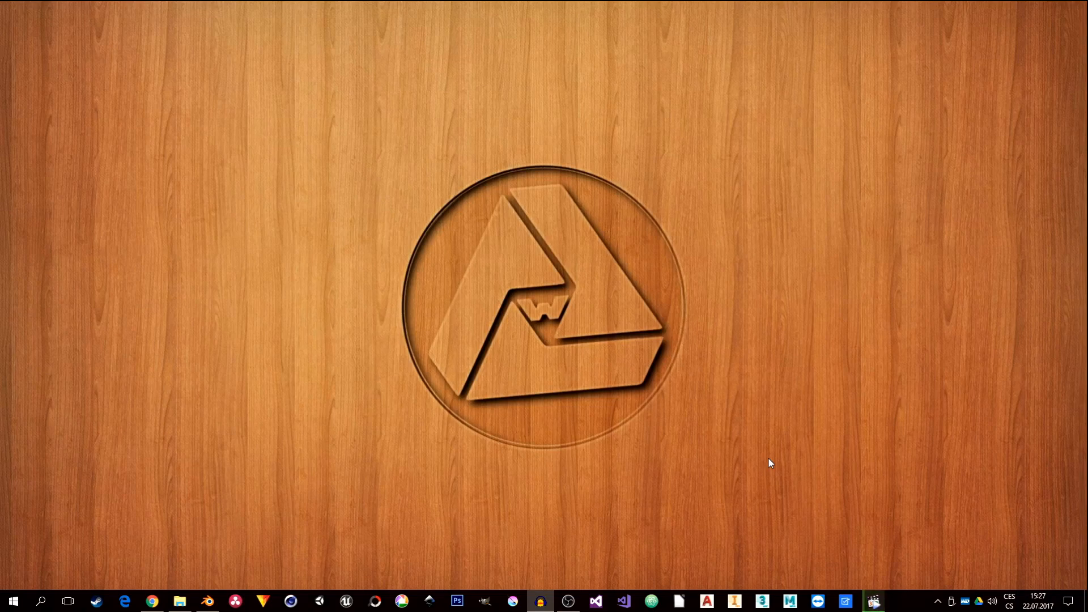
# View the reference animation of the leaf-covered dancing figure and return to the desktop.
pyautogui.click(873, 604)
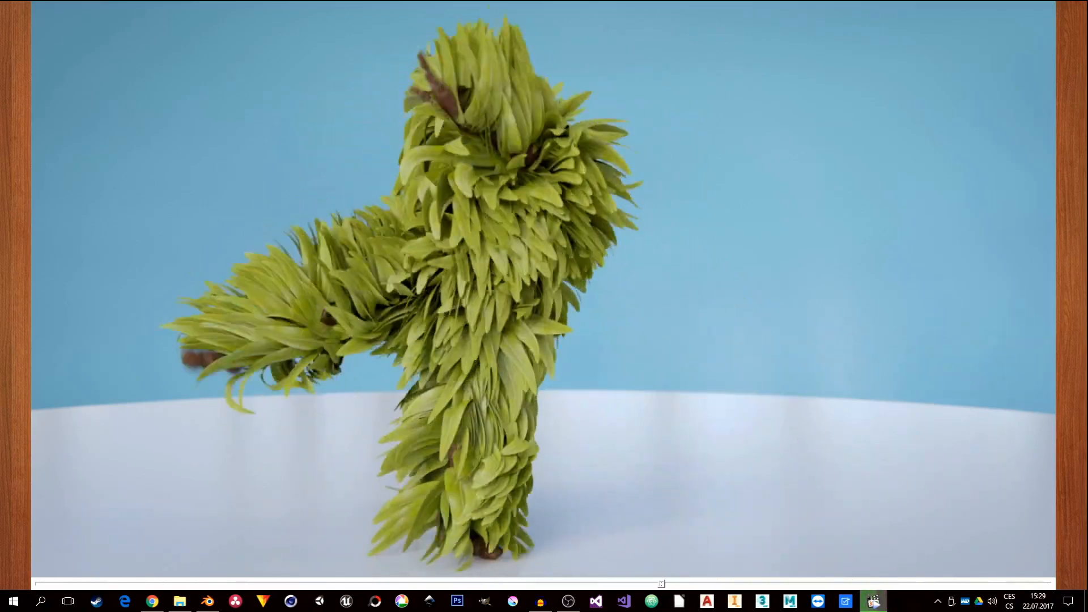
pyautogui.click(874, 601)
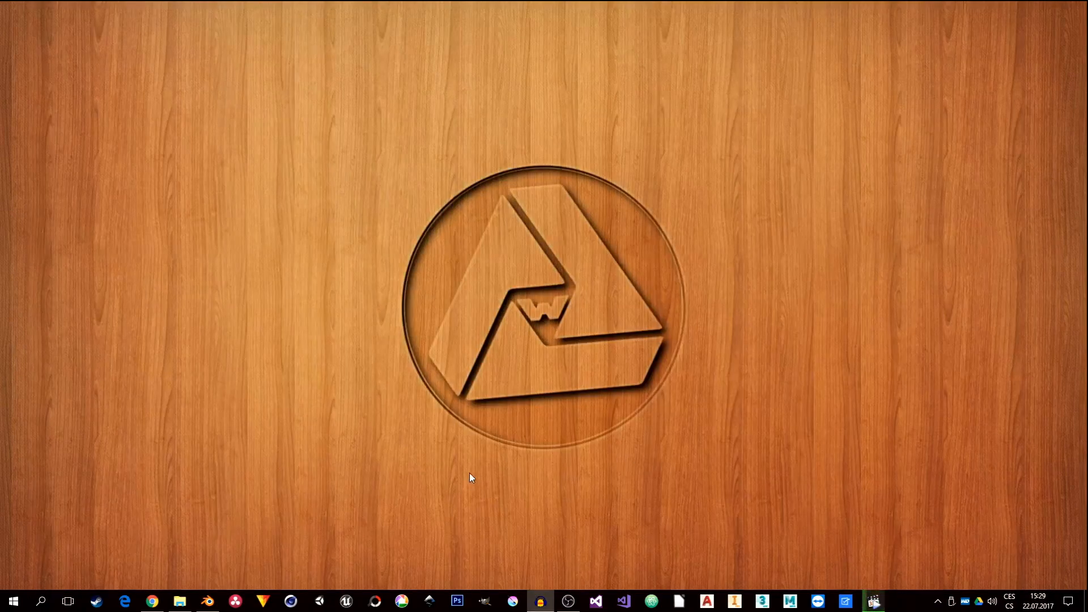
# Switch to Blender and play the humanoid character's dance animation.
pyautogui.click(207, 602)
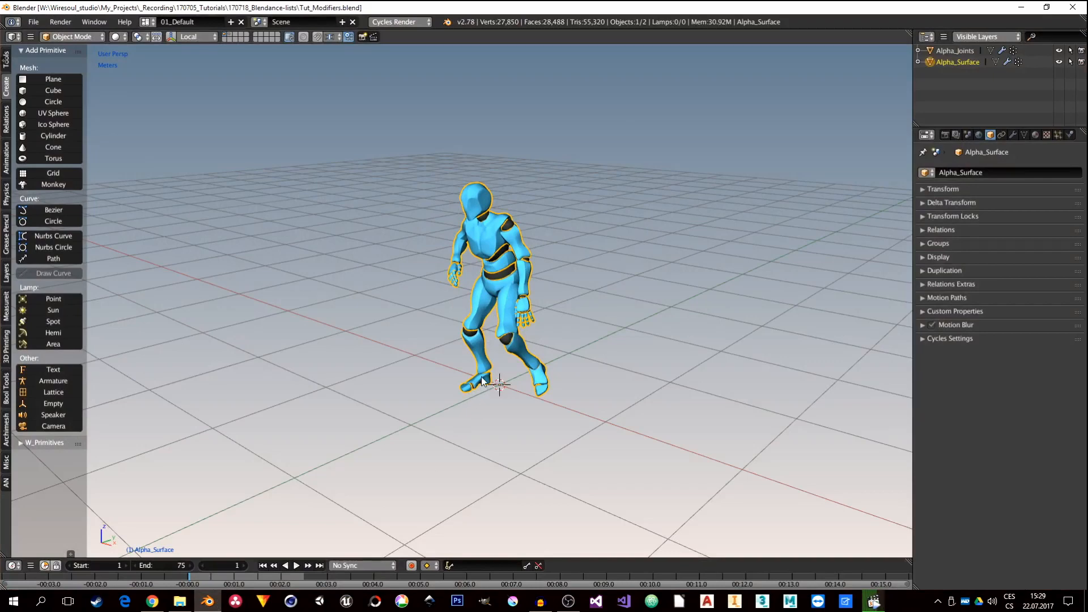
pyautogui.moveTo(481, 376); pyautogui.dragTo(504, 296, button='middle')
pyautogui.scroll(2, 485, 296)
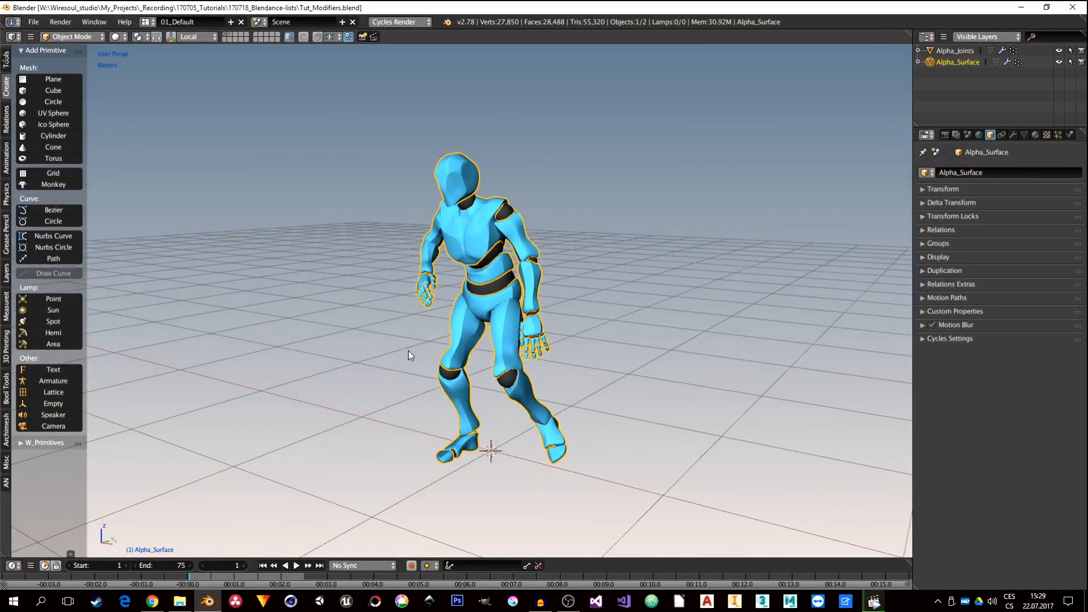
pyautogui.click(296, 566)
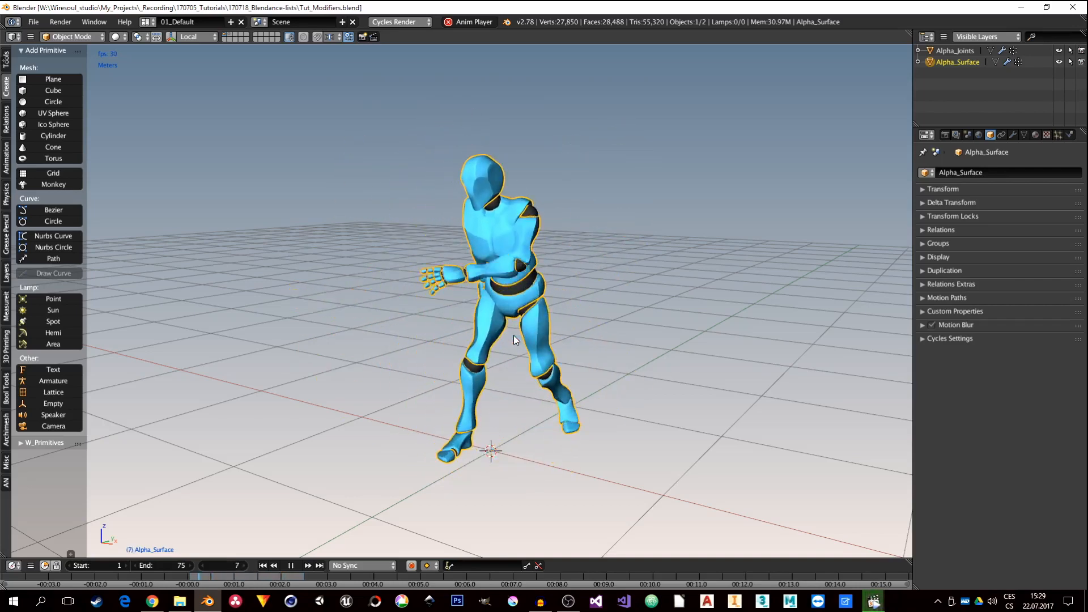
# Set the animation's end frame to 150, watch the dance around the character and stop playback.
pyautogui.click(170, 569)
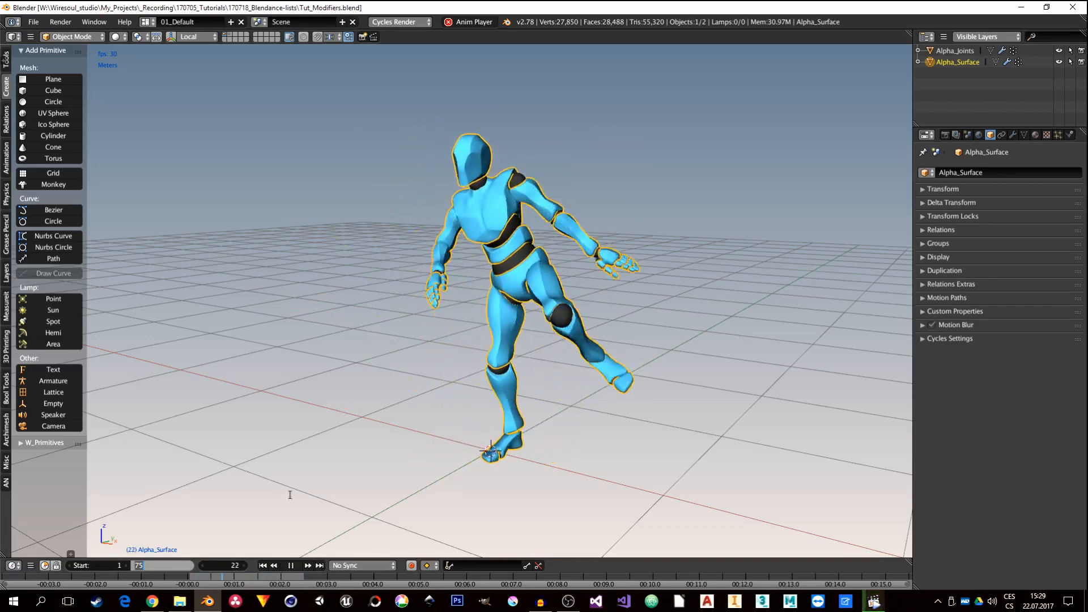
pyautogui.write('150')
pyautogui.press('Return')
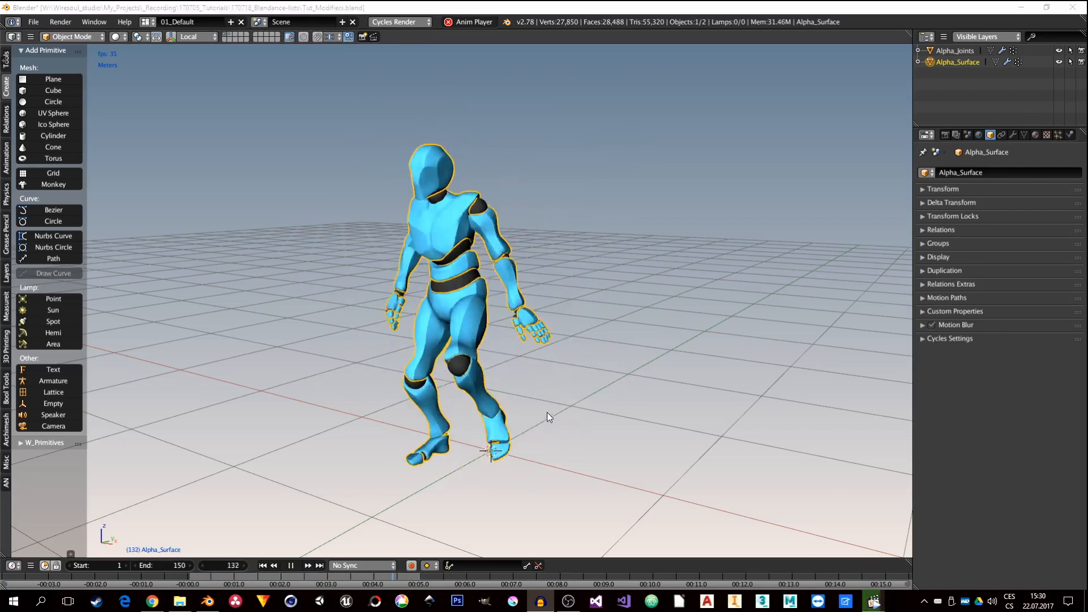
pyautogui.moveTo(498, 317); pyautogui.dragTo(476, 333, button='middle')
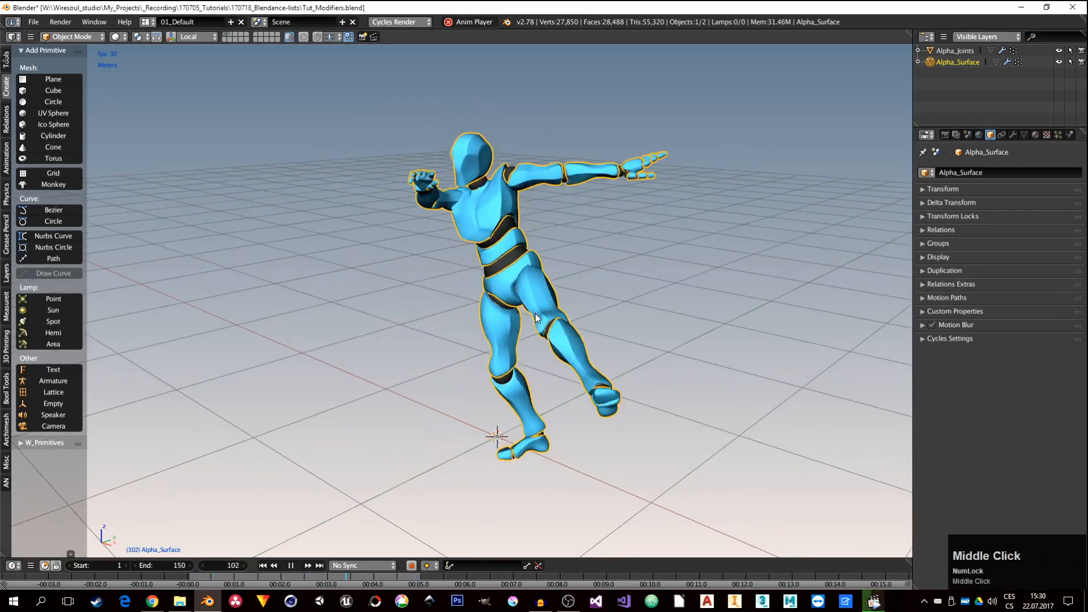
pyautogui.moveTo(535, 312); pyautogui.dragTo(474, 274, button='middle')
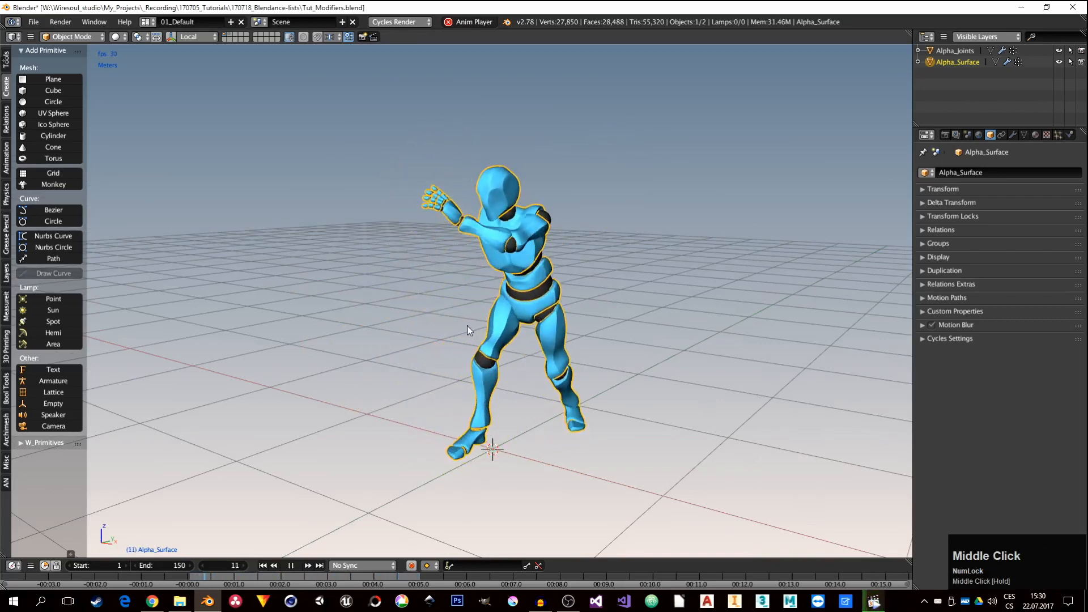
pyautogui.moveTo(495, 326); pyautogui.dragTo(497, 338, button='middle')
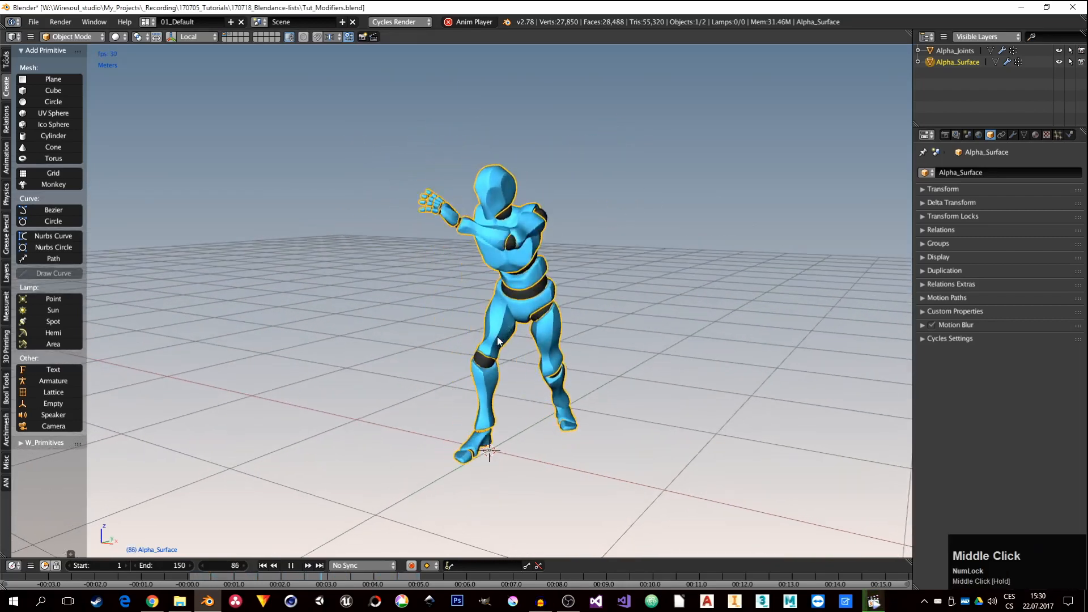
pyautogui.click(292, 565)
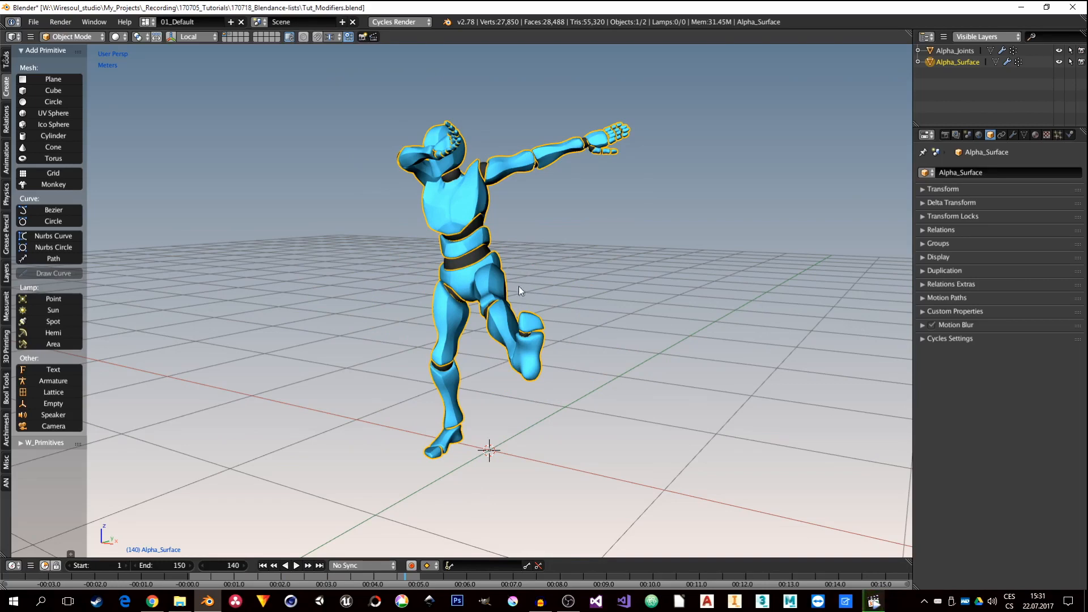
# Add a particle system of type Hair to Alpha_Surface and enable its Advanced settings.
pyautogui.moveTo(518, 286); pyautogui.dragTo(567, 306, button='middle')
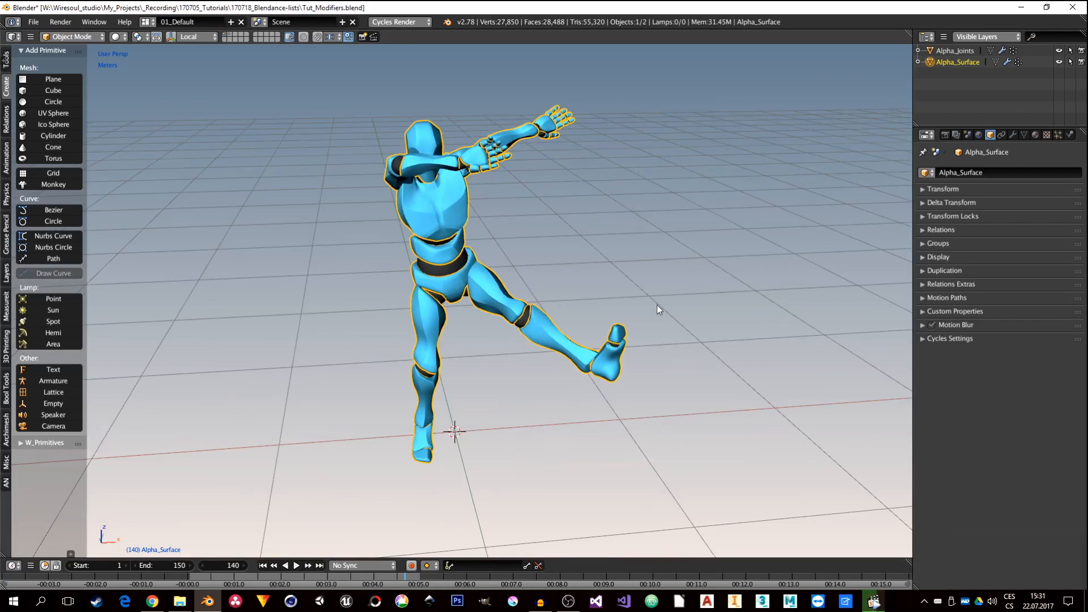
pyautogui.moveTo(657, 305); pyautogui.dragTo(611, 318, button='middle')
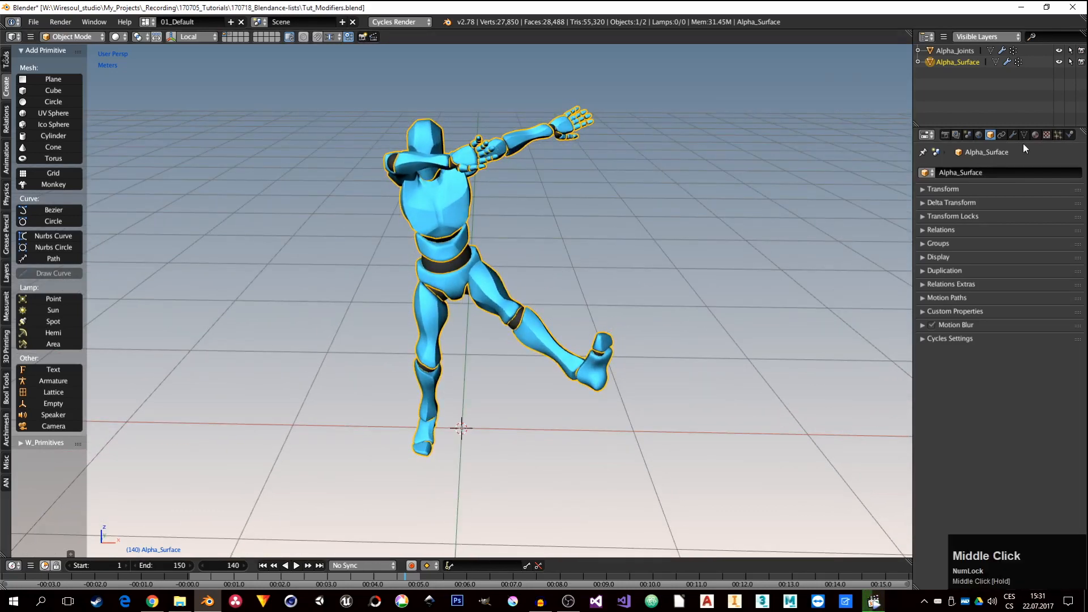
pyautogui.click(1057, 135)
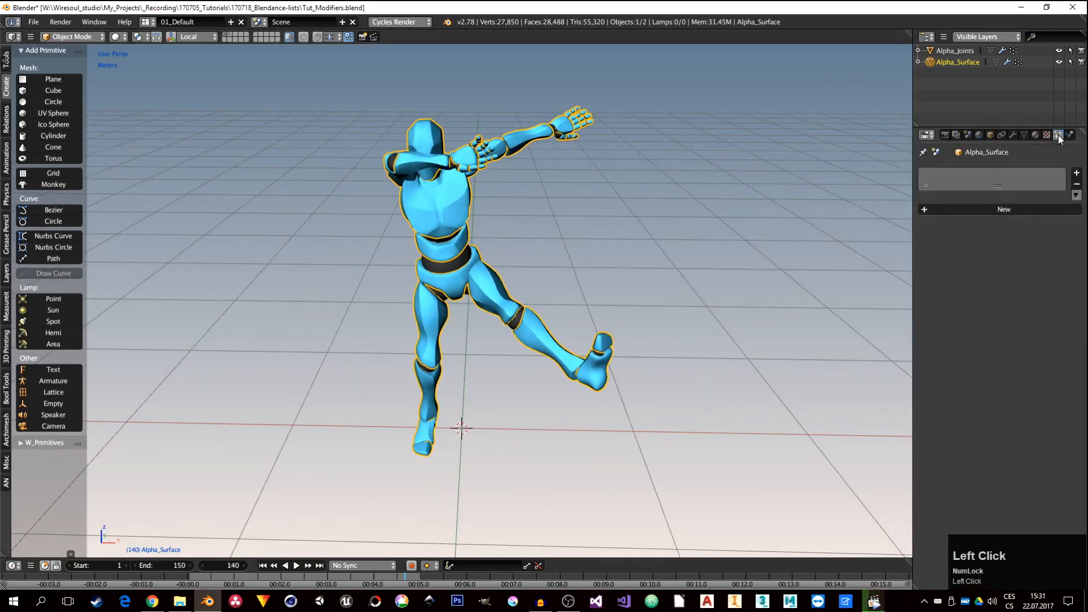
pyautogui.click(994, 210)
pyautogui.click(998, 222)
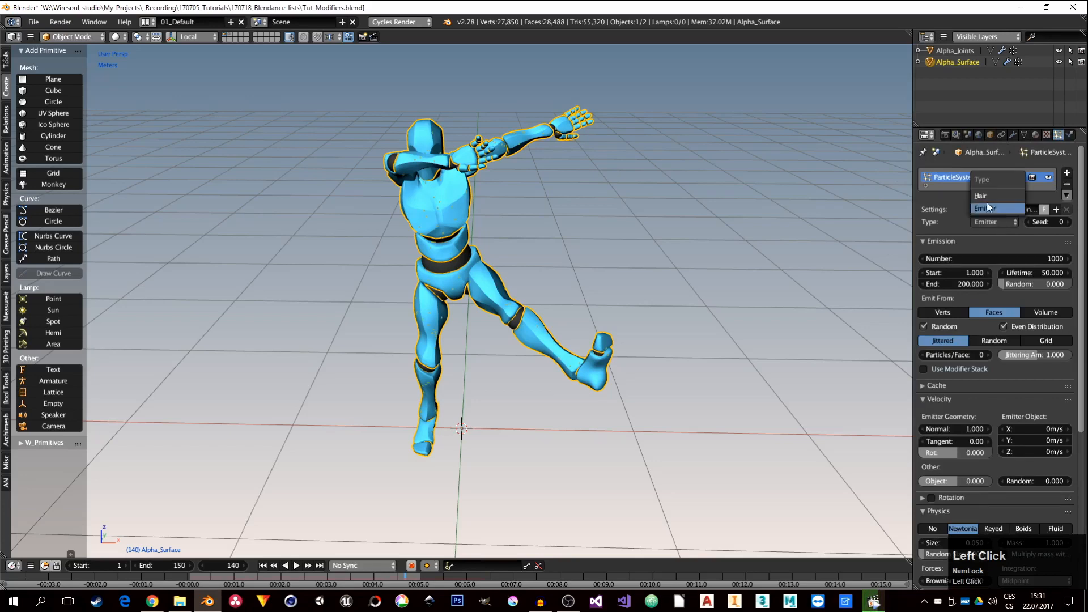
pyautogui.click(984, 196)
pyautogui.click(974, 236)
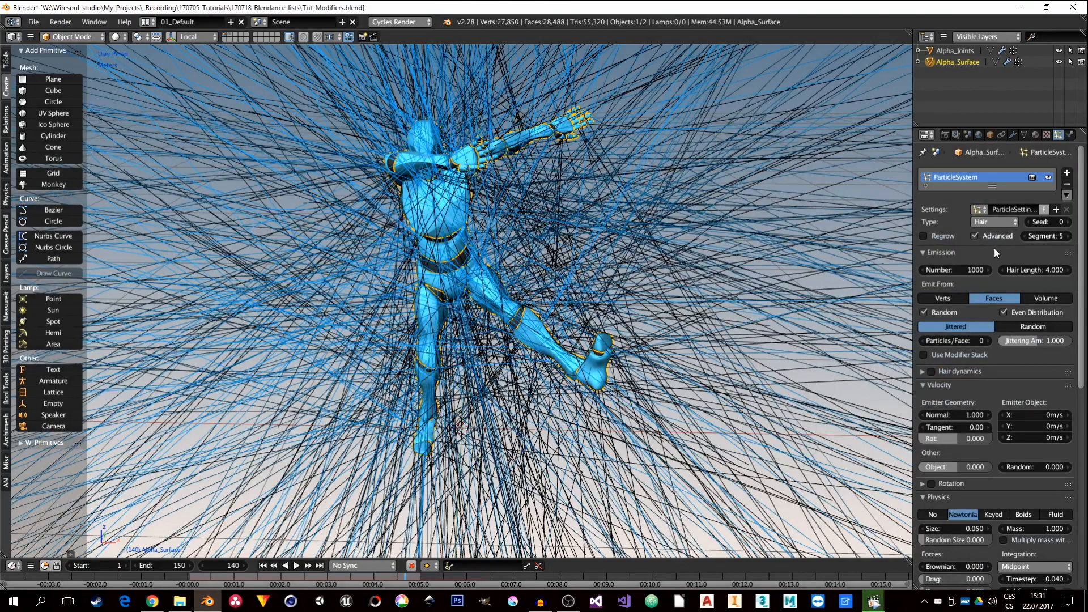
# Set the hair length of the particle system to 0.32.
pyautogui.moveTo(482, 267); pyautogui.dragTo(471, 245, button='middle')
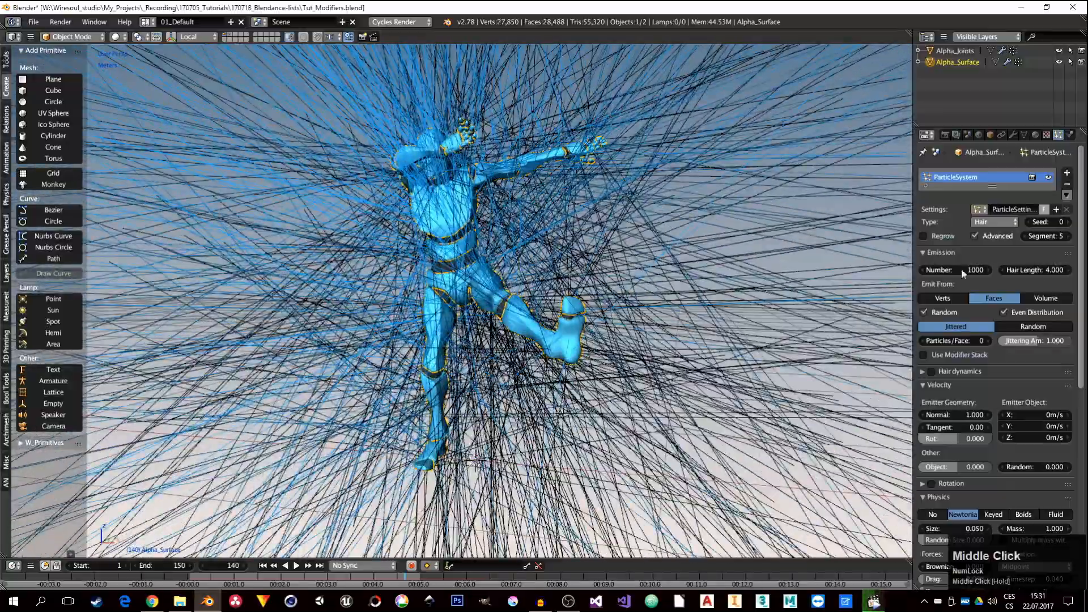
pyautogui.click(1037, 268)
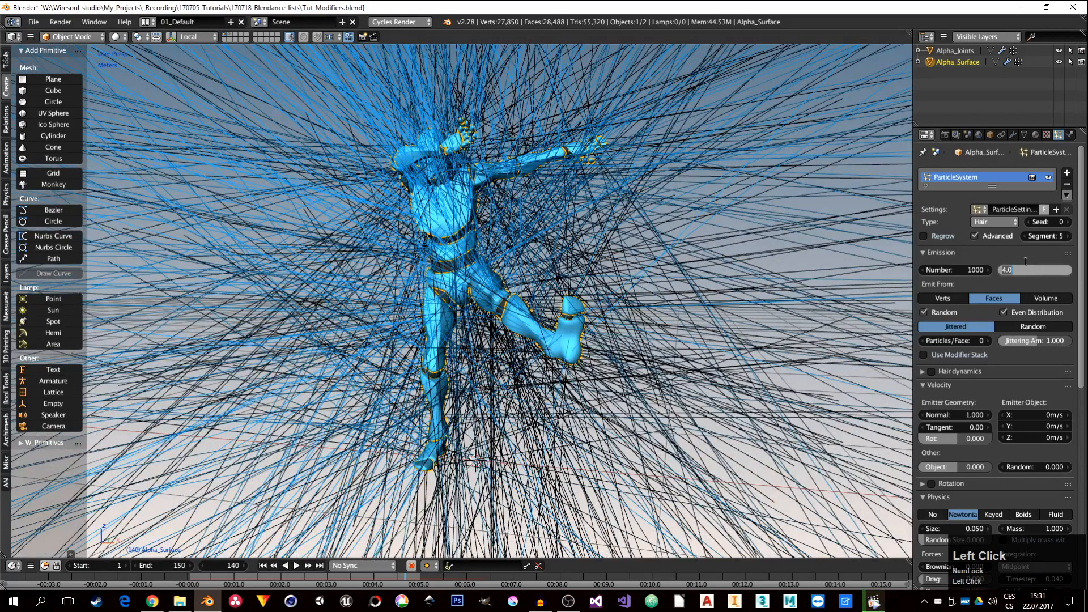
pyautogui.write('0.32')
pyautogui.press('Return')
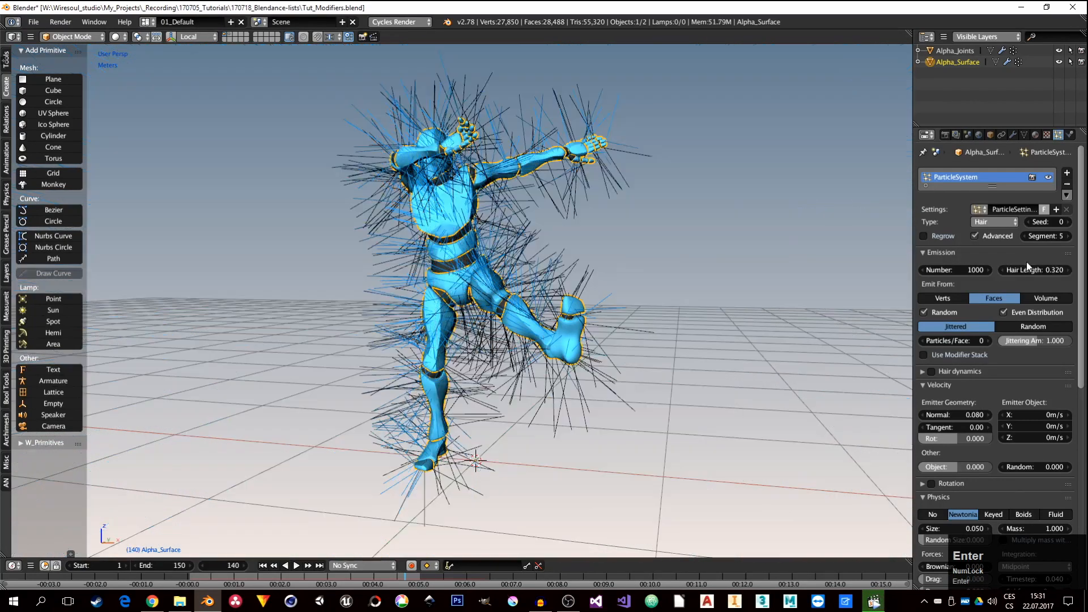
# Return the animation to its first frame and set the number of emitted hairs to 640.
pyautogui.moveTo(808, 302); pyautogui.dragTo(274, 572, button='middle')
pyautogui.click(267, 566)
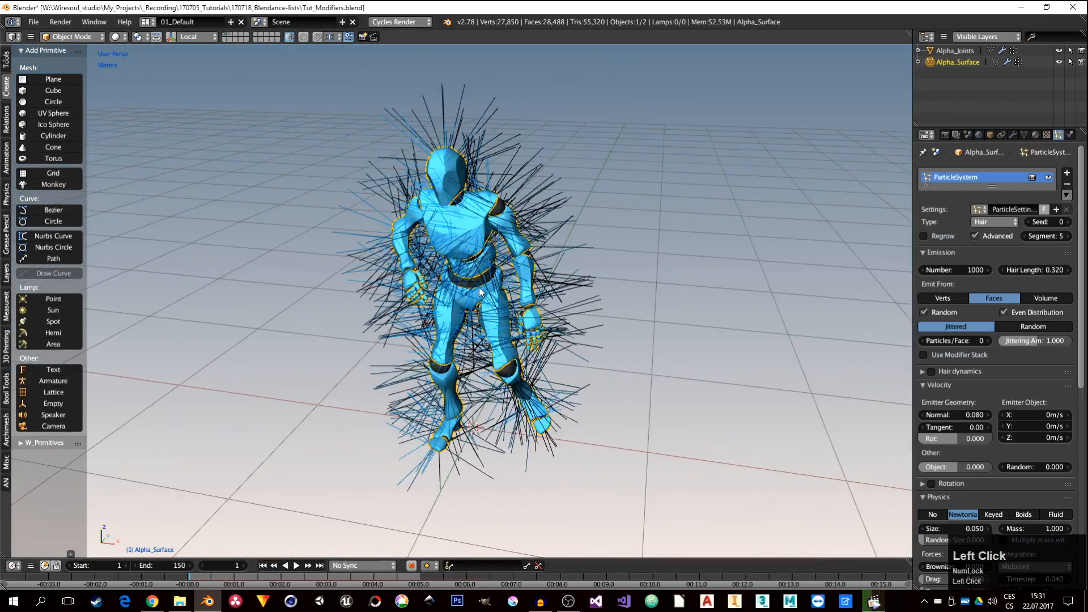
pyautogui.moveTo(453, 170)
pyautogui.mouseDown(button='middle')
pyautogui.moveTo(549, 277)
pyautogui.moveTo(457, 168)
pyautogui.mouseUp(button='middle')
pyautogui.moveTo(453, 259); pyautogui.dragTo(498, 229, button='middle')
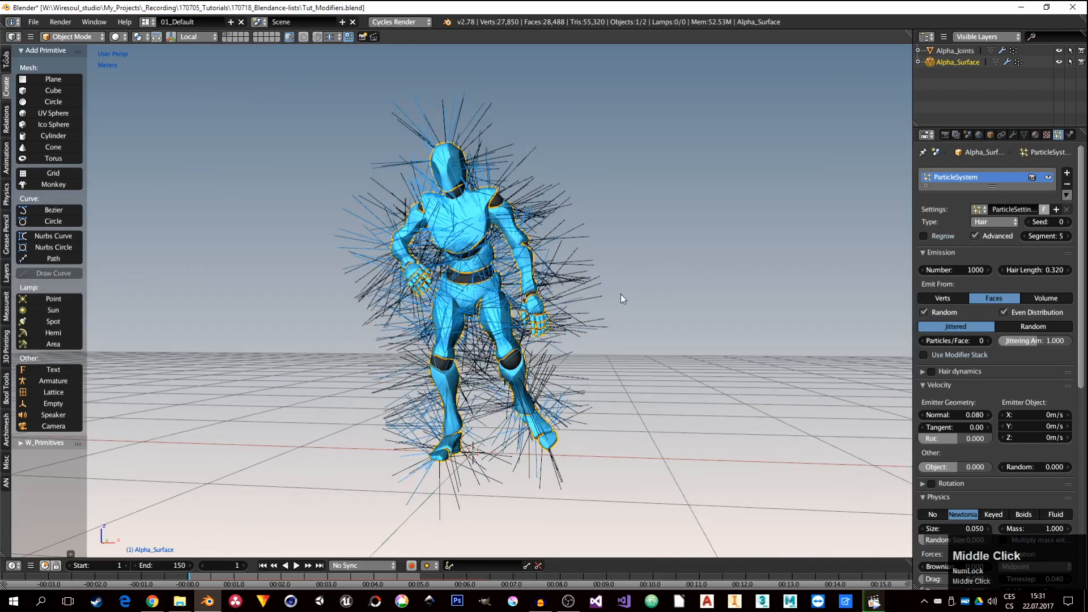
pyautogui.moveTo(565, 298); pyautogui.dragTo(528, 318, button='middle')
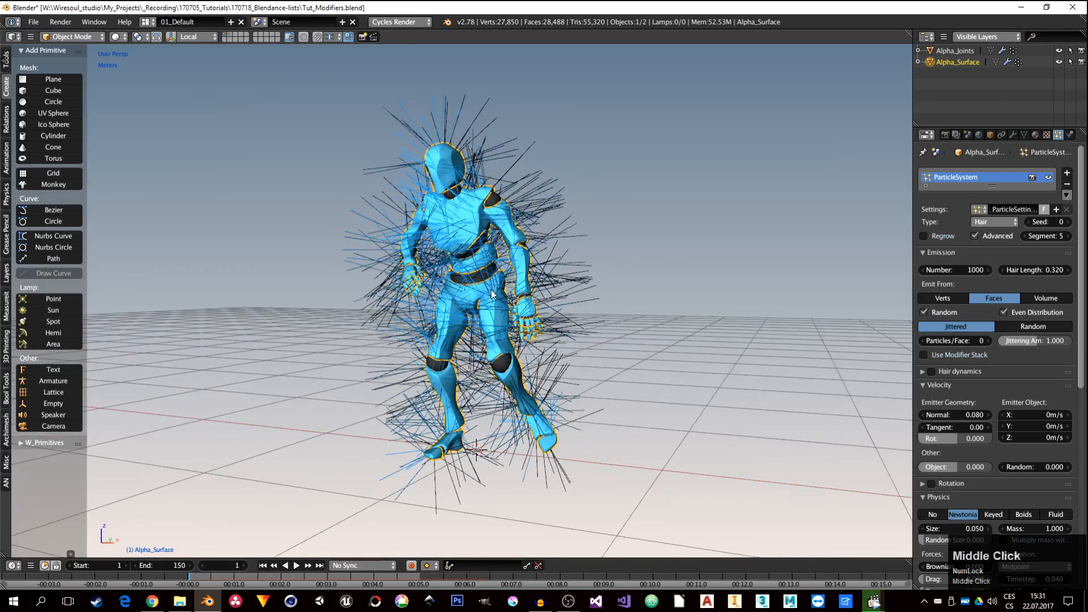
pyautogui.click(957, 269)
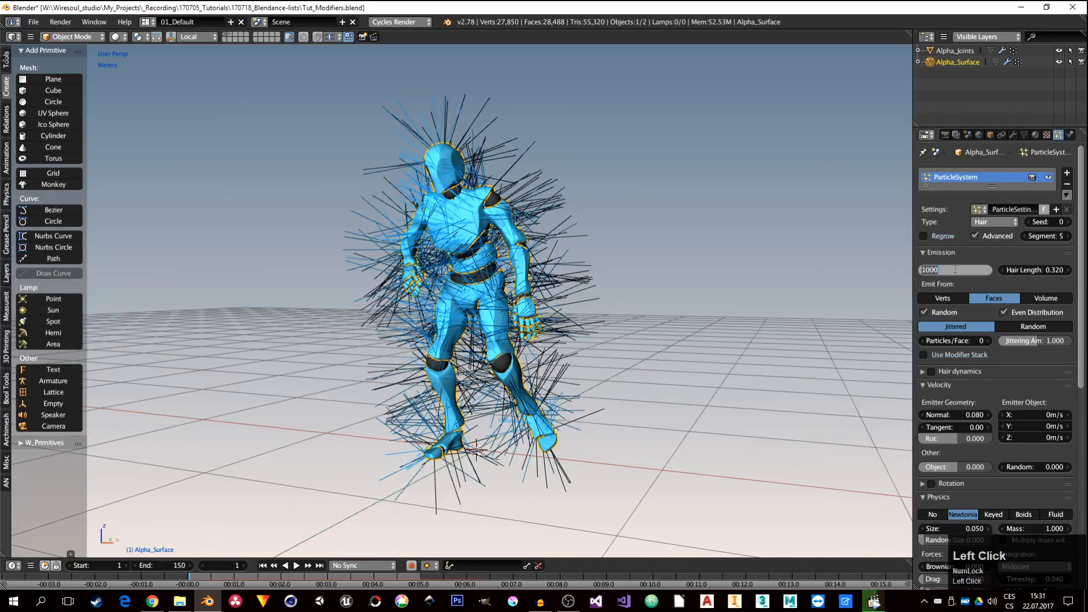
pyautogui.write('640')
pyautogui.press('Return')
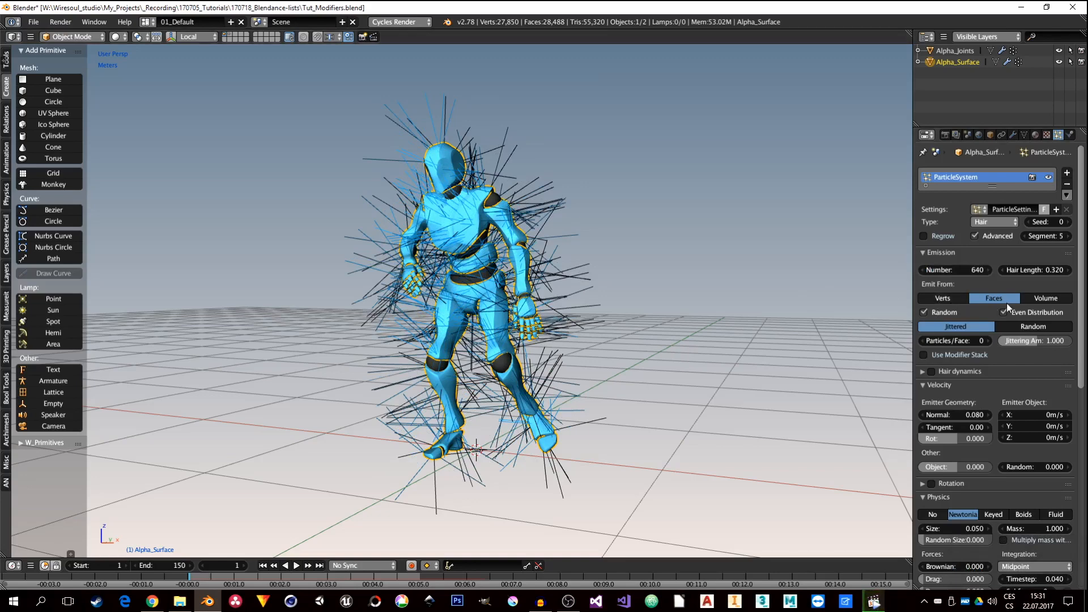
# Enable Use Modifier Stack for the hair emission and check the order of the armature and particle modifiers.
pyautogui.click(923, 356)
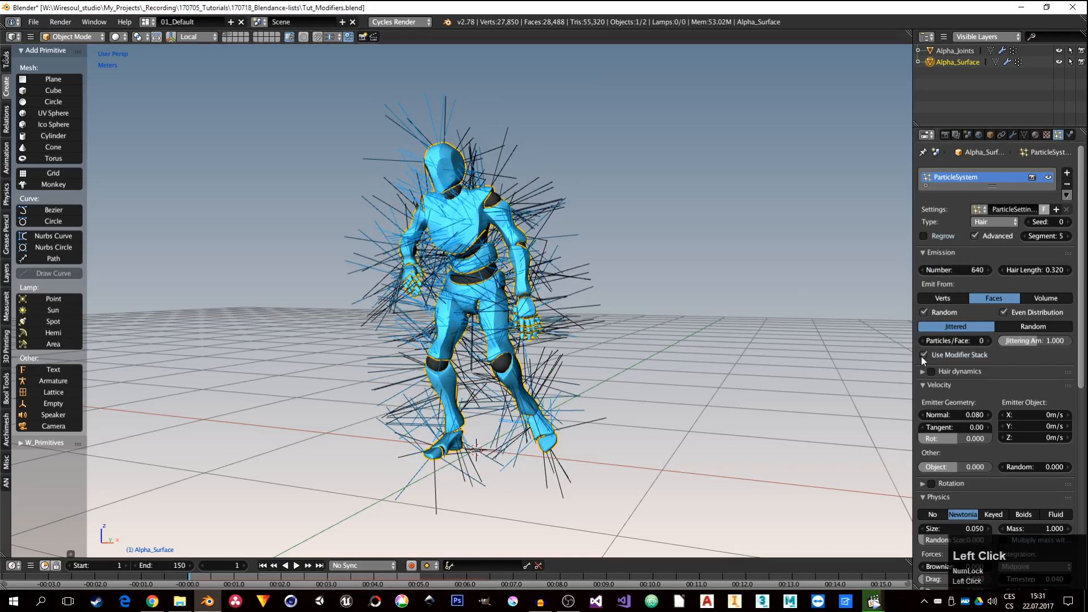
pyautogui.click(1014, 134)
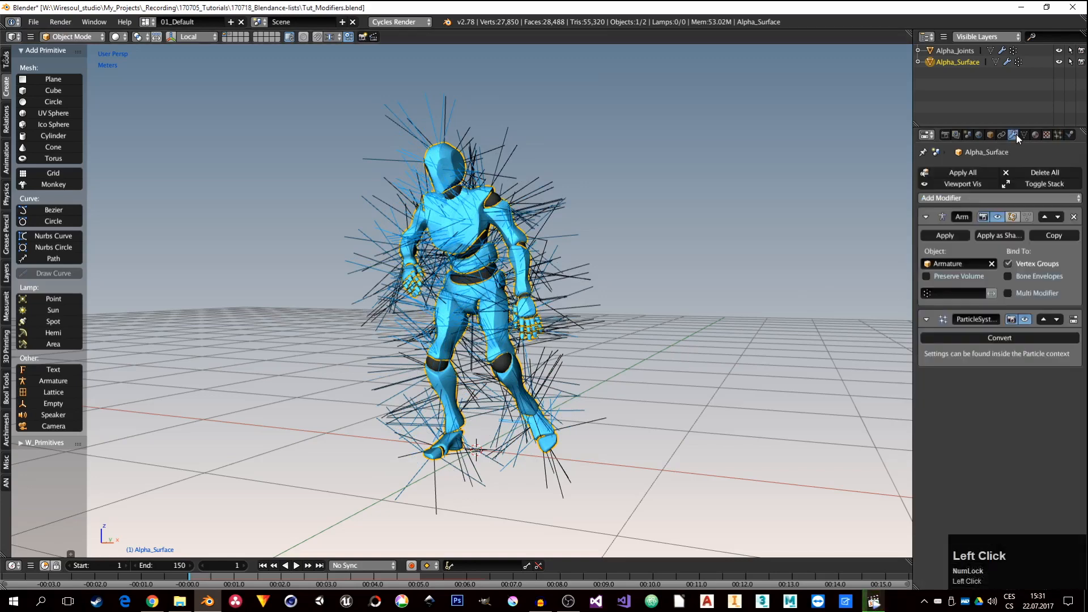
pyautogui.click(922, 216)
pyautogui.click(923, 234)
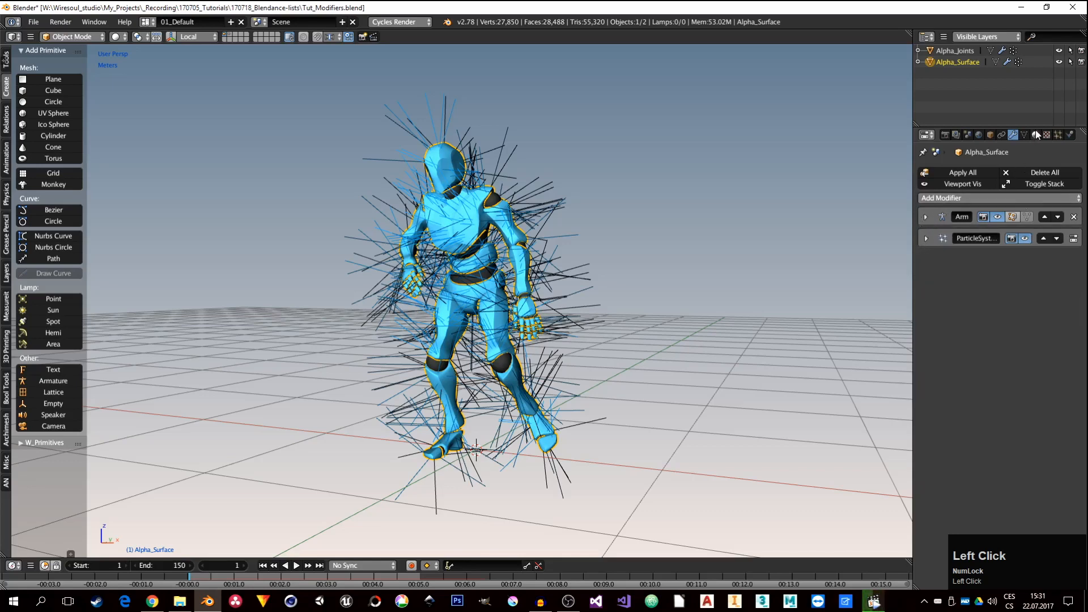
pyautogui.click(1058, 135)
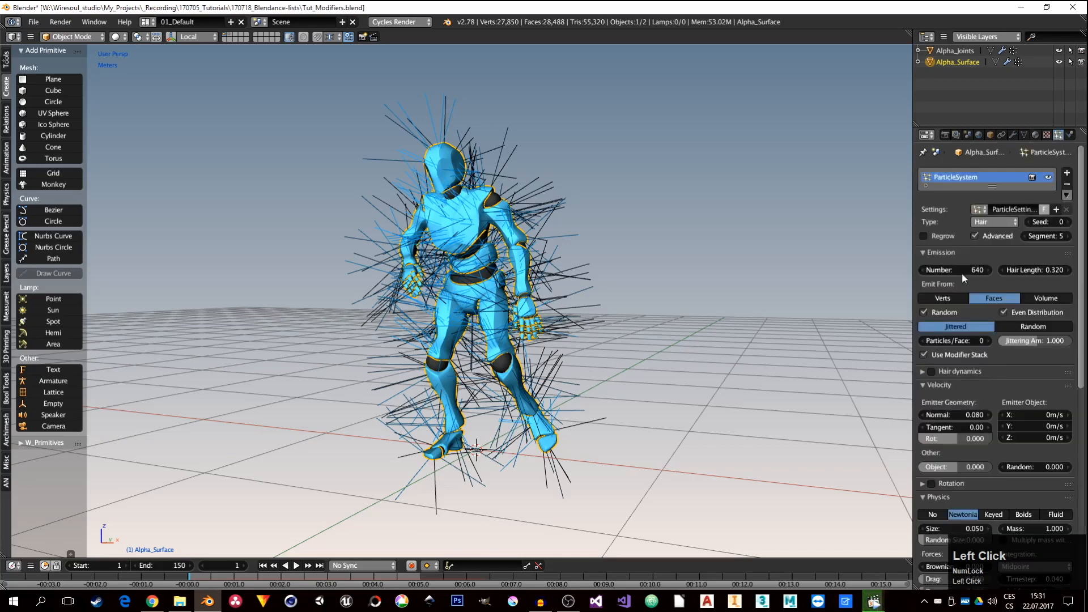
# Enable Hair dynamics for the particle system and set its stiffness to 0.9.
pyautogui.click(921, 251)
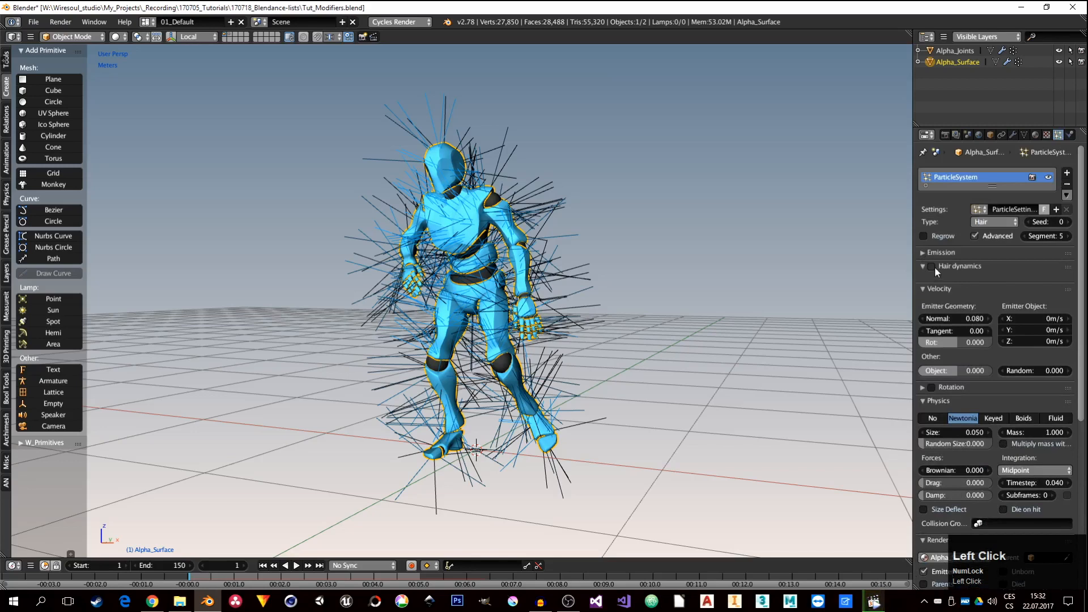
pyautogui.click(935, 266)
pyautogui.click(932, 266)
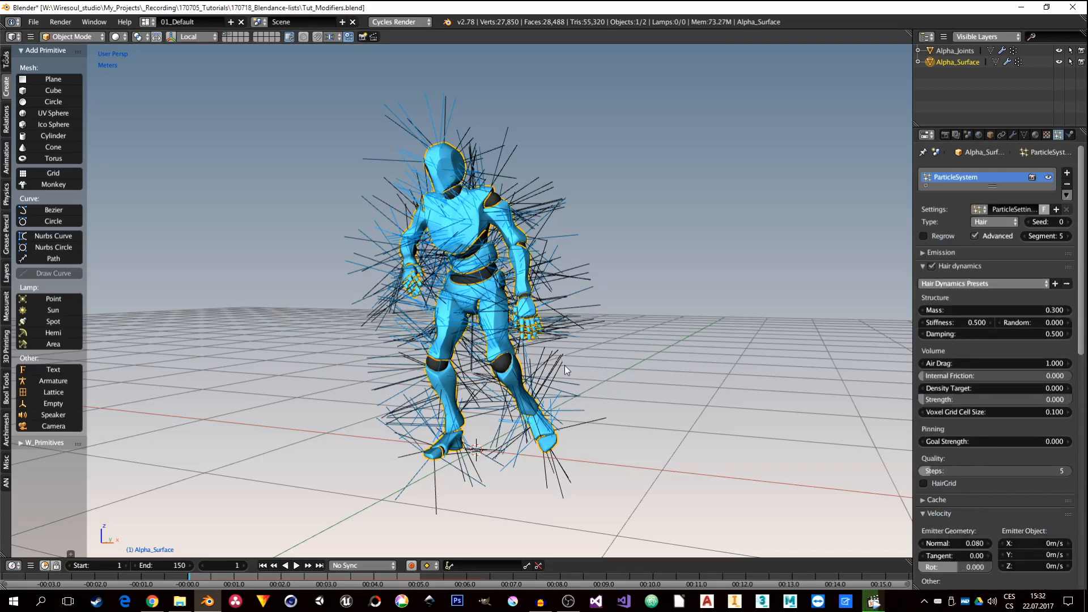
pyautogui.click(967, 322)
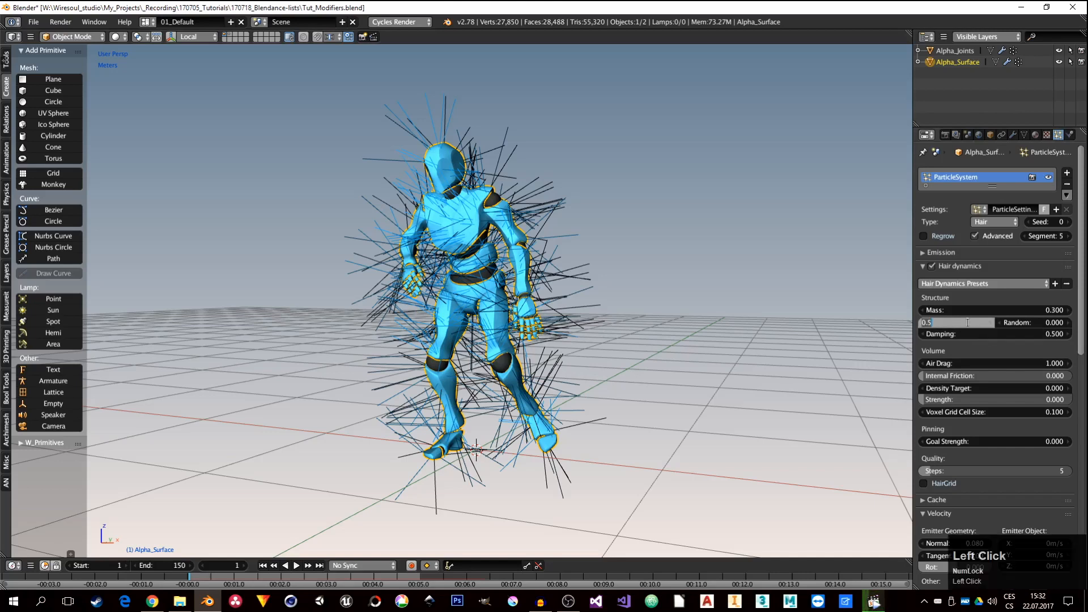
pyautogui.press('BackSpace')
pyautogui.write('.9')
pyautogui.press('Return')
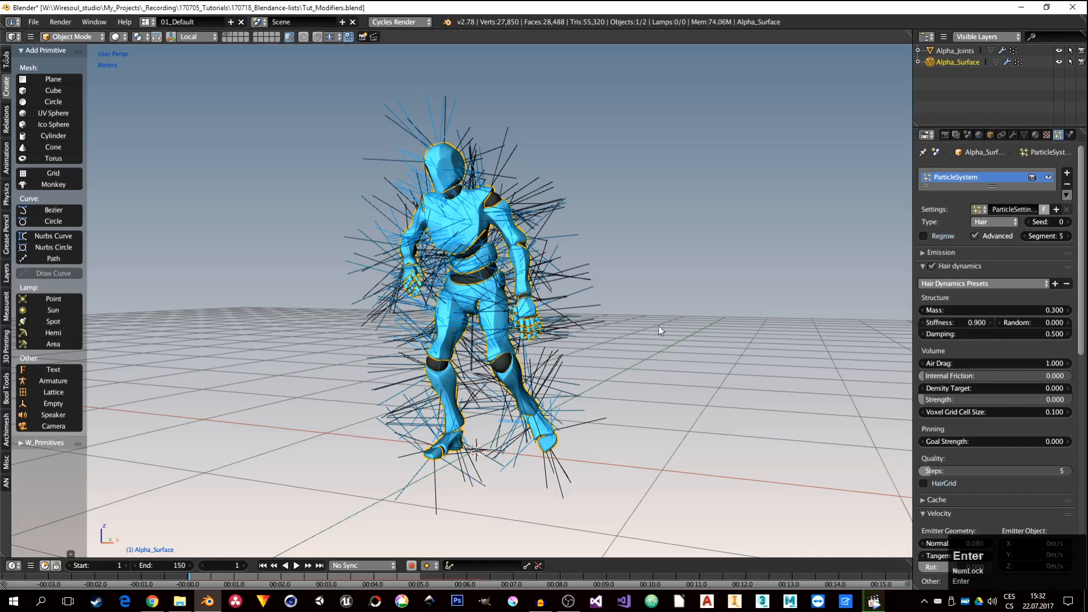
# Set the hair dynamics damping to 0.7 and collapse the hair dynamics settings.
pyautogui.moveTo(528, 325); pyautogui.dragTo(549, 320, button='middle')
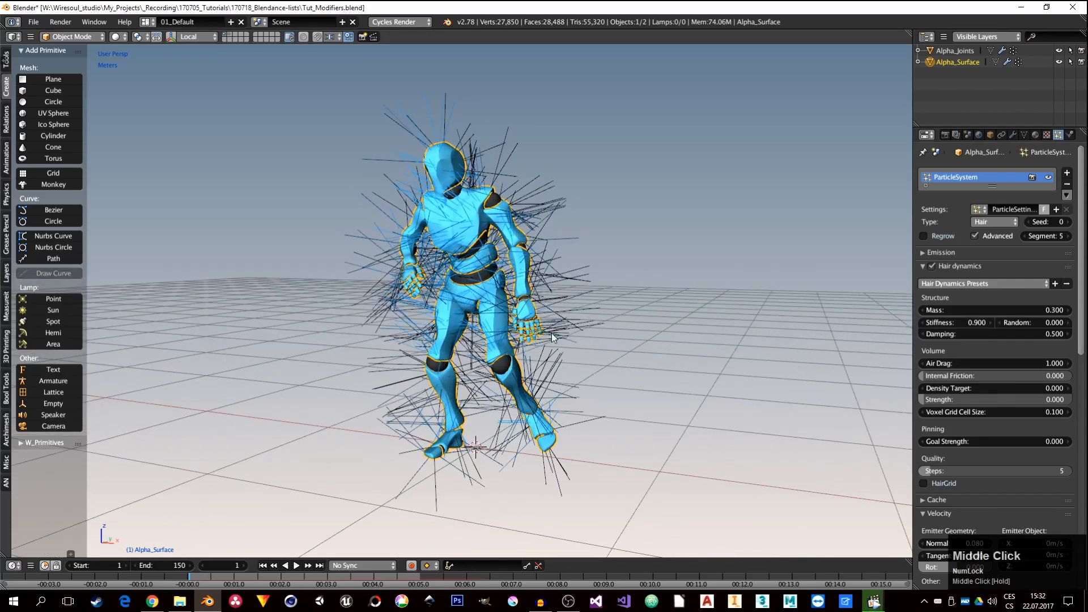
pyautogui.click(1068, 336)
pyautogui.click(1068, 335)
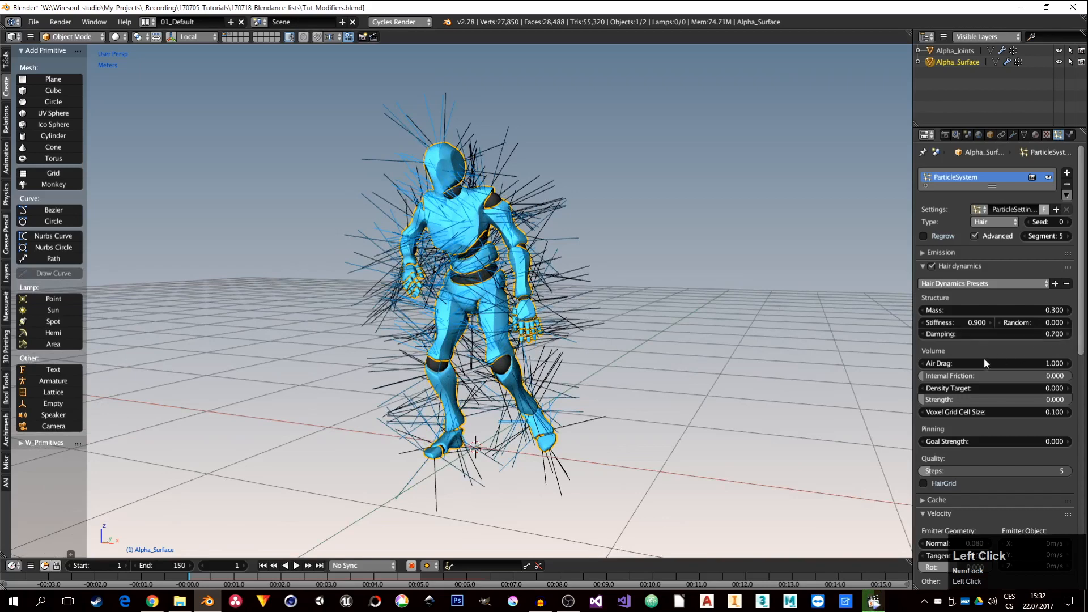
pyautogui.click(921, 266)
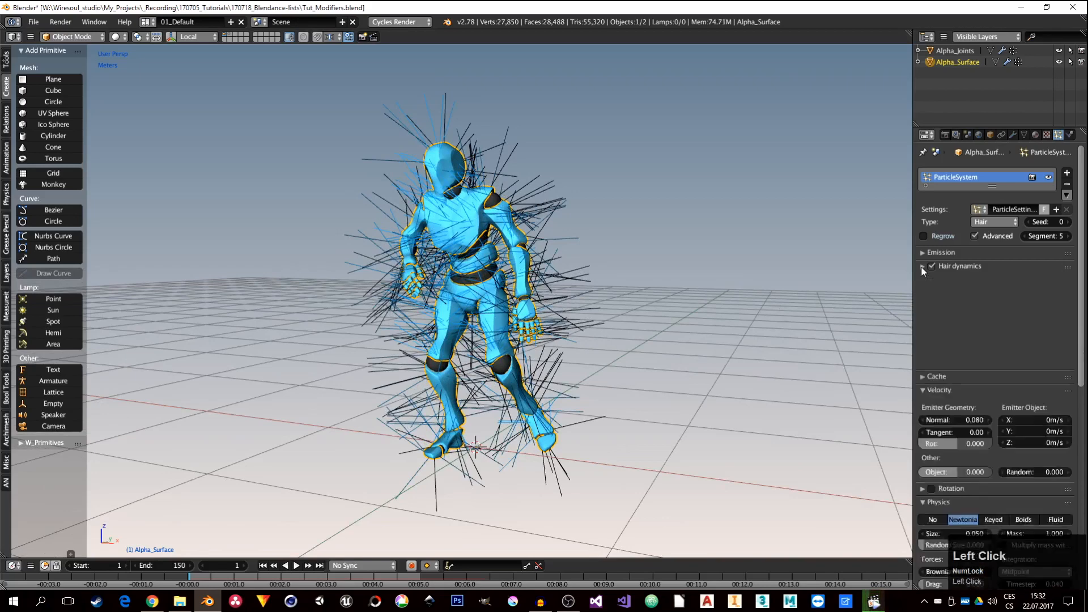
# Name the hair particle cache Leafs and set its end frame to 150.
pyautogui.click(921, 281)
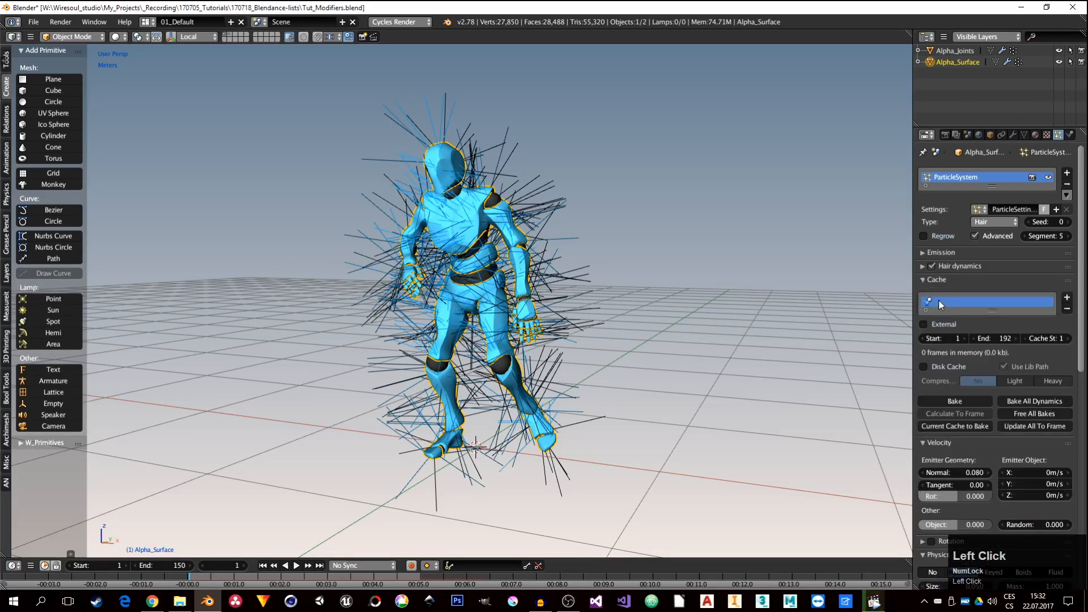
pyautogui.write('a')
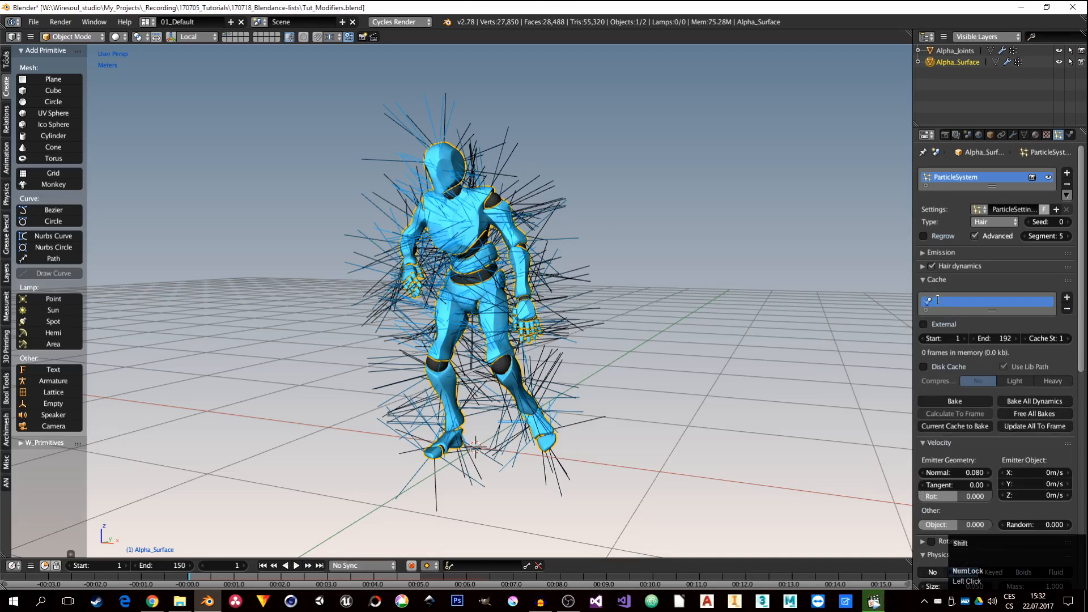
pyautogui.write('f')
pyautogui.press('Return')
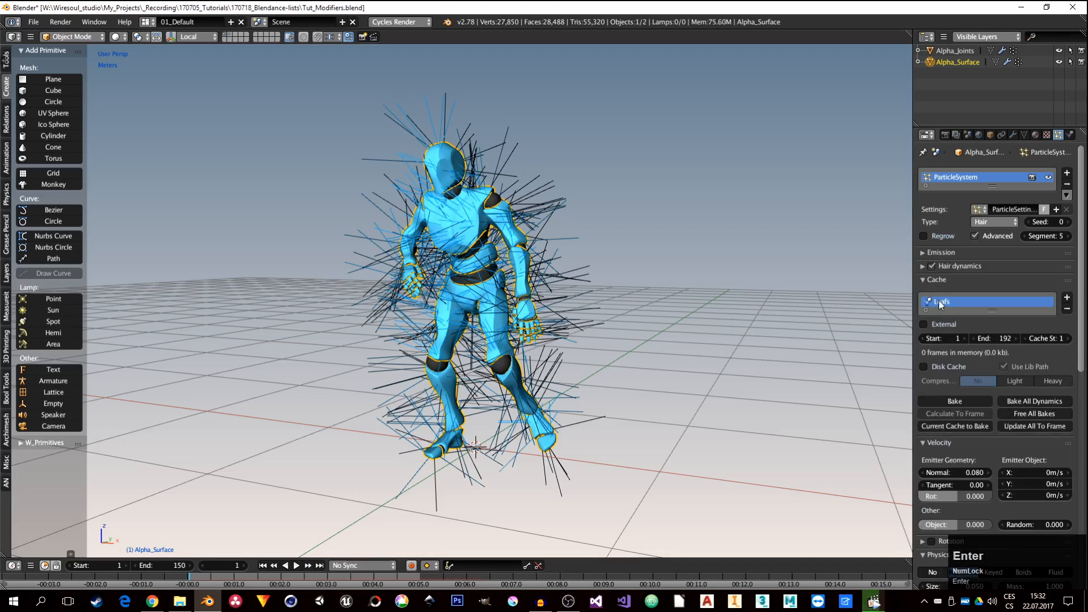
pyautogui.click(997, 339)
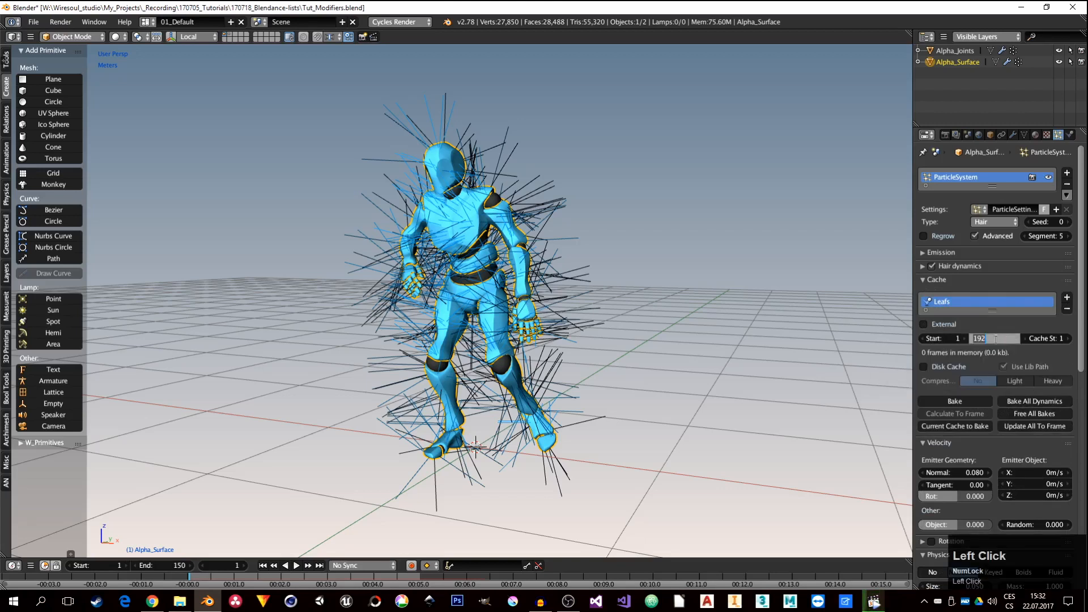
pyautogui.press('Return')
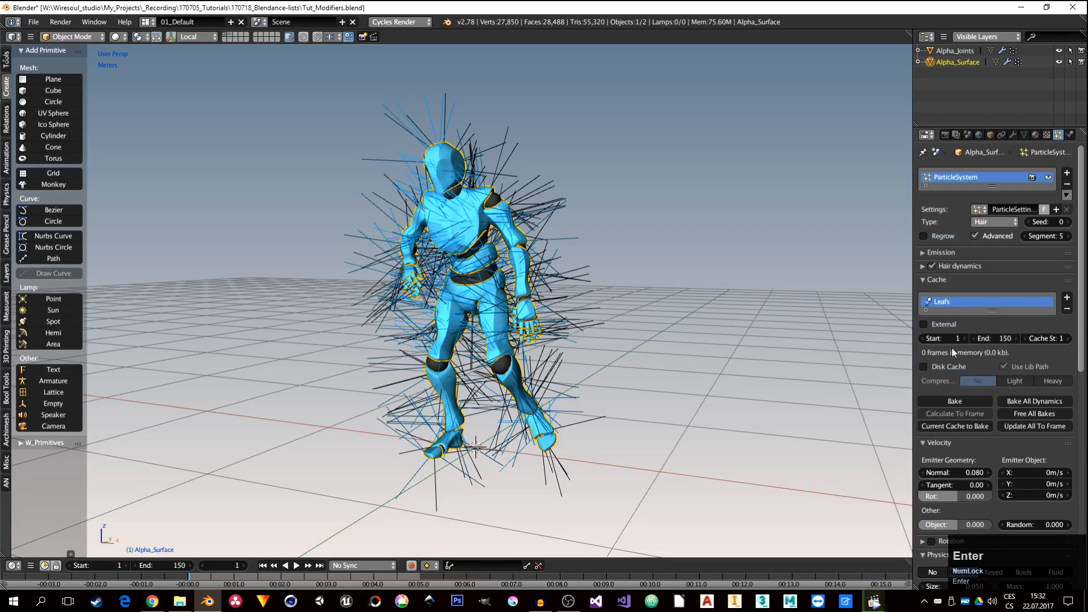
pyautogui.click(923, 279)
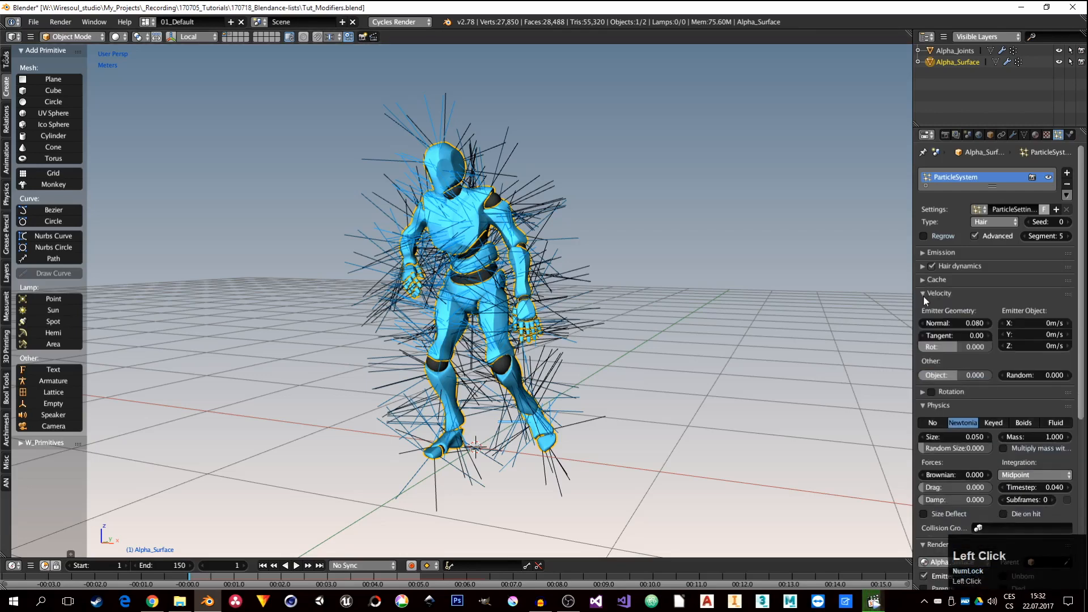
# Collapse the Velocity, Physics and Render settings of the particle system.
pyautogui.click(924, 293)
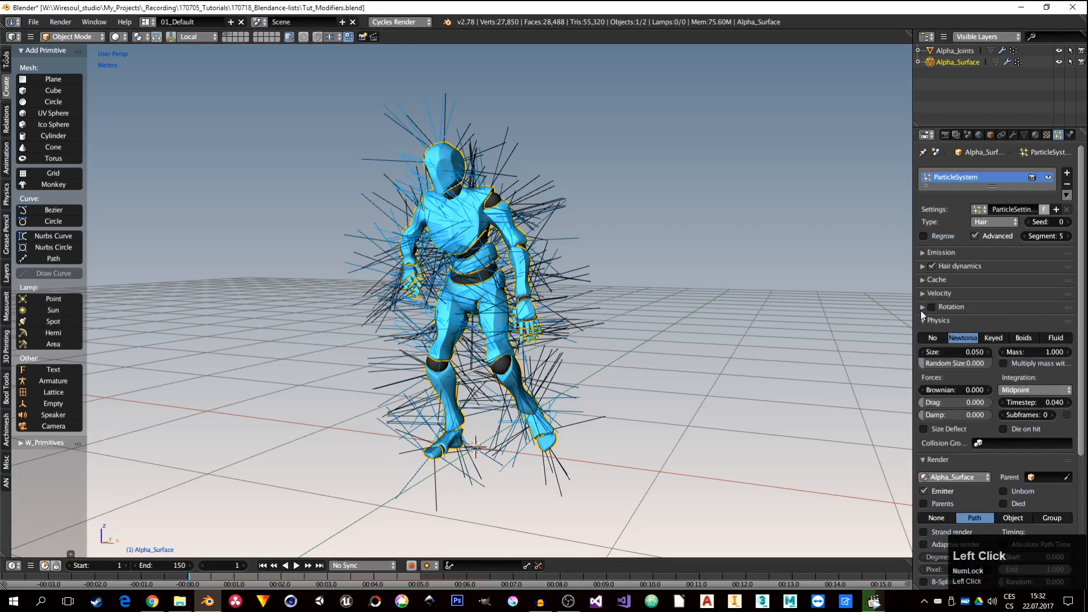
pyautogui.click(920, 319)
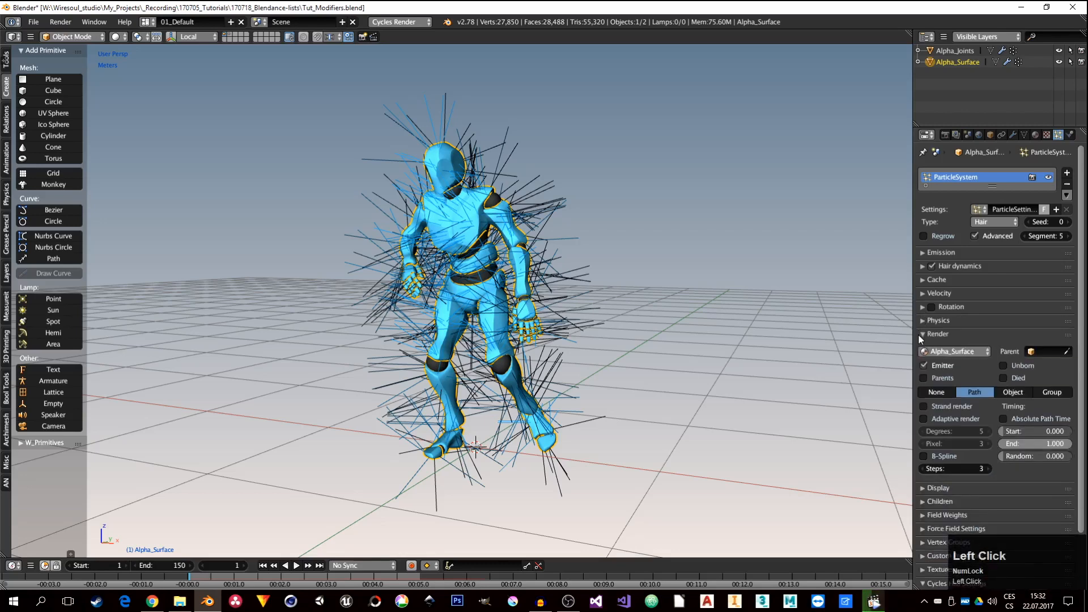
pyautogui.click(920, 334)
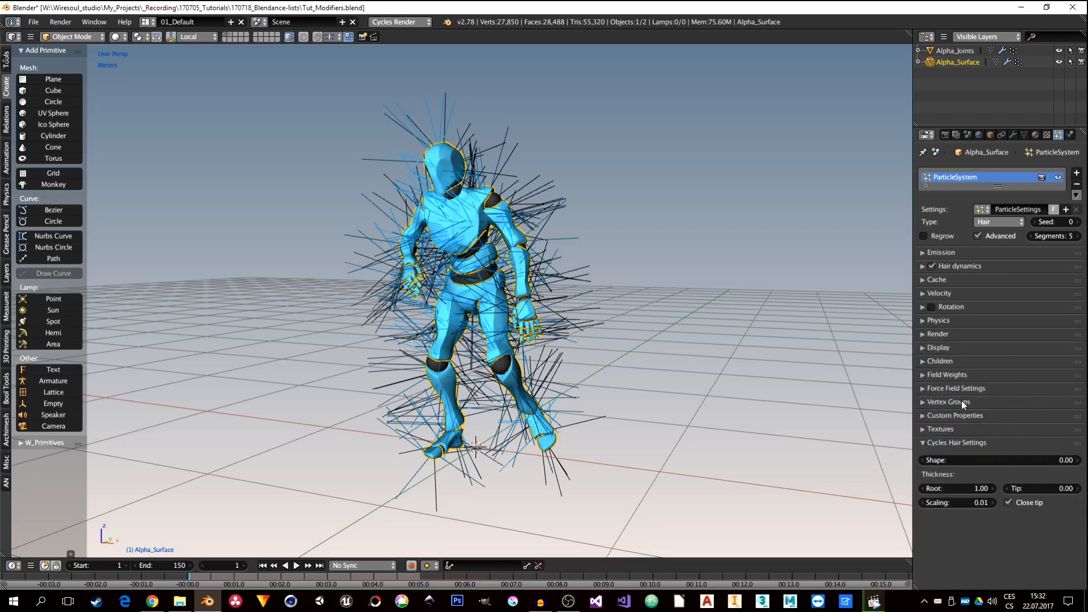
# Examine from several angles where the hairs grow on the character's head, torso, hands and feet.
pyautogui.moveTo(479, 281); pyautogui.dragTo(463, 173, button='middle')
pyautogui.scroll(2, 487, 221)
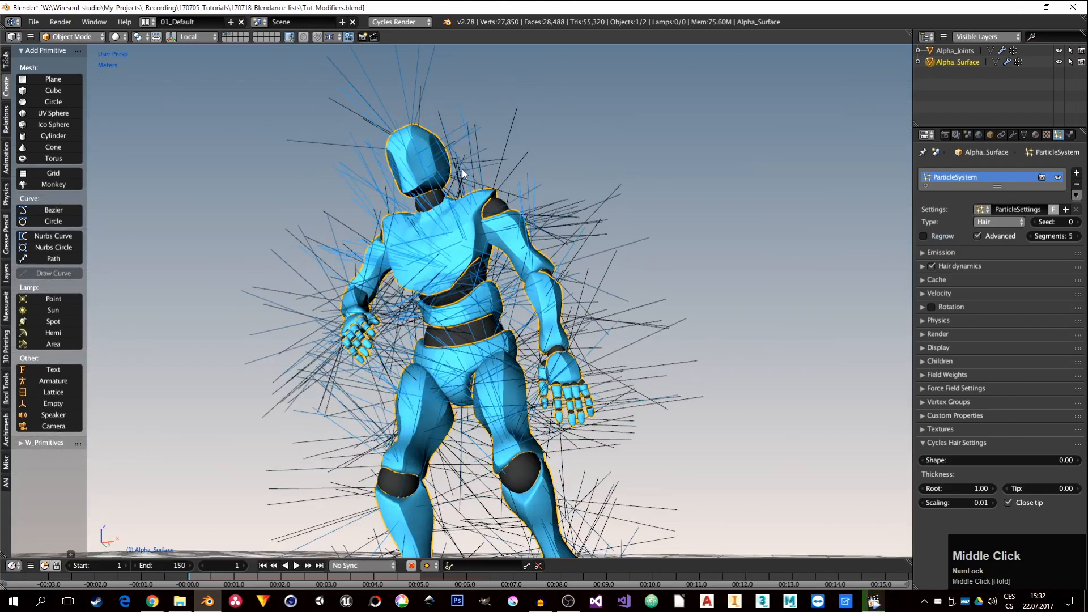
pyautogui.moveTo(462, 311); pyautogui.dragTo(447, 292, button='middle')
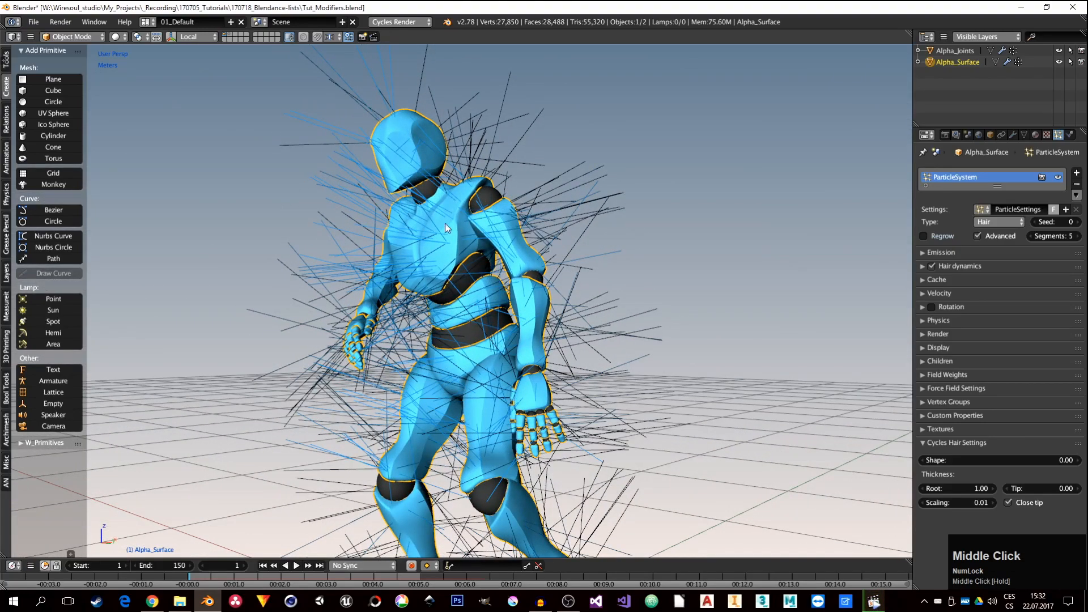
pyautogui.moveTo(445, 227); pyautogui.dragTo(496, 287, button='middle')
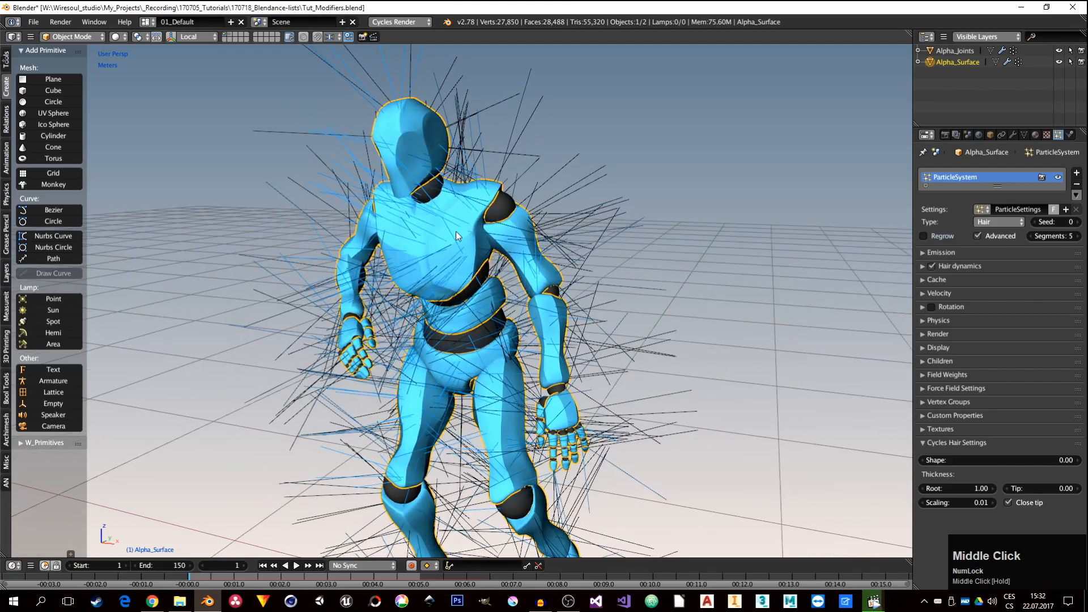
pyautogui.moveTo(455, 232); pyautogui.dragTo(466, 245, button='middle')
pyautogui.keyDown('shift'); pyautogui.moveTo(453, 385); pyautogui.dragTo(475, 351, button='middle'); pyautogui.keyUp('shift')
pyautogui.scroll(-2, 465, 354)
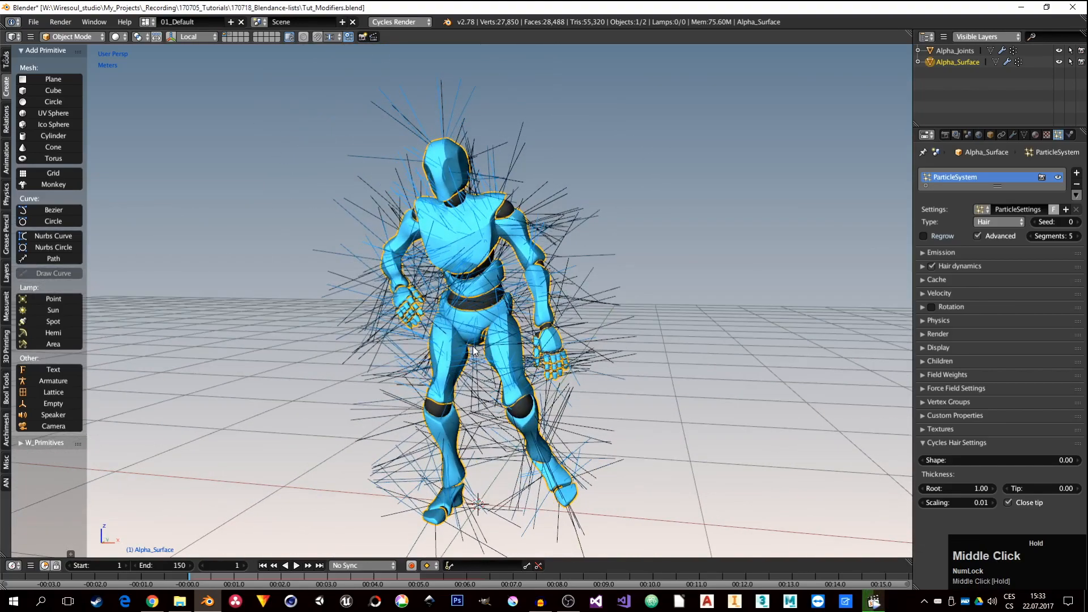
# Enter Edit Mode on the character's surface mesh and select only the vertices of the Outside vertex group.
pyautogui.press('Tab')
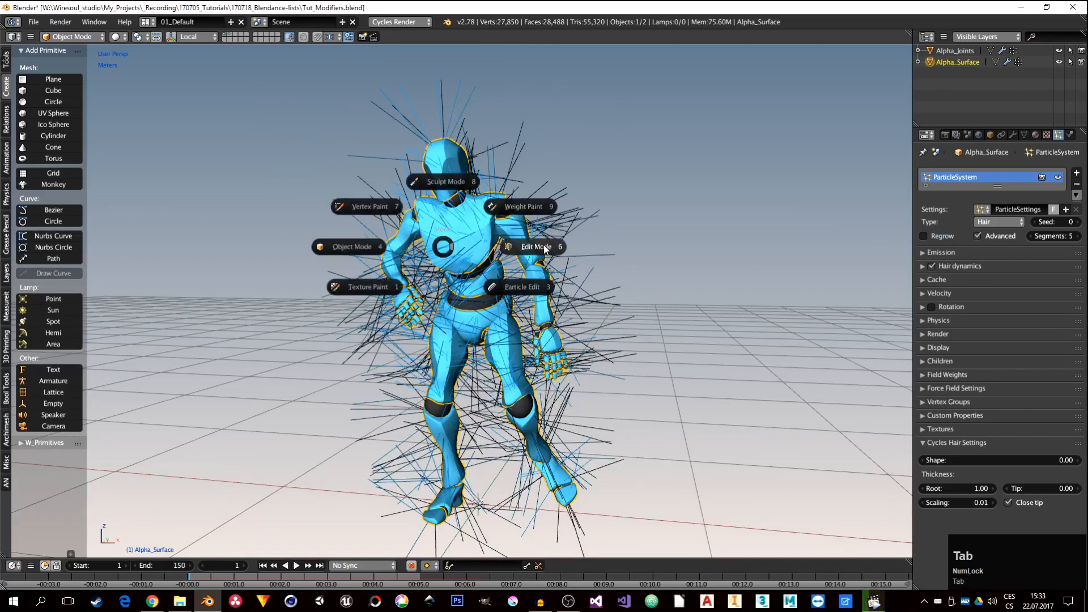
pyautogui.moveTo(541, 249); pyautogui.dragTo(565, 293, button='middle')
pyautogui.press('a')
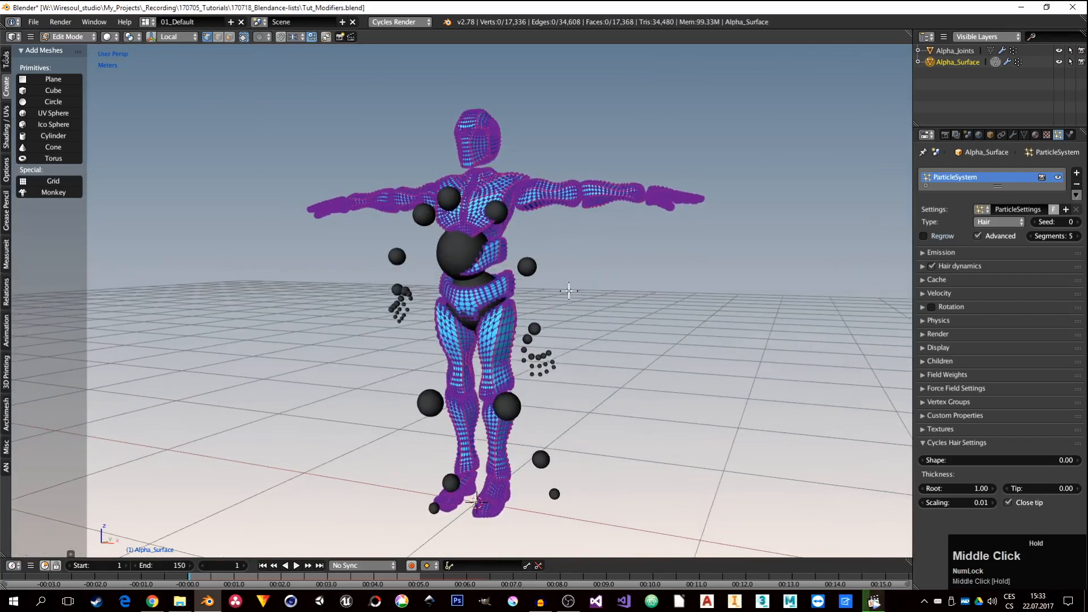
pyautogui.click(1023, 135)
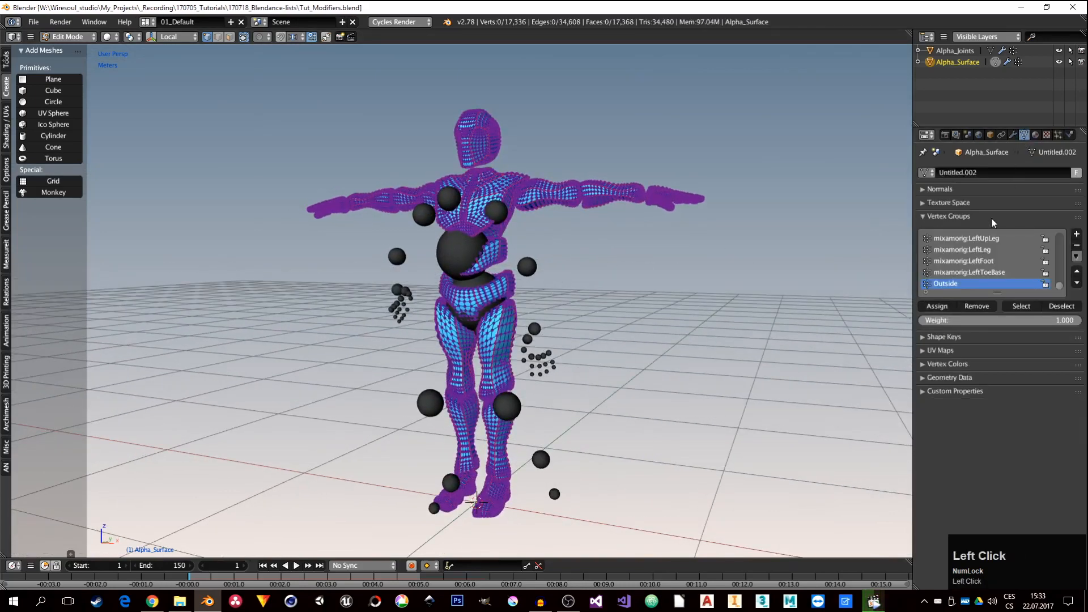
pyautogui.scroll(-3, 974, 273)
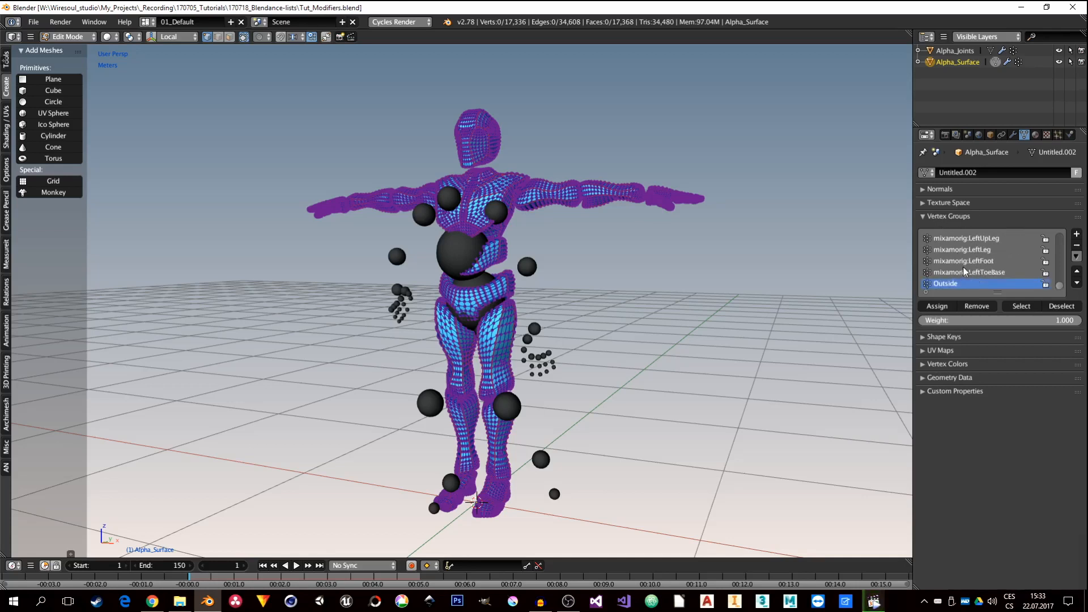
pyautogui.scroll(-1, 929, 290)
pyautogui.click(1020, 306)
# Examine which body parts the Outside vertex group covers, including the hands, feet and inner joint surfaces.
pyautogui.moveTo(498, 289); pyautogui.dragTo(576, 210, button='middle')
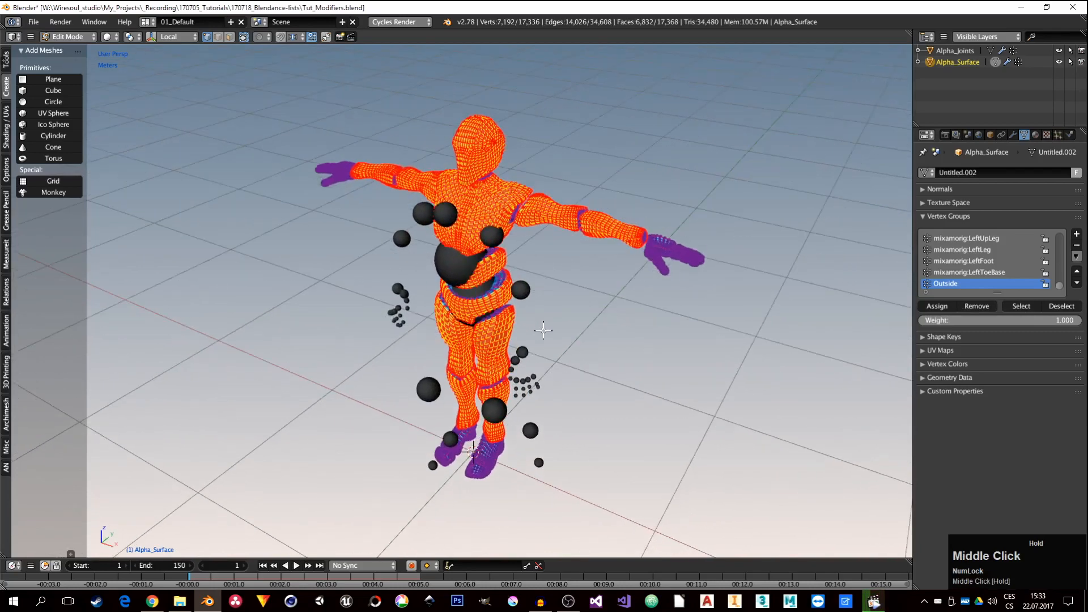
pyautogui.scroll(5, 620, 227)
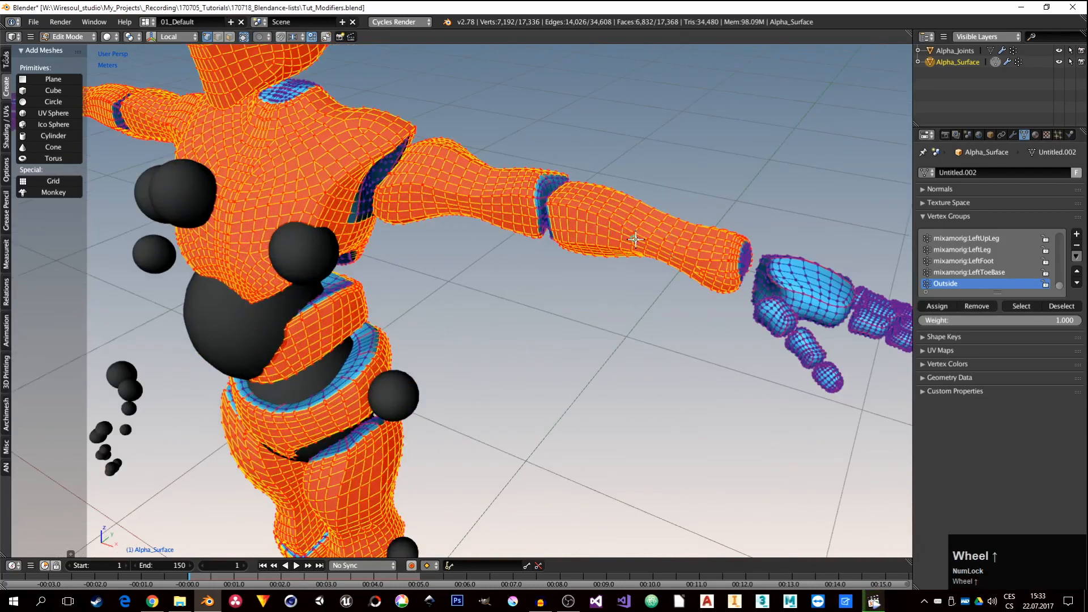
pyautogui.scroll(-6, 673, 256)
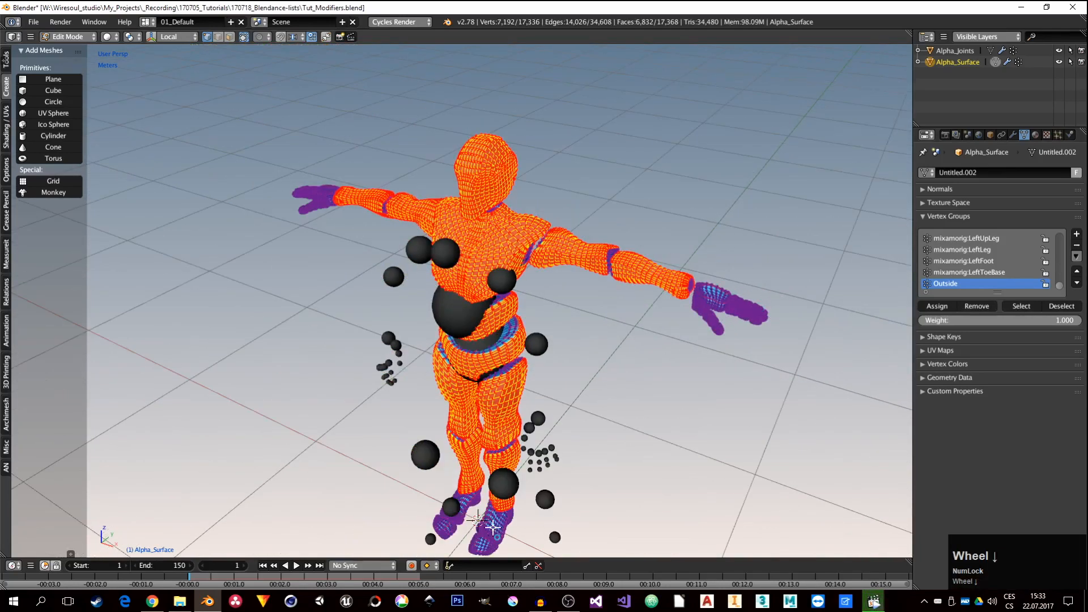
pyautogui.moveTo(497, 530); pyautogui.dragTo(520, 377, button='middle')
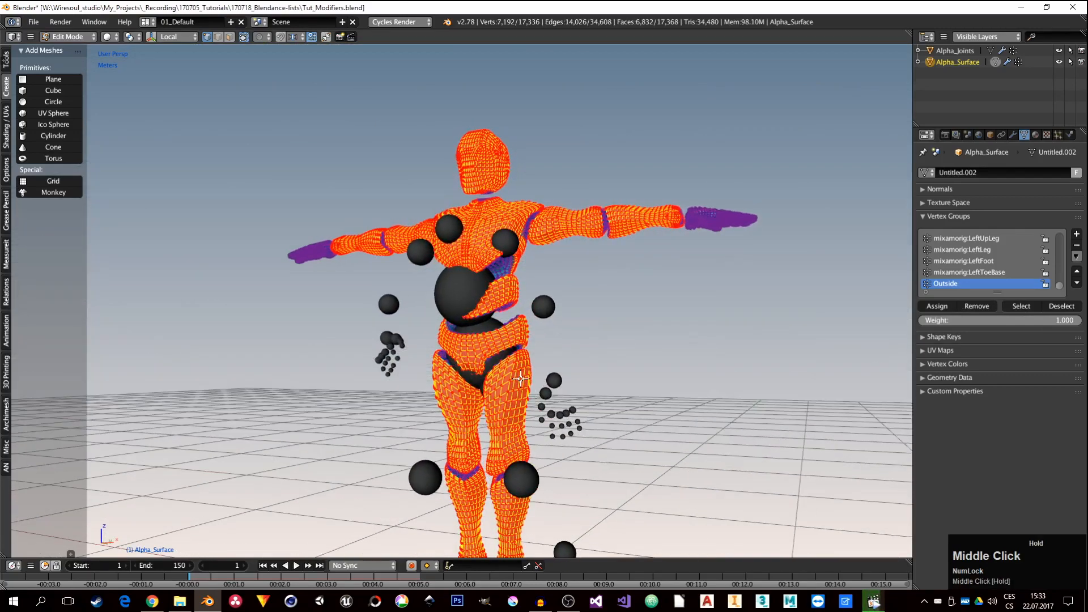
pyautogui.scroll(3, 522, 290)
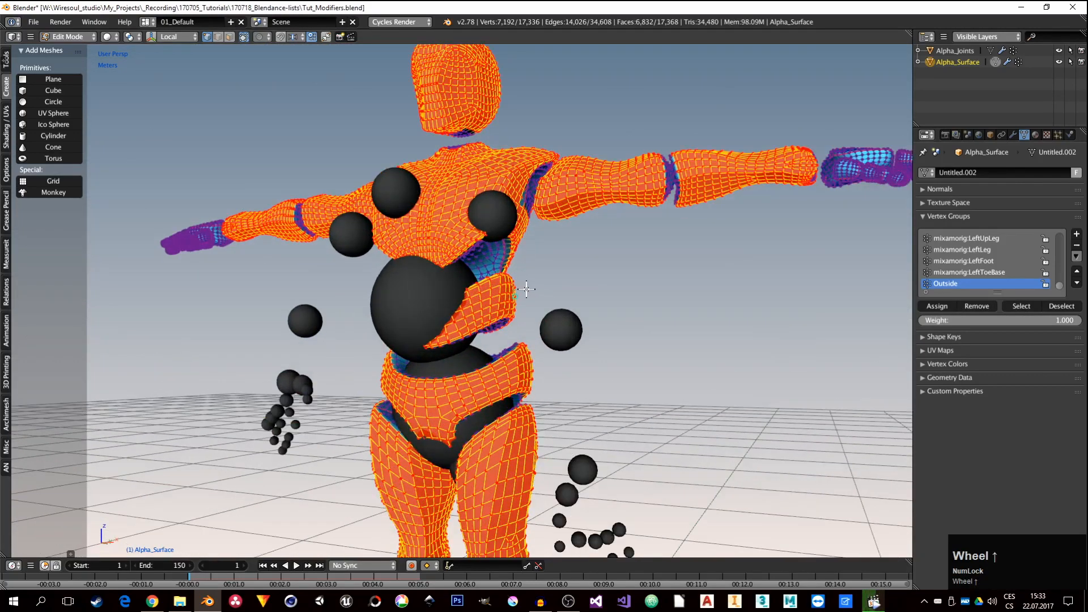
pyautogui.moveTo(541, 296); pyautogui.dragTo(512, 291, button='middle')
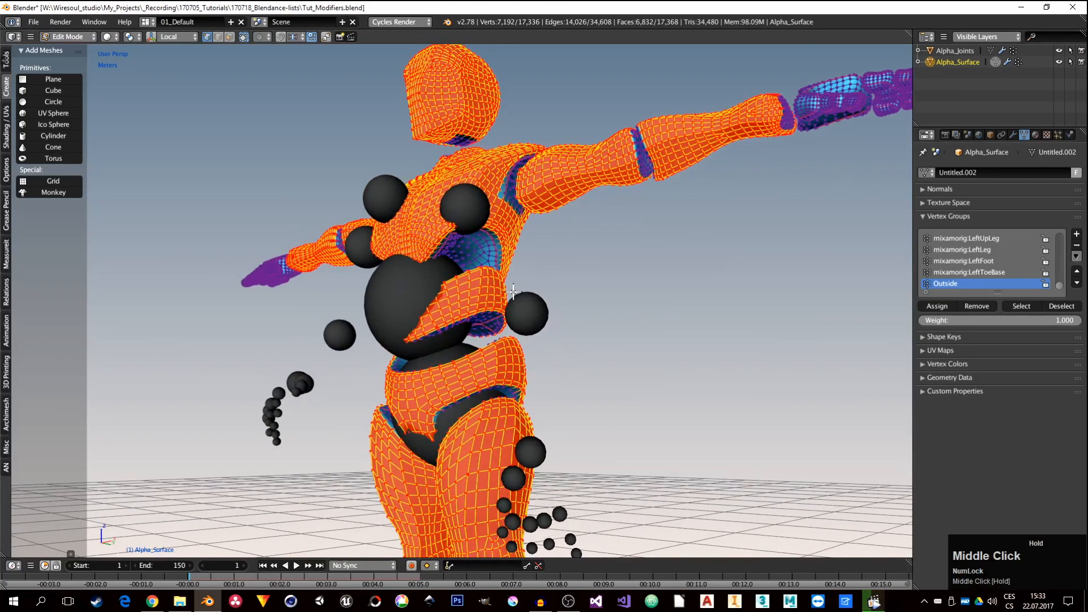
pyautogui.moveTo(388, 243); pyautogui.dragTo(353, 263, button='middle')
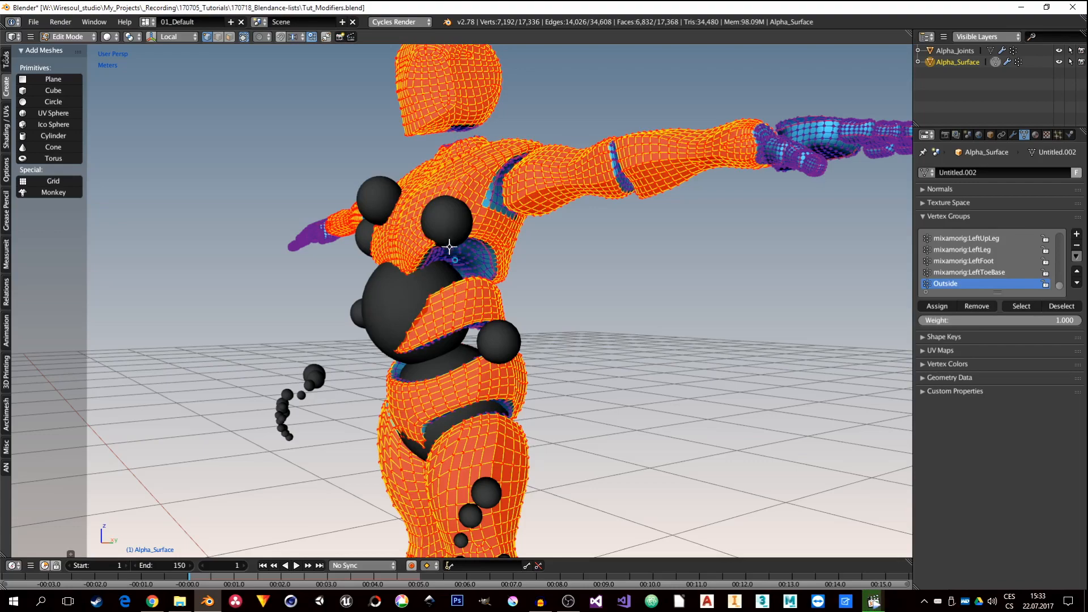
pyautogui.moveTo(548, 171); pyautogui.dragTo(505, 227, button='middle')
pyautogui.scroll(-3, 566, 304)
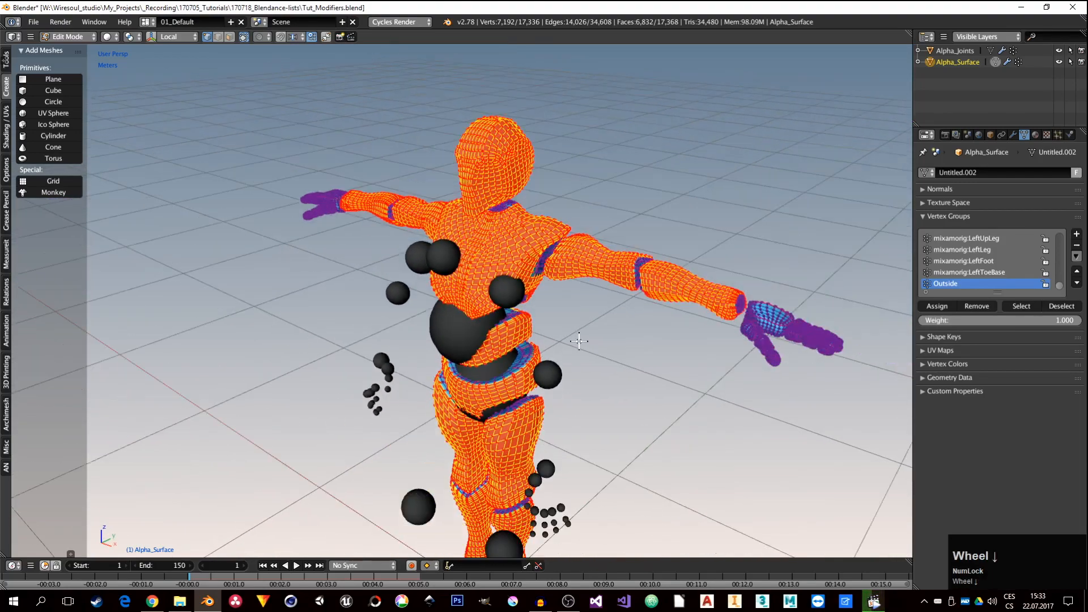
pyautogui.moveTo(556, 304); pyautogui.dragTo(549, 189, button='middle')
# Select all linked vertices of the head and remove them from the Outside vertex group.
pyautogui.click(493, 162)
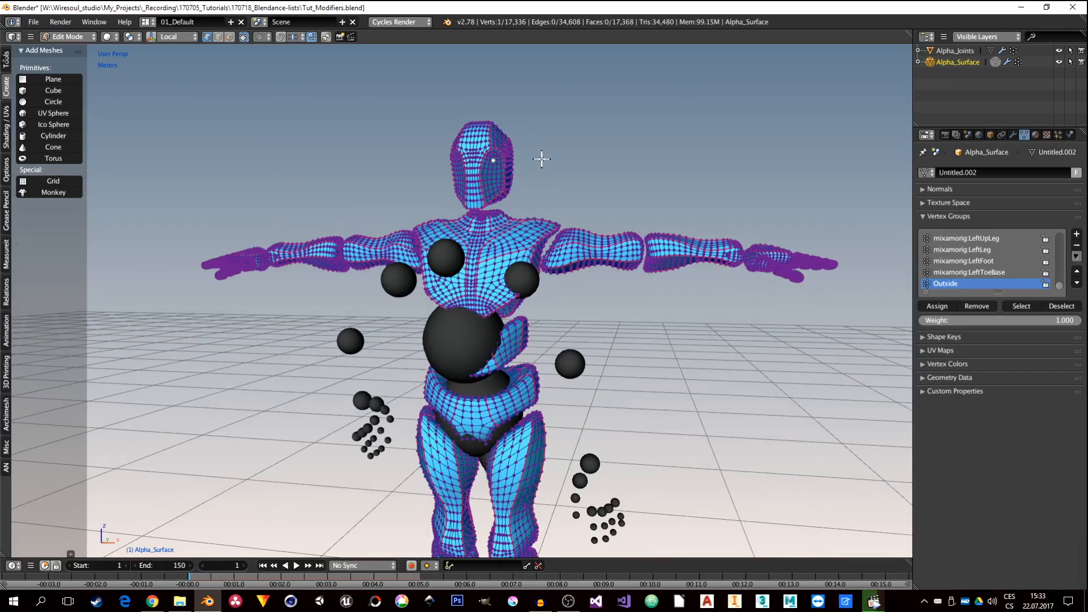
pyautogui.hotkey('ctrl', 'l')
pyautogui.moveTo(533, 165); pyautogui.dragTo(501, 177, button='middle')
pyautogui.moveTo(622, 217)
pyautogui.mouseDown(button='middle')
pyautogui.moveTo(606, 199)
pyautogui.moveTo(627, 194)
pyautogui.moveTo(642, 222)
pyautogui.mouseUp(button='middle')
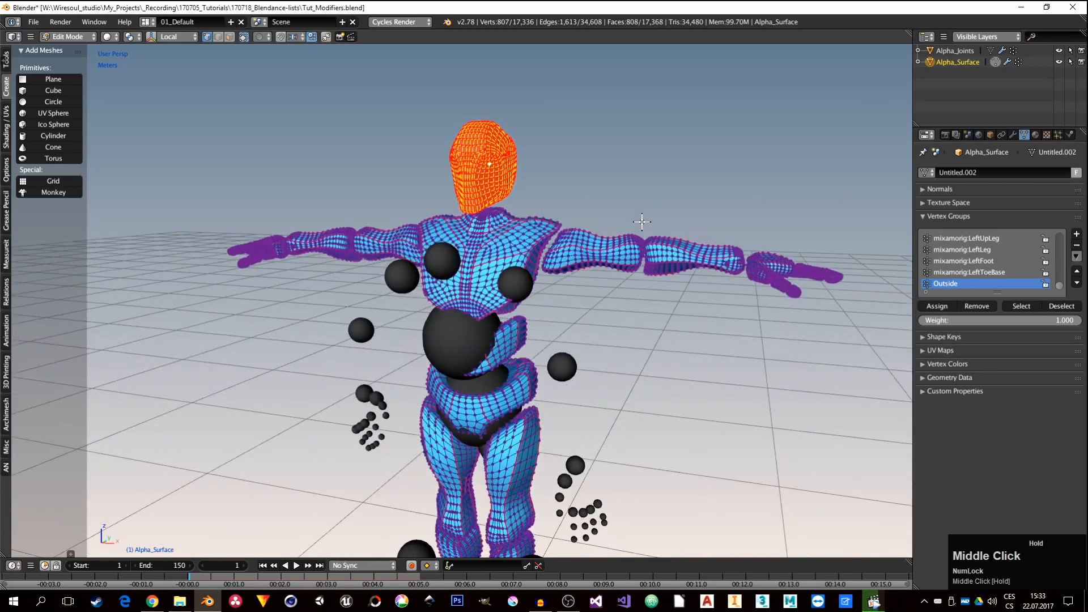
pyautogui.click(976, 306)
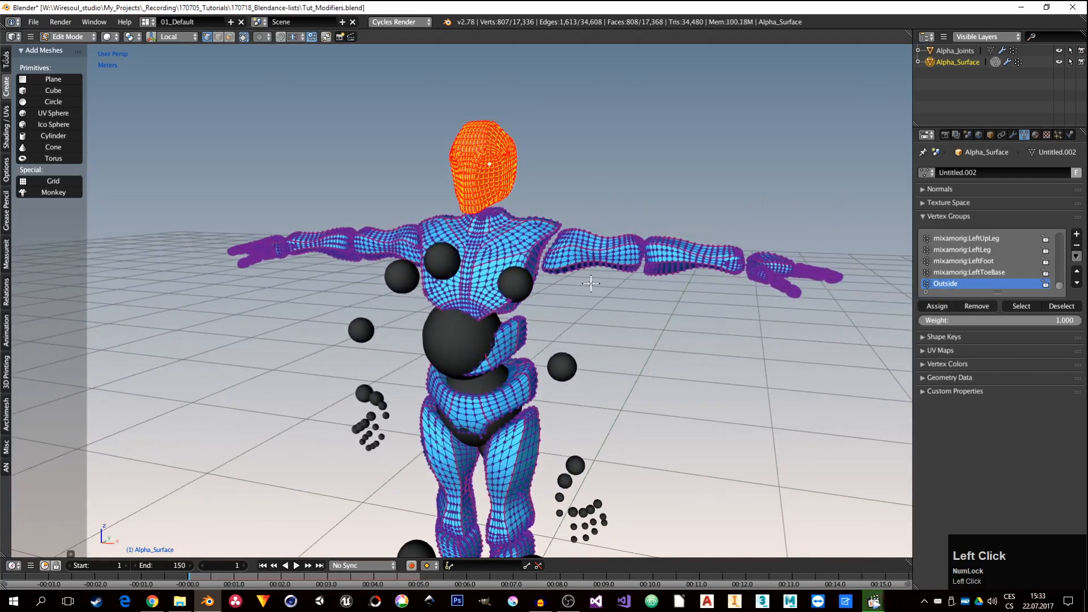
# Clear the selection, select the Outside group's vertices to check its coverage, and return to Object Mode.
pyautogui.press('a')
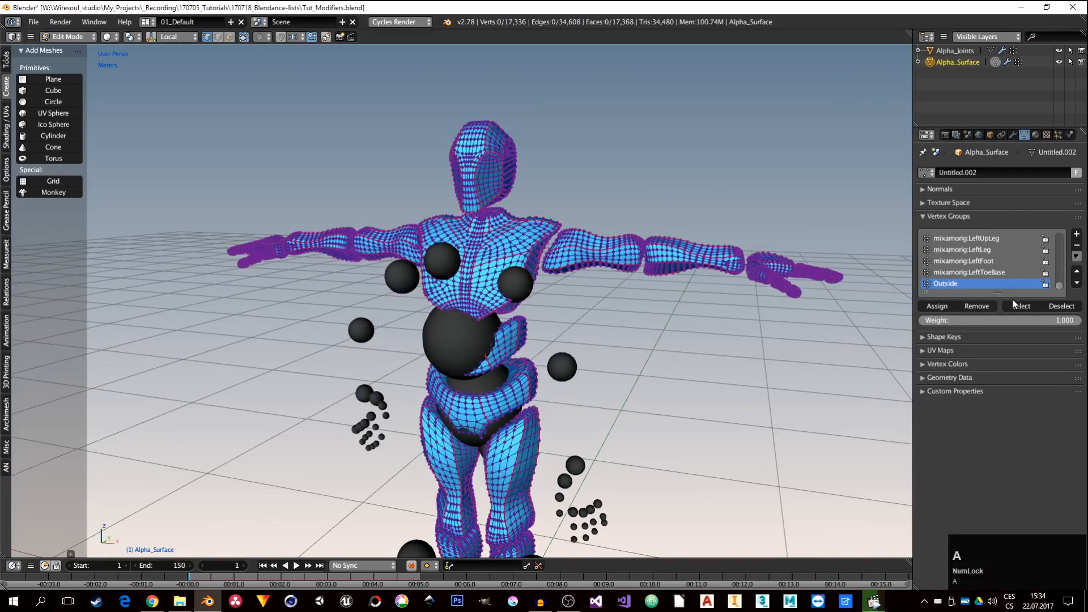
pyautogui.click(1018, 306)
pyautogui.moveTo(635, 323); pyautogui.dragTo(604, 342, button='middle')
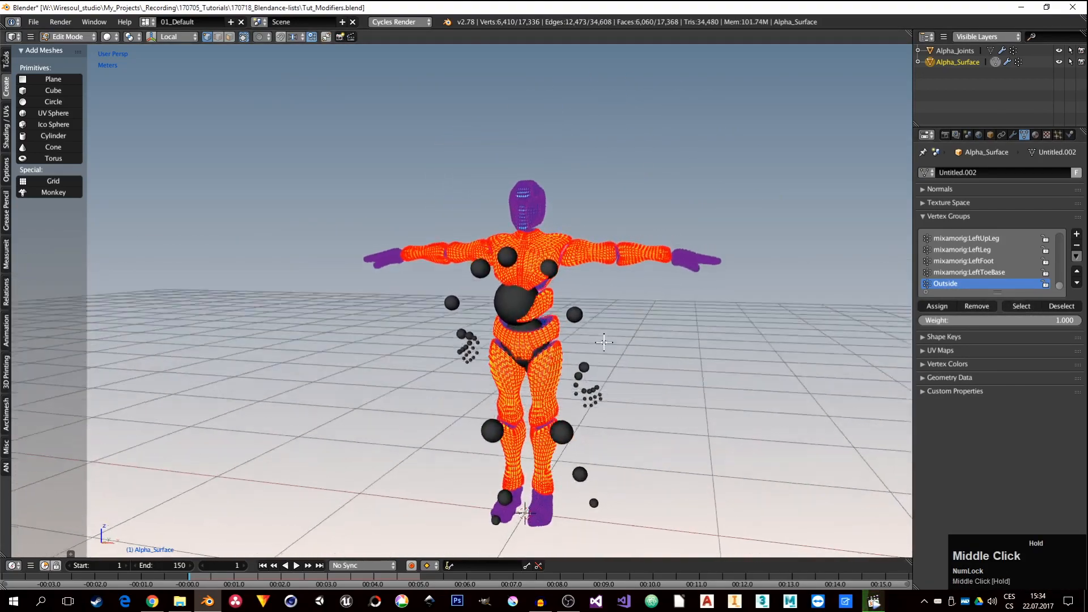
pyautogui.press('Tab')
pyautogui.click(502, 350)
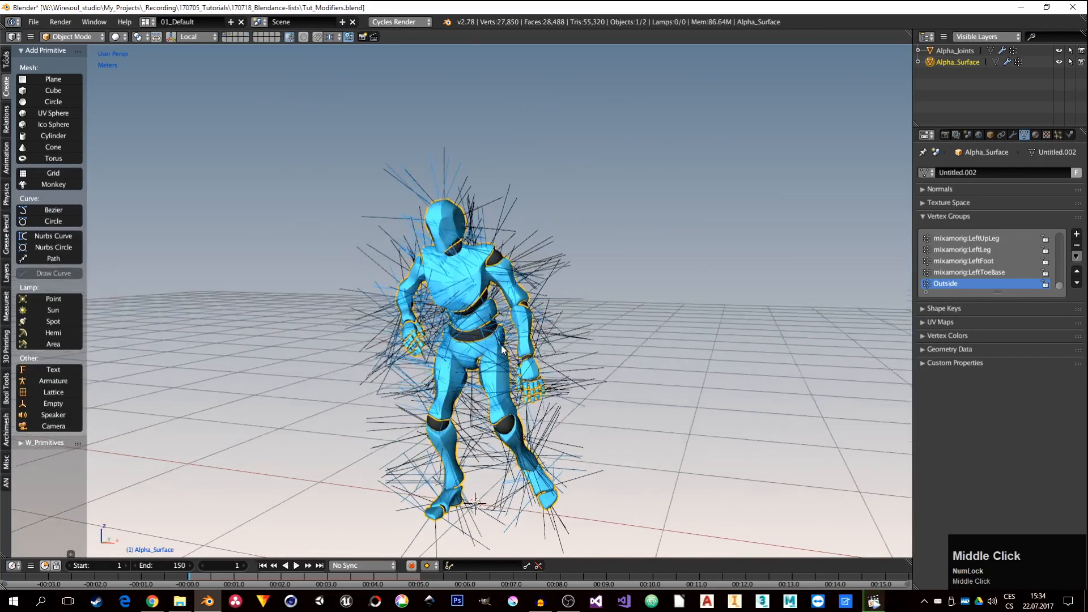
pyautogui.moveTo(502, 350); pyautogui.dragTo(549, 297, button='middle')
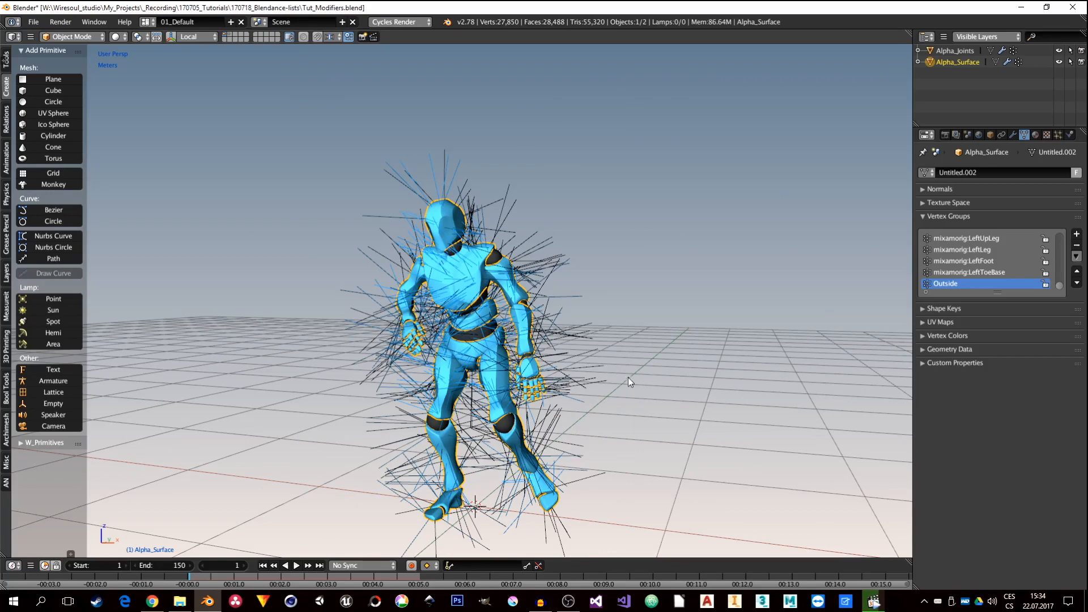
# Assign the Outside vertex group to the Density of the character's hair particle system.
pyautogui.click(1056, 135)
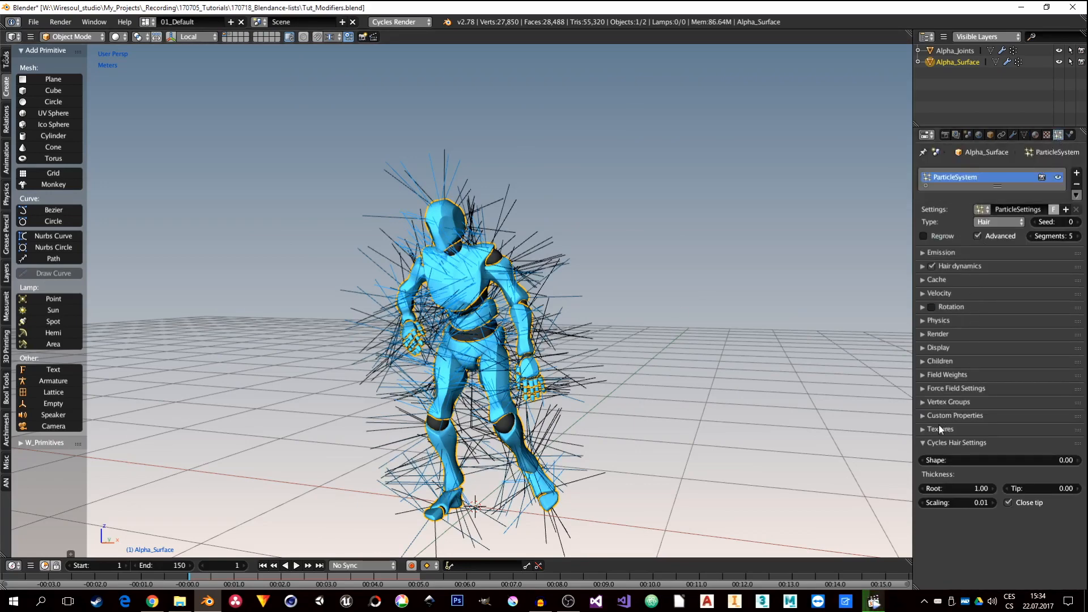
pyautogui.scroll(-1, 942, 446)
pyautogui.click(921, 442)
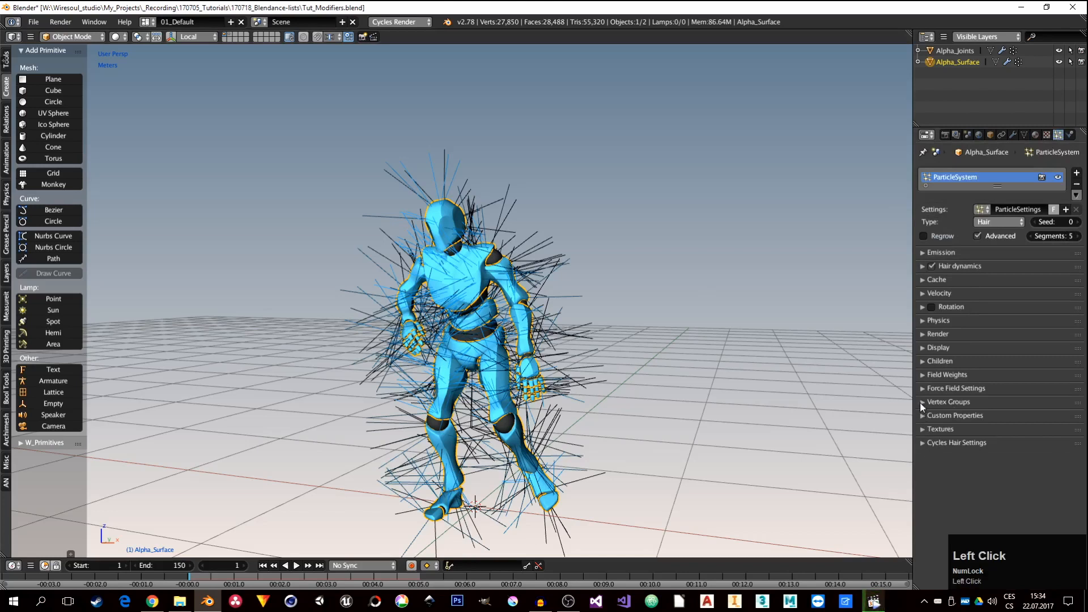
pyautogui.click(921, 402)
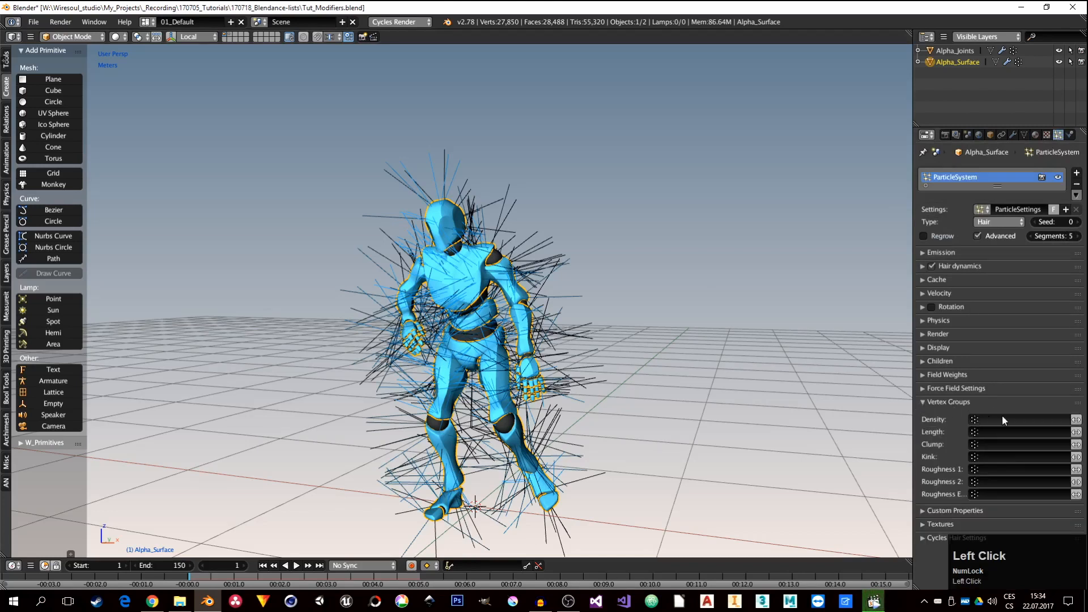
pyautogui.click(1020, 420)
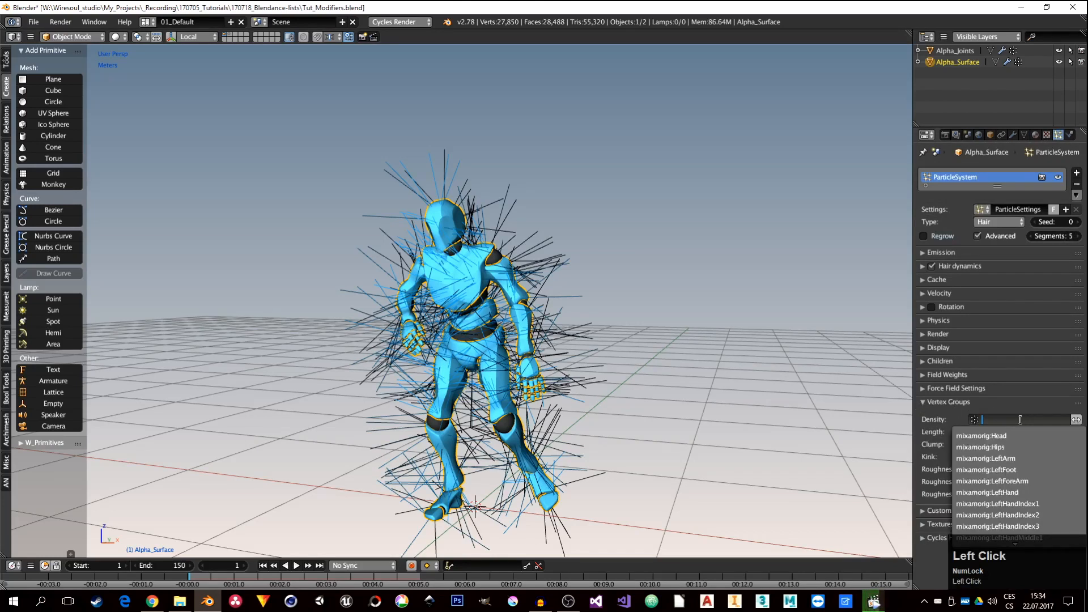
pyautogui.write('out')
pyautogui.click(966, 436)
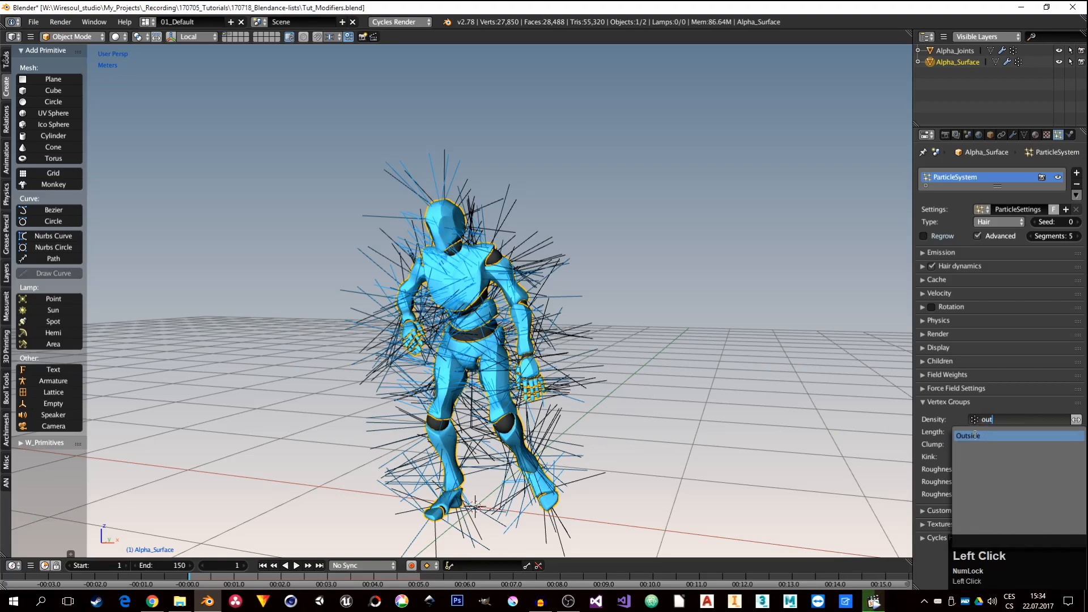
# Examine from several angles how the hair is distributed over the character's body, head, hands and feet.
pyautogui.moveTo(555, 342); pyautogui.dragTo(509, 287, button='middle')
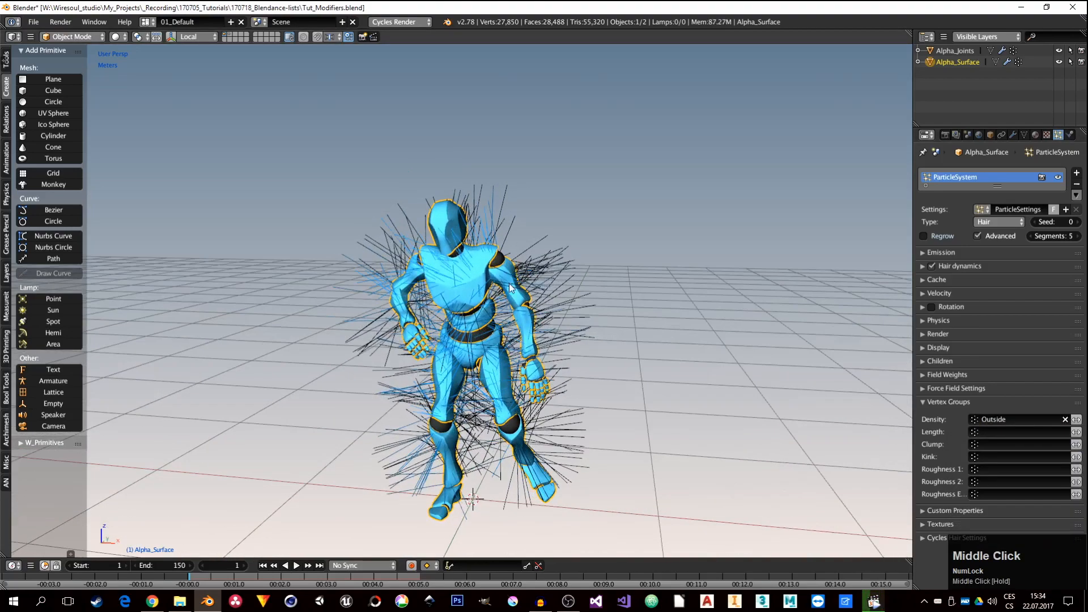
pyautogui.scroll(2, 473, 250)
pyautogui.moveTo(447, 323); pyautogui.dragTo(497, 360, button='middle')
pyautogui.scroll(-3, 425, 290)
pyautogui.scroll(2, 425, 290)
pyautogui.scroll(2, 497, 360)
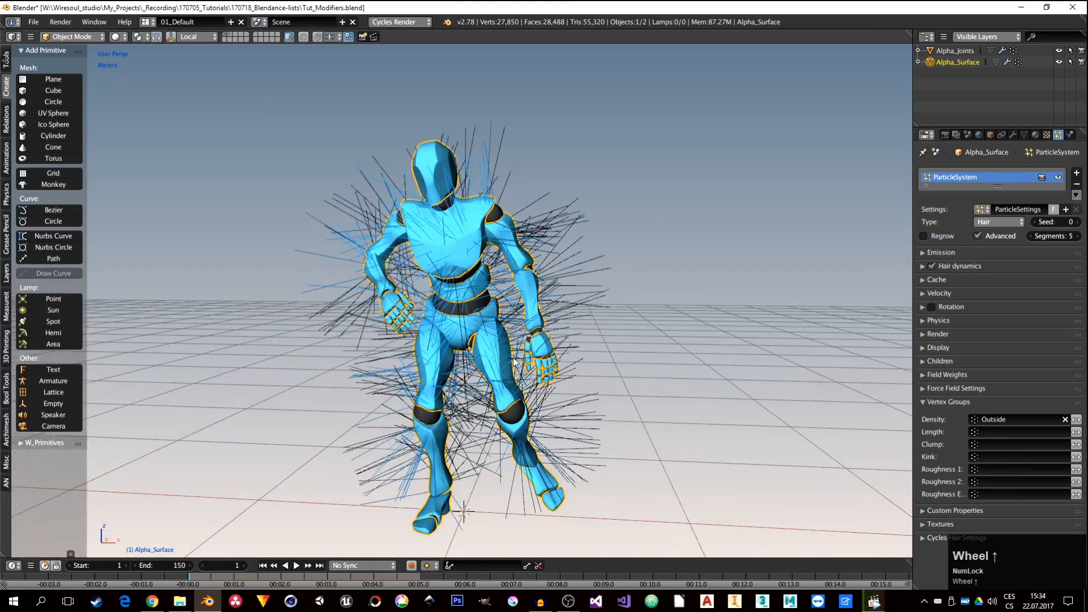
pyautogui.click(923, 402)
pyautogui.moveTo(564, 364); pyautogui.dragTo(520, 378, button='middle')
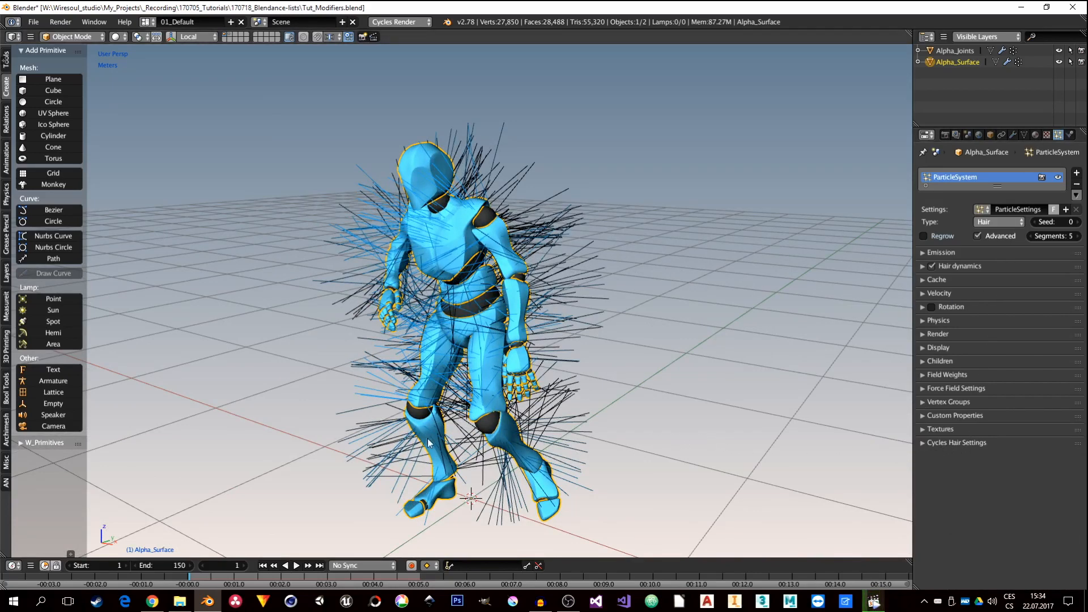
# Add a plane mesh beneath the character's feet to serve as the floor.
pyautogui.moveTo(455, 469); pyautogui.dragTo(379, 390, button='middle')
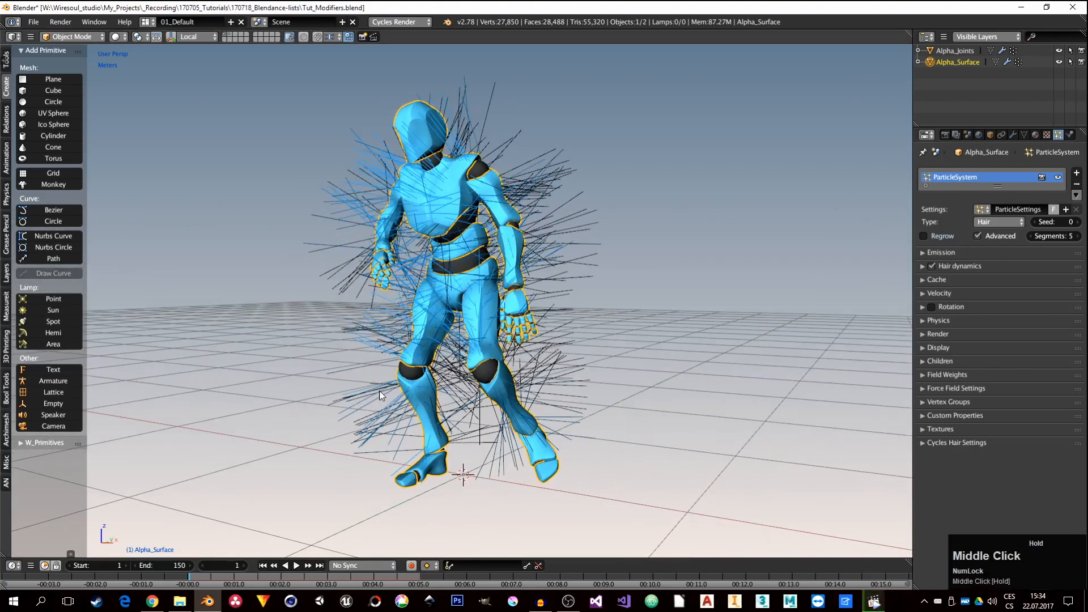
pyautogui.hotkey('shift', 'a')
pyautogui.moveTo(240, 353)
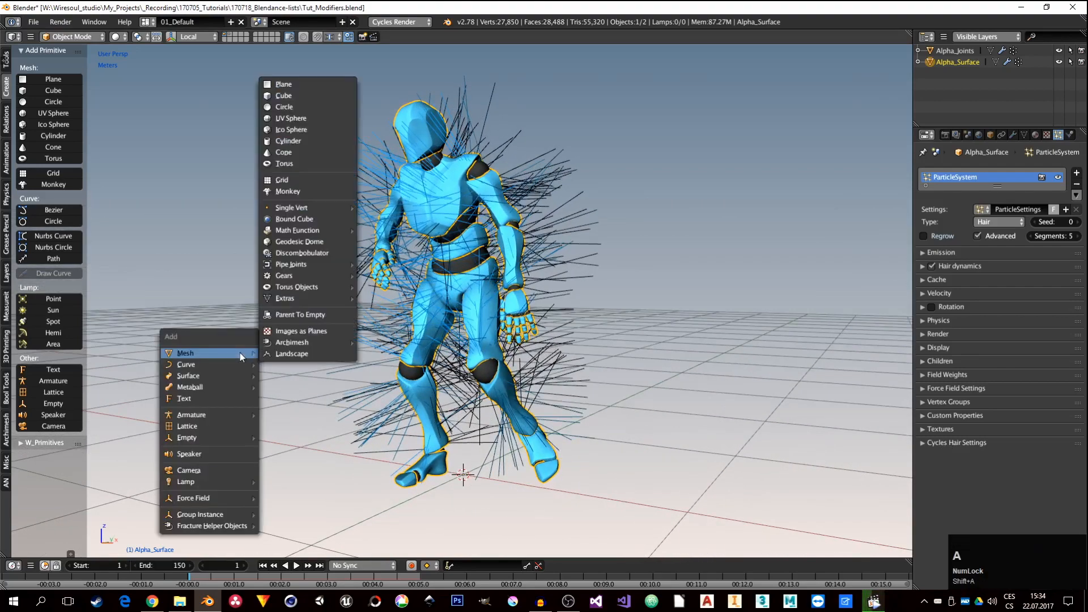
pyautogui.click(298, 83)
pyautogui.moveTo(486, 495); pyautogui.dragTo(348, 472, button='middle')
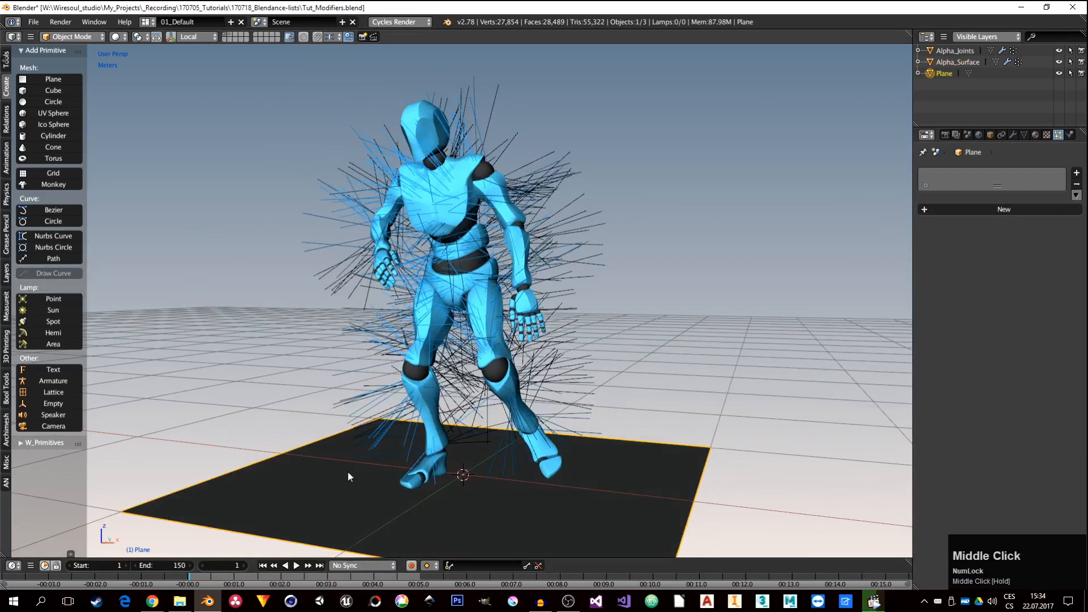
pyautogui.moveTo(454, 482); pyautogui.dragTo(445, 446, button='middle')
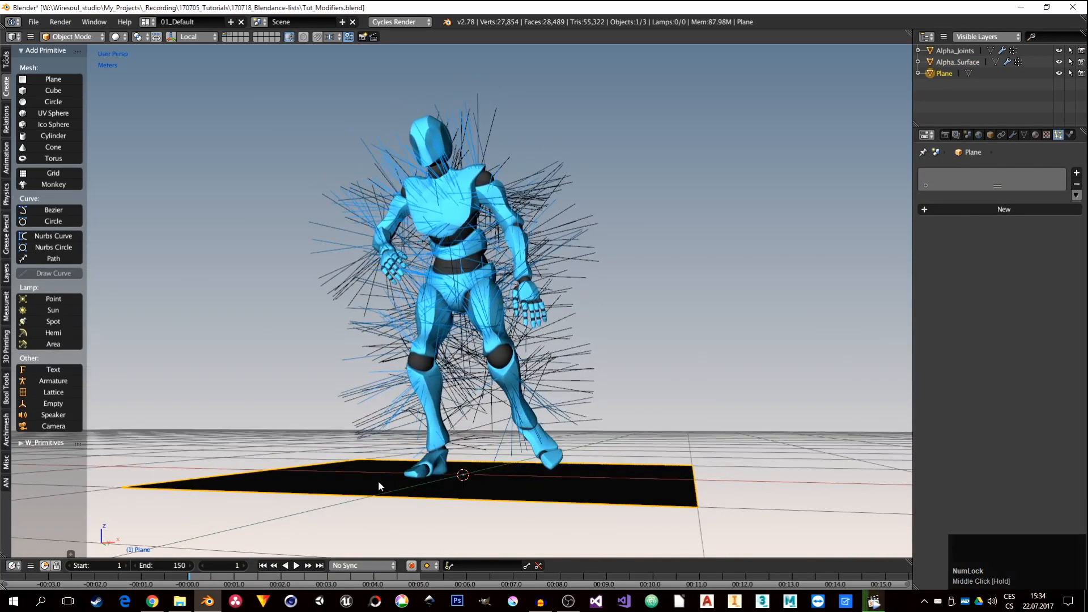
pyautogui.moveTo(461, 480); pyautogui.dragTo(498, 482, button='middle')
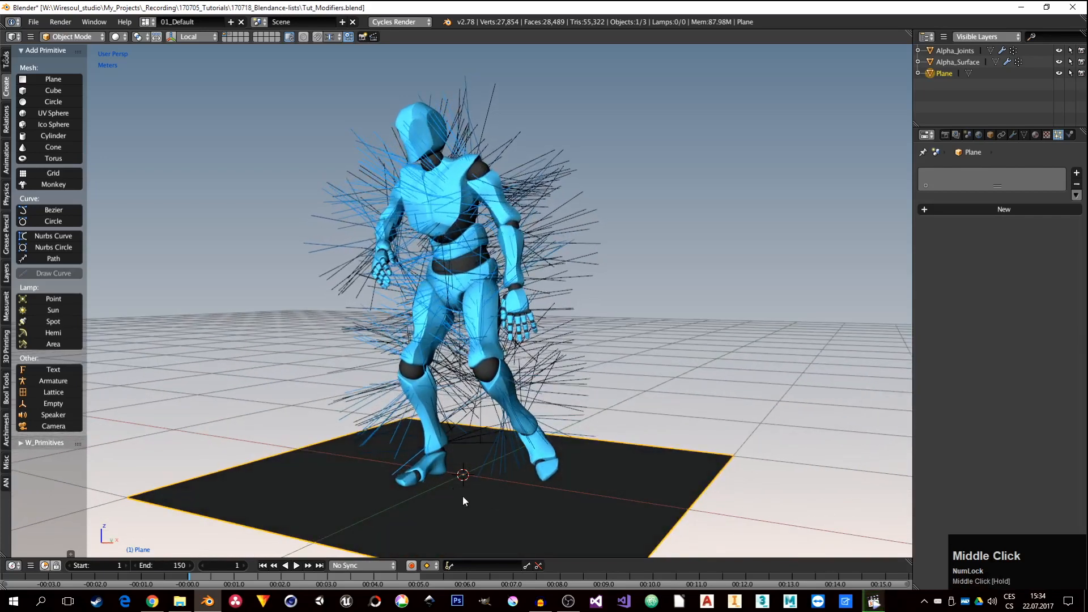
# Enable Collision physics on the floor plane with the default settings.
pyautogui.click(1069, 134)
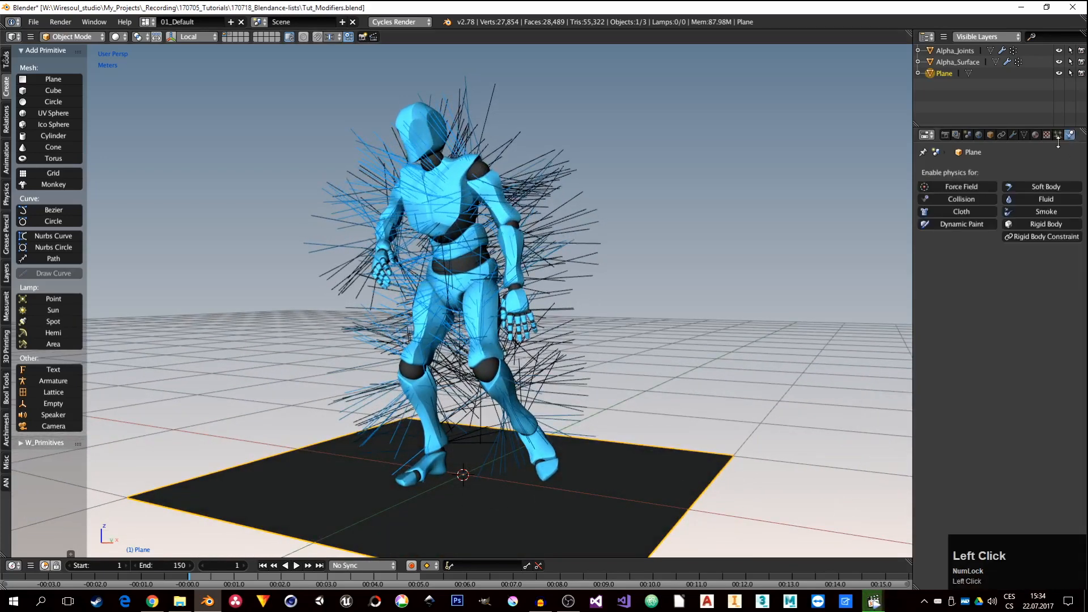
pyautogui.click(957, 199)
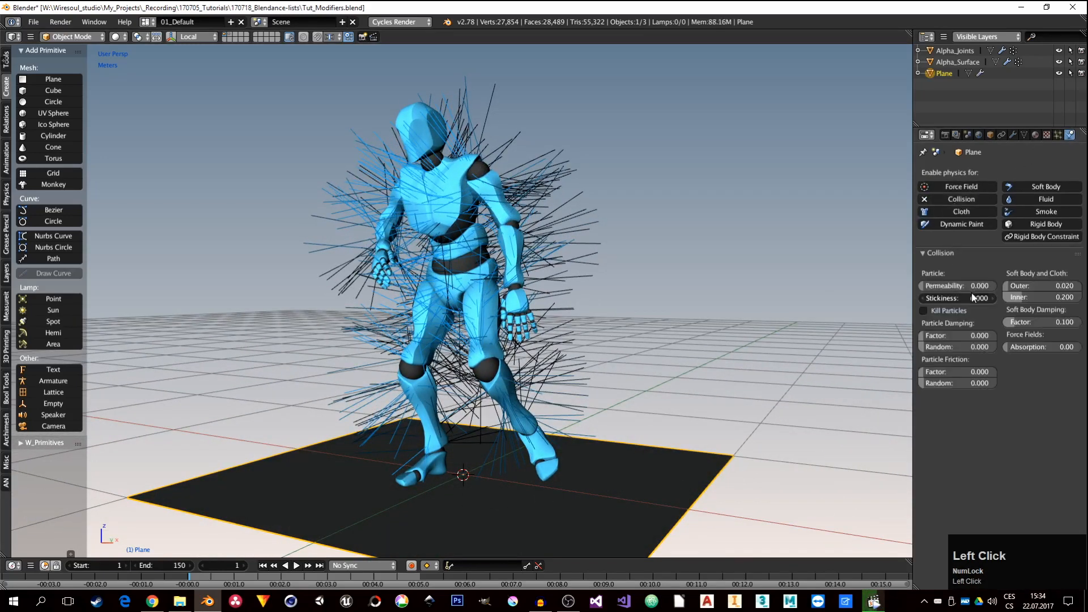
pyautogui.moveTo(509, 464); pyautogui.dragTo(484, 477, button='middle')
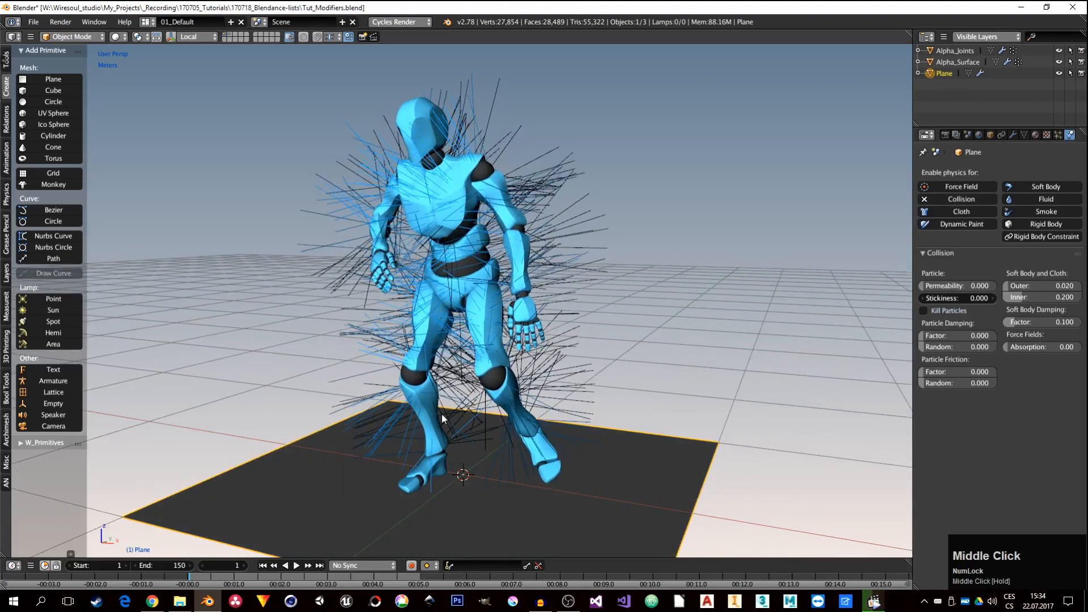
pyautogui.scroll(-2, 493, 470)
pyautogui.scroll(2, 500, 463)
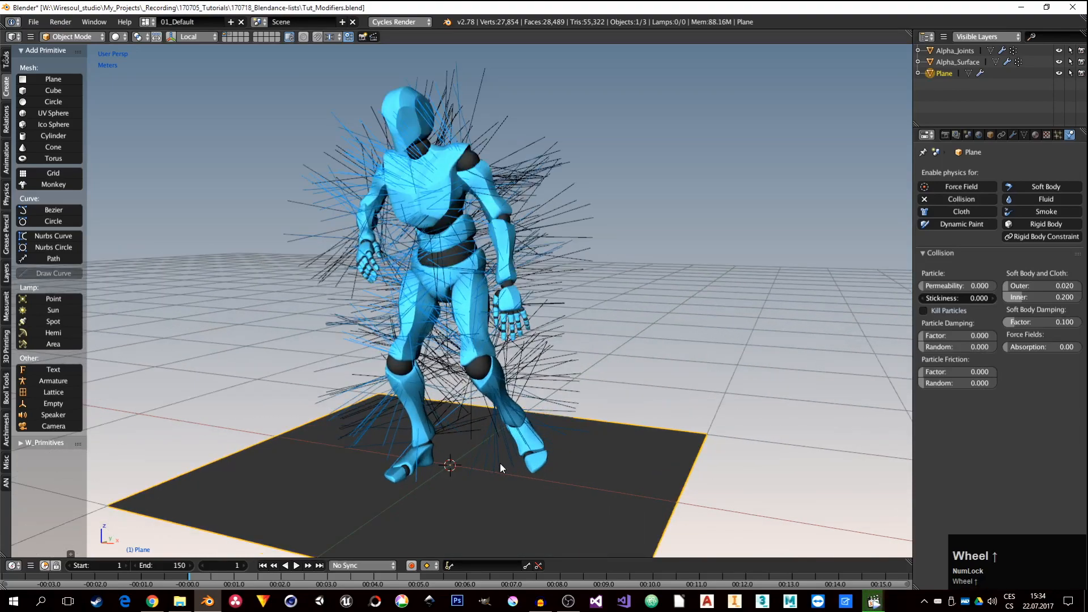
# Play the animation to check the hair's motion above the floor, return to the first frame and save the file.
pyautogui.click(296, 565)
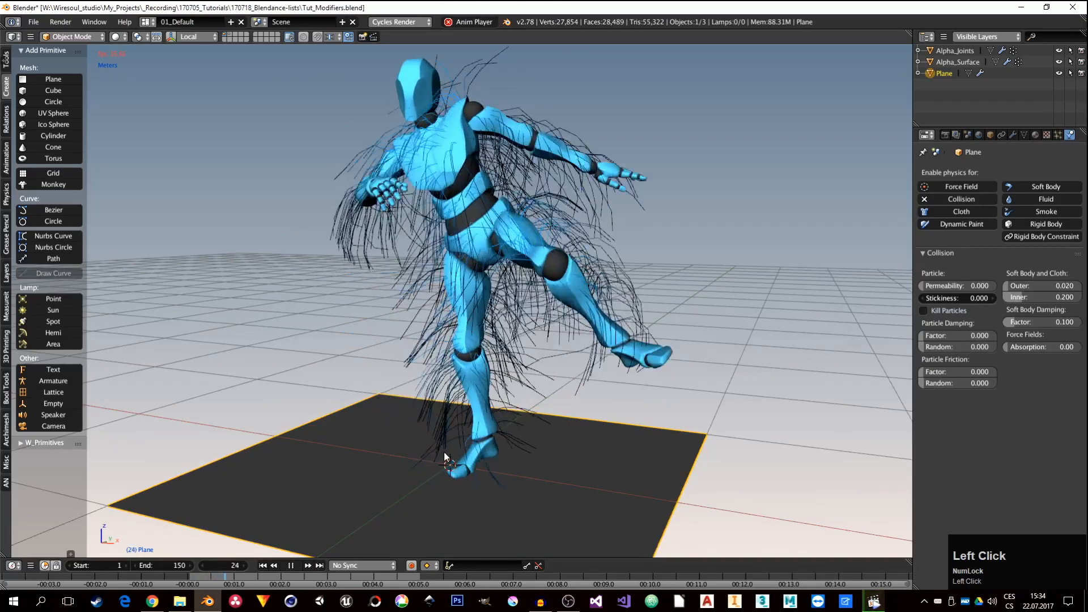
pyautogui.moveTo(458, 430); pyautogui.dragTo(462, 363, button='middle')
pyautogui.click(291, 566)
pyautogui.click(263, 566)
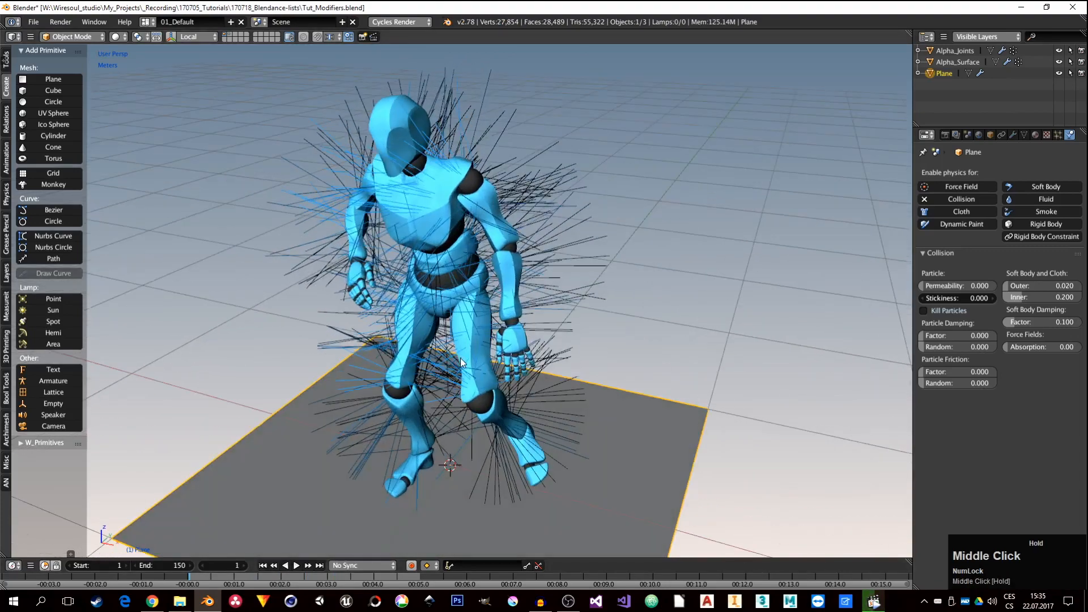
pyautogui.moveTo(425, 145); pyautogui.dragTo(471, 123, button='middle')
pyautogui.scroll(2, 413, 106)
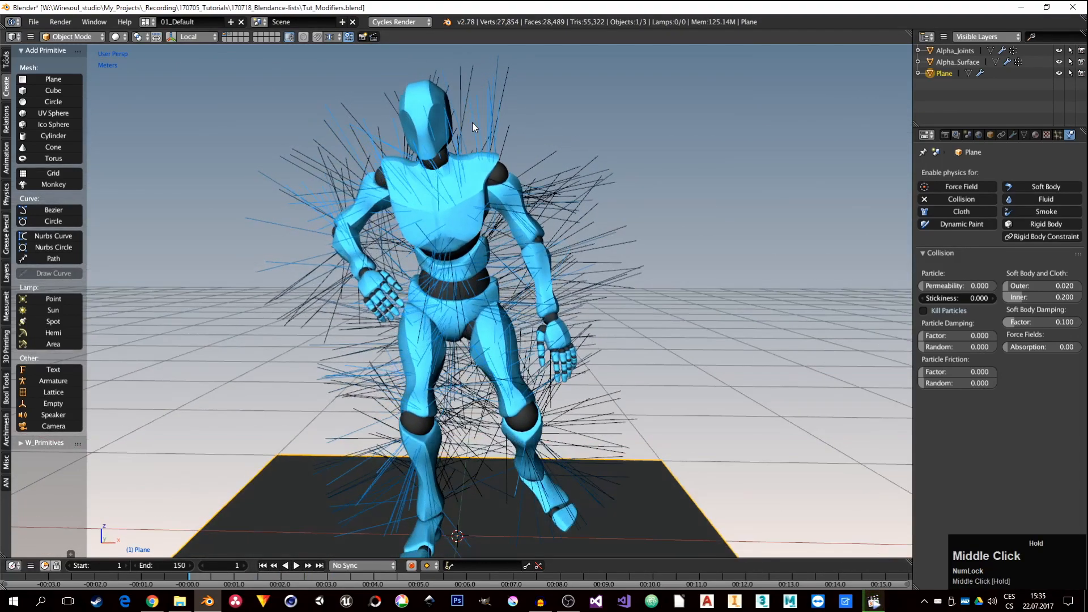
pyautogui.hotkey('ctrl', 's')
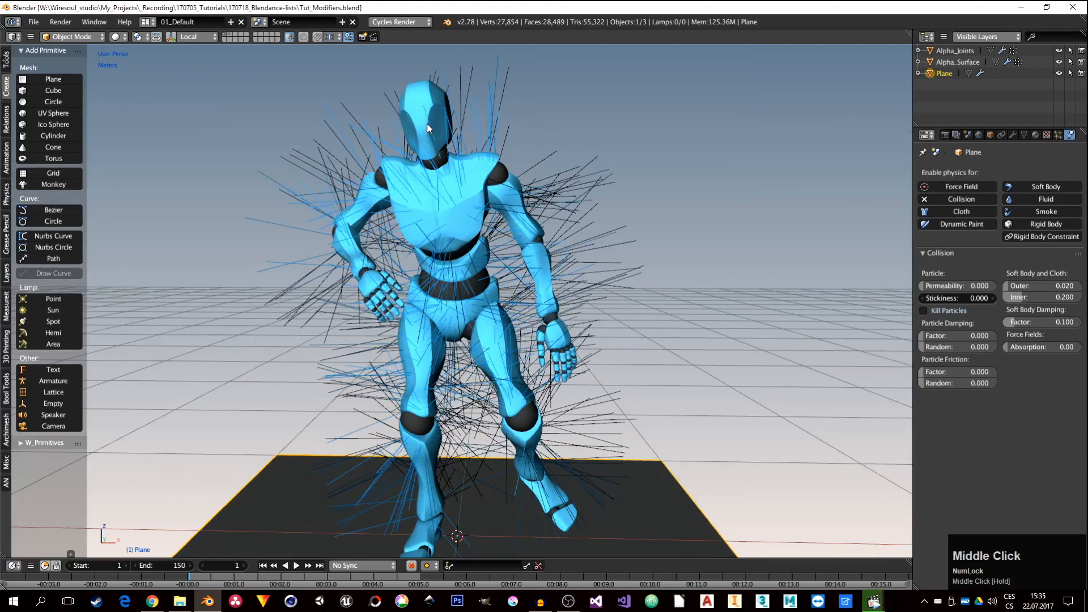
# Duplicate the character's Alpha_Surface mesh, leaving the copy in the same place.
pyautogui.click(421, 115)
pyautogui.moveTo(482, 292); pyautogui.dragTo(457, 305, button='middle')
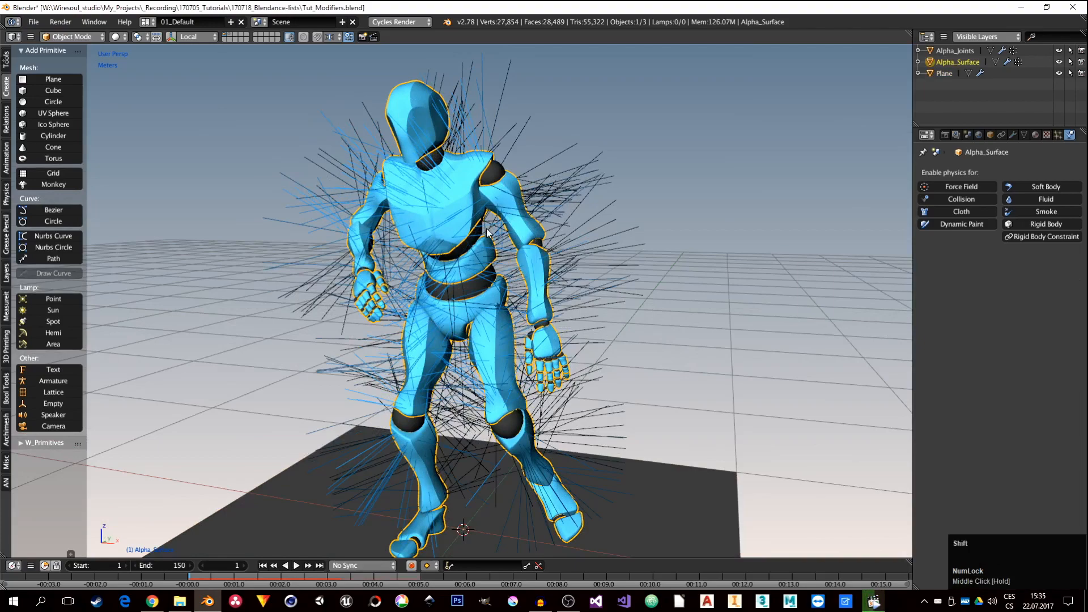
pyautogui.hotkey('shift', 'd')
pyautogui.rightClick(504, 224)
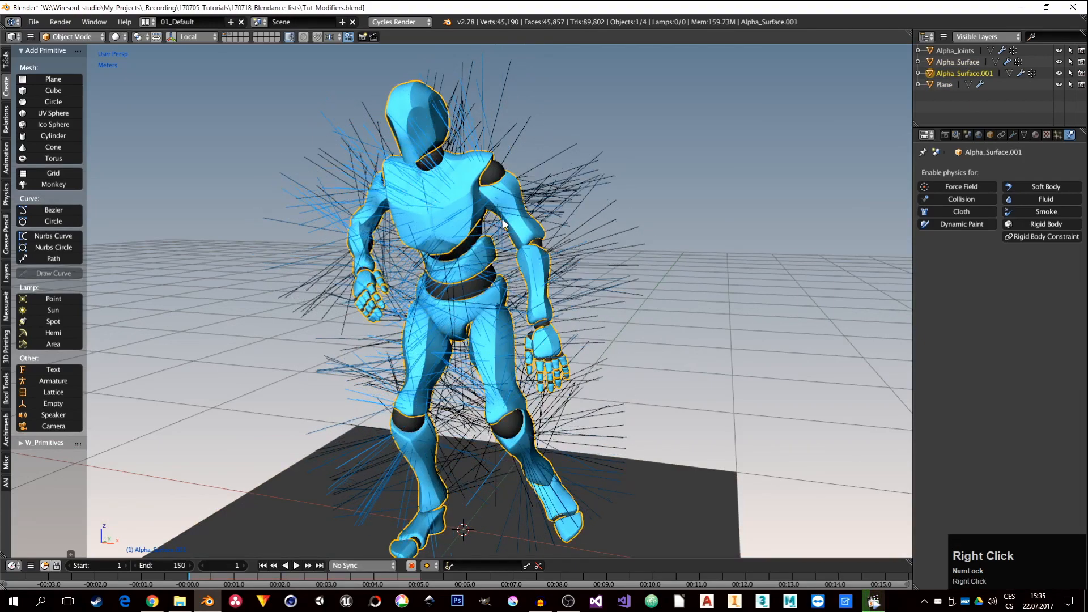
# Remove the particle system from the duplicated surface mesh and enable Collision physics on it.
pyautogui.click(1057, 135)
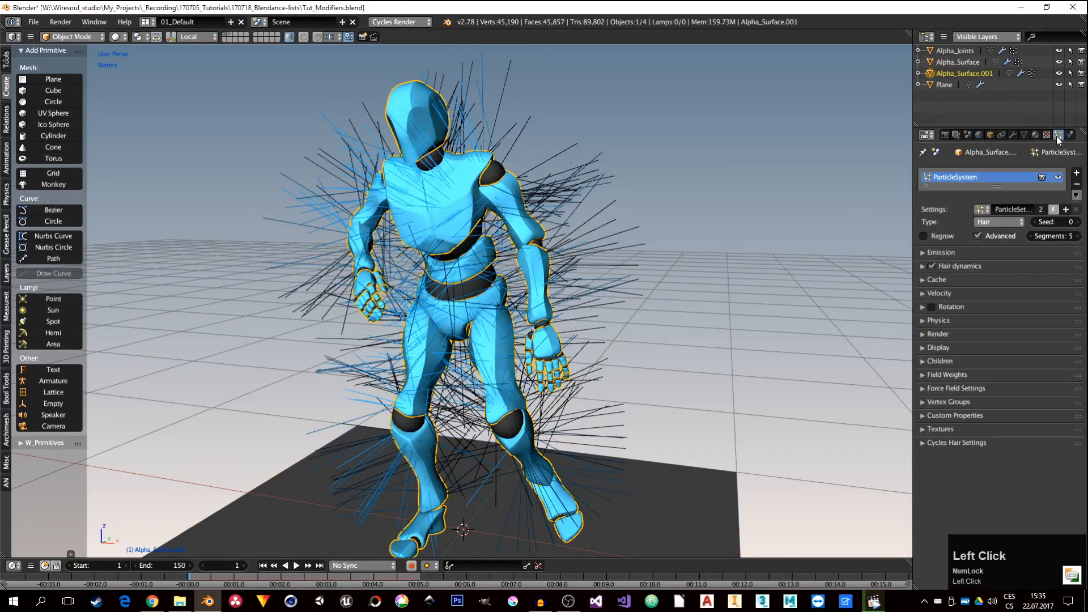
pyautogui.click(1077, 186)
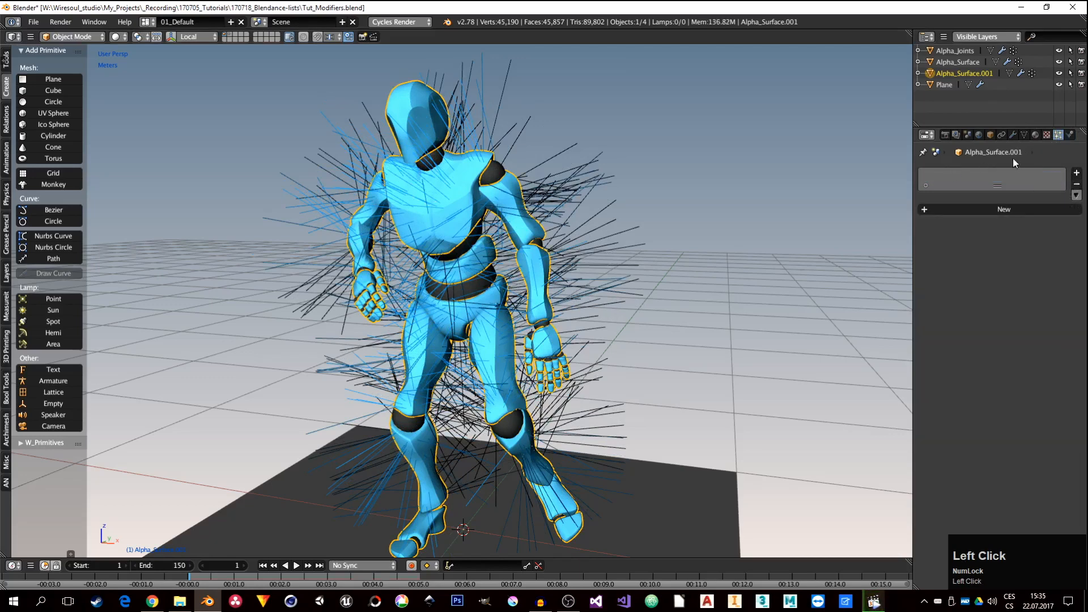
pyautogui.click(1070, 136)
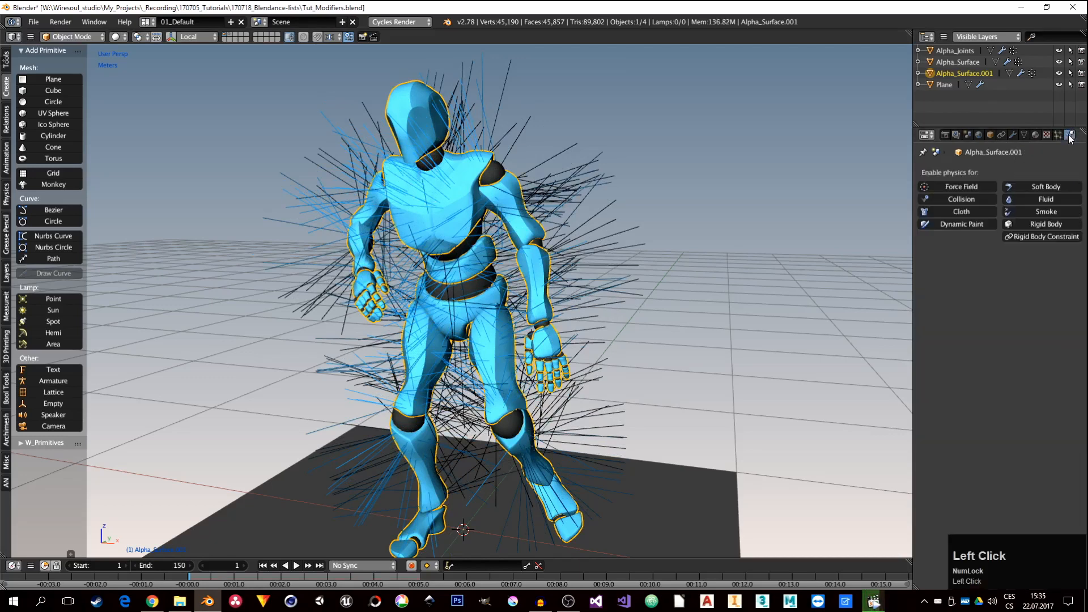
pyautogui.click(959, 202)
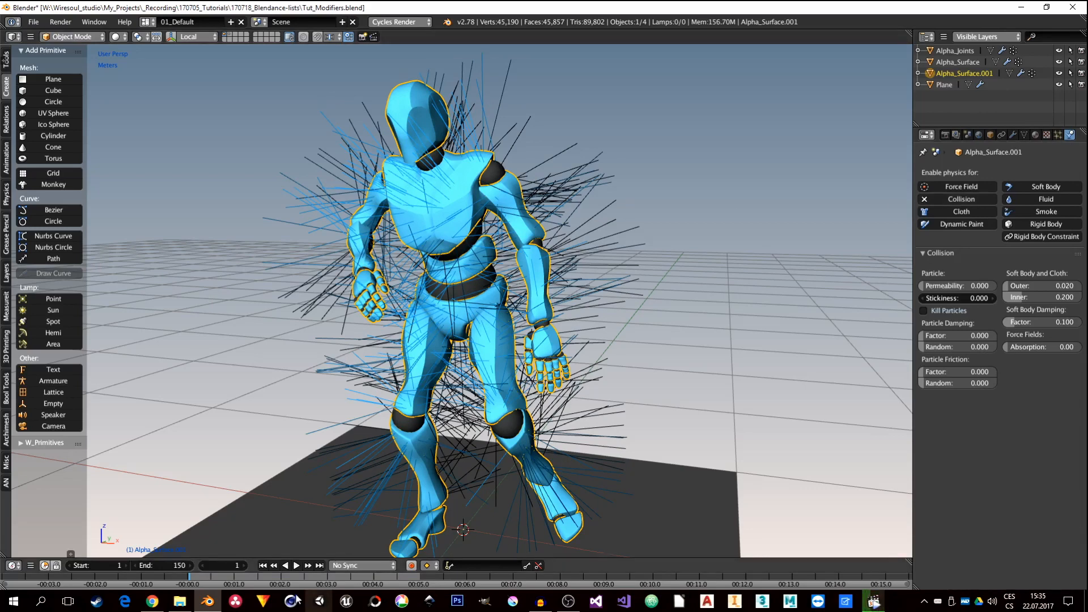
# Play the whole animation to cache the hair simulation with collisions, and stop playback.
pyautogui.click(296, 565)
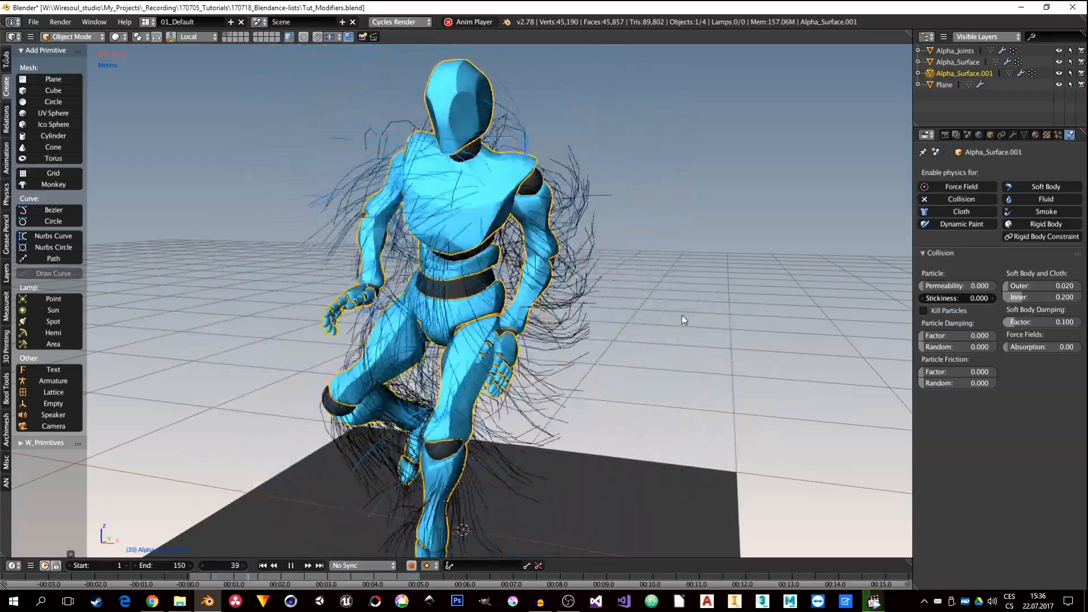
pyautogui.moveTo(566, 347)
pyautogui.mouseDown(button='middle')
pyautogui.moveTo(530, 345)
pyautogui.moveTo(559, 338)
pyautogui.mouseUp(button='middle')
pyautogui.scroll(-1, 545, 340)
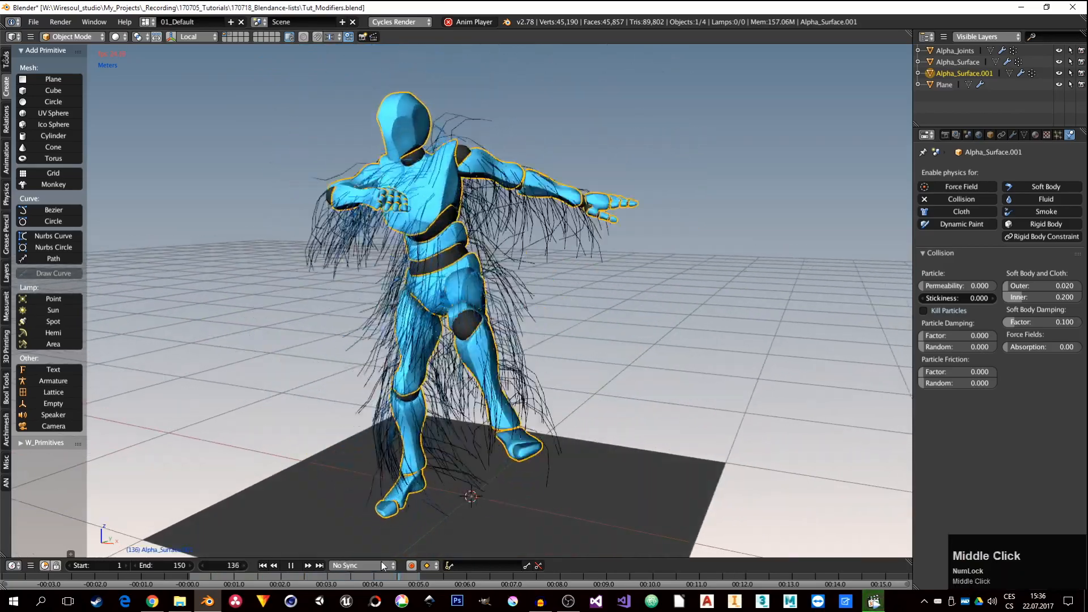
pyautogui.click(292, 566)
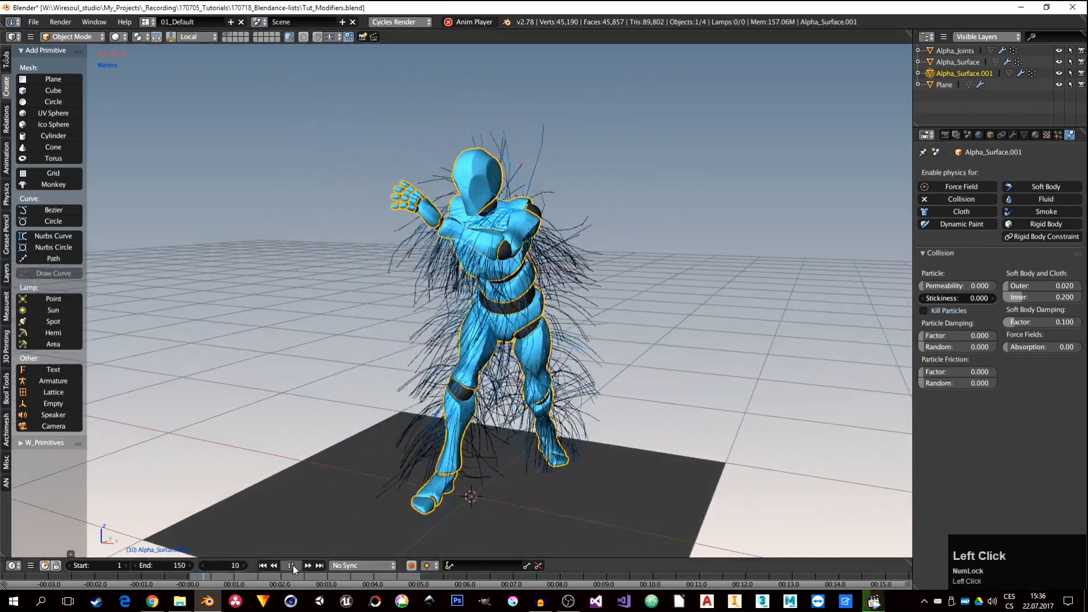
# Select the original Alpha_Surface mesh and convert the Leafs cache of its particle system to a bake.
pyautogui.click(481, 177)
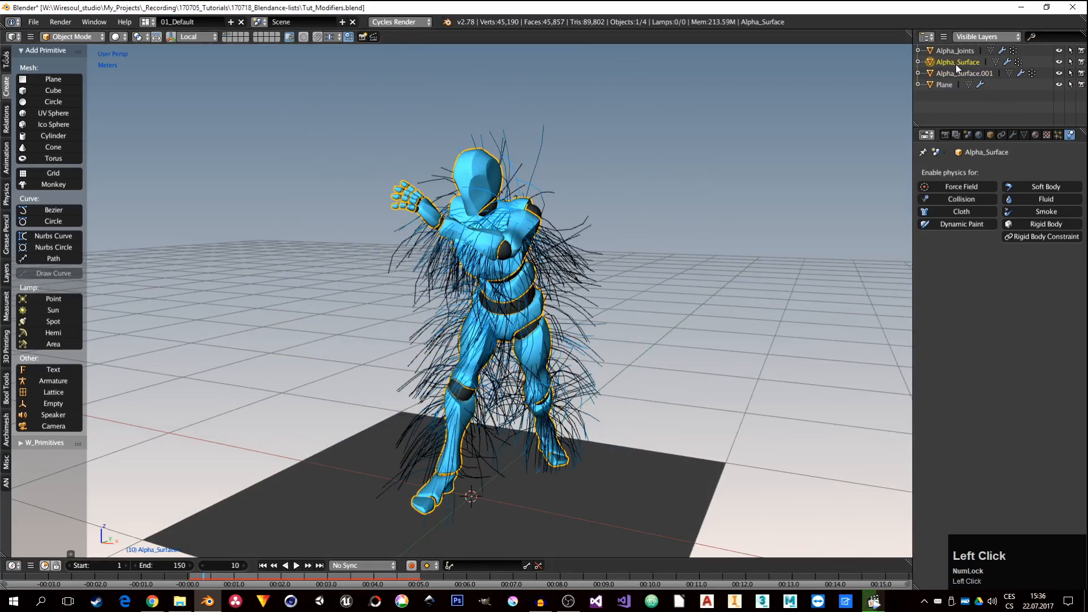
pyautogui.click(1057, 136)
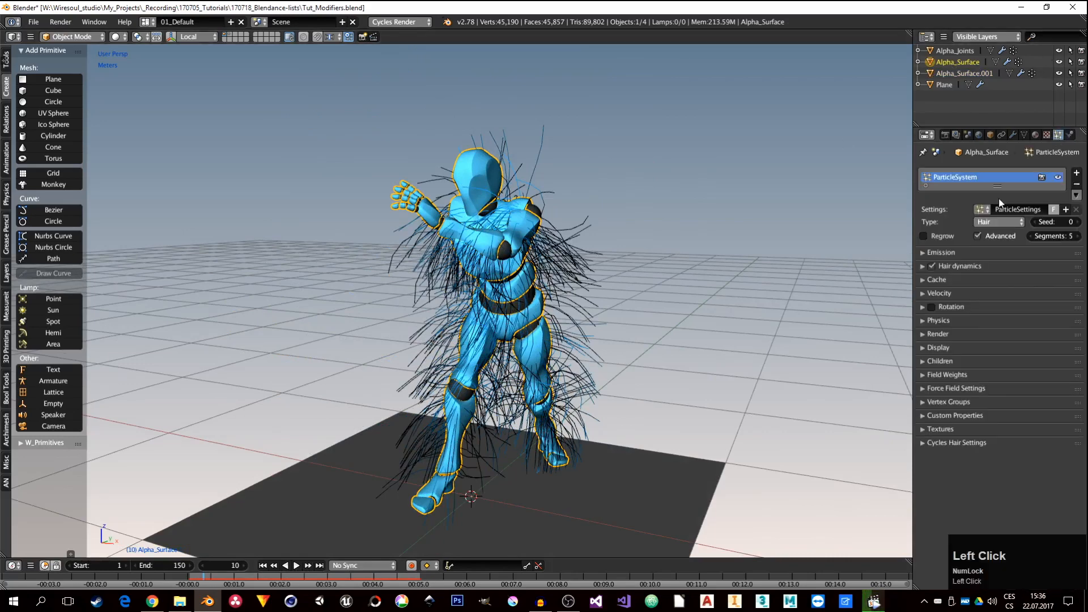
pyautogui.click(923, 281)
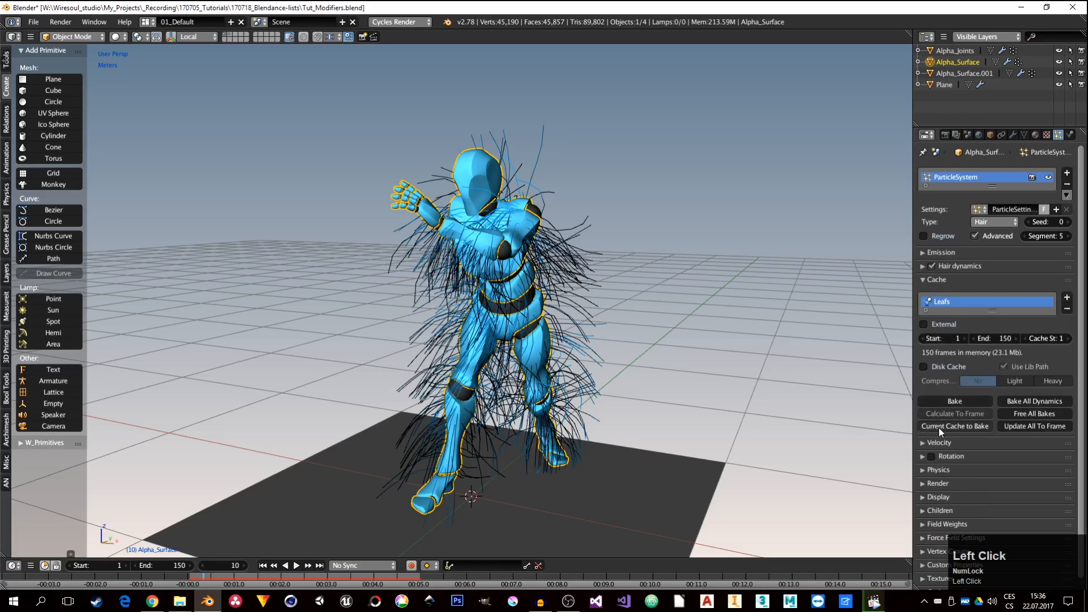
pyautogui.click(961, 426)
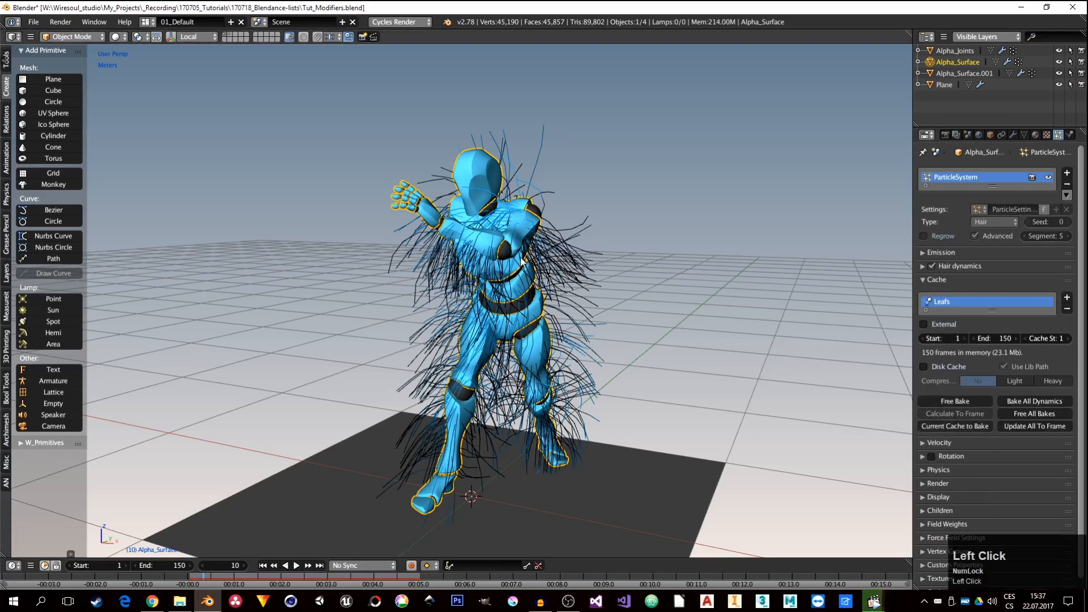
pyautogui.moveTo(510, 294); pyautogui.dragTo(542, 291, button='middle')
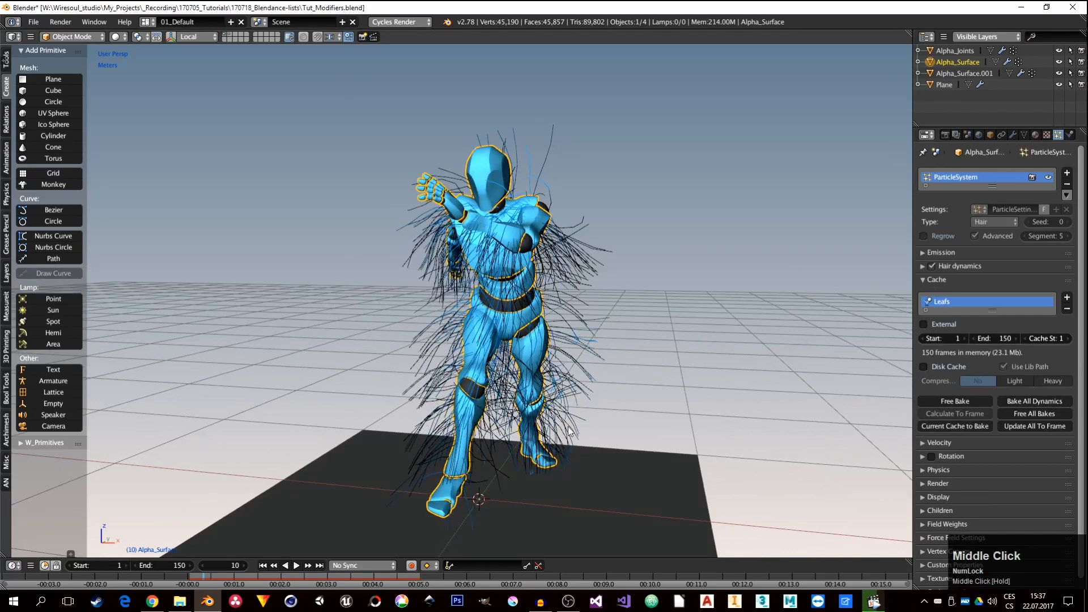
# Delete the duplicated collision mesh Alpha_Surface.001 from the scene.
pyautogui.moveTo(544, 374); pyautogui.dragTo(541, 349, button='middle')
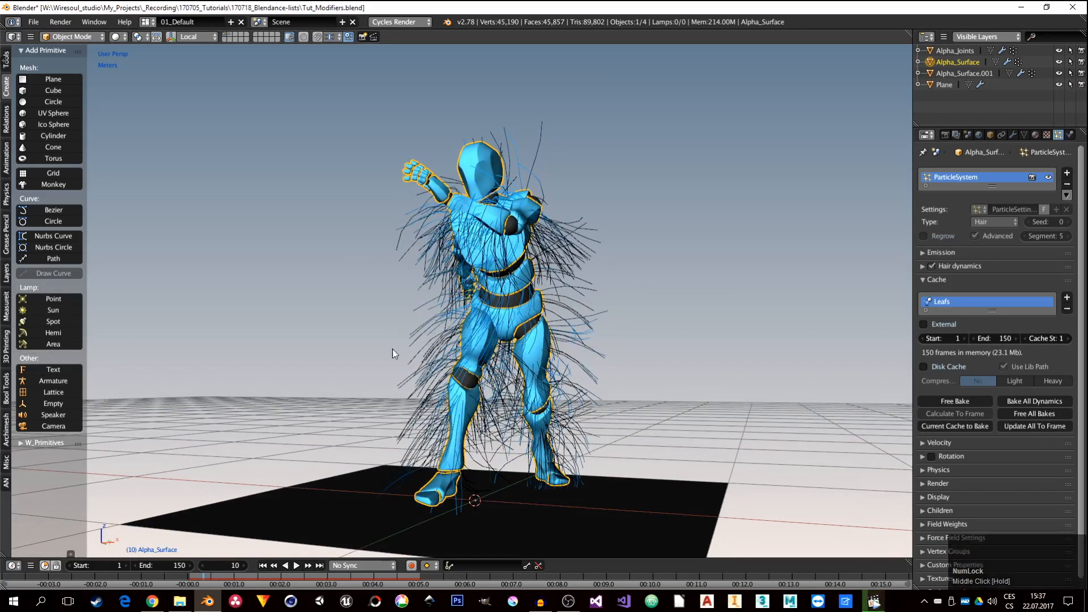
pyautogui.moveTo(500, 352)
pyautogui.mouseDown(button='middle')
pyautogui.moveTo(485, 357)
pyautogui.moveTo(493, 340)
pyautogui.mouseUp(button='middle')
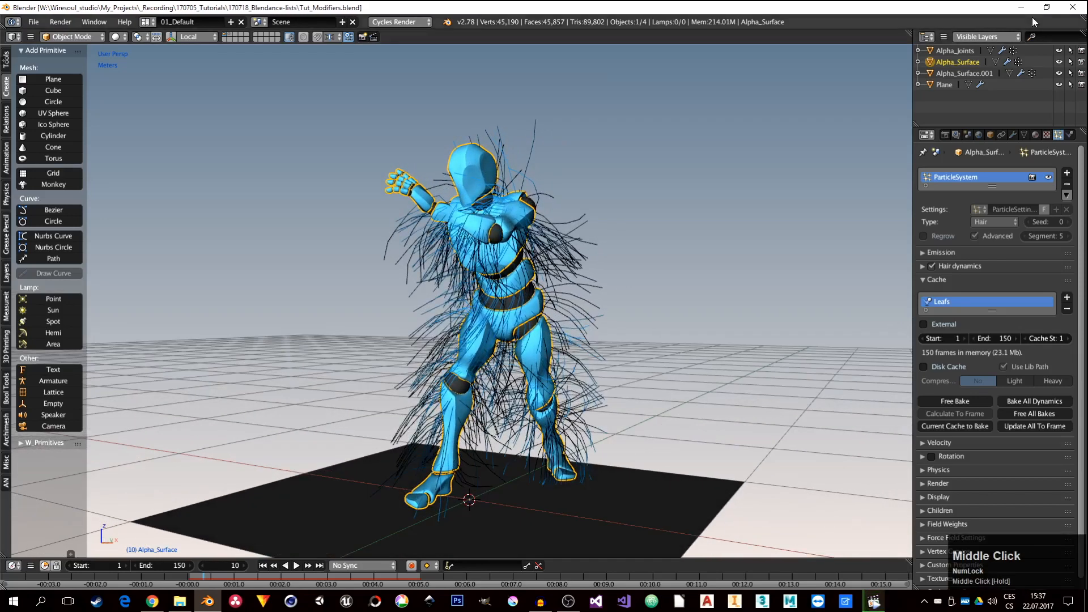
pyautogui.click(971, 73)
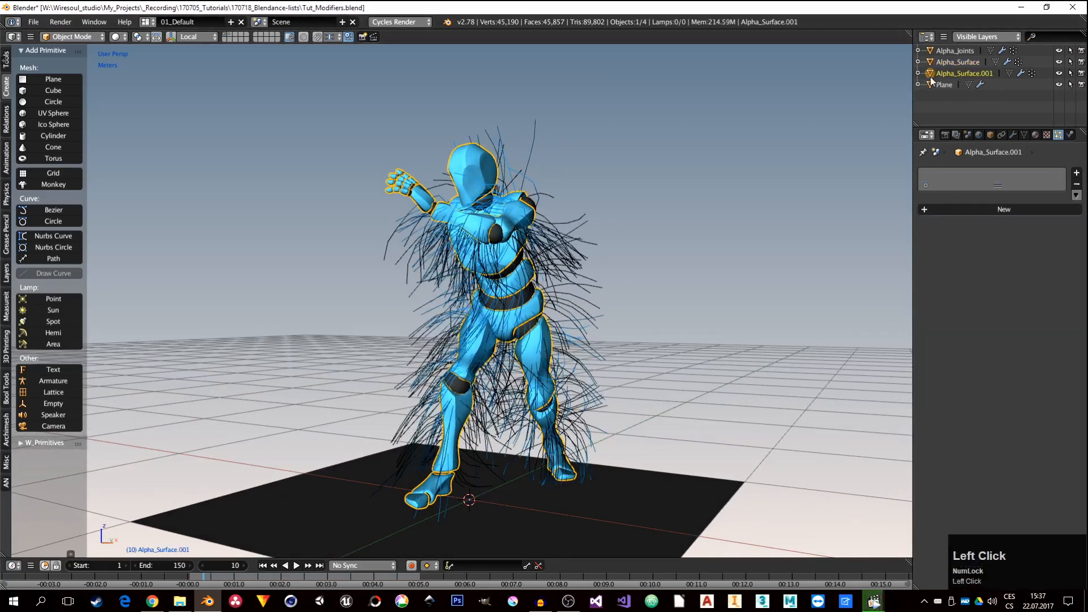
pyautogui.press('x')
pyautogui.click(535, 268)
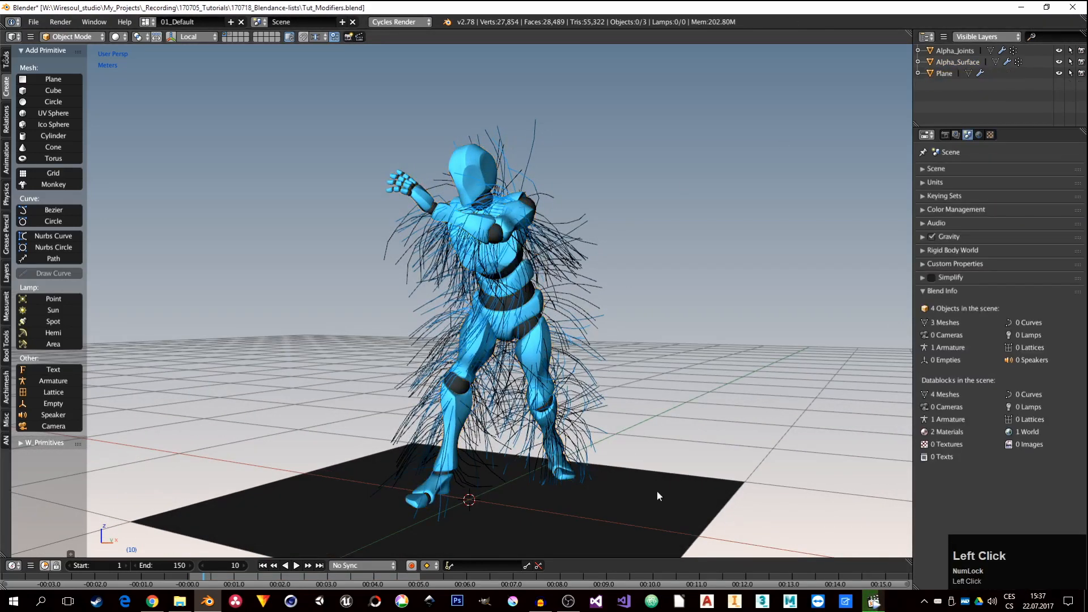
# Delete the dark ground plane under the character.
pyautogui.rightClick(660, 509)
pyautogui.press('x')
pyautogui.click(645, 477)
pyautogui.moveTo(637, 472); pyautogui.dragTo(532, 439, button='middle')
# Play the baked hair animation on Alpha_Surface from the first frame, stop playback and inspect the hair around the body.
pyautogui.click(553, 234)
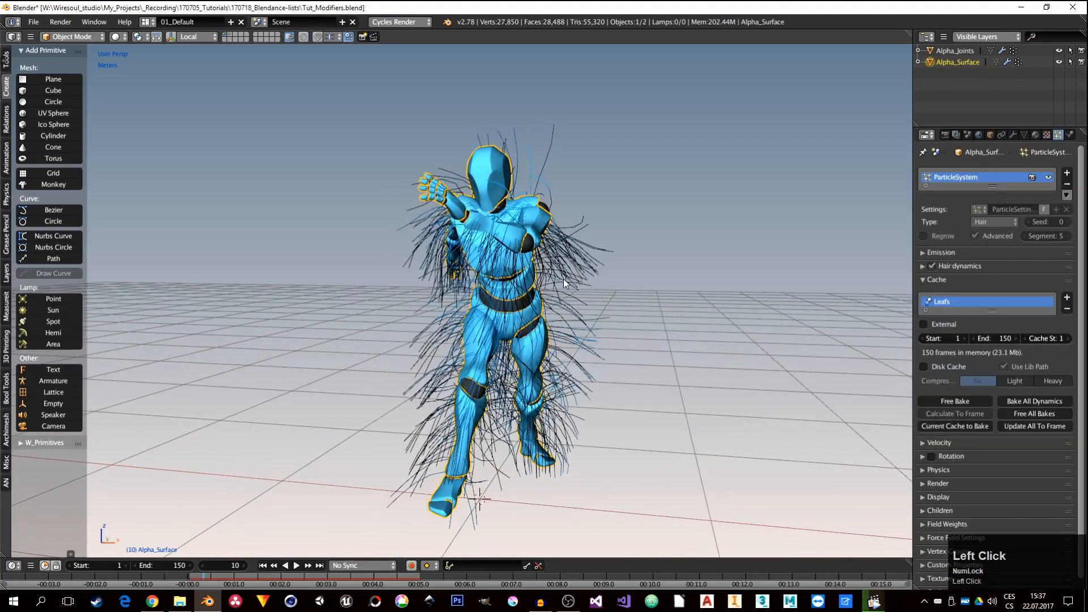
pyautogui.moveTo(563, 279); pyautogui.dragTo(552, 289, button='middle')
pyautogui.click(263, 565)
pyautogui.click(297, 566)
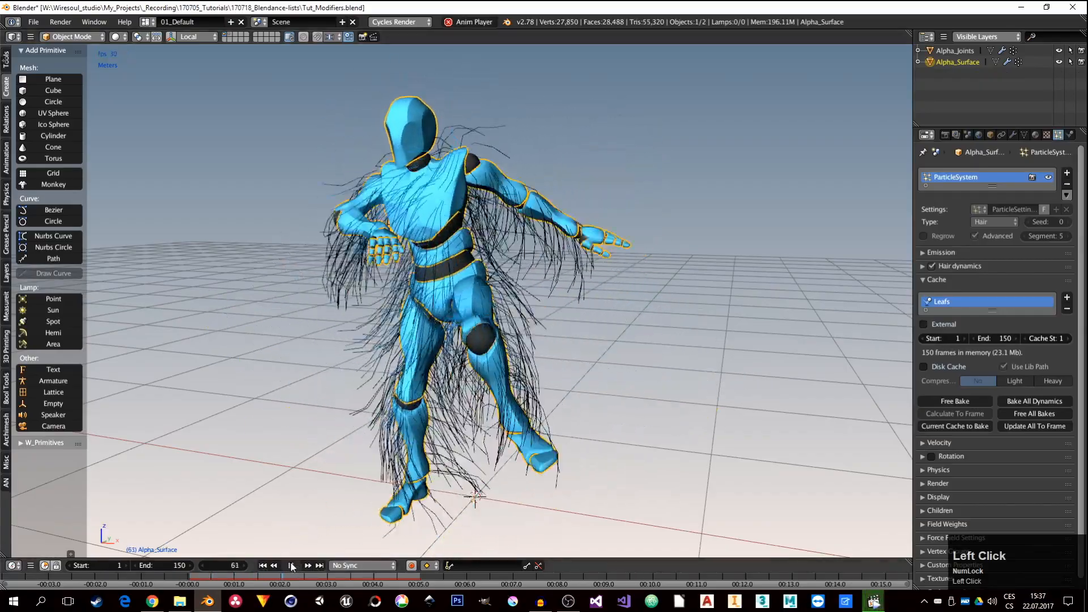
pyautogui.click(289, 566)
pyautogui.moveTo(464, 354); pyautogui.dragTo(474, 356, button='middle')
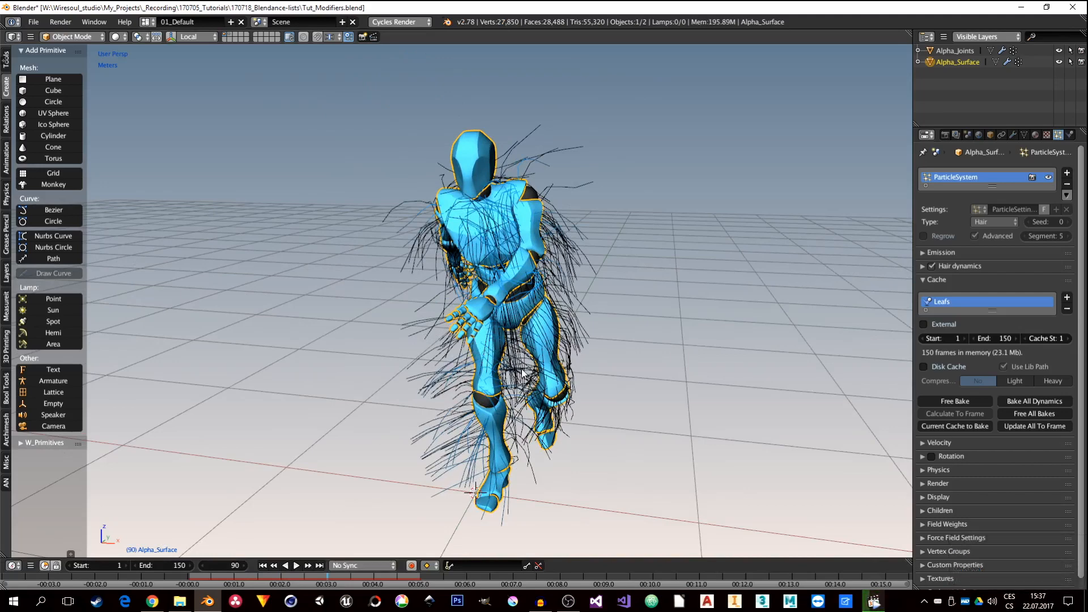
pyautogui.moveTo(522, 377); pyautogui.dragTo(255, 266, button='middle')
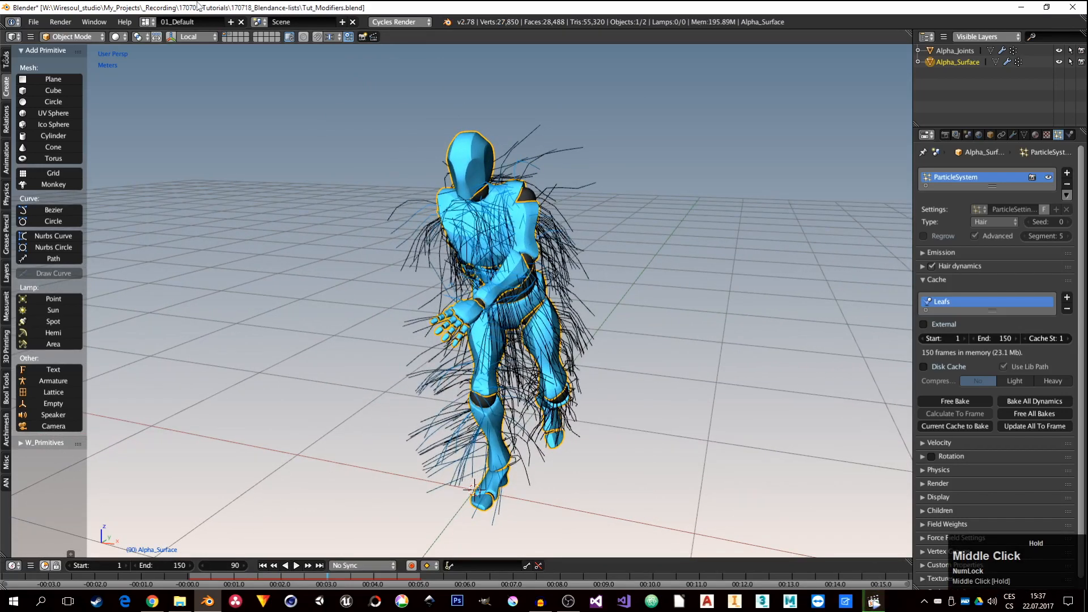
# Switch to an empty layer and add a plane mesh at the 3D cursor.
pyautogui.click(258, 35)
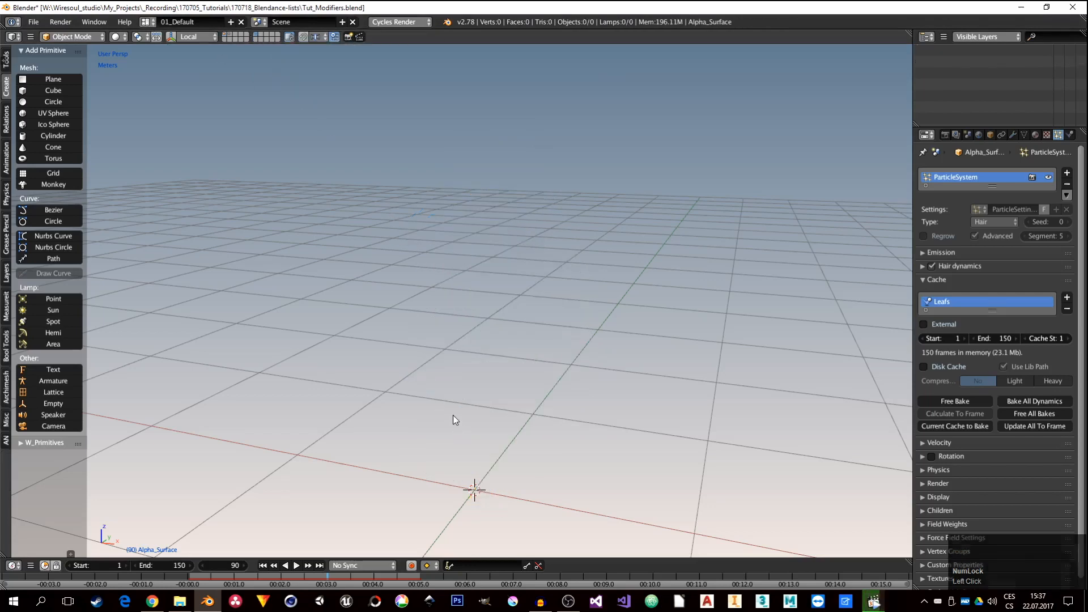
pyautogui.moveTo(467, 473); pyautogui.dragTo(442, 402, button='middle')
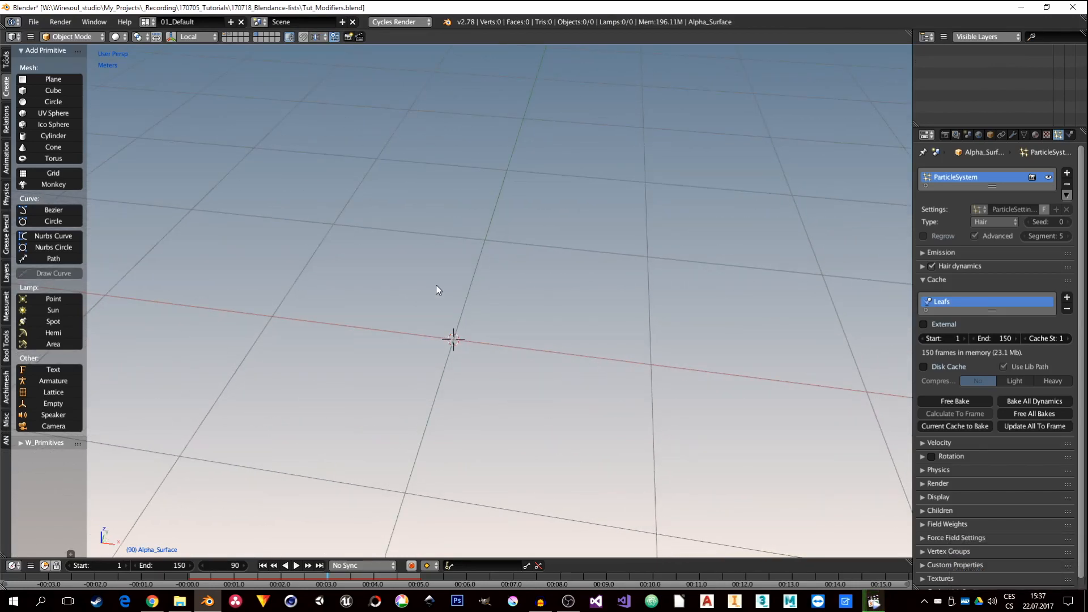
pyautogui.moveTo(437, 284); pyautogui.dragTo(428, 333, button='middle')
pyautogui.hotkey('shift', 'a')
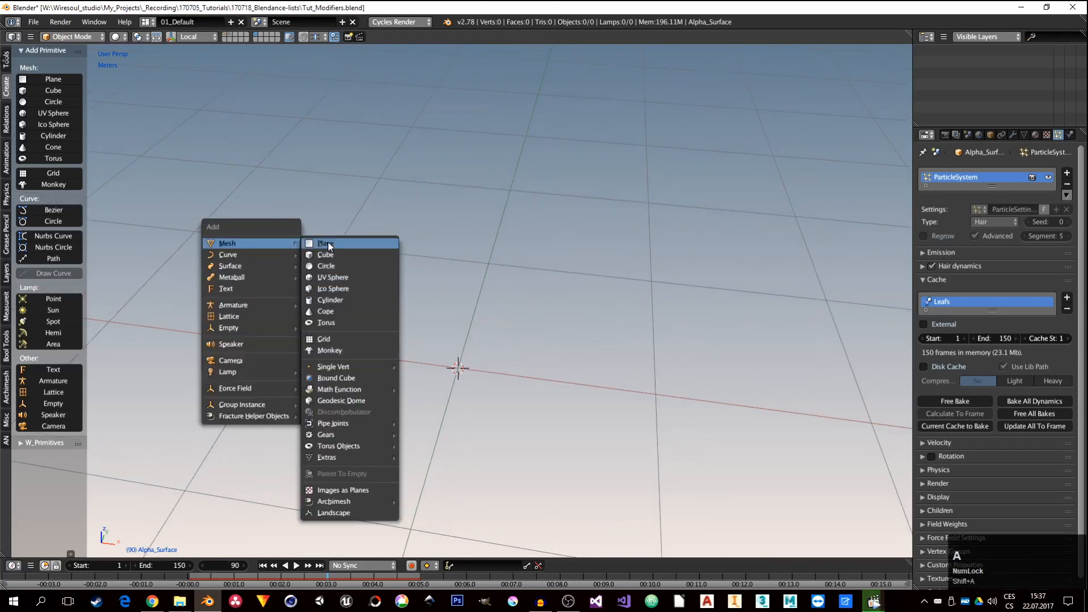
pyautogui.hotkey('shift', 'a')
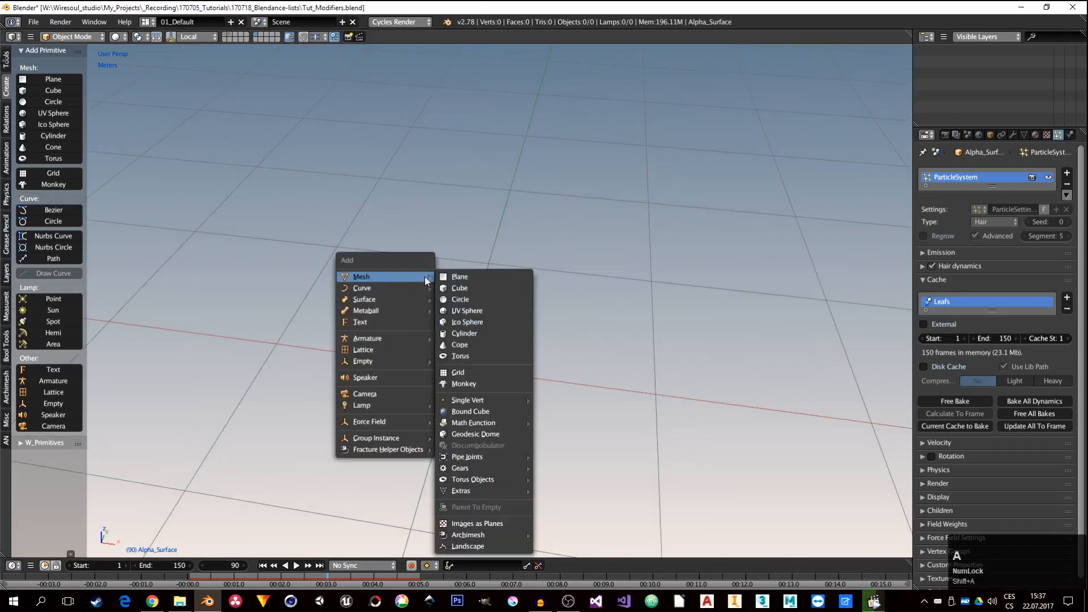
pyautogui.click(463, 280)
# Edit the plane in top view and move its lower edge along Y up to the object's origin.
pyautogui.press('KP_7')
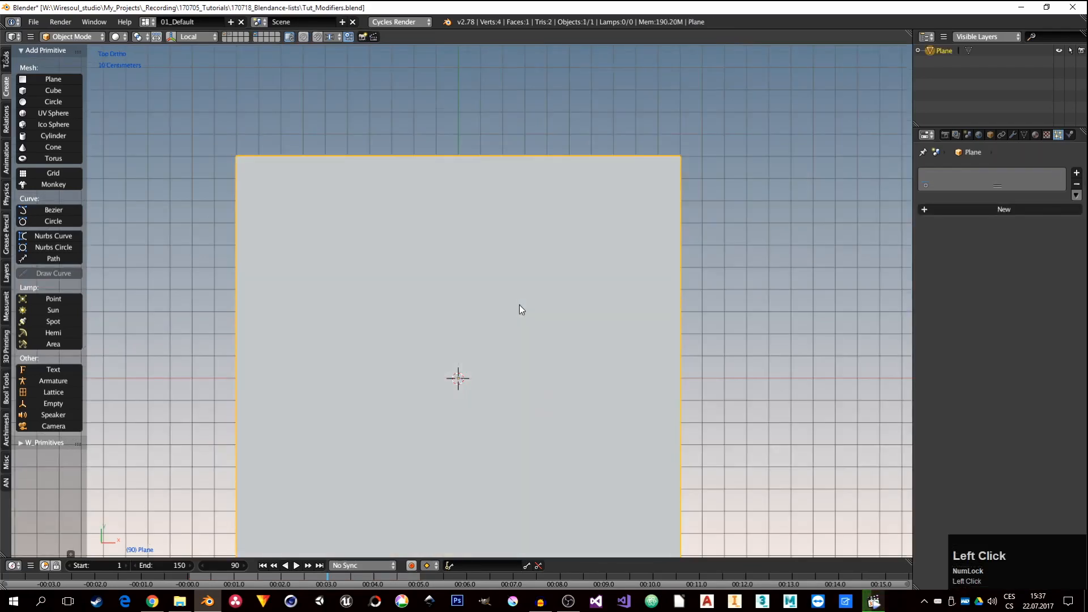
pyautogui.scroll(-4, 519, 306)
pyautogui.press('Tab')
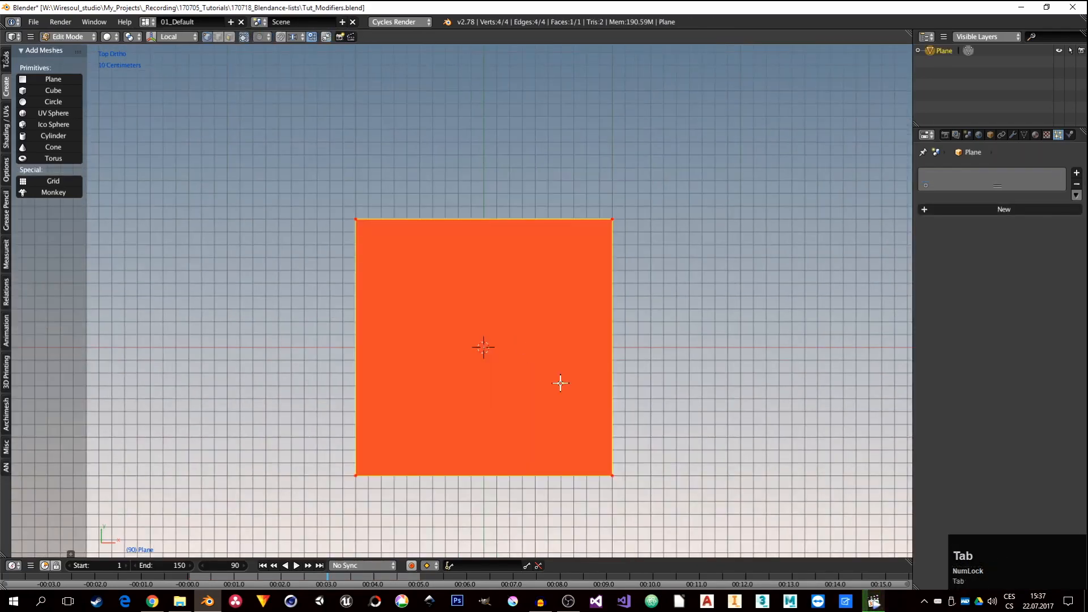
pyautogui.click(612, 475)
pyautogui.keyDown('shift'); pyautogui.click(356, 475); pyautogui.keyUp('shift')
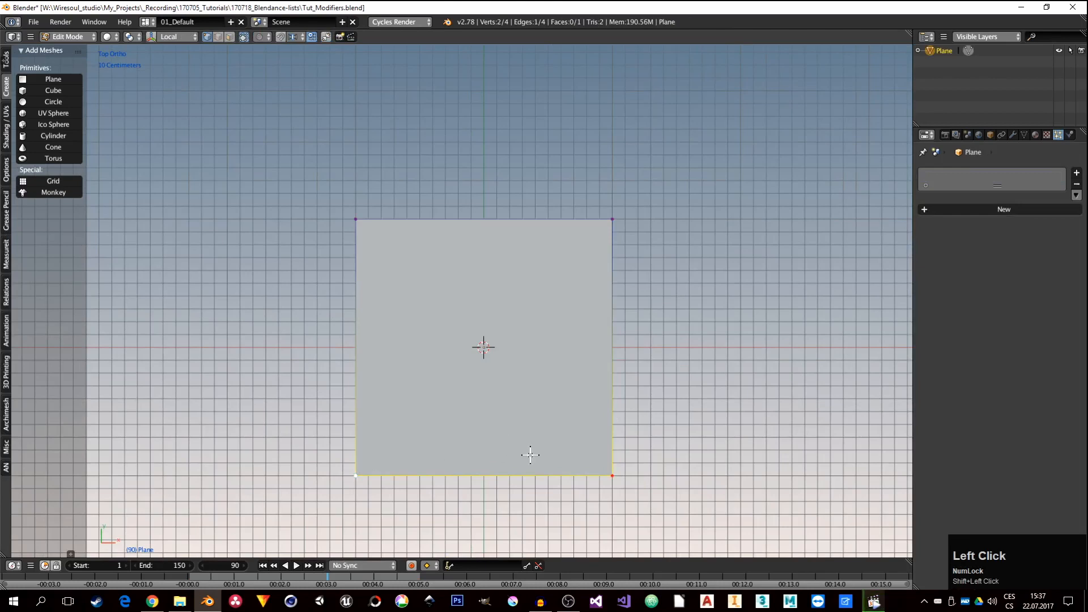
pyautogui.press('g')
pyautogui.press('y')
pyautogui.keyDown('ctrl'); pyautogui.click(585, 311); pyautogui.keyUp('ctrl')
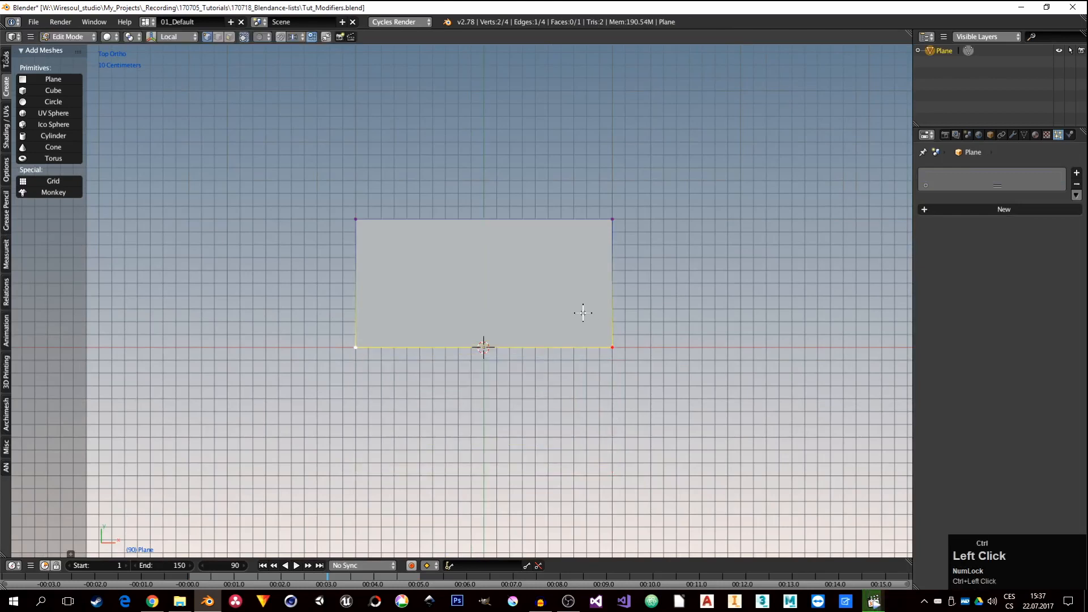
# Scale the whole plane along X into a narrow strip about 20 cm wide.
pyautogui.press('a')
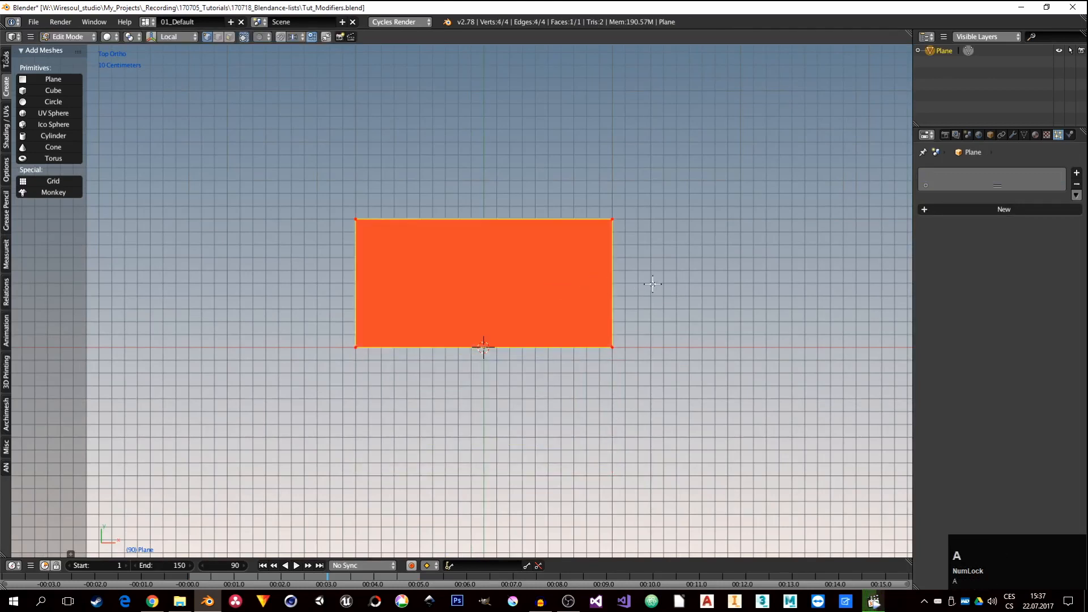
pyautogui.press('s')
pyautogui.press('x')
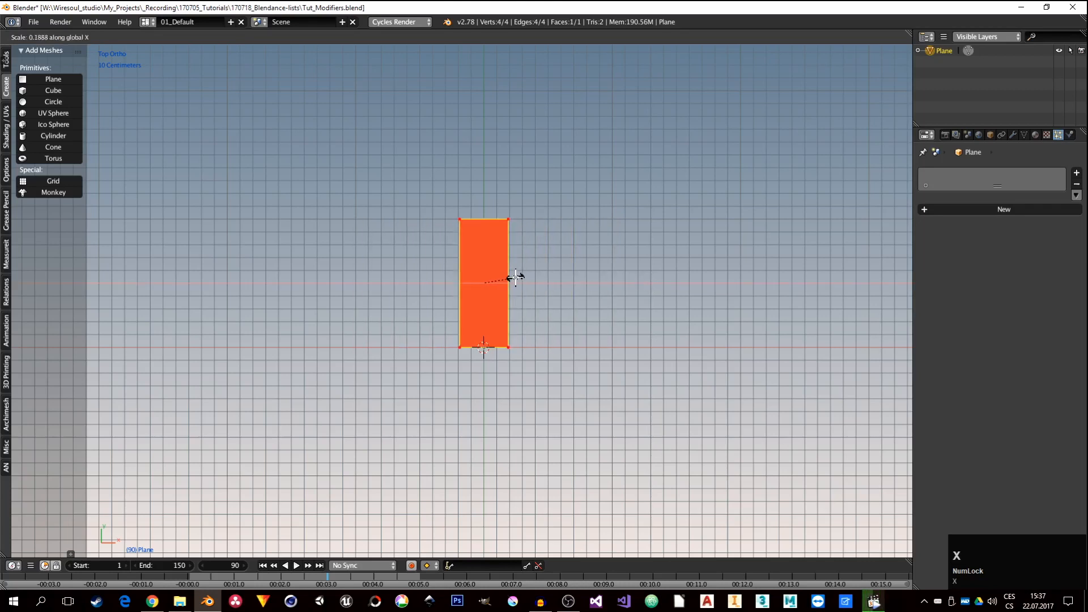
pyautogui.keyDown('ctrl'); pyautogui.click(502, 278); pyautogui.keyUp('ctrl')
# Add five evenly spaced loop cuts across the length of the strip.
pyautogui.scroll(3, 479, 277)
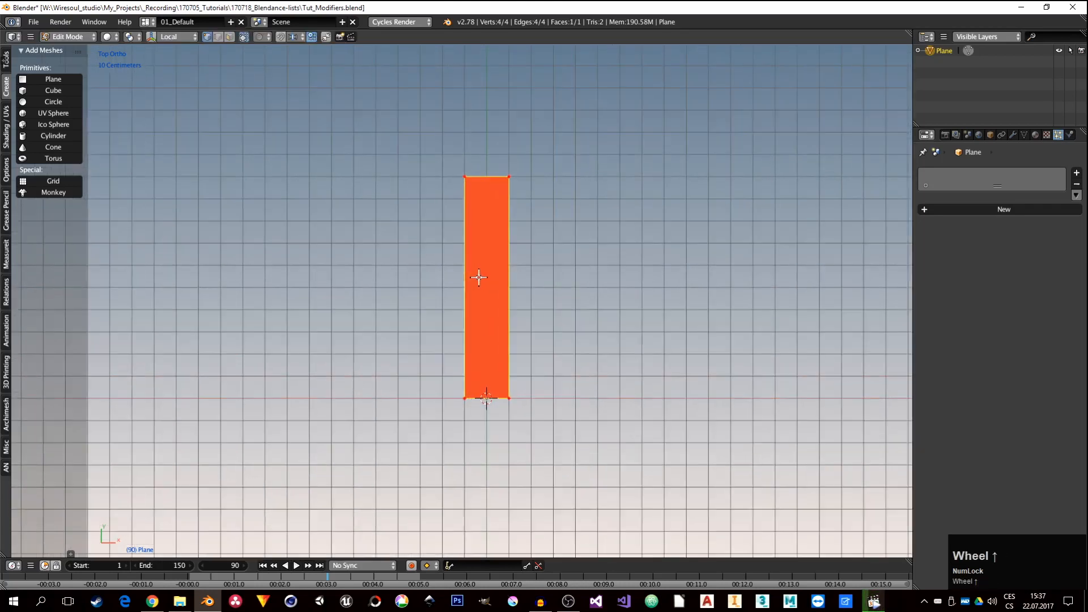
pyautogui.hotkey('ctrl', 'r')
pyautogui.scroll(3, 468, 277)
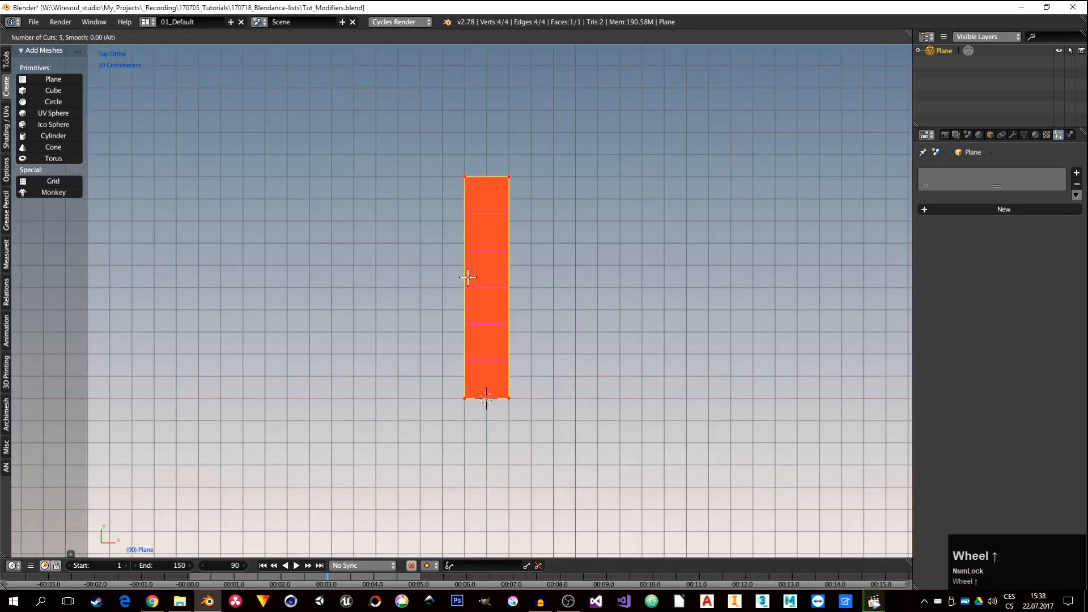
pyautogui.click(469, 277)
pyautogui.rightClick(511, 180)
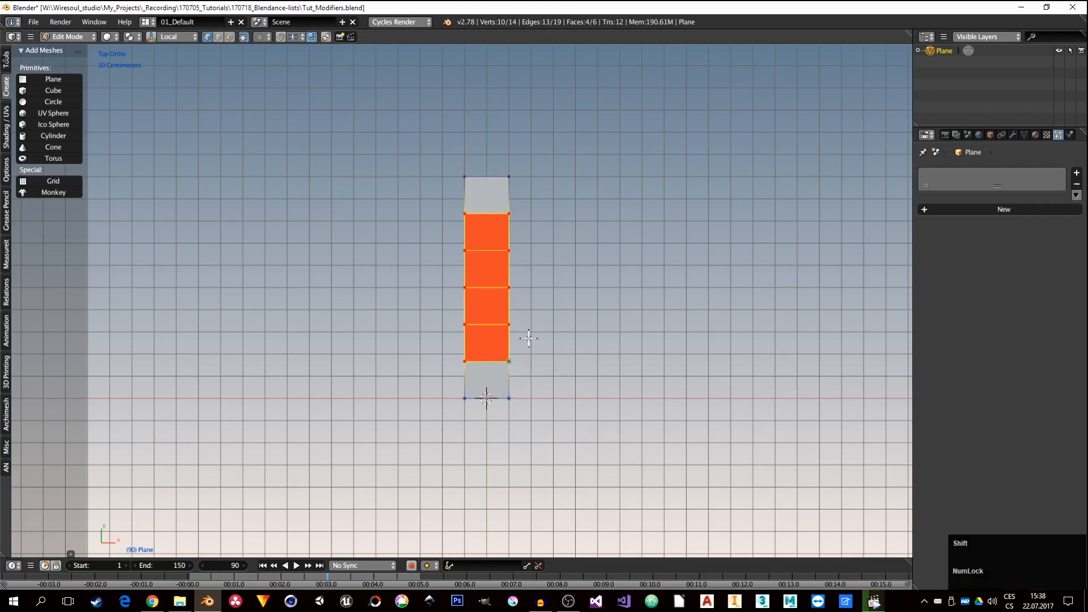
# Taper the strip by scaling its upper edge along X to just under half, using proportional editing with Sharp falloff.
pyautogui.keyDown('shift'); pyautogui.moveTo(527, 338); pyautogui.dragTo(519, 376, button='middle'); pyautogui.keyUp('shift')
pyautogui.click(508, 224)
pyautogui.keyDown('shift'); pyautogui.click(465, 224); pyautogui.keyUp('shift')
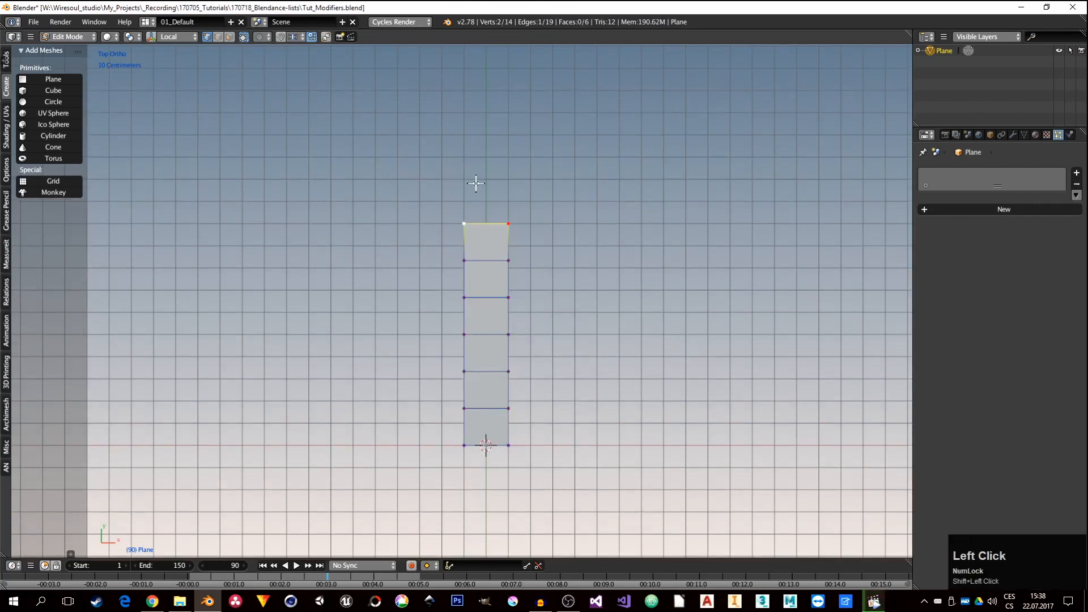
pyautogui.click(263, 36)
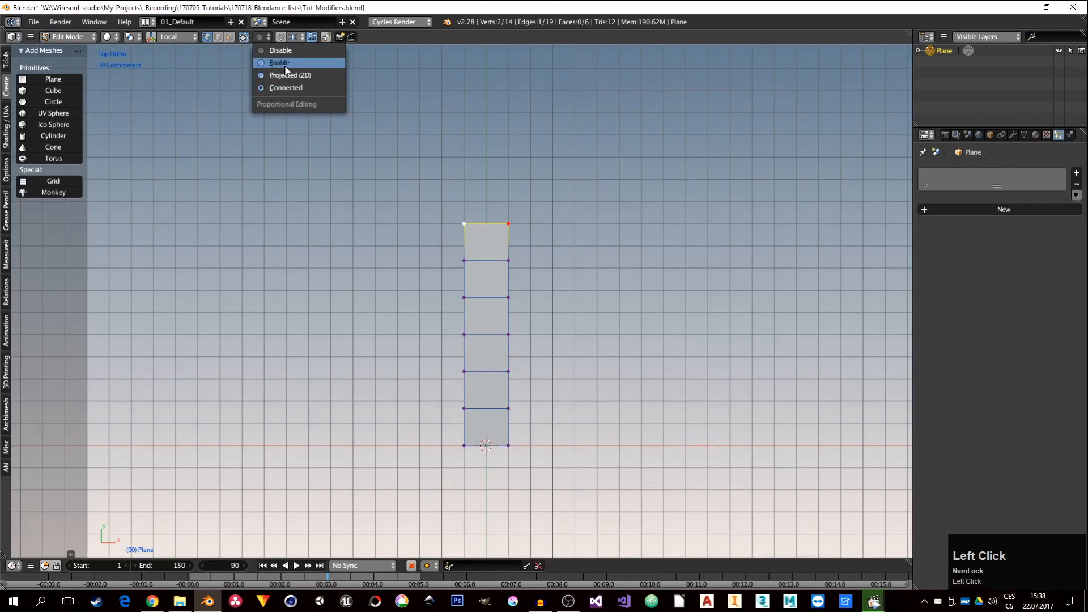
pyautogui.click(281, 63)
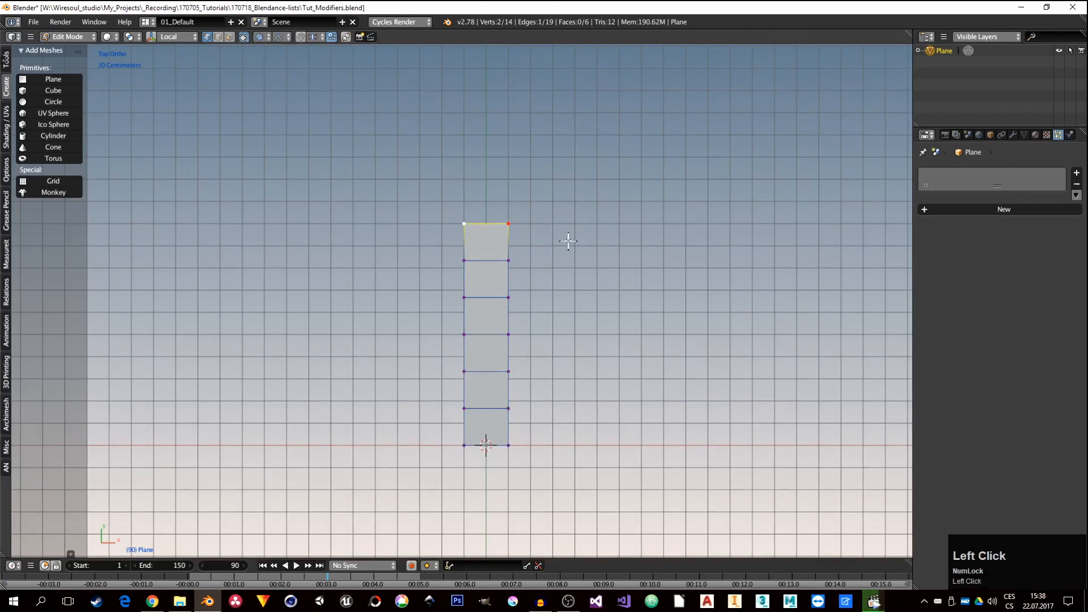
pyautogui.click(283, 36)
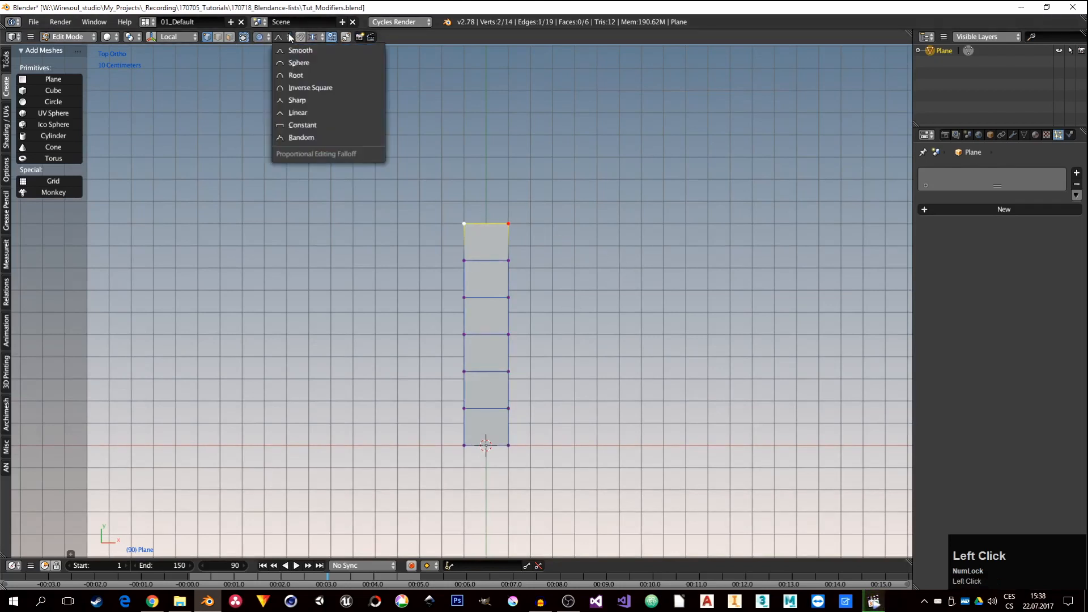
pyautogui.click(307, 100)
pyautogui.press('s')
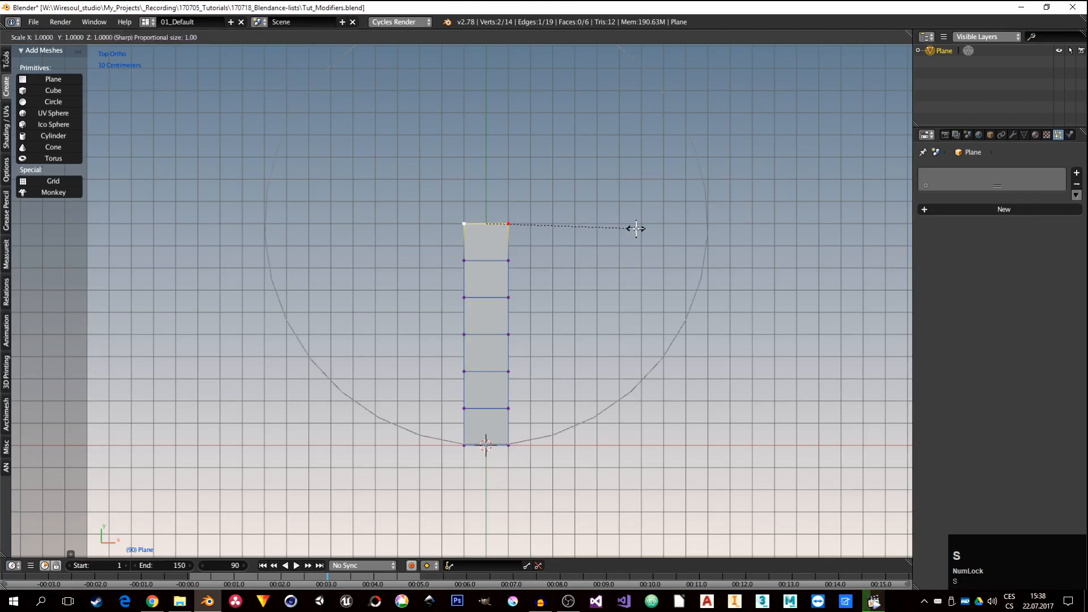
pyautogui.press('x')
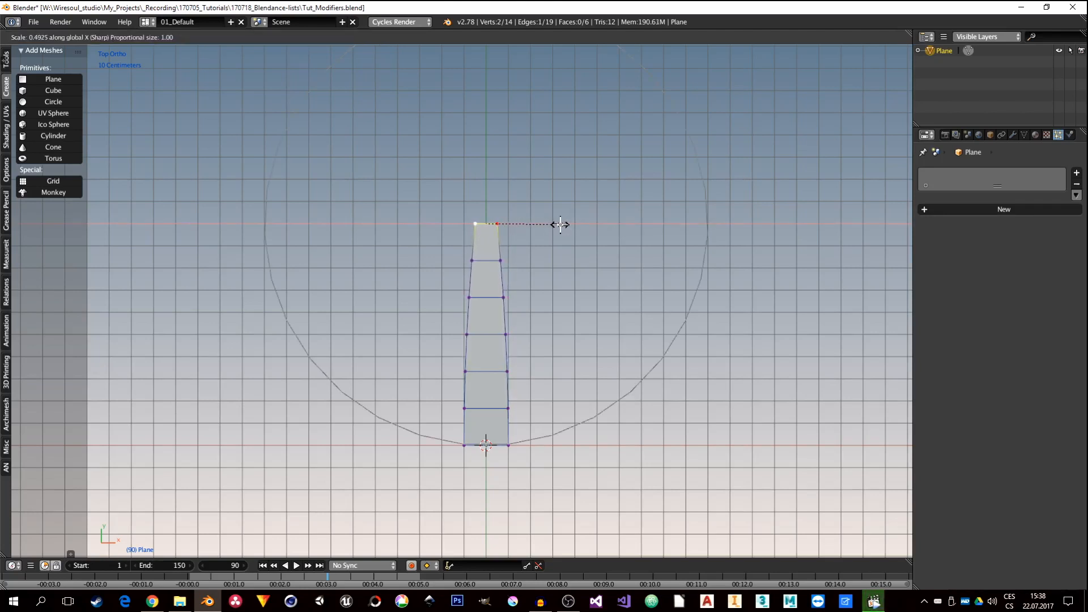
pyautogui.click(558, 224)
# Disable proportional editing and scale the upper edge along X again to form a narrow leaf tip.
pyautogui.click(261, 37)
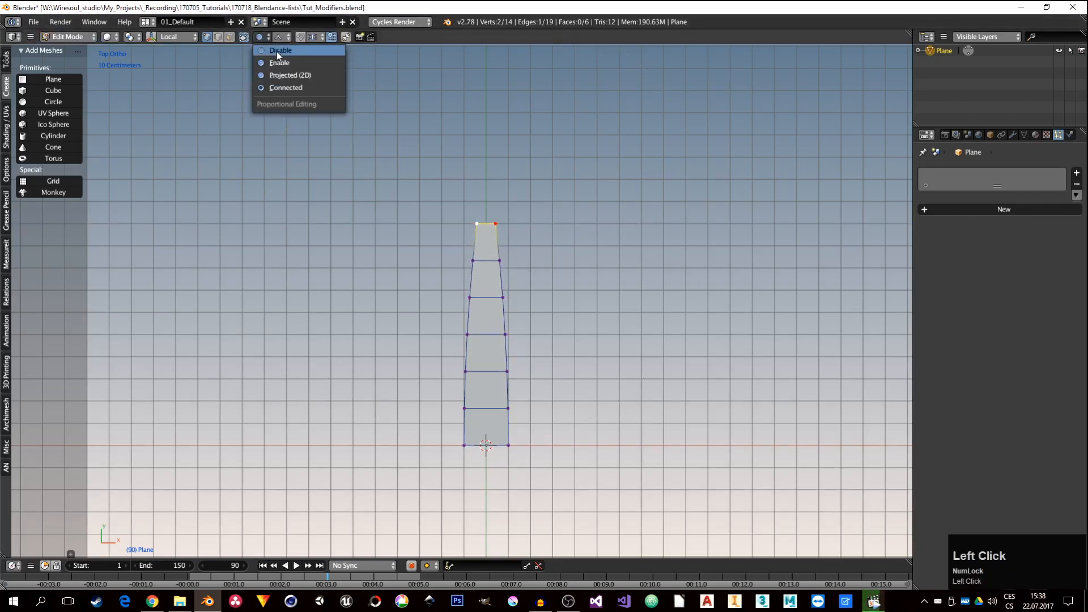
pyautogui.click(278, 51)
pyautogui.press('s')
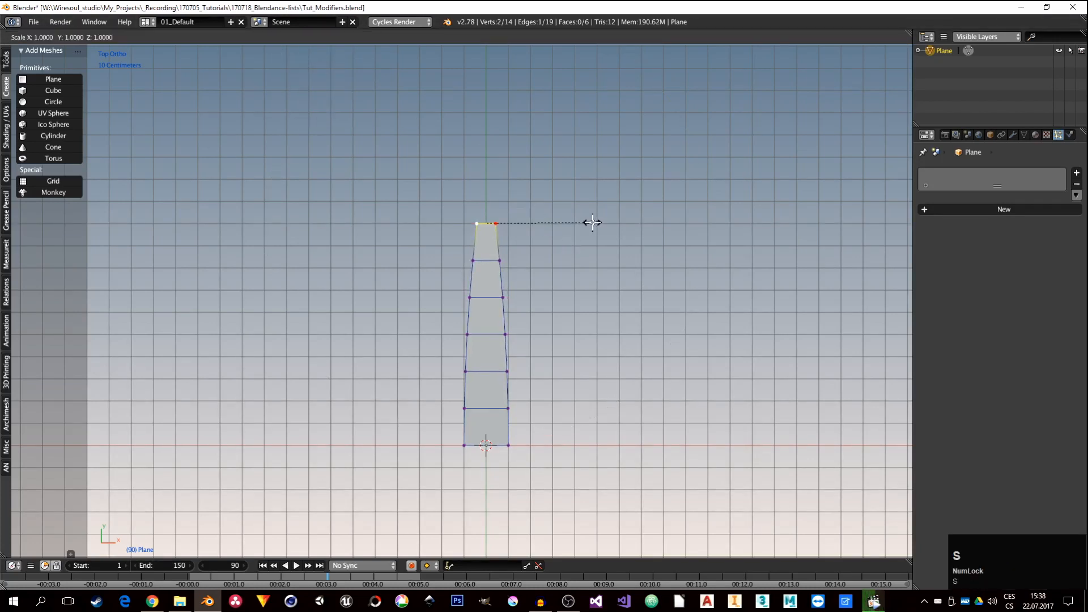
pyautogui.press('x')
pyautogui.click(527, 221)
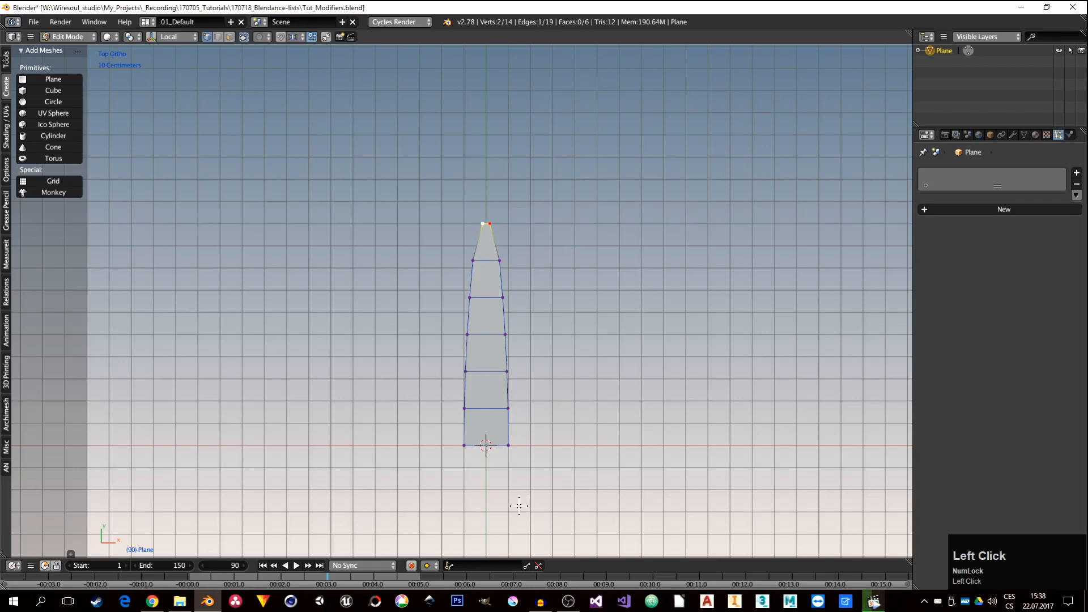
# Scale the leaf's lower edge down to about two thirds of its width.
pyautogui.click(509, 445)
pyautogui.keyDown('shift'); pyautogui.click(464, 445); pyautogui.keyUp('shift')
pyautogui.press('s')
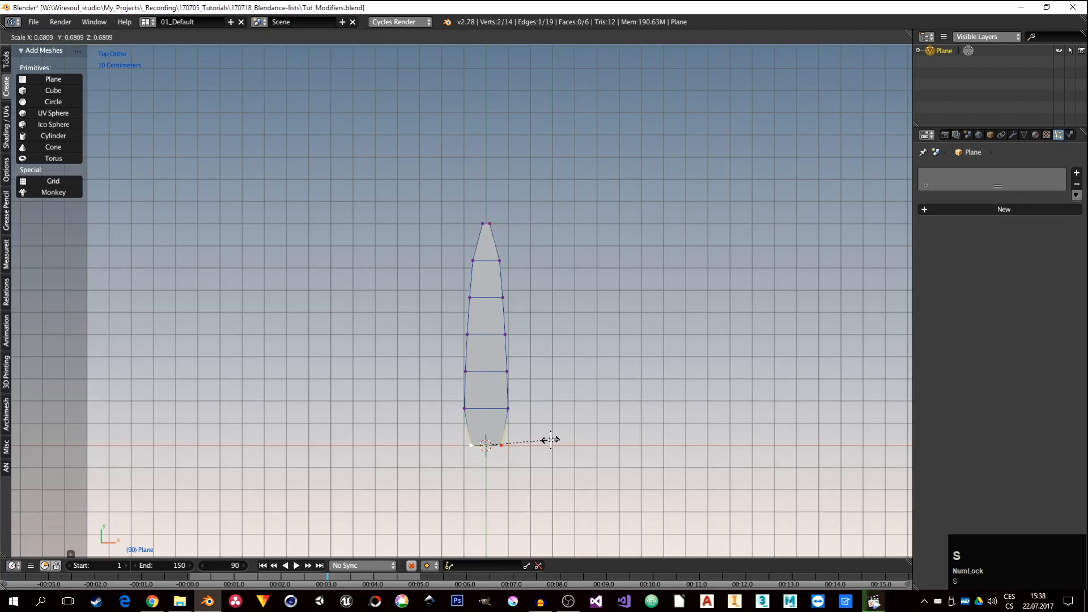
pyautogui.click(548, 440)
# Extrude the leaf's base edge outward about 5 cm along Y and scale the new edge down to about half.
pyautogui.keyDown('shift'); pyautogui.moveTo(519, 477); pyautogui.dragTo(543, 427, button='middle'); pyautogui.keyUp('shift')
pyautogui.scroll(-1, 542, 426)
pyautogui.moveTo(542, 434); pyautogui.dragTo(513, 364, button='middle')
pyautogui.scroll(3, 561, 386)
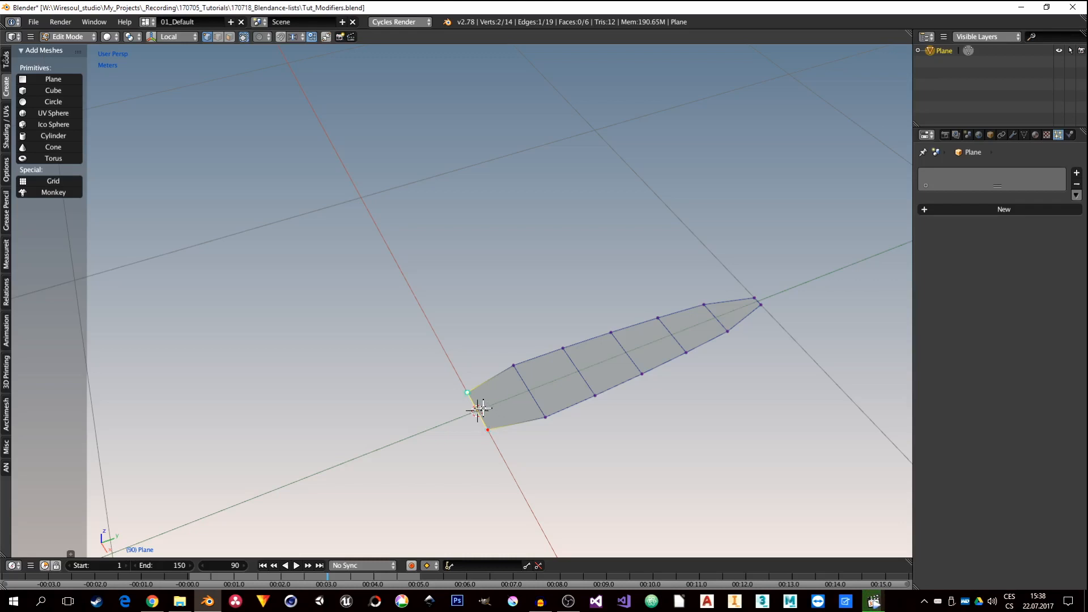
pyautogui.press('e')
pyautogui.press('y')
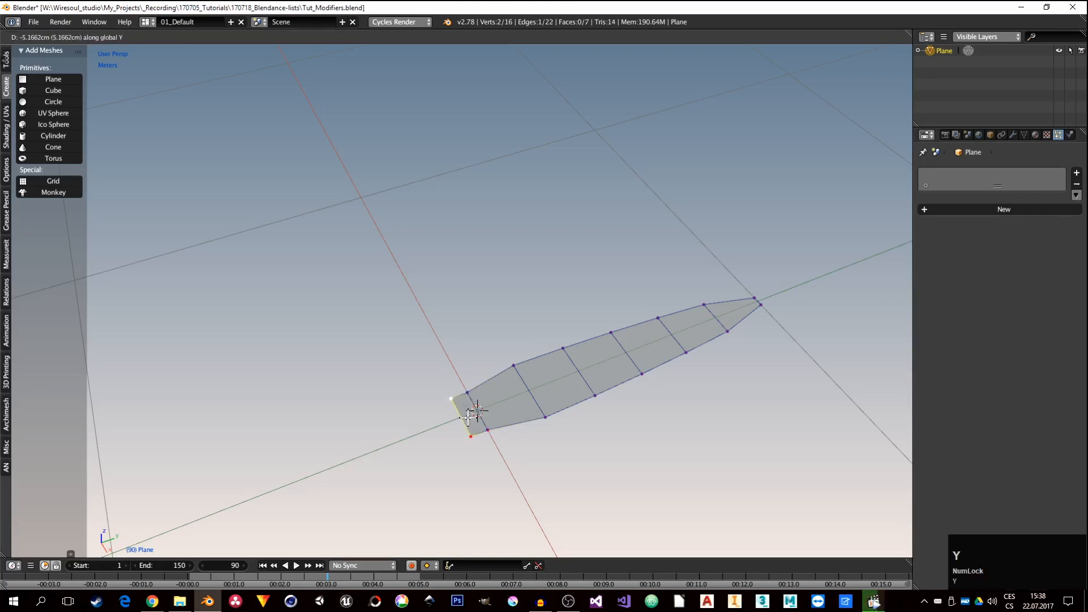
pyautogui.click(469, 419)
pyautogui.press('s')
pyautogui.click(468, 436)
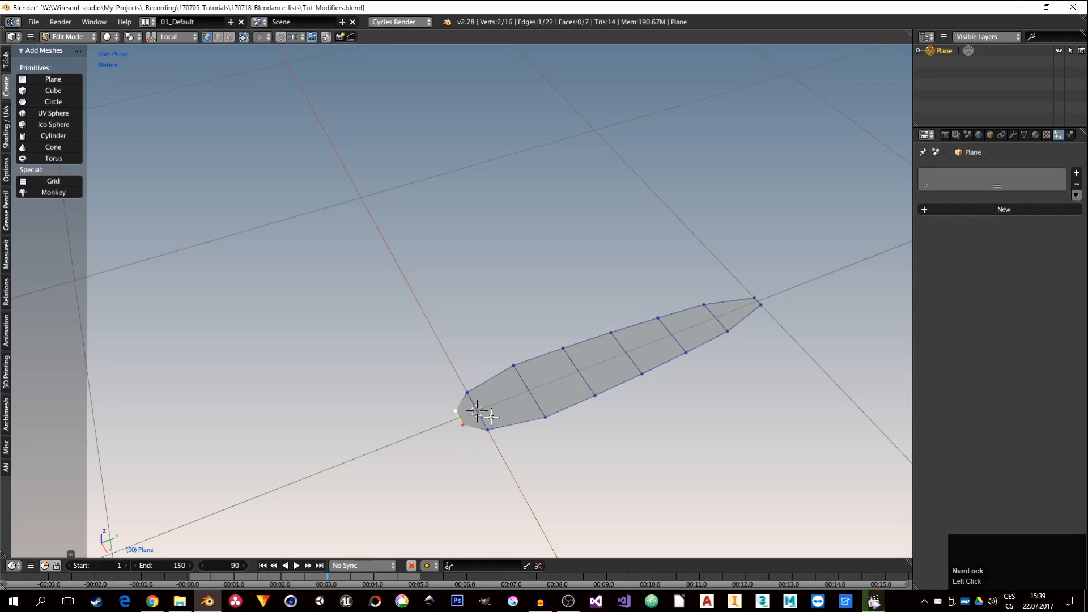
pyautogui.moveTo(486, 418); pyautogui.dragTo(661, 384, button='middle')
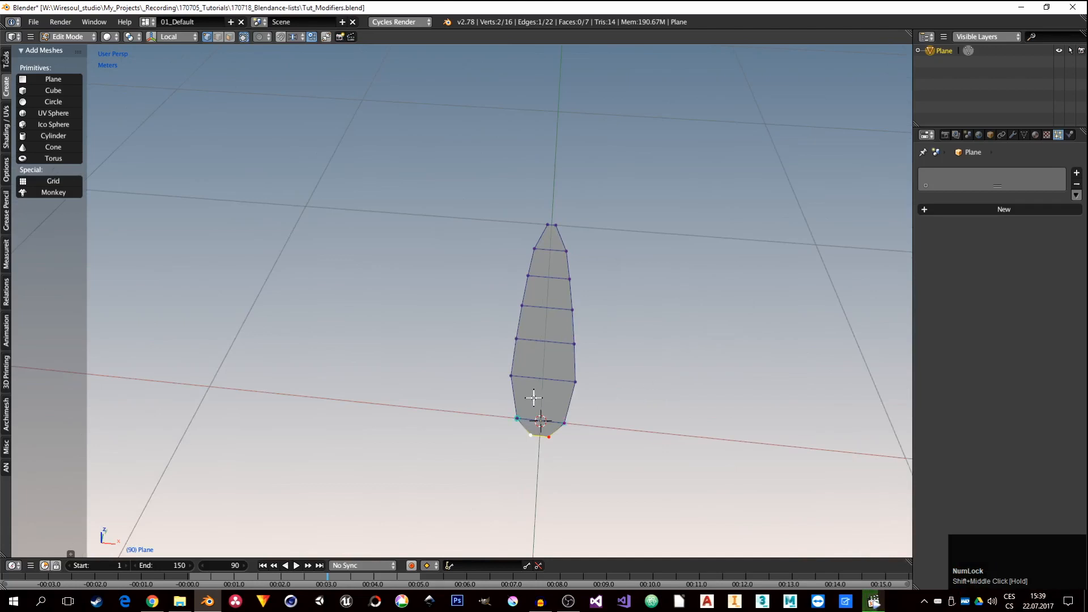
# Select the entire leaf mesh and unwrap it.
pyautogui.hotkey('ctrl', 's')
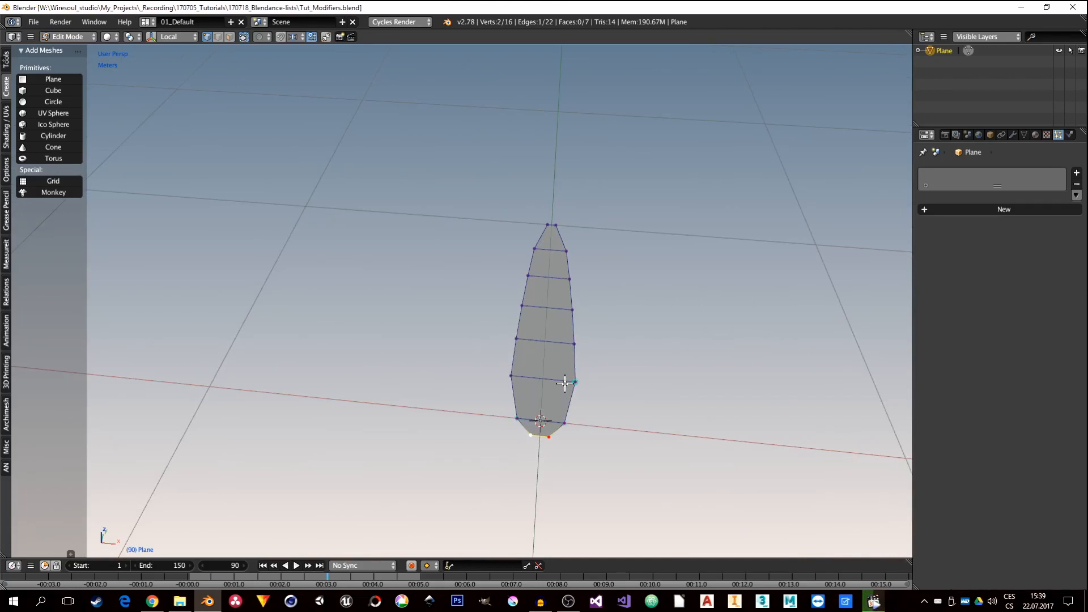
pyautogui.press('a')
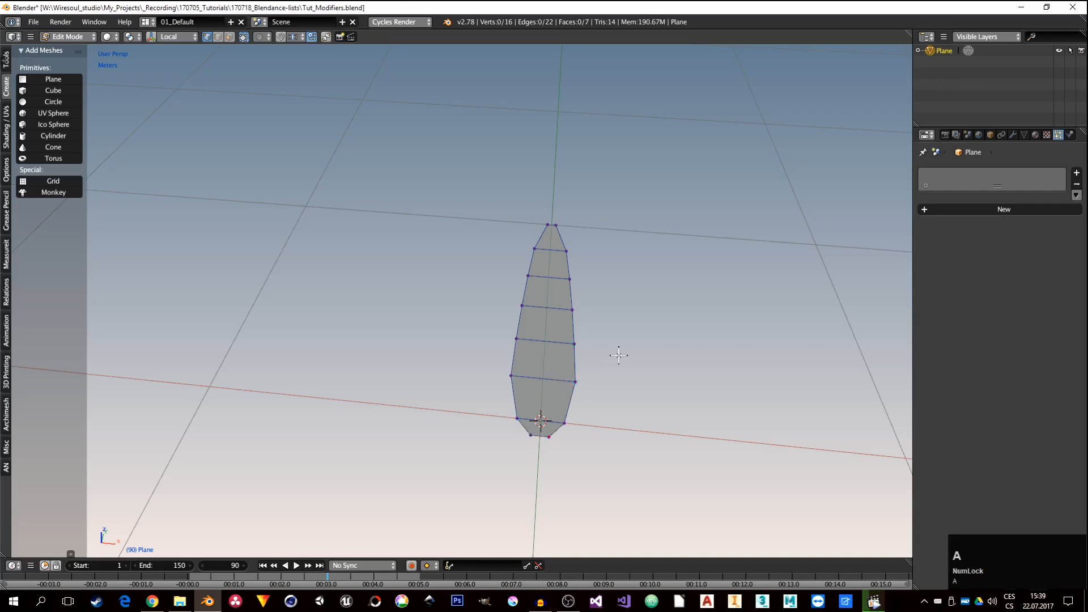
pyautogui.moveTo(518, 356); pyautogui.dragTo(607, 331, button='middle')
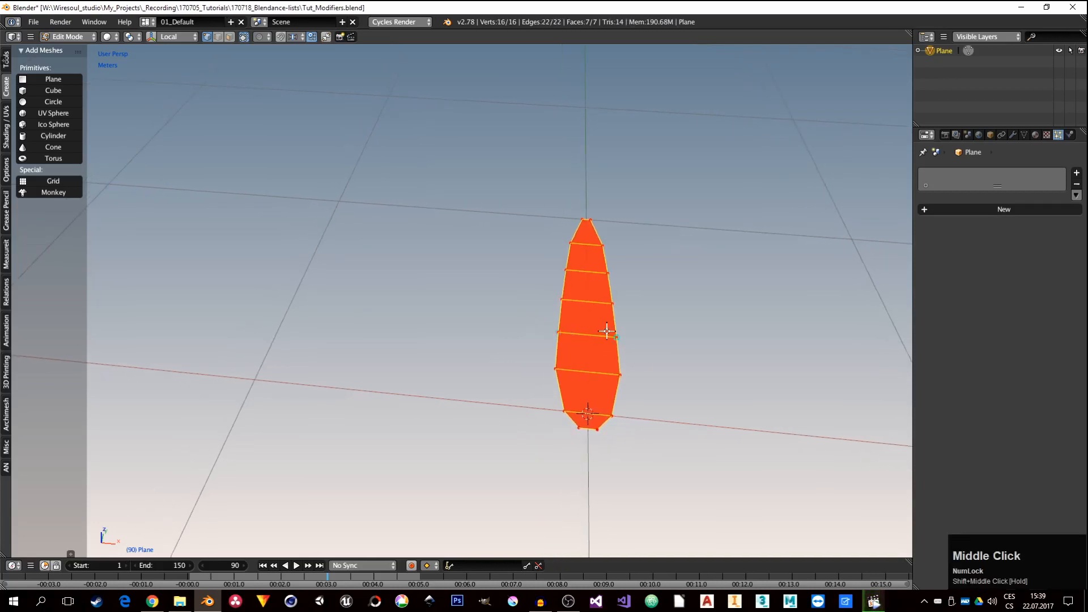
pyautogui.press('u')
pyautogui.click(487, 272)
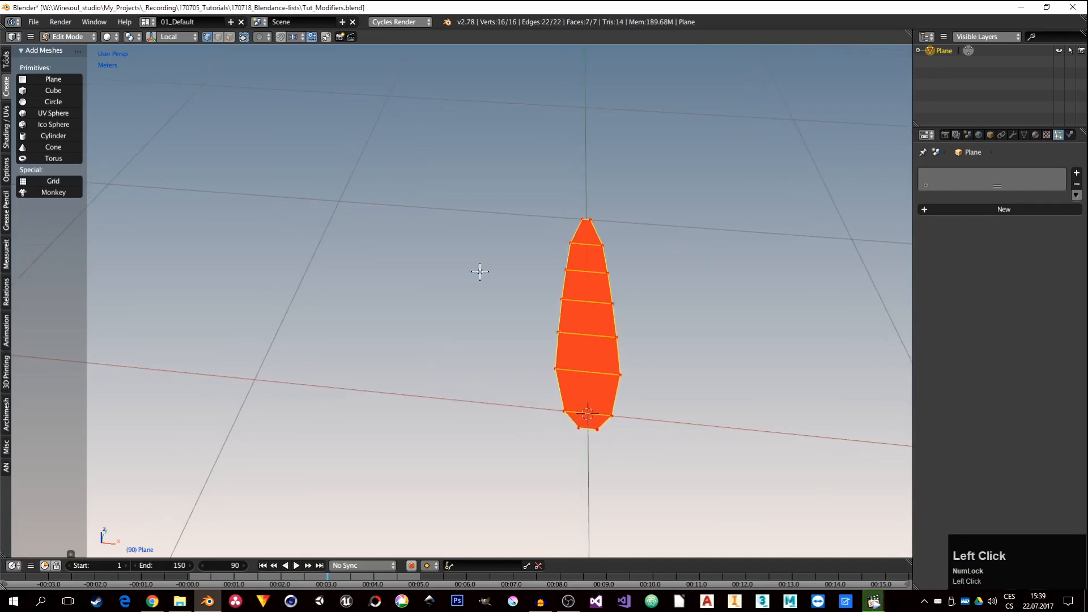
# Split the 3D view and turn the new area into a UV/Image Editor showing the leaf's UV layout.
pyautogui.moveTo(2, 566); pyautogui.dragTo(456, 539)
pyautogui.moveTo(8, 43); pyautogui.dragTo(34, 125)
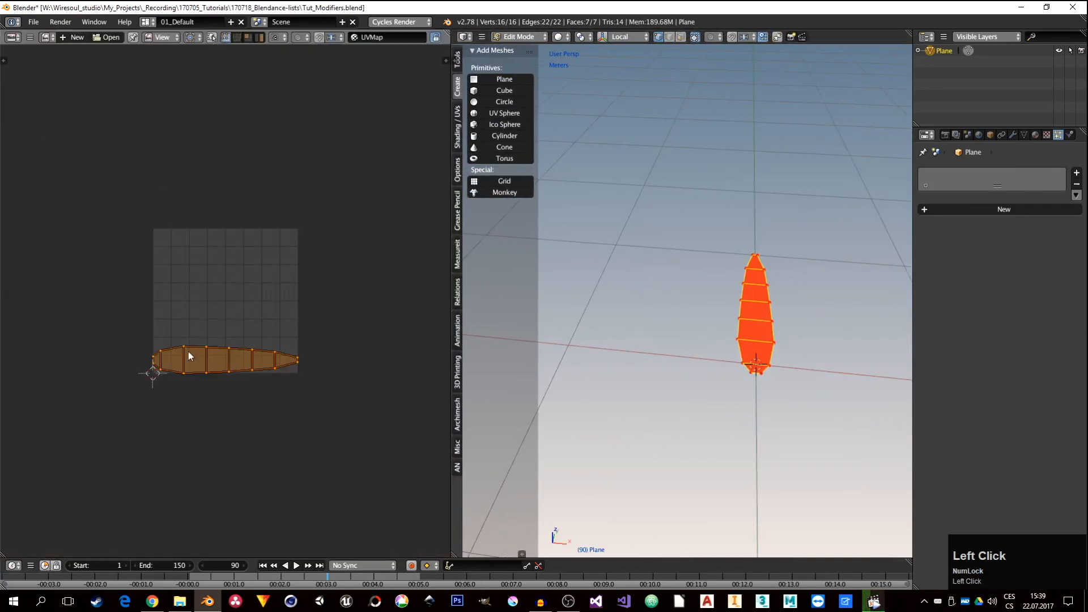
pyautogui.scroll(2, 188, 352)
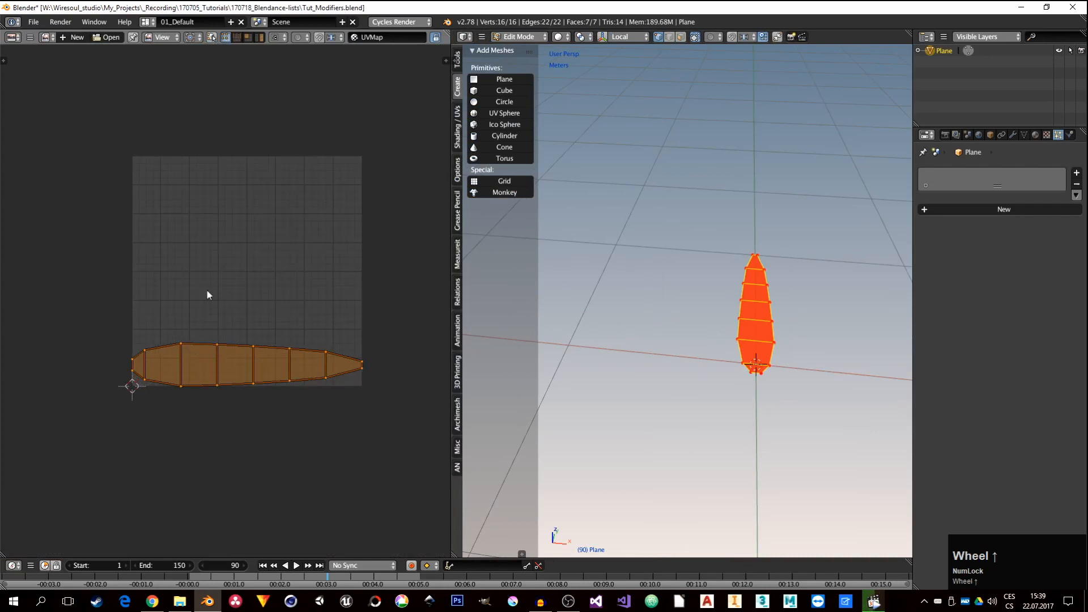
# Load TexturesCom_LeavesTropical0265_M.jpg from the CGTextures folder as the background image for the UV layout.
pyautogui.click(100, 35)
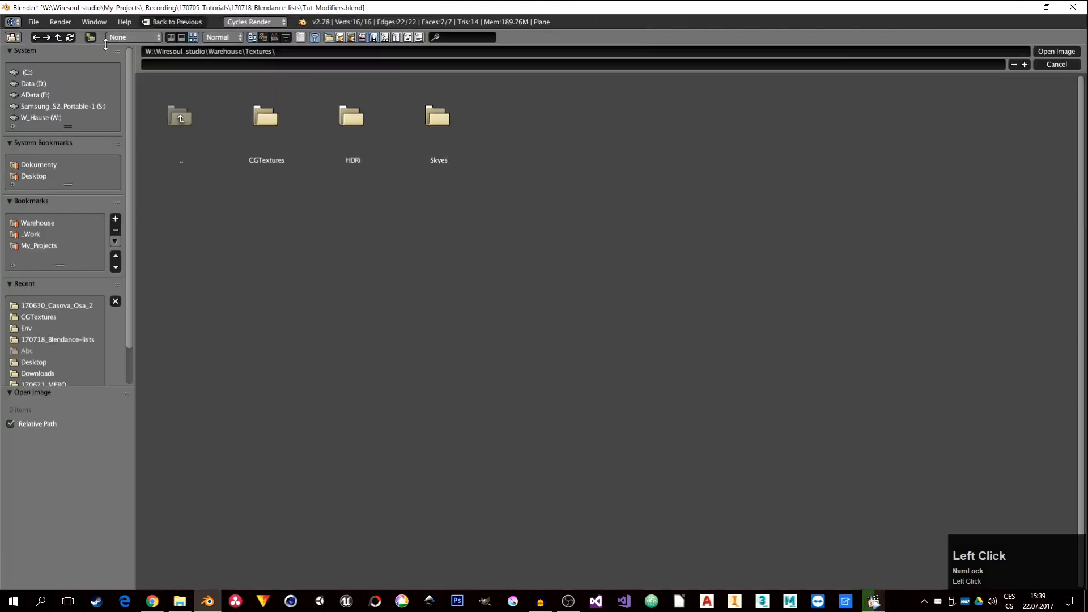
pyautogui.click(264, 148)
pyautogui.click(350, 124)
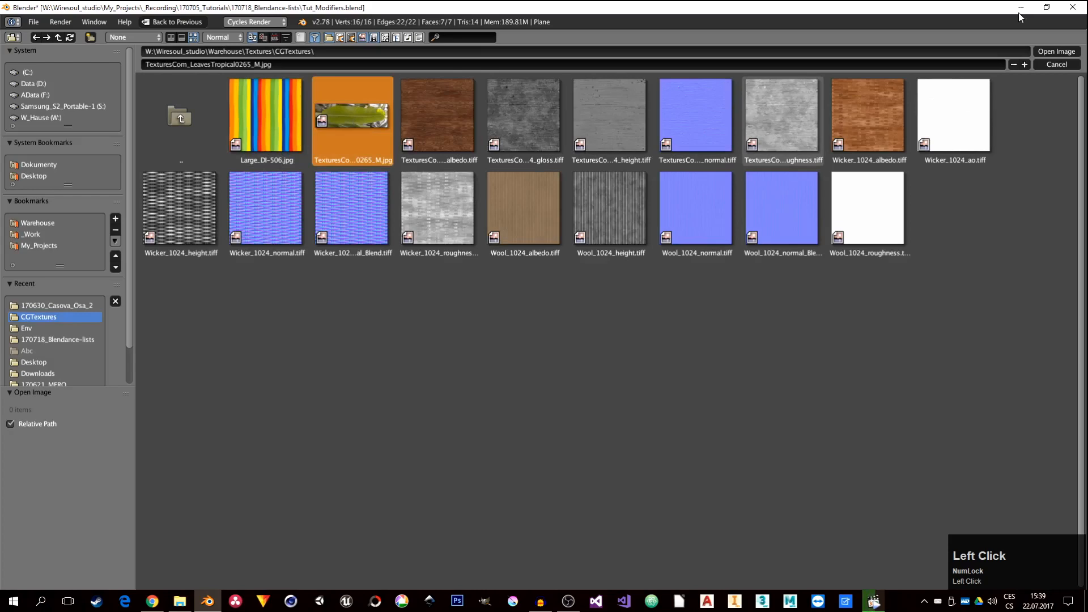
pyautogui.click(1058, 52)
pyautogui.scroll(-5, 207, 378)
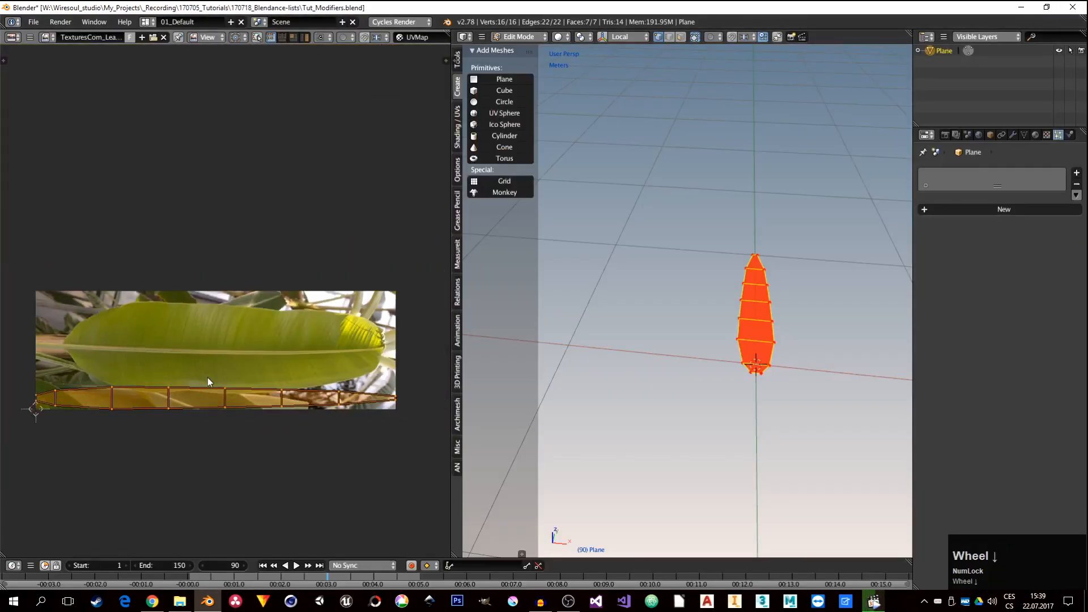
pyautogui.moveTo(208, 378); pyautogui.dragTo(250, 413, button='middle')
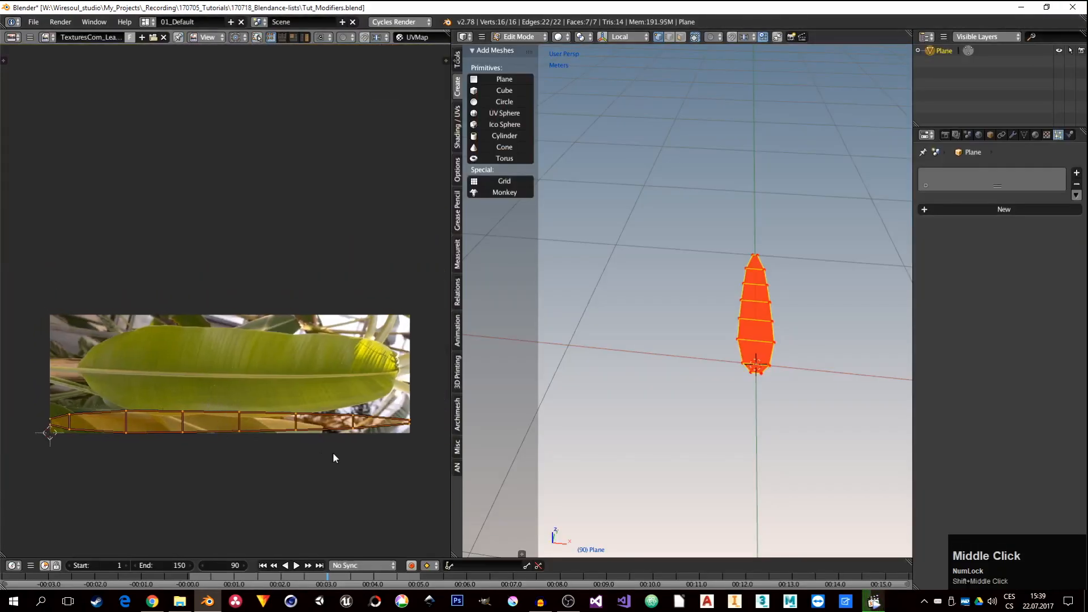
# Move the leaf UVs onto the midrib of the photographed leaf and scale them along X to about 0.74.
pyautogui.press('g')
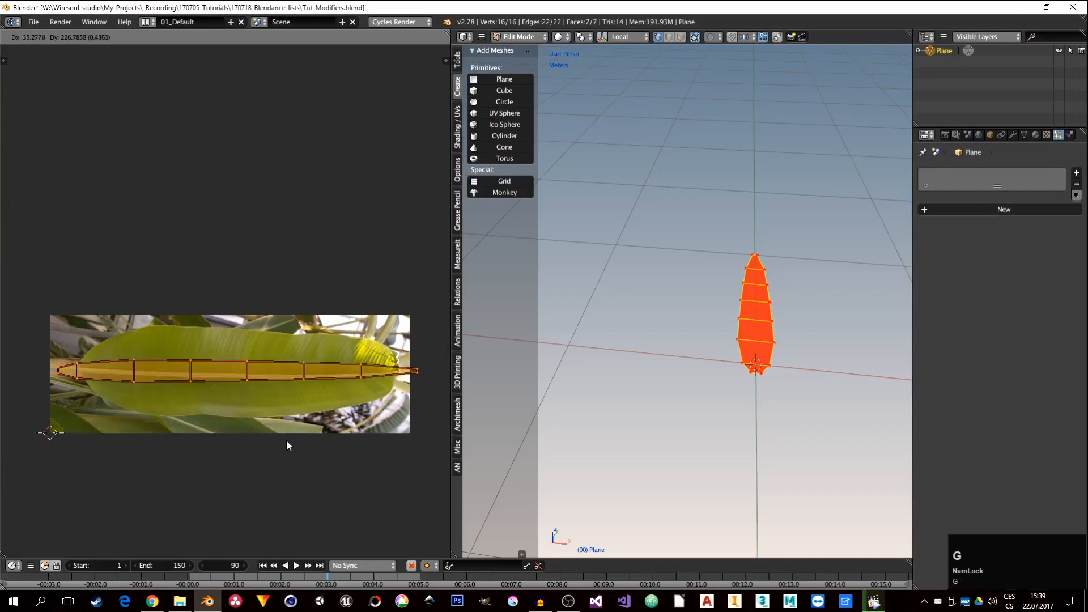
pyautogui.click(288, 443)
pyautogui.press('s')
pyautogui.press('y')
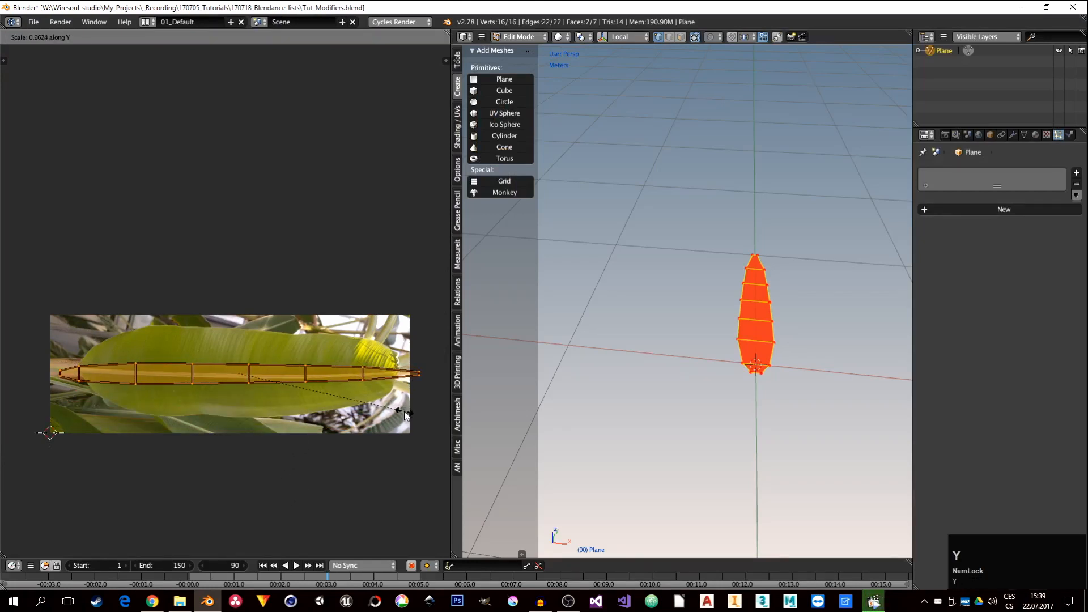
pyautogui.press('x')
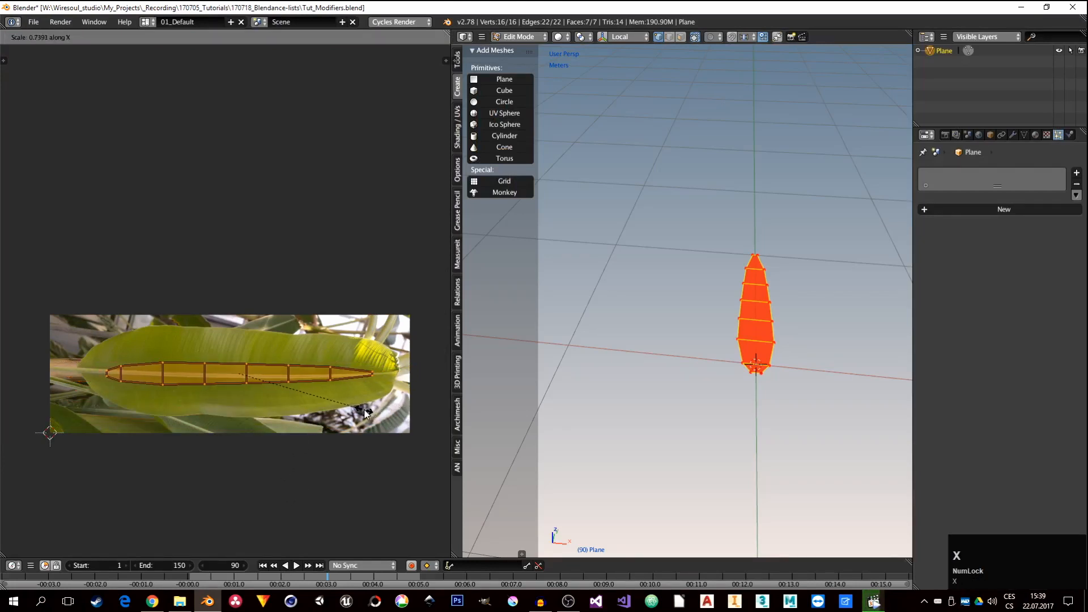
pyautogui.click(365, 413)
# Stretch the leaf UVs along Y to nearly fill the photographed leaf's width and nudge them into place within its outline.
pyautogui.press('s')
pyautogui.press('y')
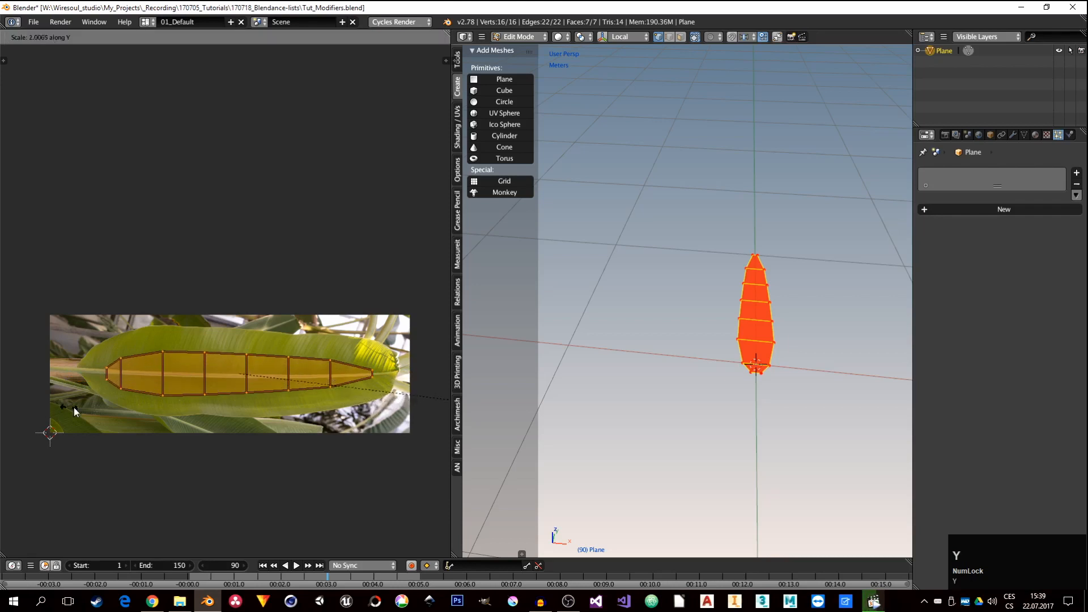
pyautogui.click(253, 410)
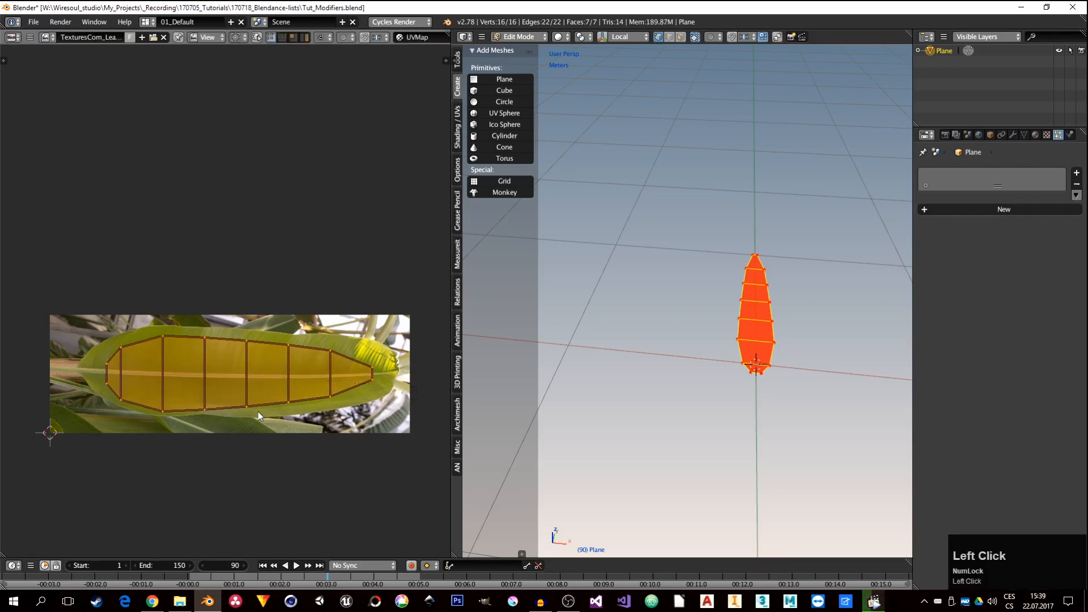
pyautogui.press('g')
pyautogui.click(213, 405)
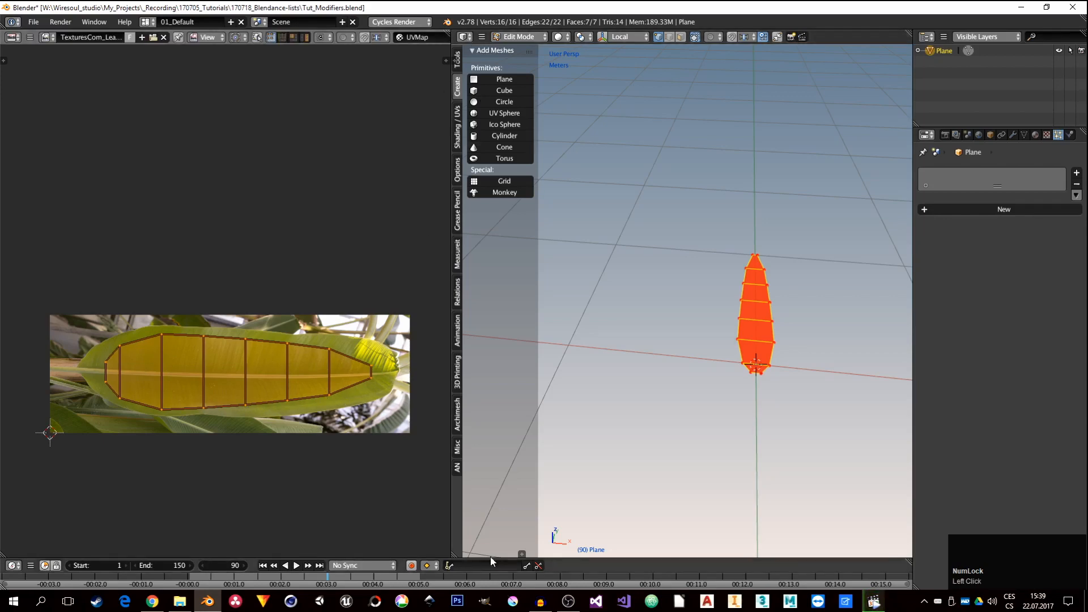
# Leave Edit Mode and merge the UV editor area back into a single 3D view.
pyautogui.press('Tab')
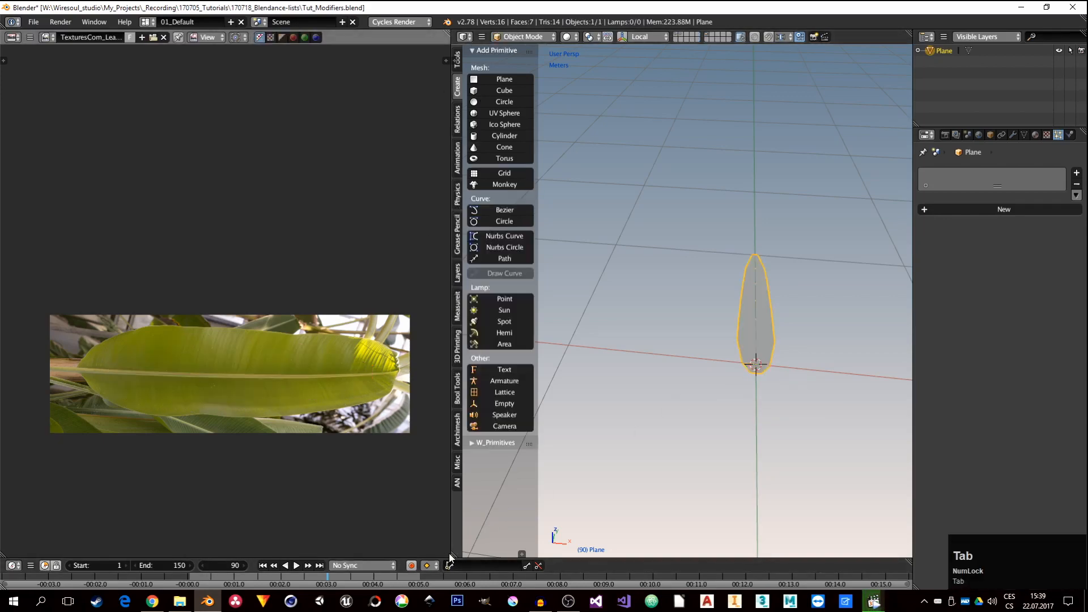
pyautogui.moveTo(453, 554); pyautogui.dragTo(397, 532)
pyautogui.moveTo(526, 412); pyautogui.dragTo(534, 356, button='middle')
pyautogui.scroll(2, 595, 312)
pyautogui.moveTo(595, 311); pyautogui.dragTo(540, 332, button='middle')
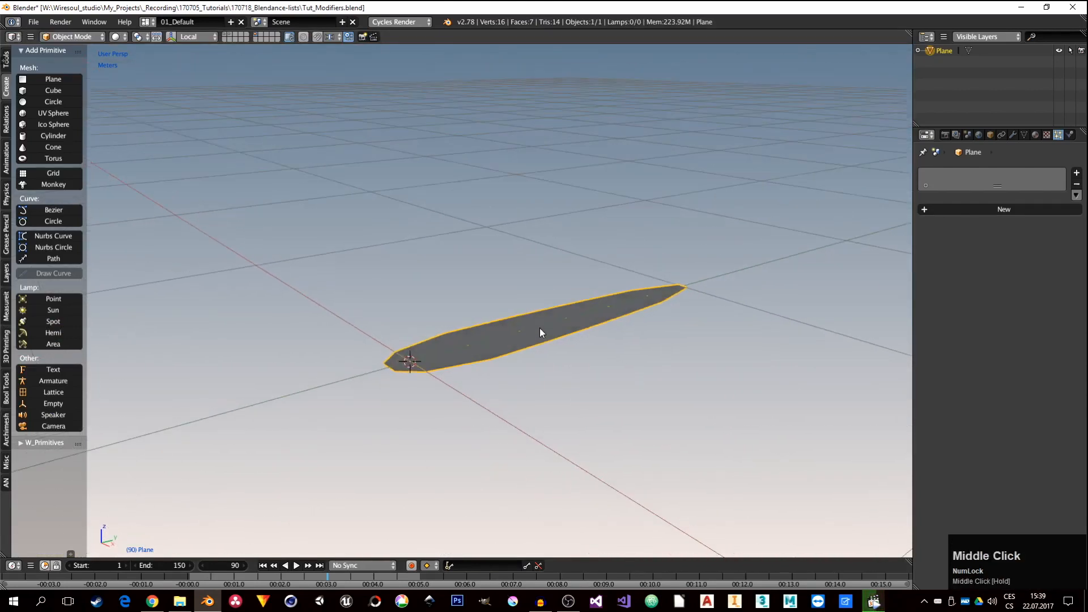
# Add a Solidify modifier to the leaf and reset its offset to 0.
pyautogui.click(1014, 135)
pyautogui.click(951, 172)
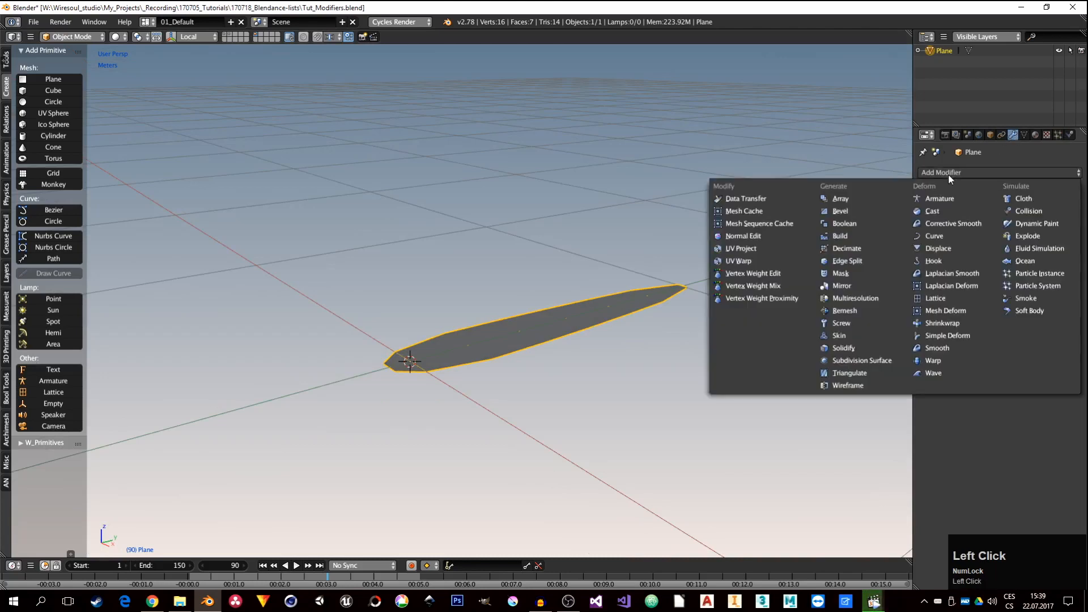
pyautogui.click(878, 348)
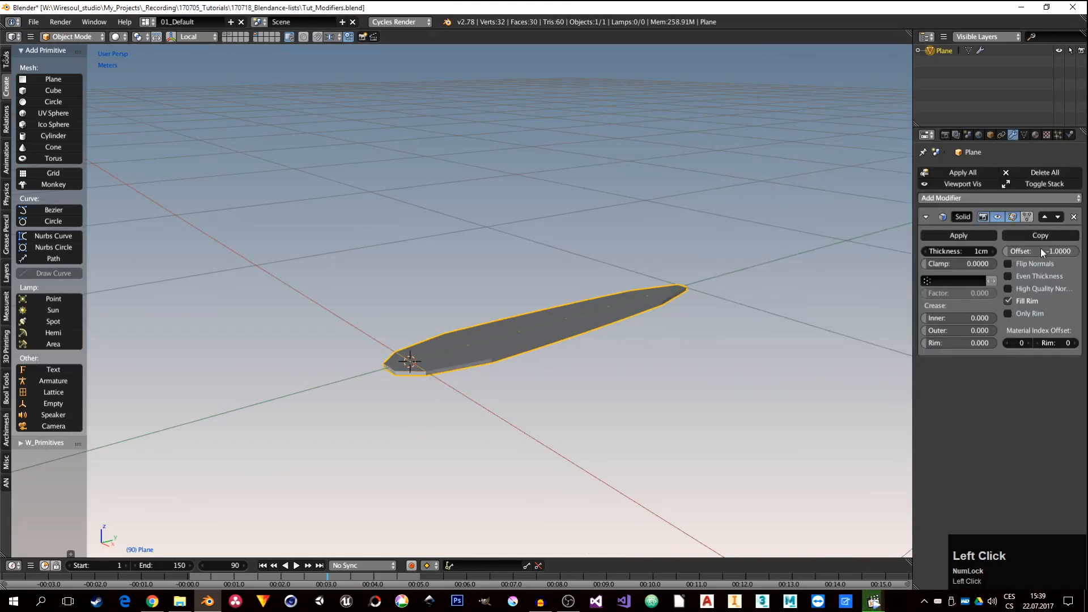
pyautogui.press('BackSpace')
pyautogui.moveTo(620, 362); pyautogui.dragTo(518, 351, button='middle')
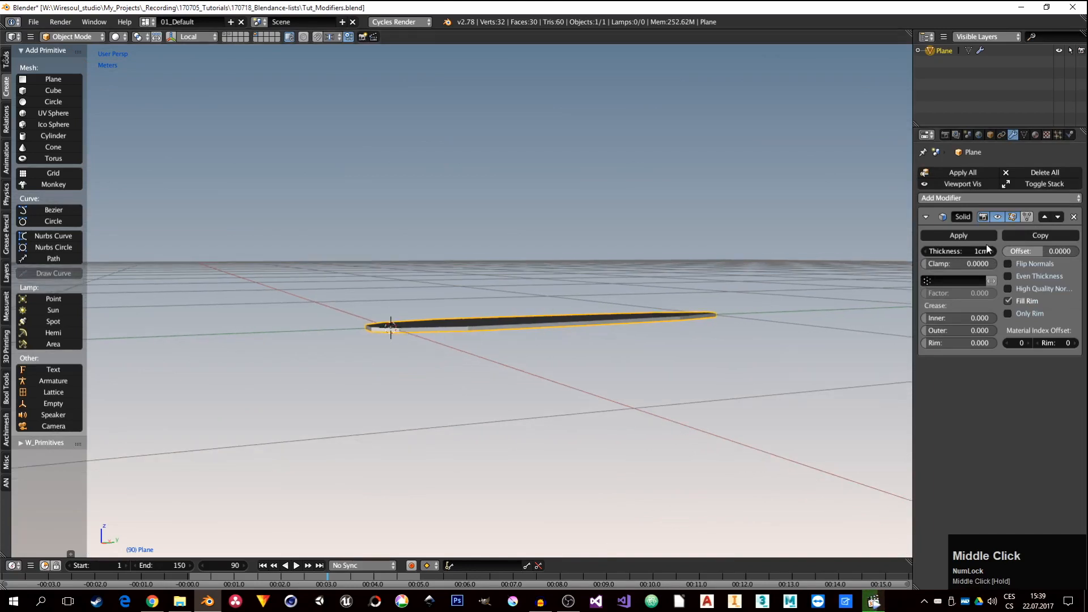
# Set the Solidify thickness to 3 mm.
pyautogui.moveTo(963, 251)
pyautogui.mouseDown()
pyautogui.moveTo(1014, 250)
pyautogui.moveTo(960, 250)
pyautogui.mouseUp()
pyautogui.click(964, 251)
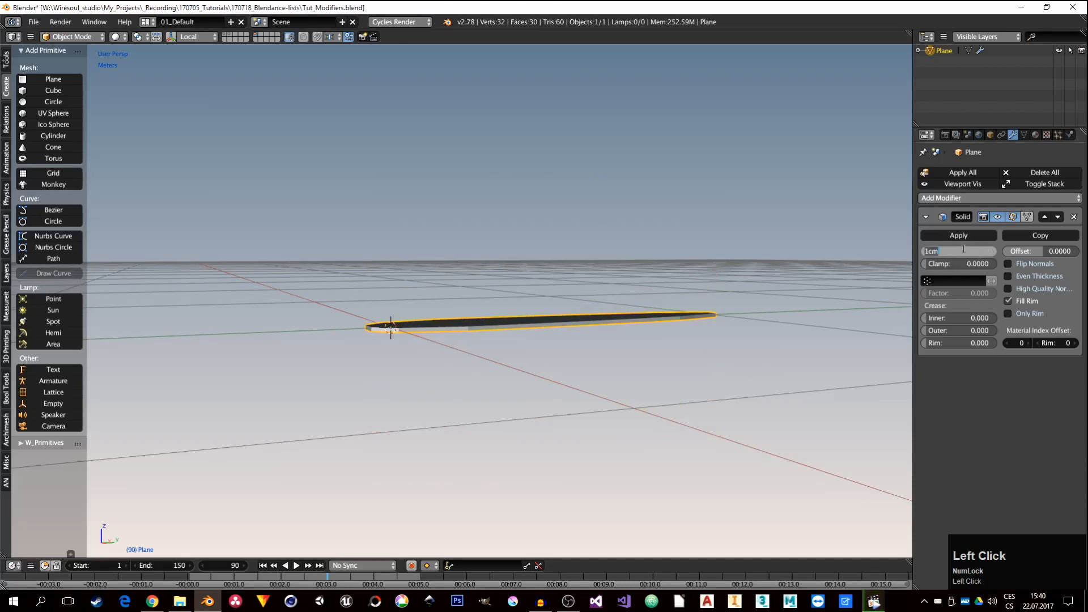
pyautogui.write('.033')
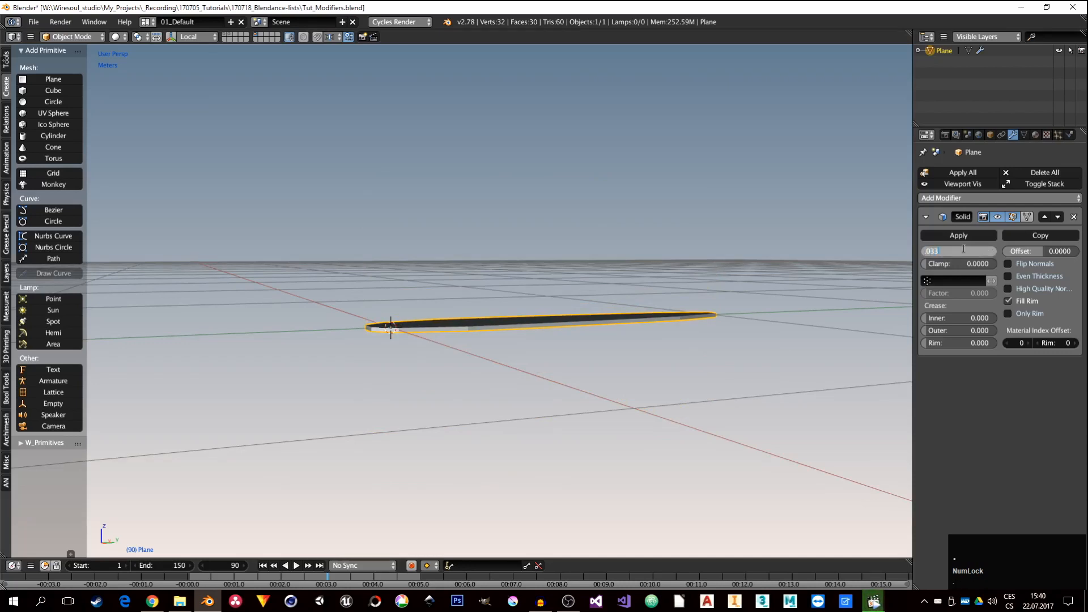
pyautogui.press('BackSpace')
pyautogui.press('BackSpace')
pyautogui.write('03')
pyautogui.press('Return')
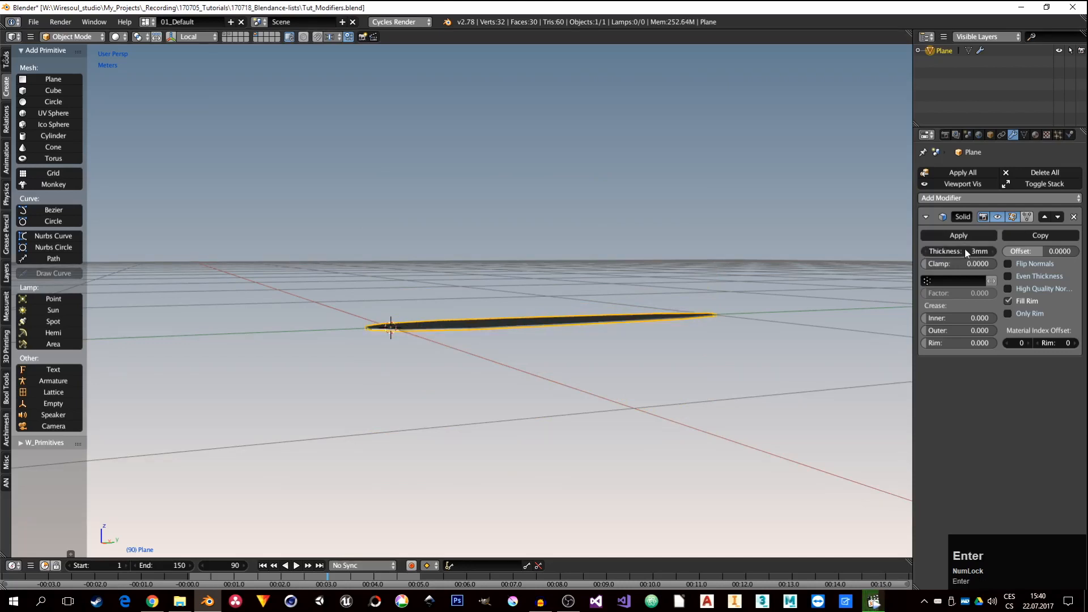
# Collapse the Solidify settings and add a Subdivision Surface modifier to the leaf.
pyautogui.moveTo(555, 335); pyautogui.dragTo(539, 420, button='middle')
pyautogui.scroll(-1, 539, 419)
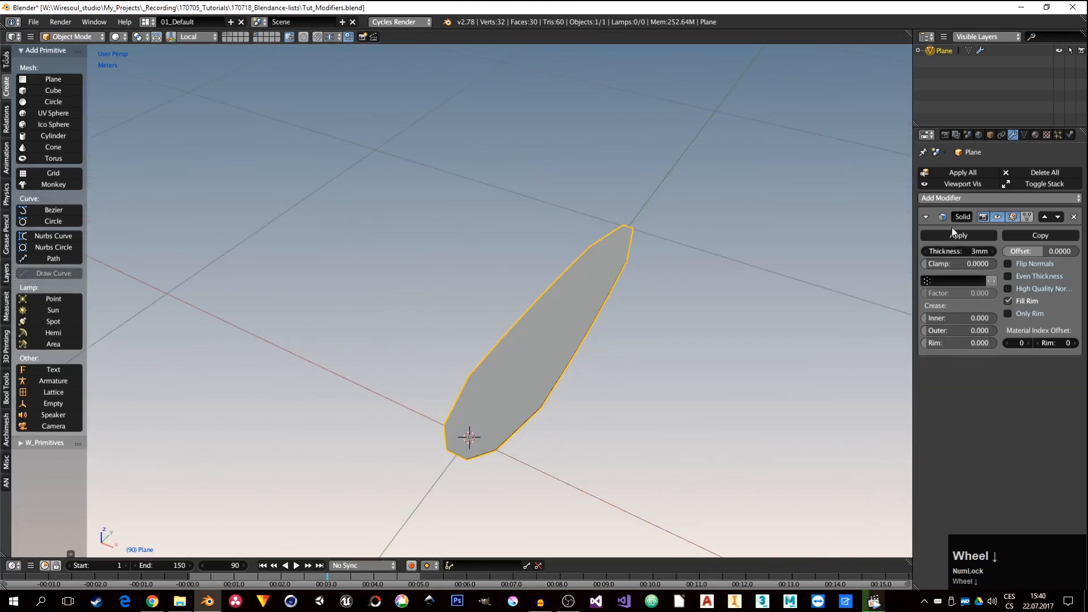
pyautogui.click(924, 217)
pyautogui.click(930, 199)
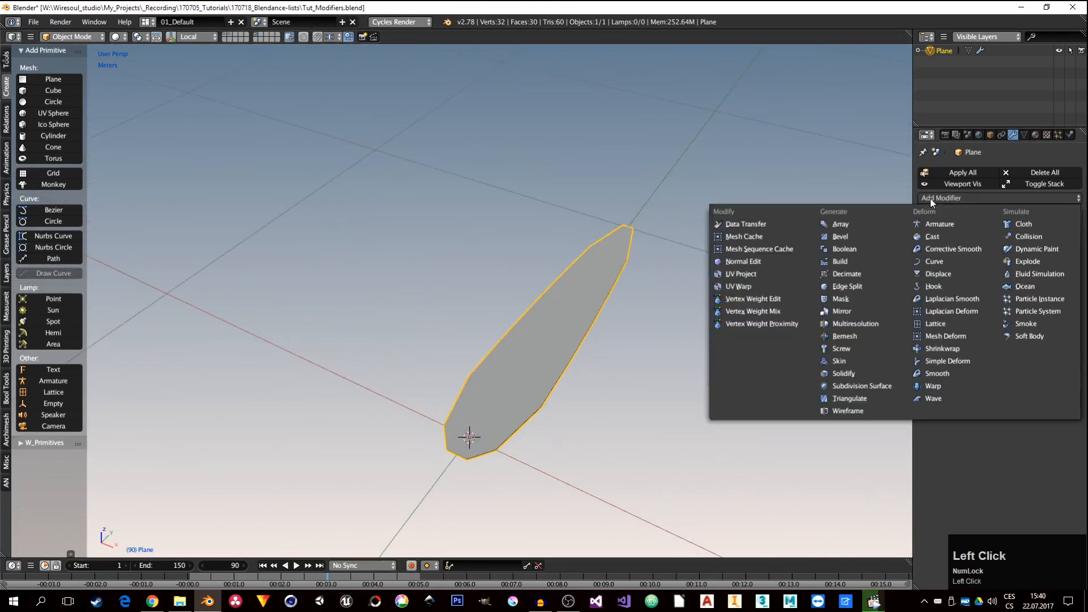
pyautogui.click(872, 382)
pyautogui.moveTo(780, 402); pyautogui.dragTo(516, 292, button='middle')
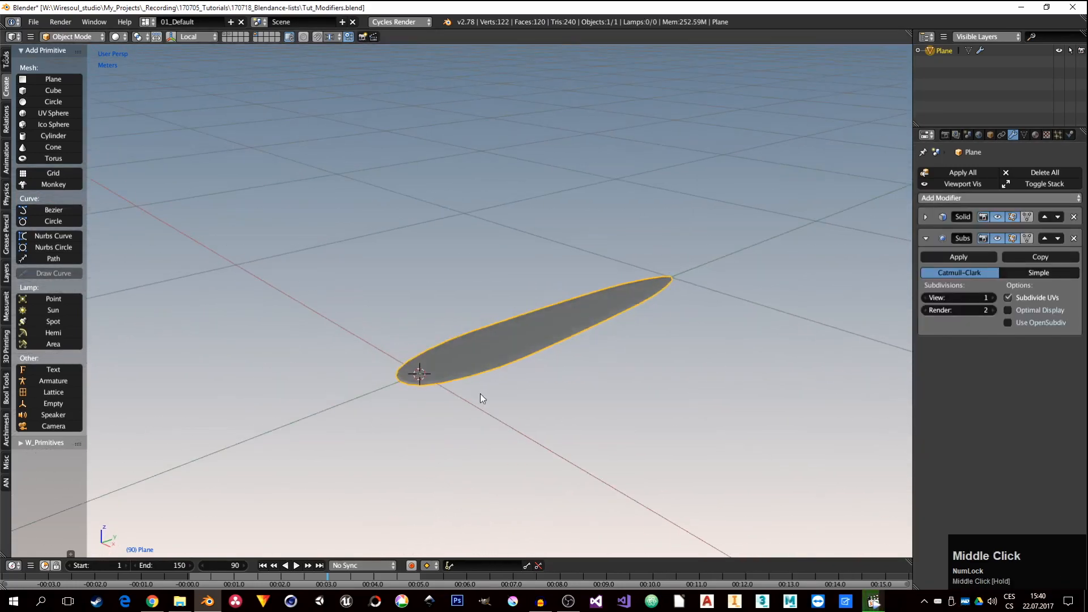
# Apply smooth shading to the leaf.
pyautogui.moveTo(481, 397); pyautogui.dragTo(496, 348, button='middle')
pyautogui.press('z')
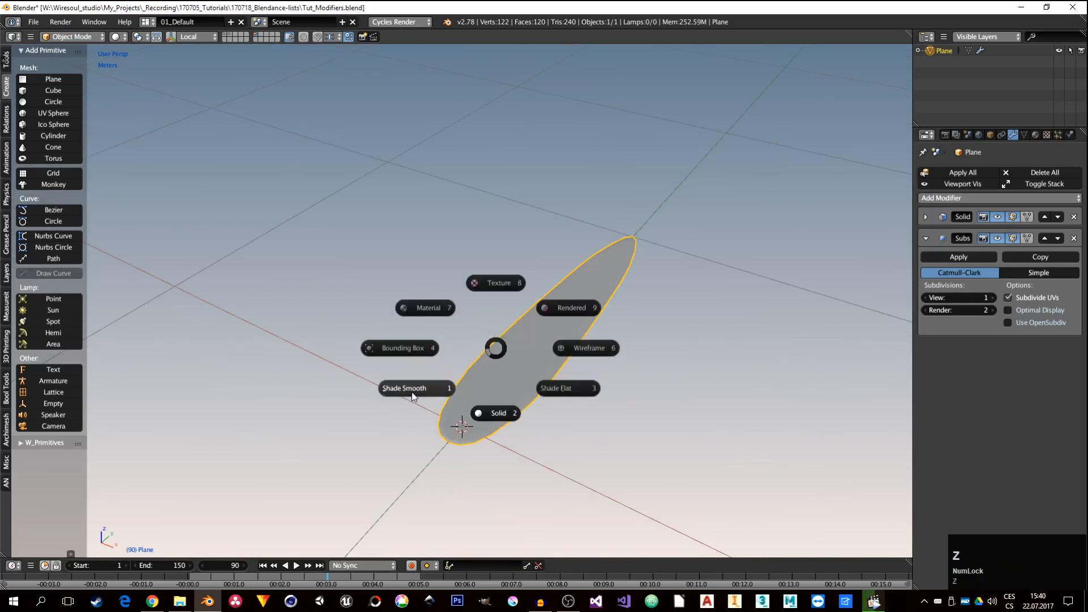
pyautogui.click(415, 392)
pyautogui.moveTo(420, 394); pyautogui.dragTo(591, 401, button='middle')
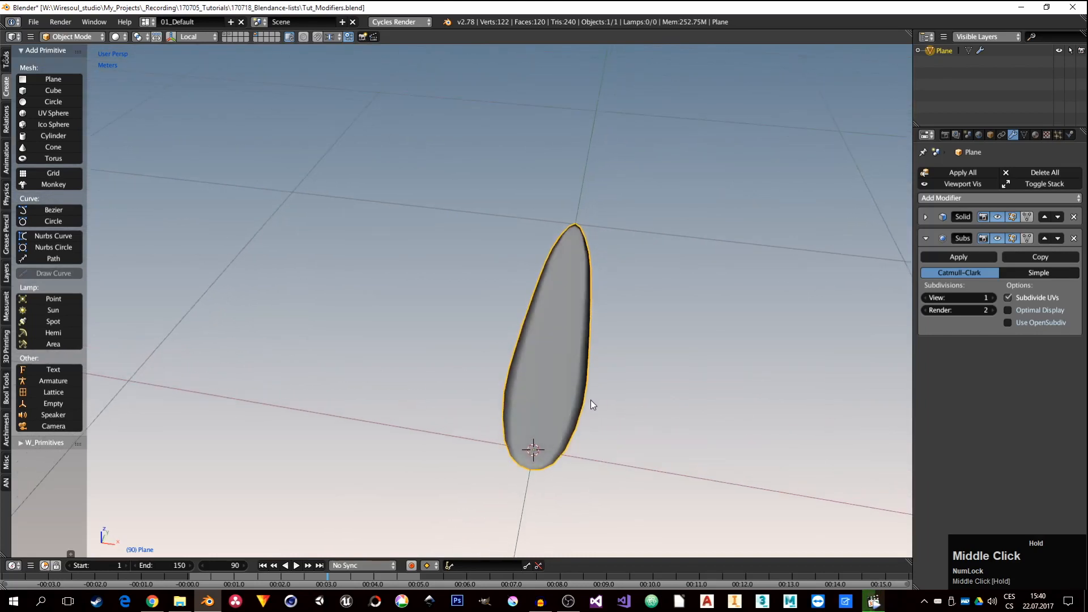
# Rename the Plane object to Leaf.
pyautogui.doubleClick(943, 51)
pyautogui.write('Leaf')
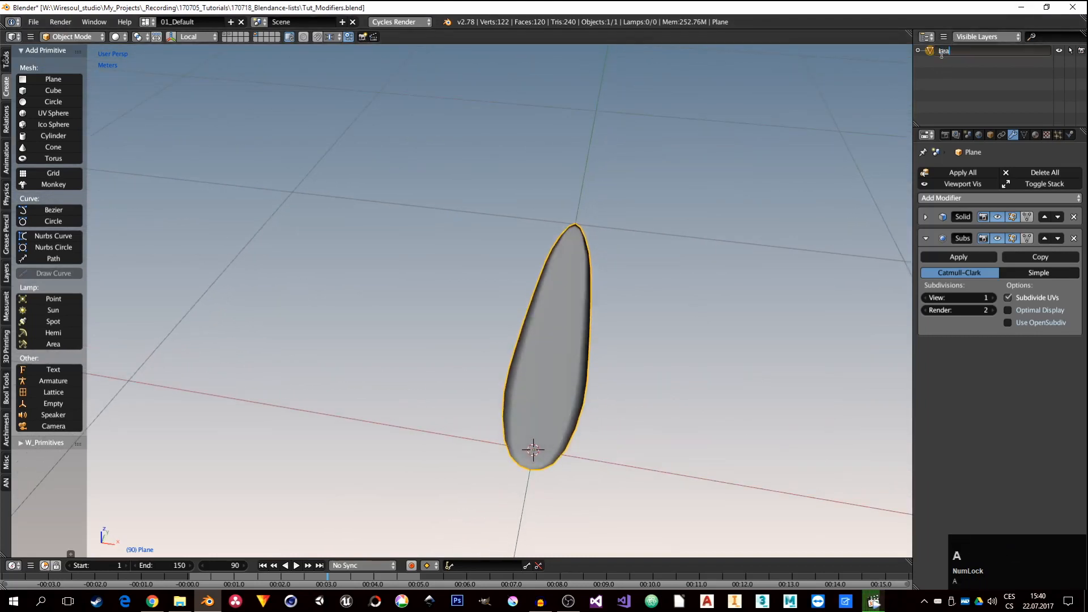
pyautogui.press('Return')
# Show the layer with the hair-covered character together with the leaf's layer.
pyautogui.scroll(-1, 574, 337)
pyautogui.moveTo(574, 337); pyautogui.dragTo(548, 332, button='middle')
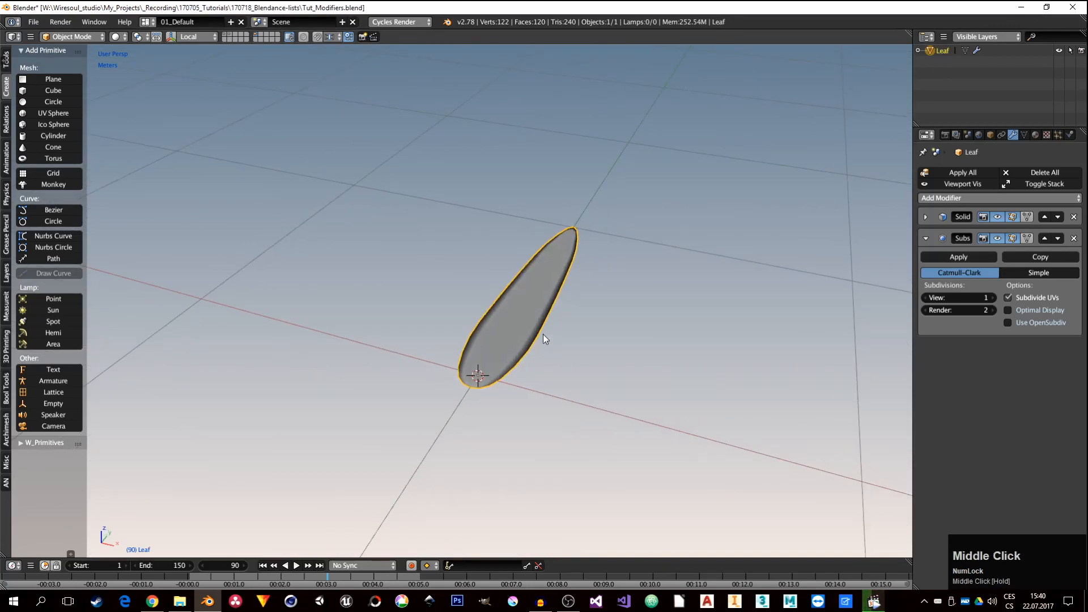
pyautogui.keyDown('shift'); pyautogui.click(225, 35); pyautogui.keyUp('shift')
pyautogui.scroll(-3, 446, 281)
pyautogui.moveTo(447, 281); pyautogui.dragTo(548, 391, button='middle')
pyautogui.scroll(-2, 462, 334)
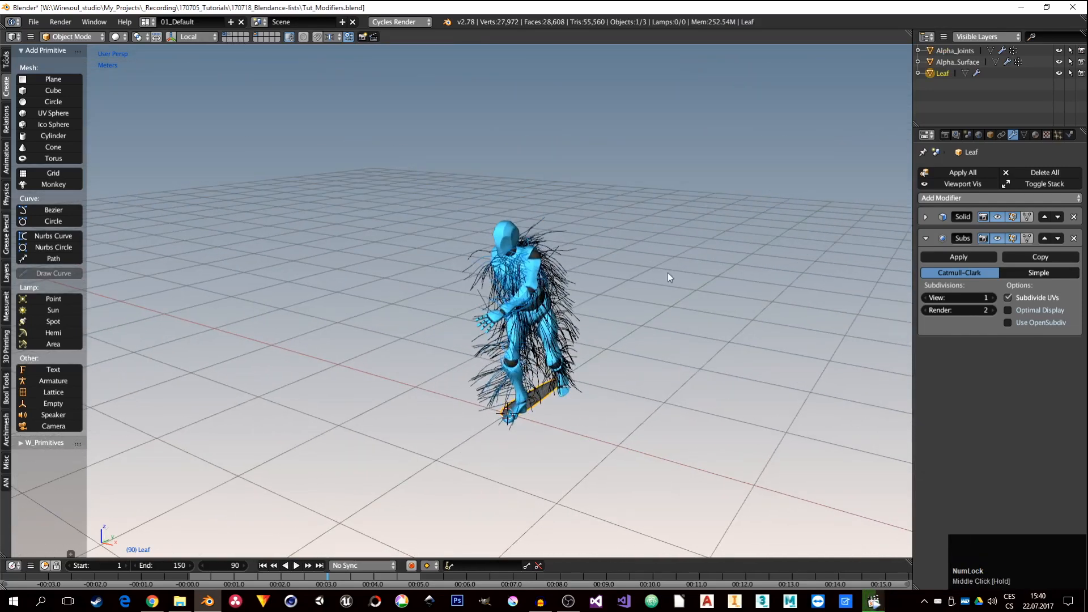
# Save the project as a new file named Tut_002.blend in the same folder.
pyautogui.click(32, 23)
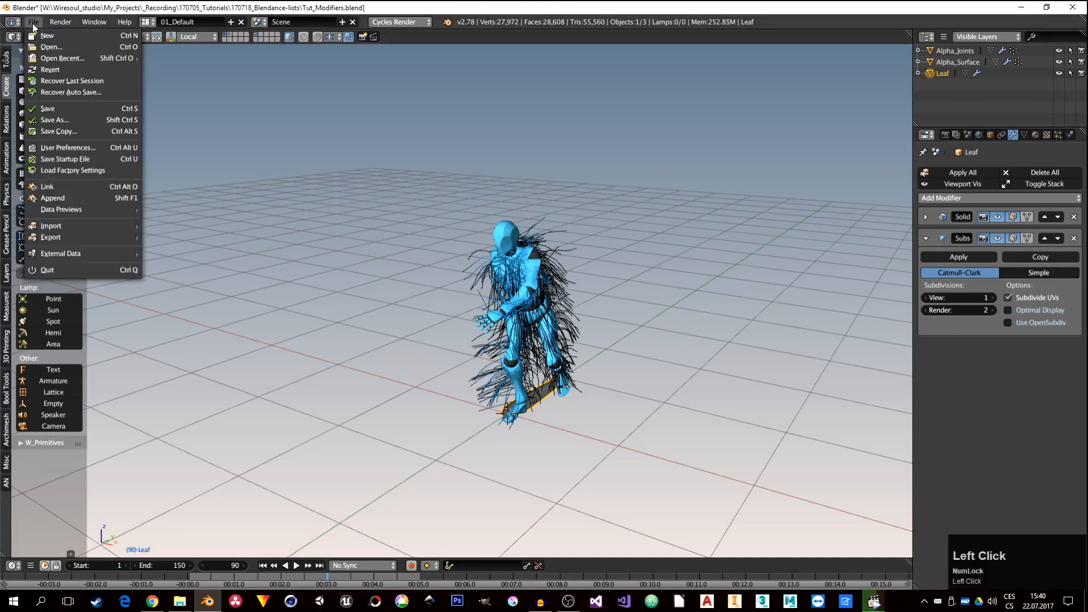
pyautogui.click(62, 122)
pyautogui.moveTo(188, 64); pyautogui.dragTo(157, 64)
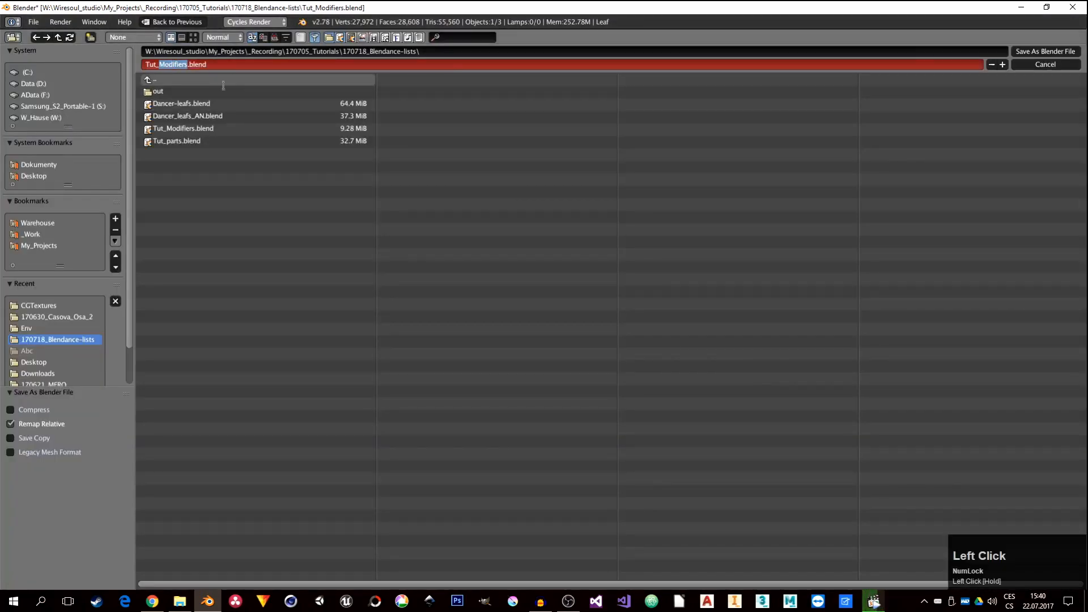
pyautogui.write('002')
pyautogui.press('Return')
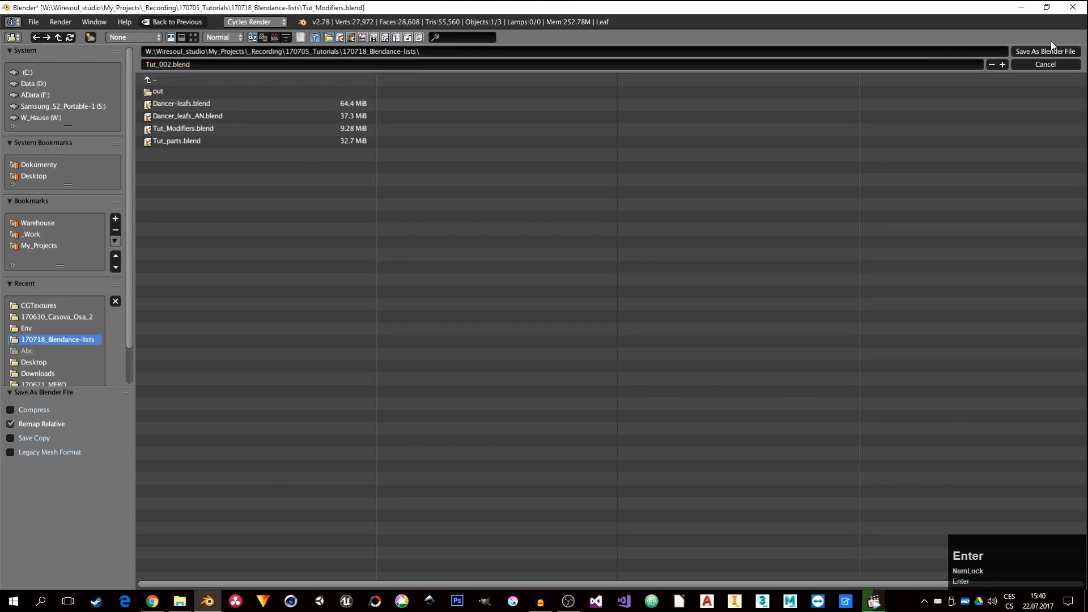
pyautogui.click(1038, 52)
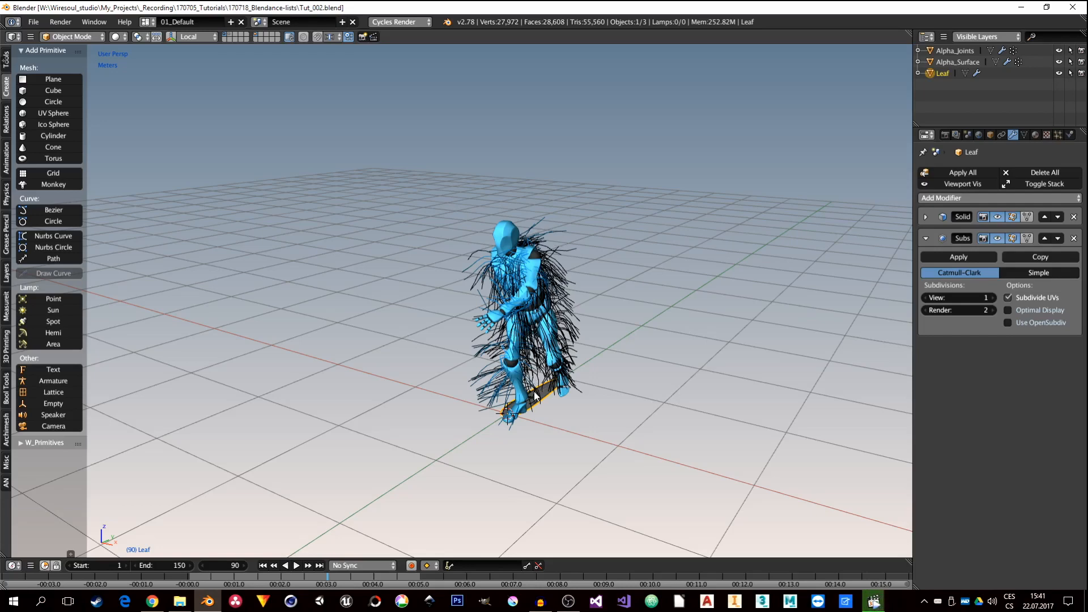
# Add a Particle Instance modifier to the leaf and move it to the top of the modifier stack.
pyautogui.moveTo(548, 381); pyautogui.dragTo(502, 400, button='middle')
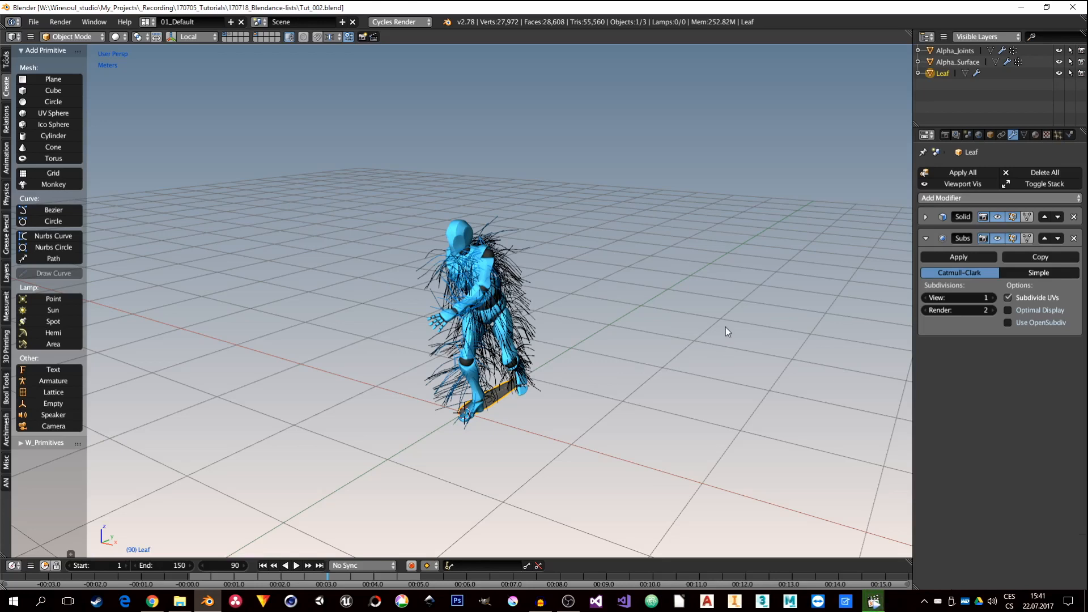
pyautogui.click(939, 199)
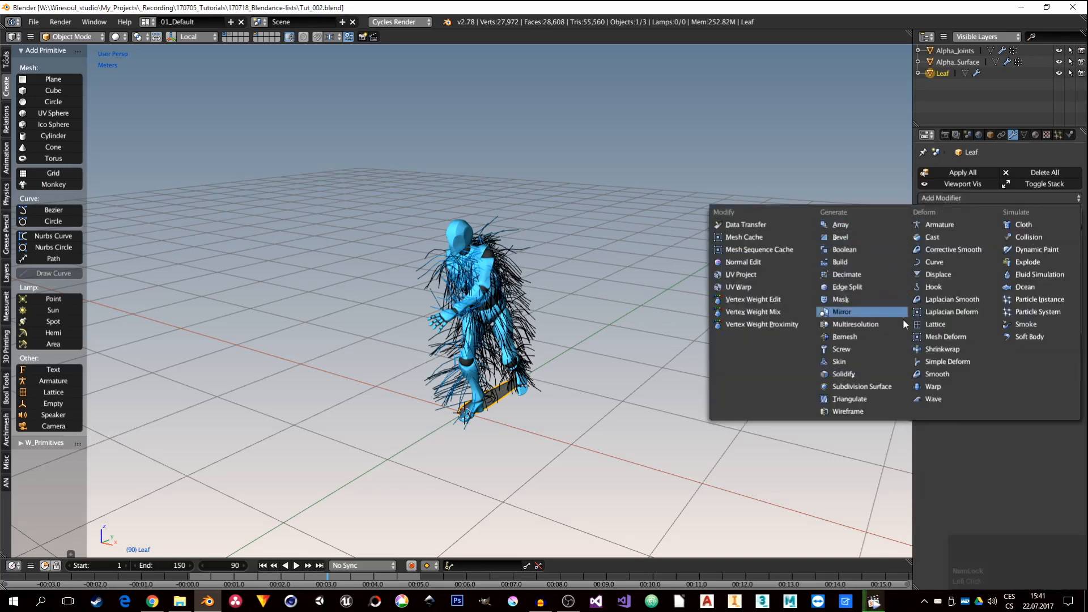
pyautogui.click(1035, 300)
pyautogui.click(1042, 349)
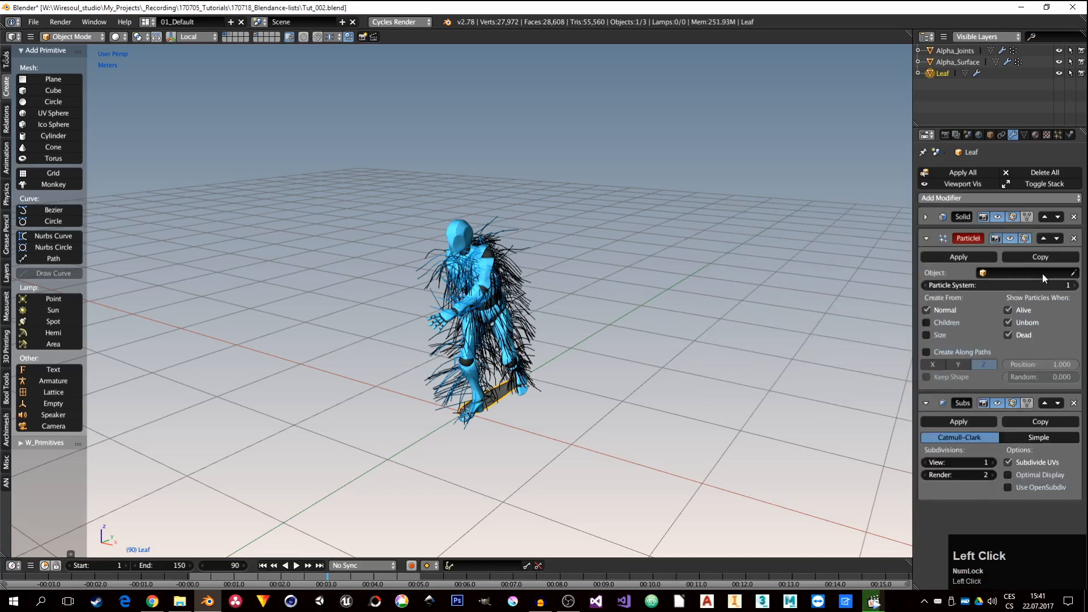
pyautogui.click(1043, 238)
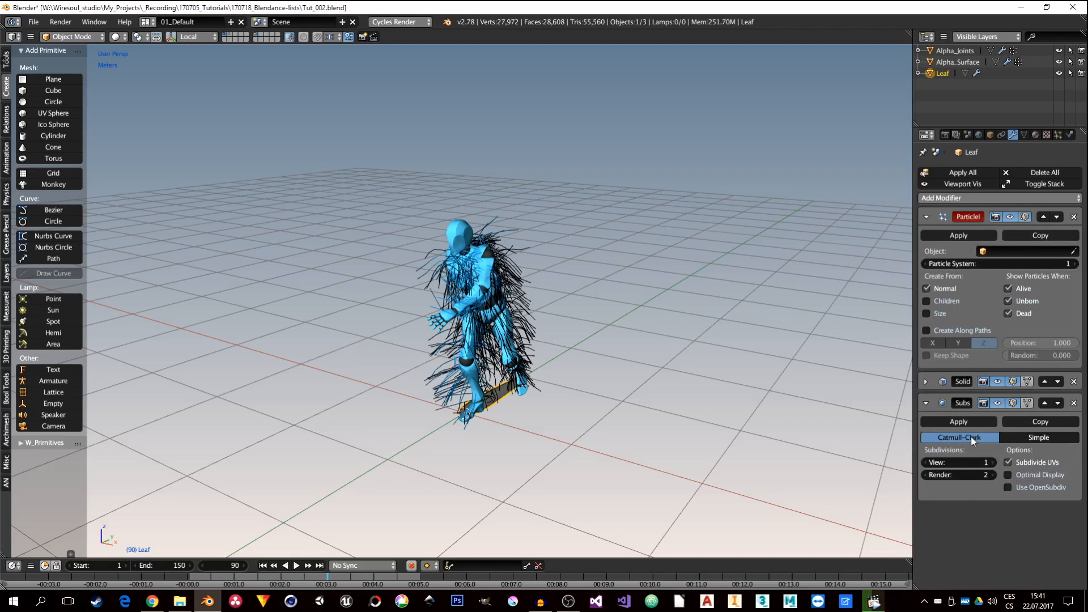
# Collapse the Subdivision Surface settings and set Alpha_Surface as the object of the Particle Instance modifier.
pyautogui.click(926, 382)
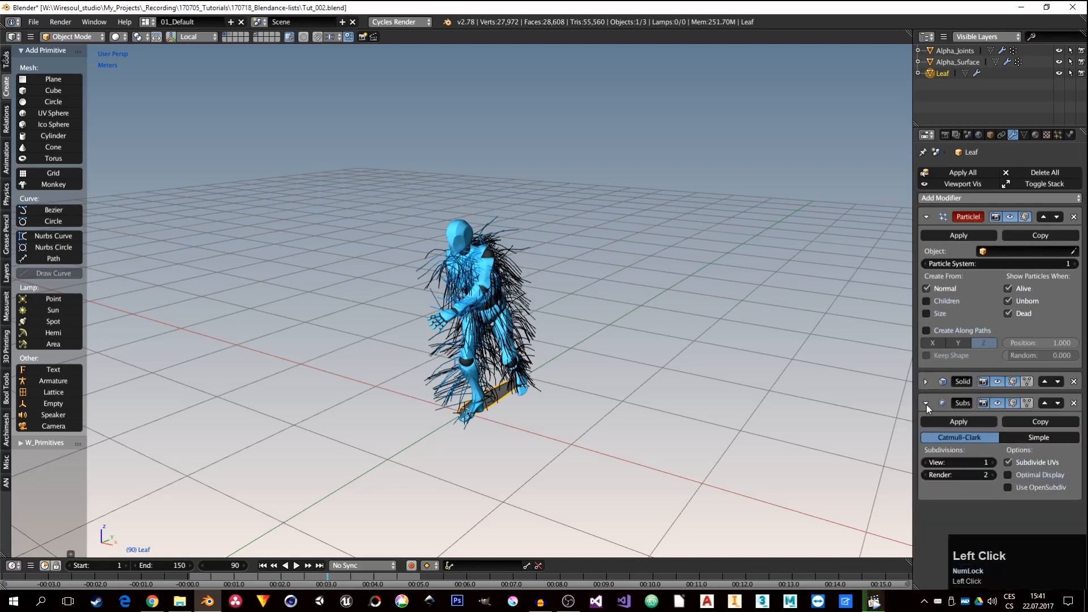
pyautogui.click(926, 403)
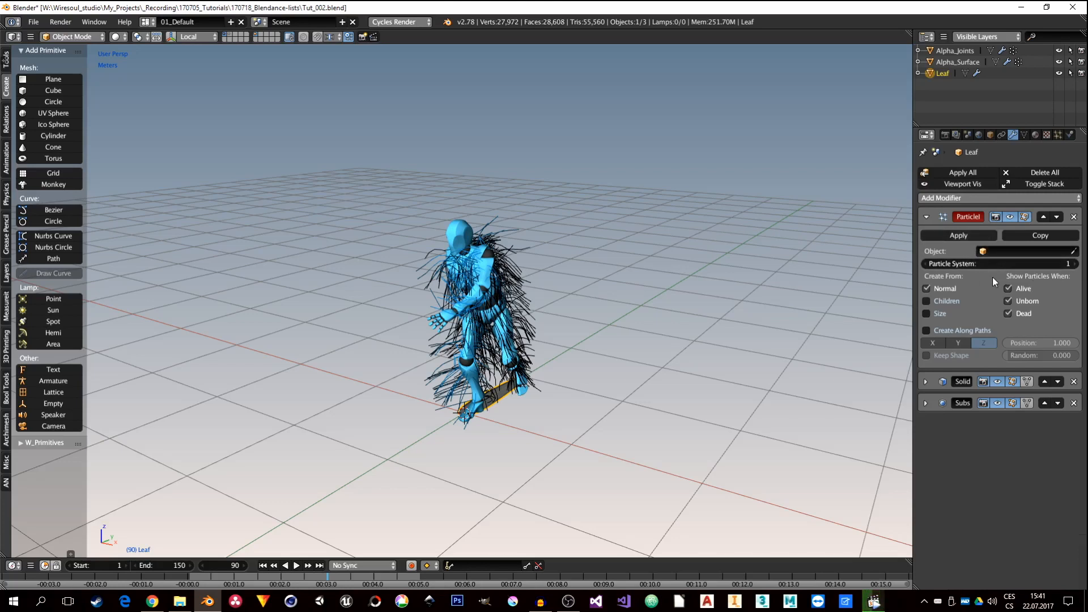
pyautogui.moveTo(509, 408)
pyautogui.mouseDown(button='middle')
pyautogui.moveTo(453, 426)
pyautogui.moveTo(508, 395)
pyautogui.mouseUp(button='middle')
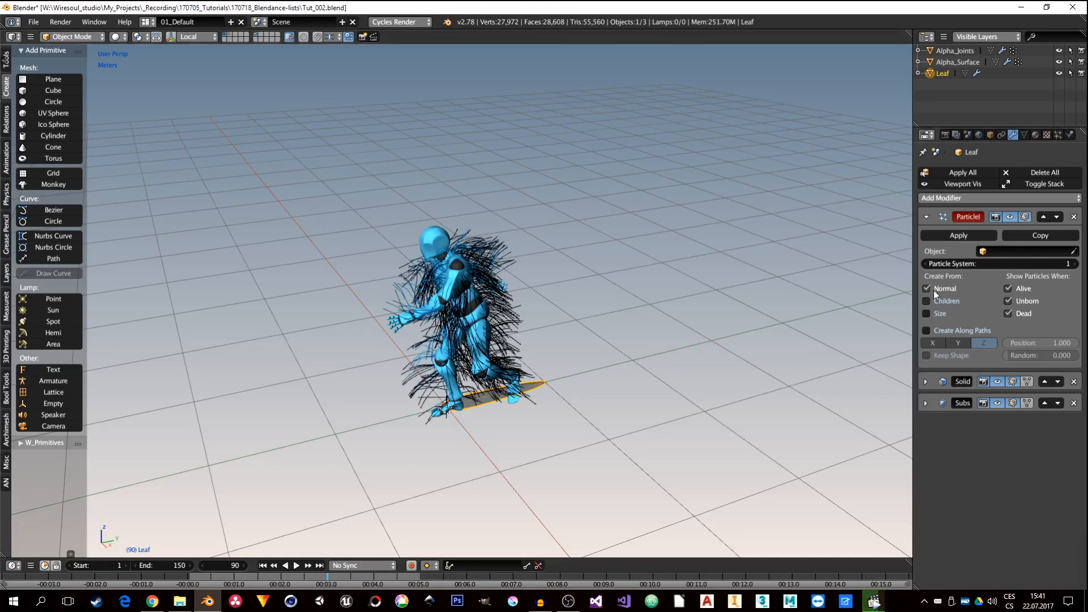
pyautogui.click(997, 250)
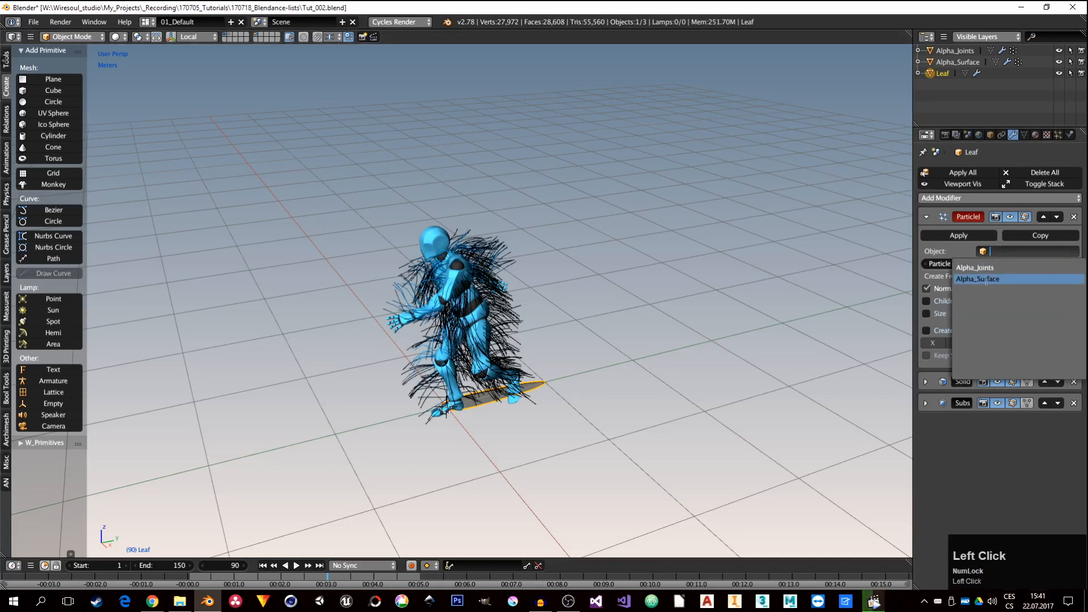
pyautogui.click(990, 279)
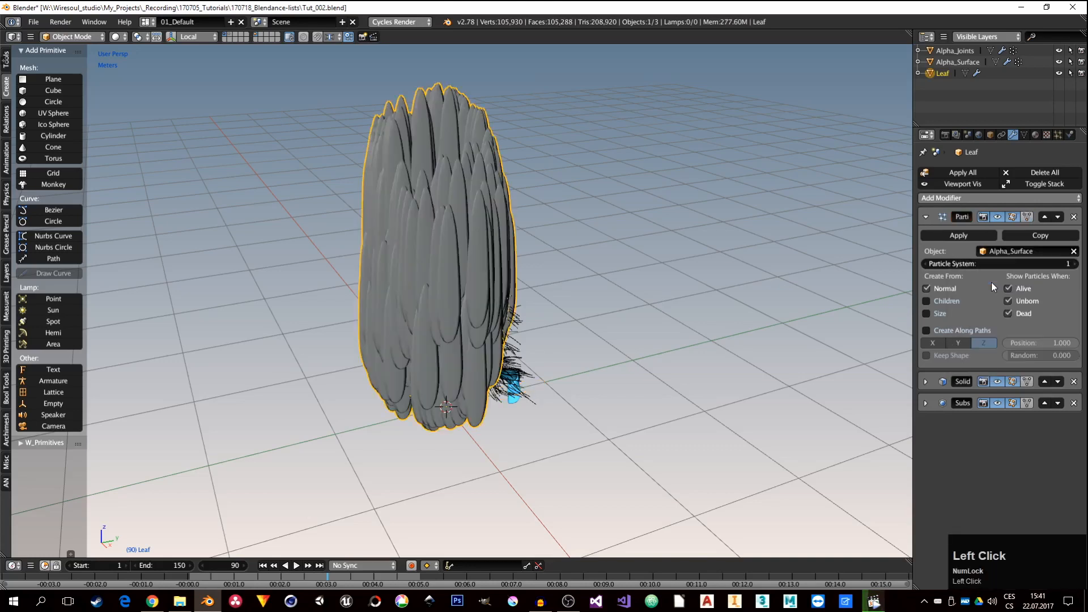
# Check the particle system slot of Alpha_Surface and return to the leaf's modifiers.
pyautogui.click(1057, 138)
pyautogui.click(971, 63)
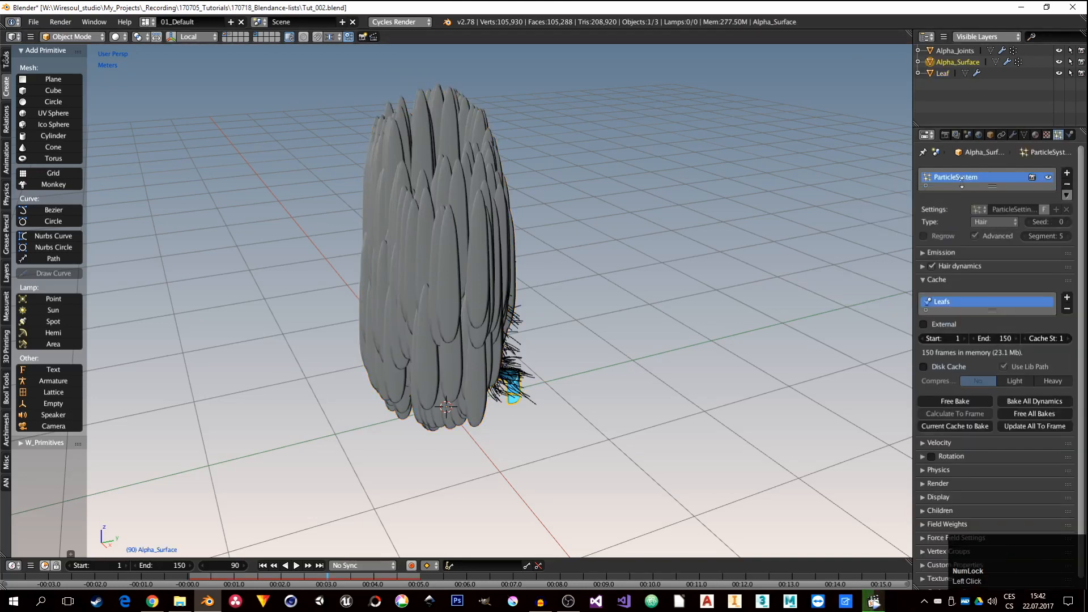
pyautogui.click(942, 74)
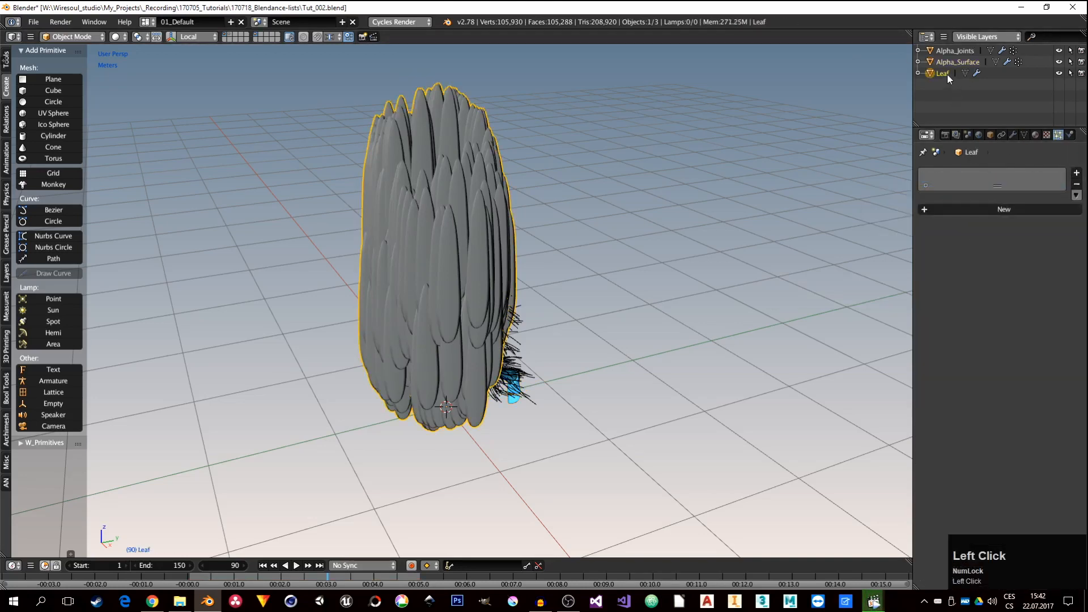
pyautogui.click(1013, 135)
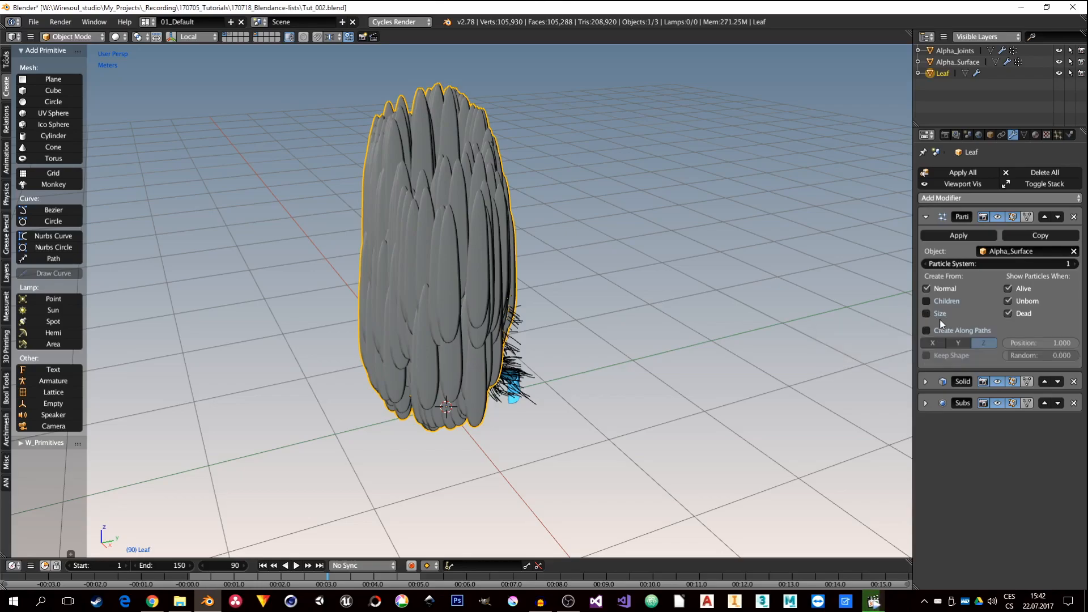
# Enable Size in the leaf's Particle Instance modifier so the instances take the particle size.
pyautogui.click(927, 314)
pyautogui.moveTo(455, 356); pyautogui.dragTo(460, 275, button='middle')
pyautogui.scroll(5, 469, 349)
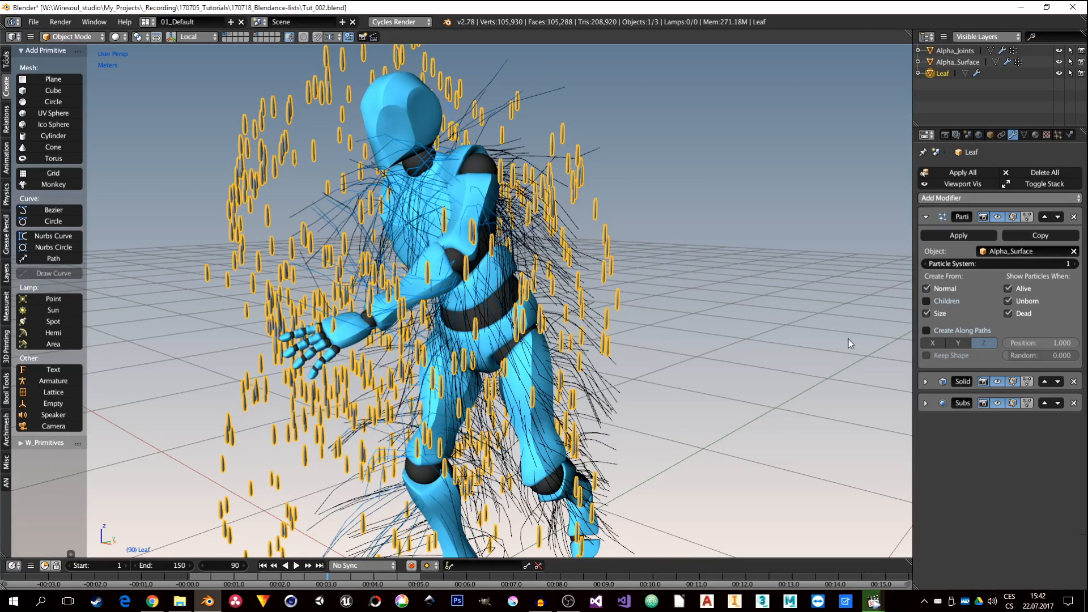
# Enable Create Along Paths in the leaf's Particle Instance modifier and inspect the instances on the character.
pyautogui.click(926, 330)
pyautogui.moveTo(572, 326); pyautogui.dragTo(736, 314, button='middle')
pyautogui.moveTo(655, 321); pyautogui.dragTo(631, 320, button='middle')
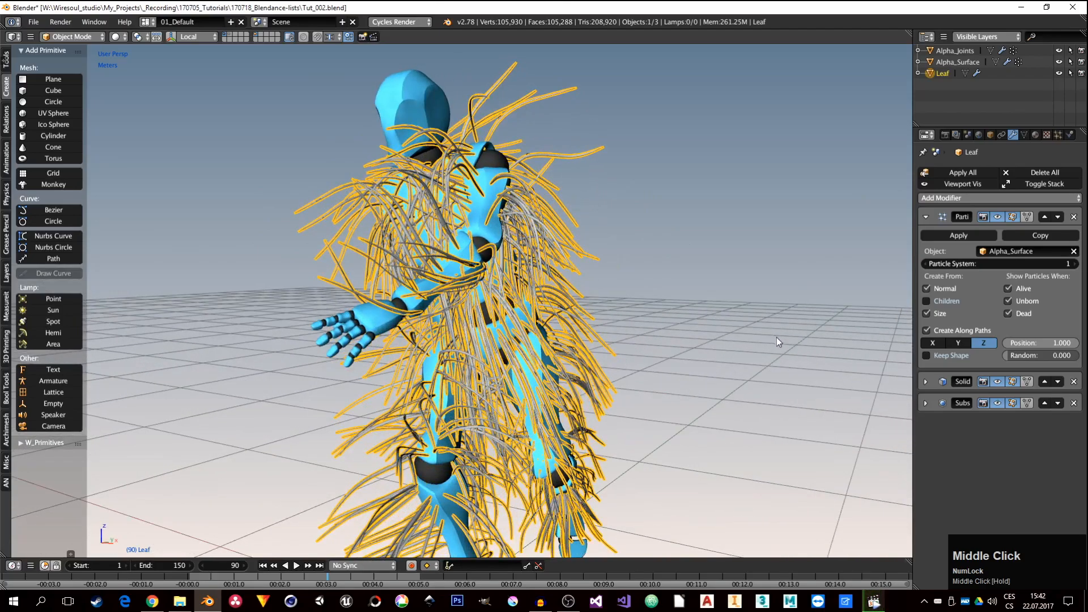
pyautogui.moveTo(777, 338); pyautogui.dragTo(668, 353, button='middle')
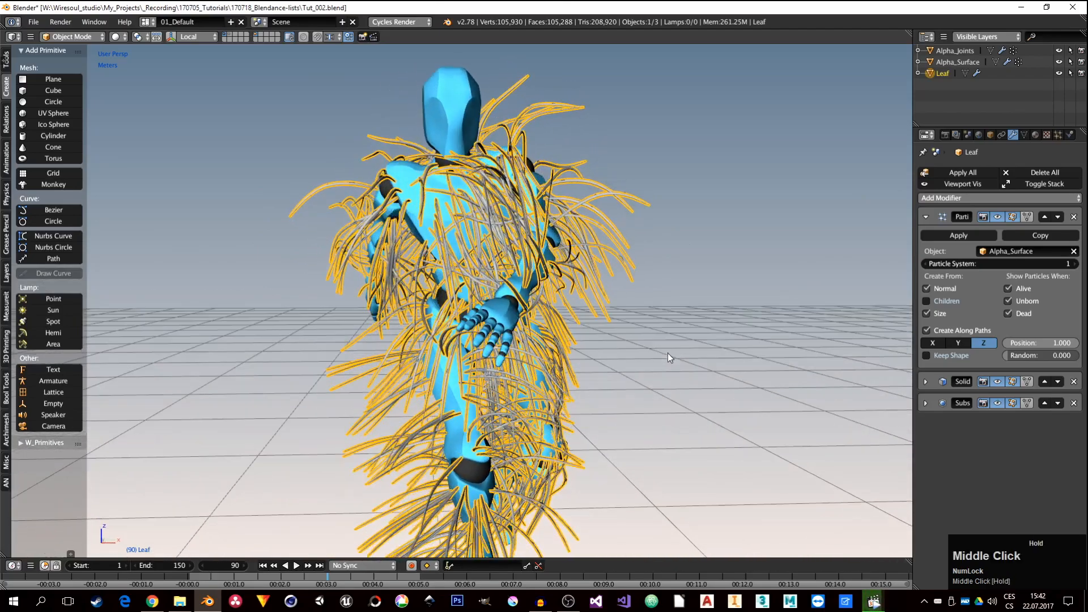
pyautogui.moveTo(445, 240); pyautogui.dragTo(460, 259, button='middle')
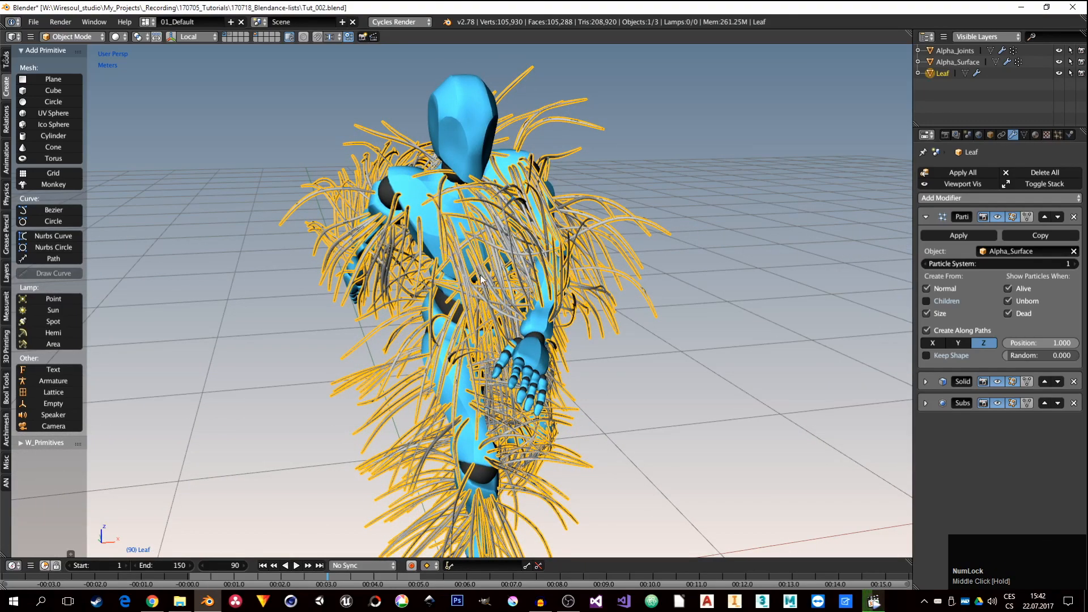
pyautogui.moveTo(497, 291); pyautogui.dragTo(501, 283, button='middle')
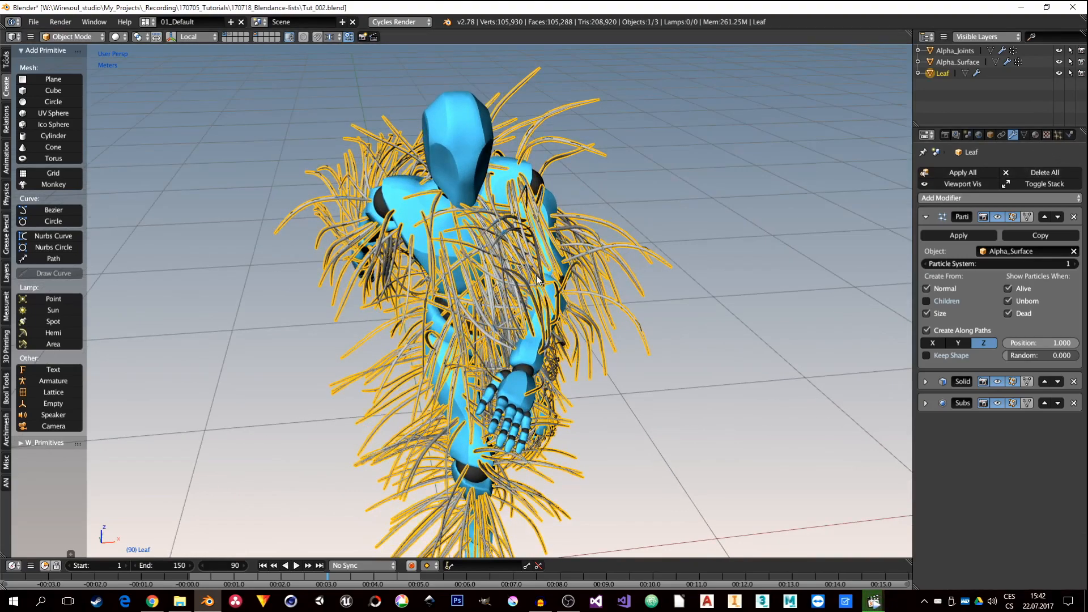
pyautogui.moveTo(542, 280); pyautogui.dragTo(506, 270, button='middle')
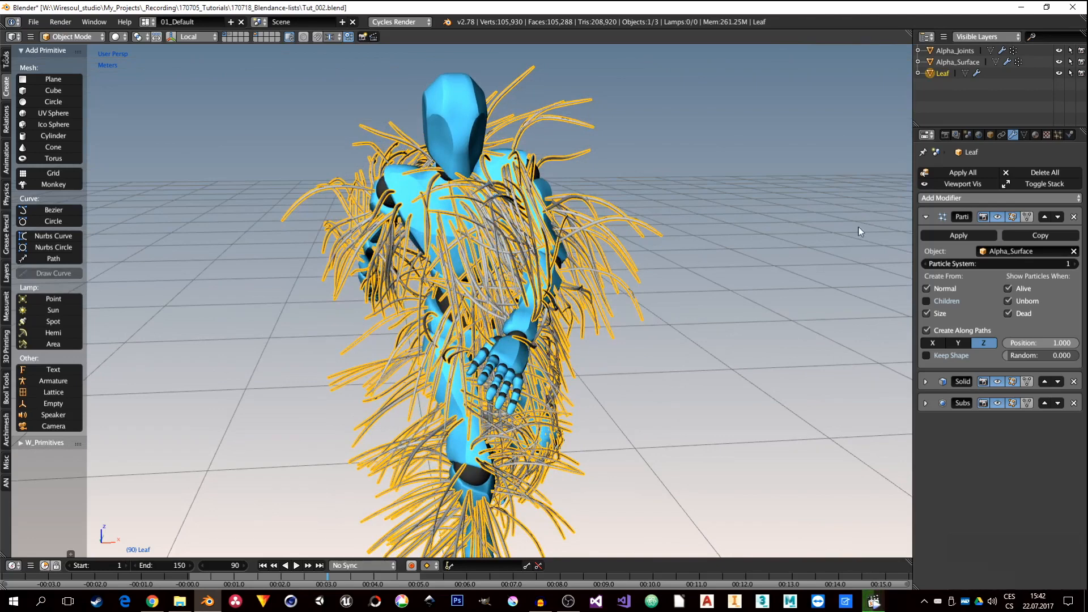
# Review the Render settings of Alpha_Surface's particle system and open its Physics settings instead.
pyautogui.click(1058, 136)
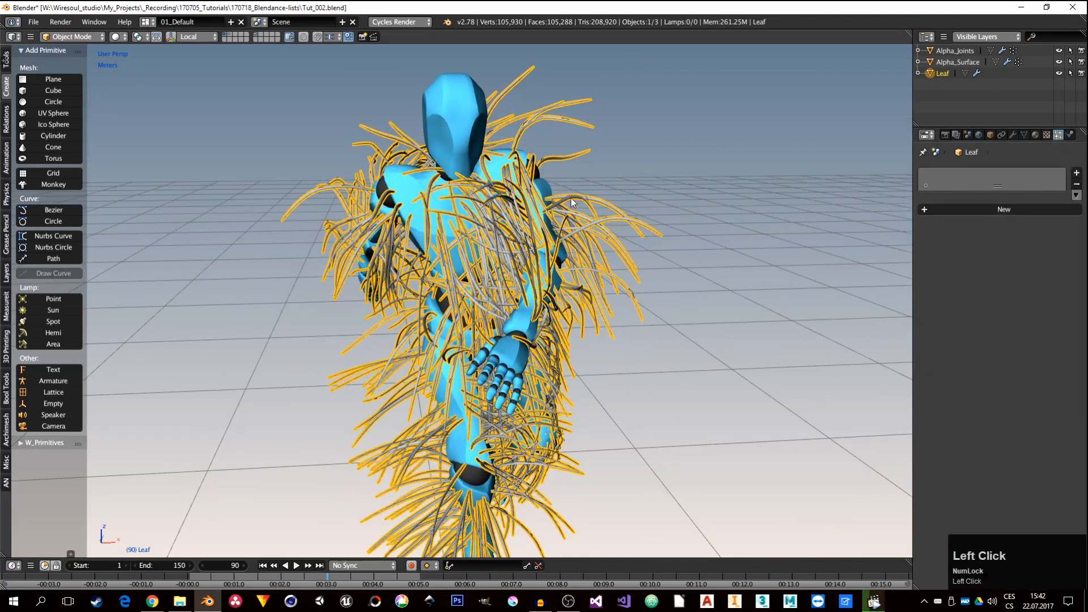
pyautogui.click(953, 61)
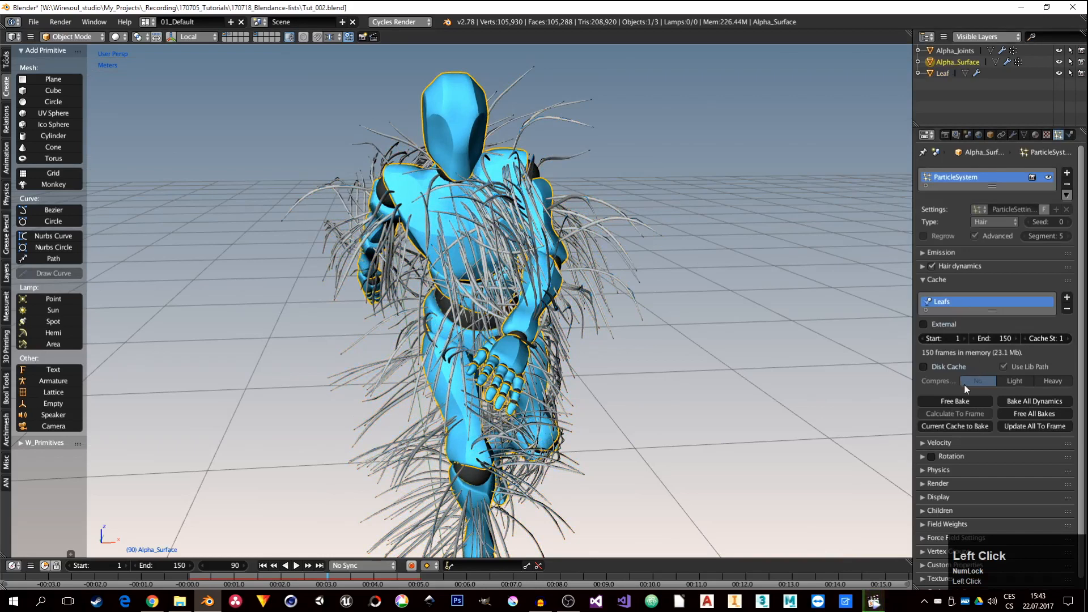
pyautogui.scroll(-1, 964, 383)
pyautogui.click(925, 475)
pyautogui.scroll(-5, 952, 468)
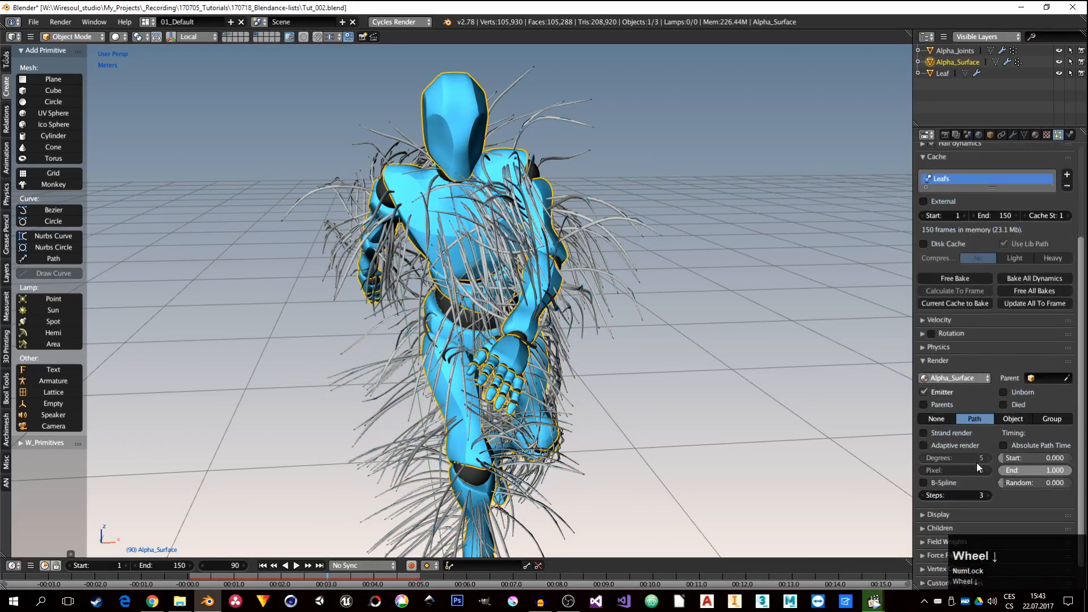
pyautogui.scroll(-1, 1030, 512)
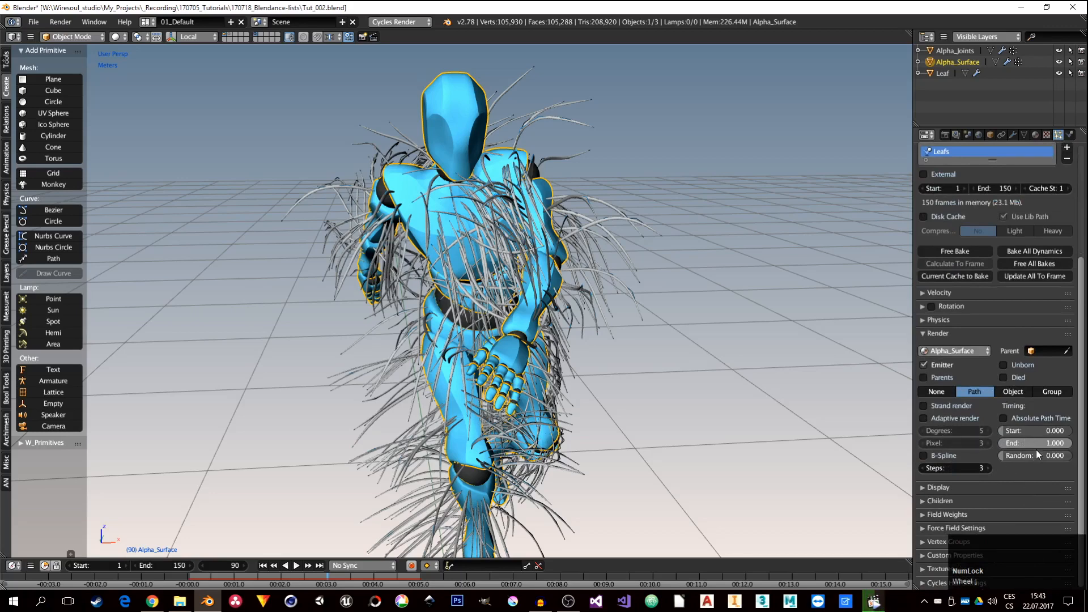
pyautogui.click(923, 333)
pyautogui.click(924, 321)
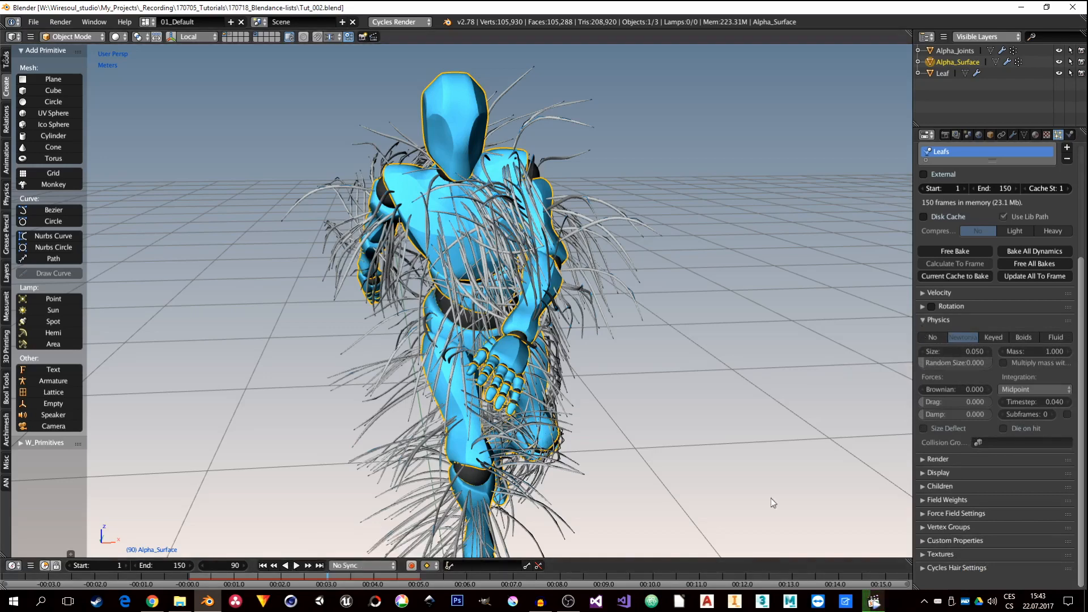
# Free the hair bake on Alpha_Surface and set the particle size to 0.510.
pyautogui.click(944, 253)
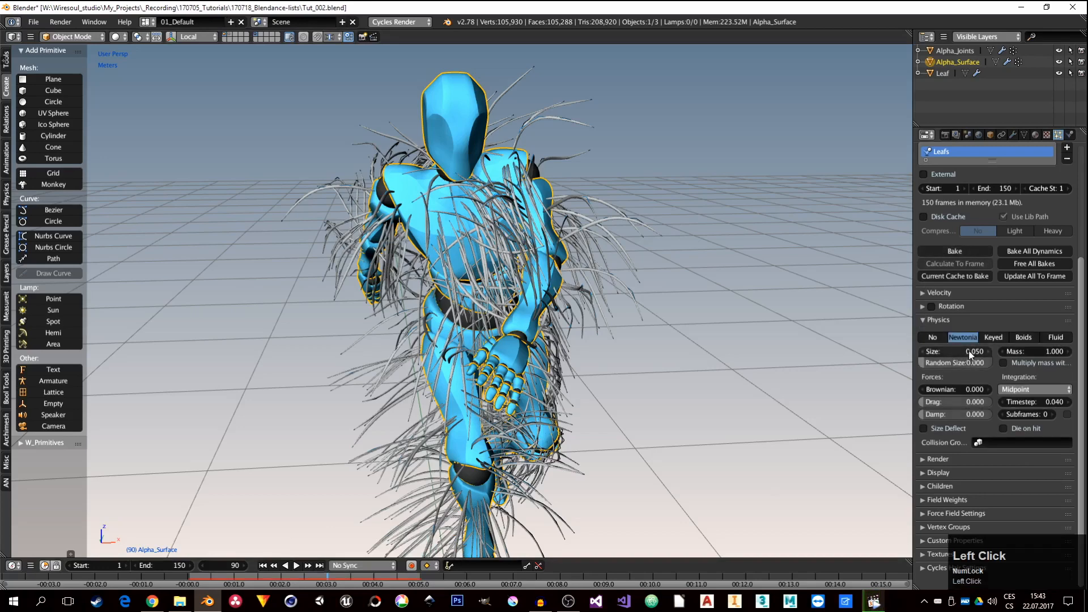
pyautogui.moveTo(968, 350); pyautogui.dragTo(1066, 350)
pyautogui.moveTo(536, 379); pyautogui.dragTo(515, 364, button='middle')
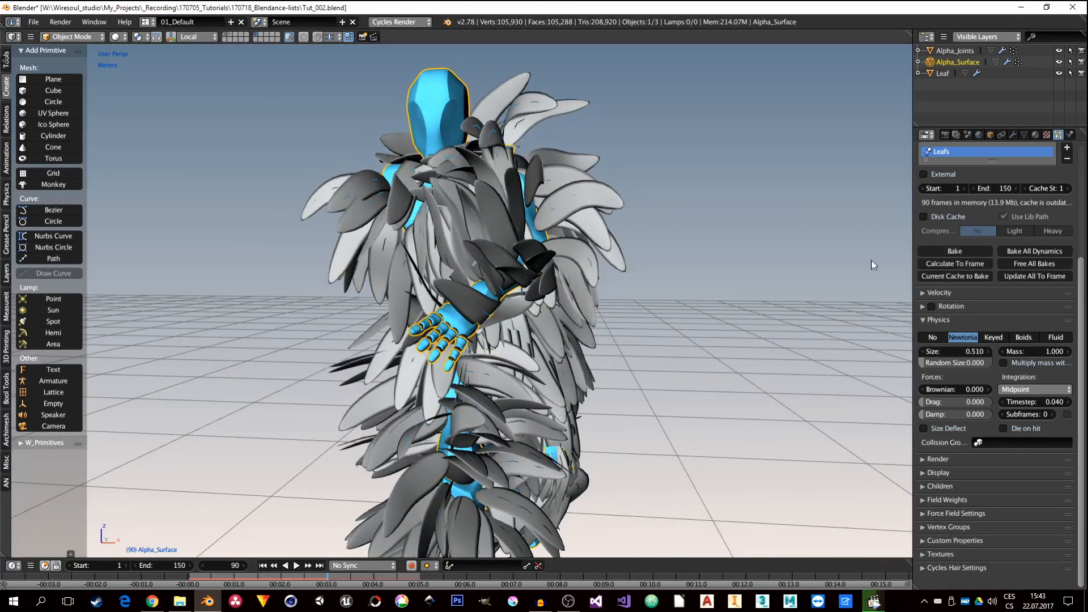
# Return to the first frame and play the dance animation to check how the leaves move.
pyautogui.click(263, 566)
pyautogui.scroll(-4, 416, 416)
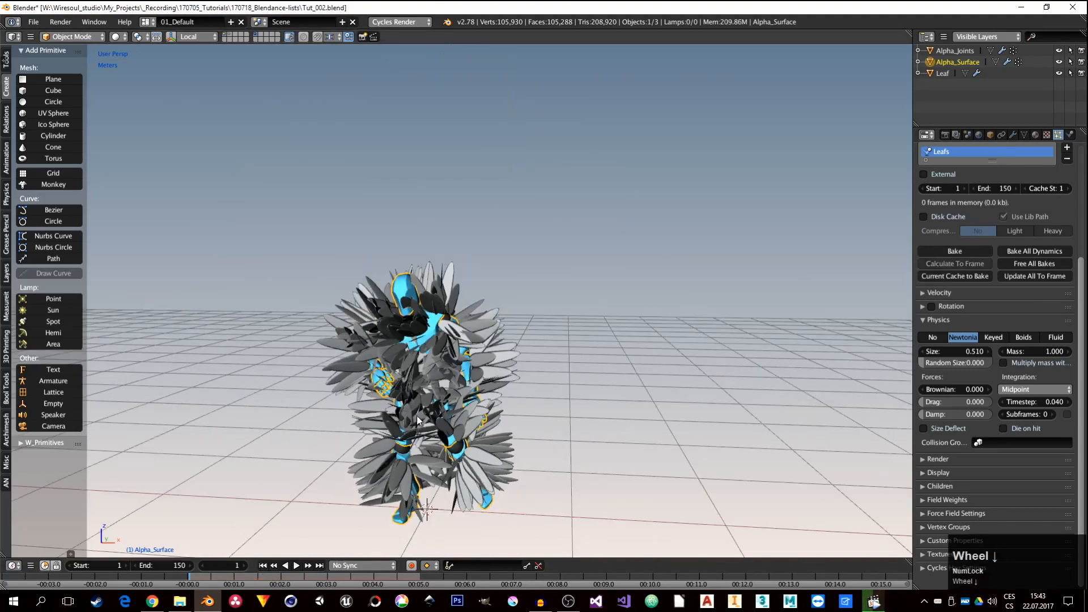
pyautogui.moveTo(417, 416); pyautogui.dragTo(462, 419, button='middle')
pyautogui.click(297, 566)
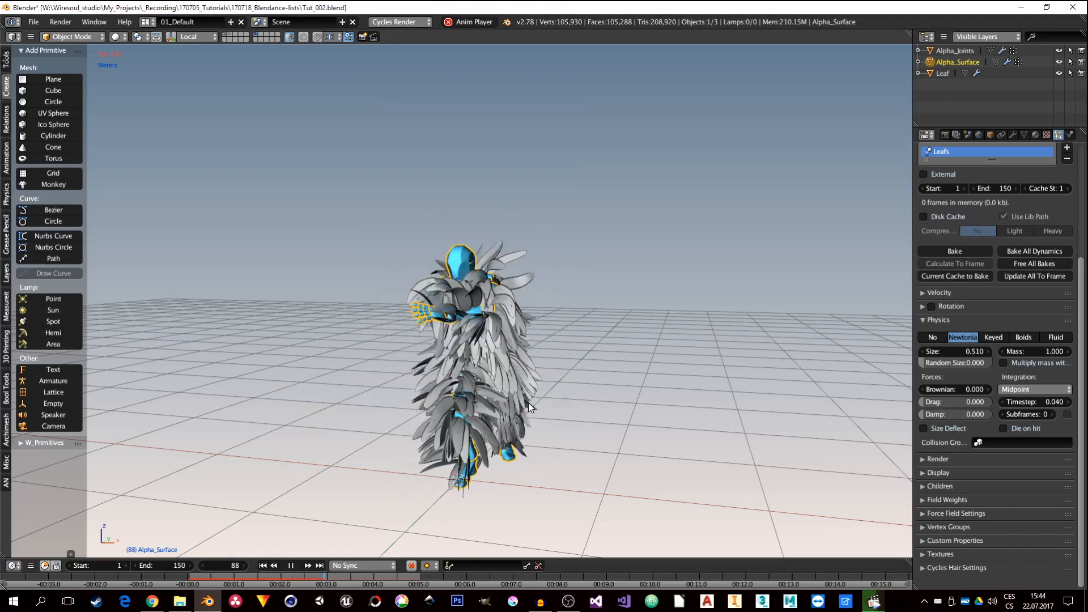
pyautogui.click(291, 565)
# Select the leaf object on the character and inspect its instances up close.
pyautogui.moveTo(457, 424); pyautogui.dragTo(508, 417, button='middle')
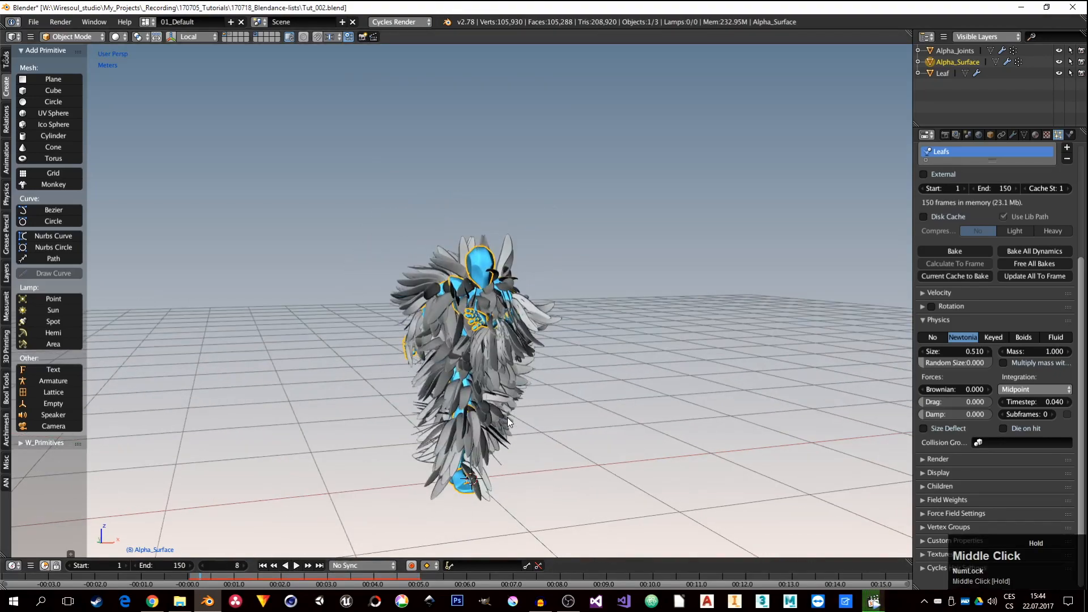
pyautogui.scroll(4, 491, 331)
pyautogui.moveTo(503, 369); pyautogui.dragTo(539, 278, button='middle')
pyautogui.click(540, 277)
pyautogui.moveTo(535, 354); pyautogui.dragTo(558, 376, button='middle')
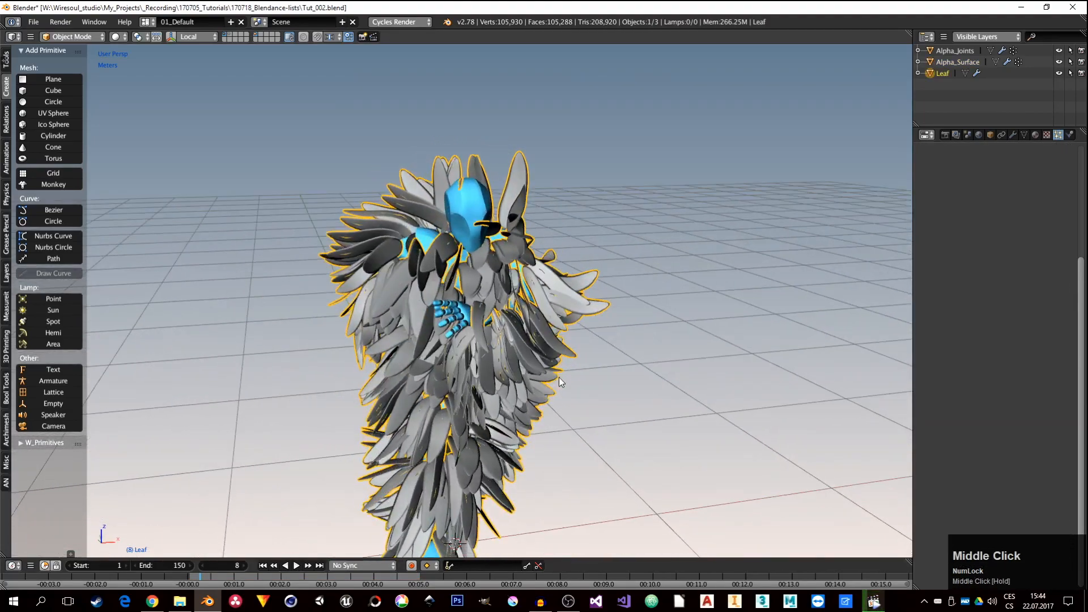
# View the reference clip of the finished green leaf-covered dancer and return to the Blender scene.
pyautogui.click(874, 601)
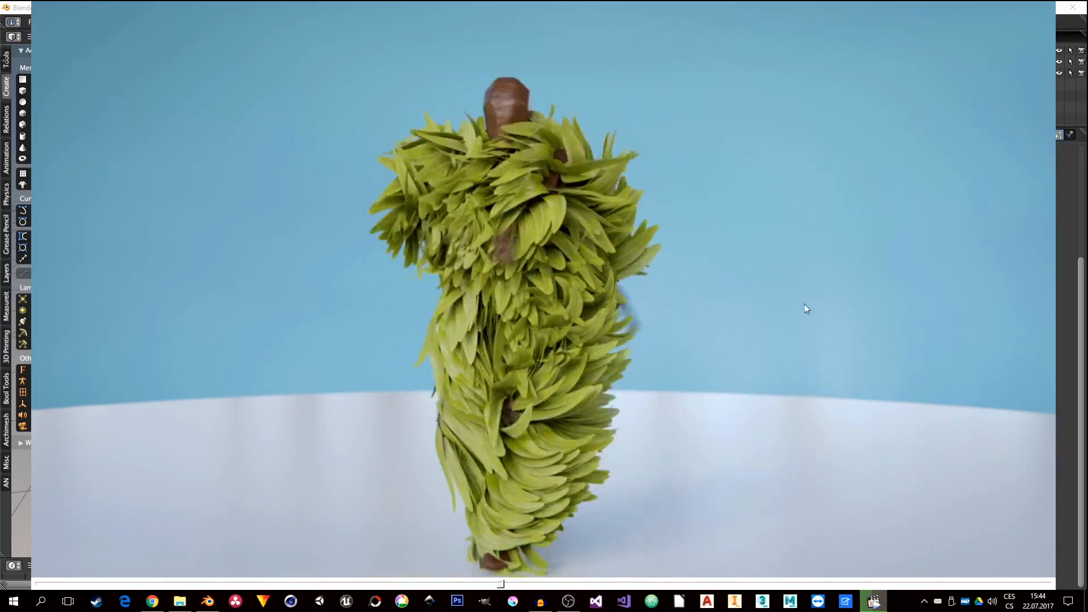
pyautogui.click(801, 307)
pyautogui.middleClick(472, 343)
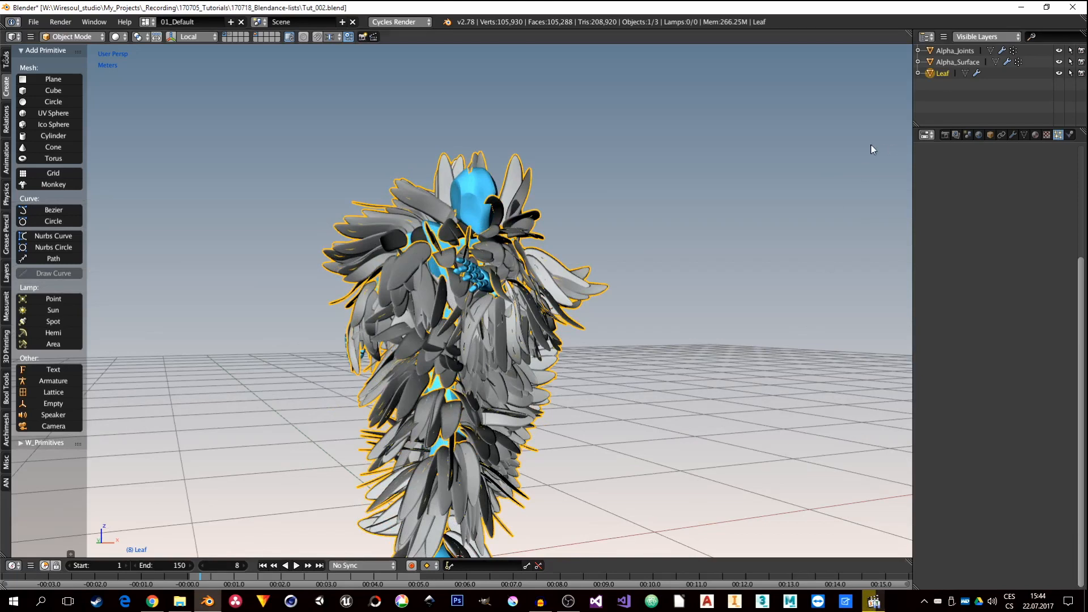
# Try the X axis in the leaf's Particle Instance modifier for comparison, and return the instance axis to Z.
pyautogui.click(976, 98)
pyautogui.click(1013, 136)
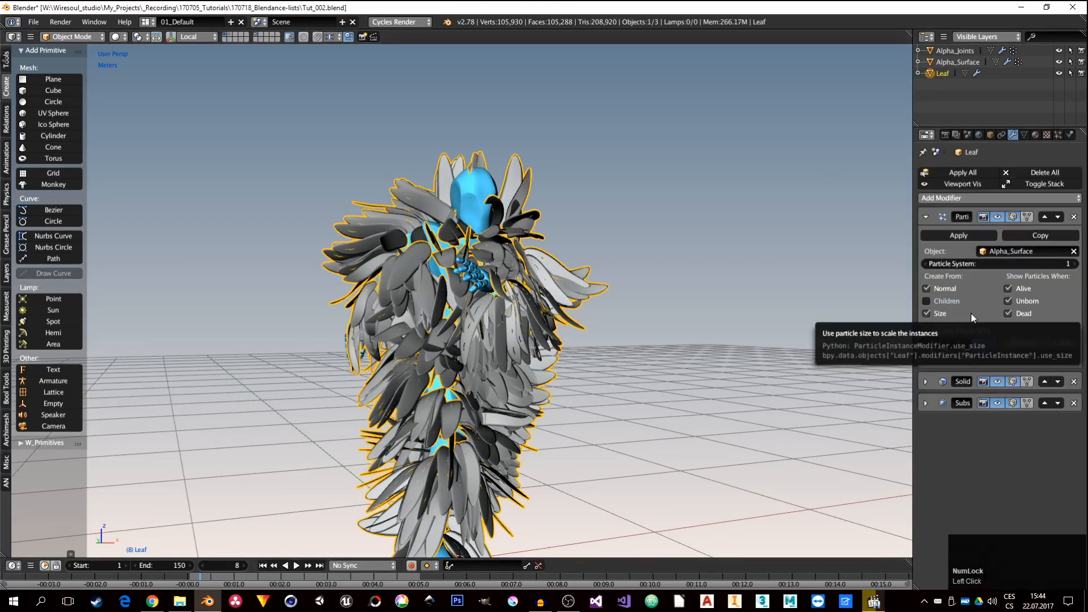
pyautogui.moveTo(440, 387); pyautogui.dragTo(378, 396, button='middle')
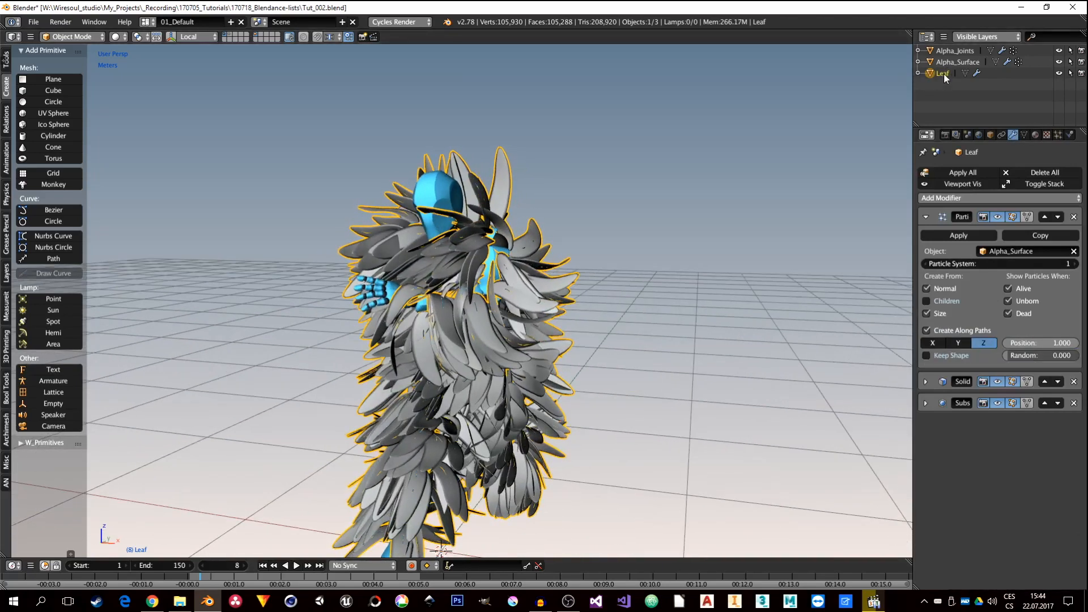
pyautogui.moveTo(460, 357); pyautogui.dragTo(480, 240, button='middle')
pyautogui.moveTo(514, 479); pyautogui.dragTo(551, 517, button='middle')
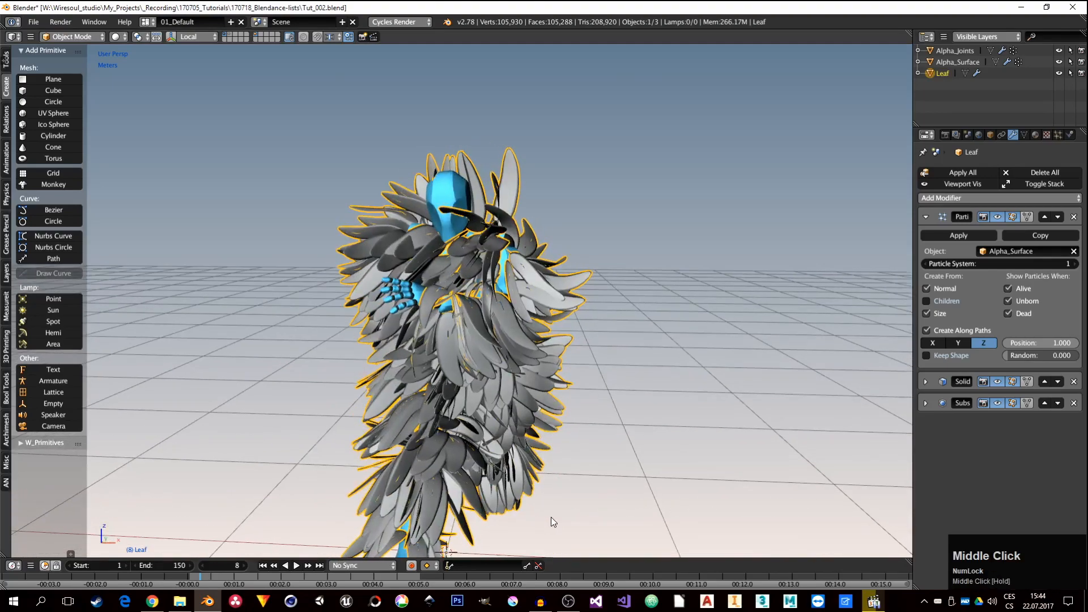
pyautogui.click(958, 343)
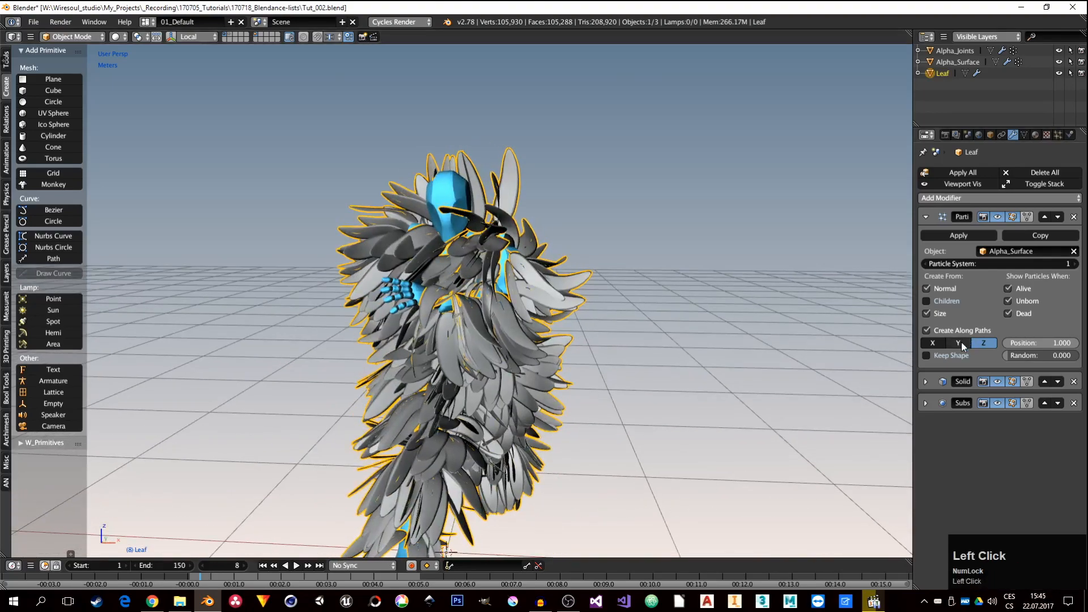
pyautogui.moveTo(558, 411); pyautogui.dragTo(662, 400, button='middle')
pyautogui.click(945, 343)
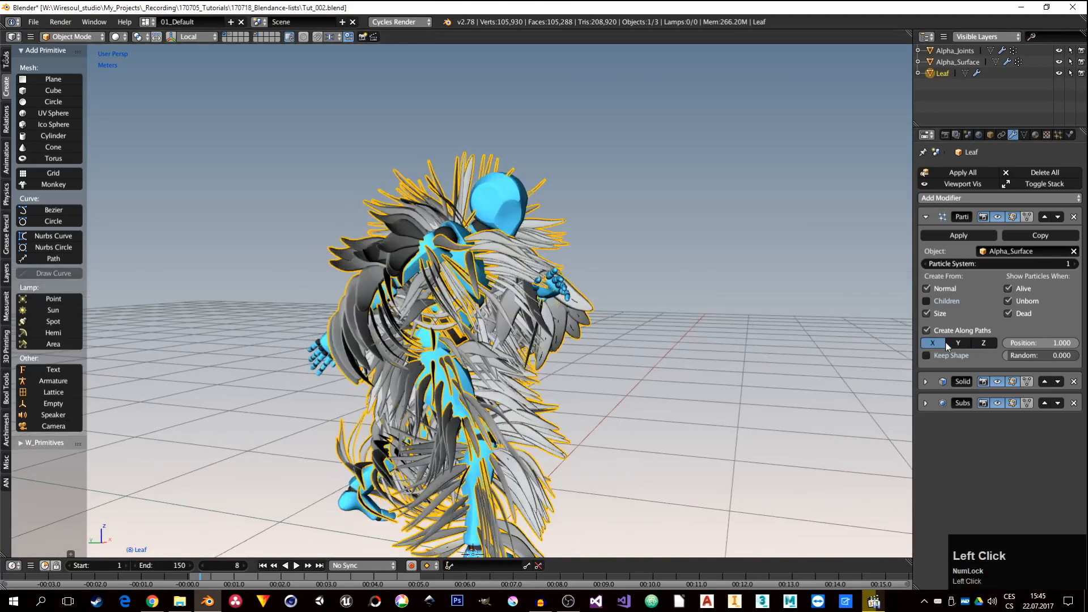
pyautogui.click(968, 345)
pyautogui.click(976, 346)
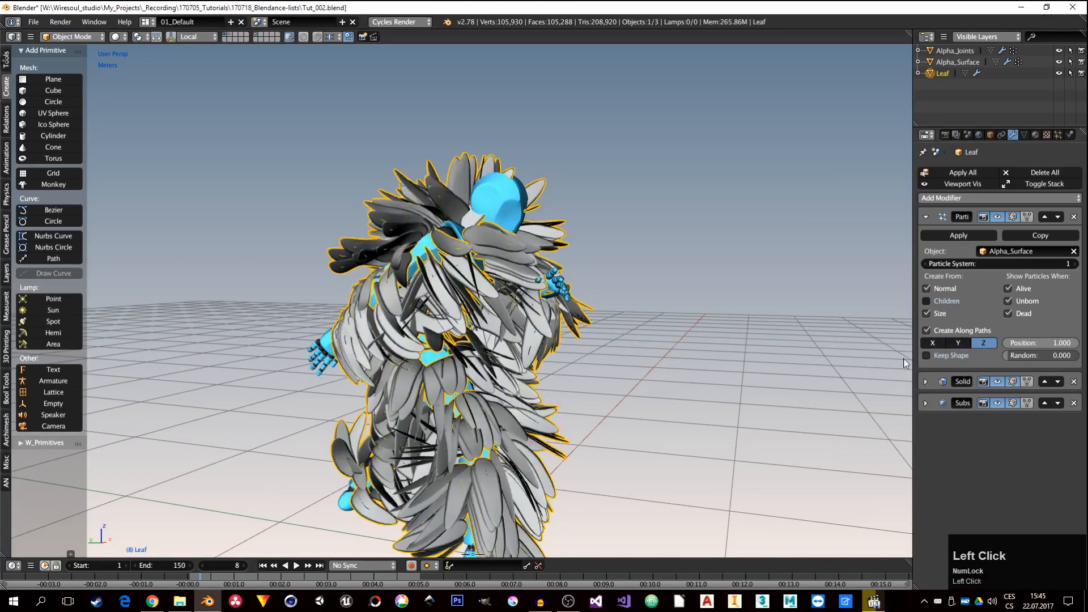
# Examine the leaf coverage and orientation on the character from the front, the side and above.
pyautogui.moveTo(575, 417); pyautogui.dragTo(498, 311, button='middle')
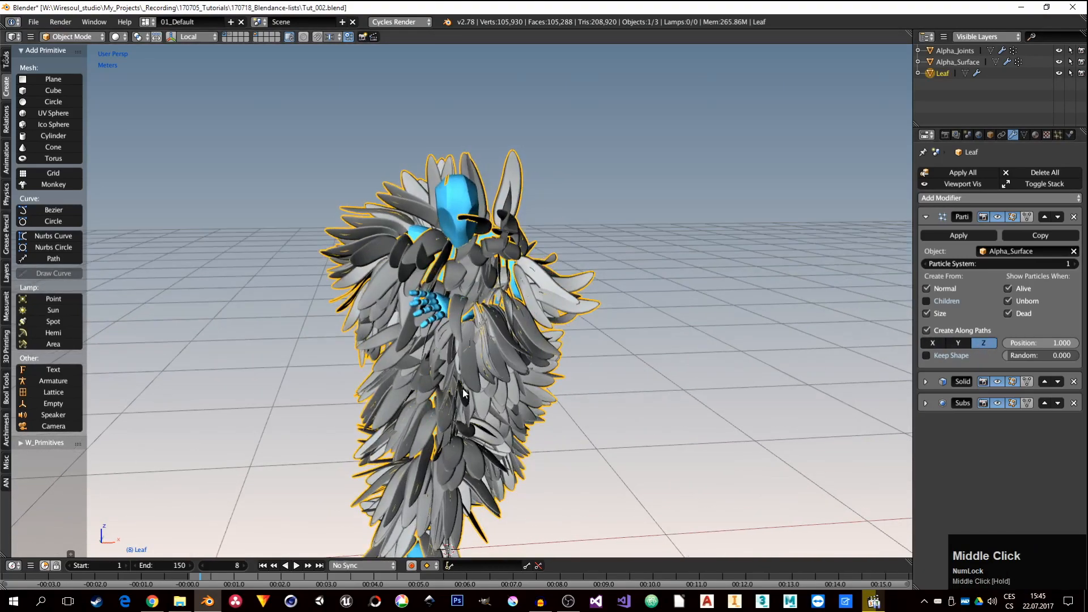
pyautogui.moveTo(462, 389); pyautogui.dragTo(514, 407, button='middle')
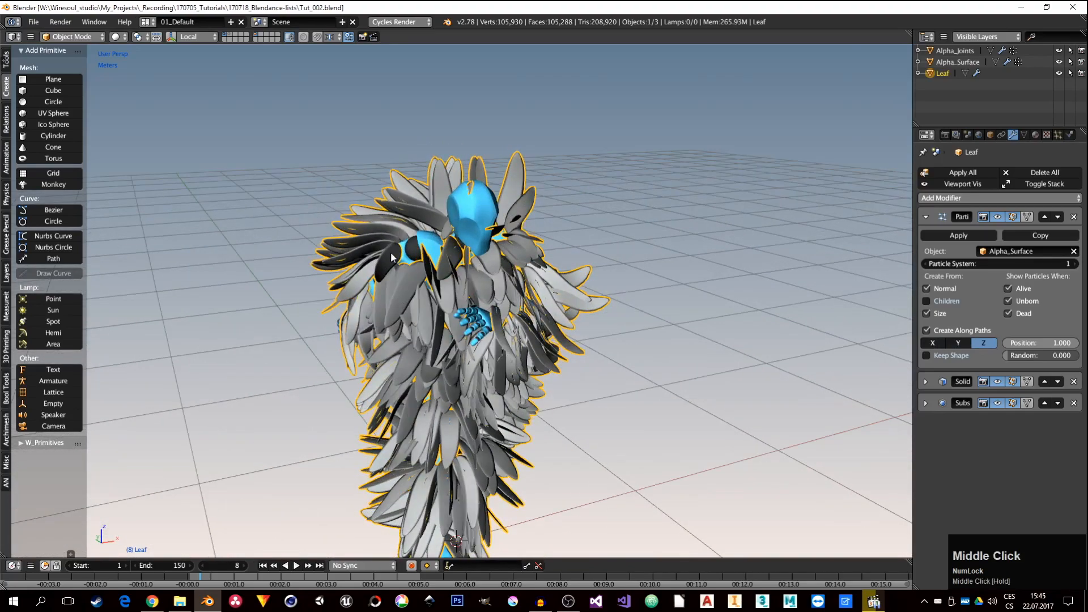
pyautogui.moveTo(583, 451); pyautogui.dragTo(561, 430, button='middle')
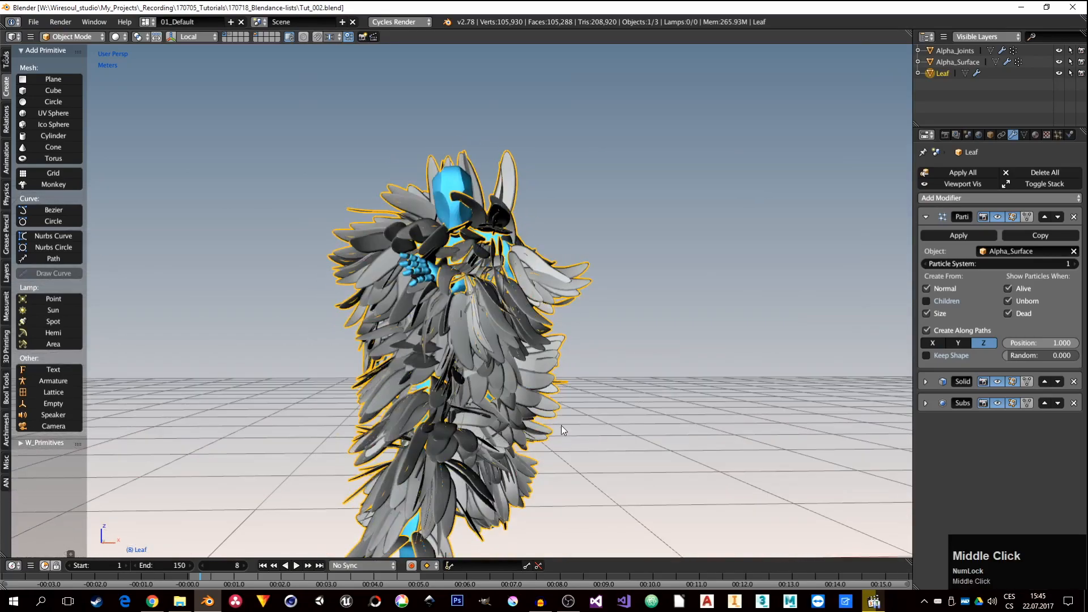
pyautogui.moveTo(444, 391); pyautogui.dragTo(499, 407, button='middle')
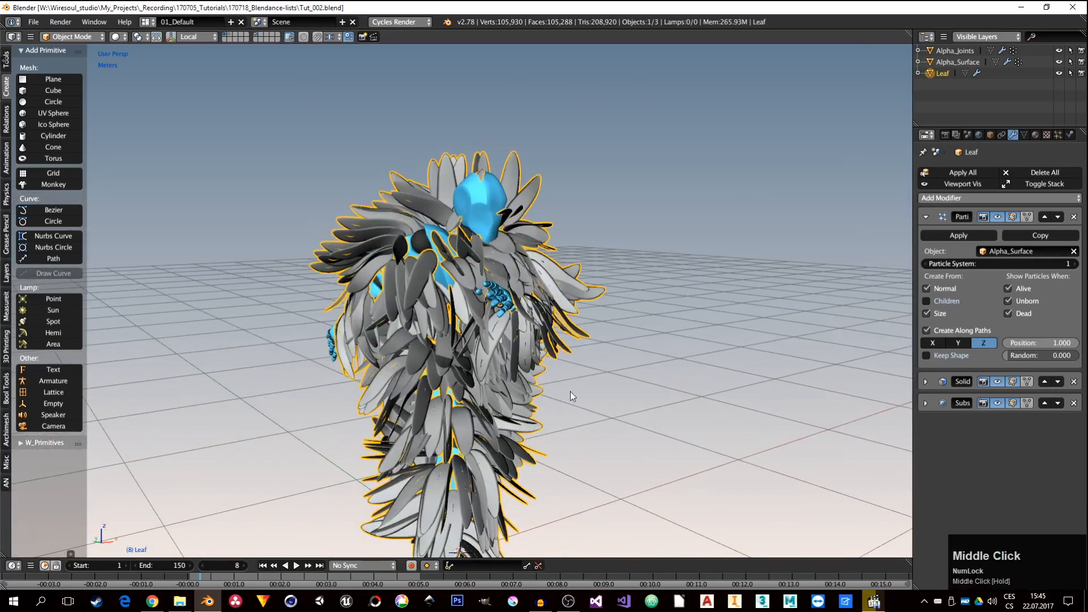
pyautogui.scroll(-2, 573, 391)
pyautogui.scroll(4, 492, 477)
pyautogui.moveTo(492, 478); pyautogui.dragTo(532, 437, button='middle')
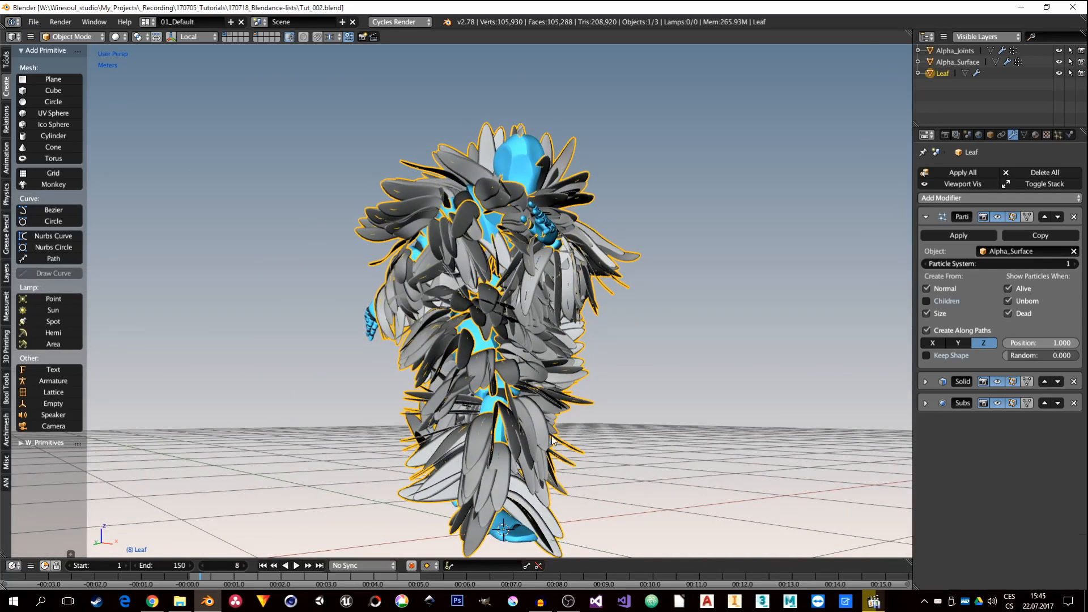
pyautogui.moveTo(512, 341); pyautogui.dragTo(472, 348, button='middle')
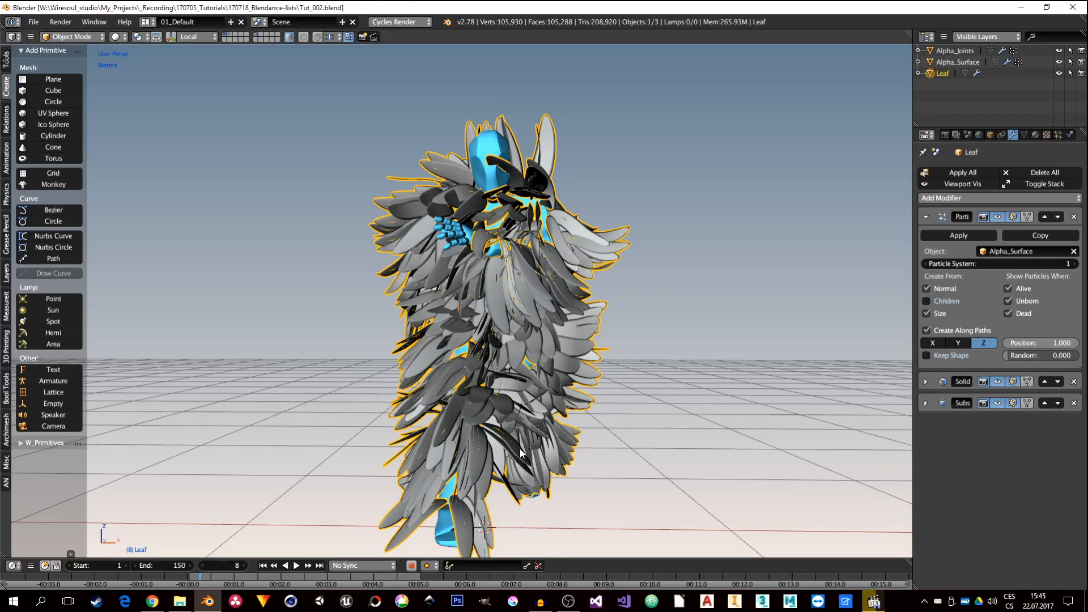
pyautogui.moveTo(521, 474); pyautogui.dragTo(523, 434, button='middle')
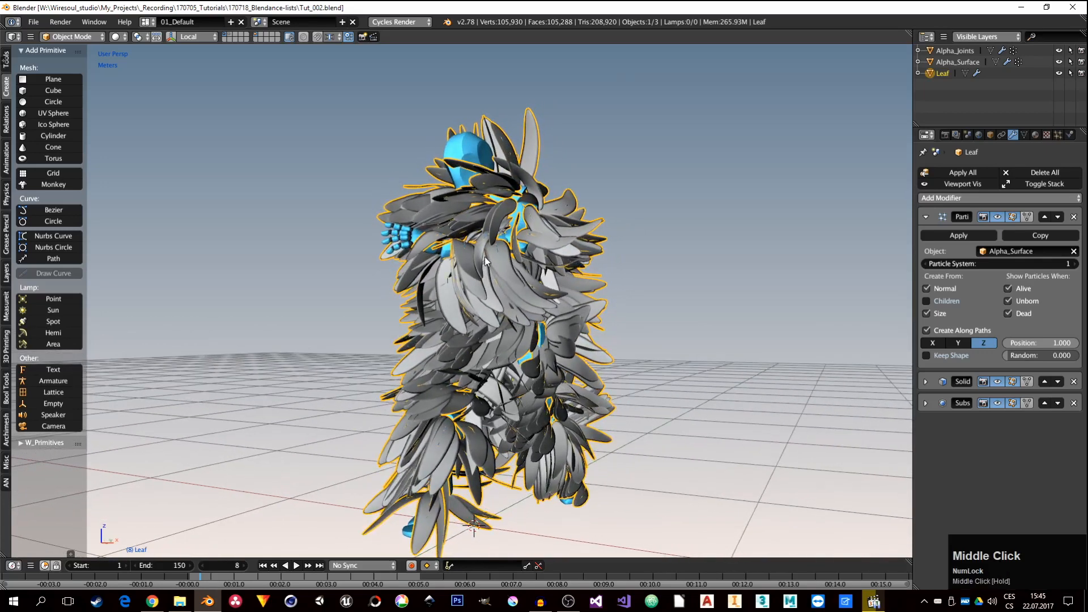
# Reopen the recent file Tut_002.blend.
pyautogui.click(35, 22)
pyautogui.moveTo(94, 57)
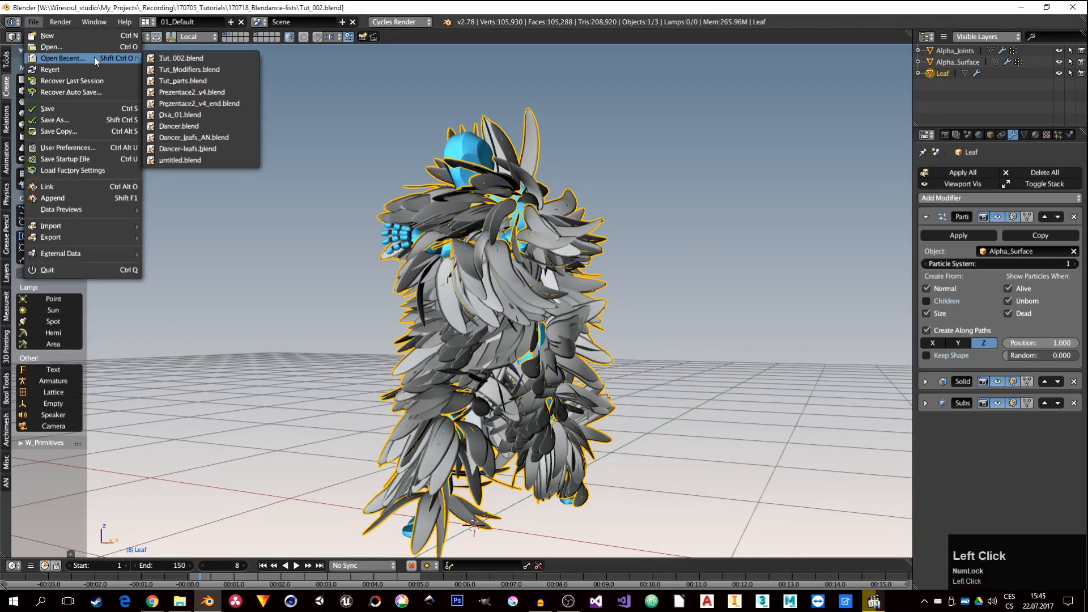
pyautogui.click(188, 58)
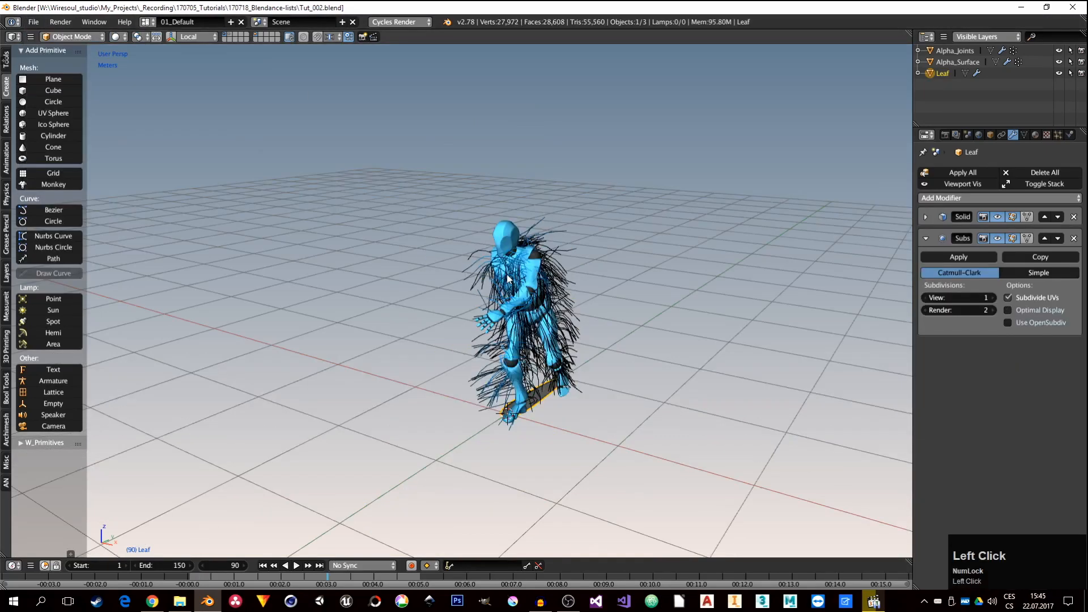
# Play the dance animation to check the hair strands' motion on the character, and stop playback.
pyautogui.moveTo(510, 281); pyautogui.dragTo(567, 311, button='middle')
pyautogui.scroll(3, 579, 324)
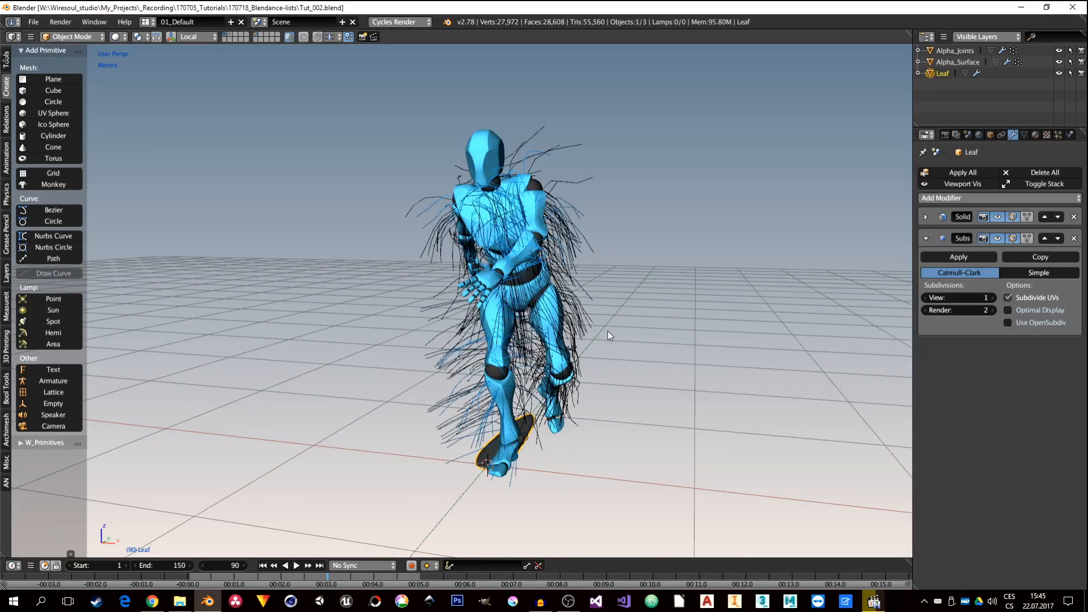
pyautogui.keyDown('shift'); pyautogui.moveTo(607, 331); pyautogui.dragTo(519, 363, button='middle'); pyautogui.keyUp('shift')
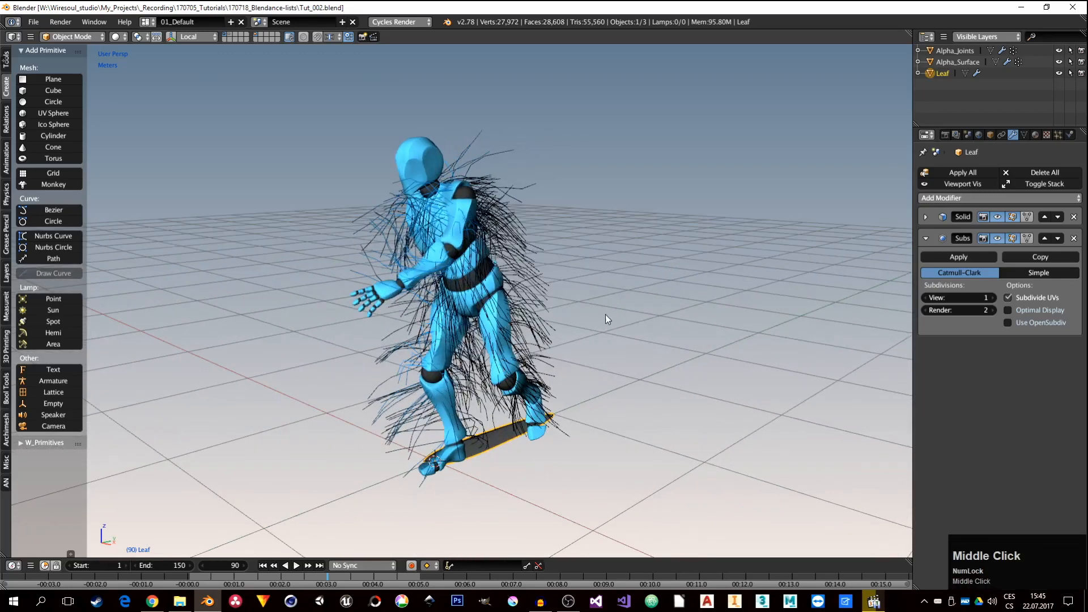
pyautogui.keyDown('shift'); pyautogui.moveTo(528, 358); pyautogui.dragTo(535, 346, button='middle'); pyautogui.keyUp('shift')
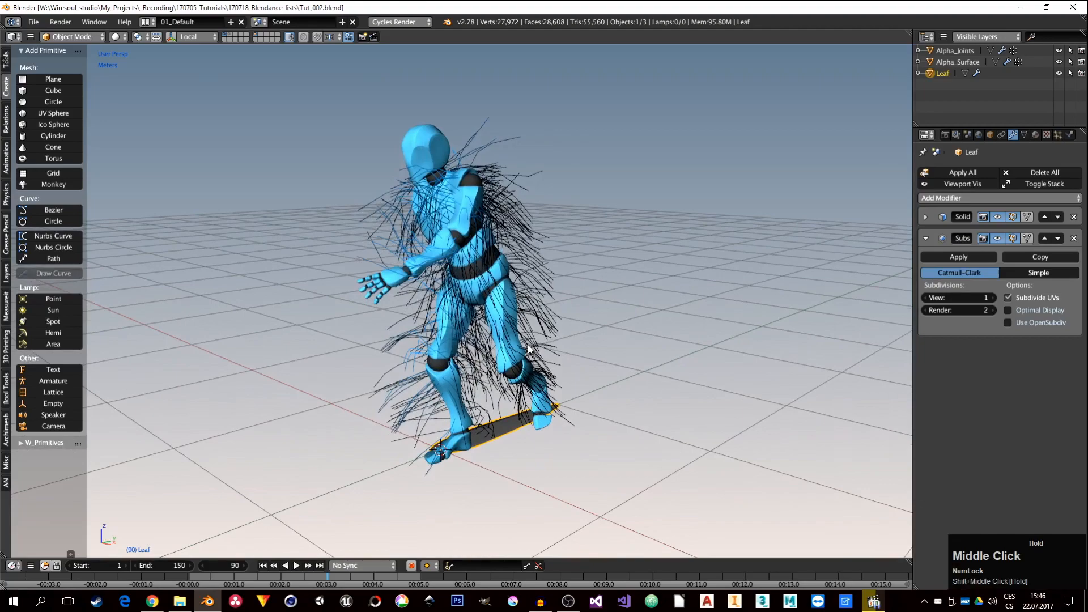
pyautogui.click(298, 566)
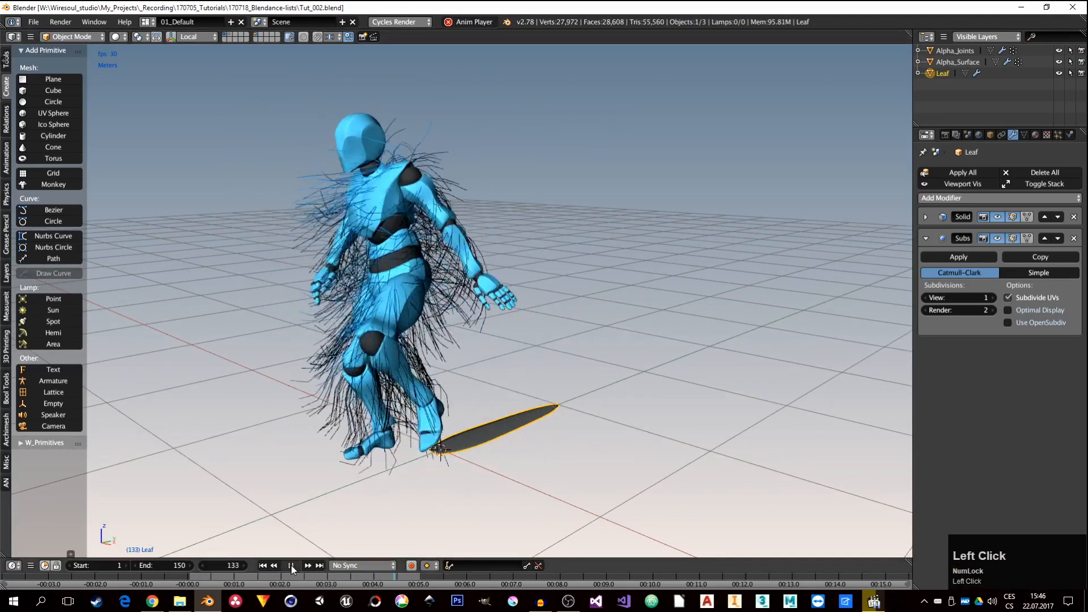
pyautogui.click(291, 565)
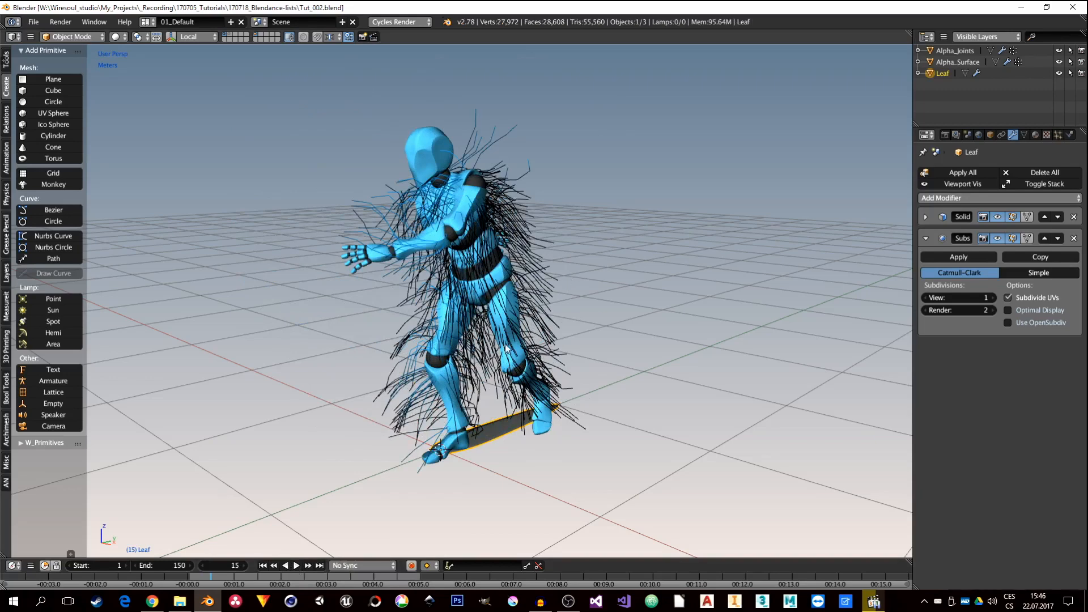
# Add a Bezier curve to the scene and rename it Curve.
pyautogui.keyDown('shift'); pyautogui.moveTo(476, 380); pyautogui.dragTo(487, 365, button='middle'); pyautogui.keyUp('shift')
pyautogui.hotkey('shift', 'a')
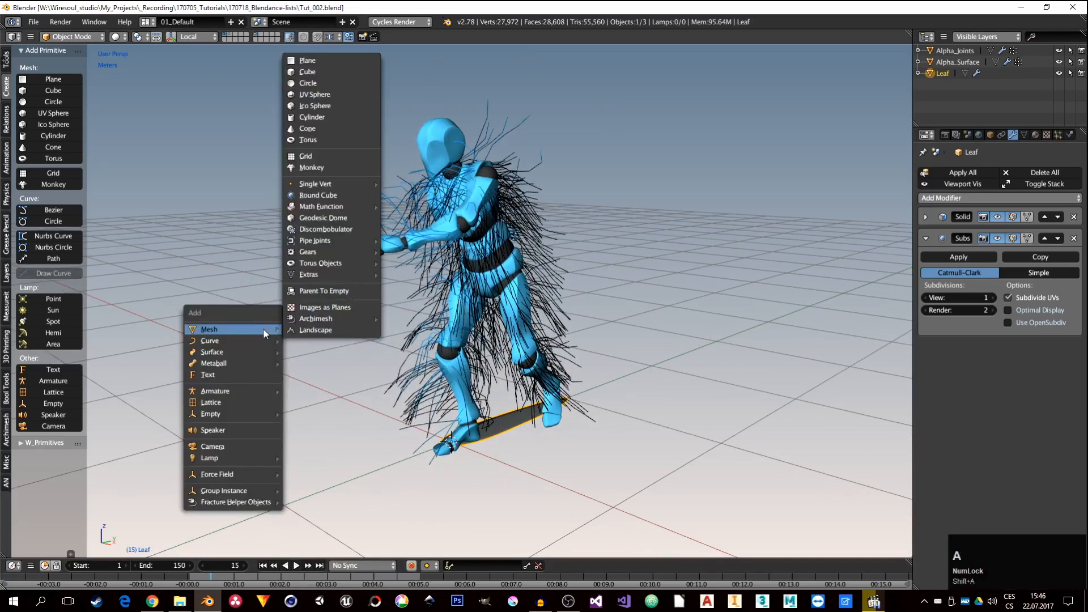
pyautogui.moveTo(259, 342)
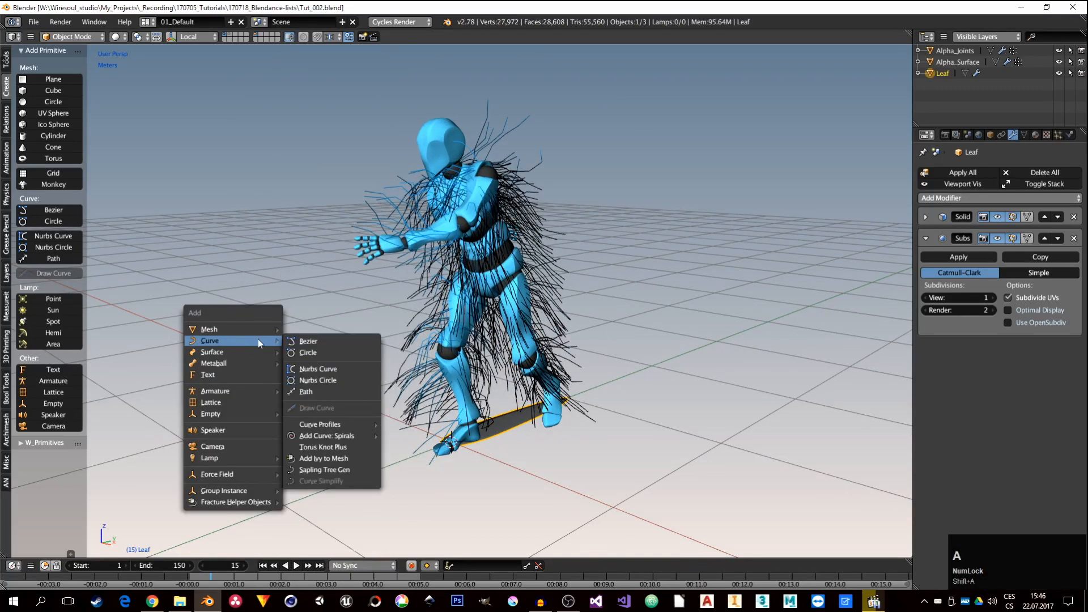
pyautogui.click(318, 339)
pyautogui.moveTo(375, 369); pyautogui.dragTo(400, 362, button='middle')
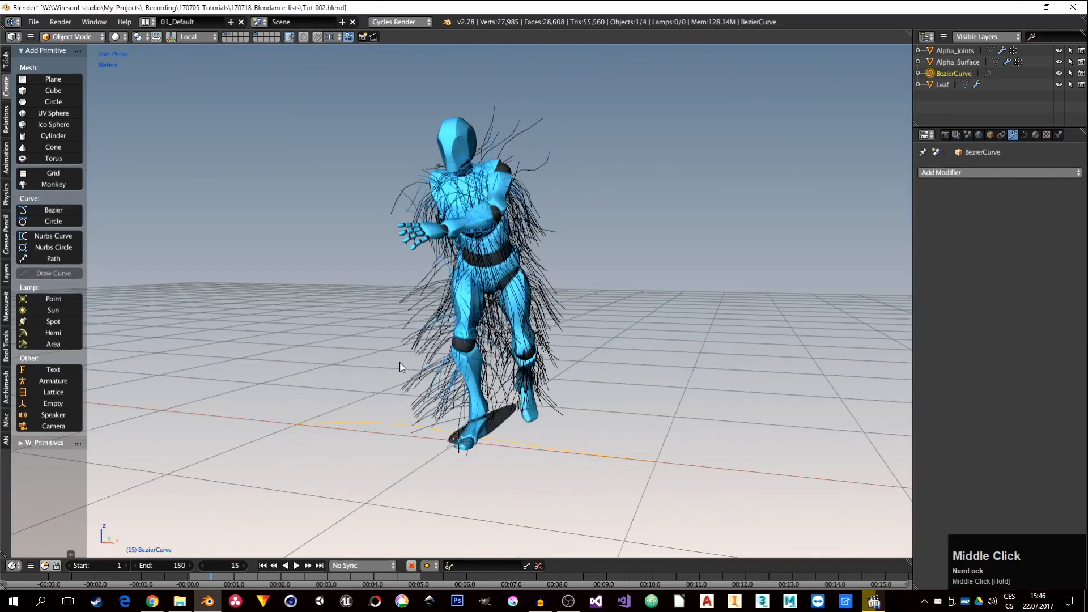
pyautogui.doubleClick(950, 74)
pyautogui.write('C')
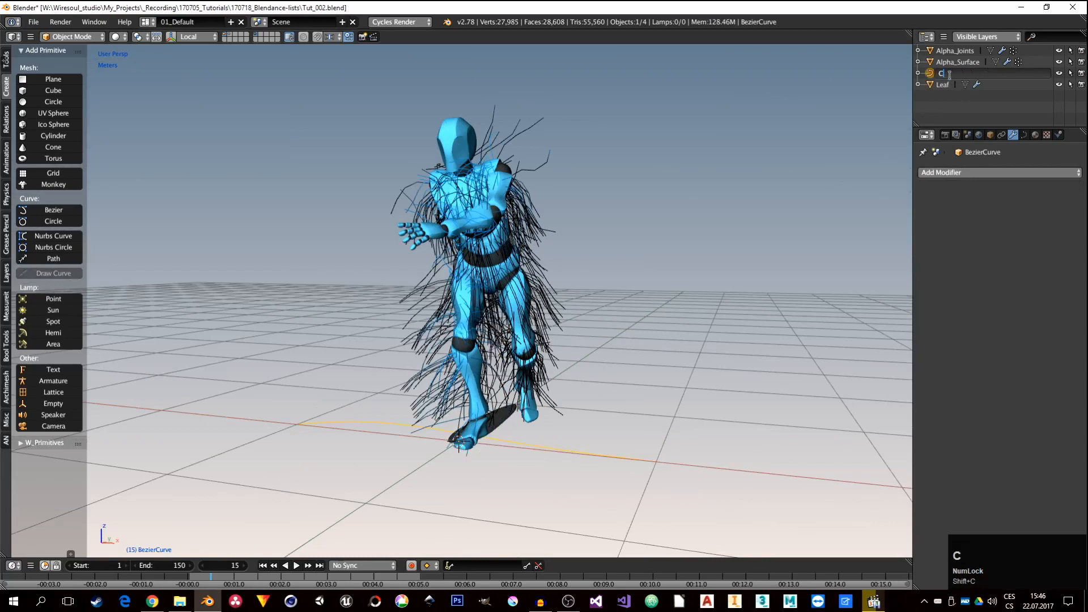
pyautogui.write('urve')
pyautogui.press('Return')
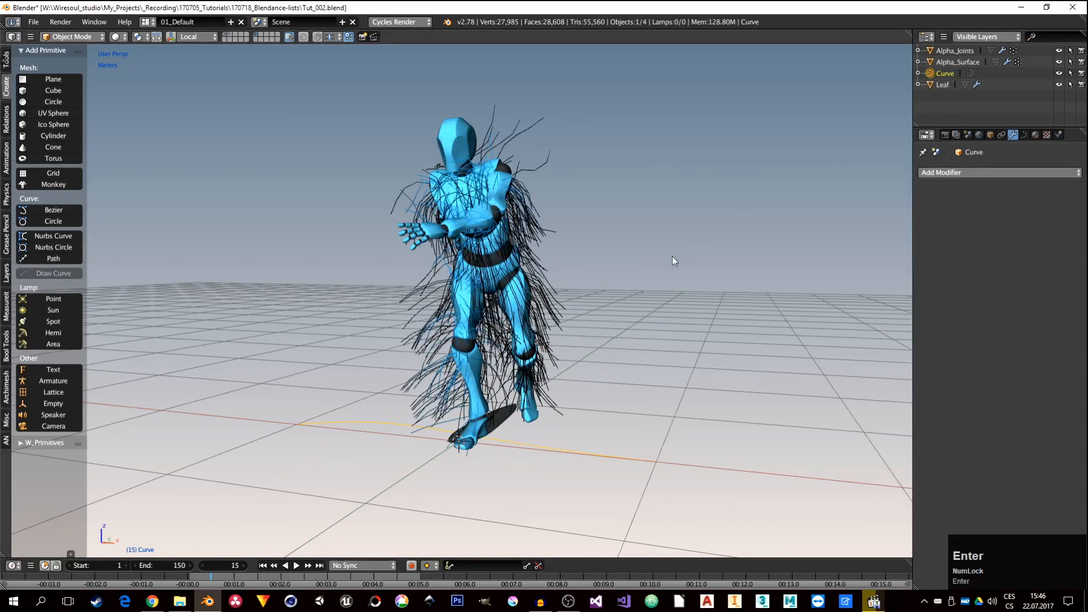
# Switch to the 02_Nodes screen layout and create an Animation Nodes tree named Leafs.
pyautogui.moveTo(507, 418); pyautogui.dragTo(491, 439, button='middle')
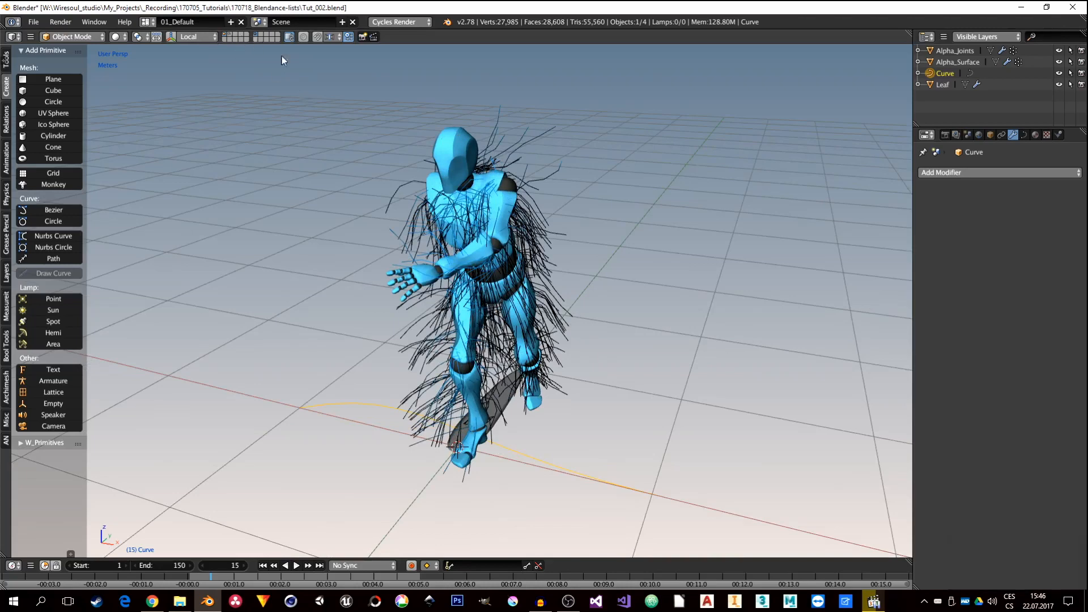
pyautogui.hotkey('ctrl', 'Right')
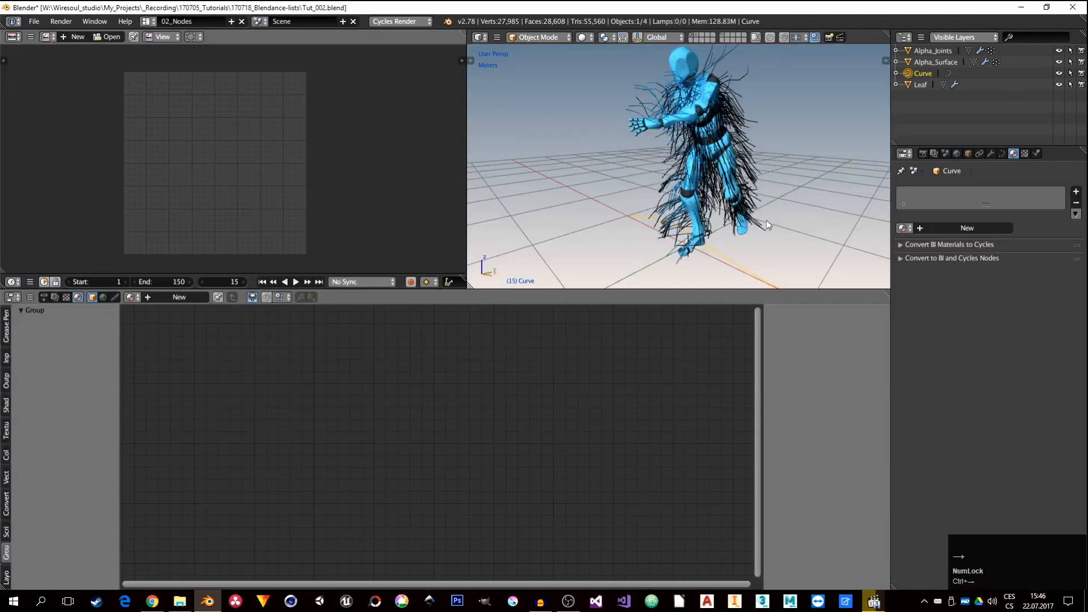
pyautogui.click(44, 298)
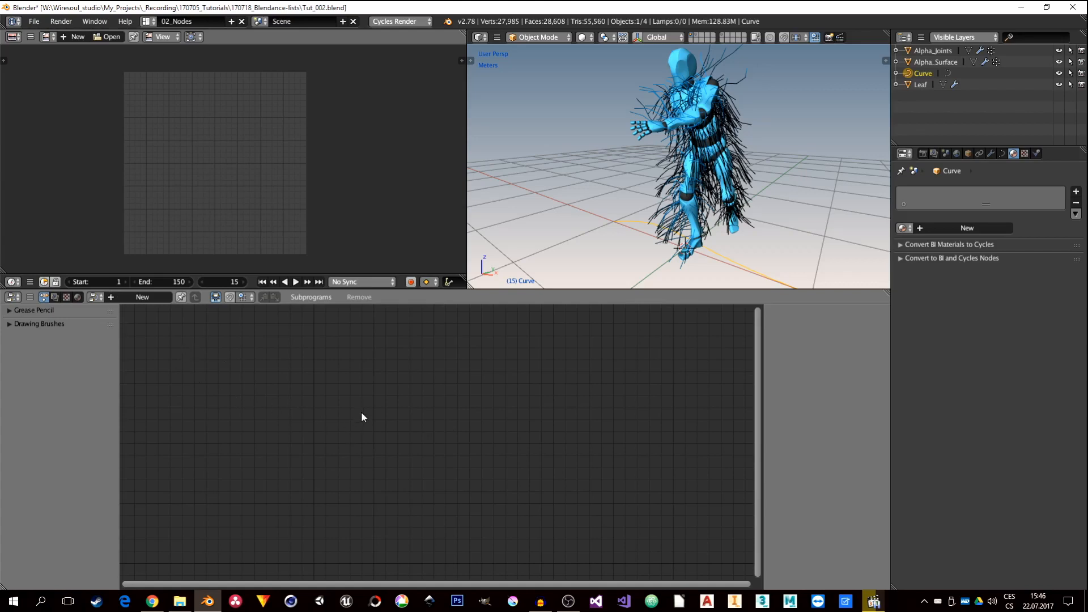
pyautogui.click(137, 297)
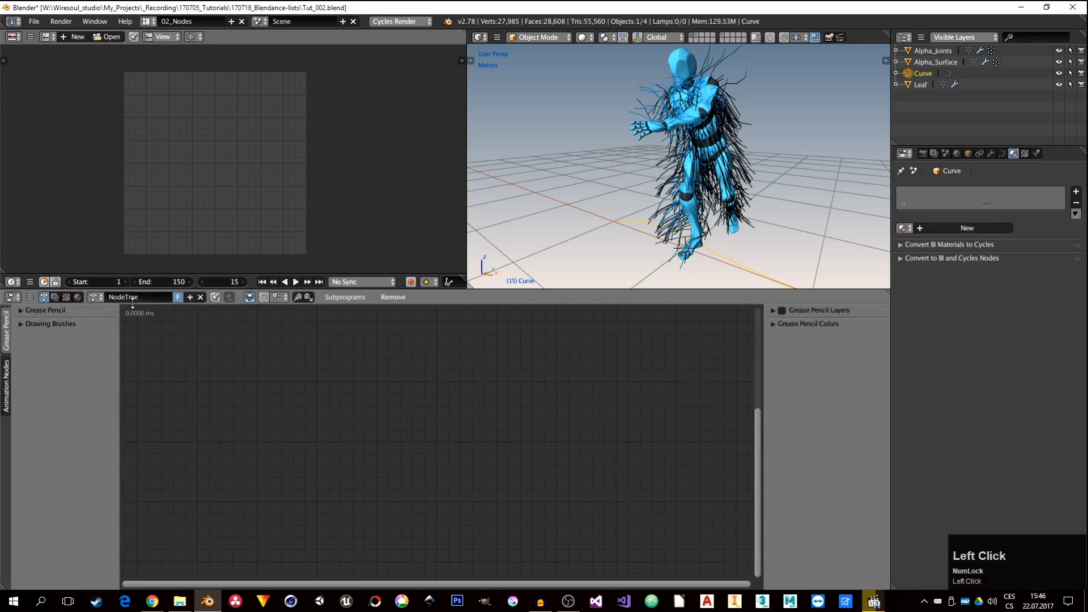
pyautogui.click(151, 296)
pyautogui.write('Leafs')
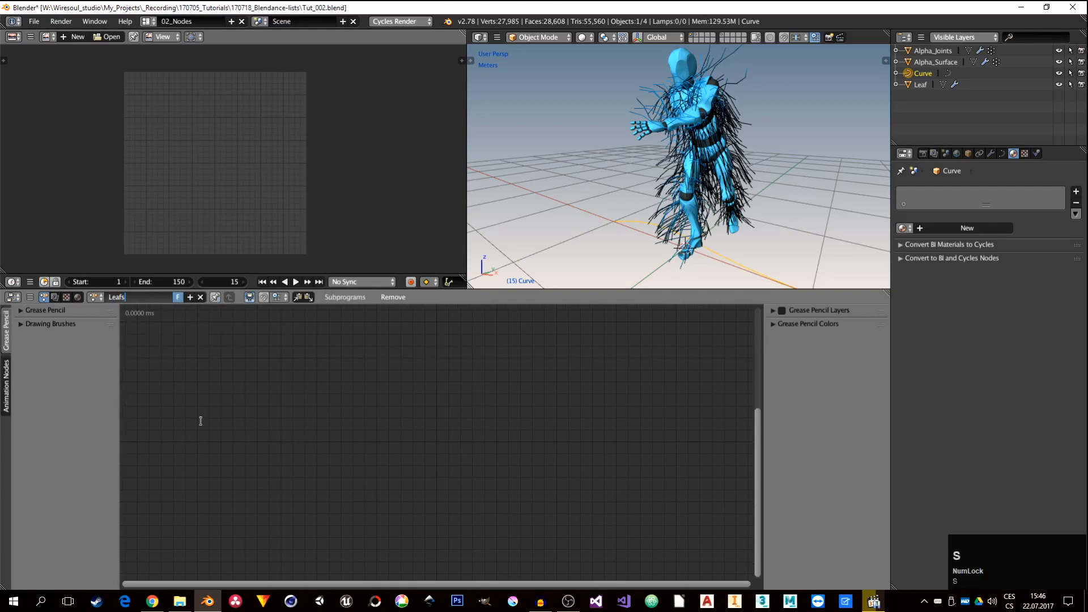
pyautogui.press('Return')
# Set the Leafs tree's auto execution to run on tree, frame and property changes instead of always.
pyautogui.click(6, 386)
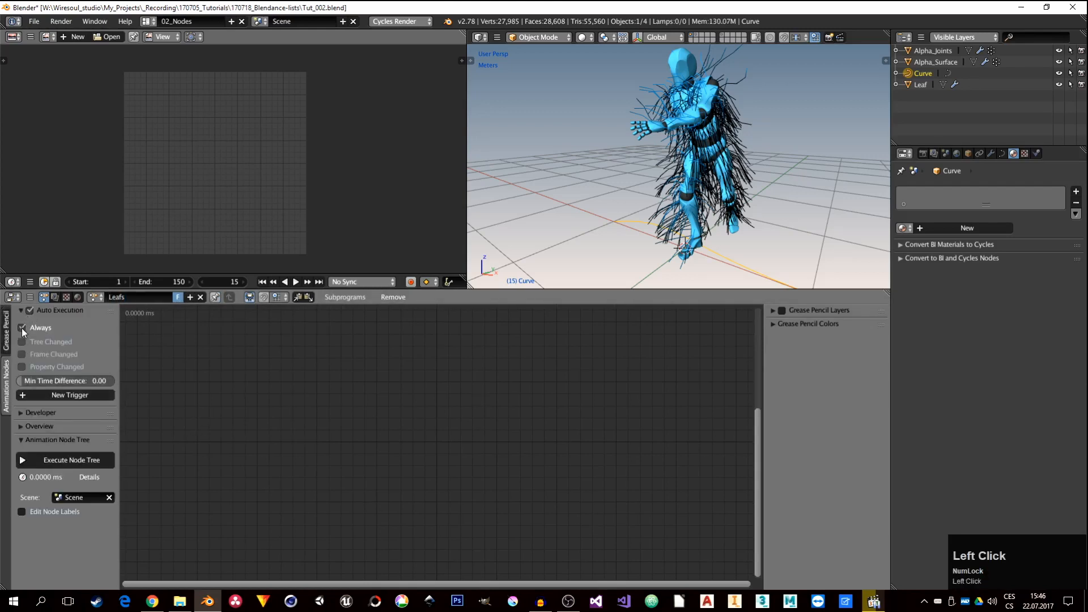
pyautogui.click(21, 328)
pyautogui.moveTo(22, 344); pyautogui.dragTo(21, 367)
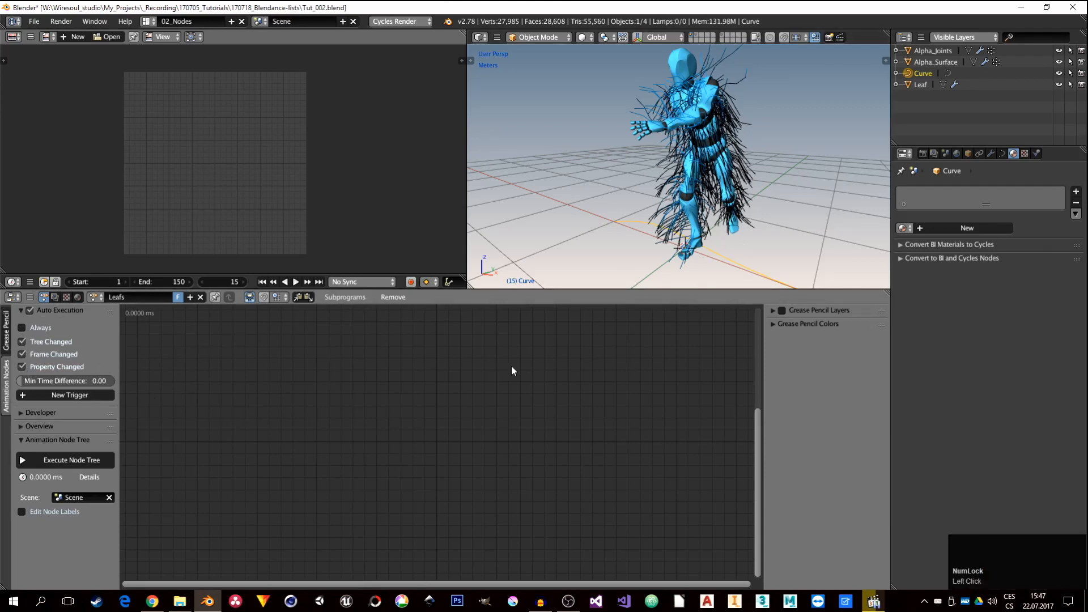
# Add a Hair Data node for particle systems to the Leafs node tree, keeping the Poly spline type.
pyautogui.moveTo(696, 171); pyautogui.dragTo(702, 168, button='middle')
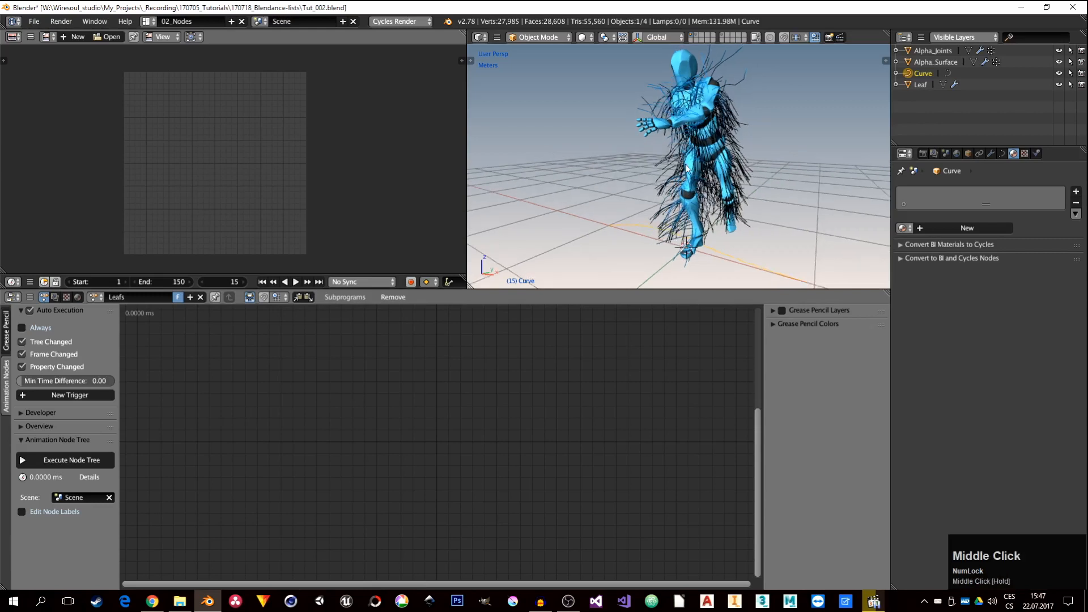
pyautogui.hotkey('shift', 'a')
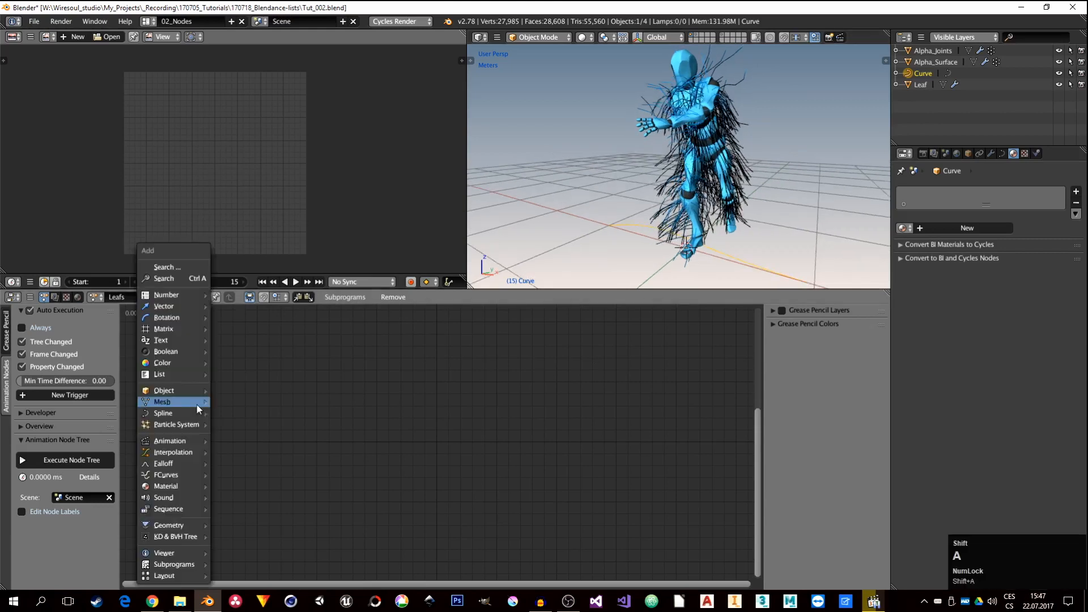
pyautogui.moveTo(172, 414)
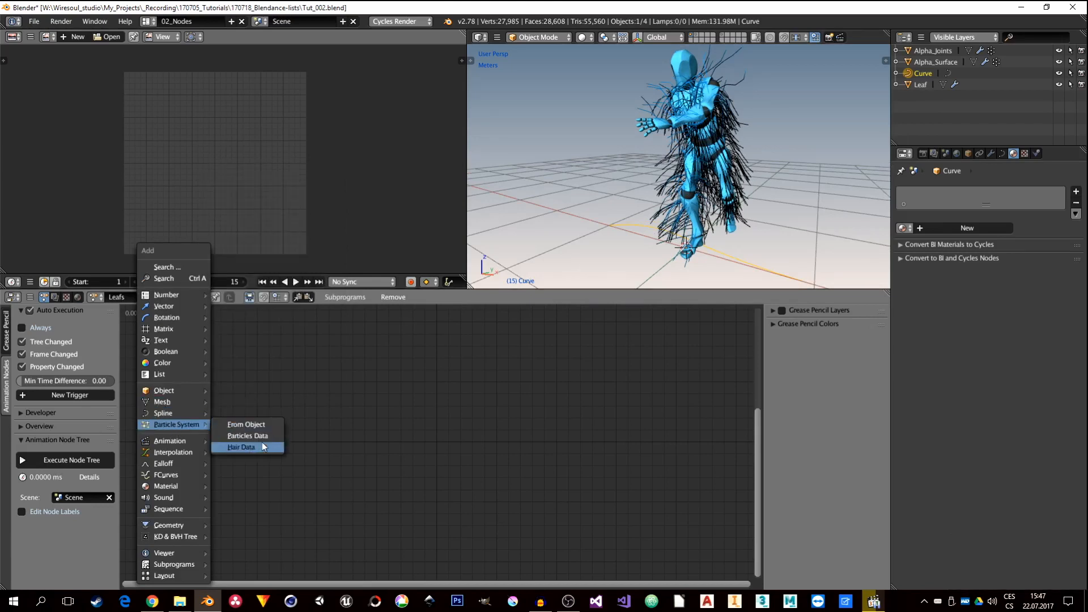
pyautogui.click(249, 449)
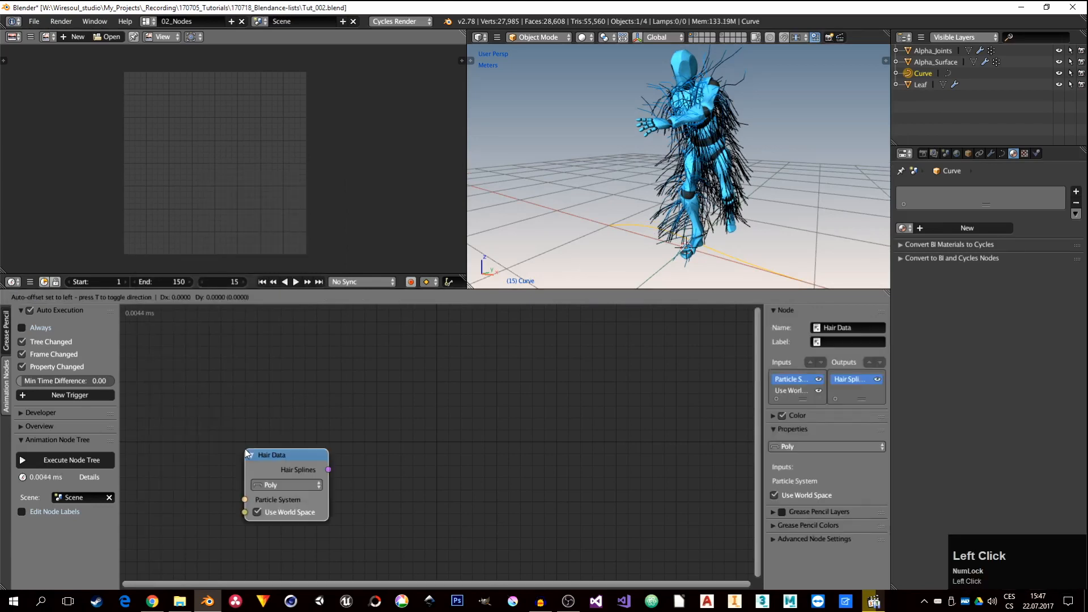
pyautogui.click(260, 383)
pyautogui.moveTo(261, 383); pyautogui.dragTo(286, 382, button='middle')
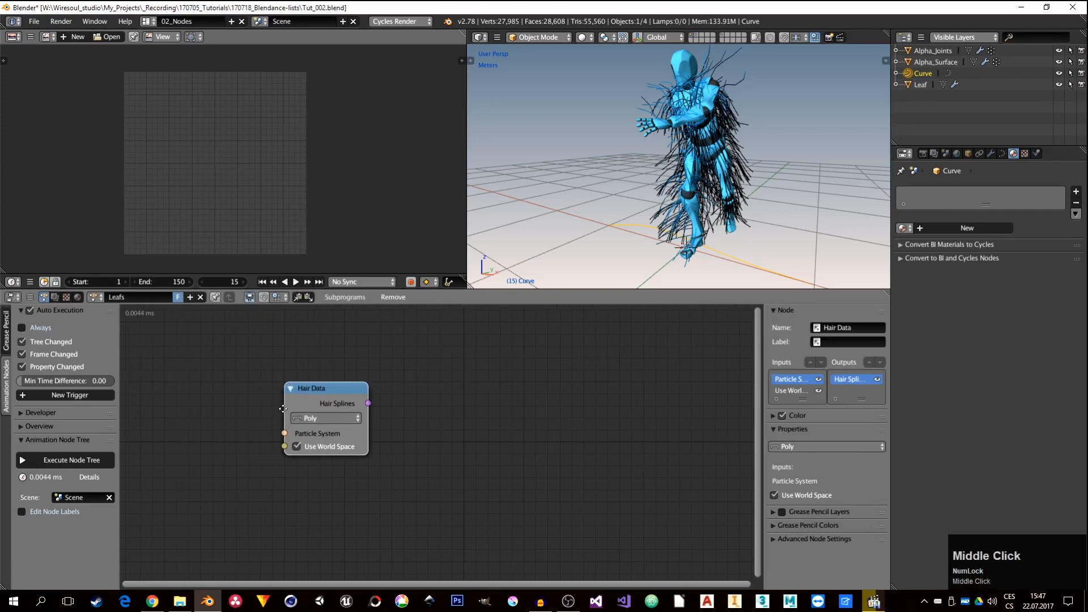
pyautogui.scroll(1, 285, 412)
pyautogui.scroll(2, 283, 408)
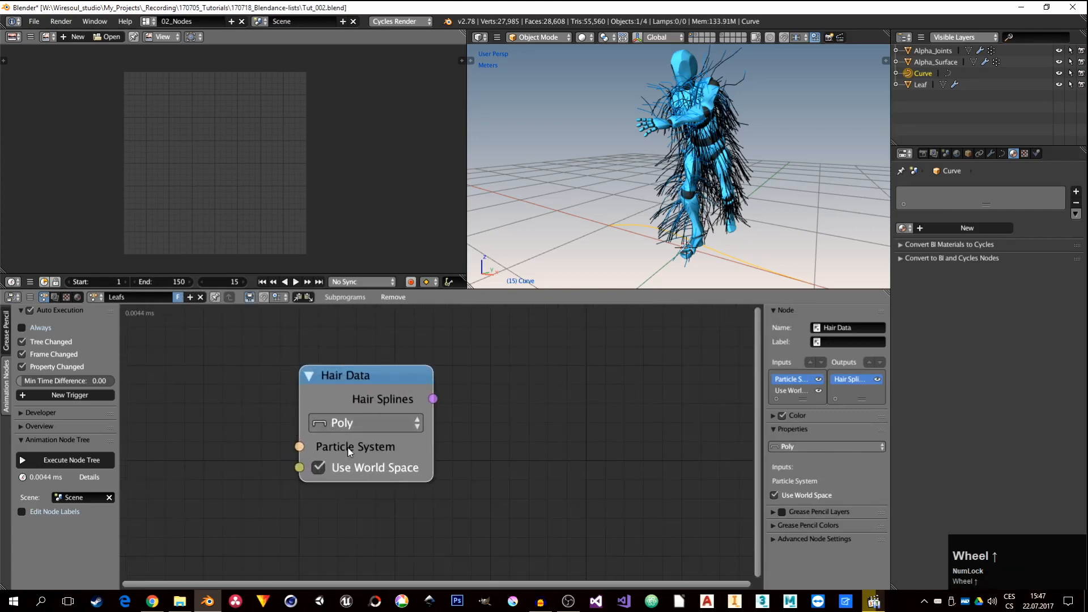
pyautogui.scroll(-1, 379, 470)
pyautogui.scroll(-1, 379, 470)
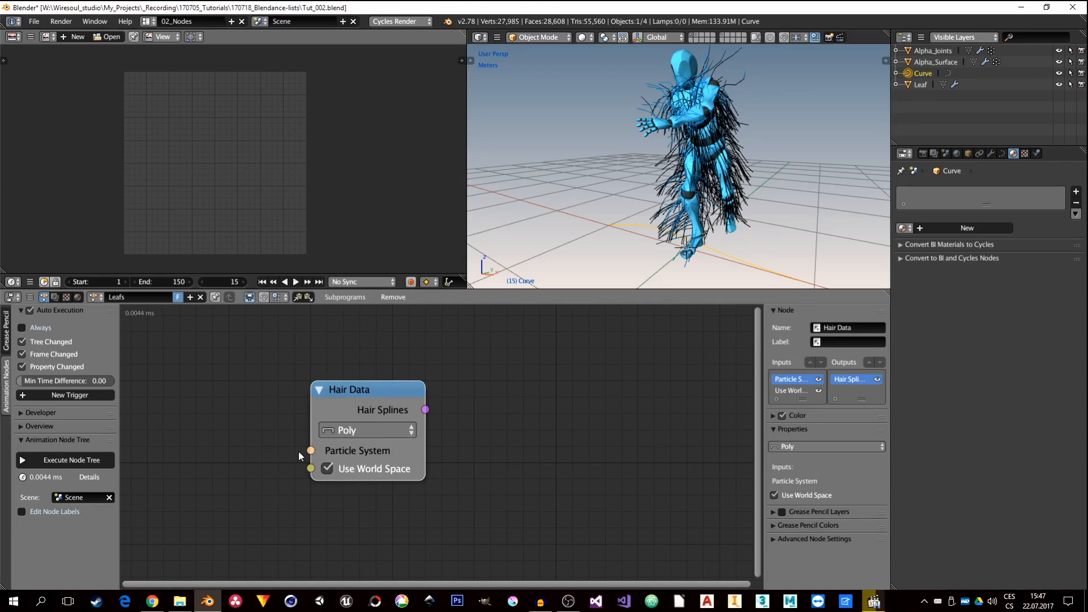
pyautogui.moveTo(309, 451); pyautogui.dragTo(232, 429)
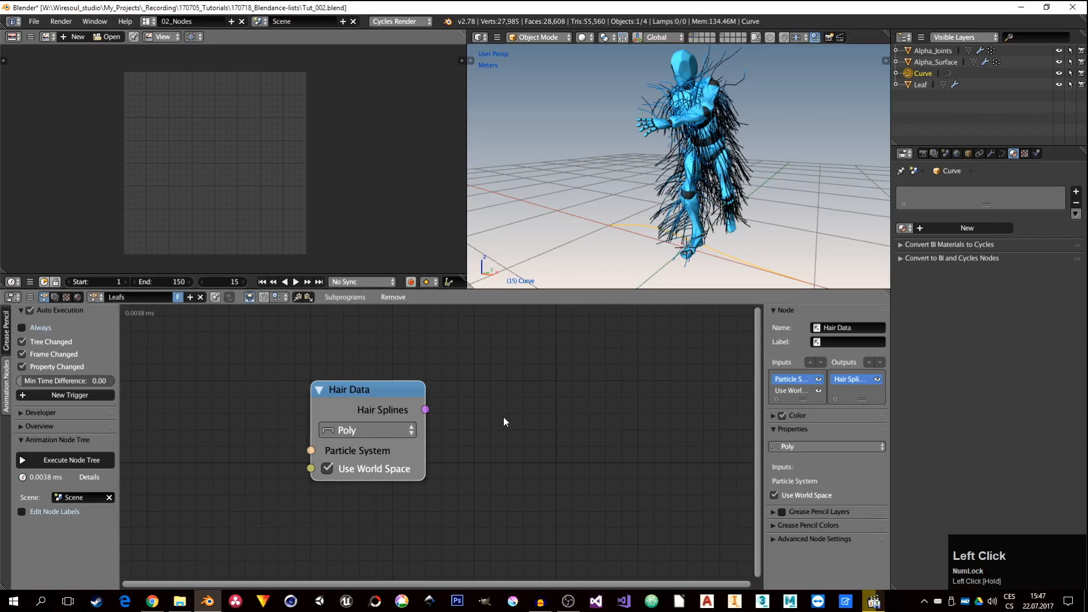
pyautogui.moveTo(425, 409); pyautogui.dragTo(577, 442)
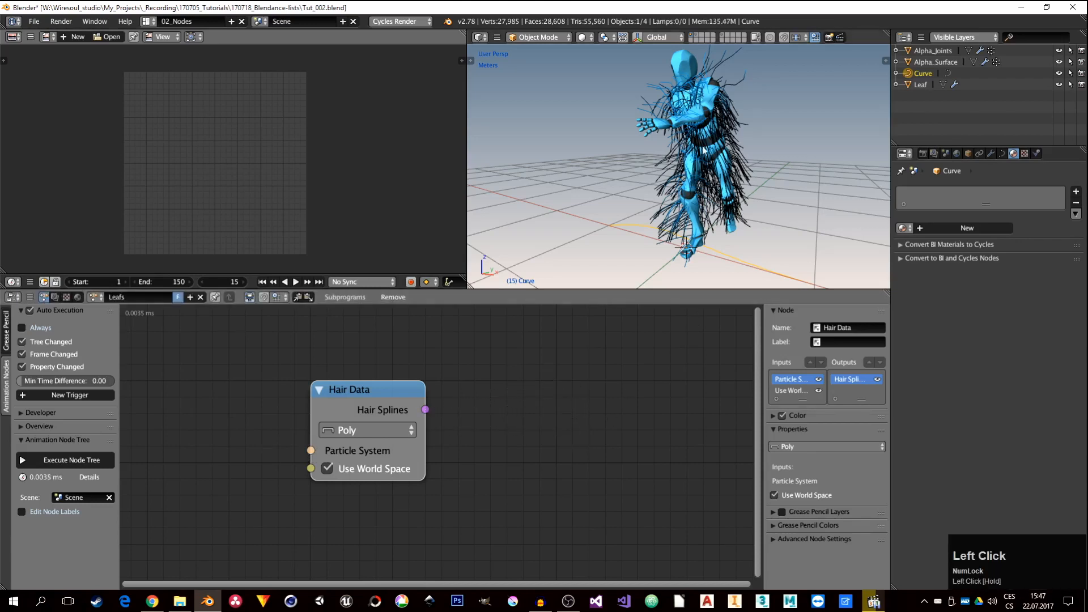
# Add a Curve modifier to the Leaf object and move it above Solidify and Subsurf in the stack.
pyautogui.moveTo(692, 206); pyautogui.dragTo(641, 218, button='middle')
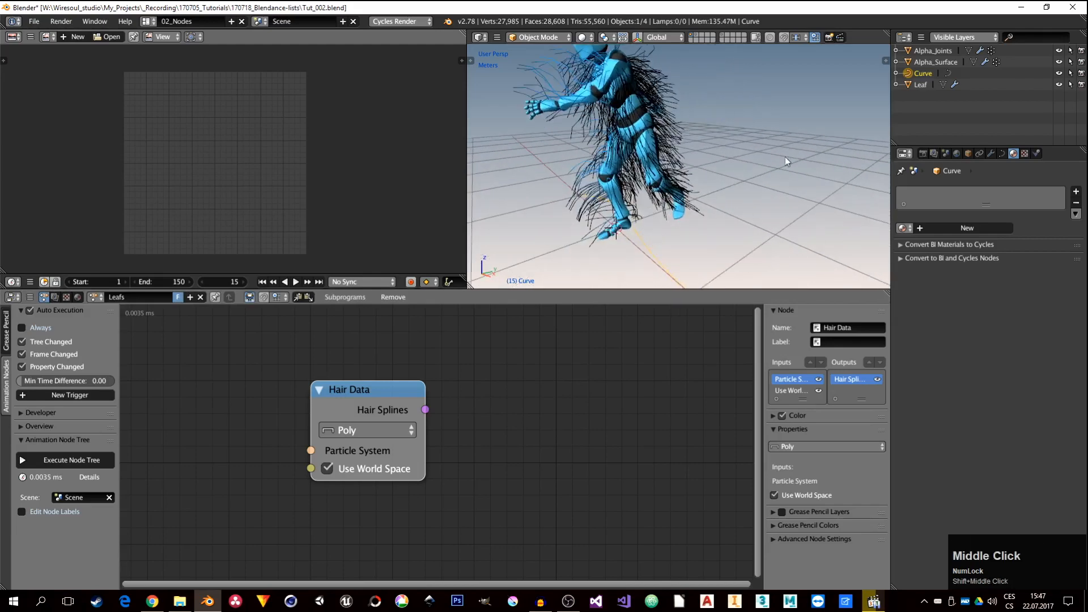
pyautogui.click(657, 215)
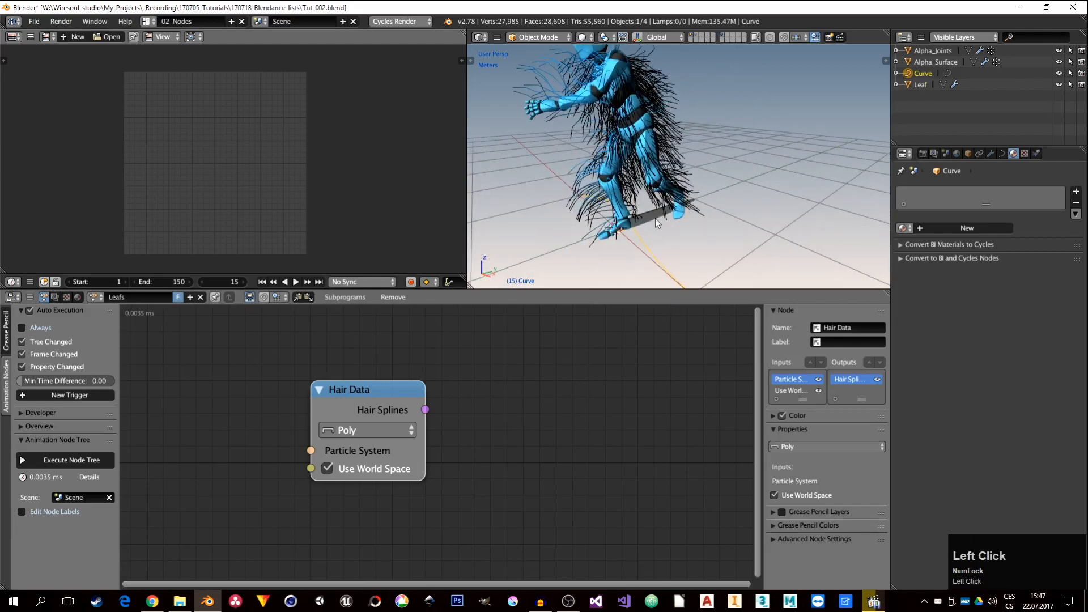
pyautogui.click(656, 218)
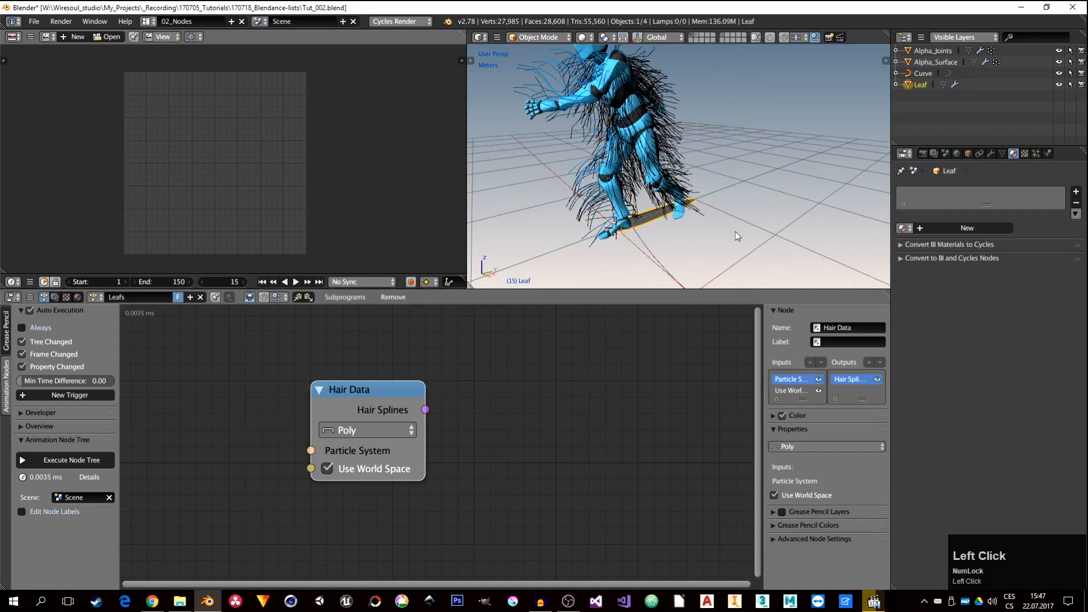
pyautogui.click(991, 154)
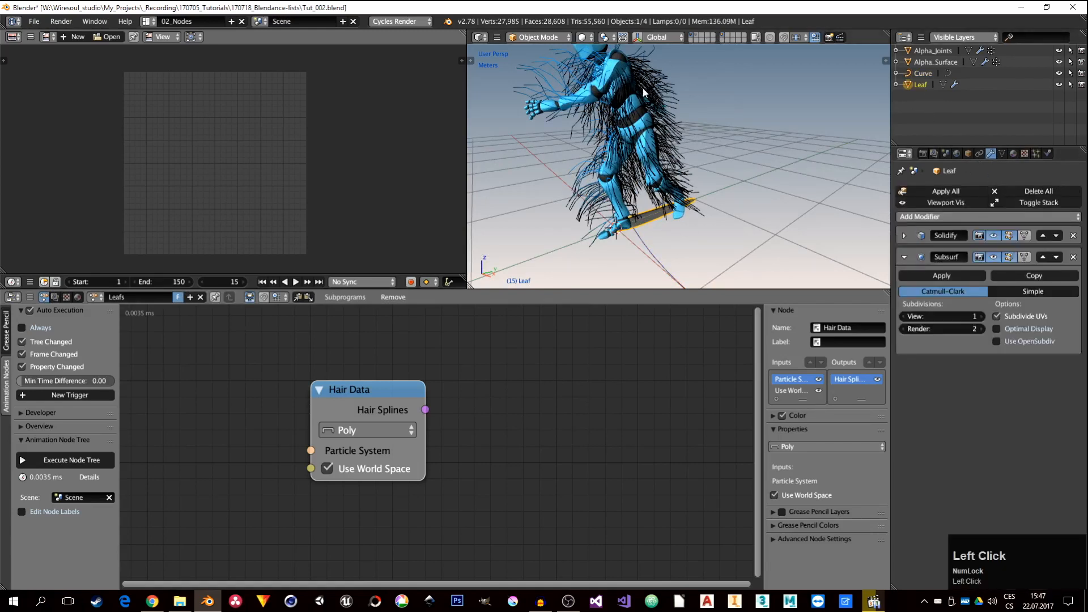
pyautogui.click(943, 220)
pyautogui.click(939, 280)
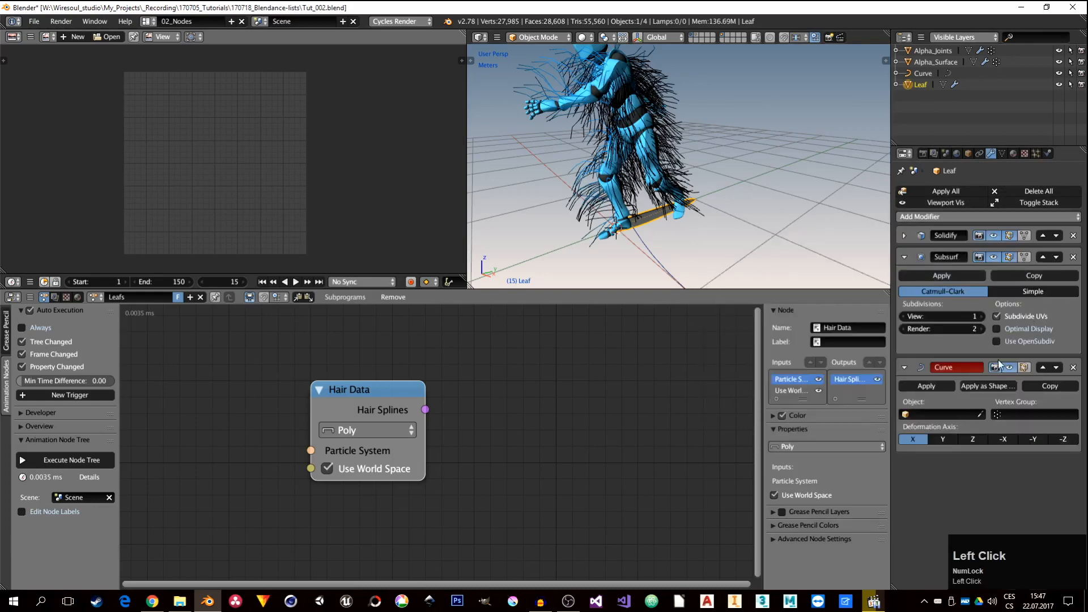
pyautogui.click(1043, 367)
pyautogui.click(1042, 256)
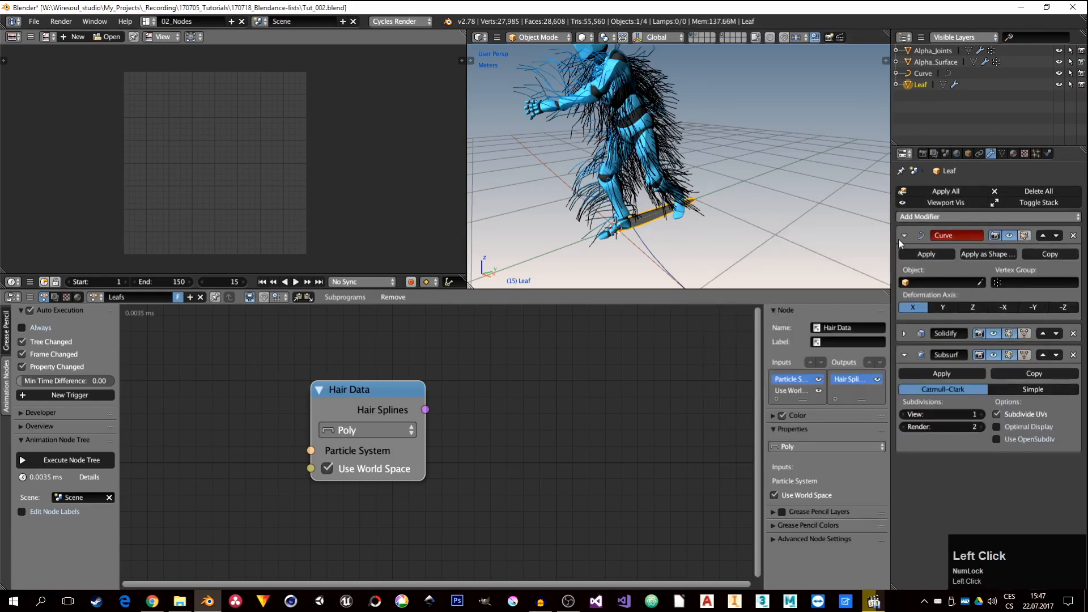
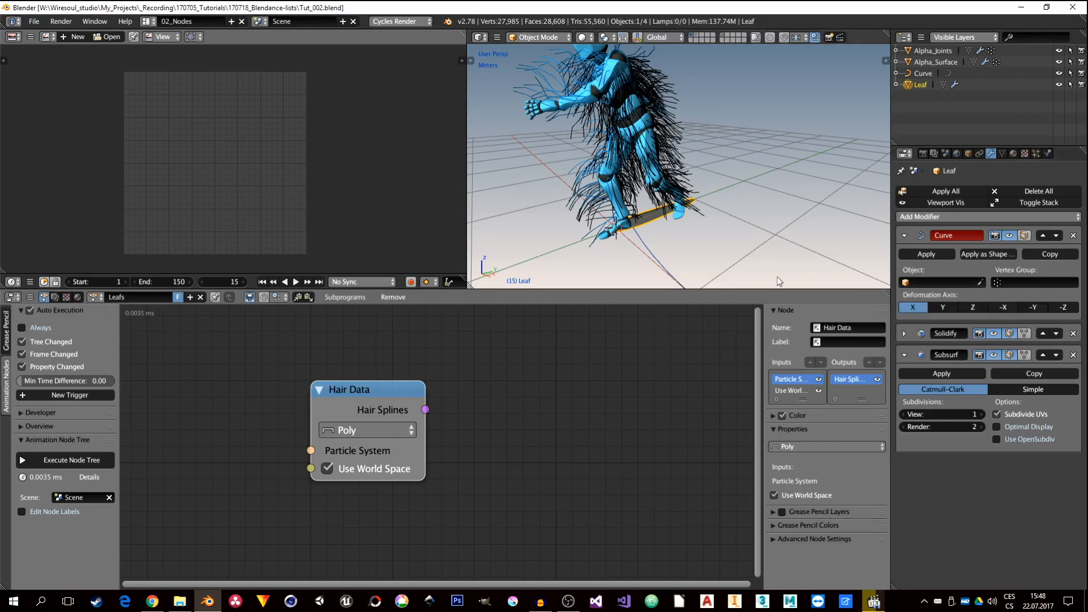
# Set the deformation axis of the Leaf's Curve modifier to Y.
pyautogui.moveTo(652, 241); pyautogui.dragTo(661, 212, button='middle')
pyautogui.scroll(3, 635, 223)
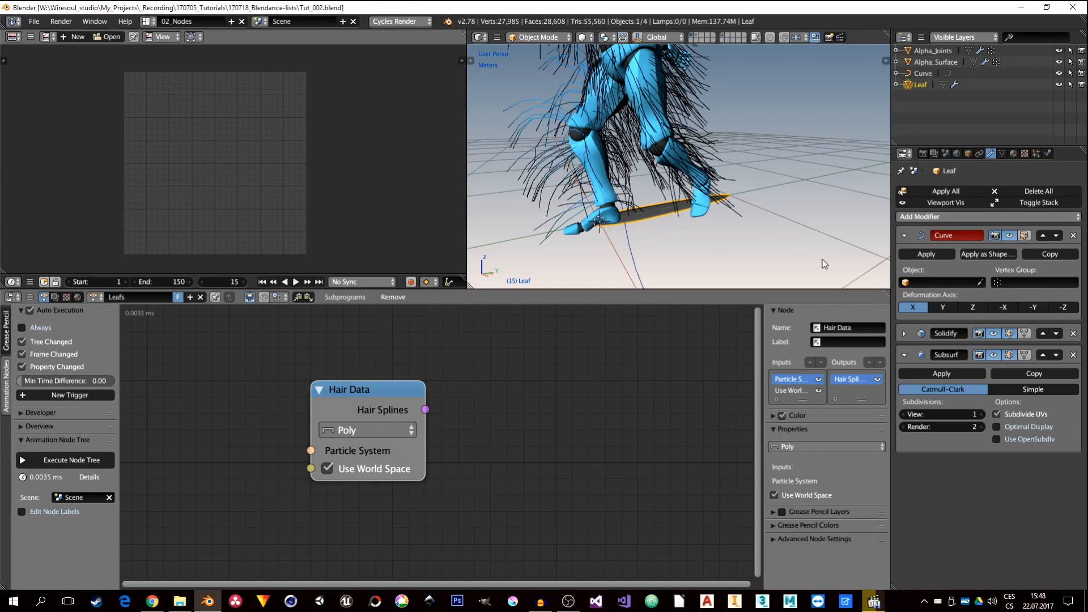
pyautogui.click(944, 307)
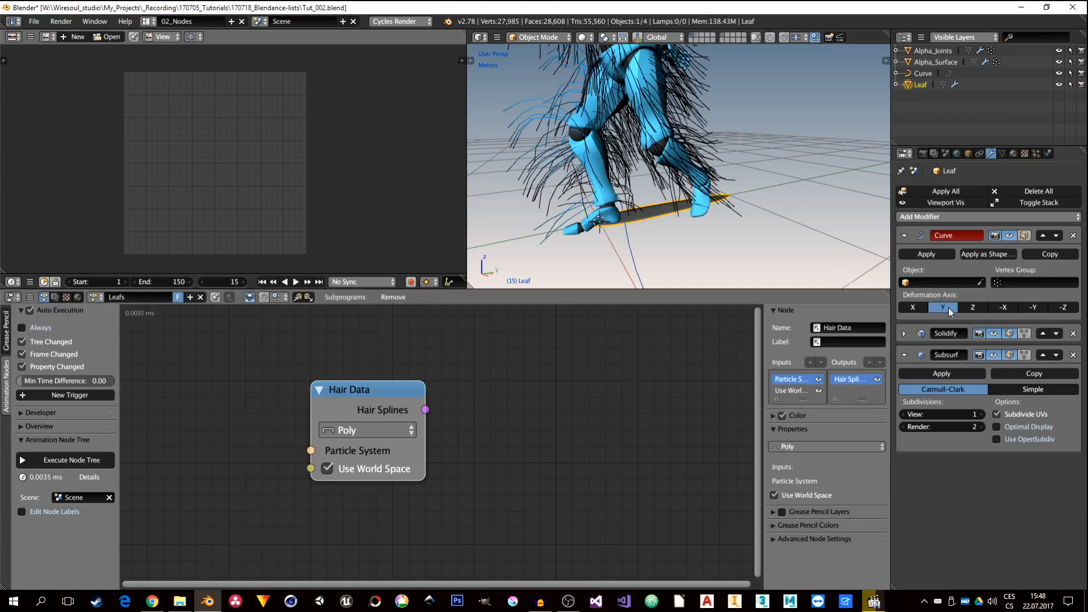
# Enable Stretch for path and curve deformation on the Bezier curve.
pyautogui.click(628, 239)
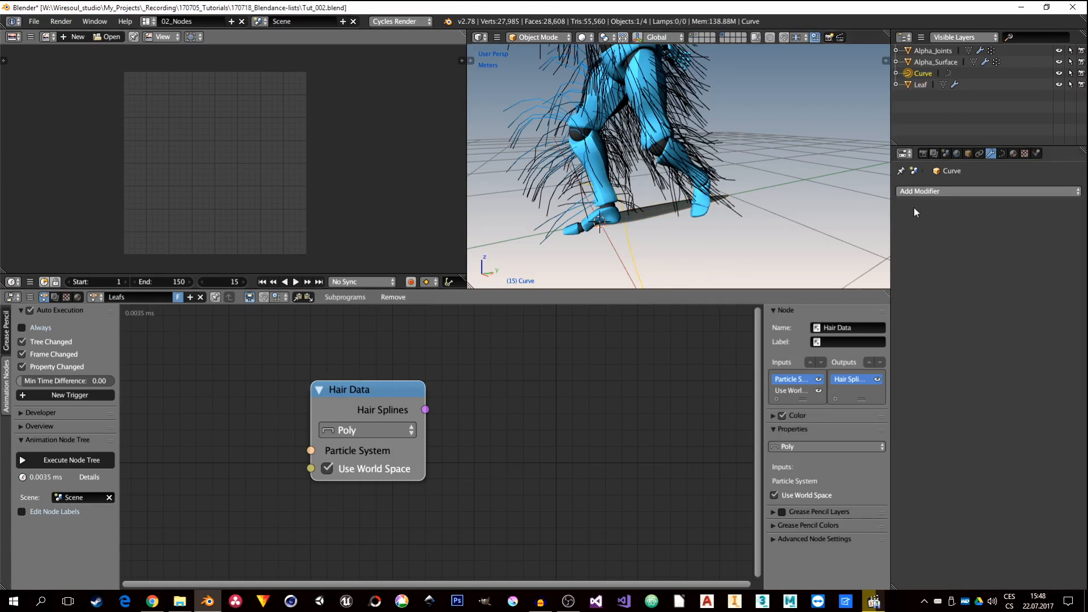
pyautogui.click(1002, 155)
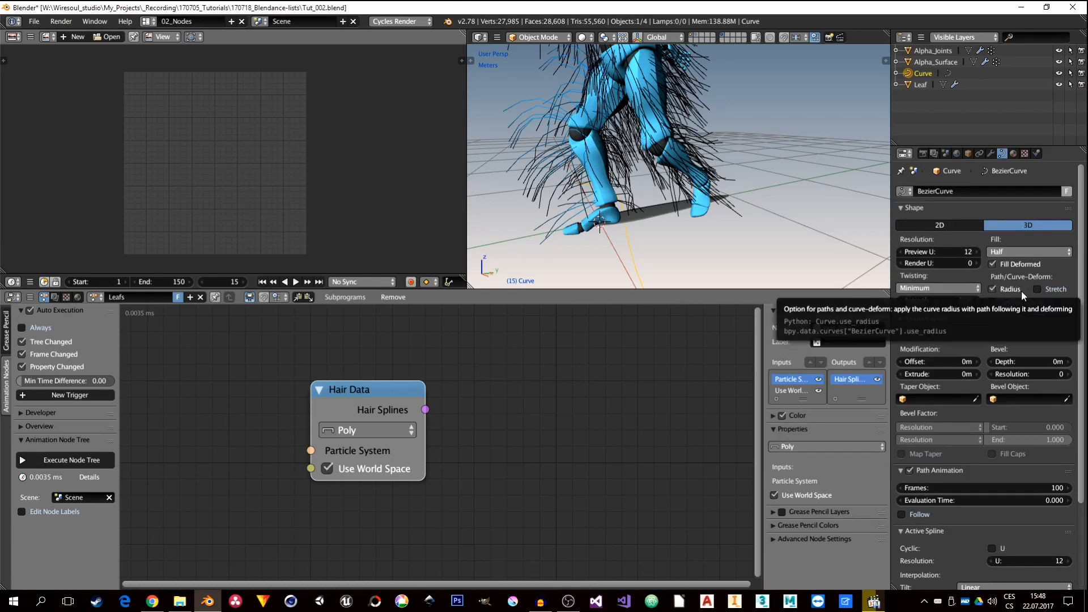
pyautogui.click(1037, 290)
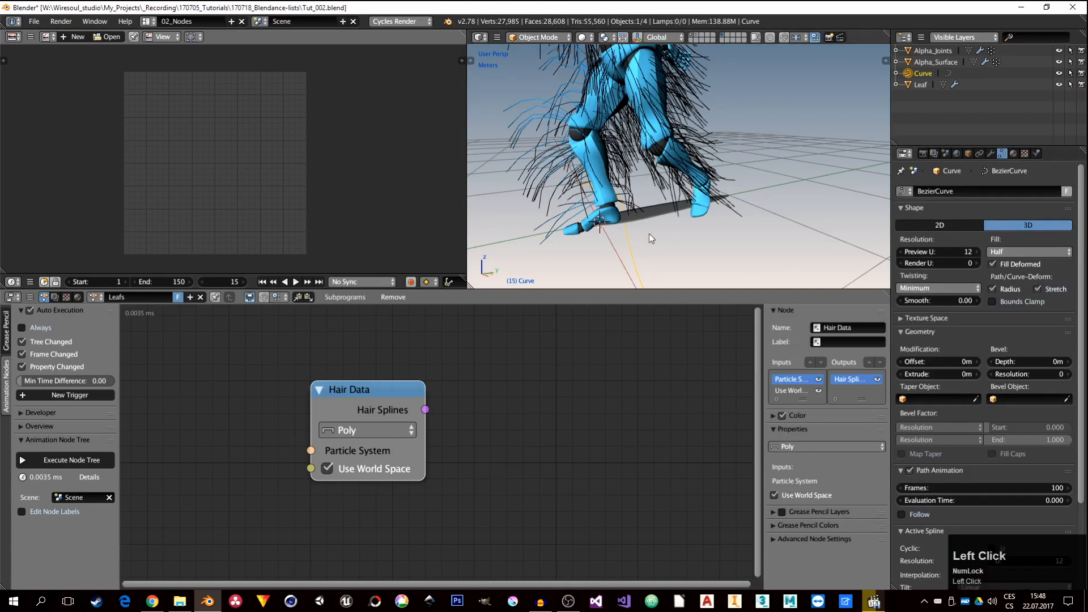
# Assign the Curve object as the deforming object in the Leaf's Curve modifier.
pyautogui.moveTo(648, 233); pyautogui.dragTo(643, 212, button='middle')
pyautogui.click(648, 211)
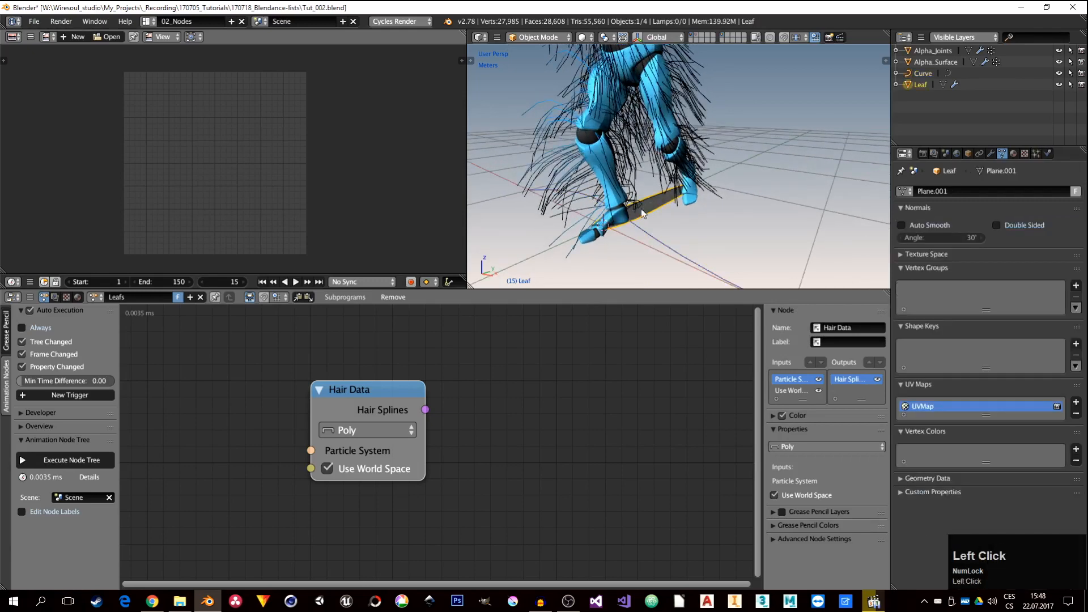
pyautogui.scroll(-2, 727, 236)
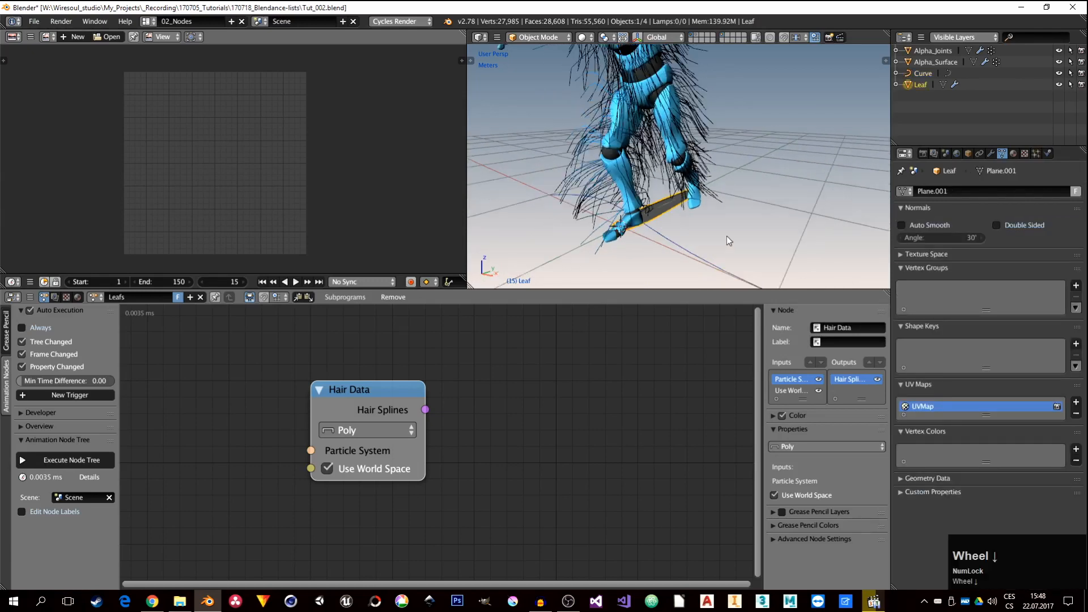
pyautogui.click(990, 154)
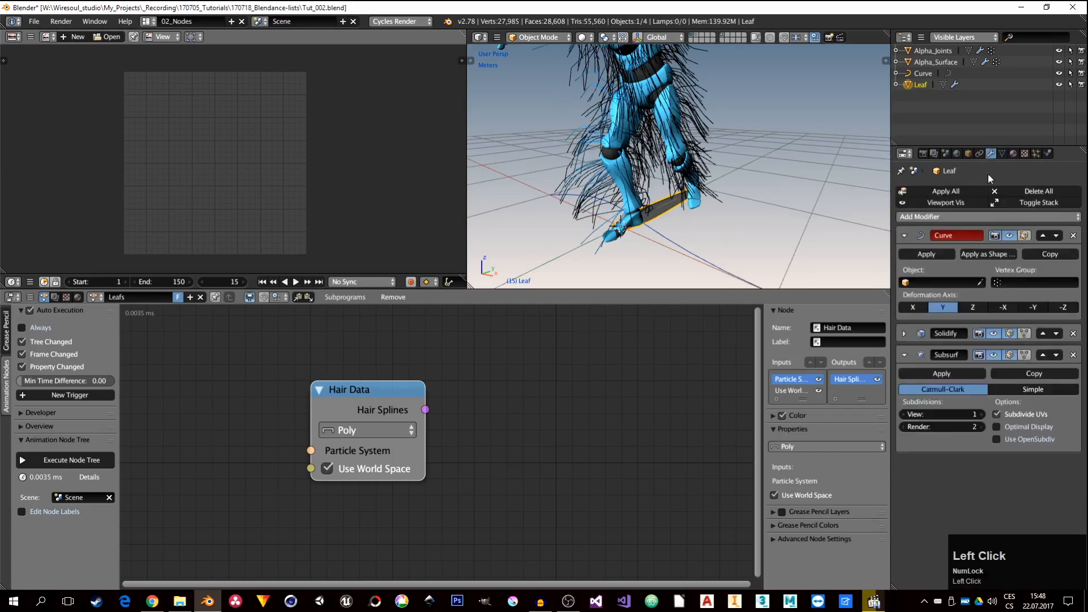
pyautogui.click(922, 281)
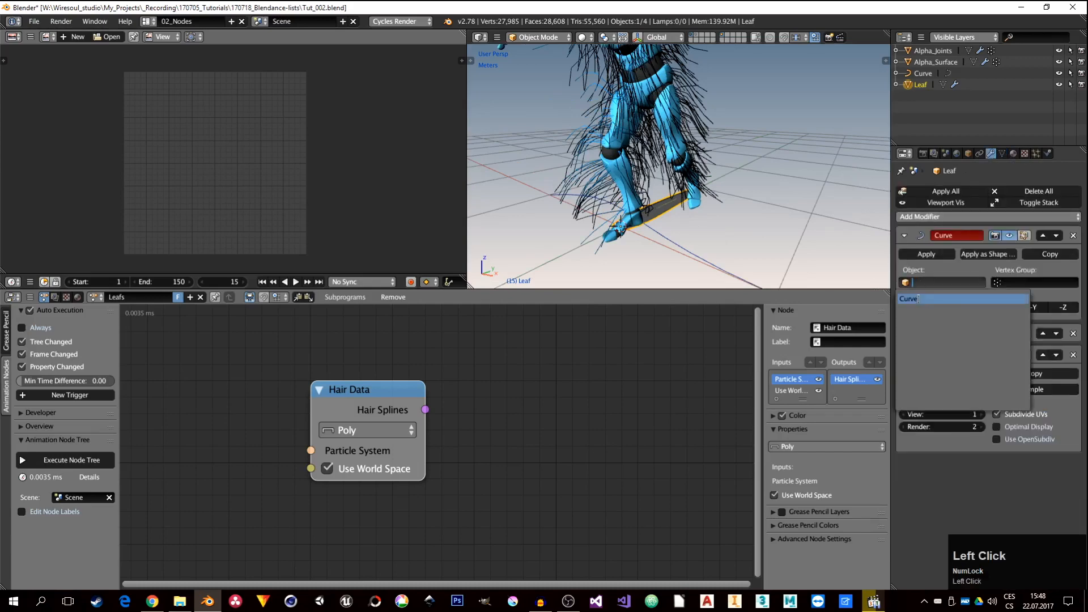
pyautogui.click(920, 300)
pyautogui.moveTo(675, 227); pyautogui.dragTo(725, 213, button='middle')
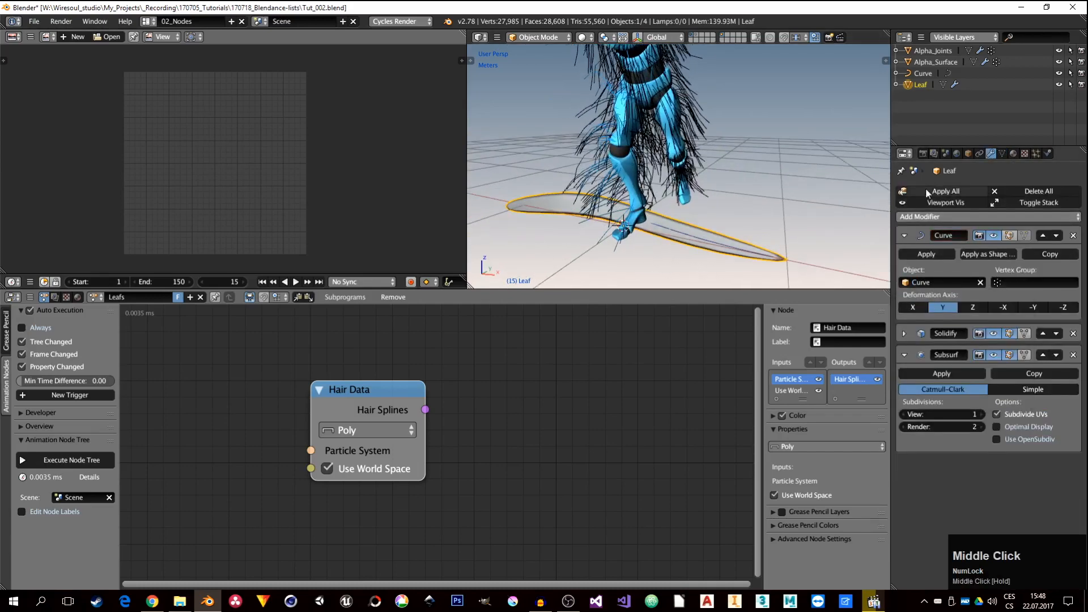
# Turn the curve's Stretch option off and back on to compare how the leaf deforms.
pyautogui.click(745, 243)
pyautogui.click(1001, 154)
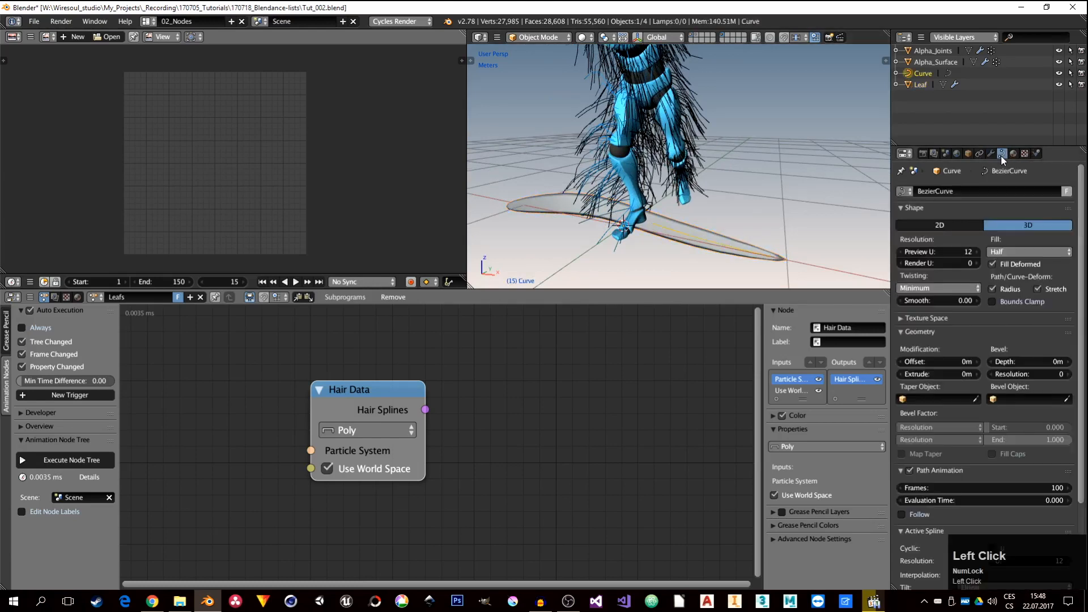
pyautogui.click(1037, 290)
pyautogui.moveTo(563, 229); pyautogui.dragTo(554, 213, button='middle')
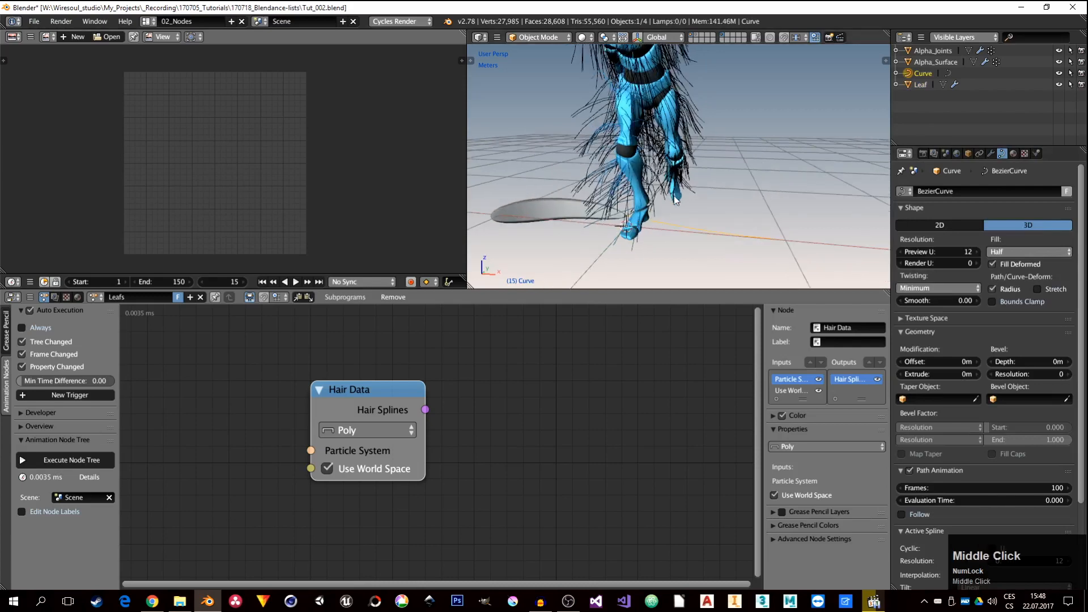
pyautogui.click(1037, 290)
# Try moving the curve's end control point in Edit Mode to test the leaf's deformation, and cancel the move.
pyautogui.press('Tab')
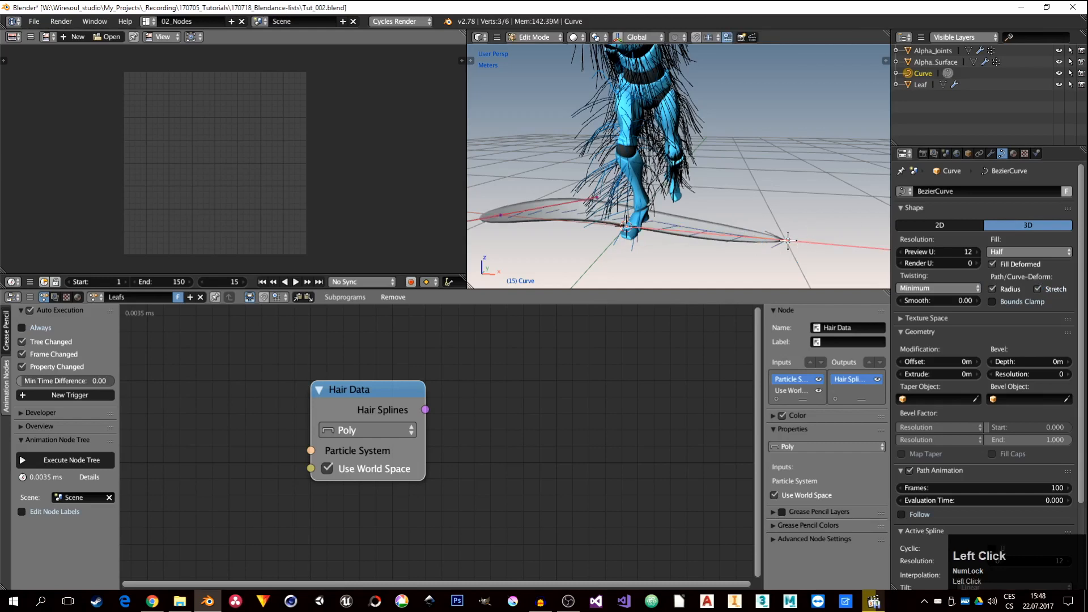
pyautogui.press('g')
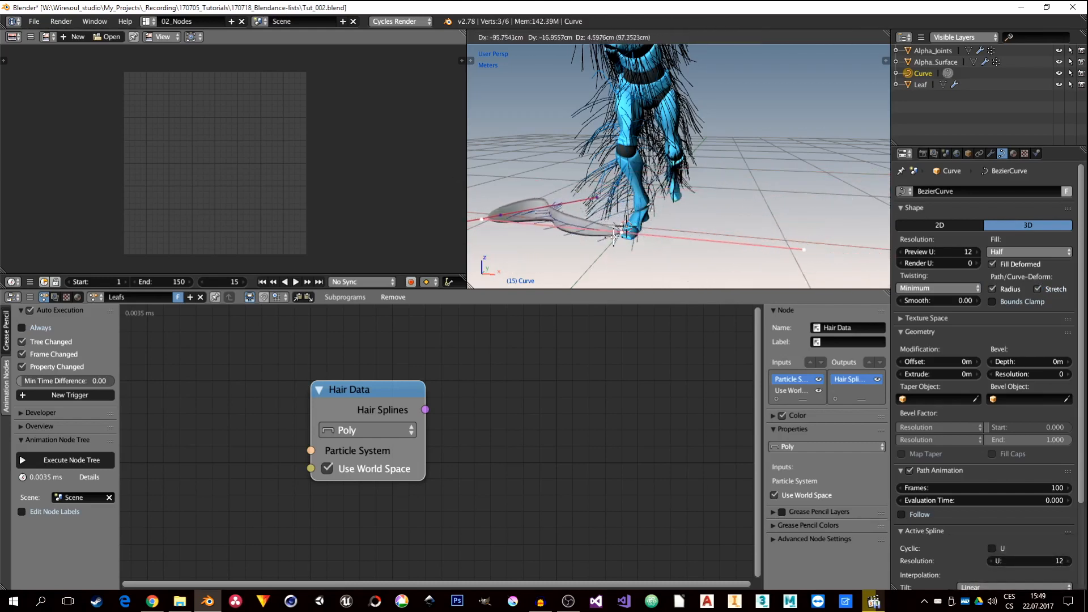
pyautogui.rightClick(818, 237)
pyautogui.press('Tab')
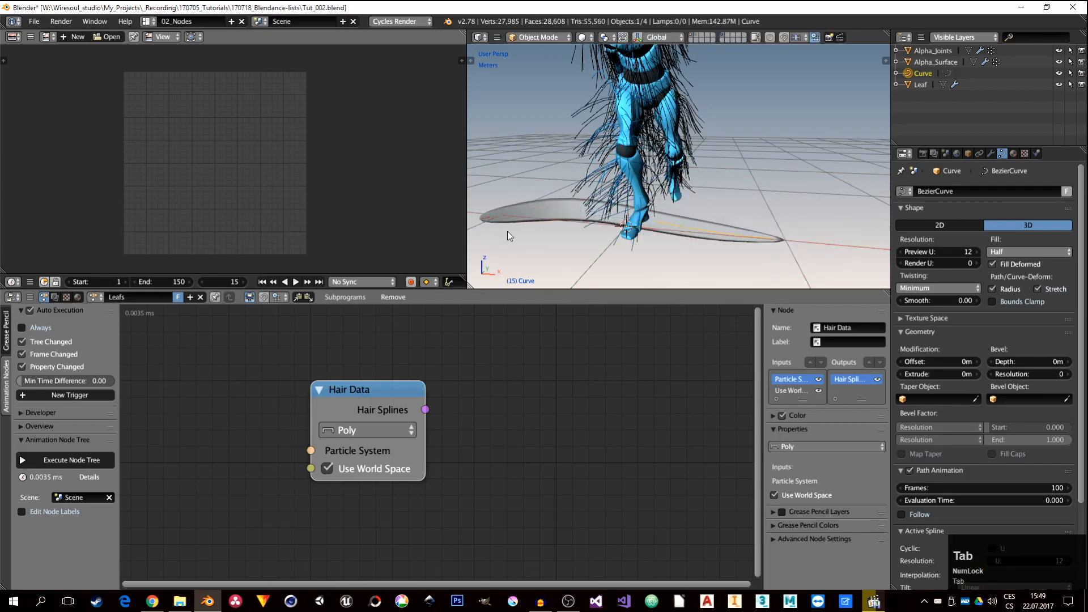
pyautogui.moveTo(508, 231); pyautogui.dragTo(640, 196, button='middle')
pyautogui.click(633, 157)
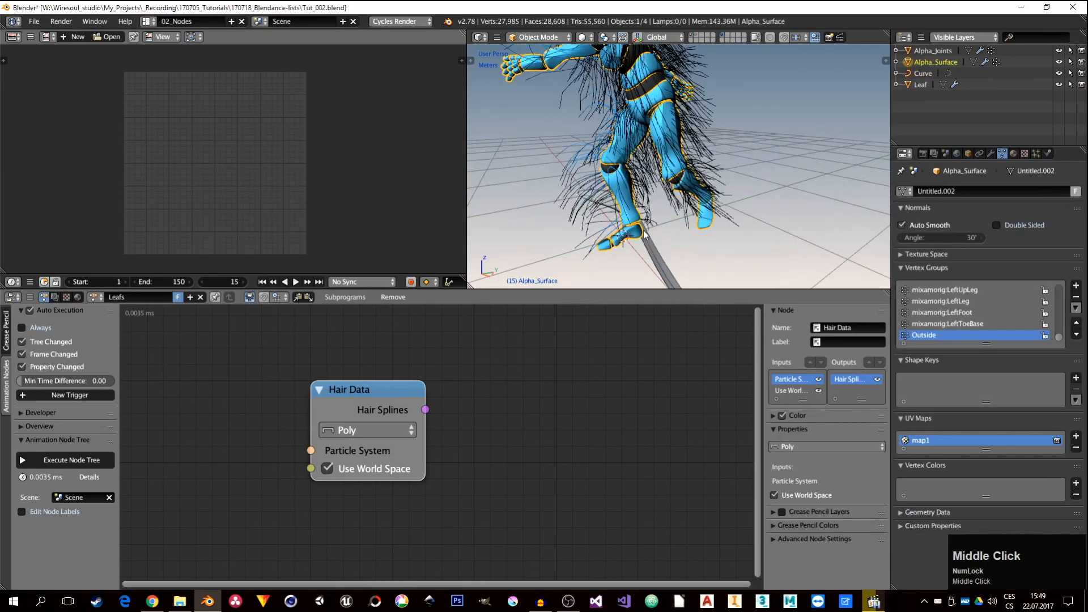
pyautogui.moveTo(645, 233); pyautogui.dragTo(670, 242, button='middle')
pyautogui.scroll(-3, 687, 214)
pyautogui.click(689, 245)
pyautogui.click(704, 243)
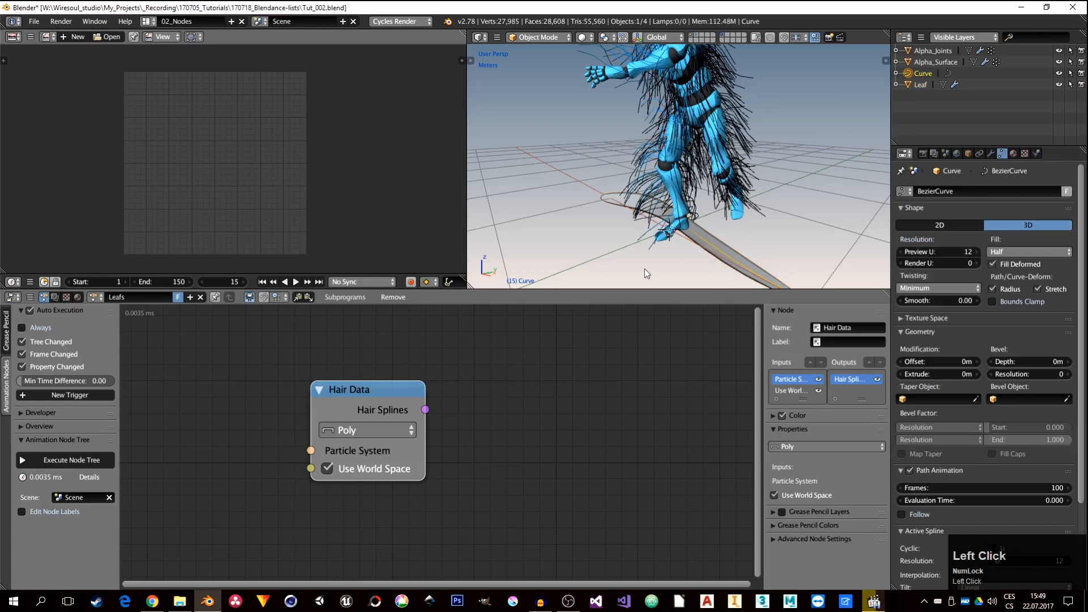
# Add a particle system from object node set to Alpha_Surface, and link its Active output to the Hair Data node's Particle System input.
pyautogui.moveTo(443, 421); pyautogui.dragTo(536, 415, button='middle')
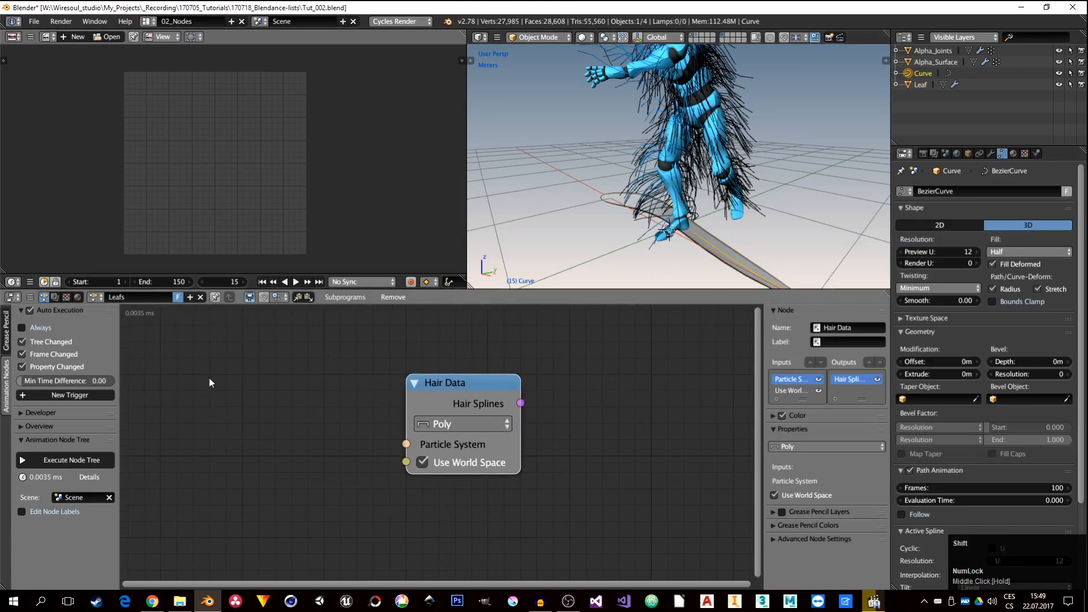
pyautogui.hotkey('shift', 'a')
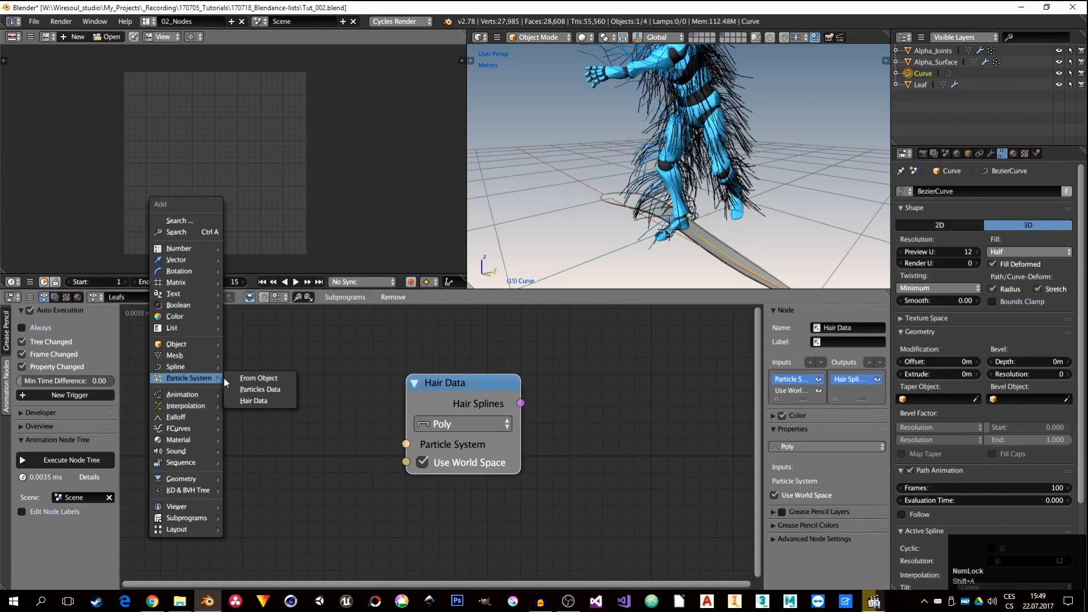
pyautogui.click(267, 381)
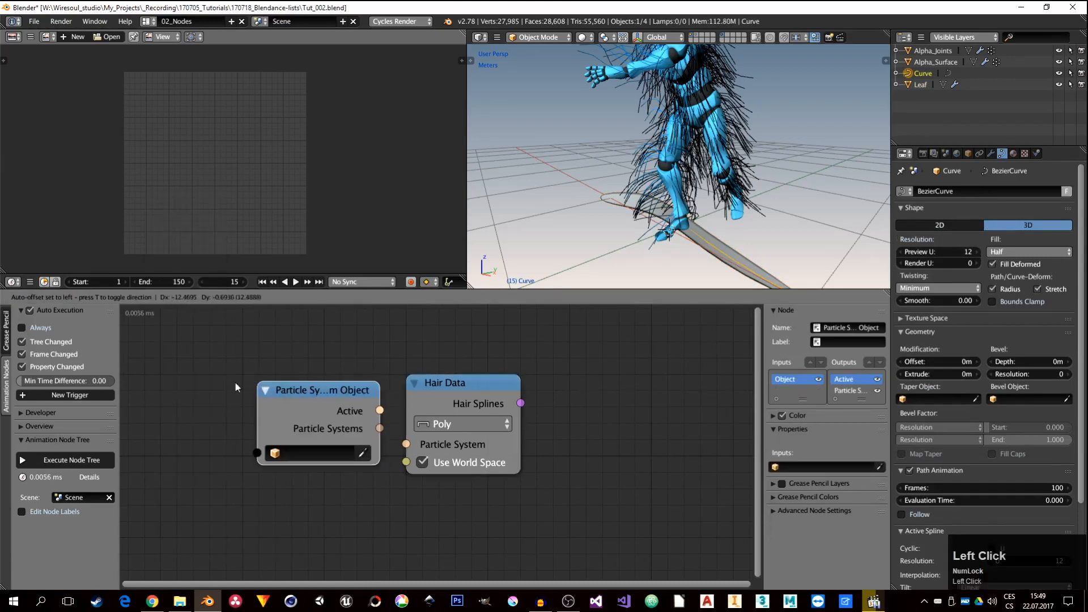
pyautogui.click(216, 373)
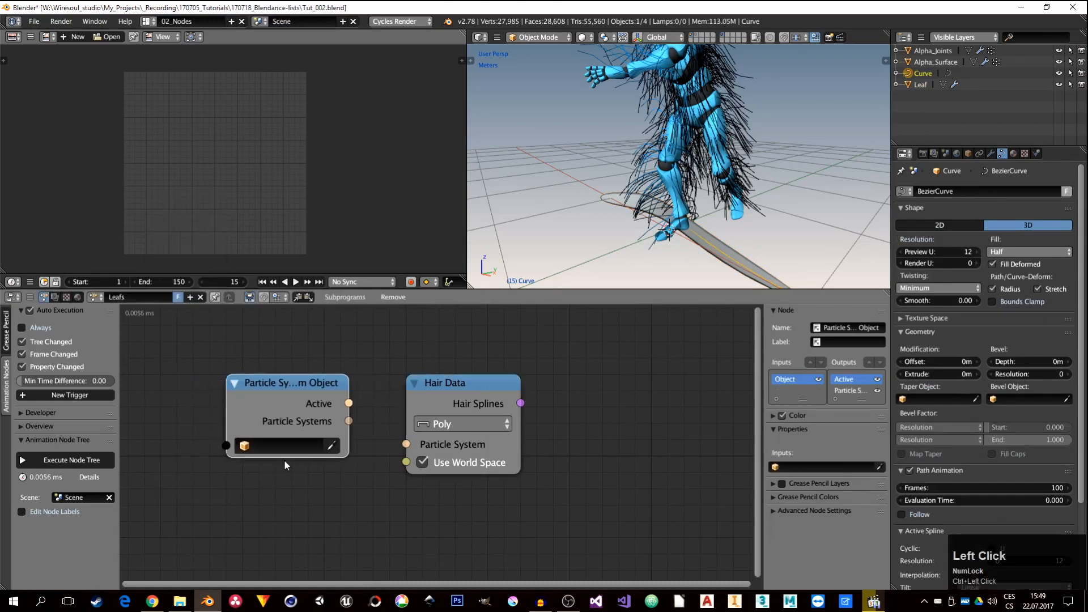
pyautogui.click(265, 446)
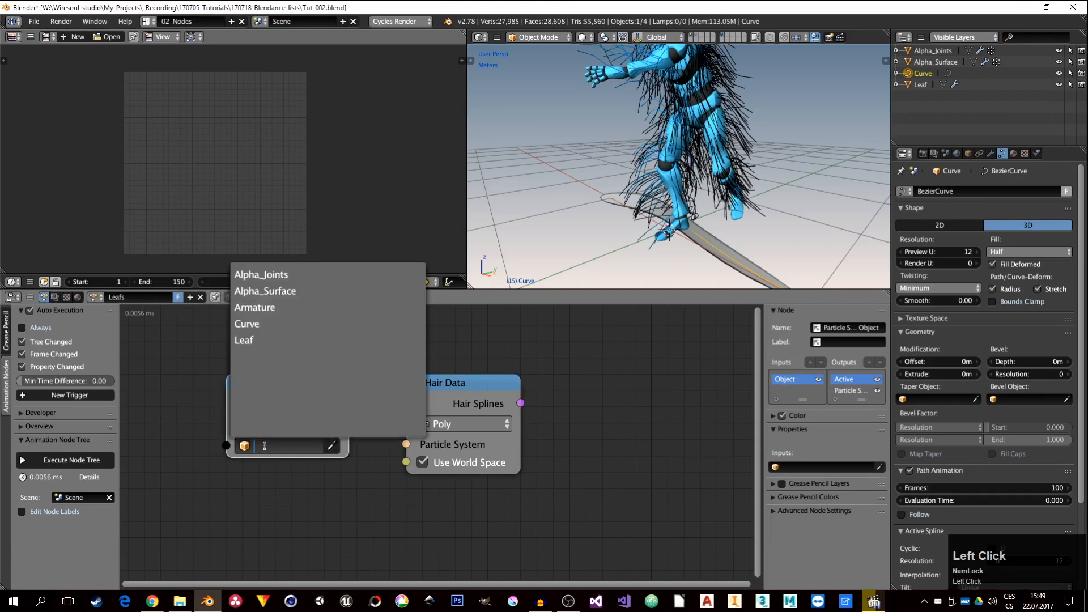
pyautogui.click(292, 291)
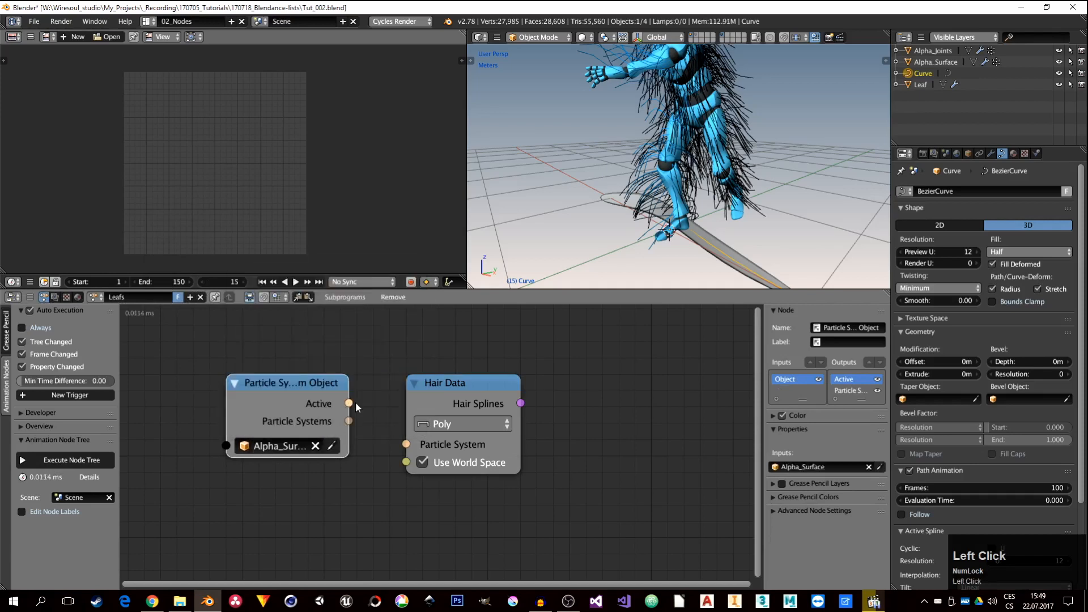
pyautogui.moveTo(349, 403); pyautogui.dragTo(386, 403)
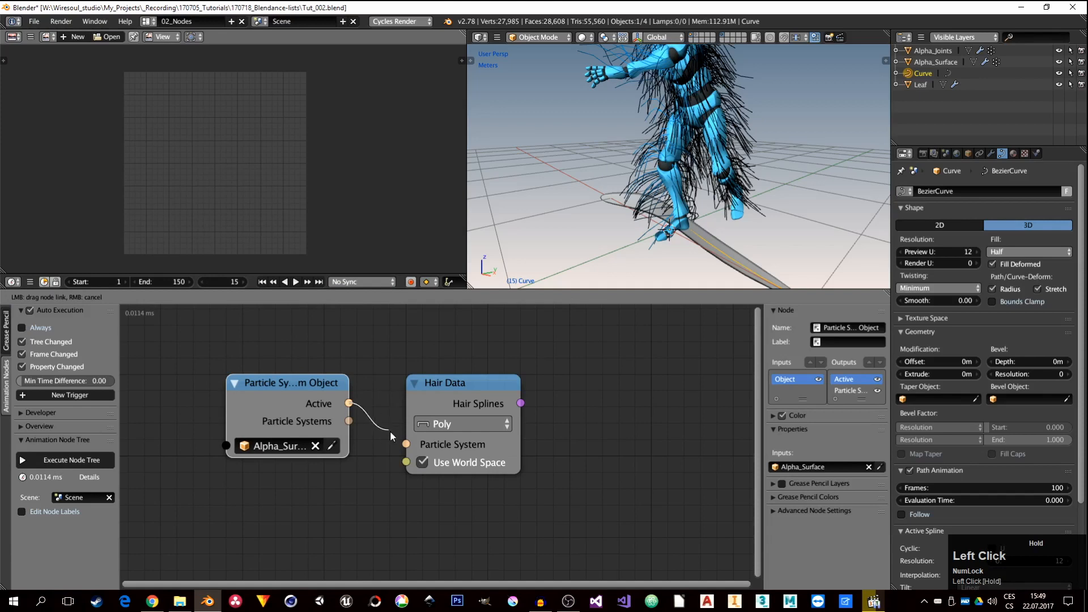
pyautogui.moveTo(405, 443); pyautogui.dragTo(406, 443)
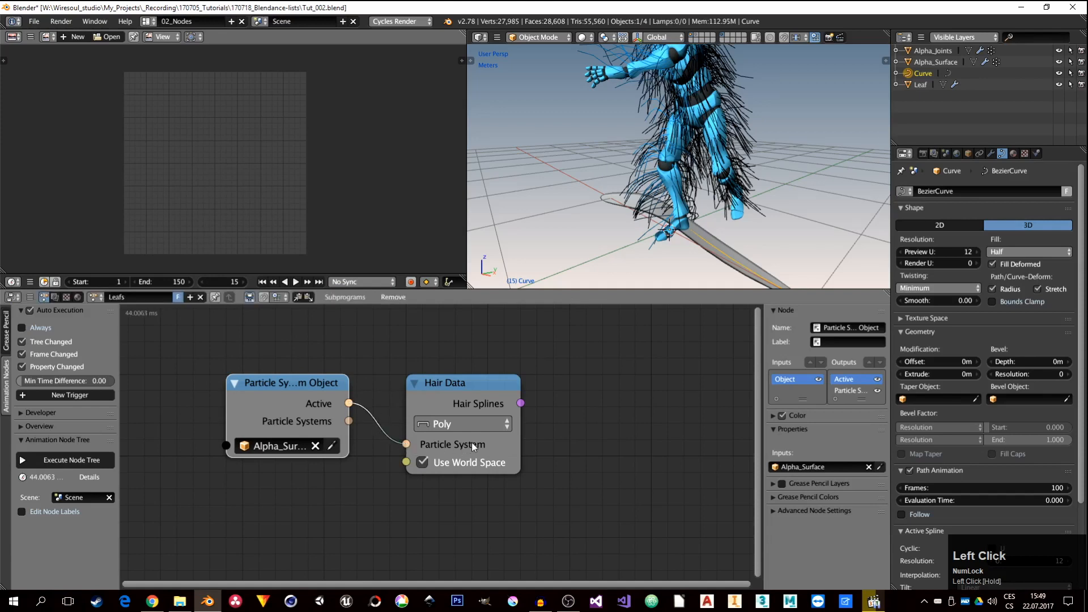
# Try connecting the Hair Splines output to the Spline input of a new Curve Object Output node, and delete that node.
pyautogui.moveTo(559, 439); pyautogui.dragTo(443, 438, button='middle')
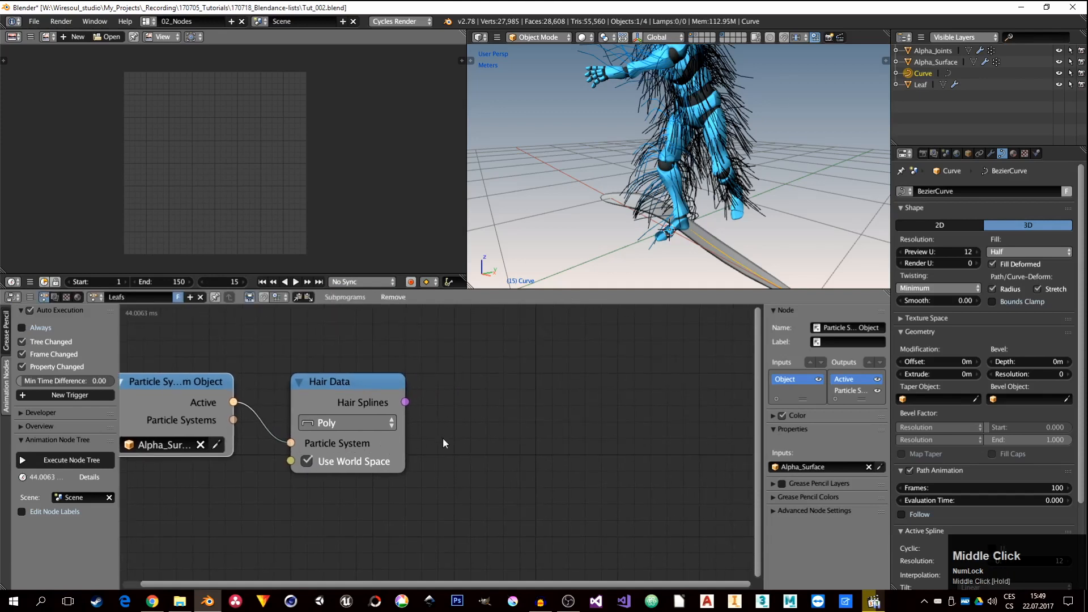
pyautogui.moveTo(406, 402); pyautogui.dragTo(525, 410)
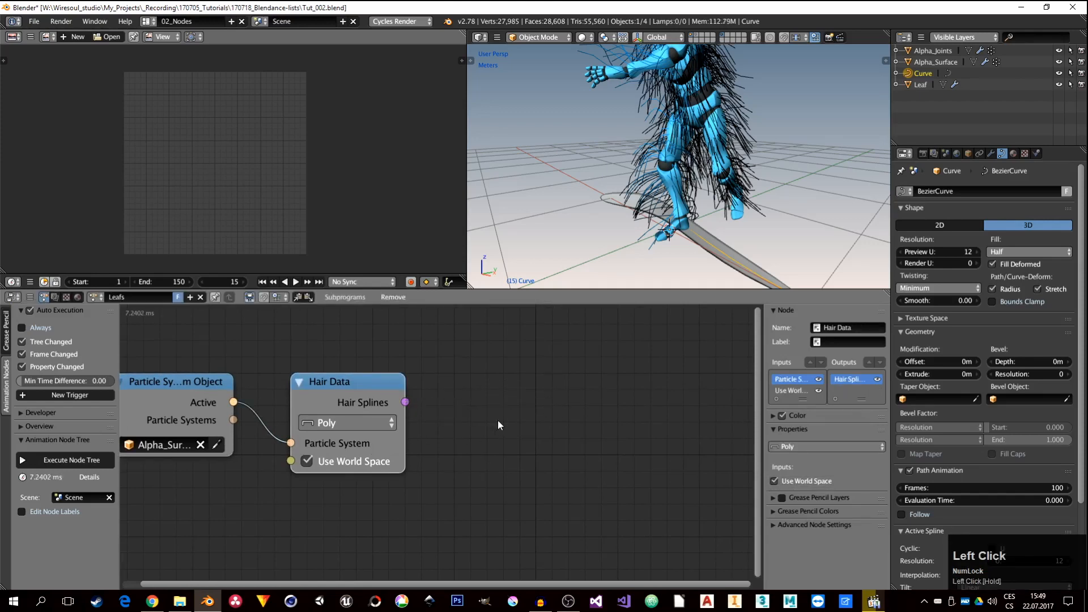
pyautogui.moveTo(498, 420); pyautogui.dragTo(450, 452, button='middle')
pyautogui.hotkey('shift', 'a')
pyautogui.moveTo(523, 395)
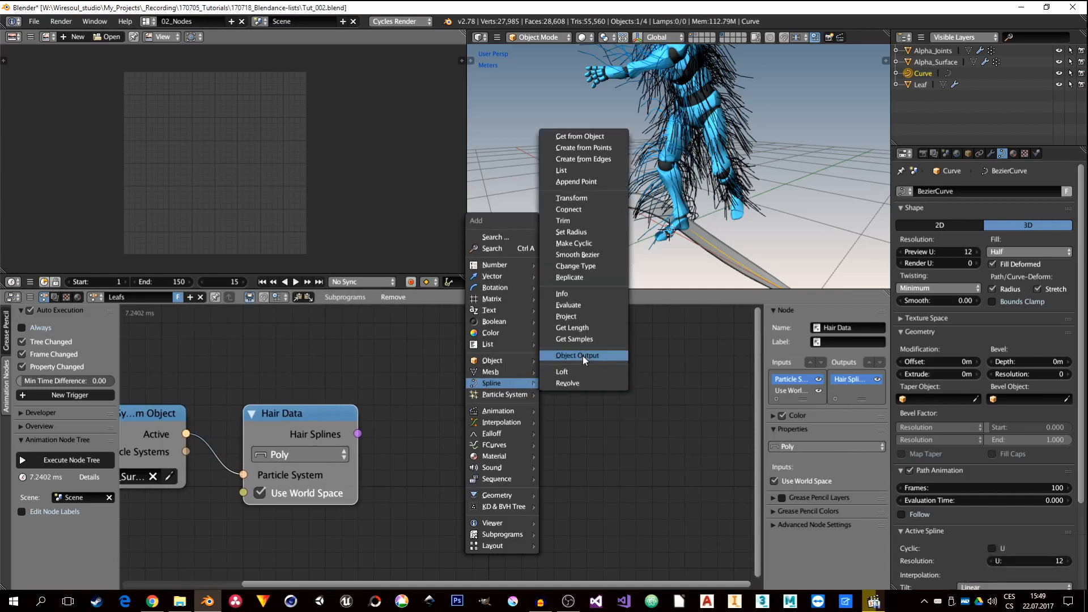
pyautogui.click(582, 356)
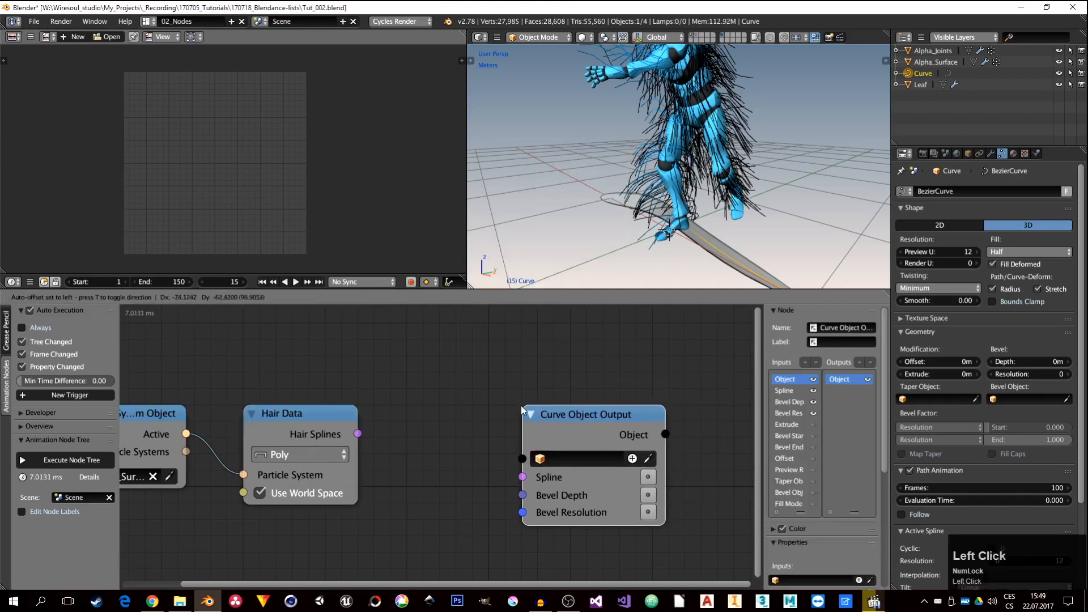
pyautogui.click(516, 404)
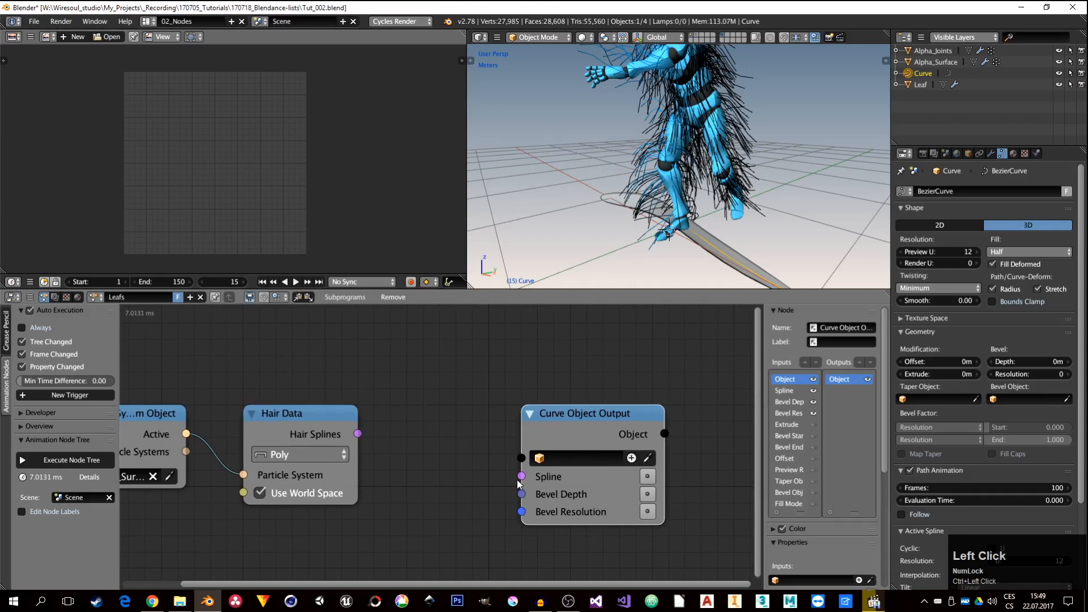
pyautogui.moveTo(358, 434); pyautogui.dragTo(522, 477)
pyautogui.press('x')
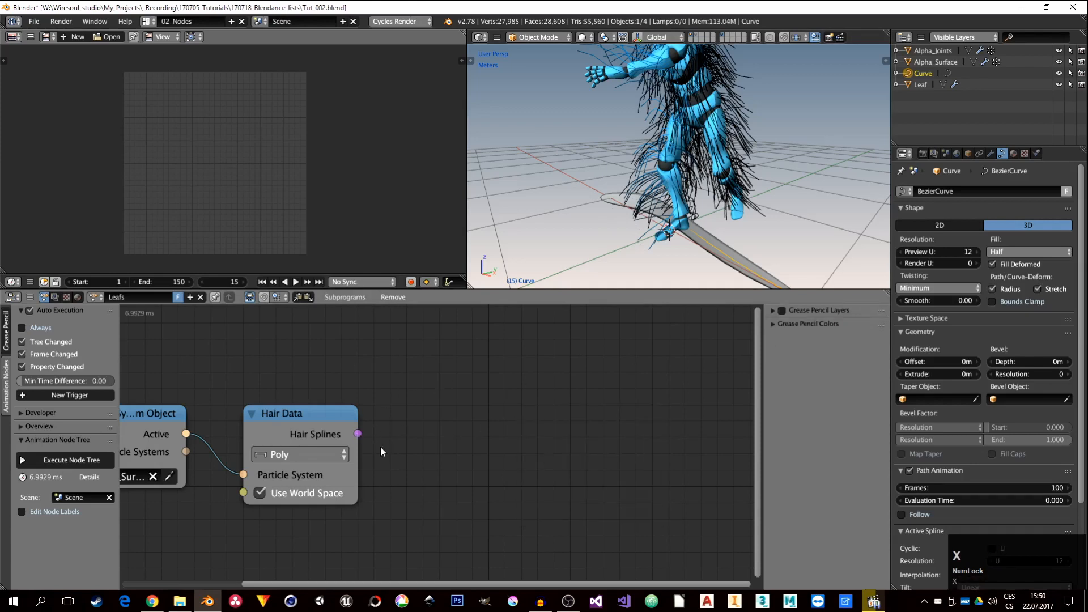
pyautogui.moveTo(379, 451); pyautogui.dragTo(523, 410, button='middle')
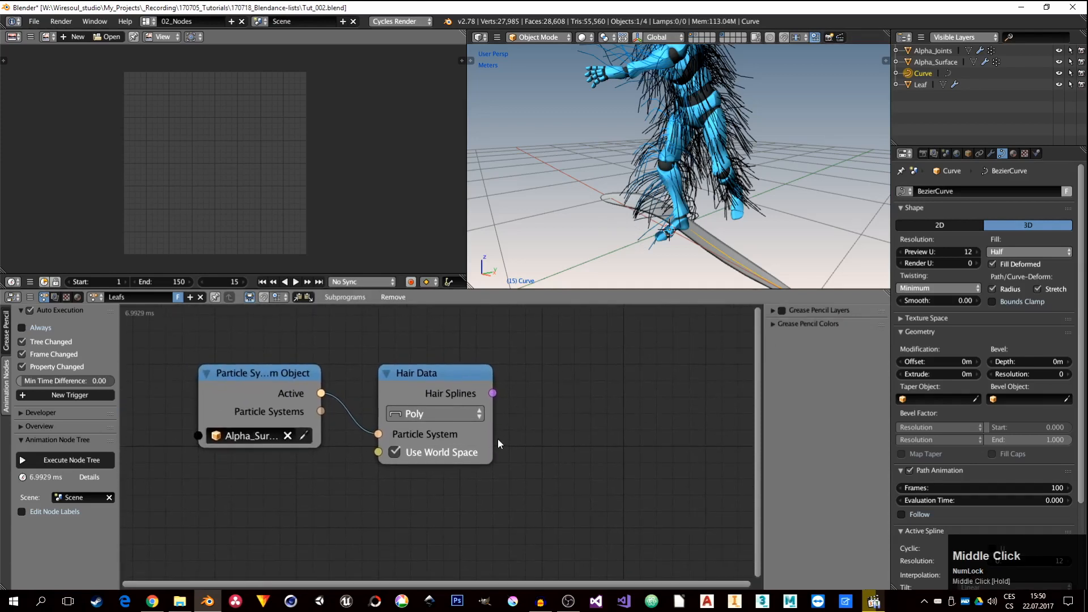
# Create a new node tree, turn off its auto execution, and name it ObjectsFromSplines.
pyautogui.click(189, 298)
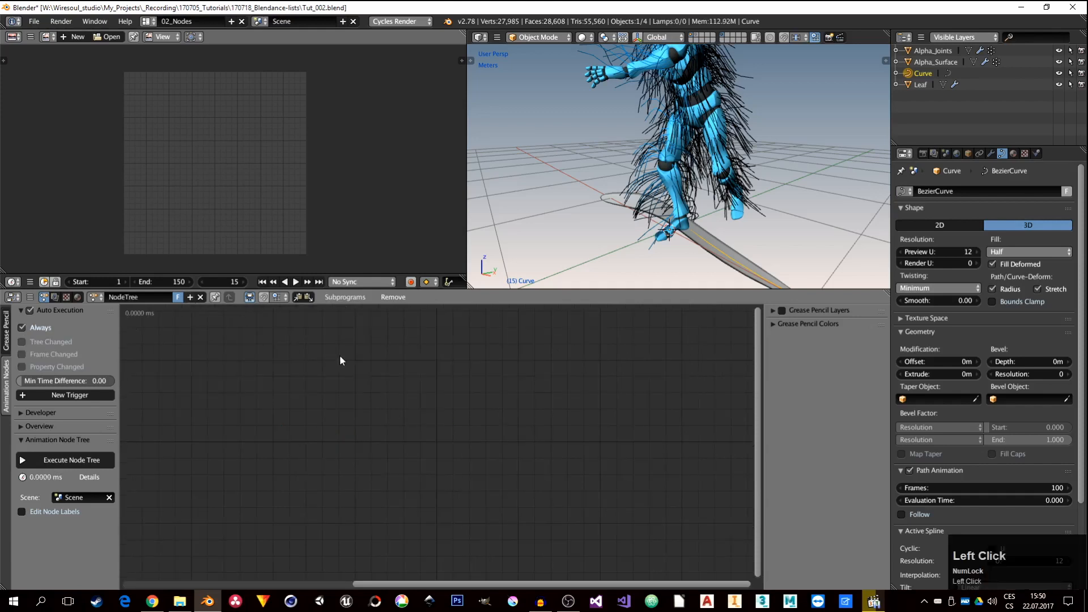
pyautogui.click(30, 311)
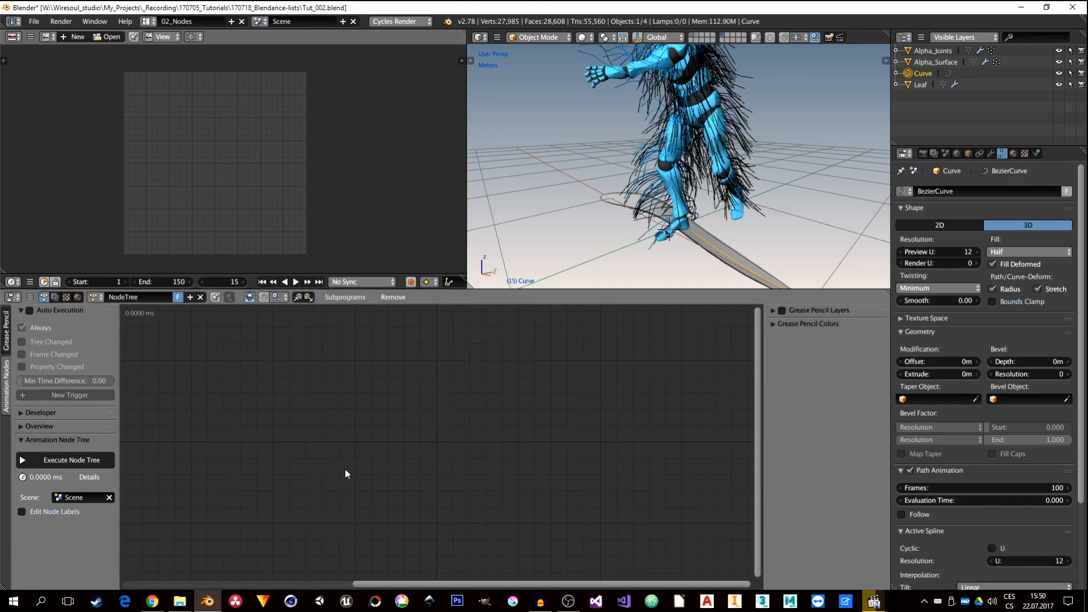
pyautogui.click(145, 296)
pyautogui.write('Objects')
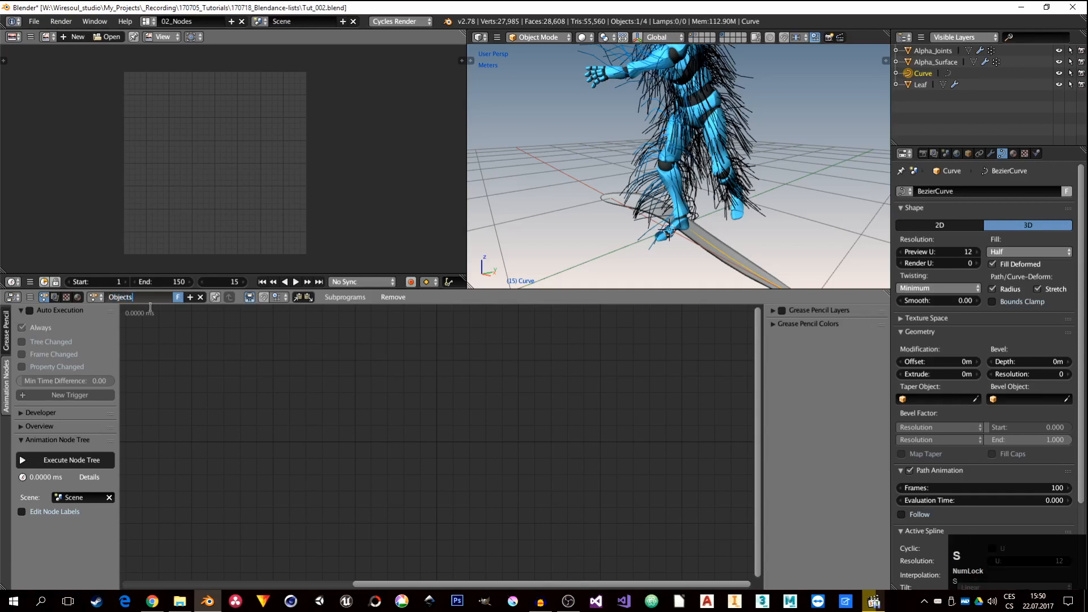
pyautogui.write('FromSplines')
pyautogui.press('Return')
# Add a Loop subprogram input node to the ObjectsFromSplines tree.
pyautogui.hotkey('shift', 'a')
pyautogui.moveTo(275, 538)
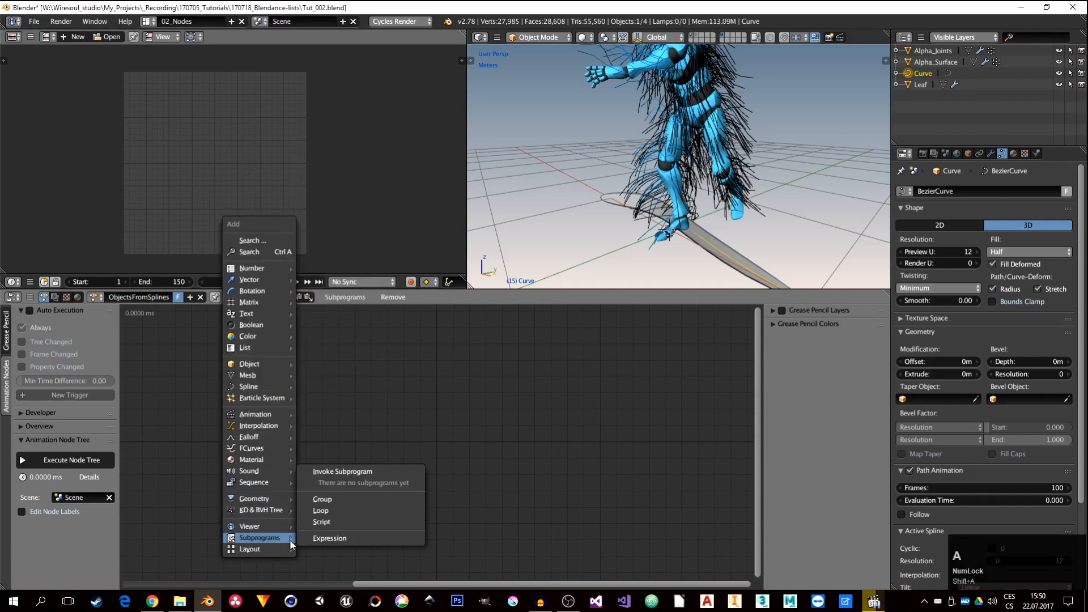
pyautogui.click(339, 512)
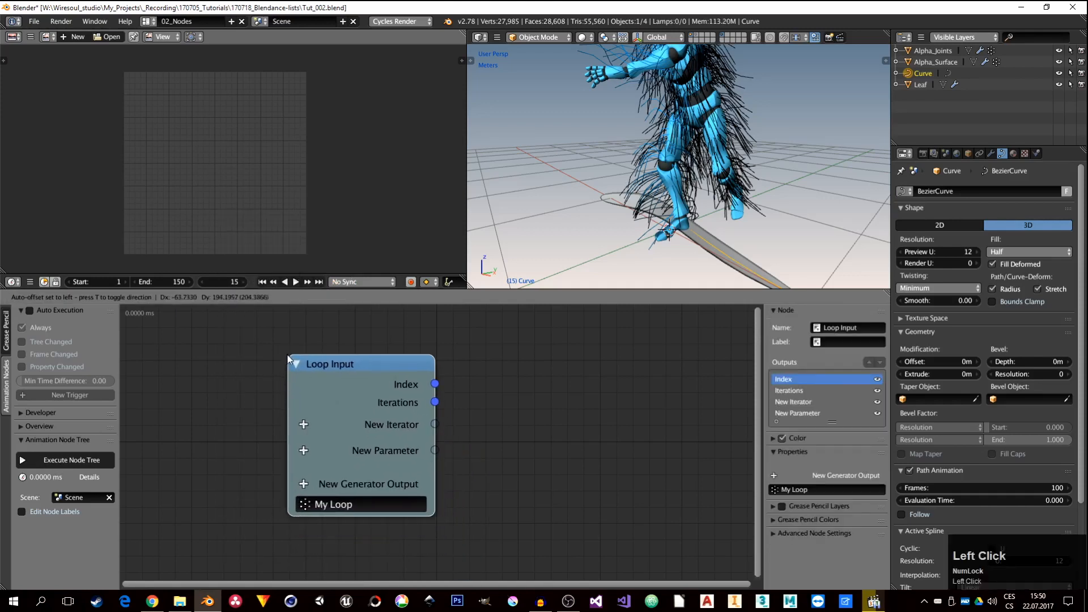
pyautogui.click(280, 343)
# Add an Object List iterator and a Spline List iterator to the Loop Input node.
pyautogui.click(298, 420)
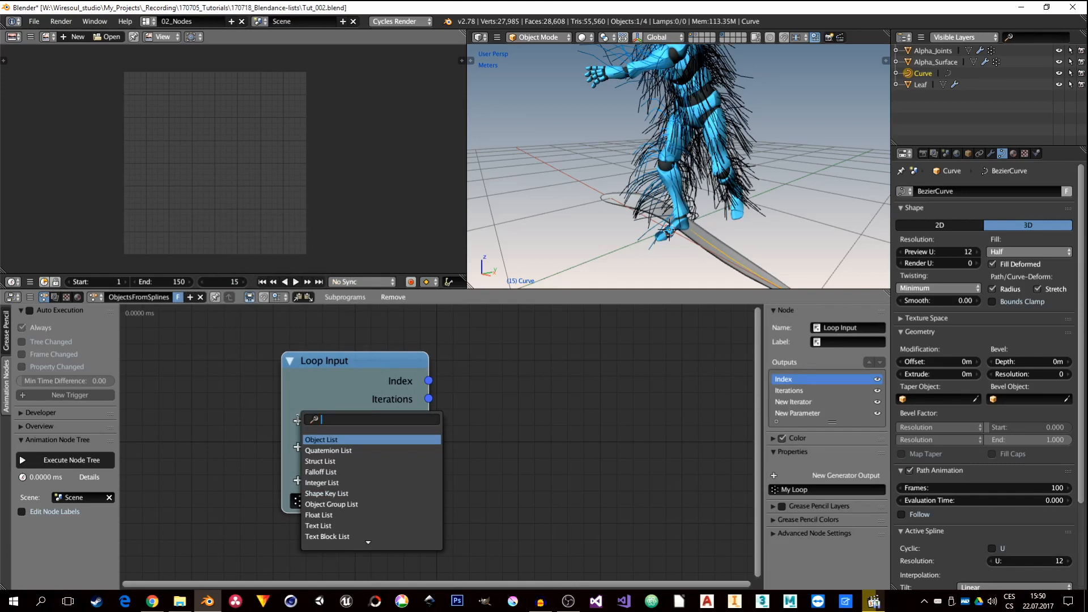
pyautogui.write('obje')
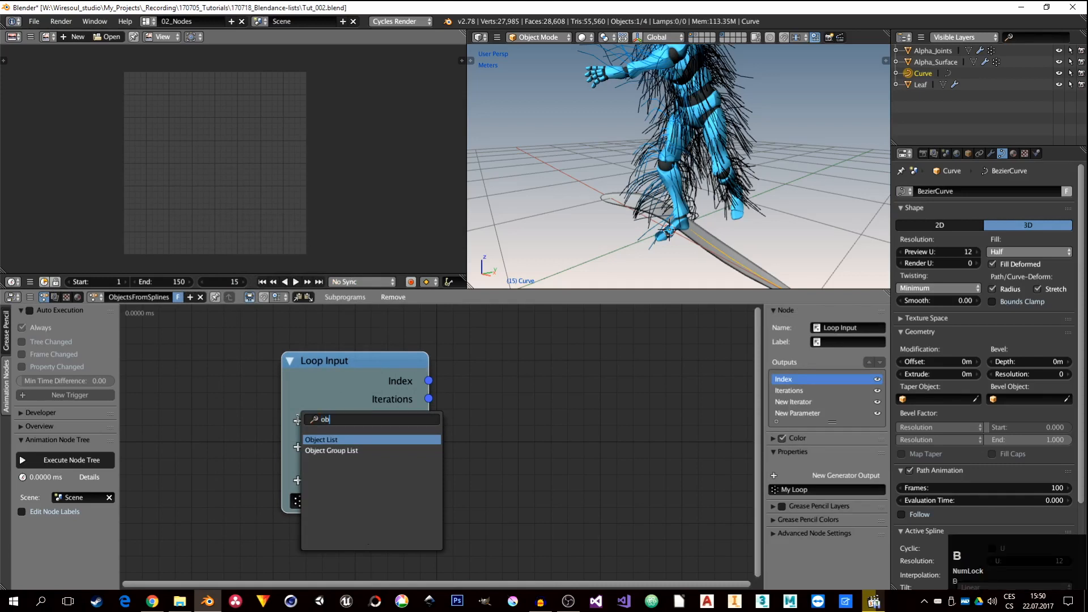
pyautogui.click(332, 440)
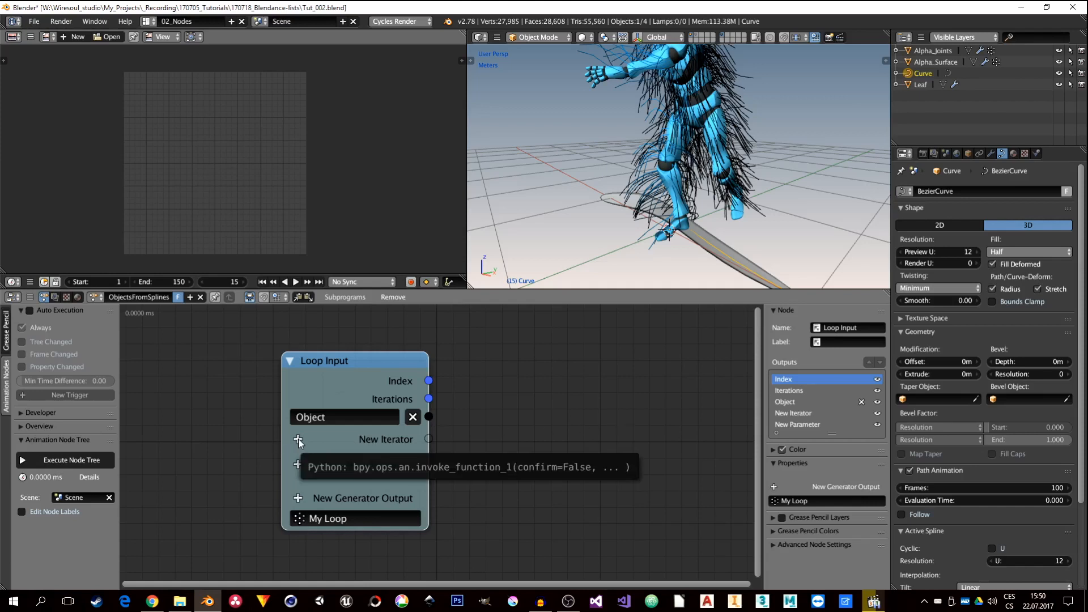
pyautogui.moveTo(312, 369)
pyautogui.mouseDown()
pyautogui.moveTo(299, 352)
pyautogui.moveTo(315, 383)
pyautogui.mouseUp()
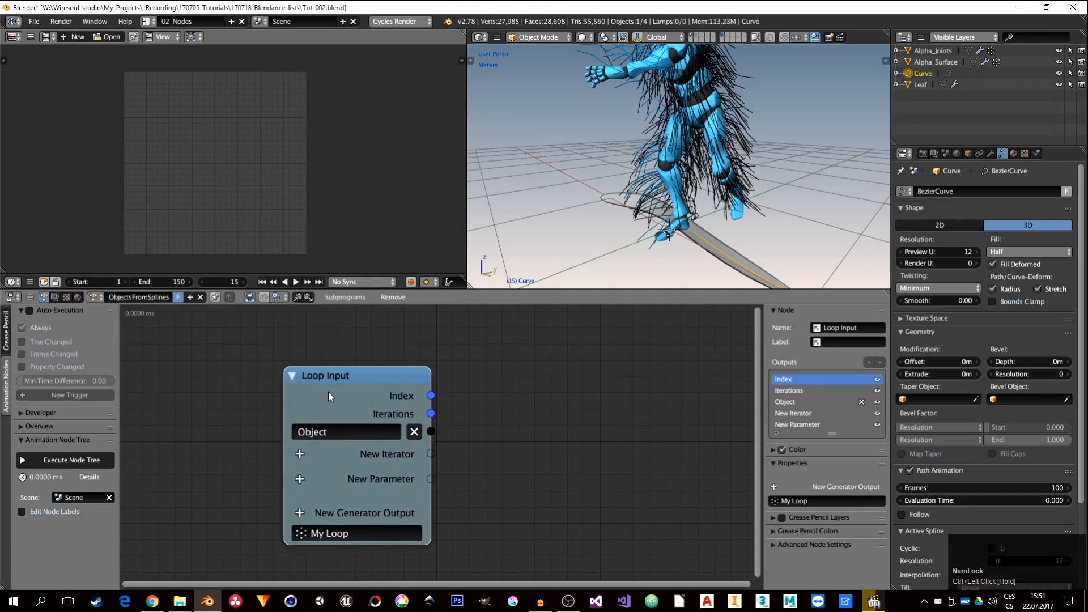
pyautogui.click(300, 454)
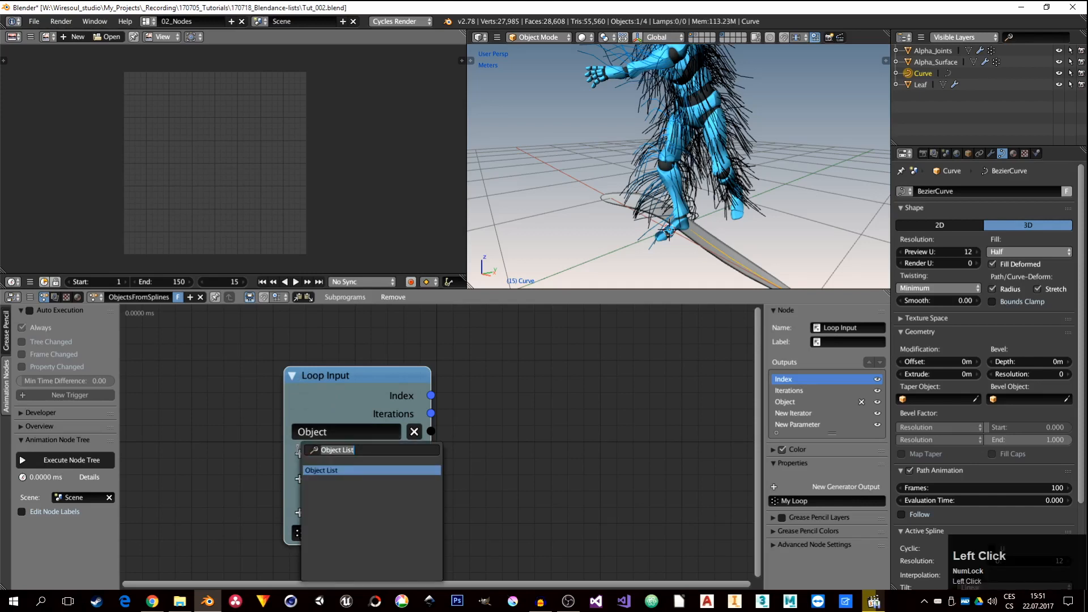
pyautogui.write('splin')
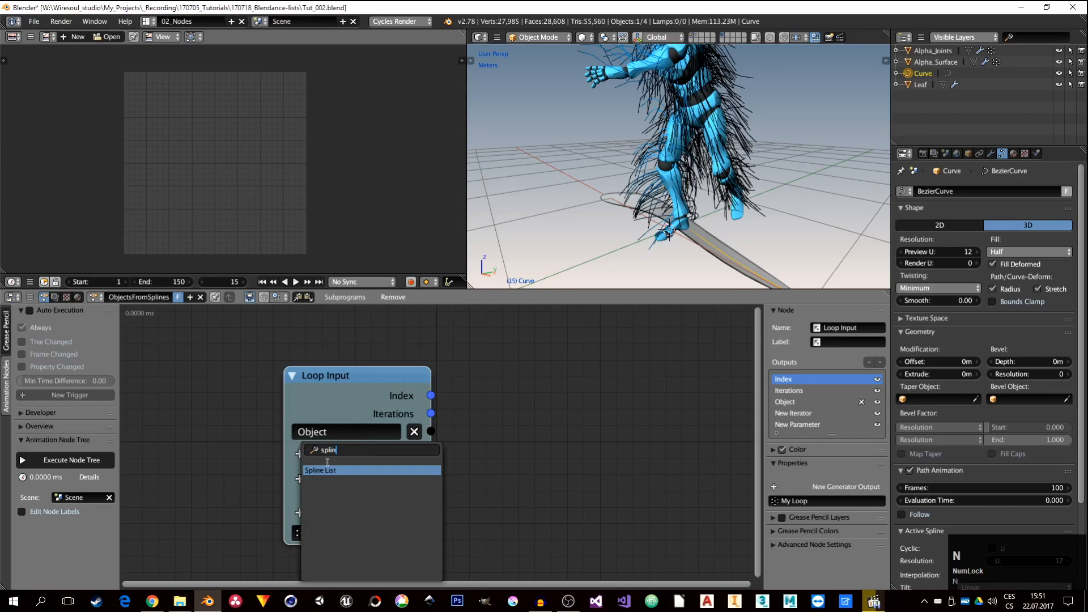
pyautogui.click(327, 470)
# Add a spline Object Output node beside the Loop Input node.
pyautogui.moveTo(457, 473); pyautogui.dragTo(384, 465, button='middle')
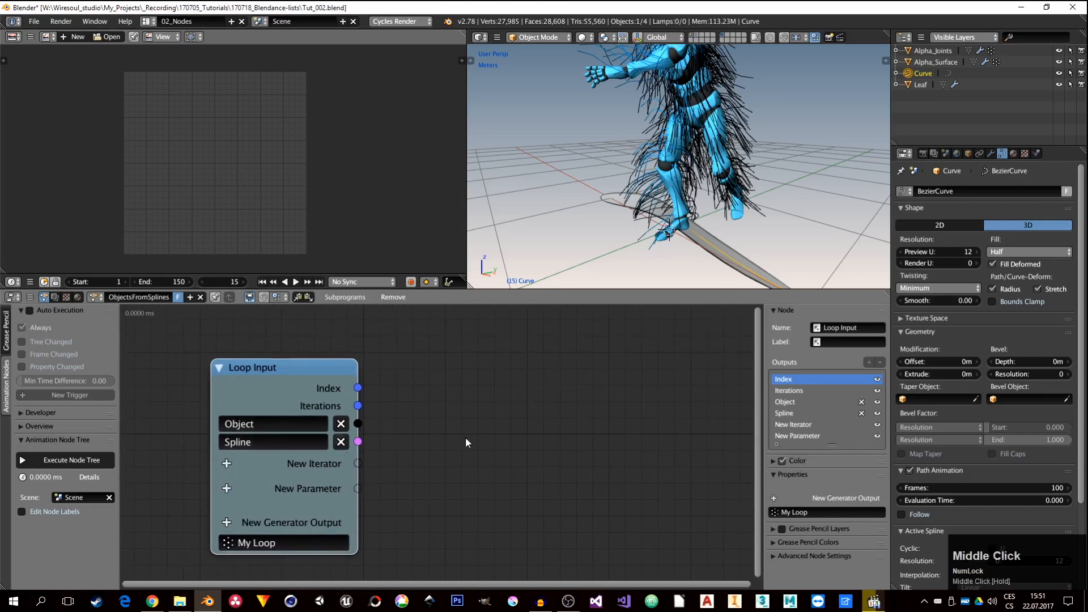
pyautogui.moveTo(466, 442); pyautogui.dragTo(448, 449, button='middle')
pyautogui.hotkey('shift', 'a')
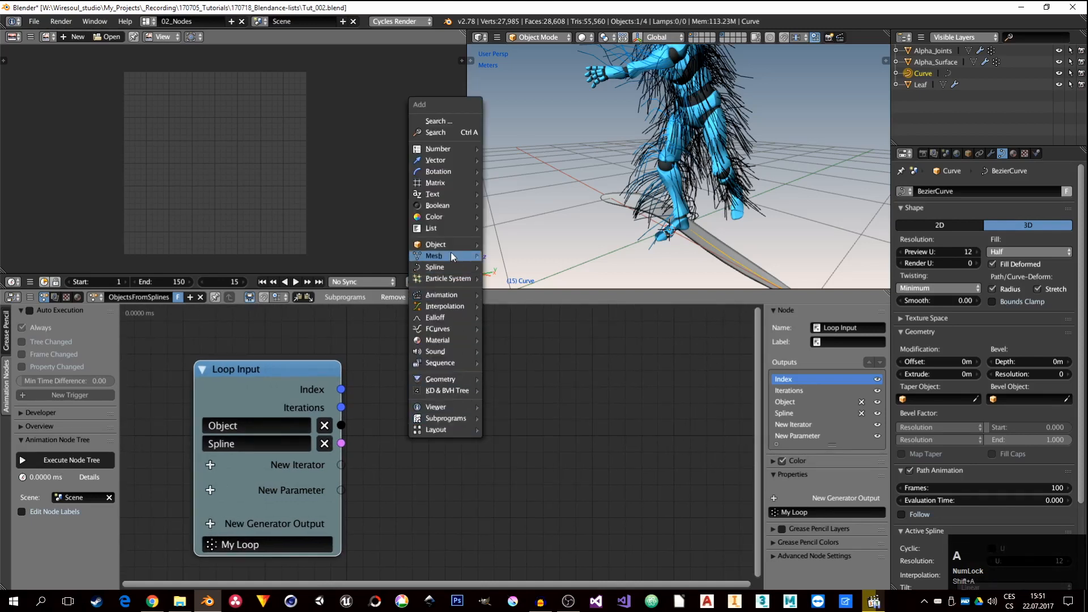
pyautogui.moveTo(447, 267)
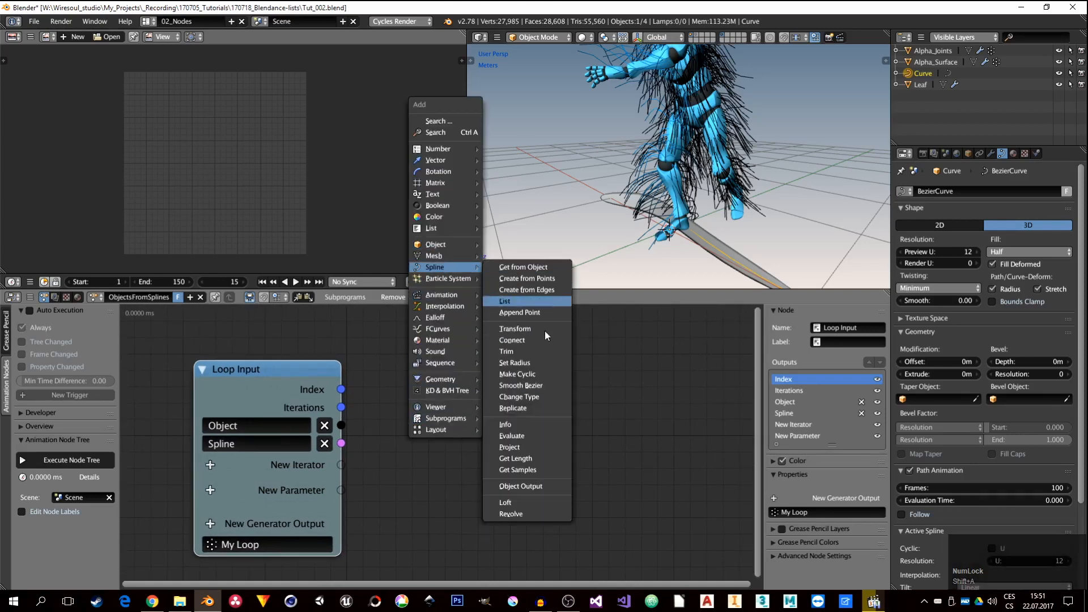
pyautogui.click(533, 487)
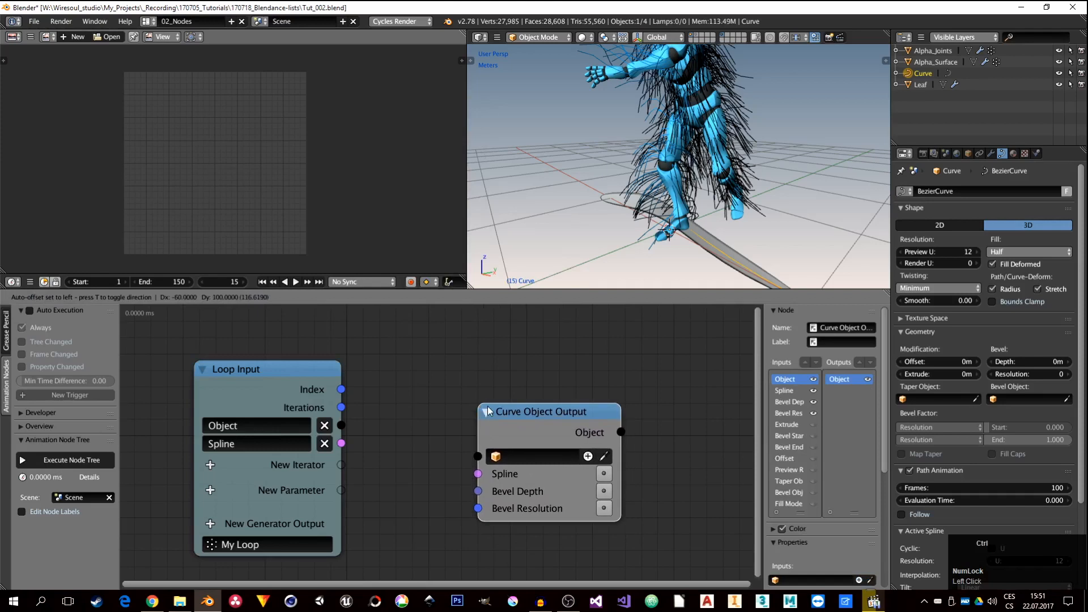
pyautogui.click(471, 395)
# Link the loop's Object and Spline outputs to the matching Curve Object Output inputs, and enable that node's Spline input.
pyautogui.moveTo(341, 425); pyautogui.dragTo(461, 457)
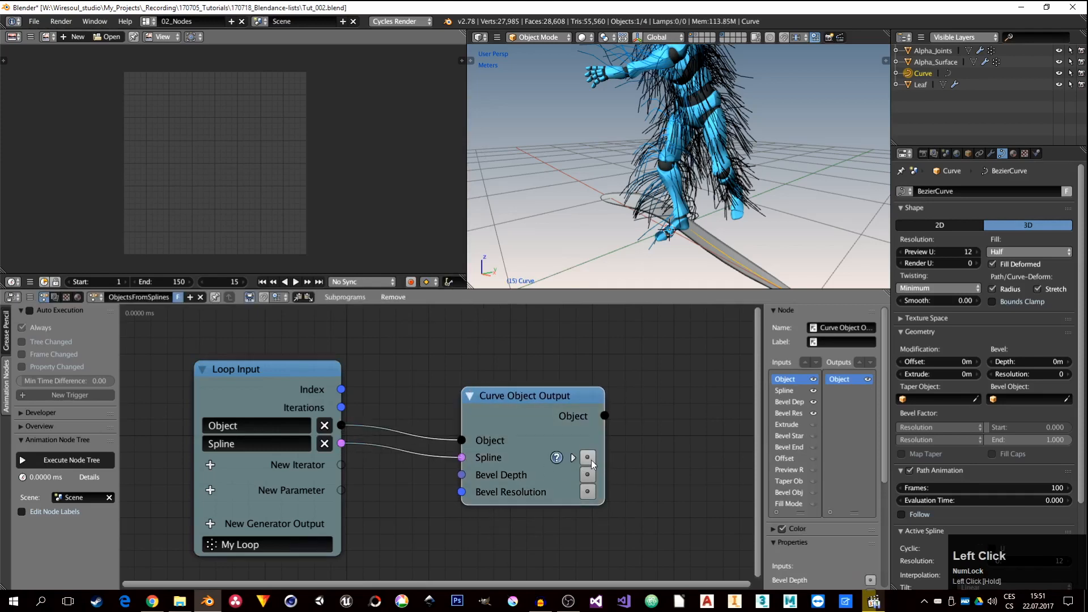
pyautogui.click(591, 460)
pyautogui.moveTo(519, 416); pyautogui.dragTo(486, 383)
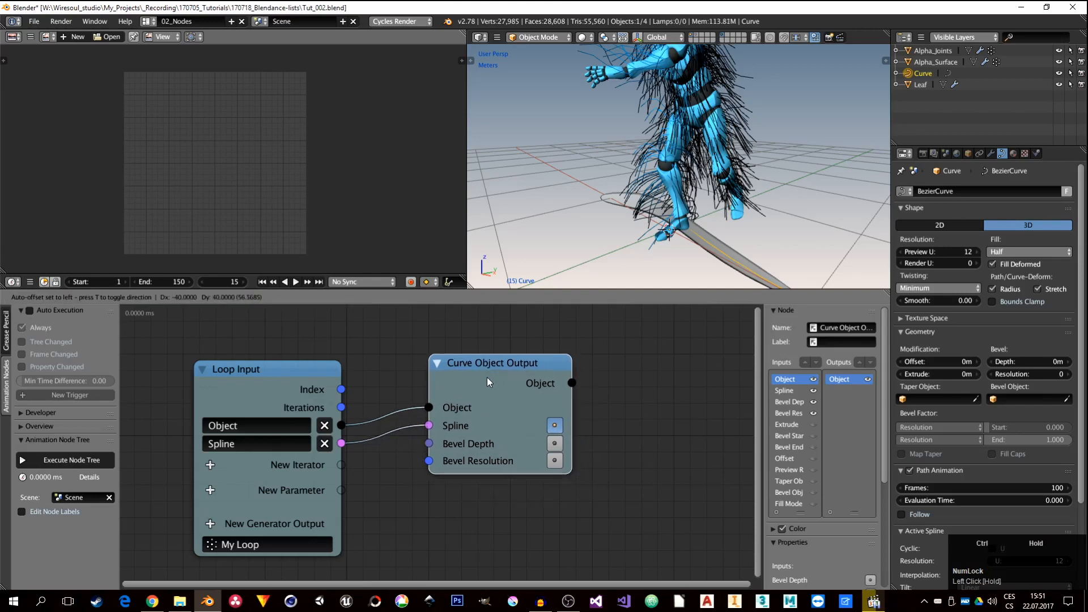
pyautogui.moveTo(312, 455); pyautogui.dragTo(429, 480, button='middle')
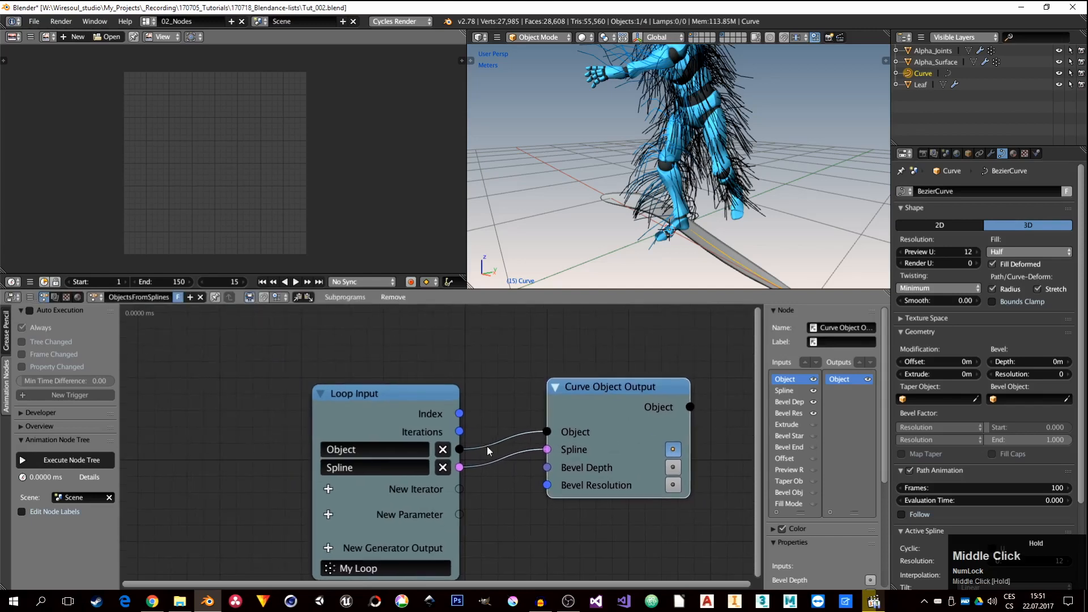
pyautogui.moveTo(464, 447); pyautogui.dragTo(417, 404, button='middle')
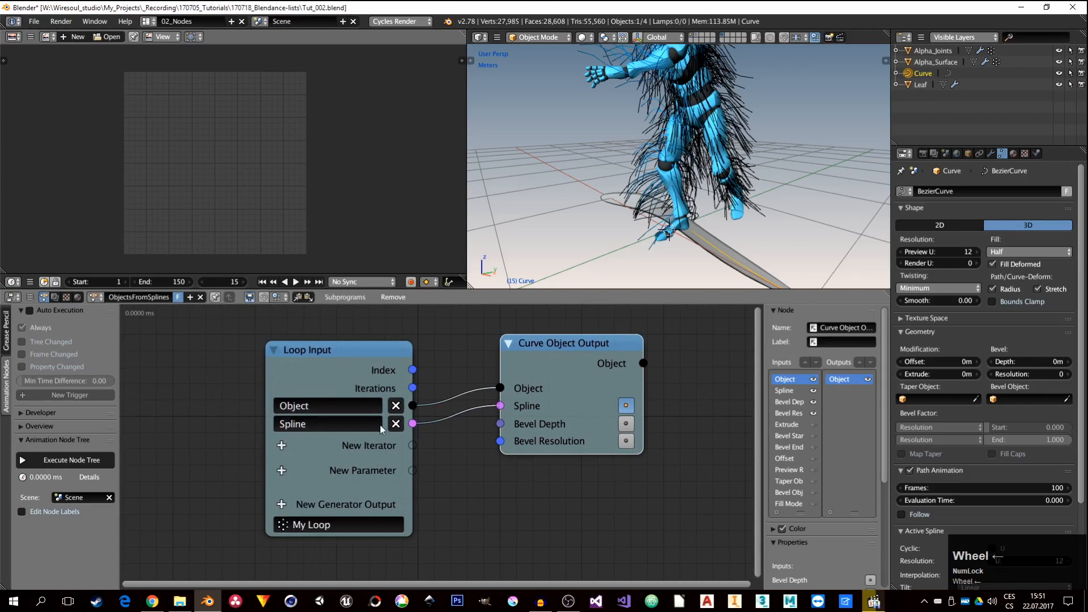
# Switch the node editor back to the Leafs node tree.
pyautogui.click(97, 297)
pyautogui.click(110, 314)
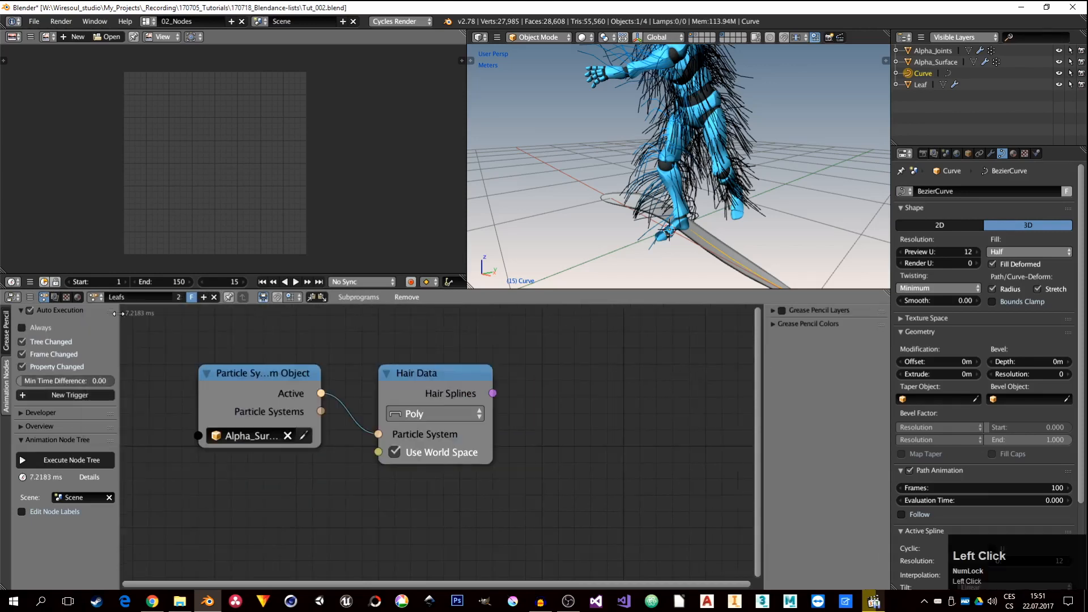
pyautogui.moveTo(530, 499); pyautogui.dragTo(454, 501, button='middle')
pyautogui.hotkey('shift', 'a')
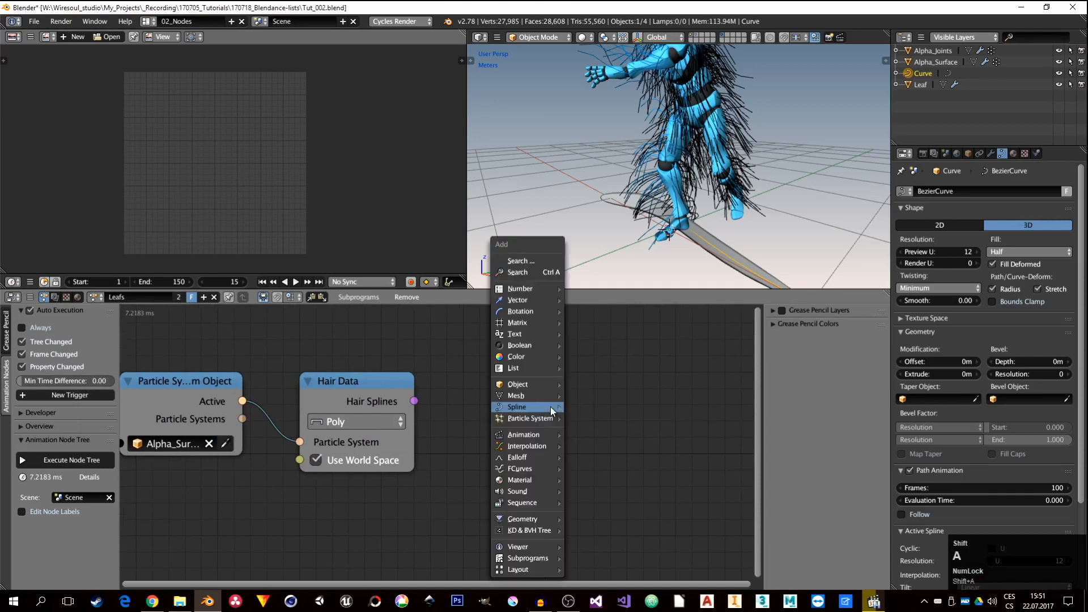
pyautogui.moveTo(544, 559)
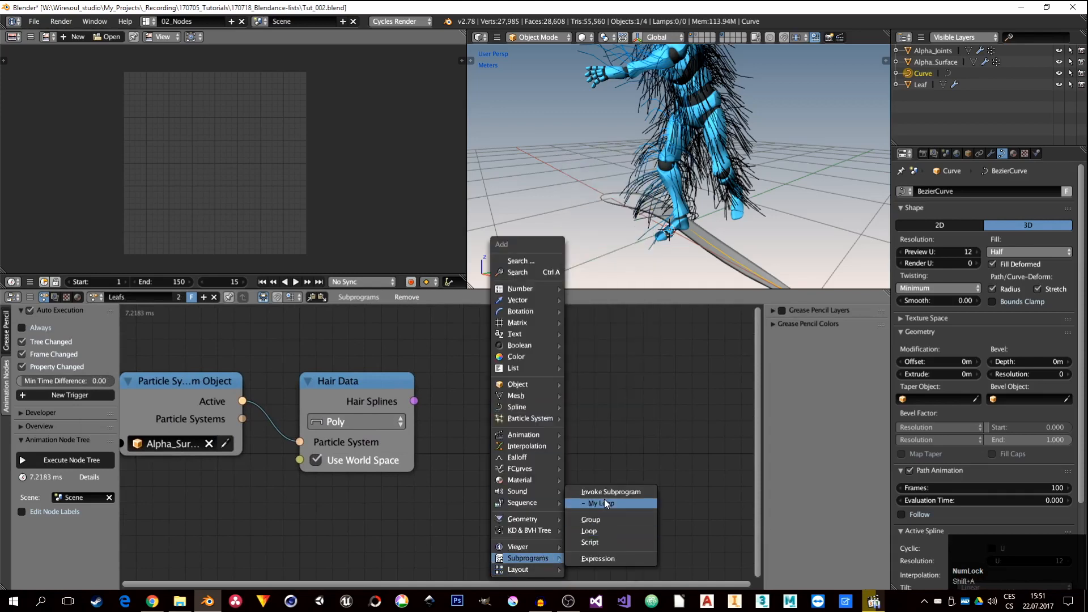
pyautogui.press('Escape')
pyautogui.click(97, 297)
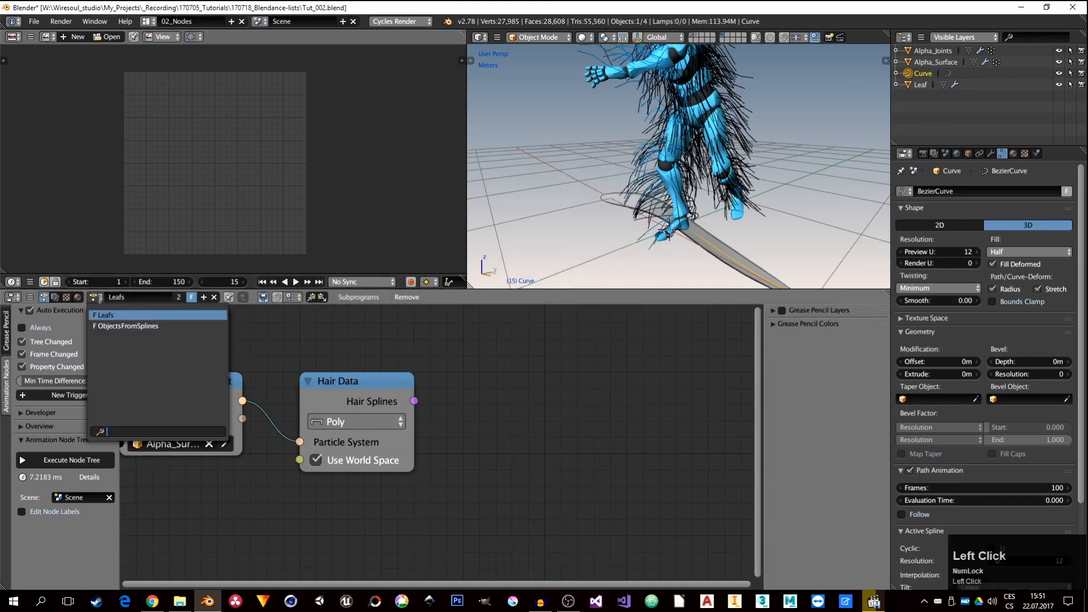
pyautogui.click(99, 298)
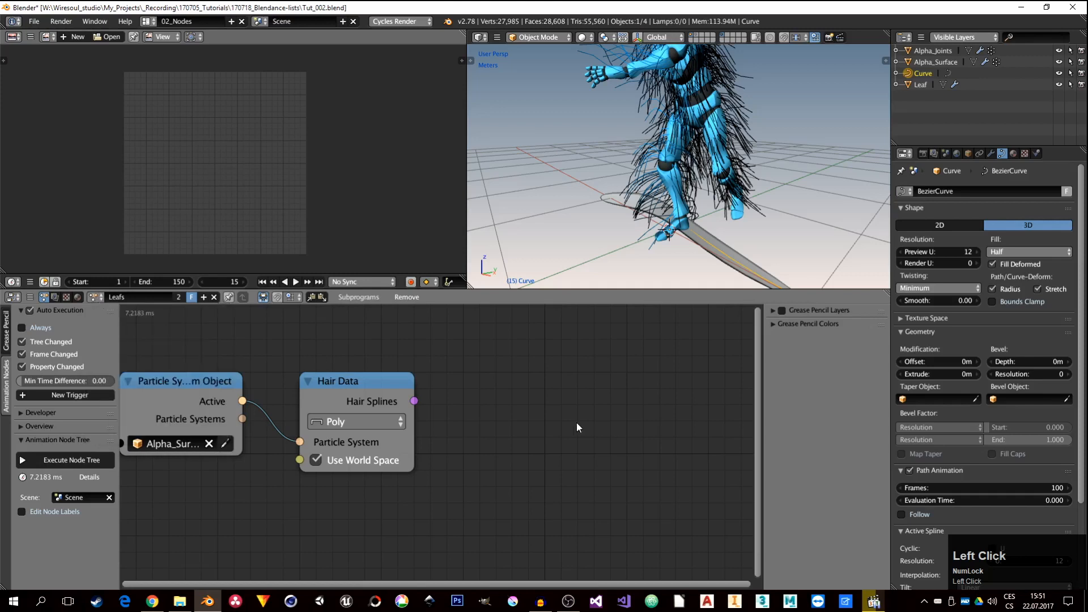
# Add an Invoke Subprogram node for My Loop beside the Hair Data node.
pyautogui.hotkey('shift', 'a')
pyautogui.moveTo(425, 564)
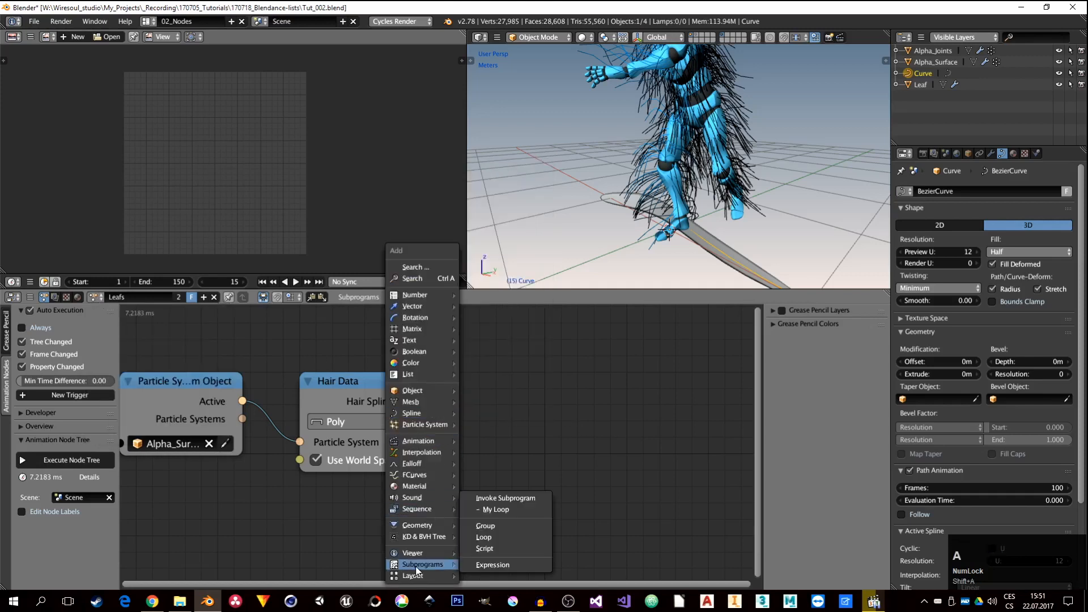
pyautogui.click(494, 510)
pyautogui.click(529, 399)
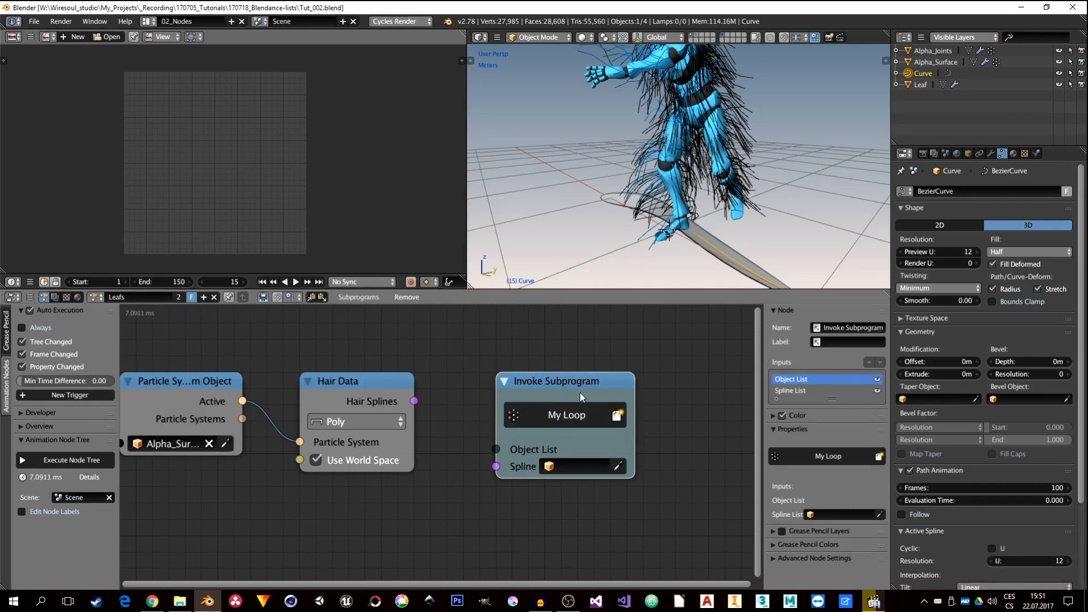
# Enter the invoked loop, rename it SplineApply, and return to the Leafs node tree.
pyautogui.press('Tab')
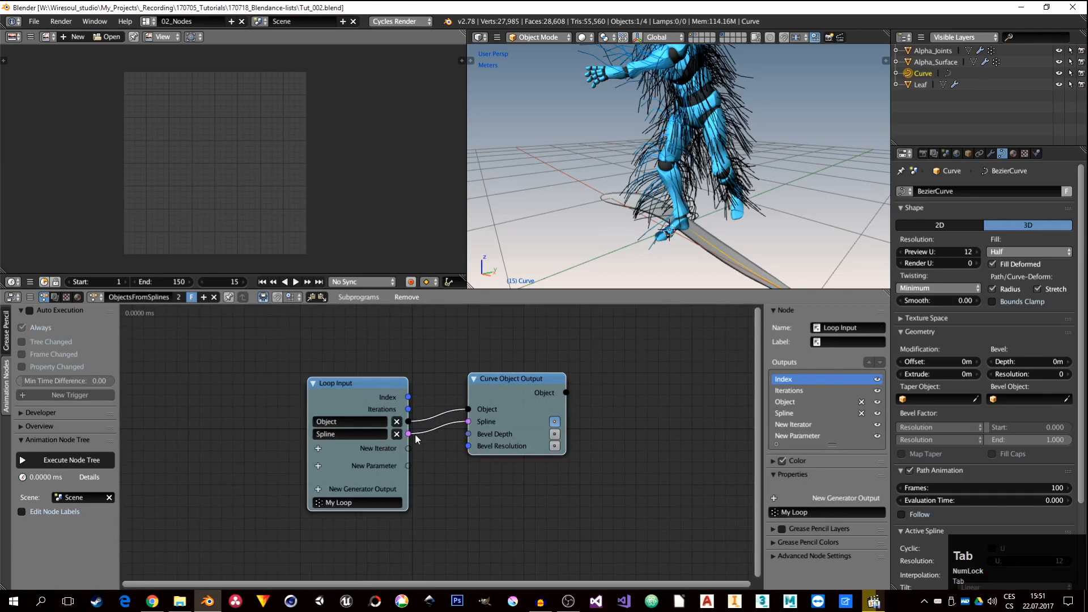
pyautogui.click(362, 503)
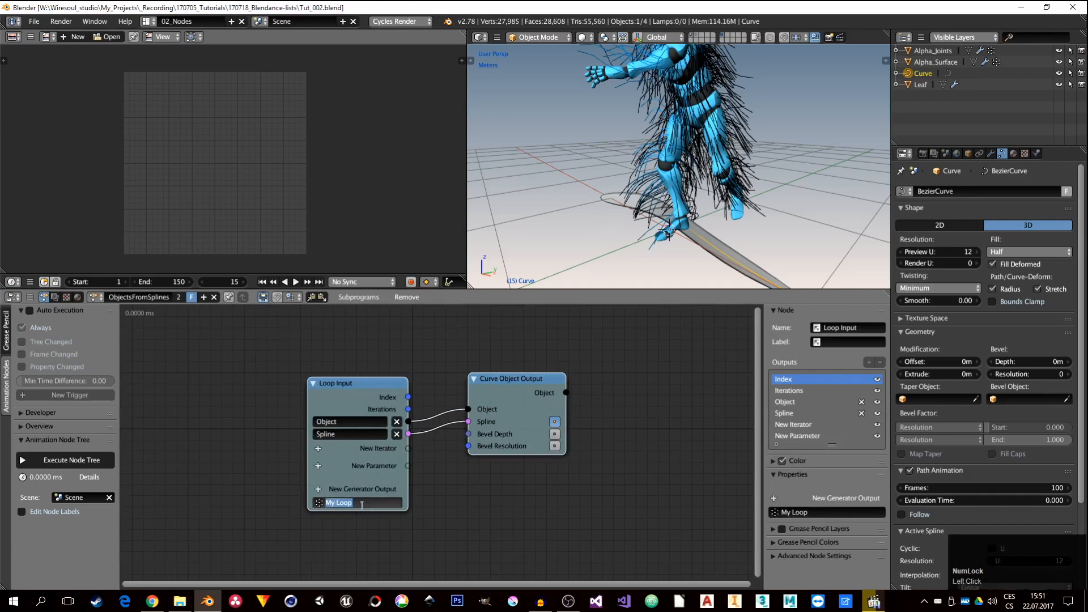
pyautogui.write('SplineApply')
pyautogui.press('Return')
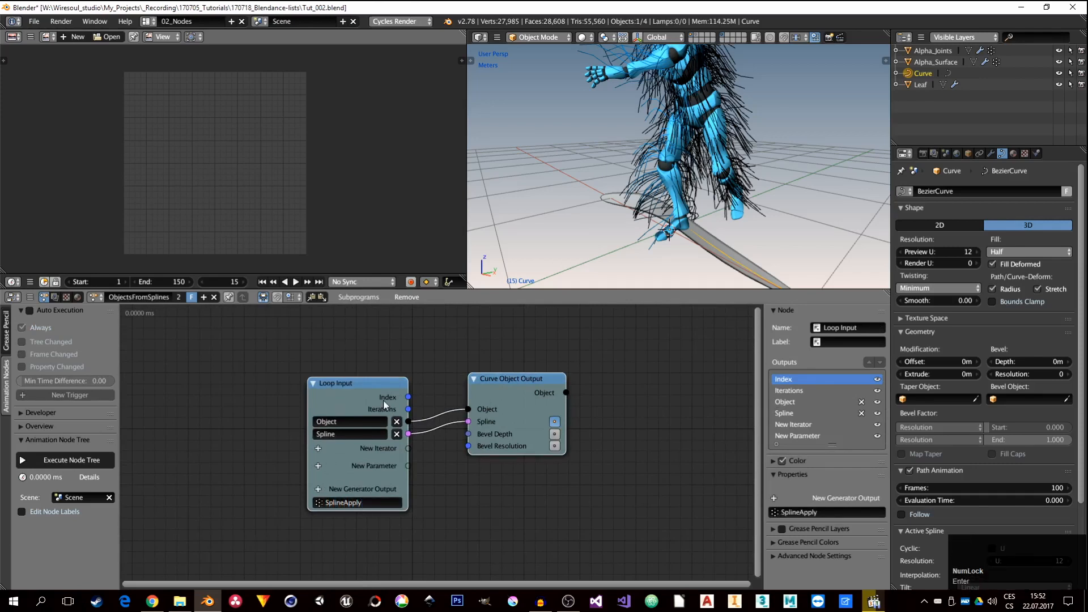
pyautogui.press('Tab')
# Link Hair Data's Hair Splines output to the Spline List input of the SplineApply node, and reposition that node above Hair Data.
pyautogui.moveTo(406, 434); pyautogui.dragTo(427, 416, button='middle')
pyautogui.scroll(2, 426, 421)
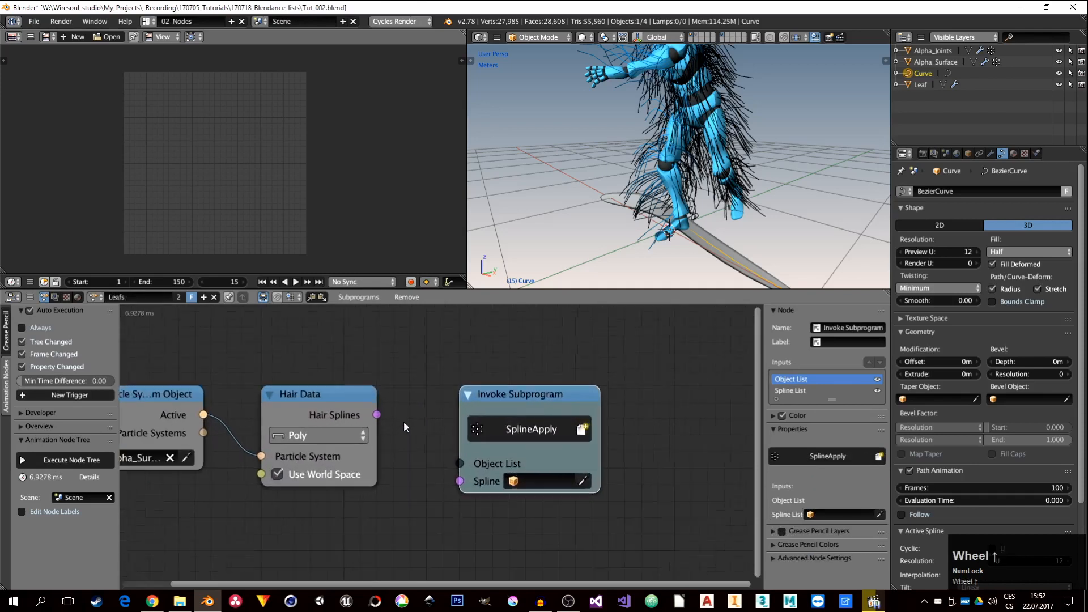
pyautogui.moveTo(501, 408); pyautogui.dragTo(519, 362)
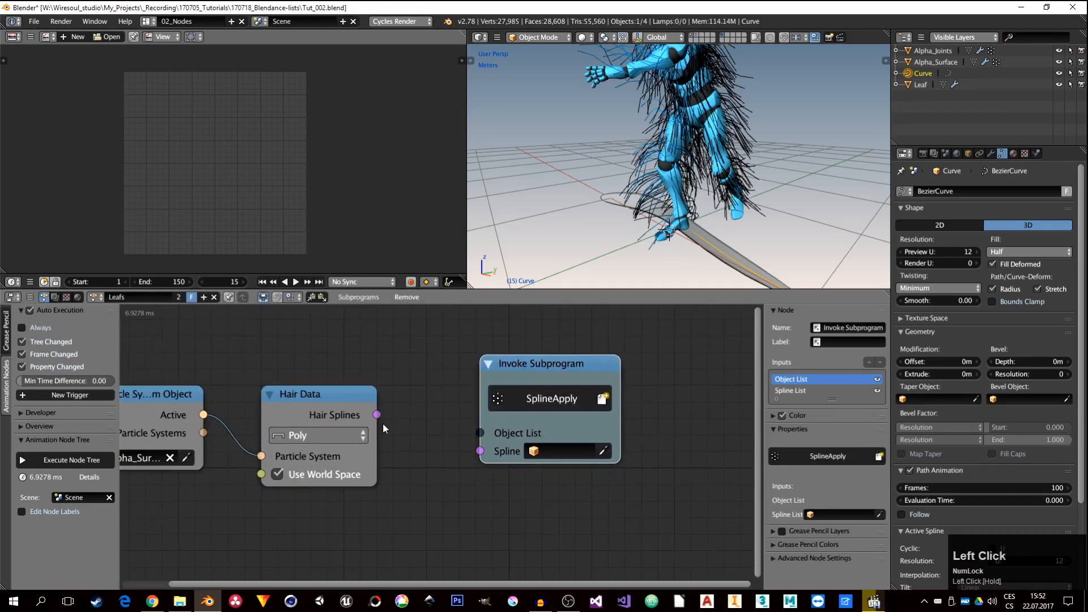
pyautogui.moveTo(377, 414); pyautogui.dragTo(482, 456)
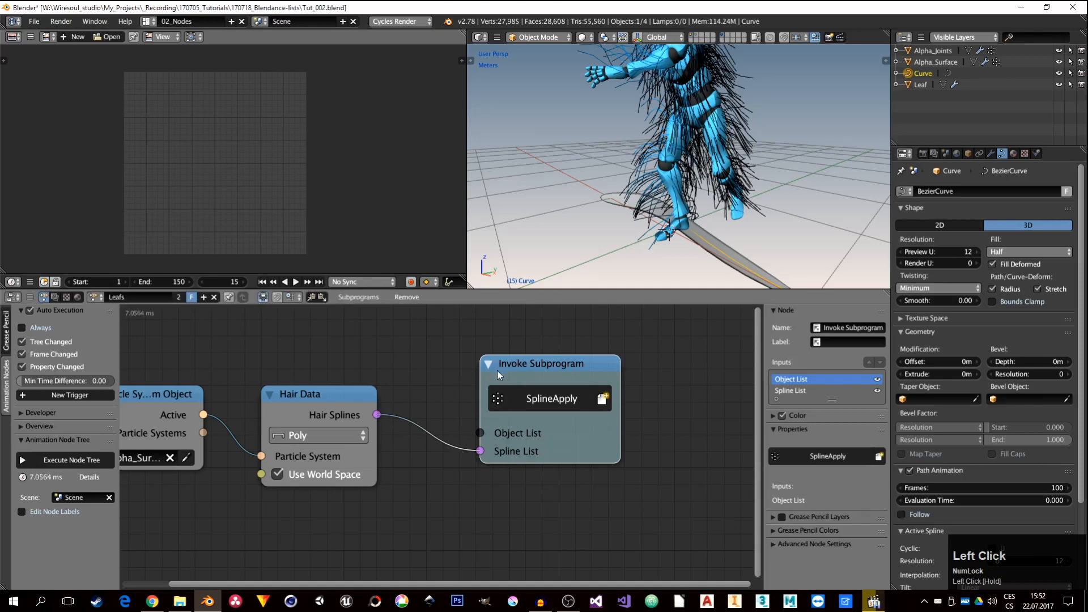
pyautogui.moveTo(497, 369); pyautogui.dragTo(488, 338)
pyautogui.moveTo(556, 339); pyautogui.dragTo(612, 476, button='middle')
pyautogui.moveTo(612, 480); pyautogui.dragTo(584, 437)
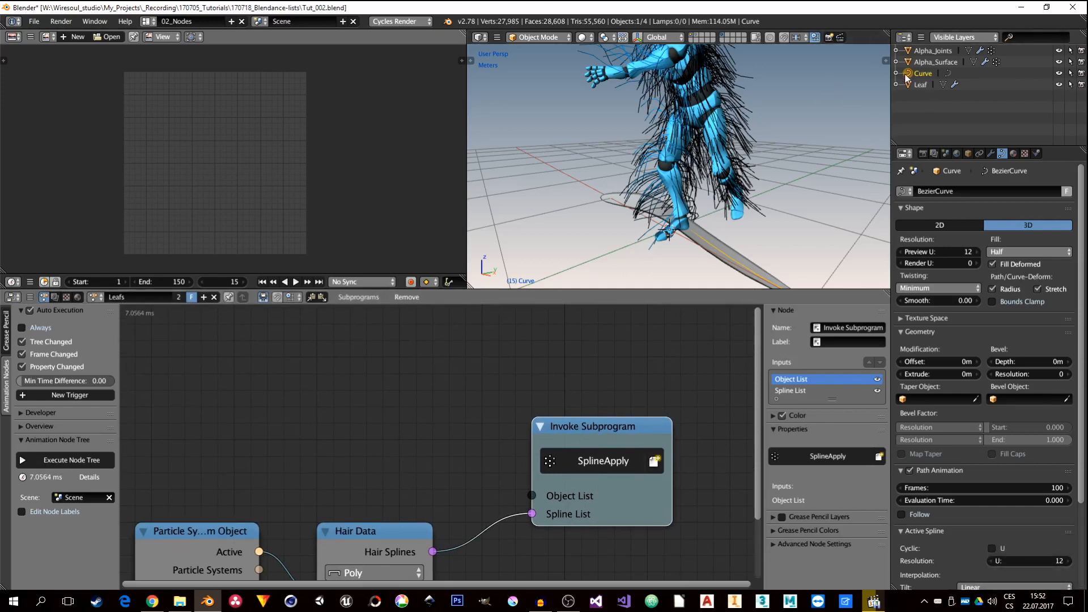
# Add an Object Instancer node above Hair Data and set Curve as its source object.
pyautogui.hotkey('shift', 'a')
pyautogui.moveTo(338, 387)
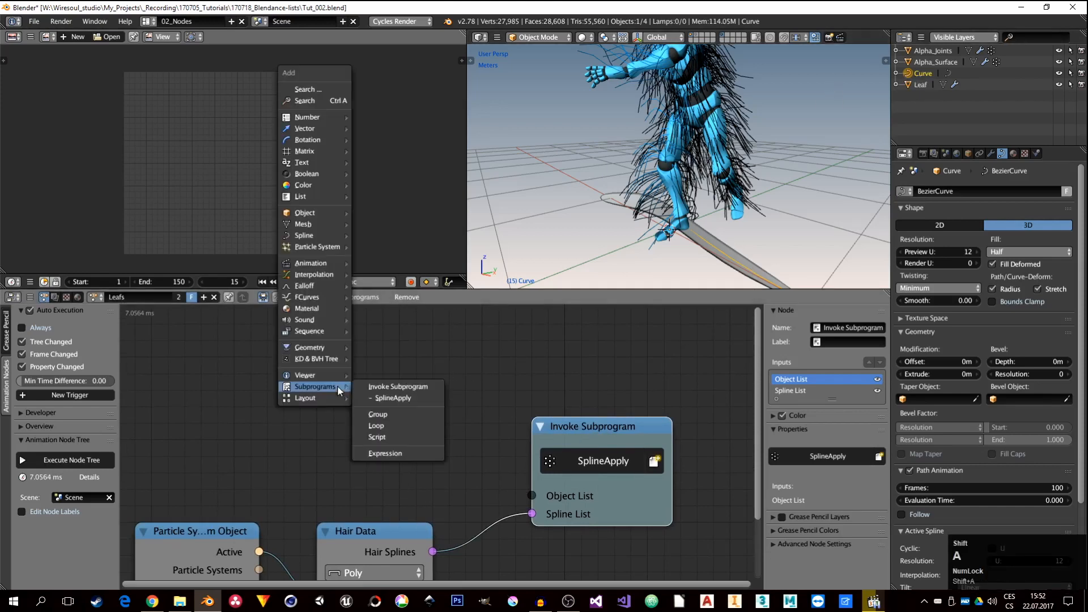
pyautogui.moveTo(318, 213)
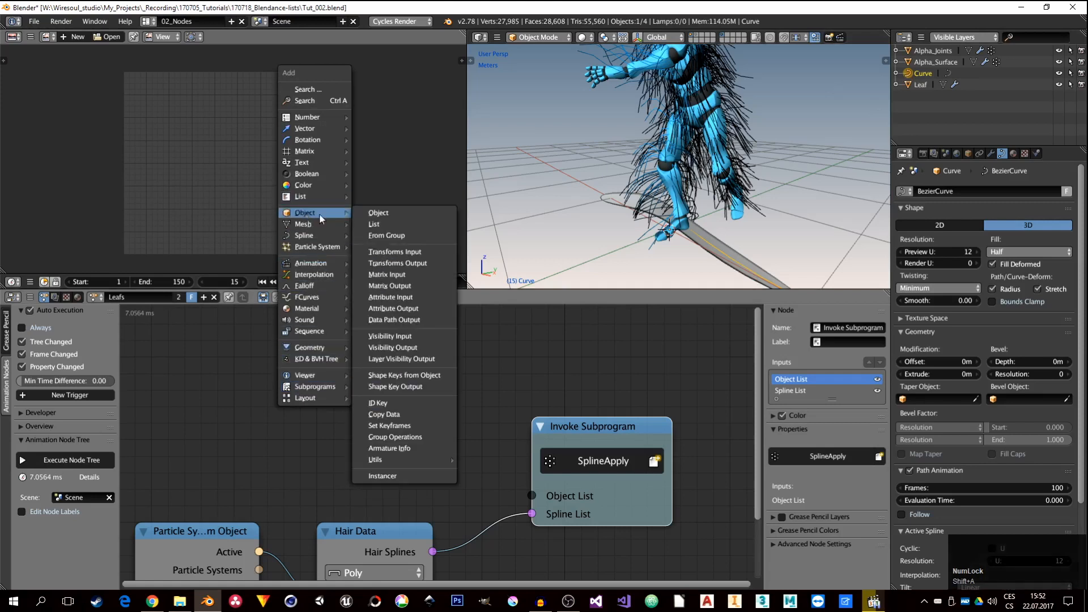
pyautogui.click(383, 476)
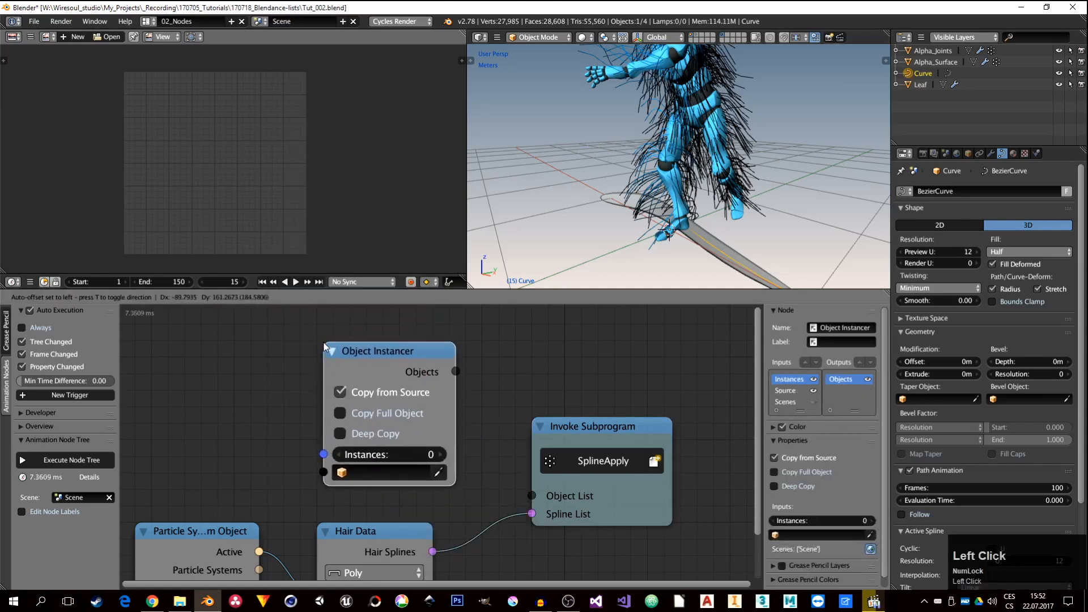
pyautogui.click(319, 346)
pyautogui.moveTo(380, 472); pyautogui.dragTo(403, 427, button='middle')
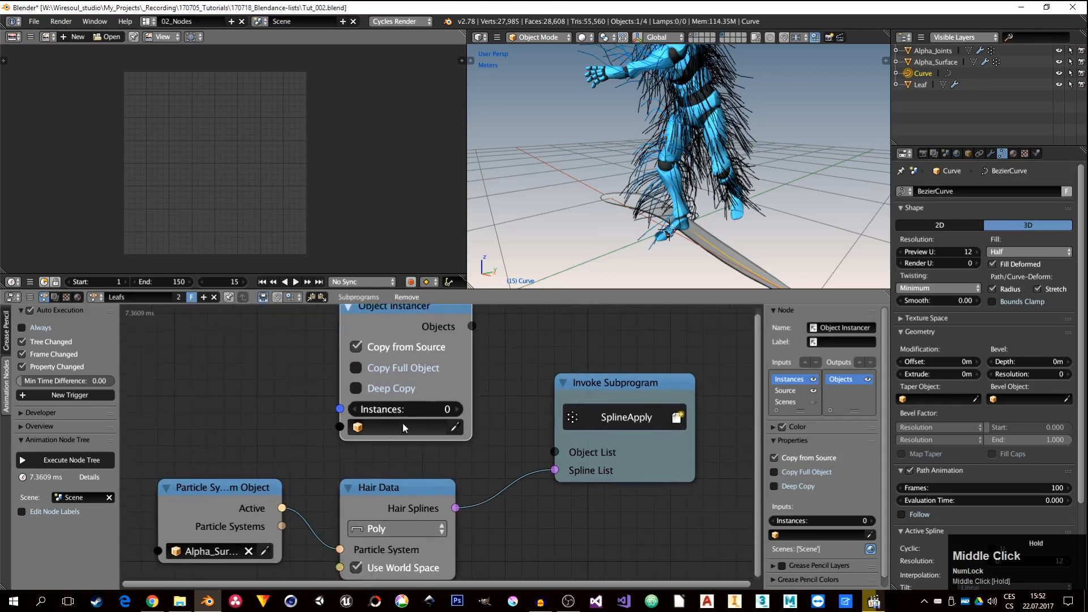
pyautogui.click(379, 427)
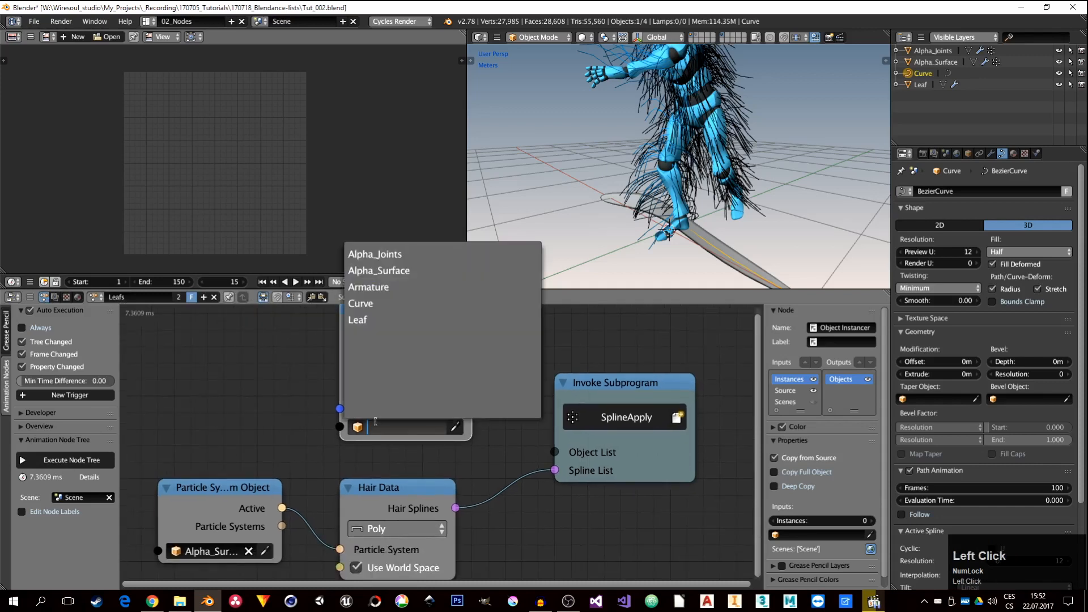
pyautogui.click(378, 304)
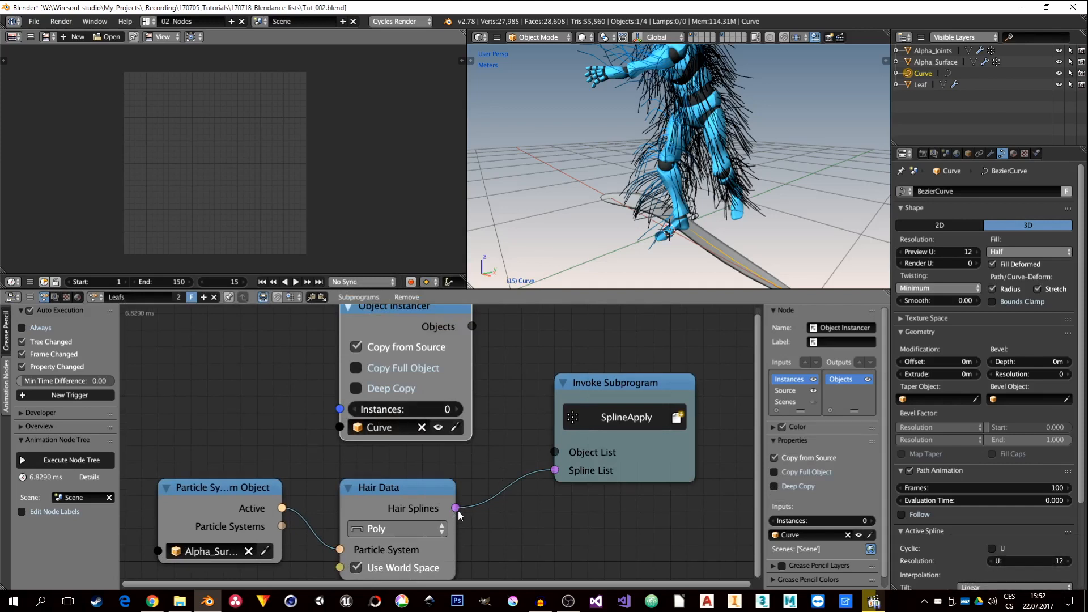
# Feed Hair Splines through a Get Length node into the instancer's Instances input, and link its Objects output to SplineApply's Object List.
pyautogui.moveTo(456, 508); pyautogui.dragTo(252, 406)
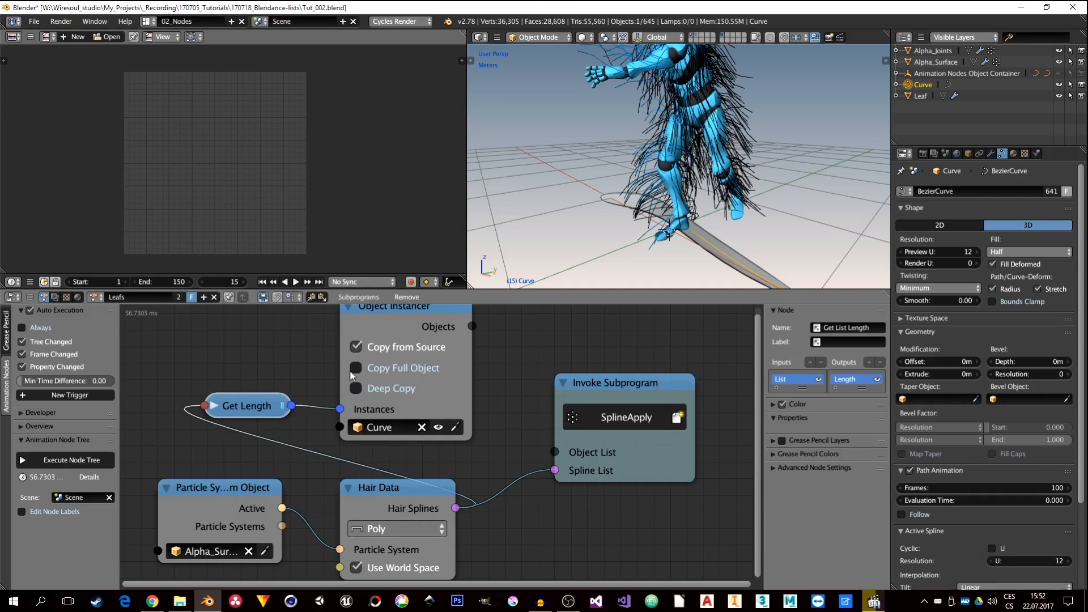
pyautogui.moveTo(399, 326); pyautogui.dragTo(402, 359, button='middle')
pyautogui.click(402, 359)
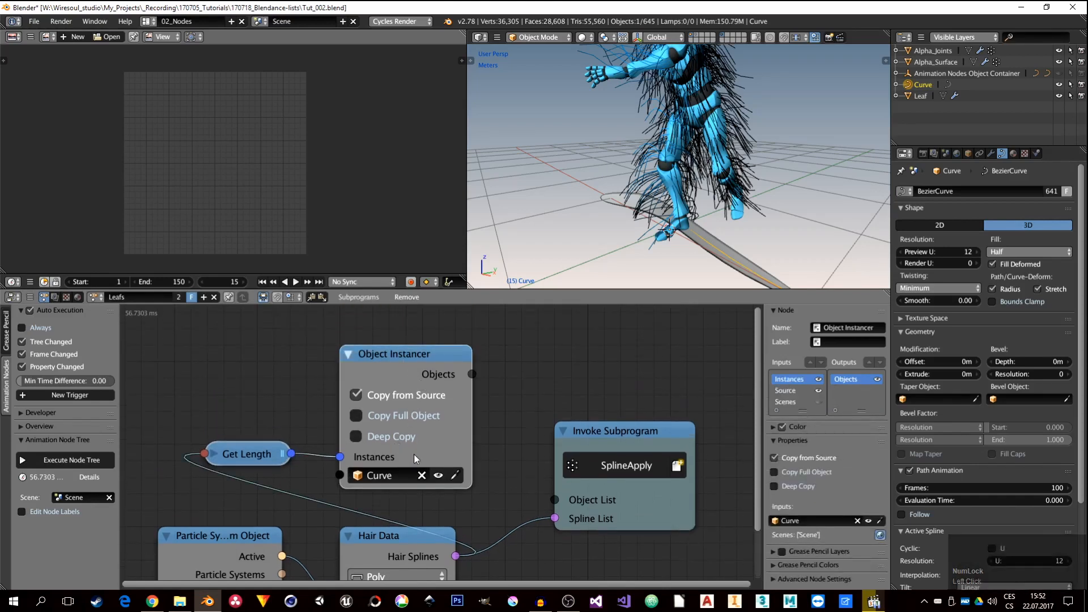
pyautogui.moveTo(474, 375); pyautogui.dragTo(515, 349)
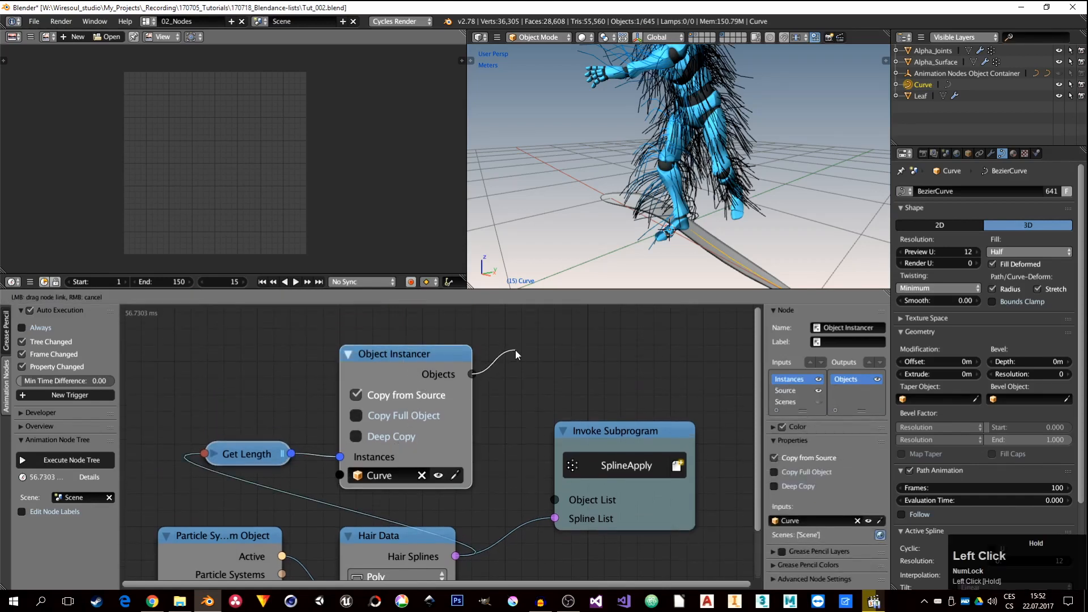
pyautogui.moveTo(504, 417); pyautogui.dragTo(554, 499)
# Enable Deep Copy on the Object Instancer node that copies Curve.
pyautogui.moveTo(652, 221); pyautogui.dragTo(694, 116, button='middle')
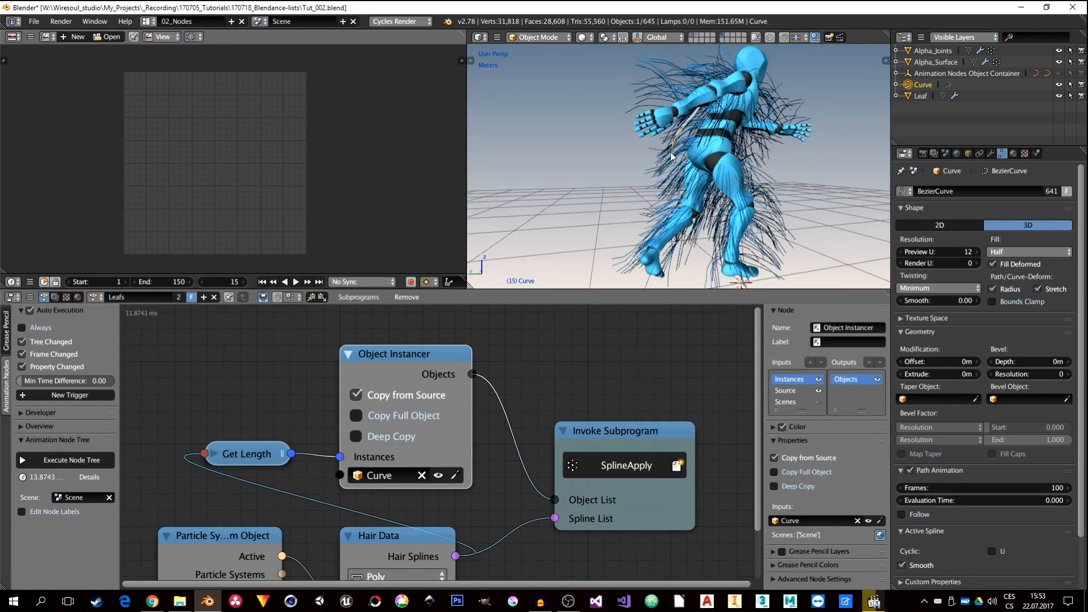
pyautogui.moveTo(670, 152); pyautogui.dragTo(594, 172, button='middle')
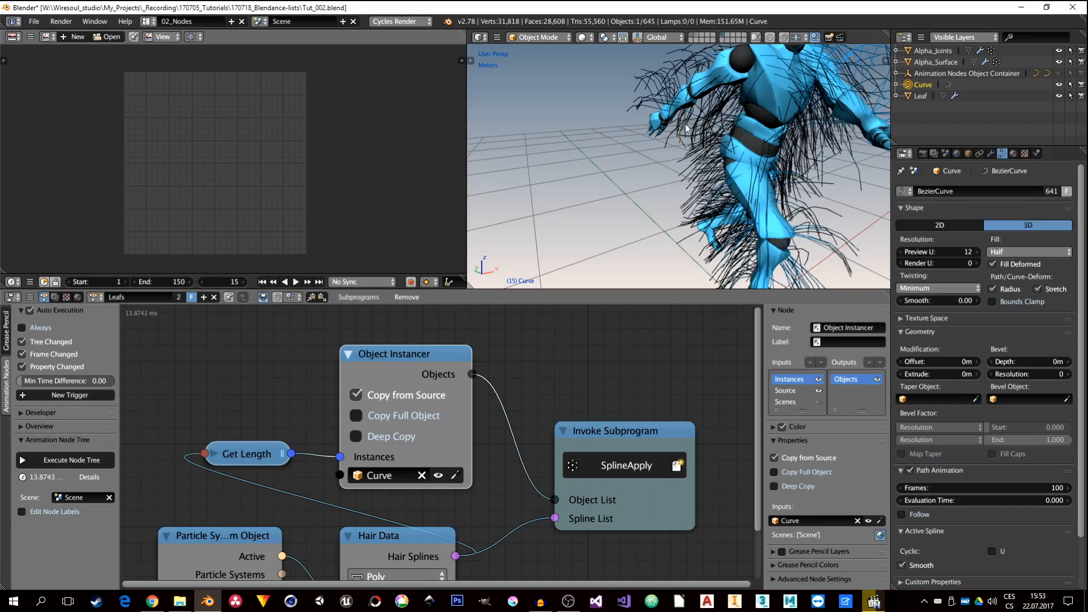
pyautogui.moveTo(686, 129); pyautogui.dragTo(701, 100, button='middle')
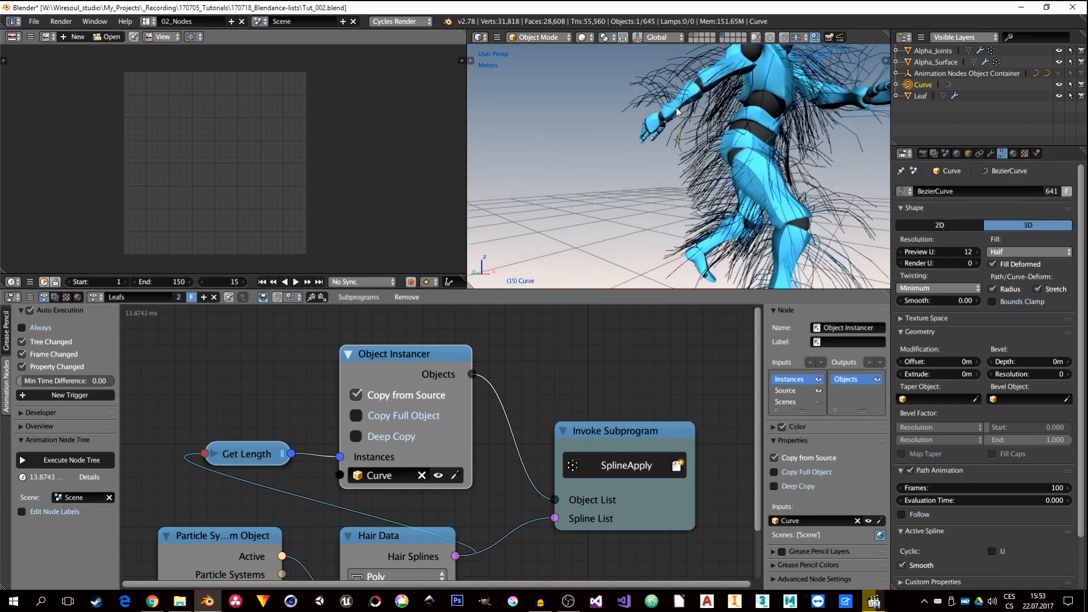
pyautogui.moveTo(674, 213); pyautogui.dragTo(649, 212, button='middle')
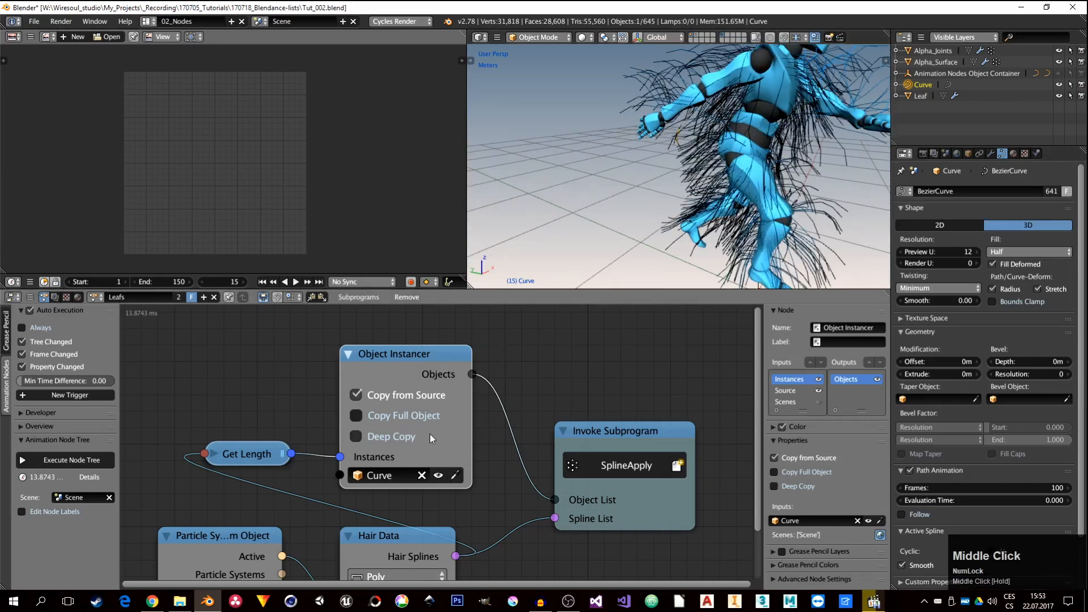
pyautogui.click(356, 436)
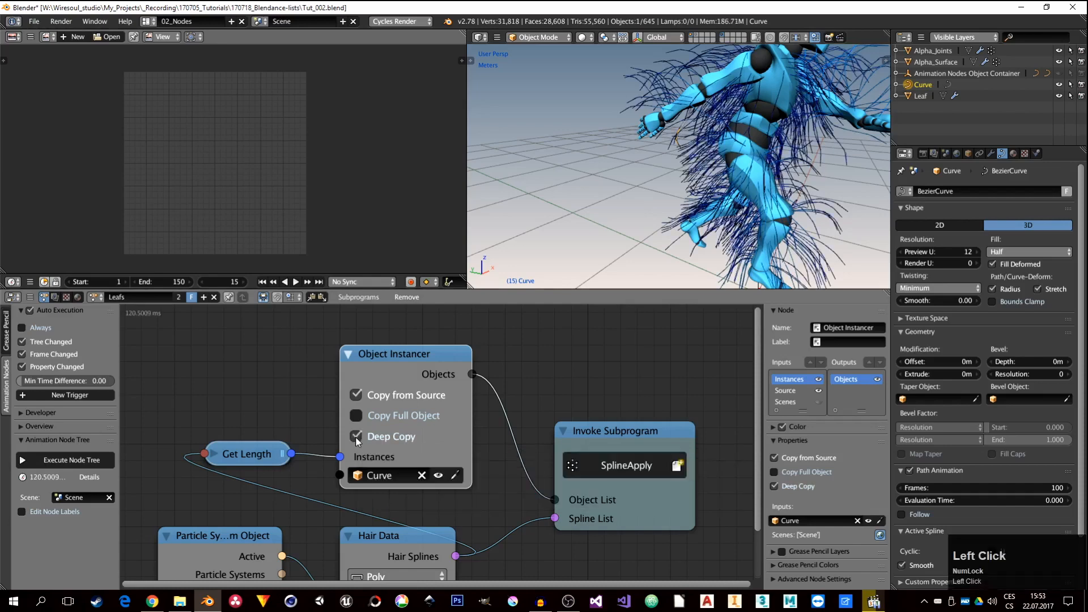
# Examine the instanced curves around the character's body from several angles and distances.
pyautogui.moveTo(769, 176); pyautogui.dragTo(657, 178, button='middle')
pyautogui.scroll(-3, 711, 189)
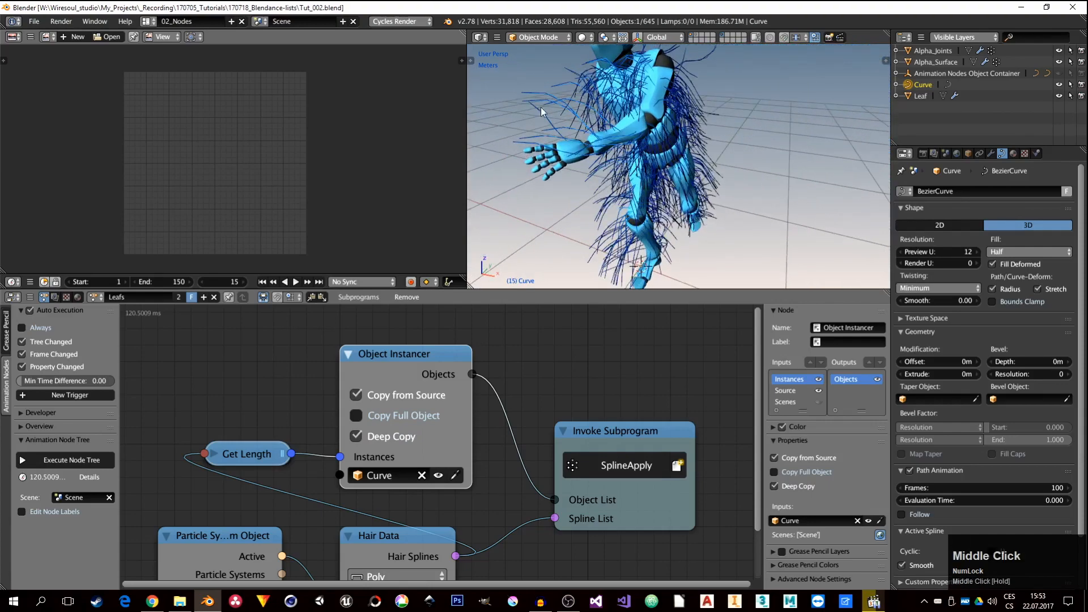
pyautogui.scroll(7, 555, 93)
pyautogui.scroll(-2, 557, 95)
pyautogui.scroll(-2, 604, 145)
pyautogui.moveTo(604, 145); pyautogui.dragTo(653, 134, button='middle')
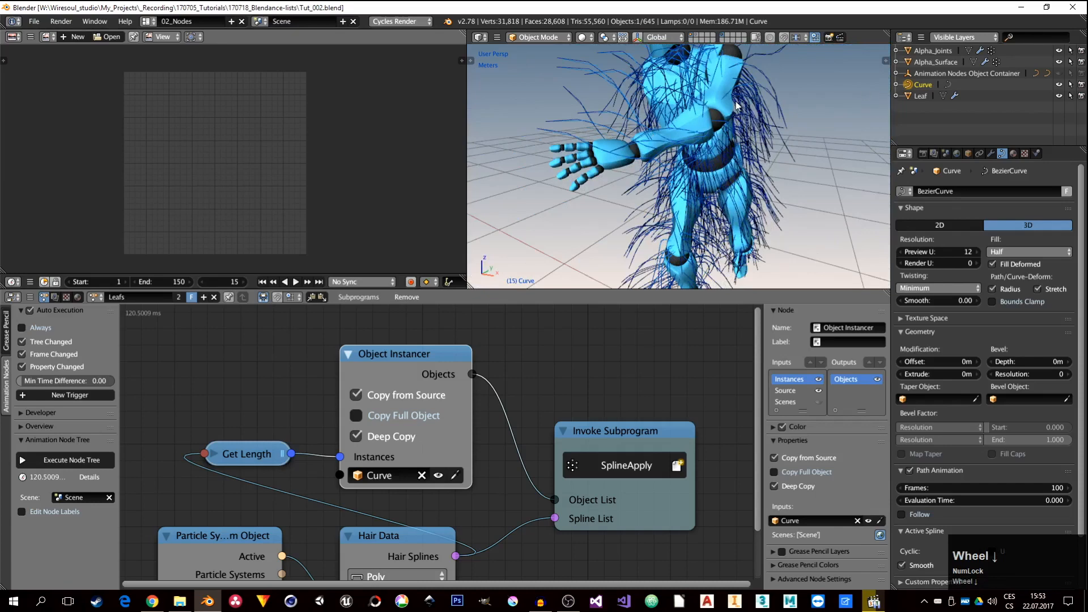
pyautogui.moveTo(737, 105); pyautogui.dragTo(917, 192, button='middle')
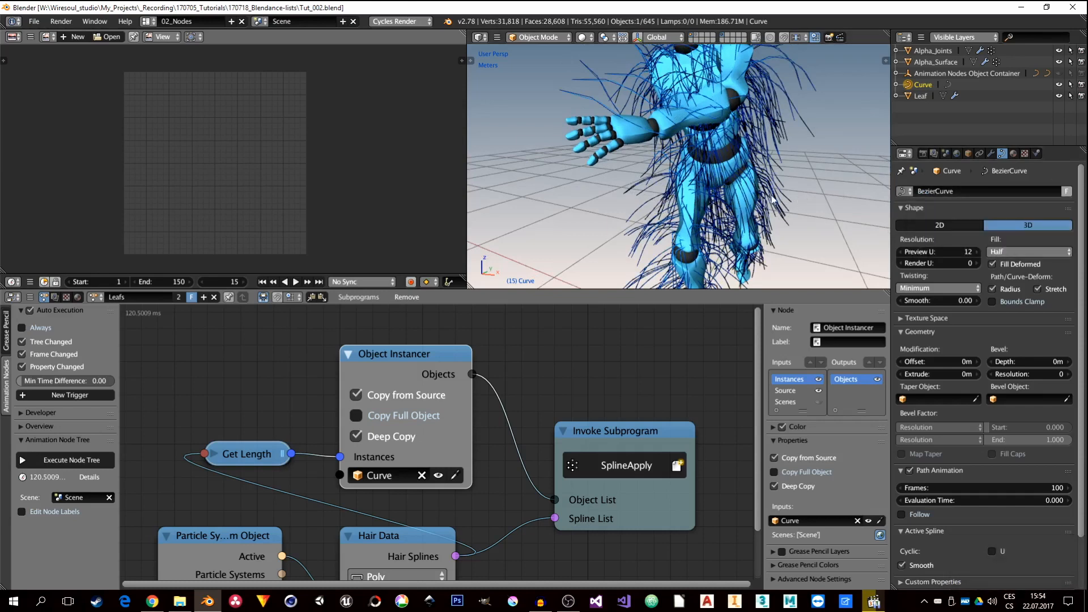
# Select Alpha_Surface, show its particle settings, and collapse the Velocity, Physics and Render sections.
pyautogui.click(939, 62)
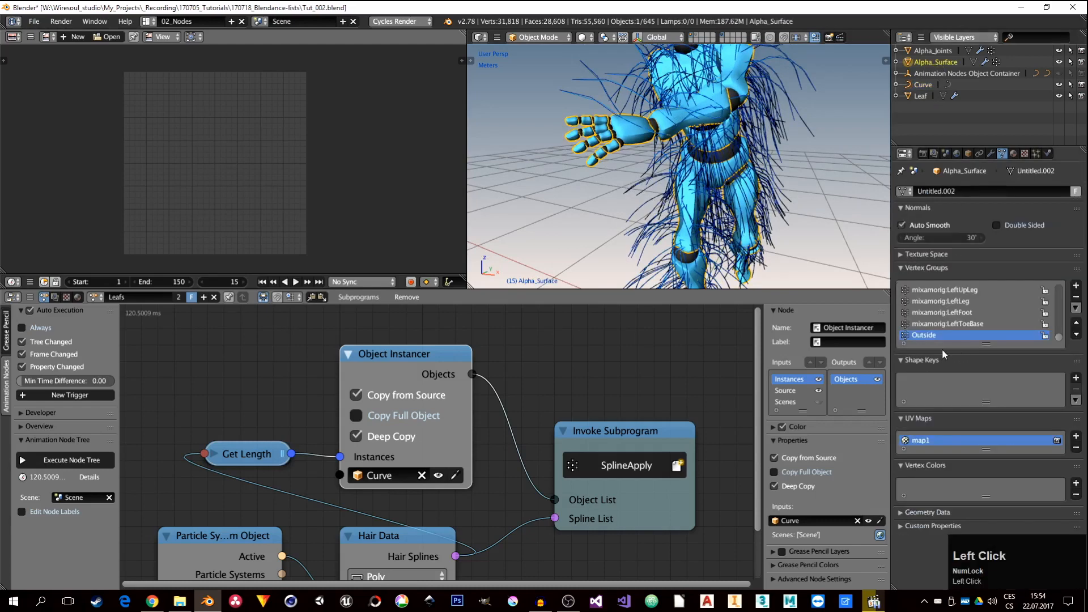
pyautogui.click(1030, 153)
pyautogui.scroll(-3, 913, 379)
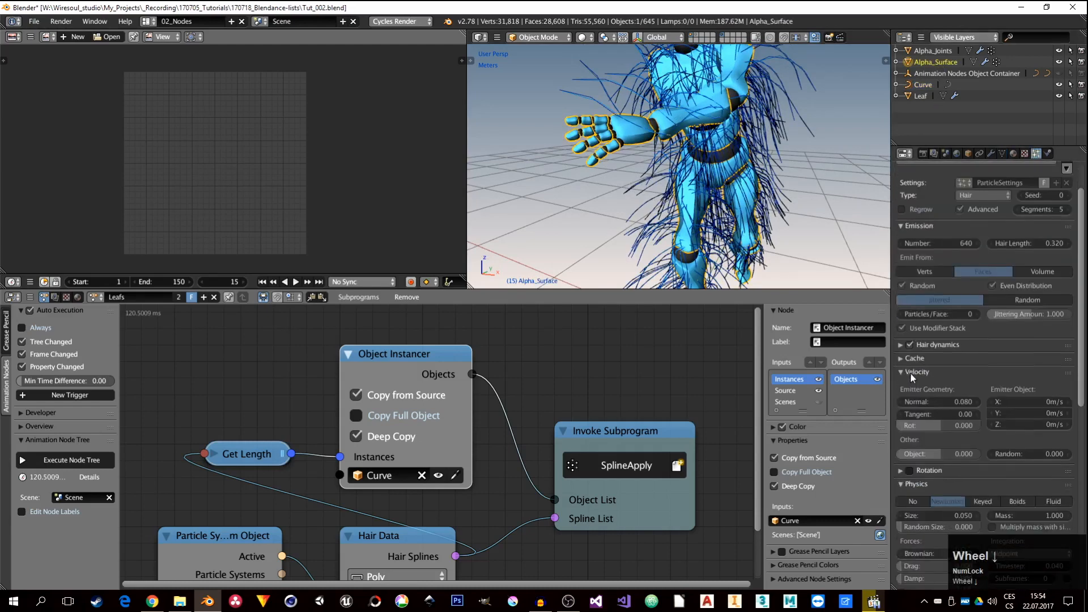
pyautogui.click(902, 374)
pyautogui.click(901, 400)
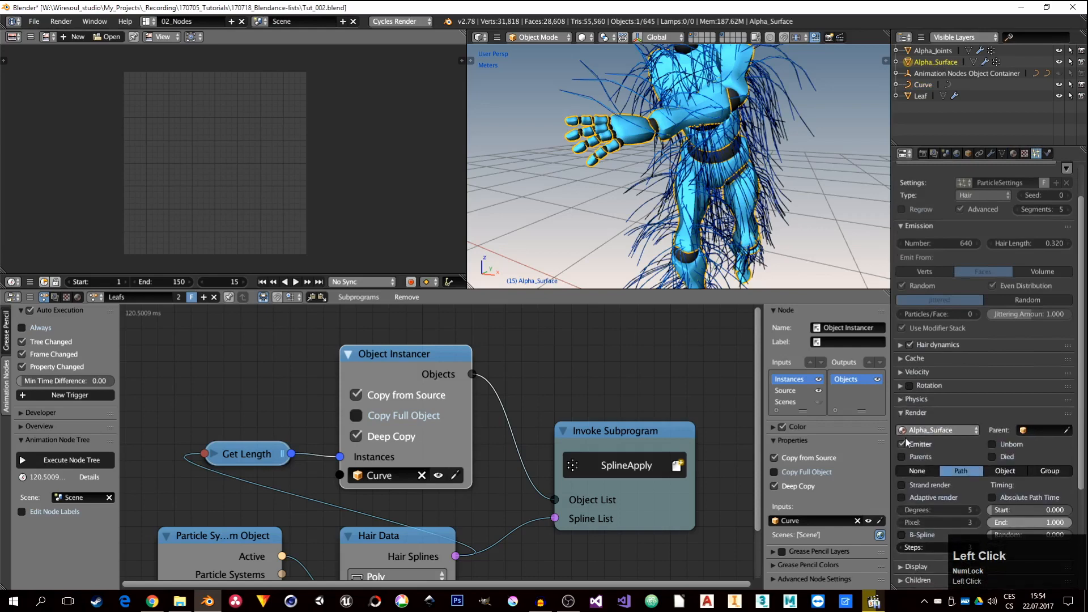
pyautogui.click(901, 413)
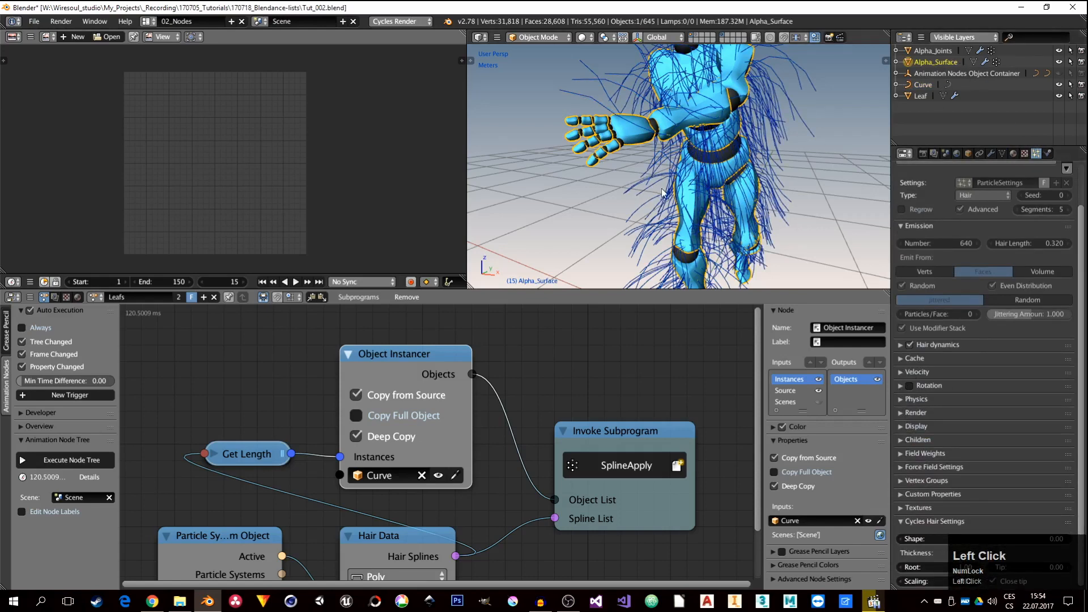
# Select individual curve instances around the character's arm and shoulders to check that each is a separate object.
pyautogui.moveTo(742, 187); pyautogui.dragTo(736, 141, button='middle')
pyautogui.click(580, 71)
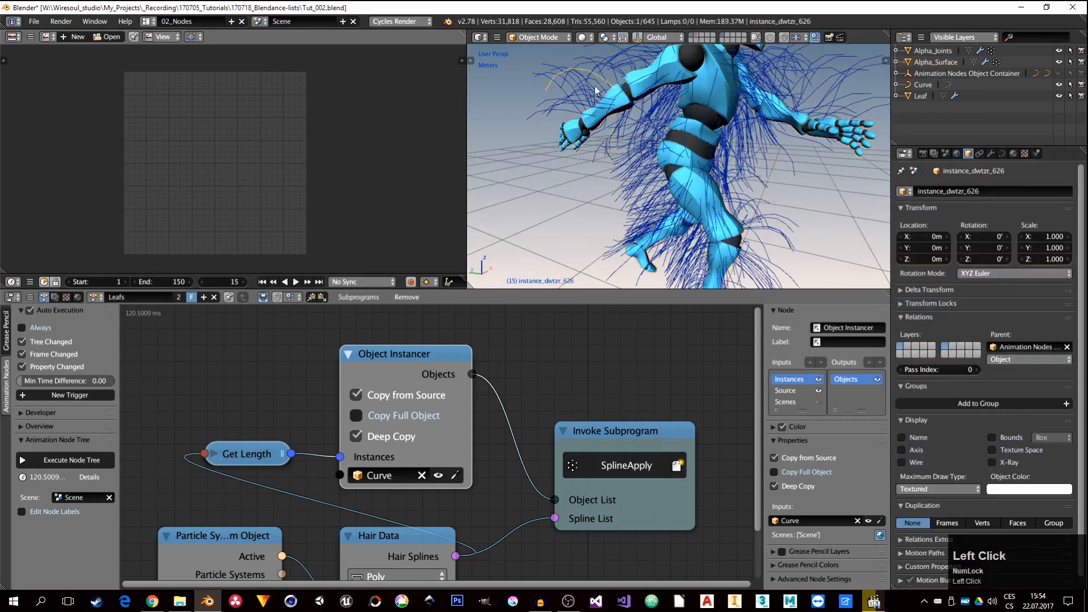
pyautogui.moveTo(595, 89); pyautogui.dragTo(595, 123, button='middle')
pyautogui.click(595, 123)
pyautogui.click(637, 107)
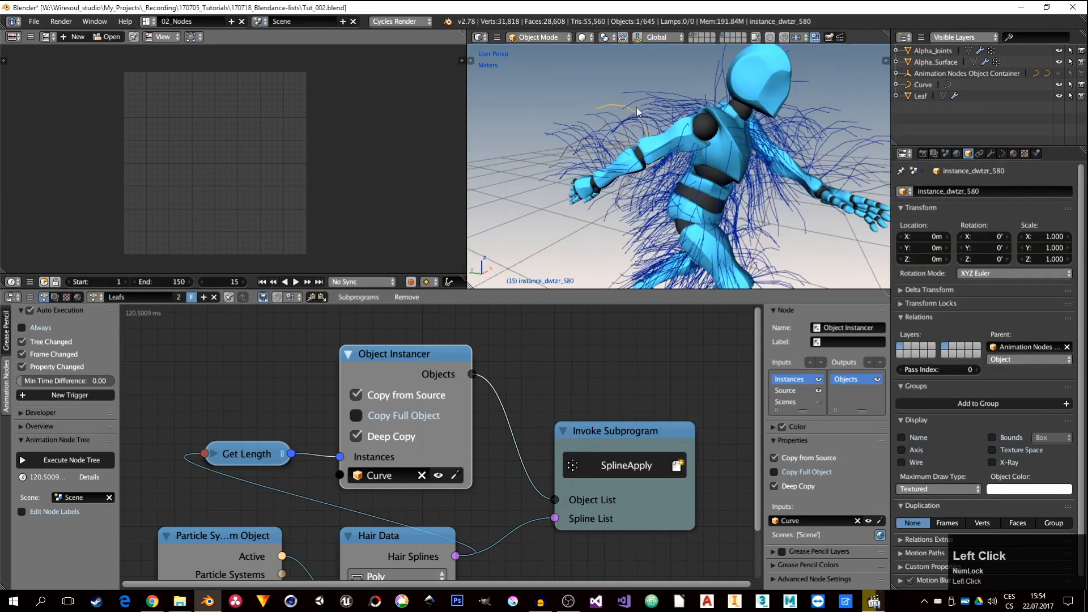
pyautogui.click(674, 94)
pyautogui.click(722, 76)
pyautogui.click(696, 94)
pyautogui.click(641, 121)
pyautogui.click(603, 132)
pyautogui.click(580, 137)
pyautogui.click(560, 154)
pyautogui.click(605, 137)
pyautogui.click(611, 131)
pyautogui.click(646, 111)
pyautogui.click(719, 128)
pyautogui.moveTo(726, 136); pyautogui.dragTo(624, 181, button='middle')
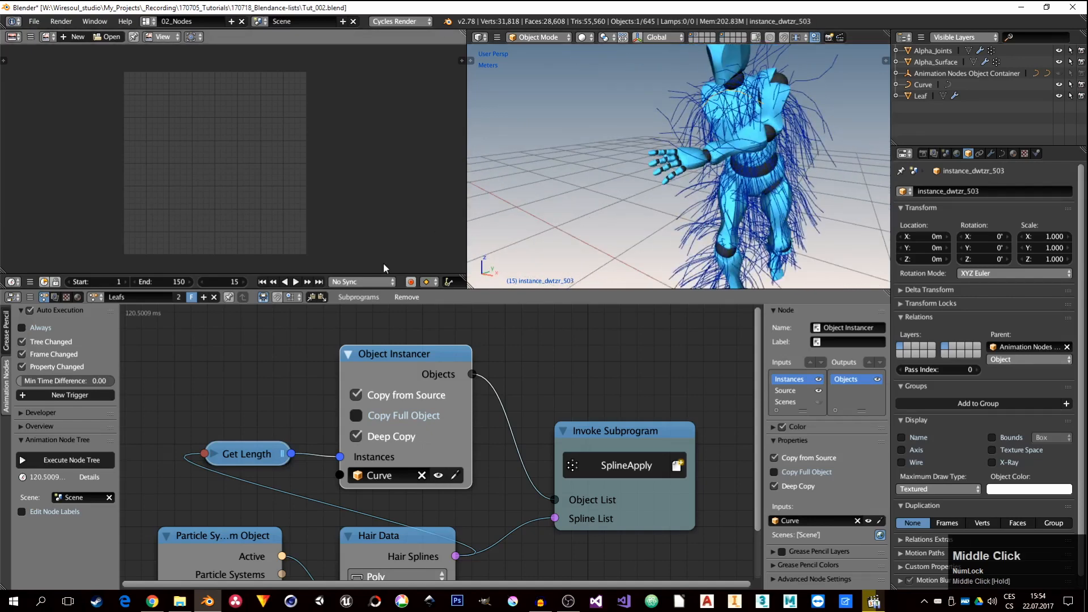
# Play the animation to check how the curve instances follow the character, stop it, and return to frame 1.
pyautogui.click(296, 282)
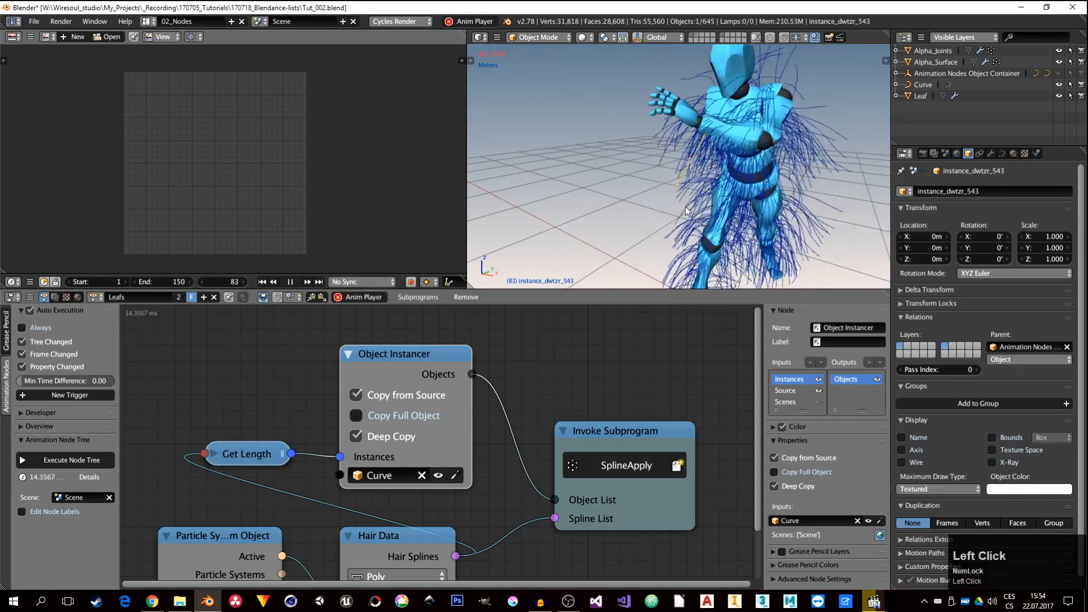
pyautogui.click(290, 282)
pyautogui.click(262, 281)
pyautogui.moveTo(750, 206); pyautogui.dragTo(719, 191, button='middle')
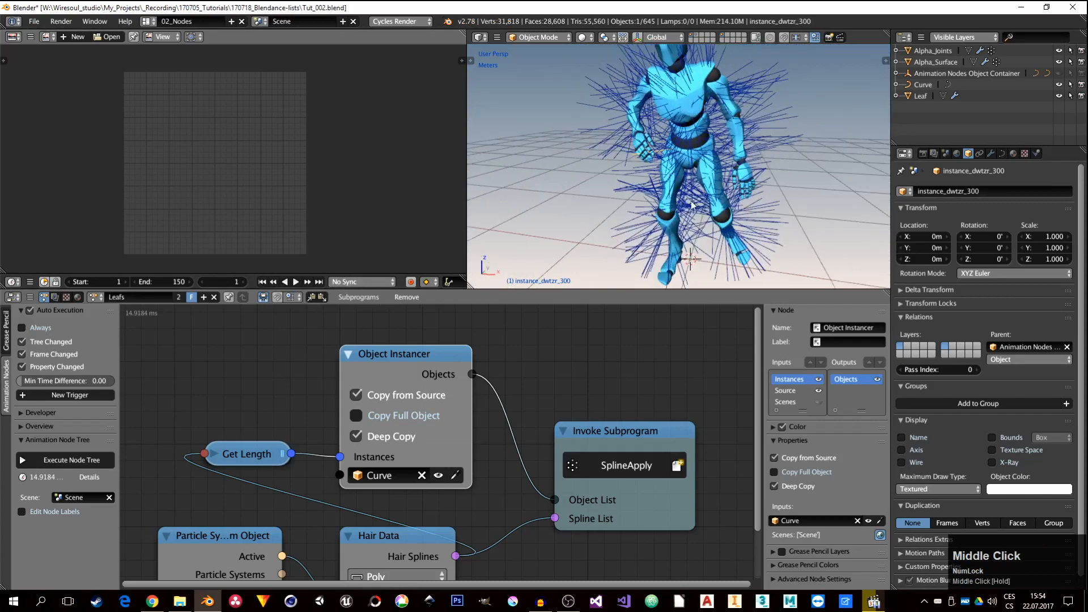
# Move the SplineApply node lower to make room in the Leafs node tree.
pyautogui.moveTo(594, 434); pyautogui.dragTo(488, 404, button='middle')
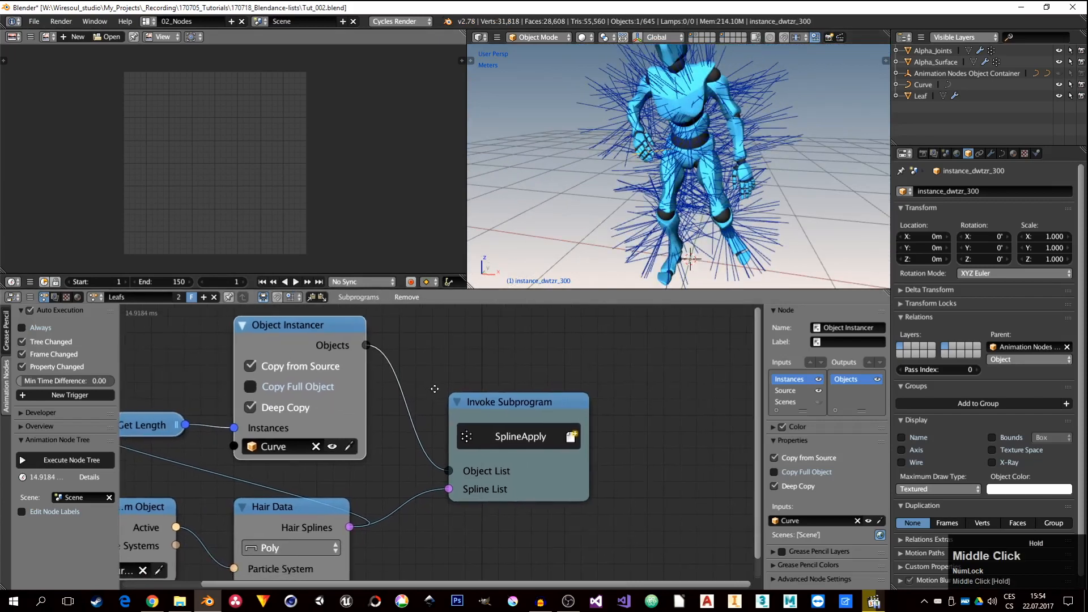
pyautogui.moveTo(488, 405); pyautogui.dragTo(526, 490)
pyautogui.moveTo(499, 418); pyautogui.dragTo(526, 481, button='middle')
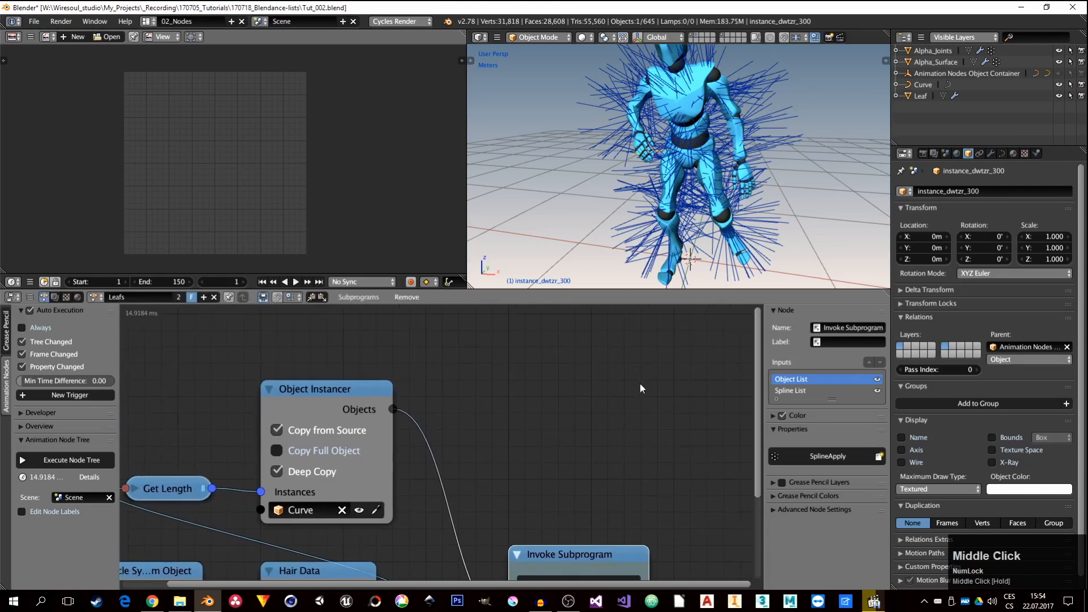
# Select the Leaf object, add a second Object Instancer node above the first, and set Leaf as its source.
pyautogui.click(918, 97)
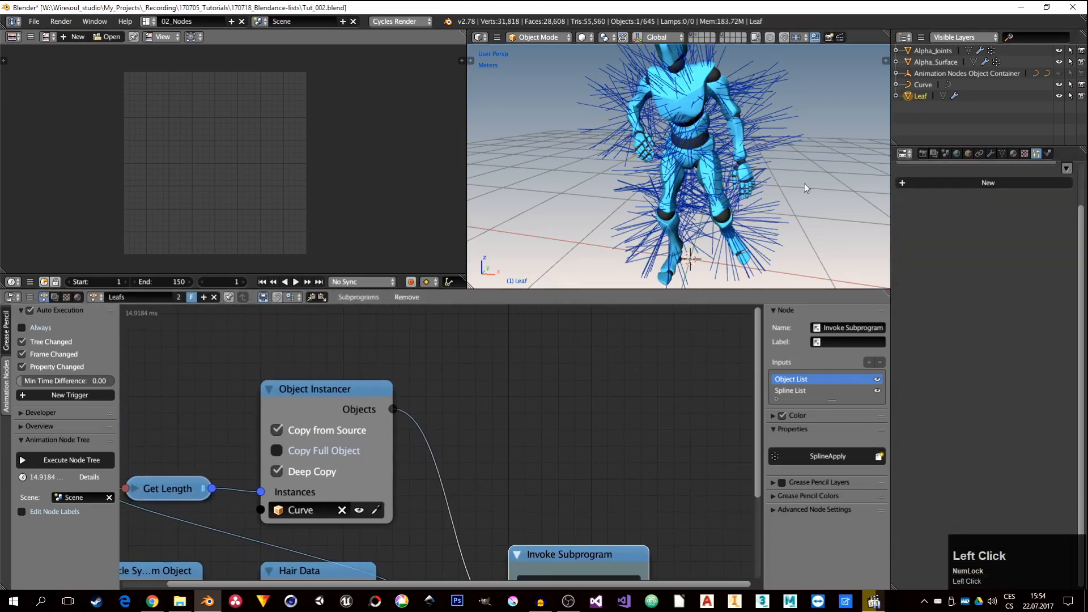
pyautogui.moveTo(505, 490); pyautogui.dragTo(585, 518, button='middle')
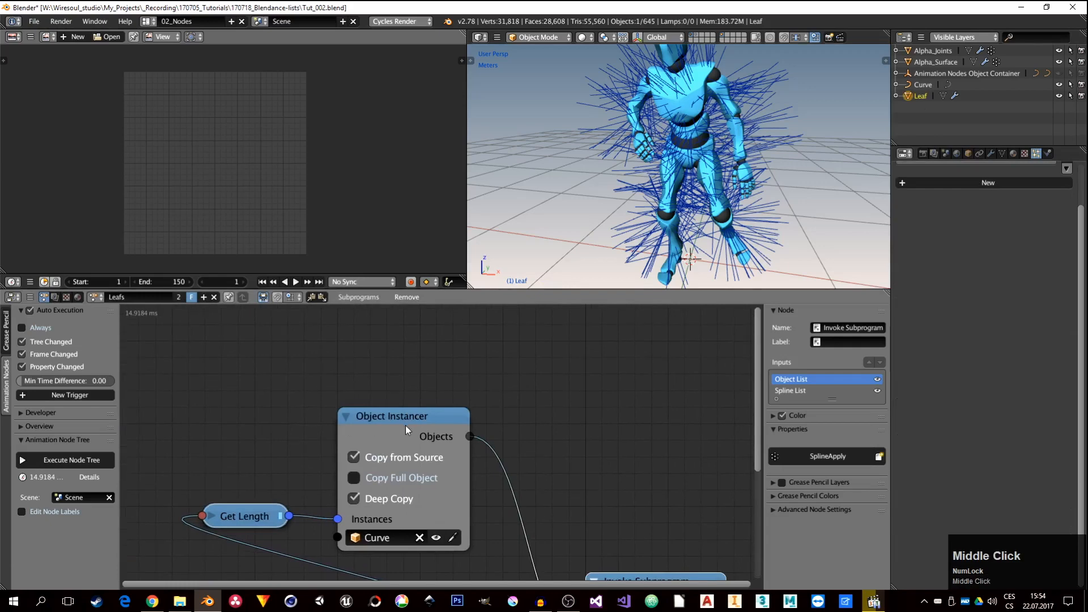
pyautogui.moveTo(406, 425); pyautogui.dragTo(453, 435, button='middle')
pyautogui.scroll(-1, 435, 435)
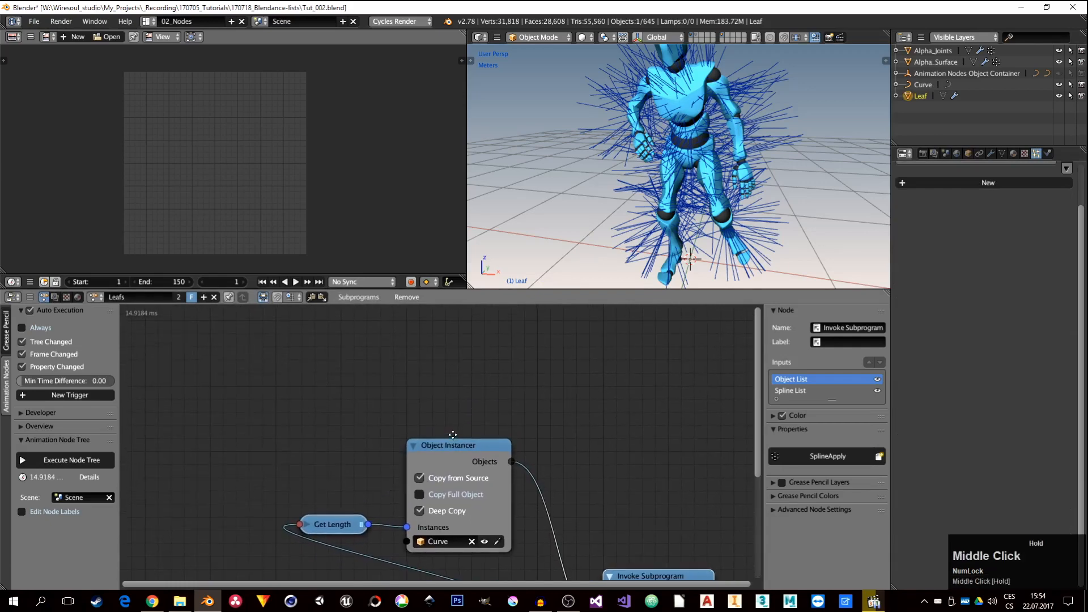
pyautogui.hotkey('shift', 'a')
pyautogui.click(444, 356)
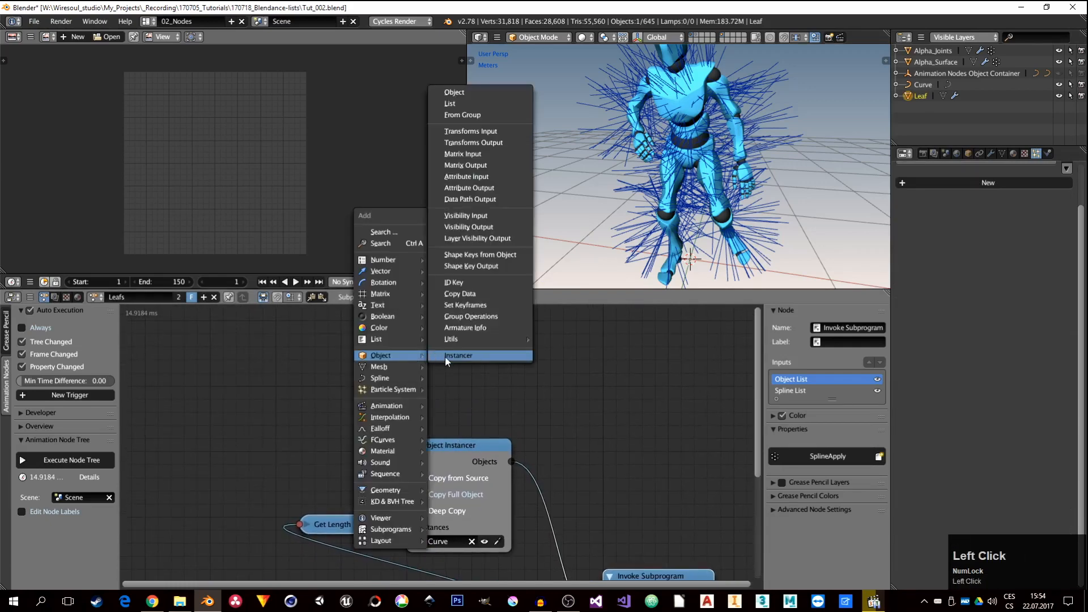
pyautogui.click(408, 324)
pyautogui.click(447, 423)
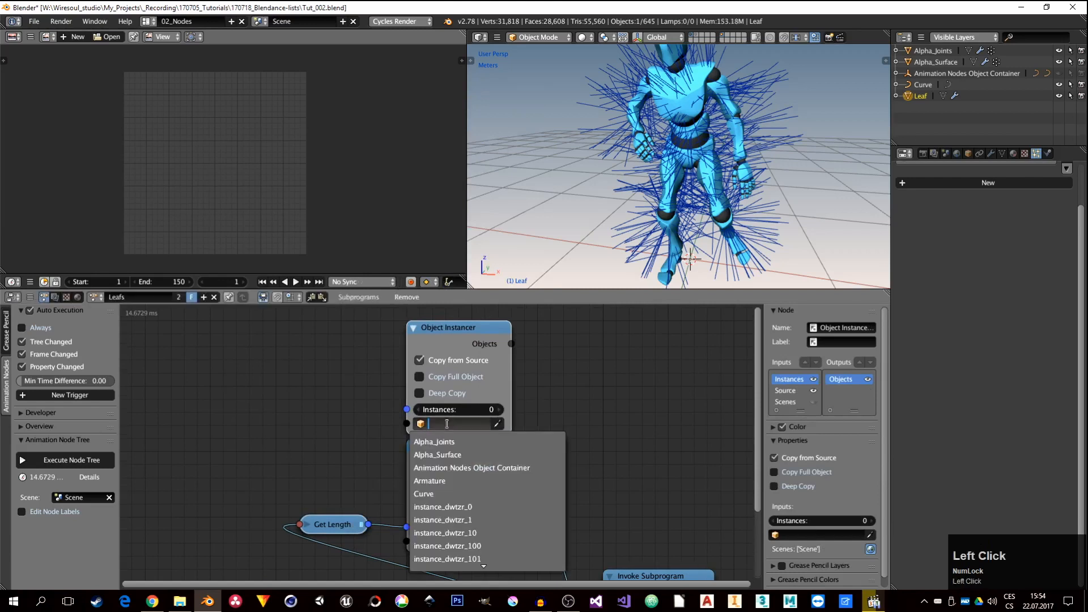
pyautogui.write('lea')
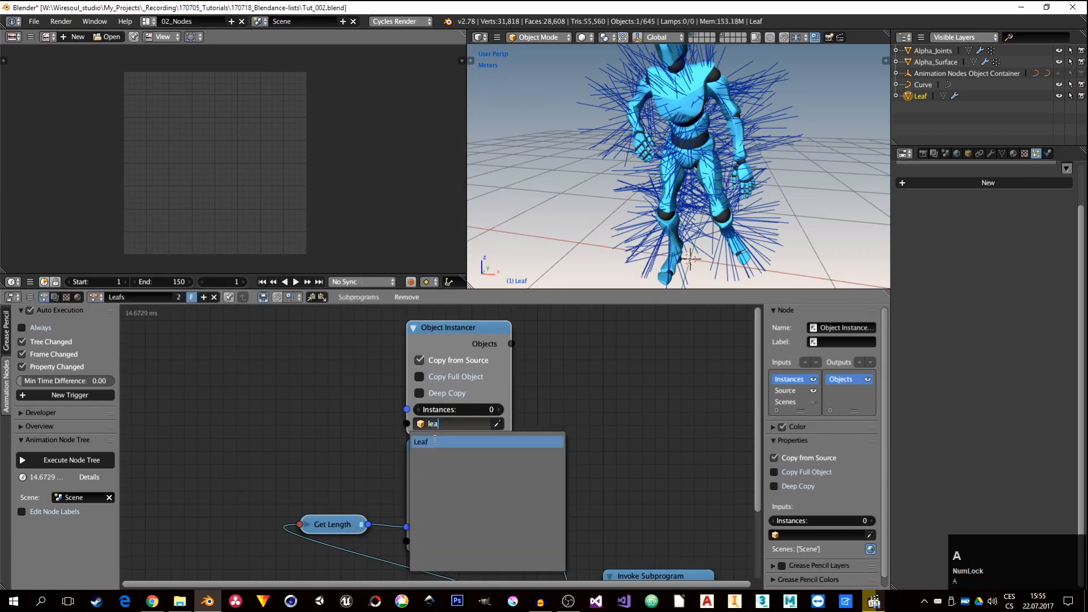
pyautogui.click(436, 443)
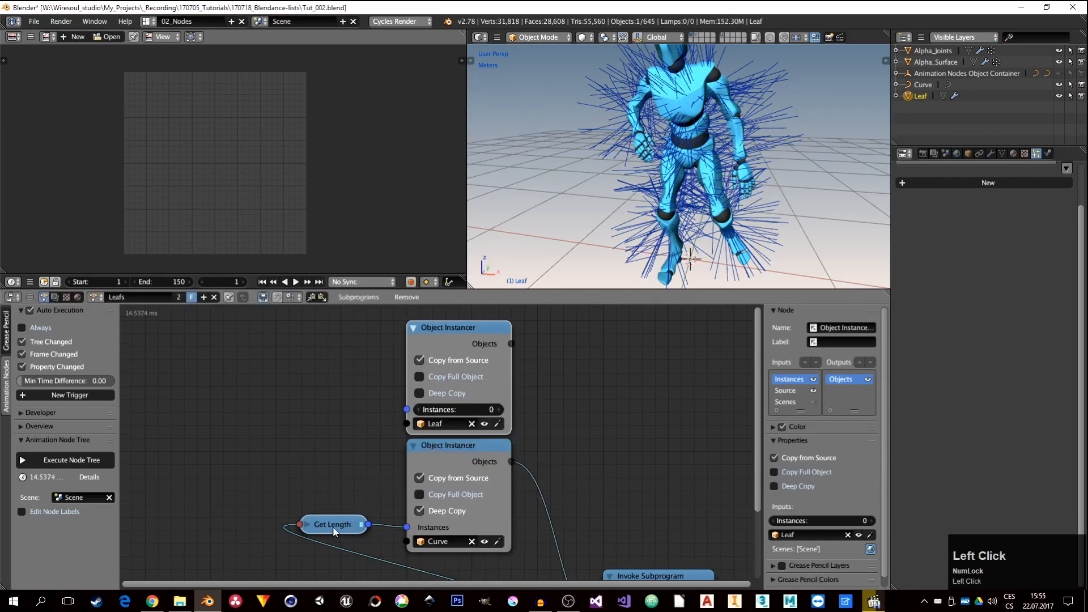
# Feed the Get Length output into the Leaf Object Instancer's Instances input and enable Copy Full Object on that instancer.
pyautogui.moveTo(334, 532); pyautogui.dragTo(407, 409)
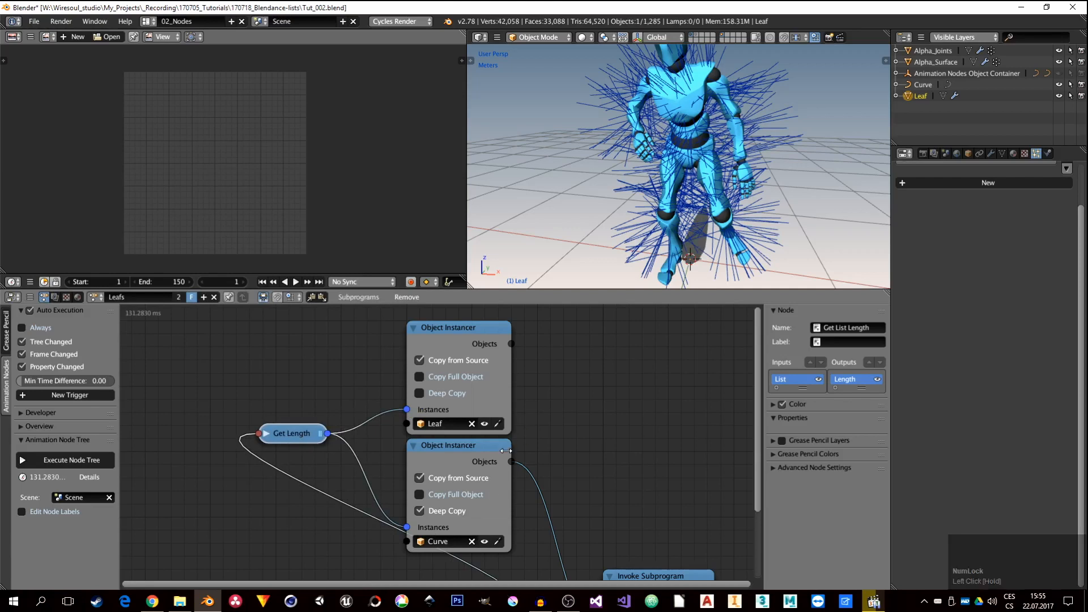
pyautogui.moveTo(545, 445); pyautogui.dragTo(487, 456, button='middle')
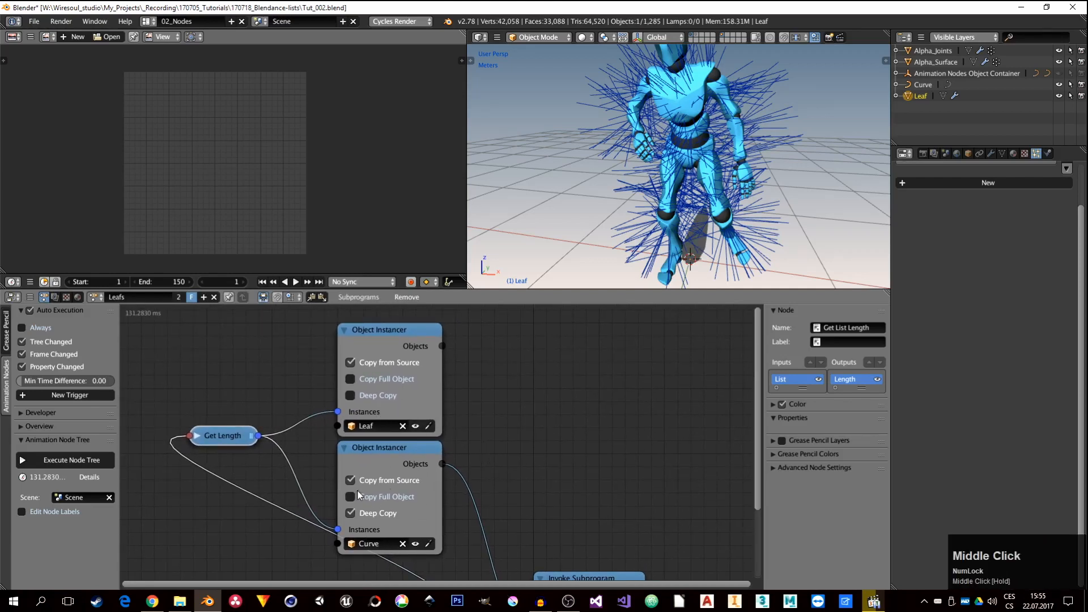
pyautogui.moveTo(427, 500); pyautogui.dragTo(448, 497, button='middle')
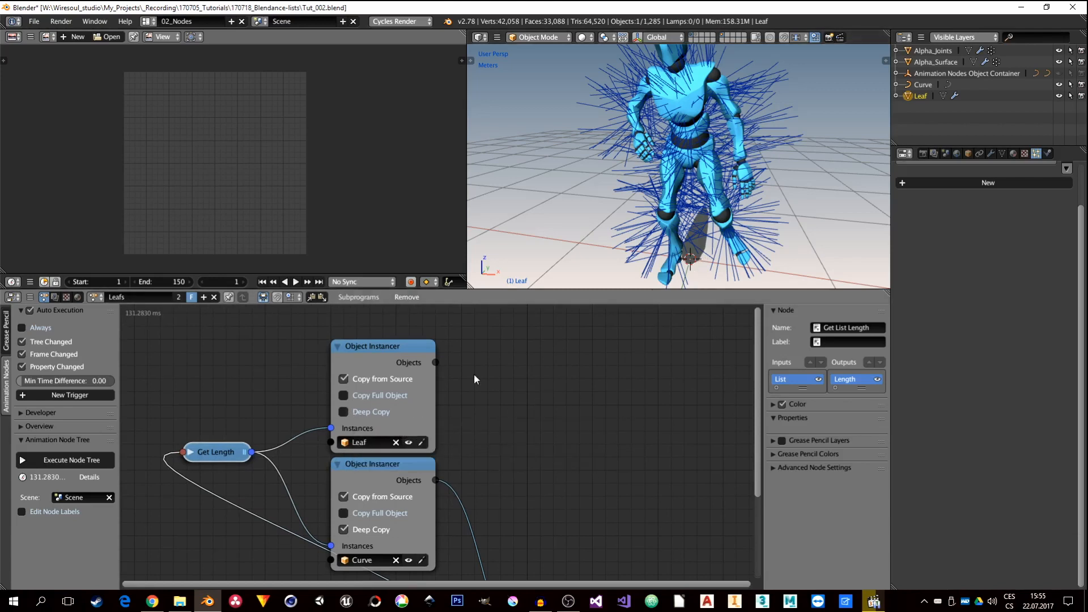
pyautogui.click(342, 399)
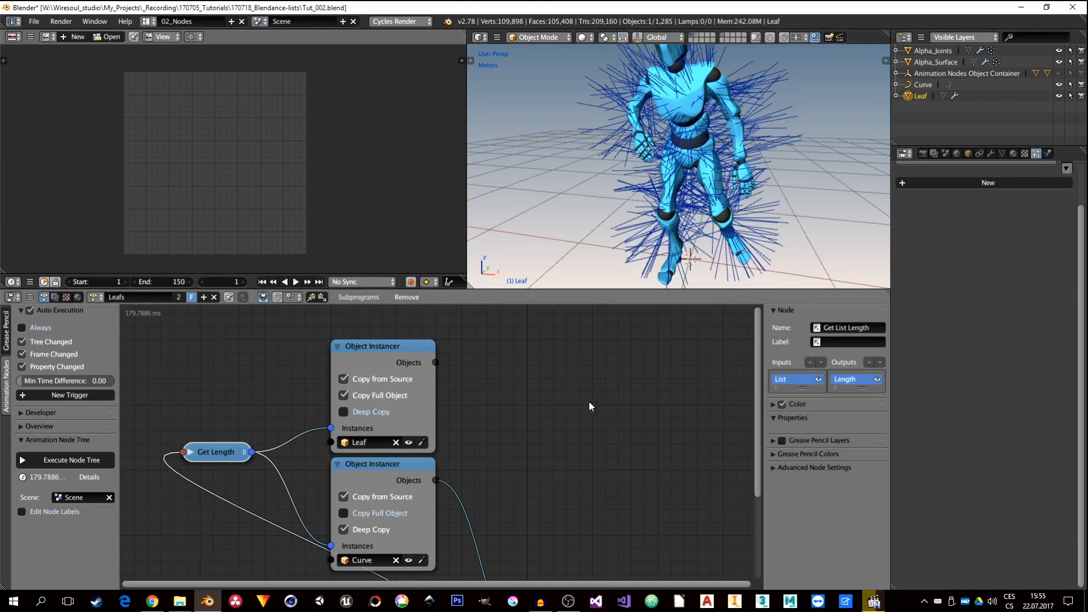
# Examine the Leaf object's modifiers and select the leaf instance beside the character to check that it carries the same modifier stack.
pyautogui.moveTo(682, 266); pyautogui.dragTo(742, 210, button='middle')
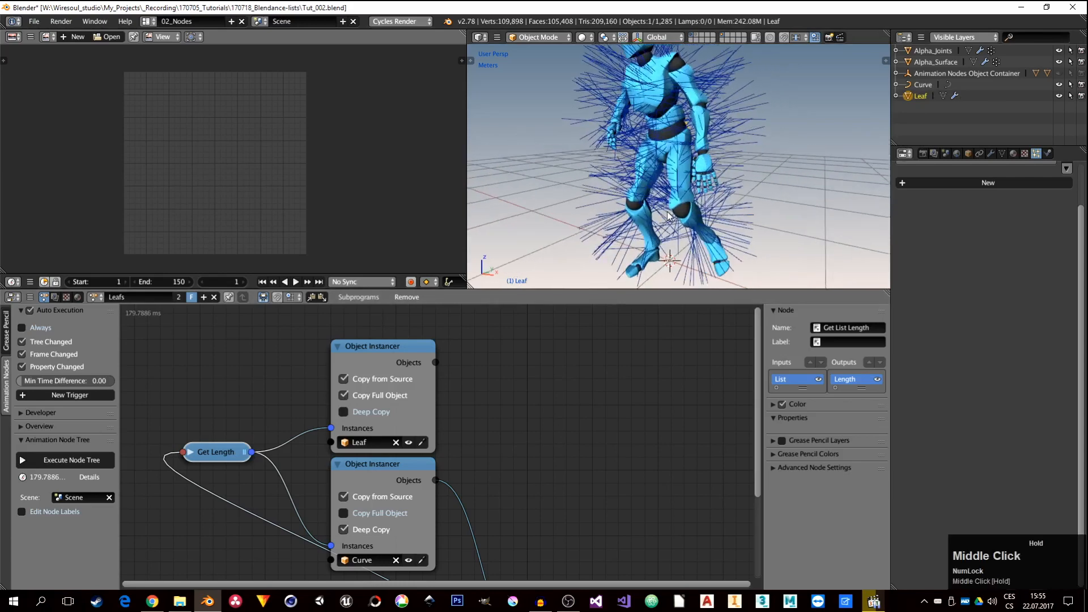
pyautogui.click(991, 155)
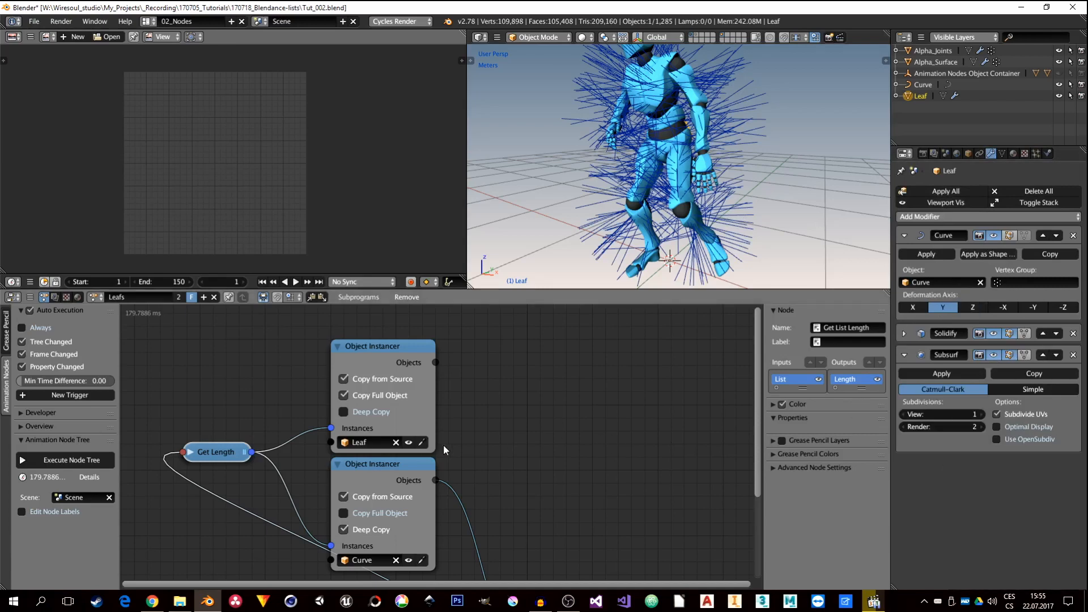
pyautogui.moveTo(445, 451); pyautogui.dragTo(387, 448, button='middle')
pyautogui.moveTo(737, 204); pyautogui.dragTo(827, 222, button='middle')
pyautogui.scroll(2, 686, 126)
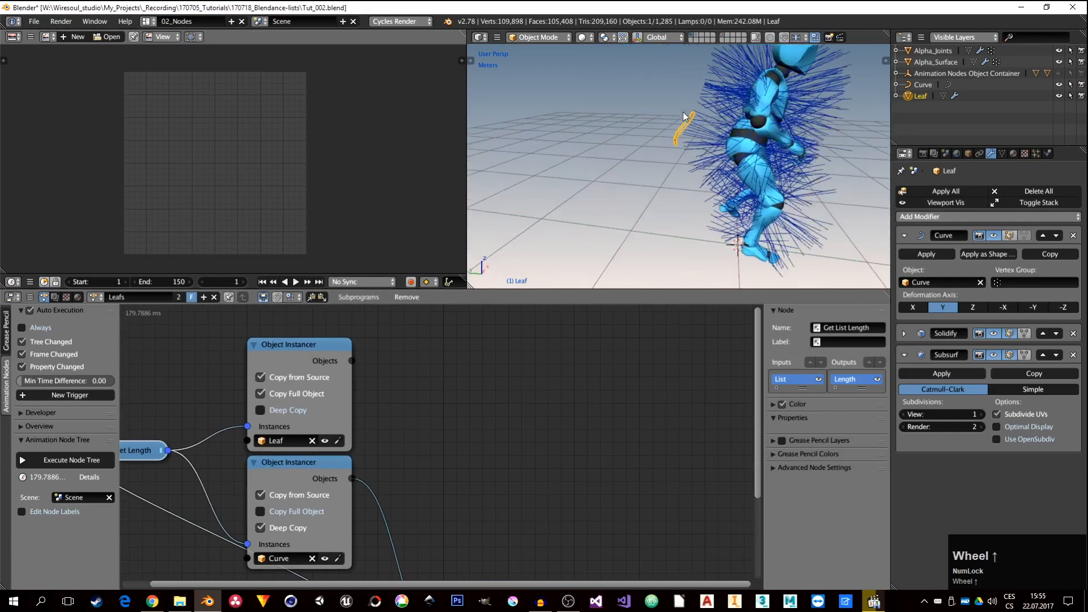
pyautogui.click(686, 125)
pyautogui.moveTo(693, 160); pyautogui.dragTo(686, 135, button='middle')
pyautogui.moveTo(672, 171)
pyautogui.mouseDown(button='middle')
pyautogui.moveTo(667, 219)
pyautogui.moveTo(686, 184)
pyautogui.mouseUp(button='middle')
# Hide the Leaf and Curve source objects from their Object Instancer nodes.
pyautogui.moveTo(421, 407)
pyautogui.mouseDown(button='middle')
pyautogui.moveTo(403, 359)
pyautogui.moveTo(453, 394)
pyautogui.moveTo(366, 432)
pyautogui.moveTo(414, 397)
pyautogui.mouseUp(button='middle')
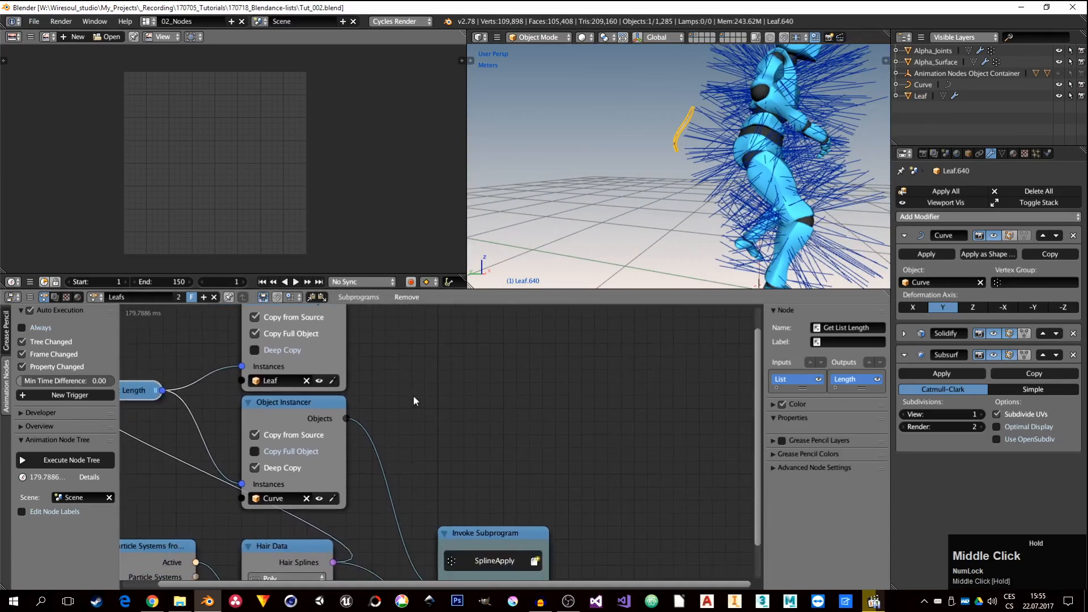
pyautogui.click(318, 381)
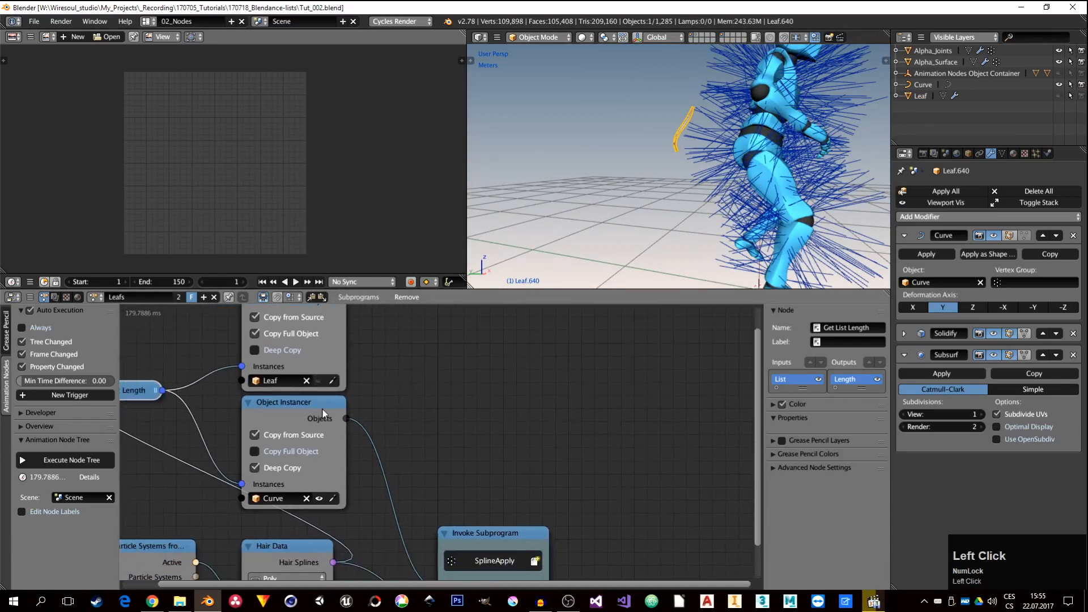
pyautogui.click(319, 499)
pyautogui.moveTo(399, 477); pyautogui.dragTo(443, 460, button='middle')
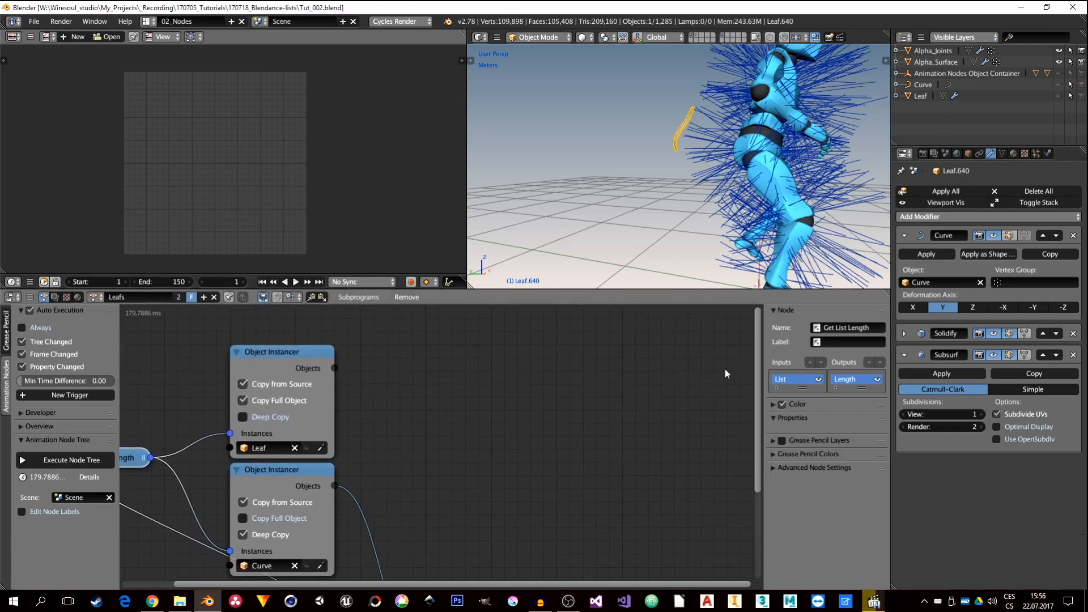
# Check which objects are available as the target of the leaf instance's Curve modifier, keeping Curve as the target.
pyautogui.rightClick(932, 282)
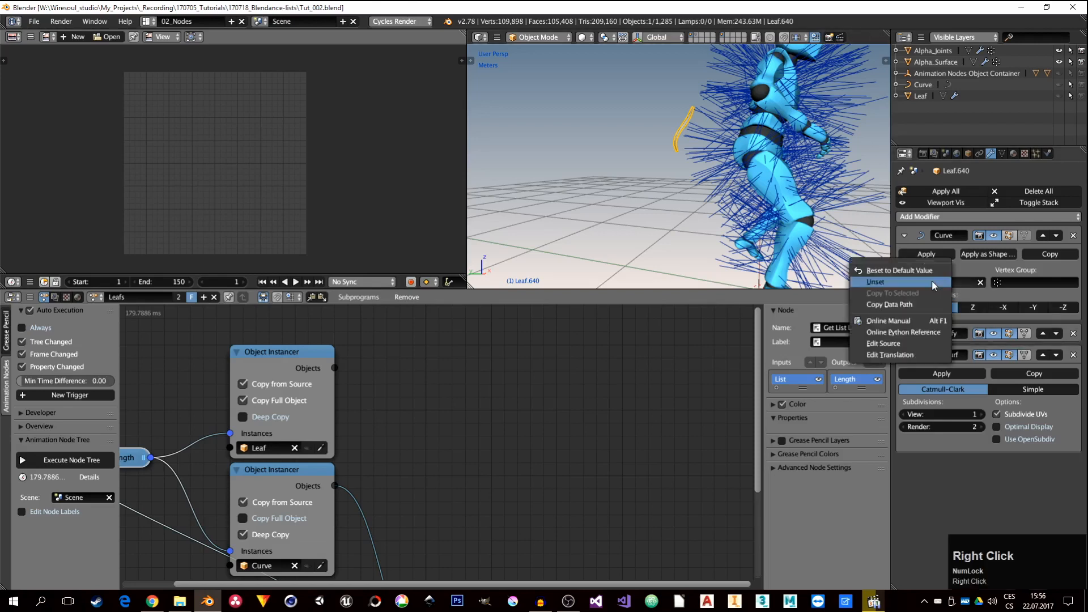
pyautogui.click(965, 279)
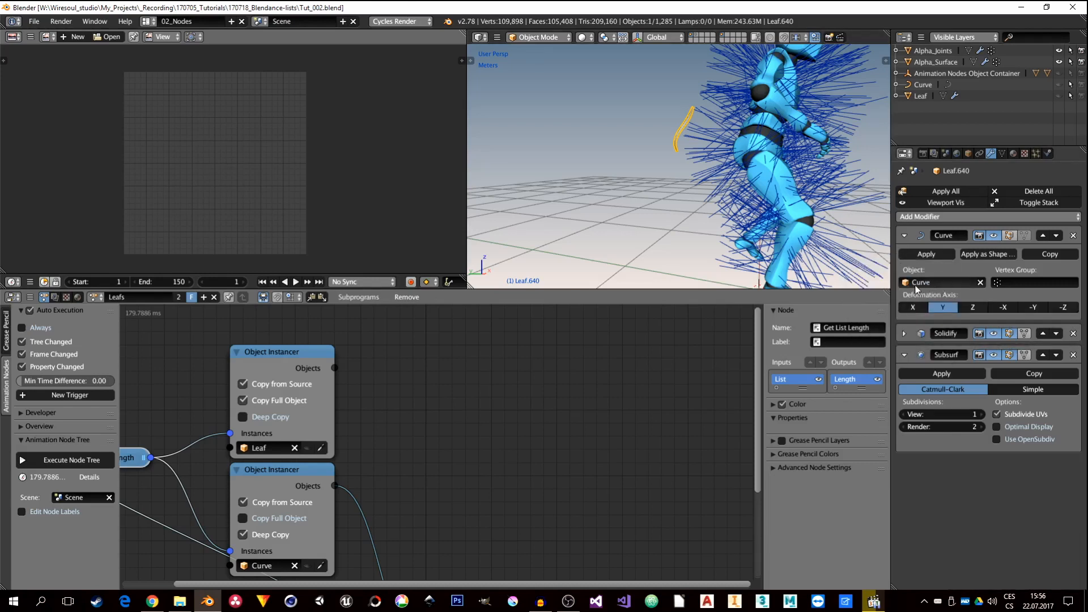
pyautogui.click(935, 282)
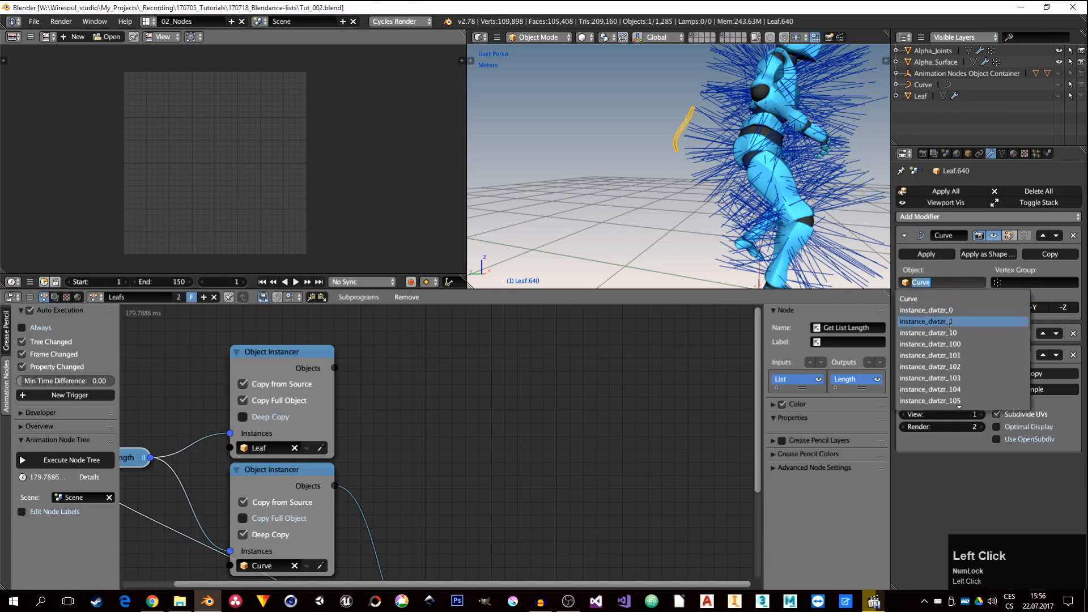
pyautogui.click(933, 299)
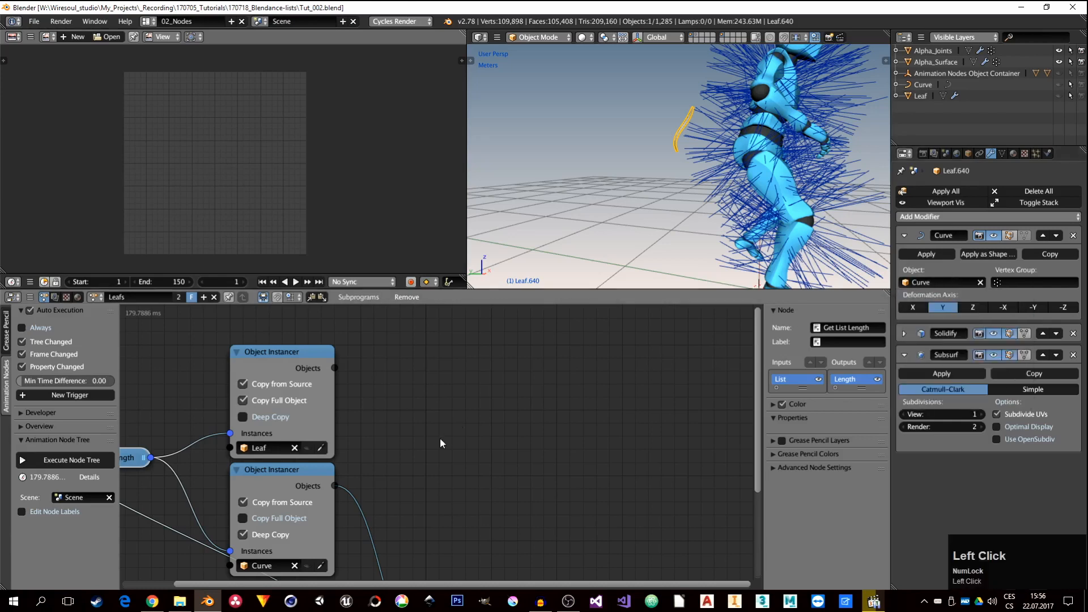
# Add an Object Attribute Output node beside the Leaf Object Instancer.
pyautogui.moveTo(442, 442); pyautogui.dragTo(329, 406, button='middle')
pyautogui.moveTo(496, 501); pyautogui.dragTo(475, 450, button='middle')
pyautogui.hotkey('shift', 'a')
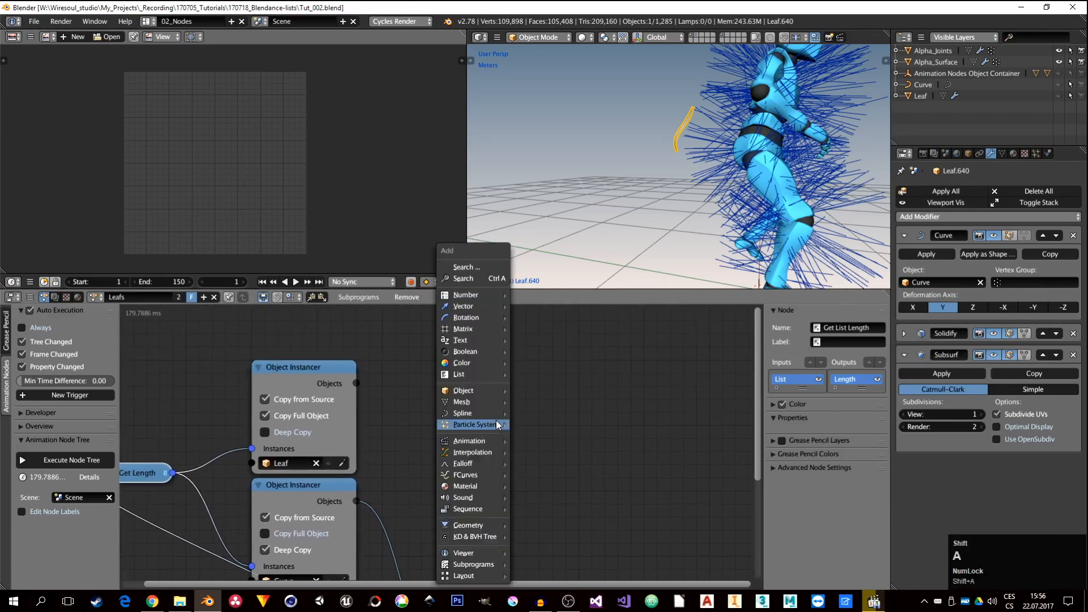
pyautogui.moveTo(481, 390)
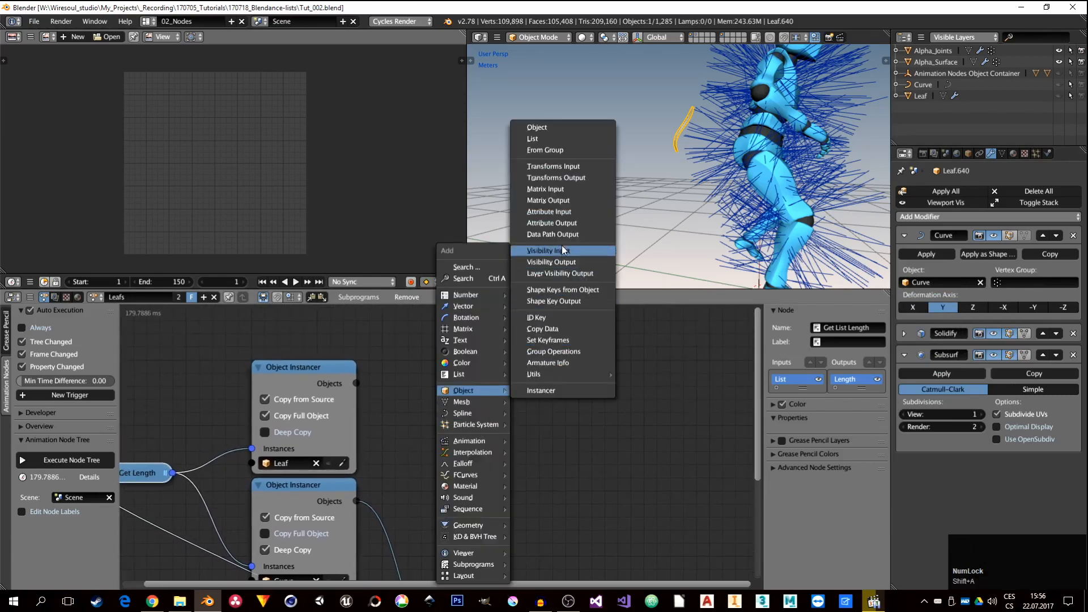
pyautogui.click(567, 223)
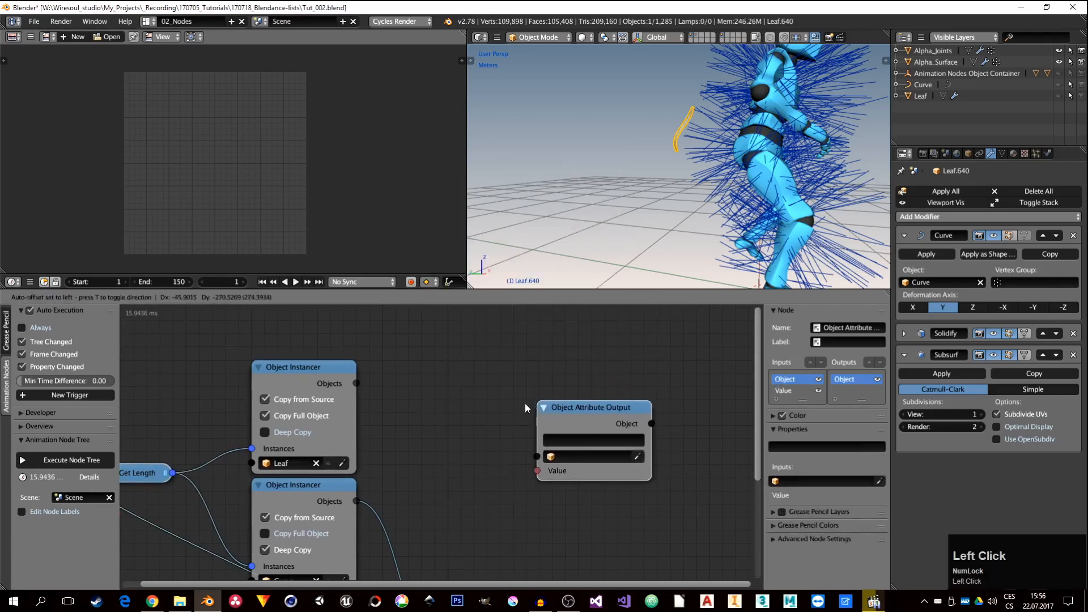
pyautogui.click(502, 389)
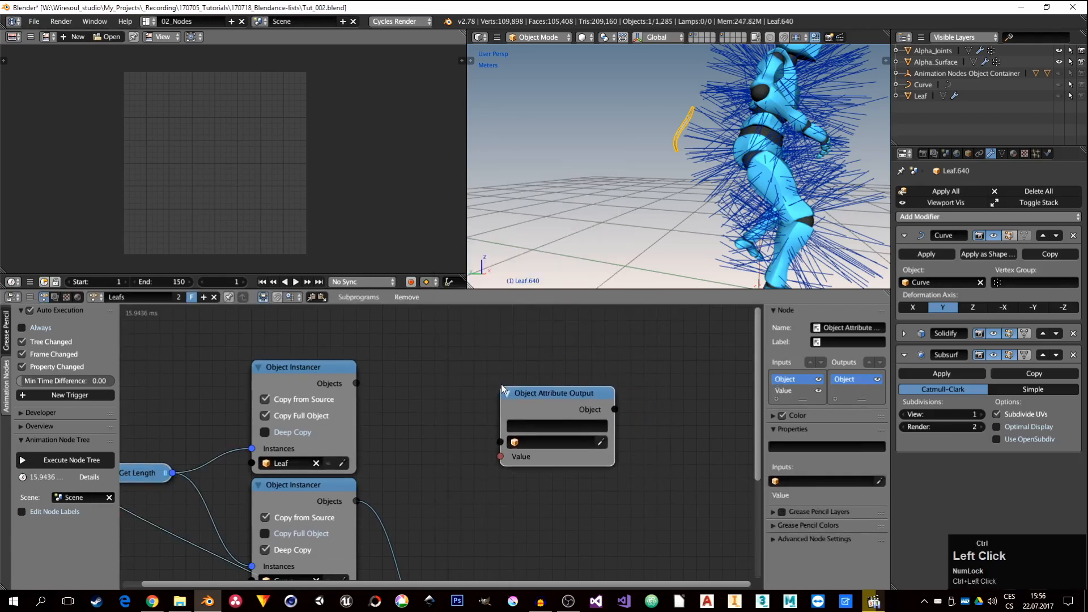
# Copy the data path of the Curve modifier's object property and use modifiers["Curve"].object as the Object Attribute Output node's attribute.
pyautogui.rightClick(938, 289)
pyautogui.click(921, 310)
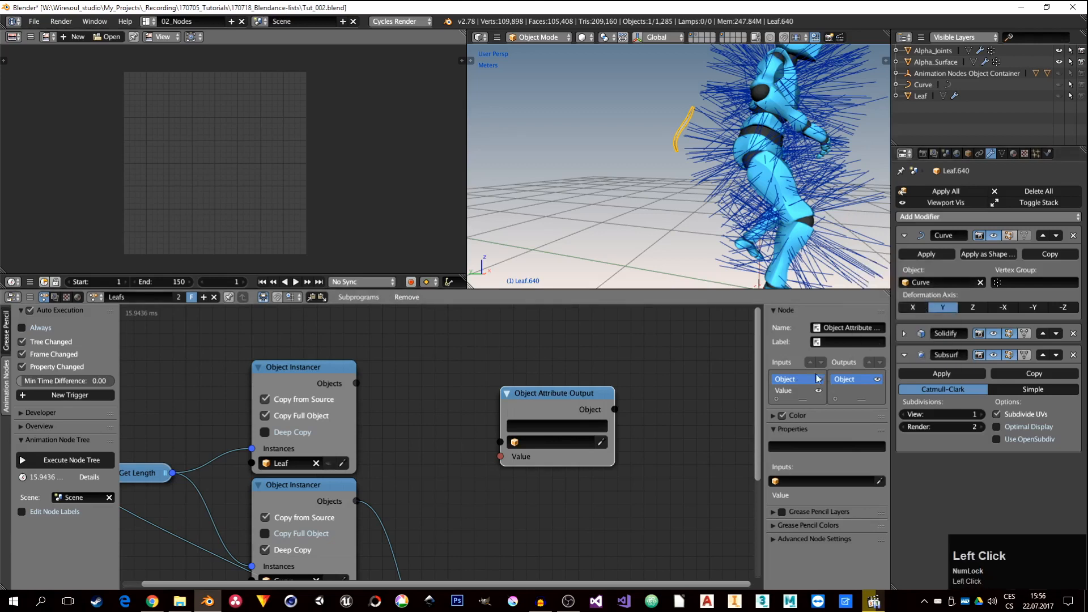
pyautogui.click(522, 426)
pyautogui.hotkey('ctrl', 'v')
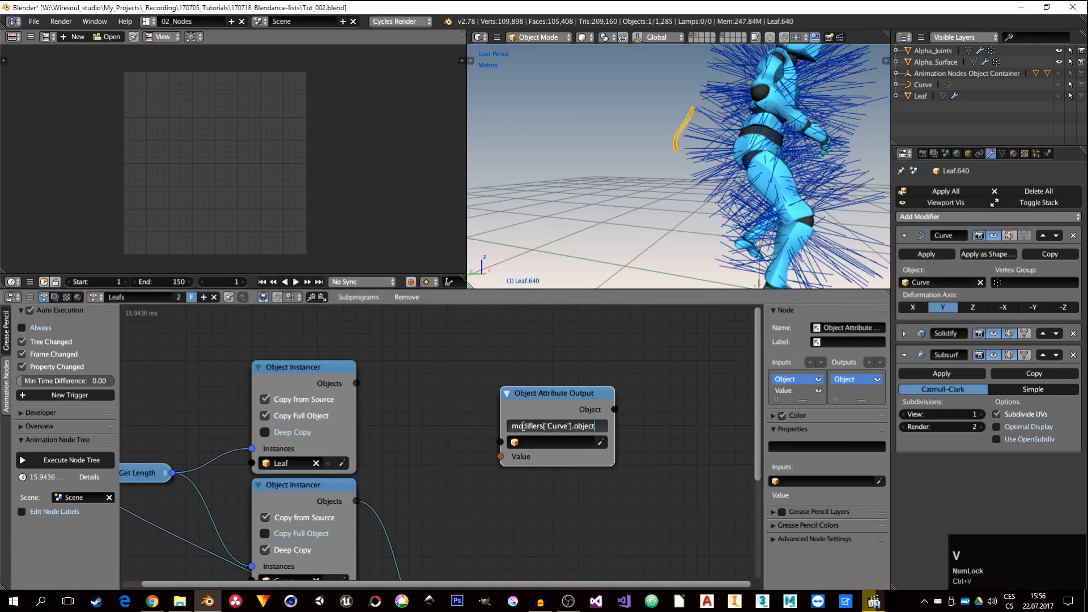
pyautogui.press('Return')
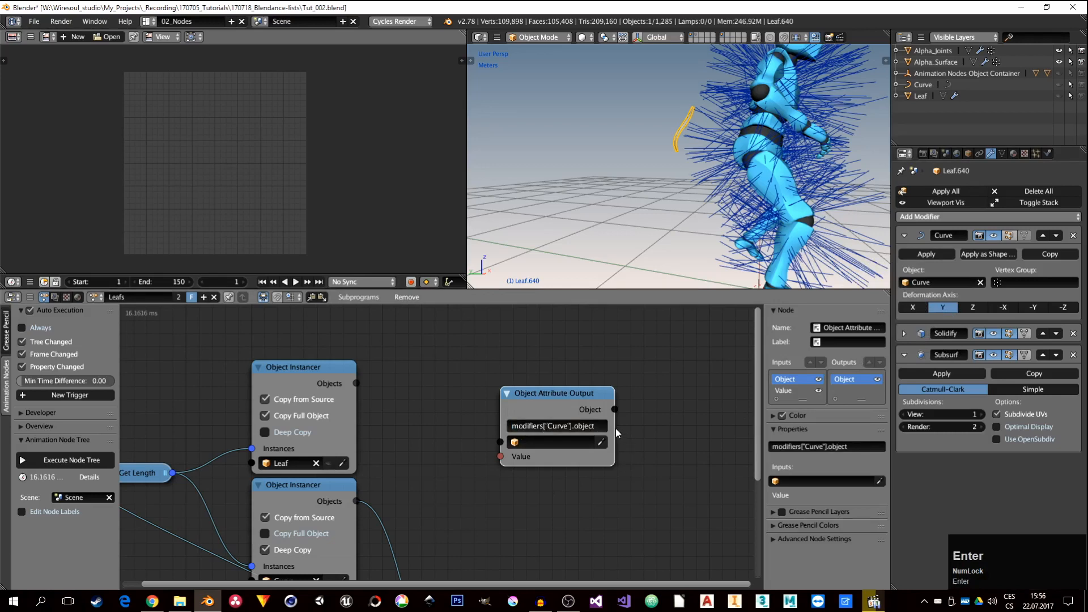
# Widen the Object Attribute Output node, connect the Leaf instancer's Objects output to its object input, and place it closer to the instancer.
pyautogui.moveTo(616, 429); pyautogui.dragTo(647, 429)
pyautogui.moveTo(550, 393); pyautogui.dragTo(564, 380)
pyautogui.moveTo(387, 463); pyautogui.dragTo(400, 457, button='middle')
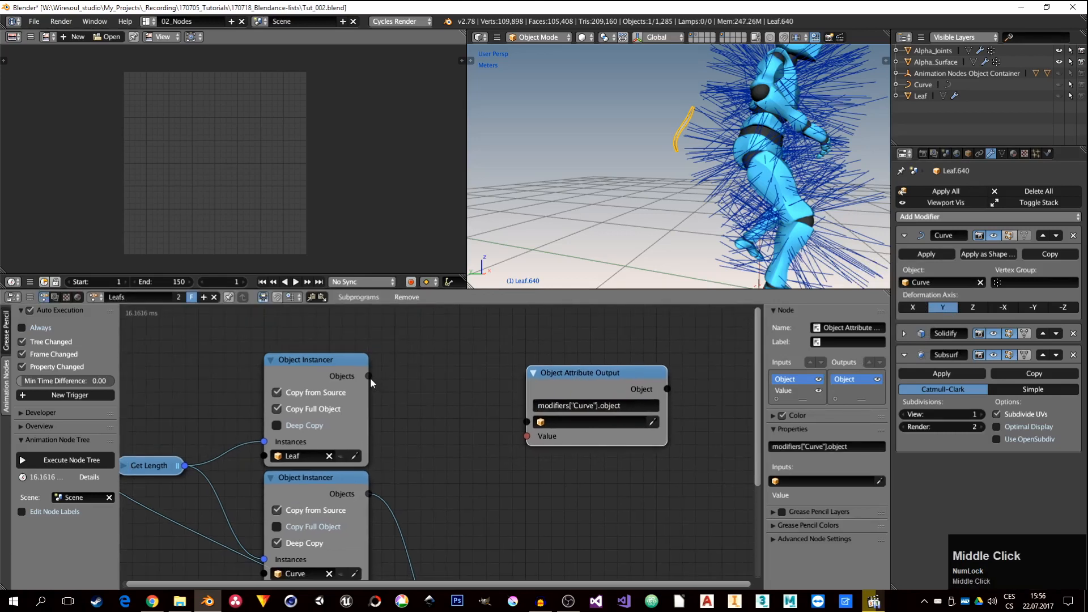
pyautogui.moveTo(368, 376); pyautogui.dragTo(528, 425)
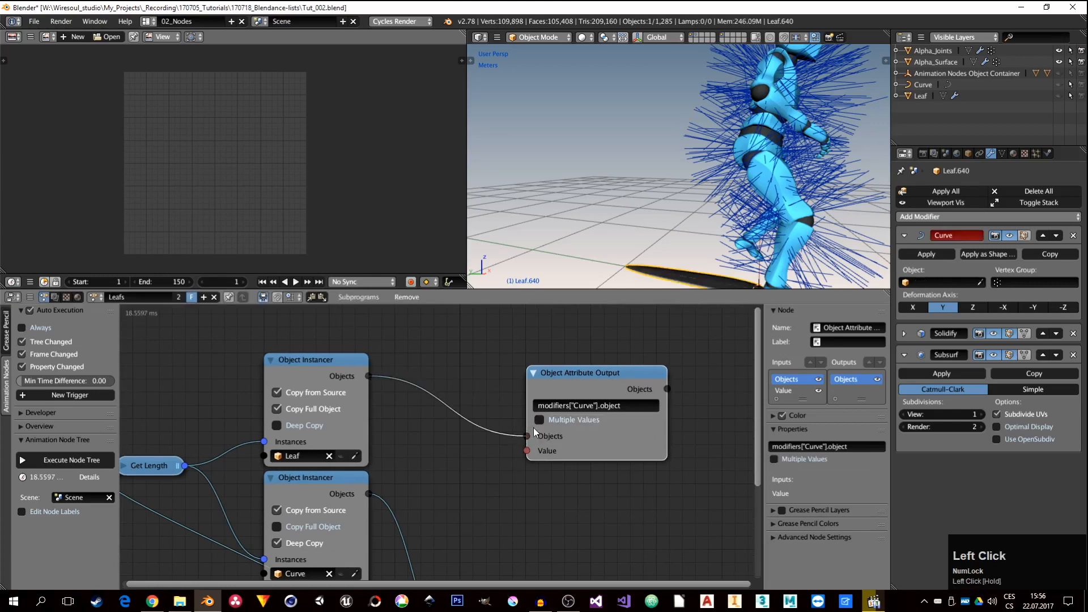
pyautogui.moveTo(583, 384); pyautogui.dragTo(542, 372)
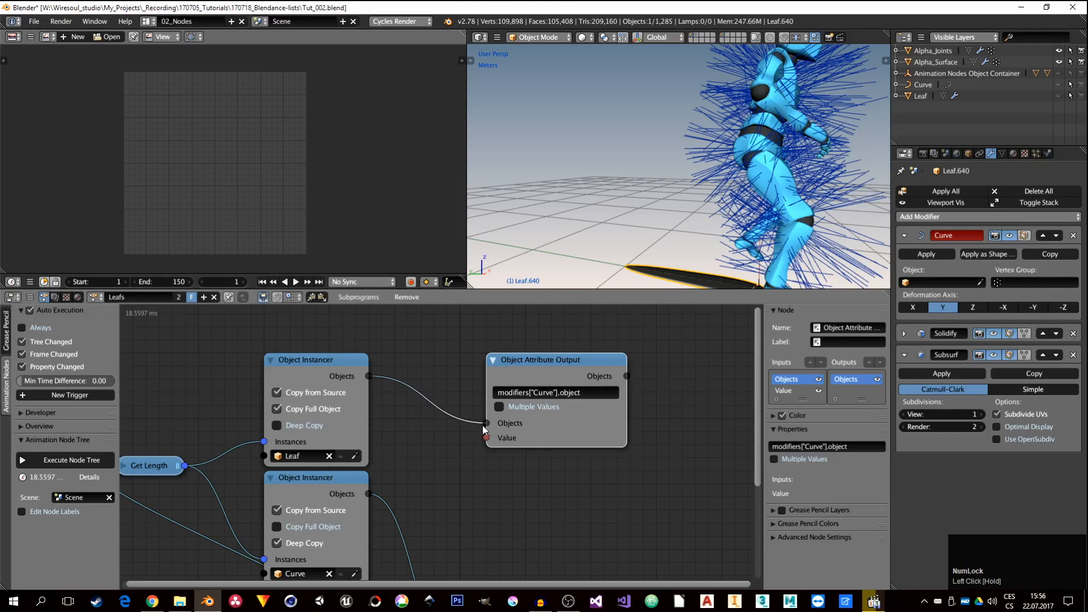
# Enable Multiple Values on the Object Attribute Output node and connect the Curve instancer's Objects output to its Values input.
pyautogui.click(499, 406)
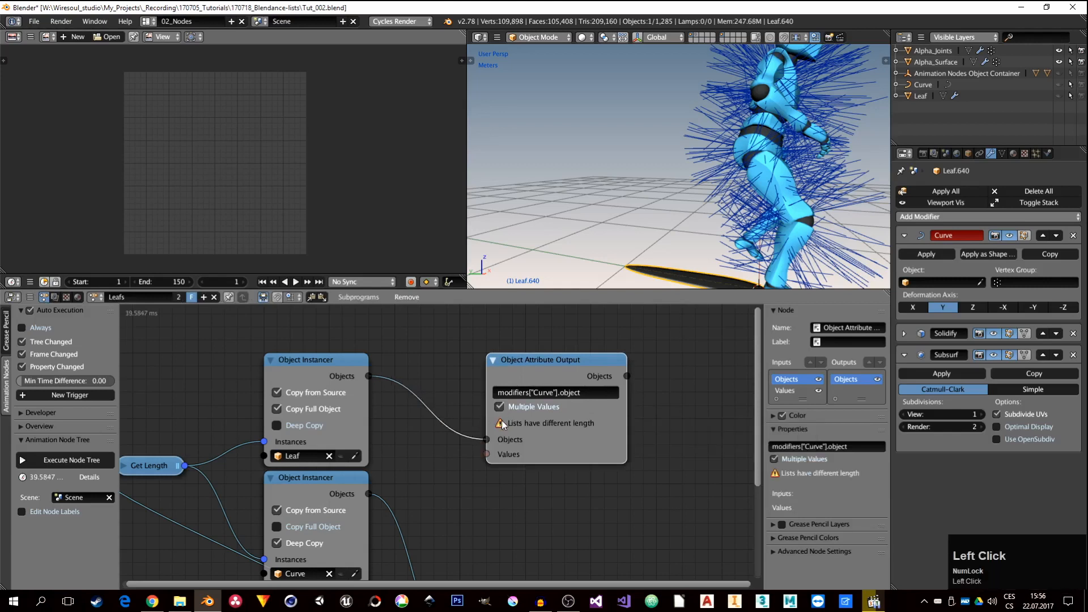
pyautogui.moveTo(509, 451); pyautogui.dragTo(570, 424, button='middle')
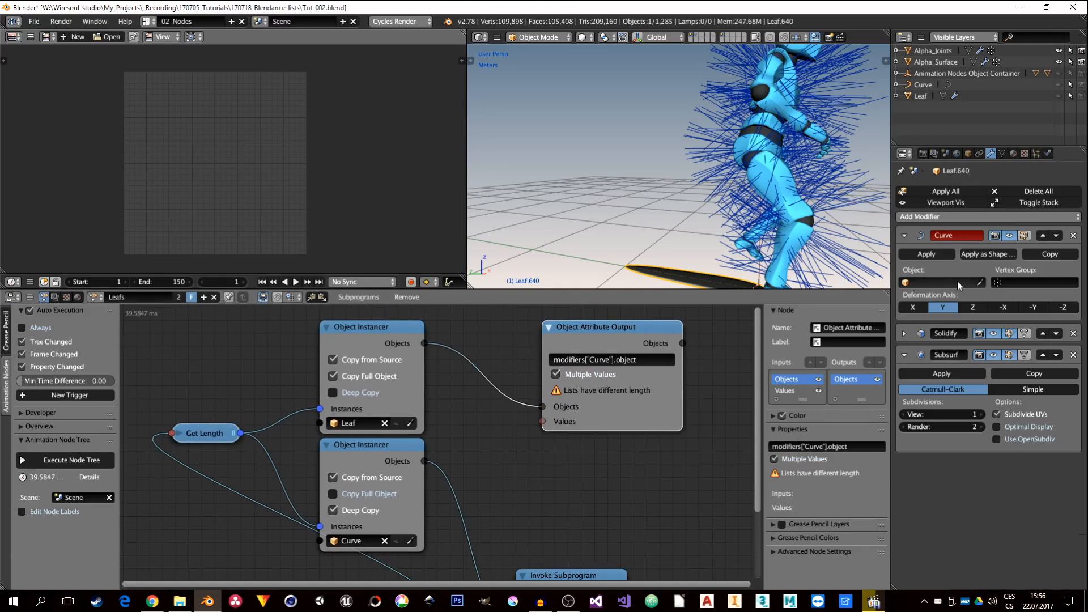
pyautogui.moveTo(424, 461); pyautogui.dragTo(542, 419)
# Select several leaf instances around the character to check the curve instance assigned in each one's Curve modifier.
pyautogui.scroll(2, 715, 227)
pyautogui.moveTo(716, 228)
pyautogui.mouseDown(button='middle')
pyautogui.moveTo(616, 243)
pyautogui.moveTo(729, 231)
pyautogui.mouseUp(button='middle')
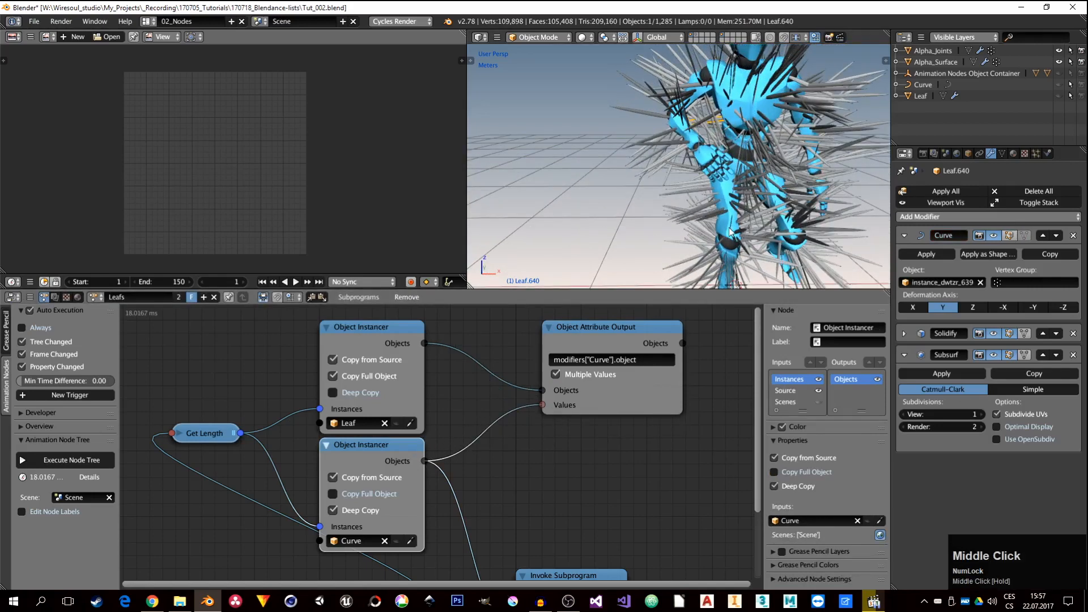
pyautogui.click(798, 126)
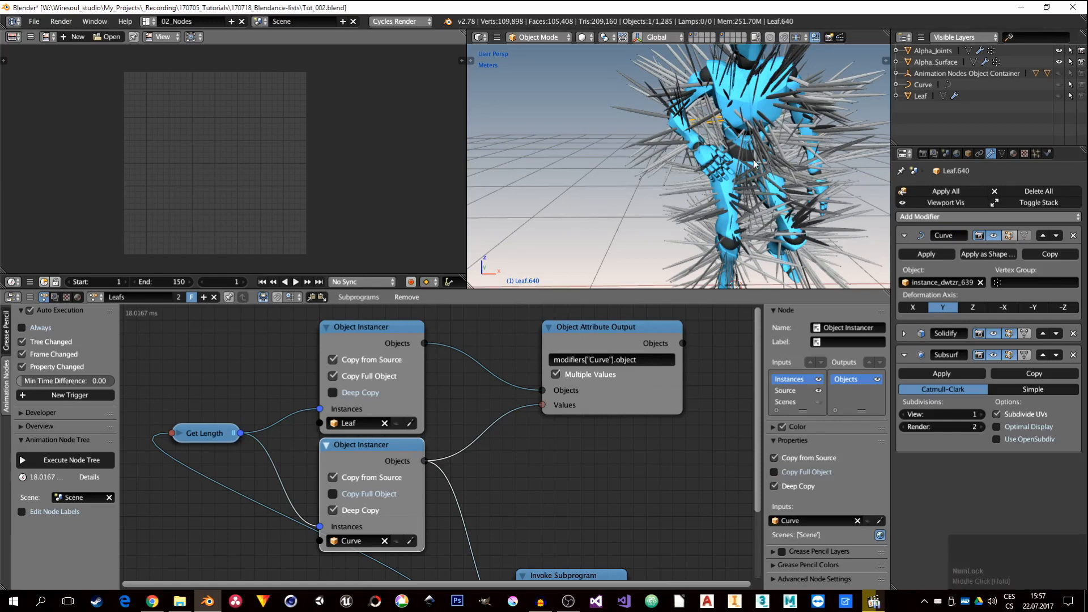
pyautogui.click(816, 91)
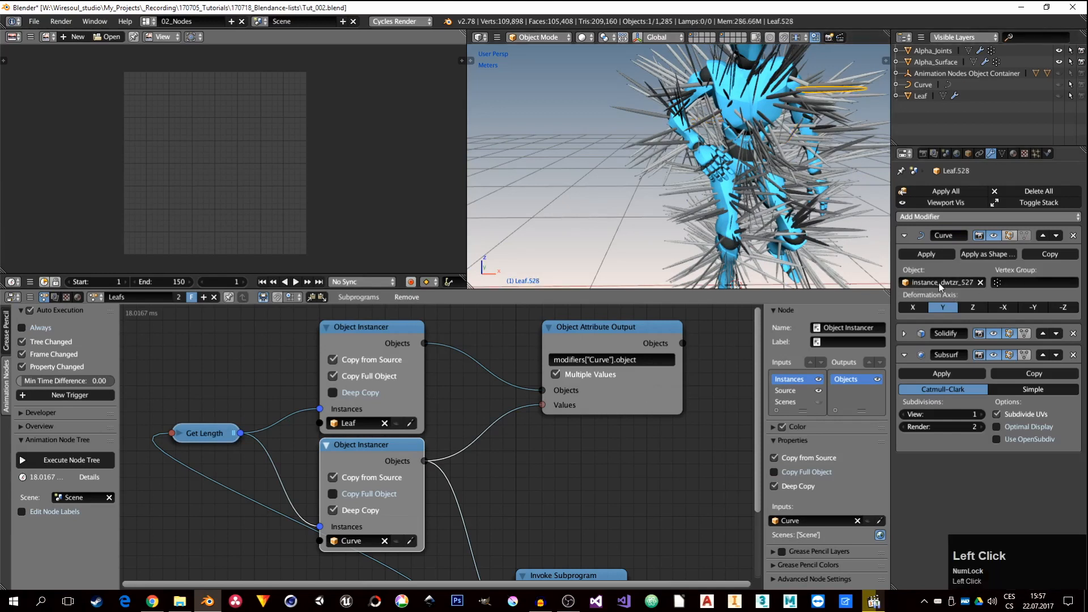
pyautogui.click(831, 118)
pyautogui.click(839, 143)
# Play the animation, stop it at frame 15, and examine from several angles how the leaves bend around the character.
pyautogui.click(294, 282)
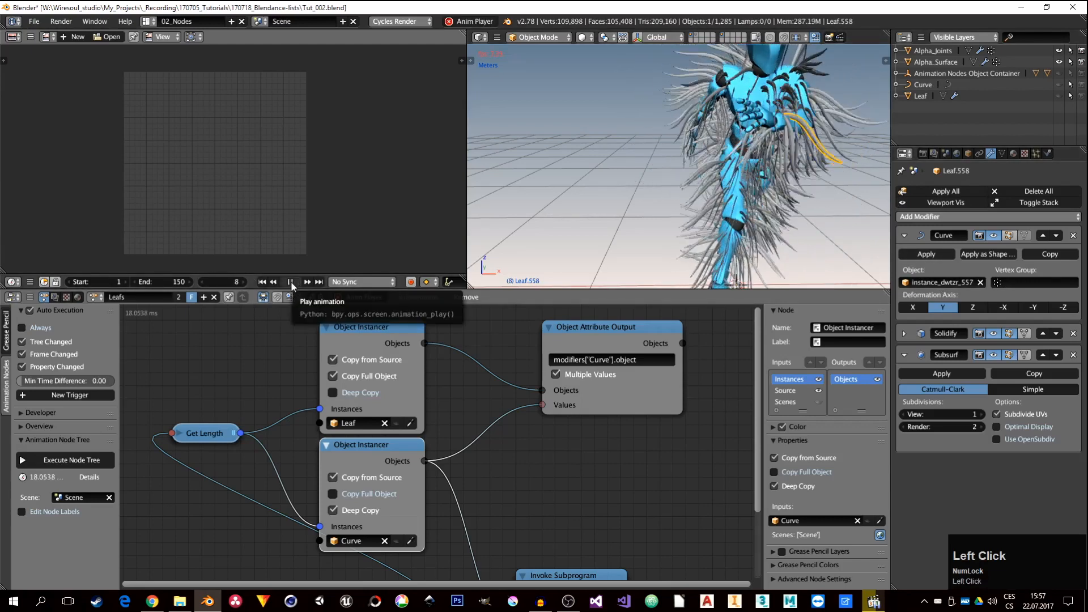
pyautogui.click(291, 282)
pyautogui.moveTo(656, 180); pyautogui.dragTo(591, 205, button='middle')
pyautogui.scroll(2, 749, 174)
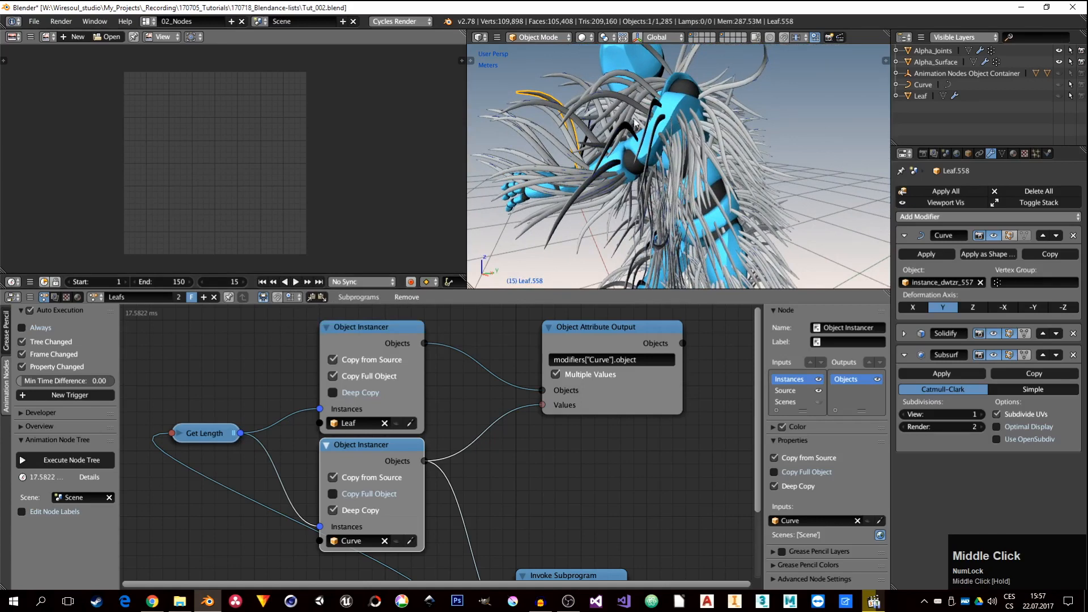
pyautogui.moveTo(672, 148); pyautogui.dragTo(683, 118, button='middle')
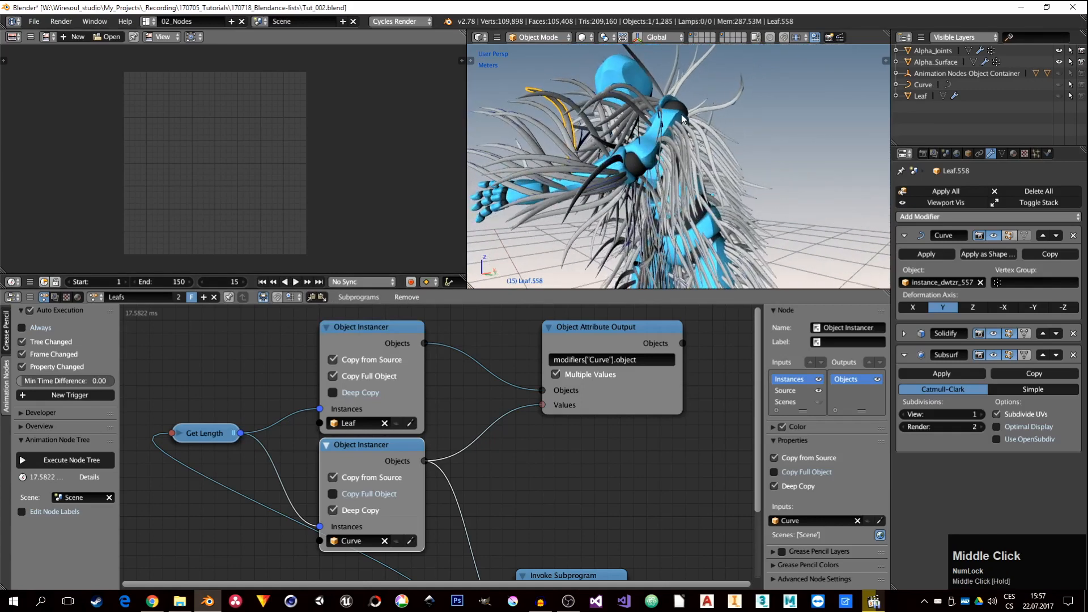
pyautogui.keyDown('shift'); pyautogui.moveTo(697, 227); pyautogui.dragTo(636, 136, button='middle'); pyautogui.keyUp('shift')
pyautogui.scroll(-4, 632, 133)
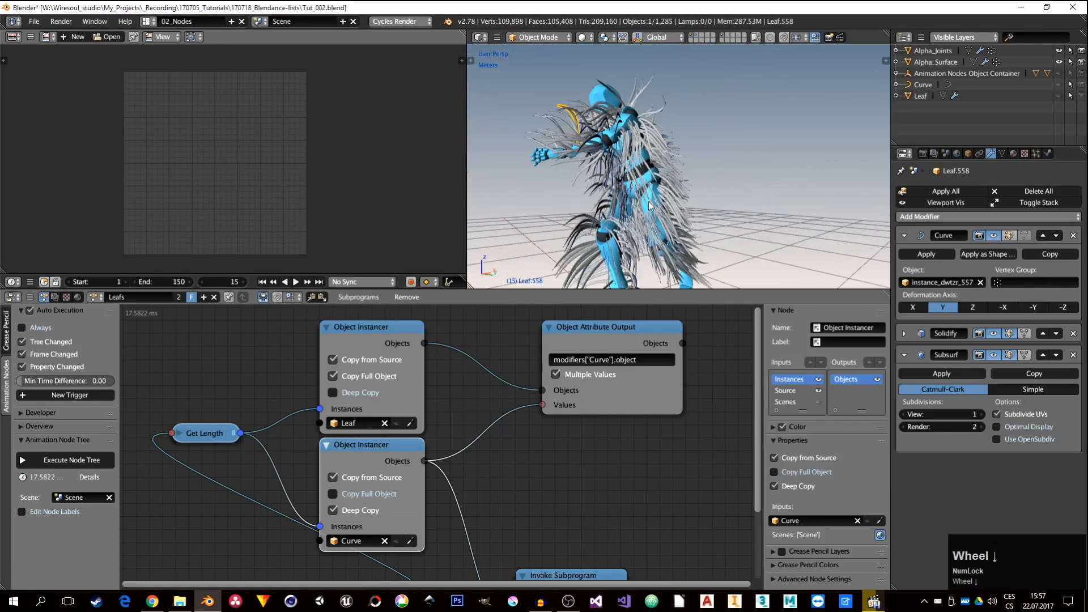
pyautogui.keyDown('shift'); pyautogui.moveTo(641, 221); pyautogui.dragTo(636, 186, button='middle'); pyautogui.keyUp('shift')
pyautogui.moveTo(636, 186); pyautogui.dragTo(633, 206, button='middle')
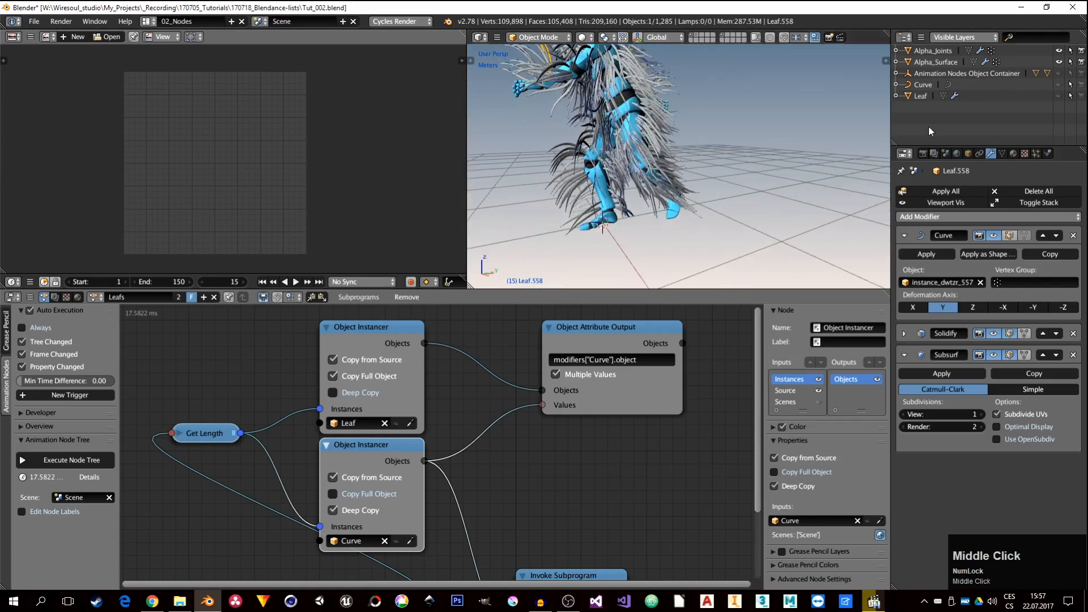
# Unhide the Leaf source object from its Object Instancer node.
pyautogui.click(397, 423)
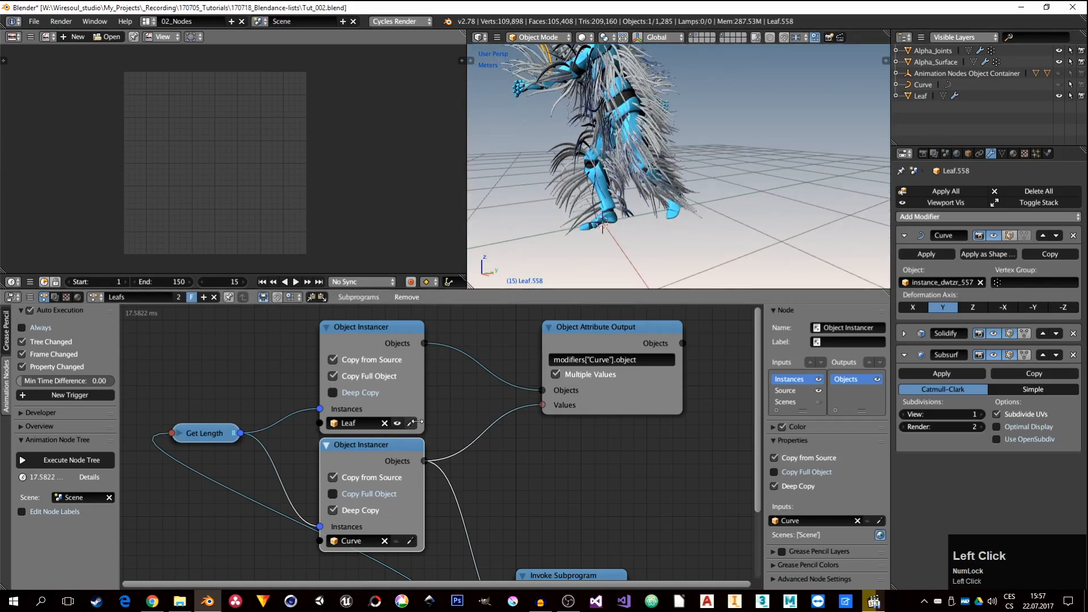
# Rotate the whole mesh of the Leaf source object about the global Y axis in Edit Mode, and return to Object Mode.
pyautogui.moveTo(731, 170); pyautogui.dragTo(718, 179, button='middle')
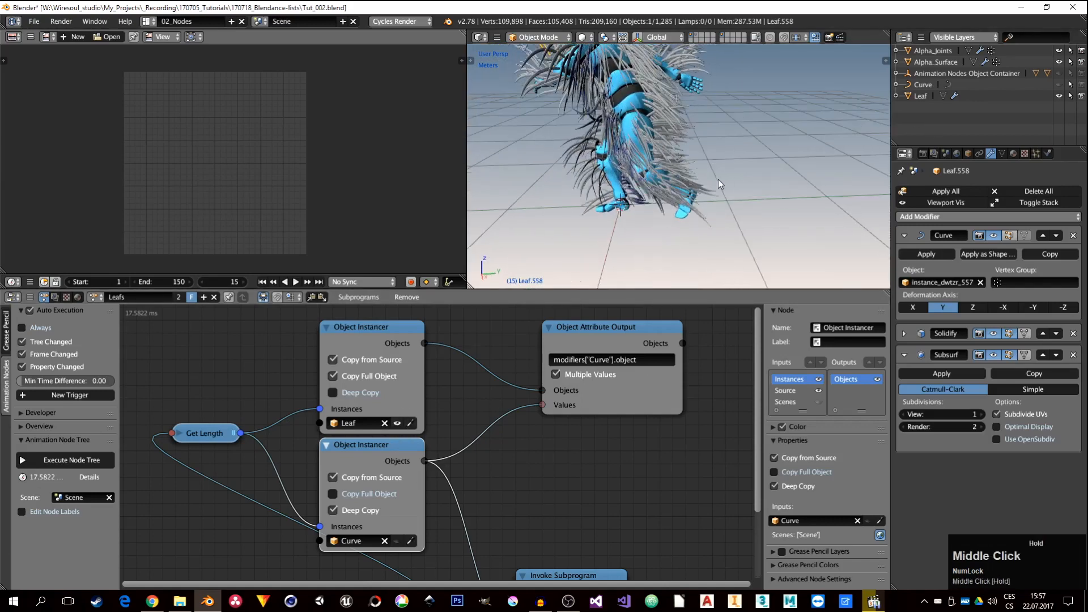
pyautogui.click(922, 101)
pyautogui.press('Tab')
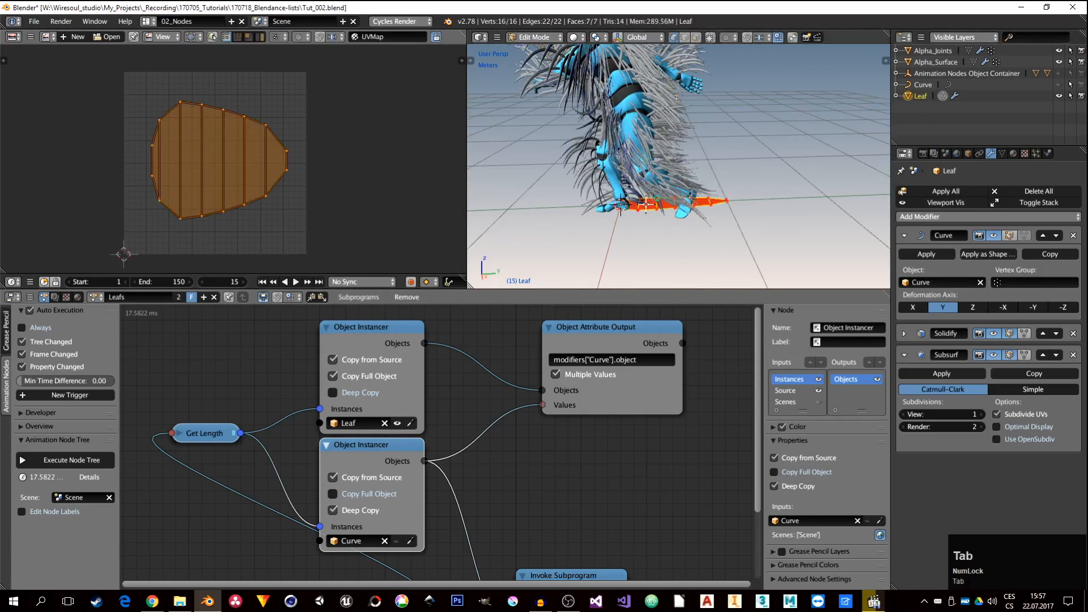
pyautogui.moveTo(646, 203); pyautogui.dragTo(777, 171, button='middle')
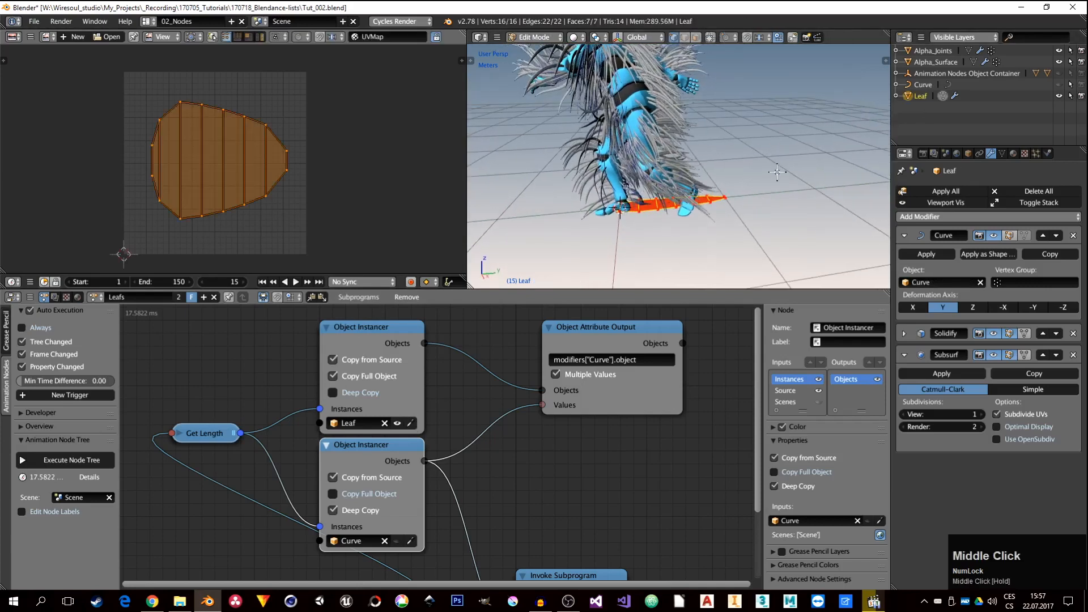
pyautogui.press('r')
pyautogui.press('y')
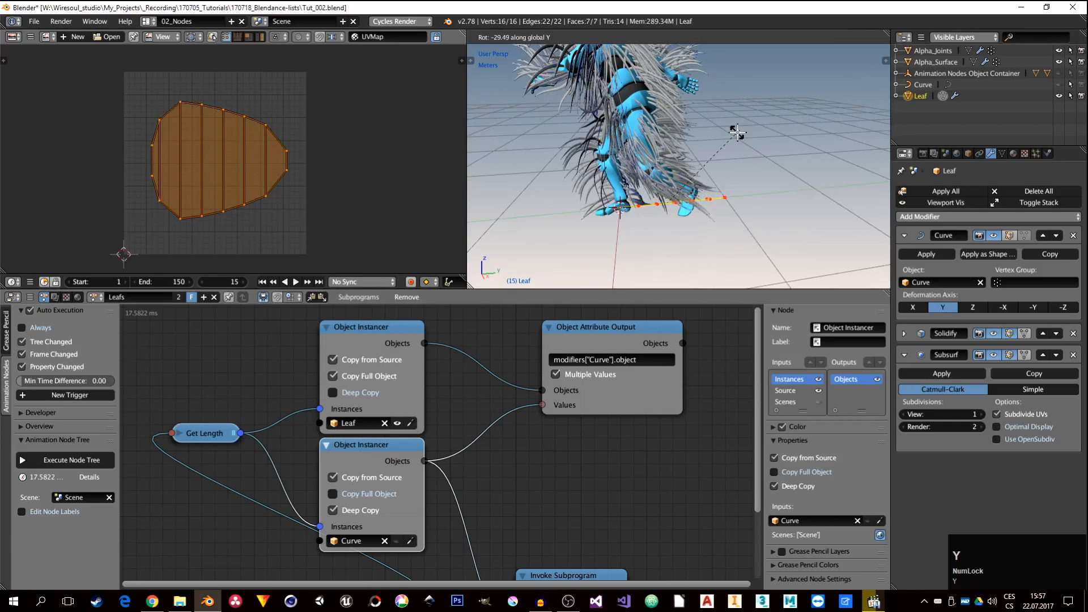
pyautogui.press('Return')
pyautogui.press('Tab')
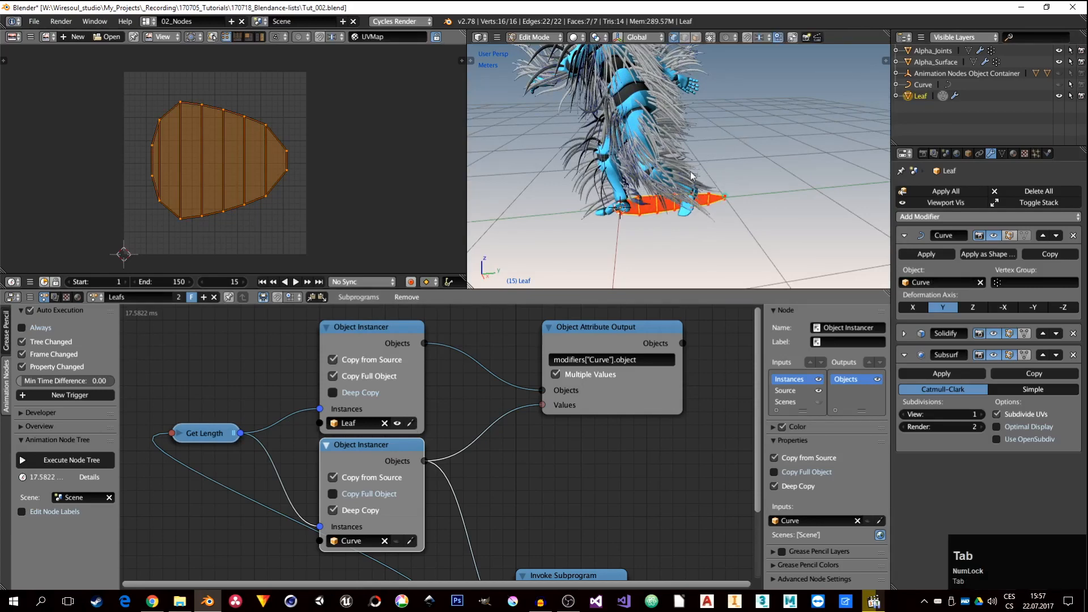
pyautogui.moveTo(600, 184); pyautogui.dragTo(648, 189, button='middle')
pyautogui.scroll(3, 618, 180)
pyautogui.scroll(-3, 719, 140)
pyautogui.scroll(-3, 695, 142)
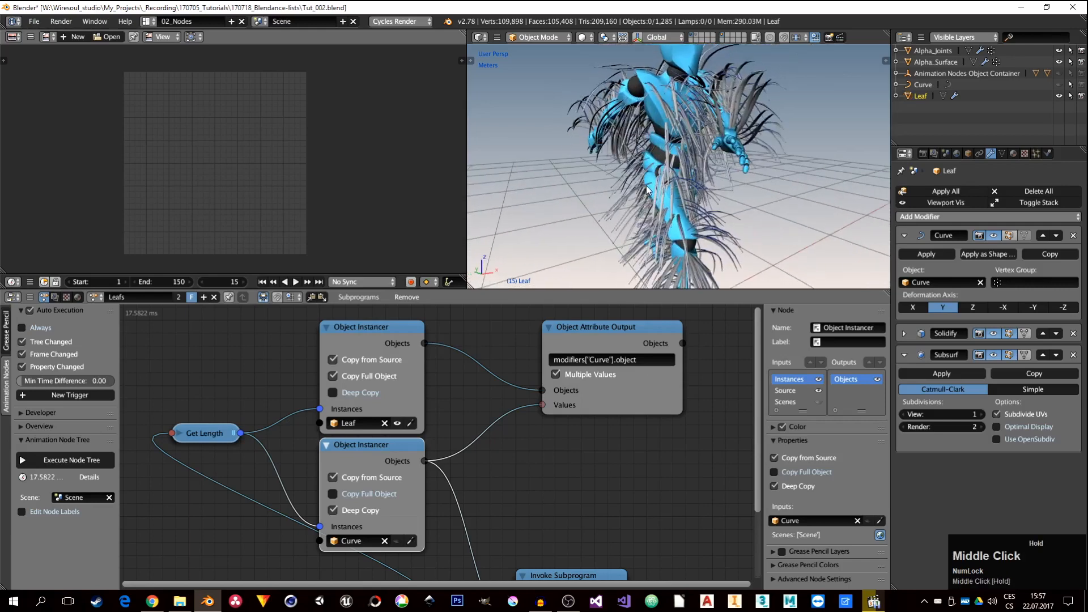
# Select the Alpha_Surface character mesh and show its hair particle settings.
pyautogui.keyDown('shift'); pyautogui.moveTo(539, 519); pyautogui.dragTo(523, 479, button='middle'); pyautogui.keyUp('shift')
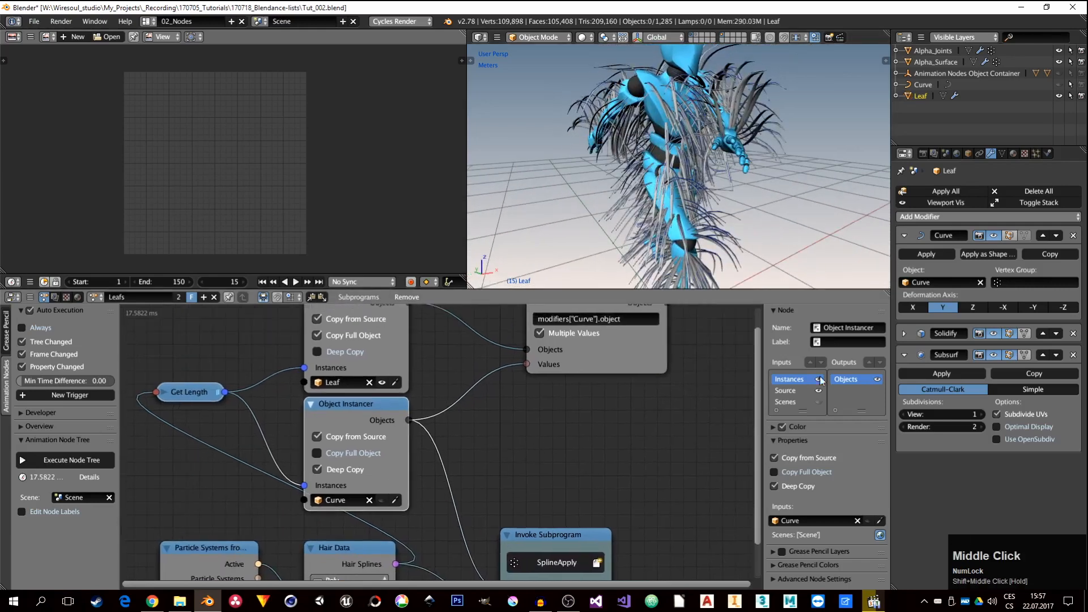
pyautogui.click(1035, 154)
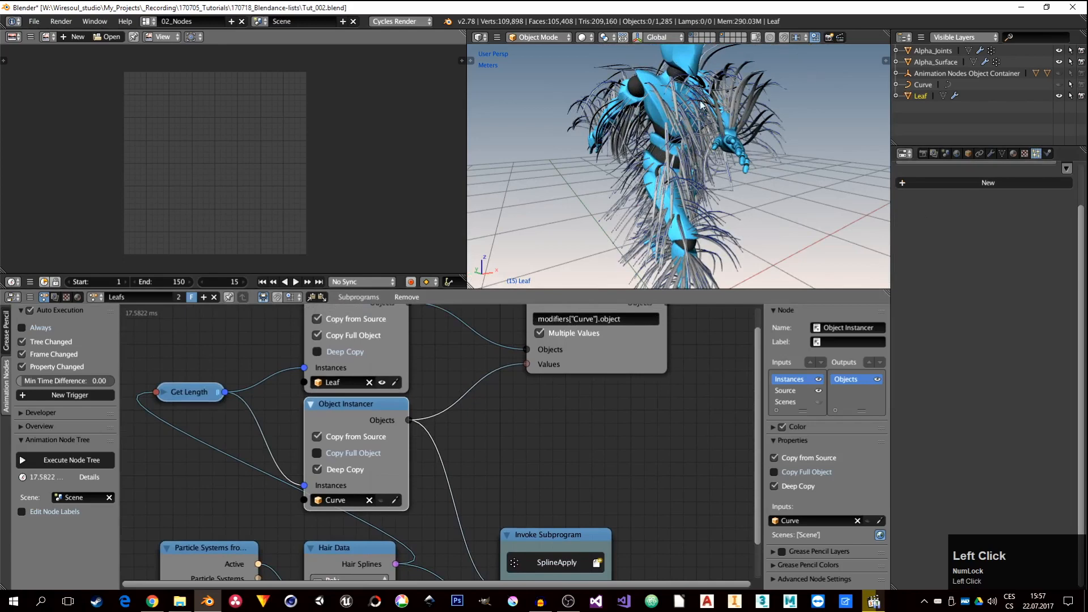
pyautogui.click(668, 92)
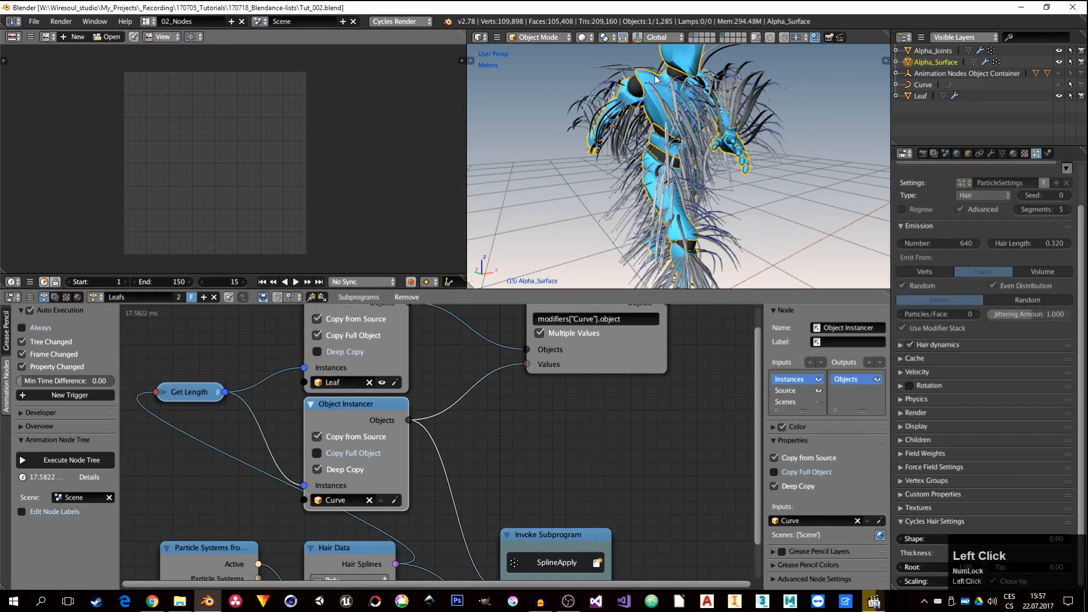
# Move the particle system and Hair Data nodes farther from the Curve instancer and reposition Invoke Subprogram, leaving space between them.
pyautogui.moveTo(308, 461); pyautogui.dragTo(474, 368, button='middle')
pyautogui.click(512, 453)
pyautogui.keyDown('shift'); pyautogui.click(391, 454); pyautogui.keyUp('shift')
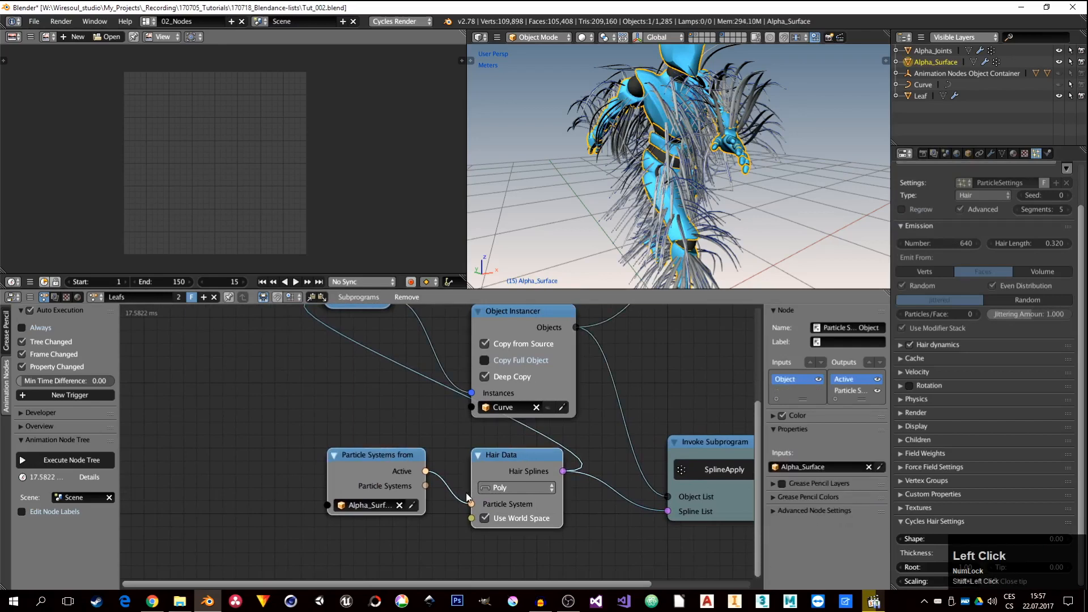
pyautogui.moveTo(468, 498); pyautogui.dragTo(584, 490, button='middle')
pyautogui.press('g')
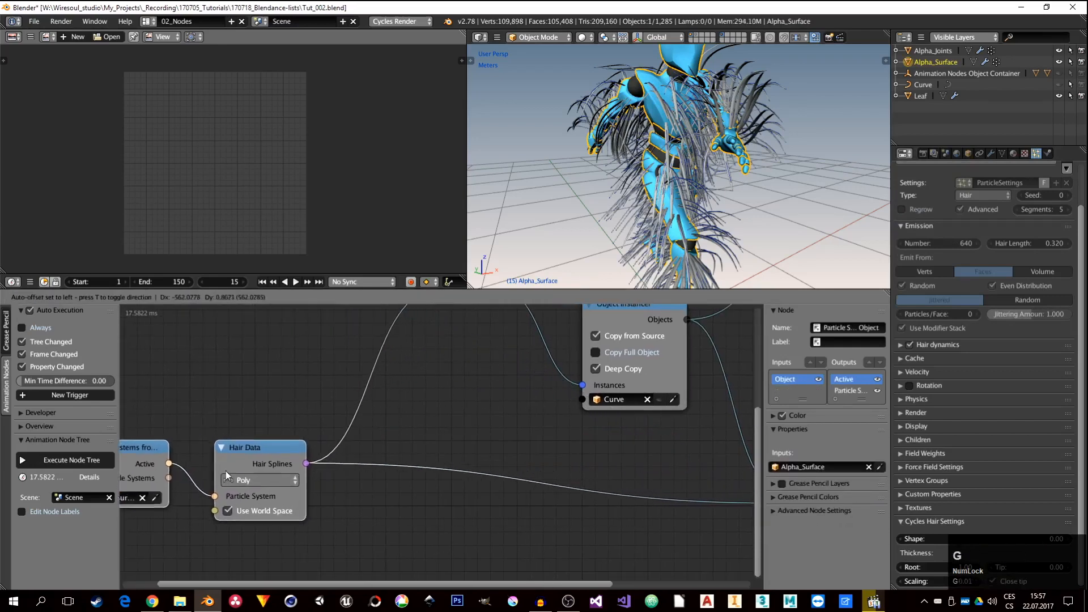
pyautogui.click(332, 487)
pyautogui.scroll(-2, 212, 424)
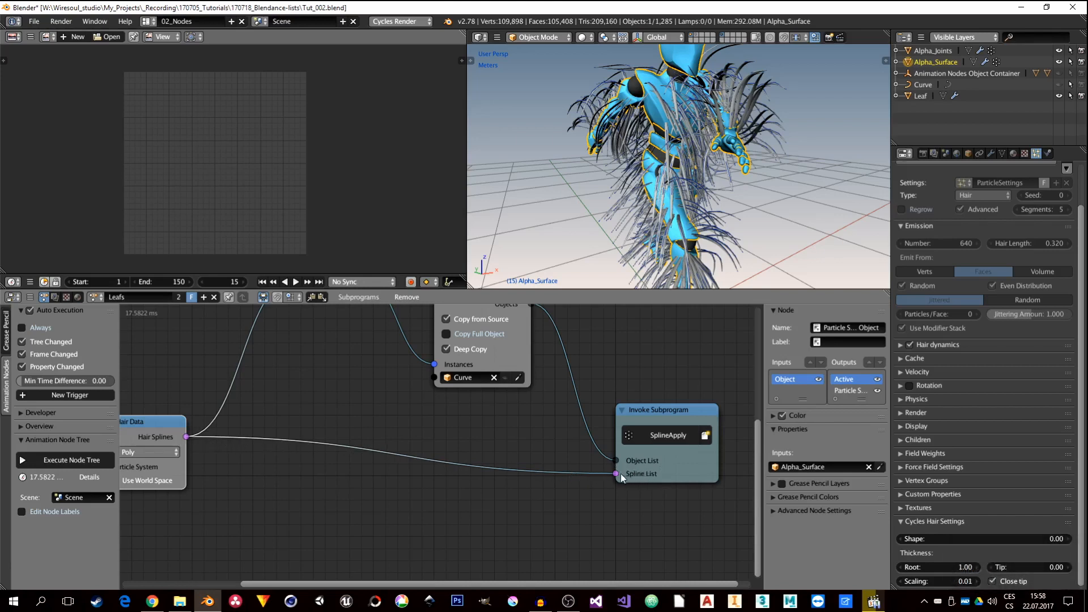
pyautogui.moveTo(642, 409); pyautogui.dragTo(605, 385)
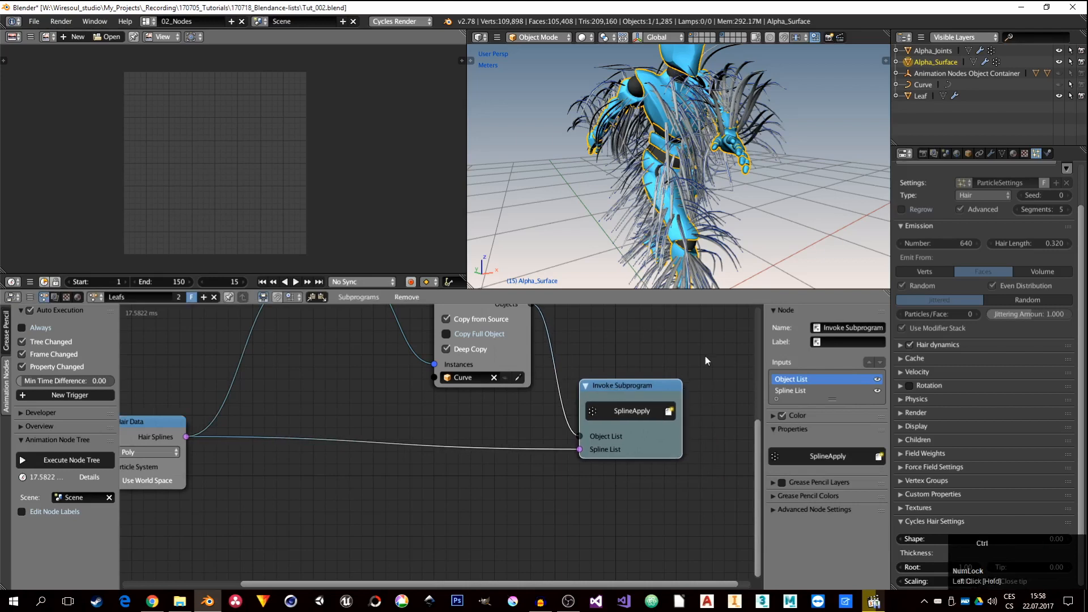
# Insert a Set Spline Radius node between Hair Data and the SplineApply subprogram's Spline List, with Radius at 0.43.
pyautogui.moveTo(353, 505); pyautogui.dragTo(384, 527, button='middle')
pyautogui.hotkey('shift', 'a')
pyautogui.moveTo(383, 480)
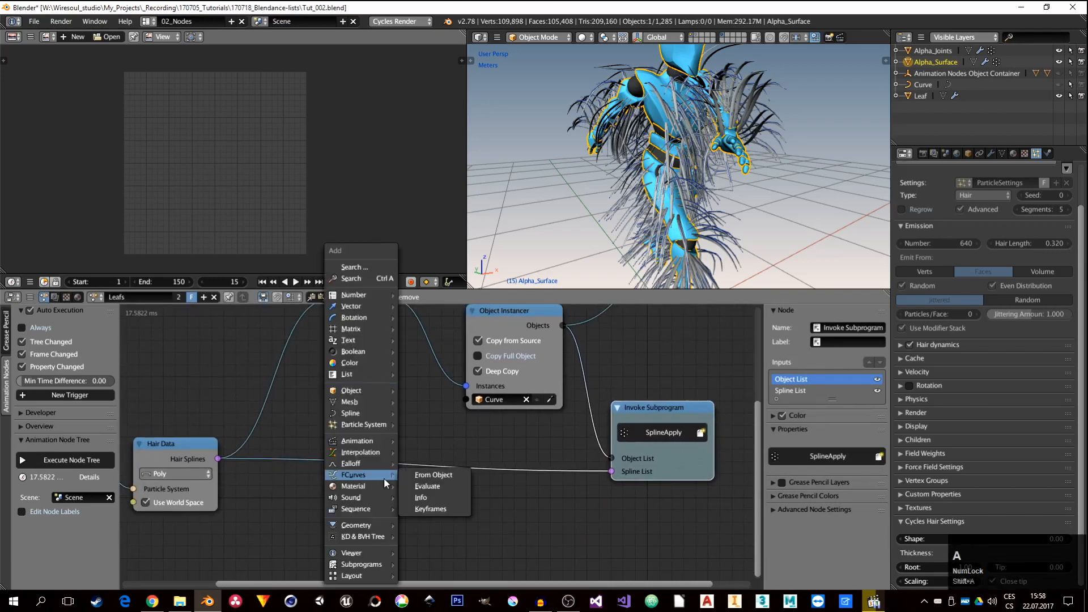
pyautogui.moveTo(374, 413)
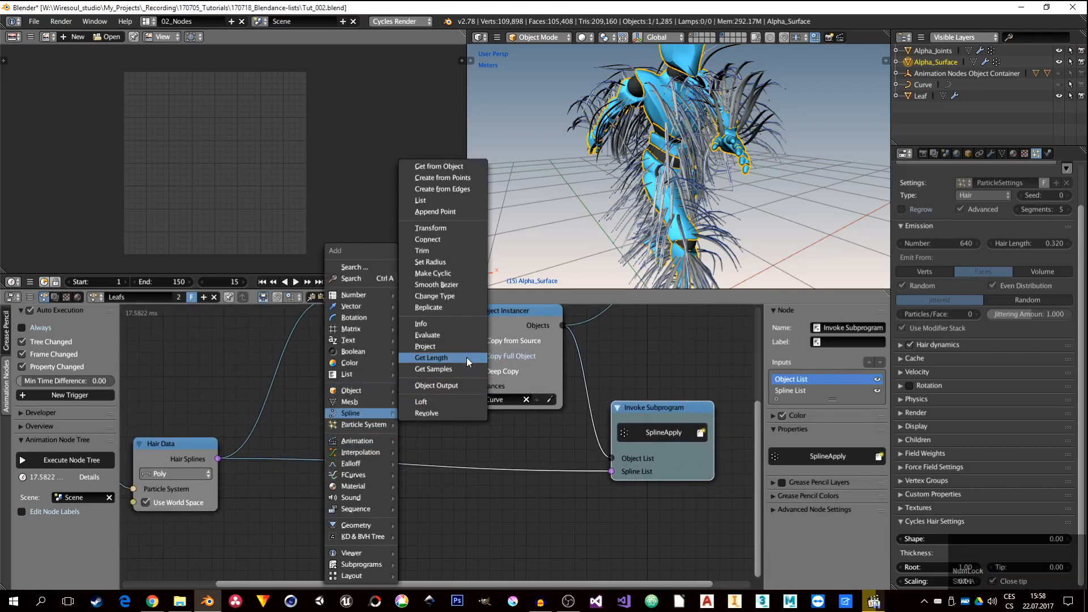
pyautogui.click(443, 262)
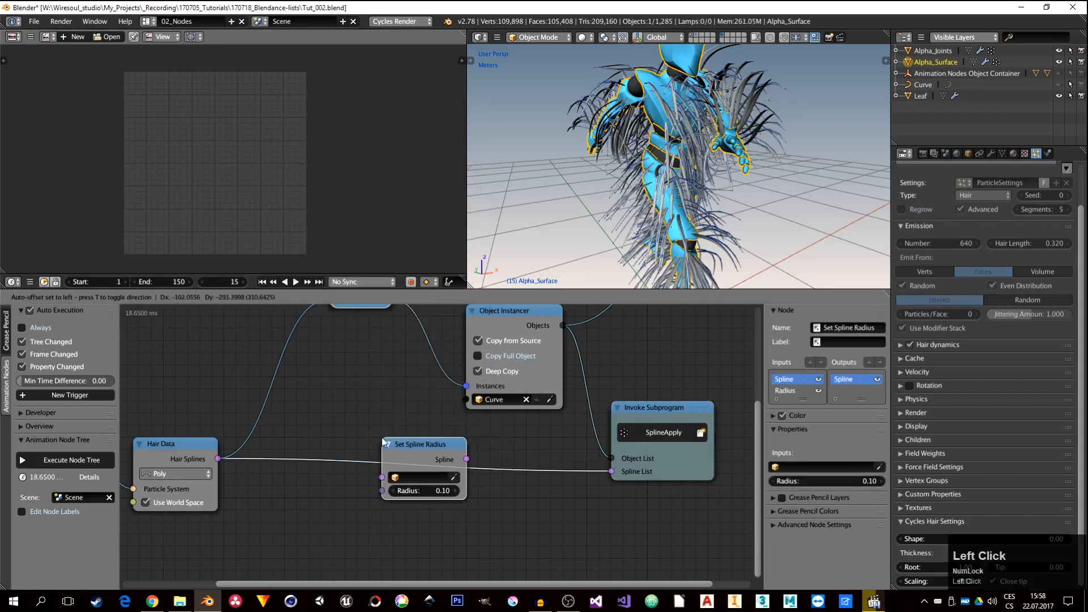
pyautogui.click(393, 446)
pyautogui.moveTo(453, 496); pyautogui.dragTo(505, 496)
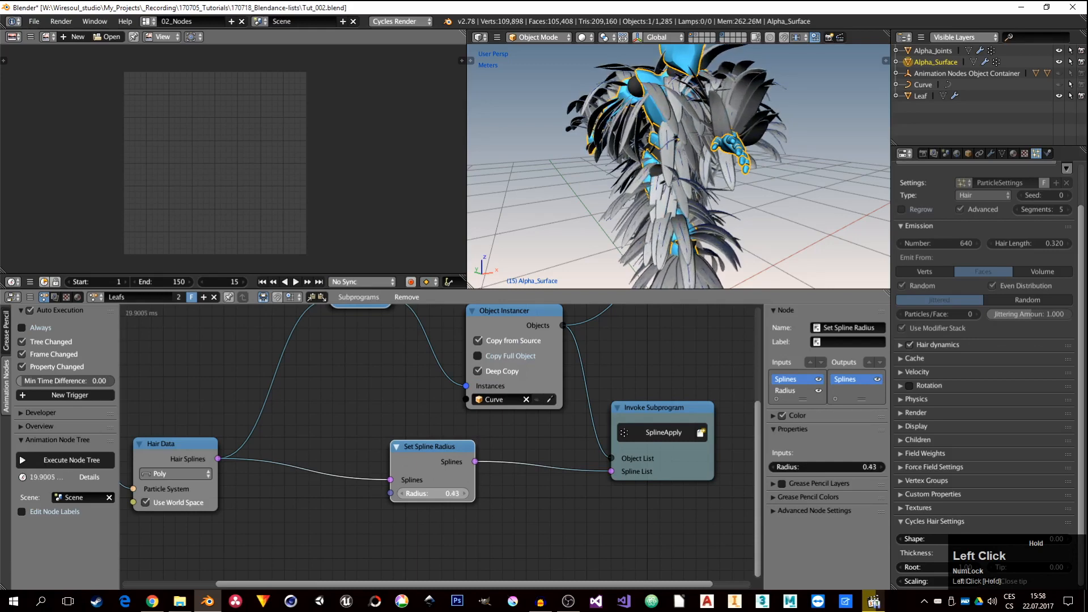
# Play the animation and stop it at frame 47, examining the wider leaves on the moving character.
pyautogui.moveTo(524, 507); pyautogui.dragTo(431, 552, button='middle')
pyautogui.scroll(-2, 699, 188)
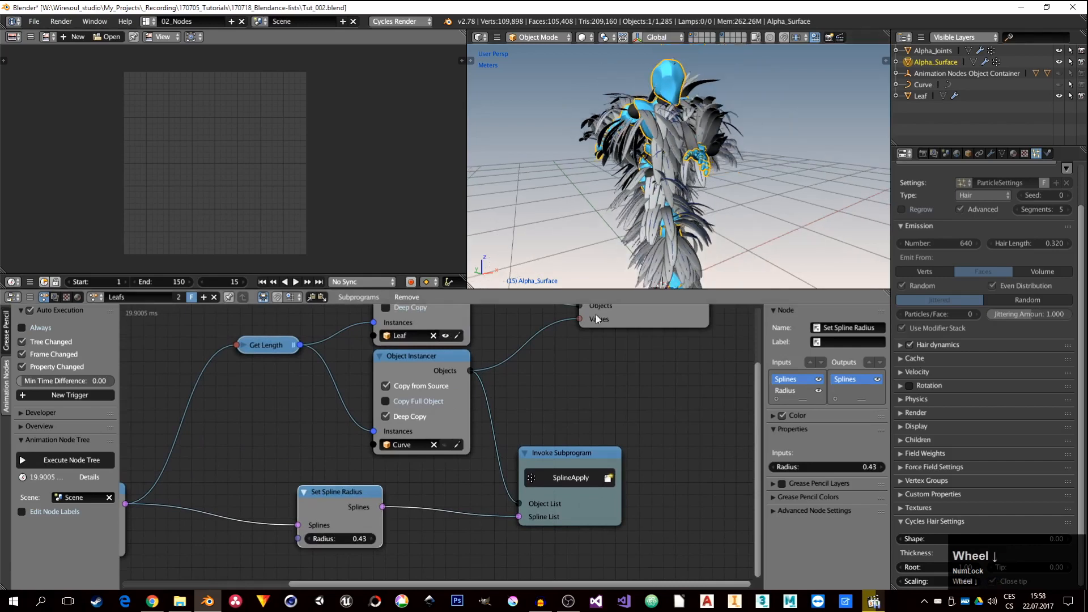
pyautogui.moveTo(646, 221); pyautogui.dragTo(600, 230, button='middle')
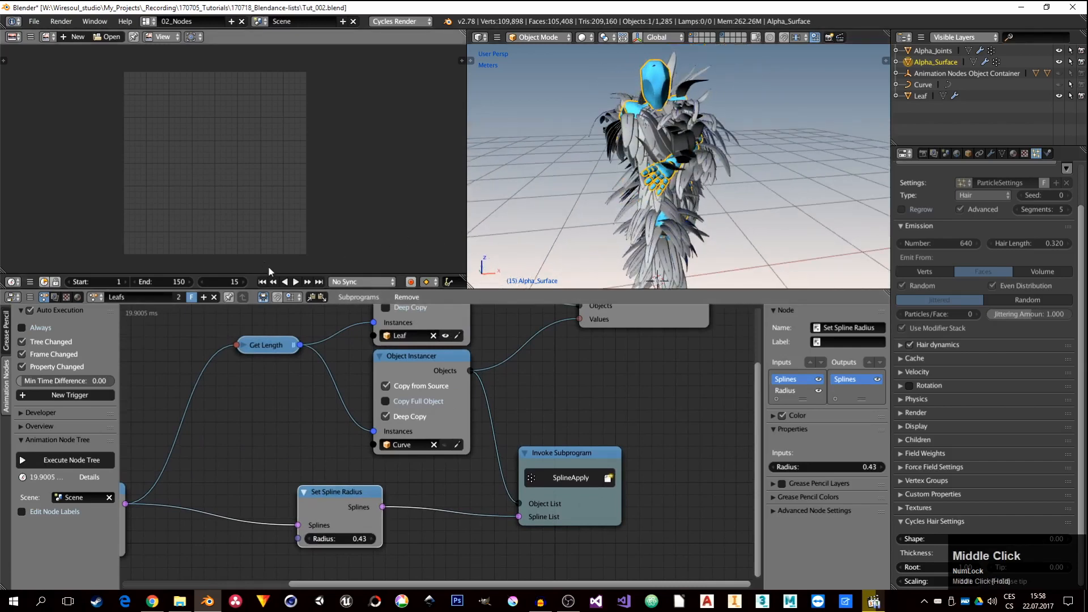
pyautogui.click(285, 282)
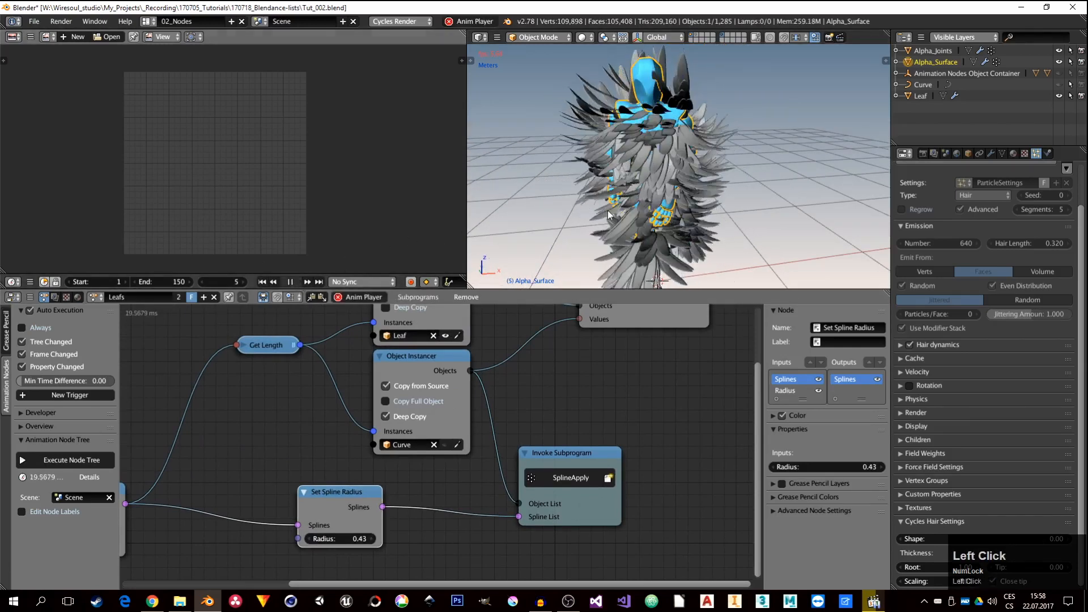
pyautogui.moveTo(690, 195)
pyautogui.mouseDown(button='middle')
pyautogui.moveTo(629, 208)
pyautogui.moveTo(705, 191)
pyautogui.mouseUp(button='middle')
pyautogui.click(290, 282)
pyautogui.scroll(-3, 657, 190)
# Rearrange all the nodes of the Leafs tree into a compact layout running from the particle system node to the two output nodes.
pyautogui.scroll(-4, 529, 374)
pyautogui.moveTo(528, 374); pyautogui.dragTo(563, 405, button='middle')
pyautogui.moveTo(642, 312); pyautogui.dragTo(680, 384)
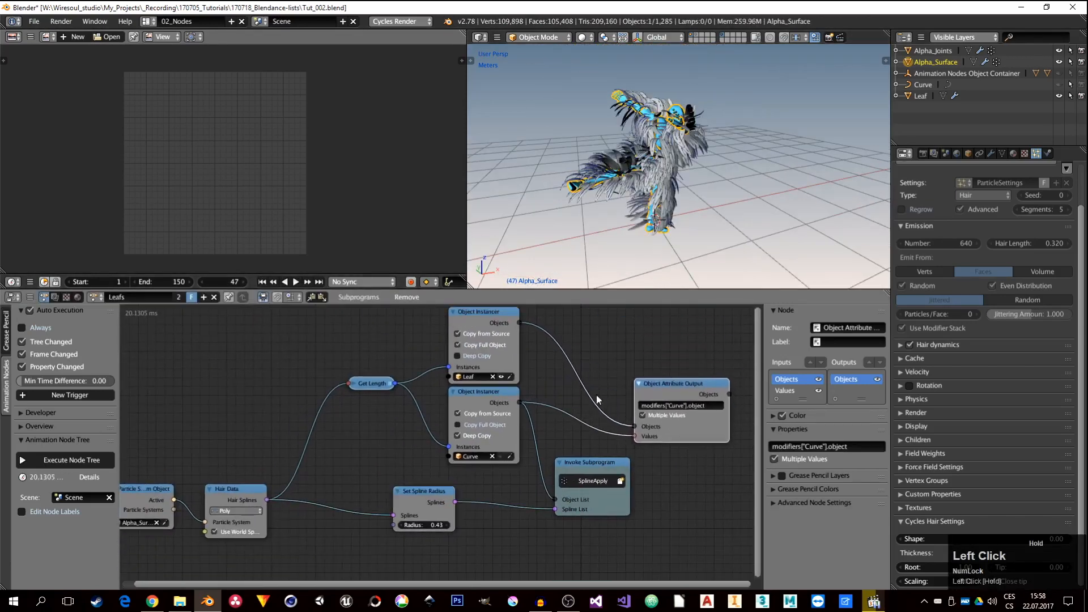
pyautogui.moveTo(584, 463); pyautogui.dragTo(660, 461)
pyautogui.moveTo(421, 493); pyautogui.dragTo(495, 528)
pyautogui.moveTo(474, 395); pyautogui.dragTo(494, 448)
pyautogui.moveTo(474, 326); pyautogui.dragTo(485, 367)
pyautogui.moveTo(369, 389); pyautogui.dragTo(406, 453)
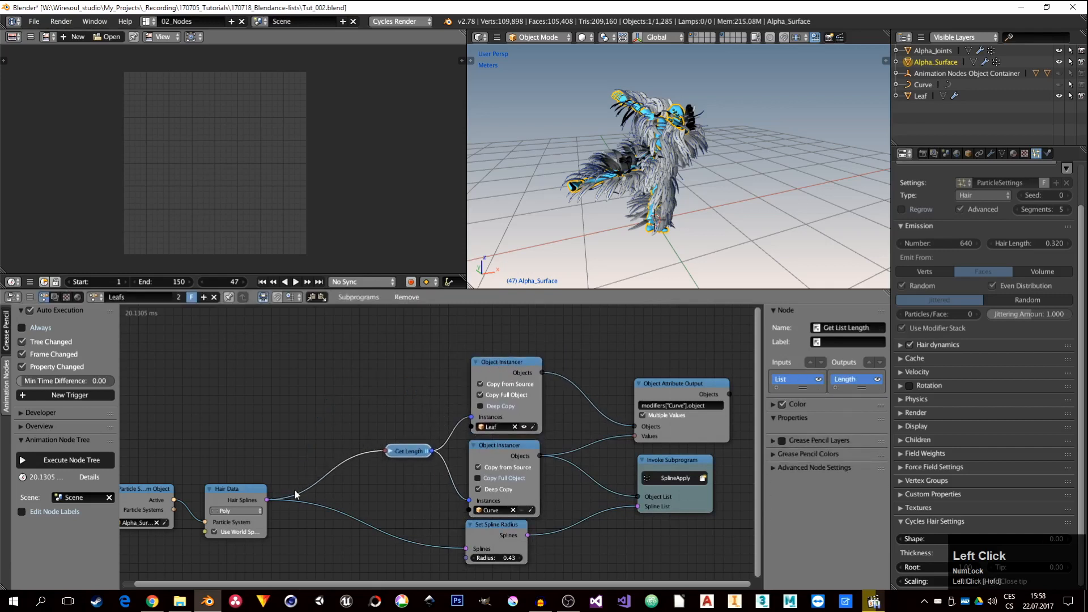
pyautogui.moveTo(242, 493); pyautogui.dragTo(329, 469)
pyautogui.moveTo(139, 490); pyautogui.dragTo(240, 479)
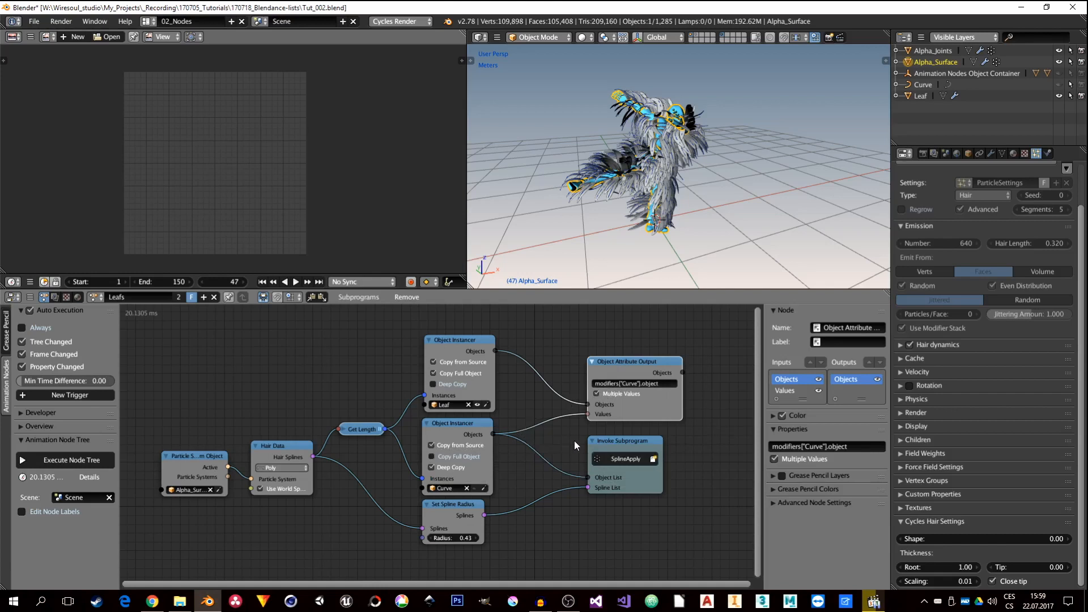
# Set the Set Spline Radius node's Radius to 0.40 while viewing the leaves up close.
pyautogui.moveTo(623, 223); pyautogui.dragTo(656, 274, button='middle')
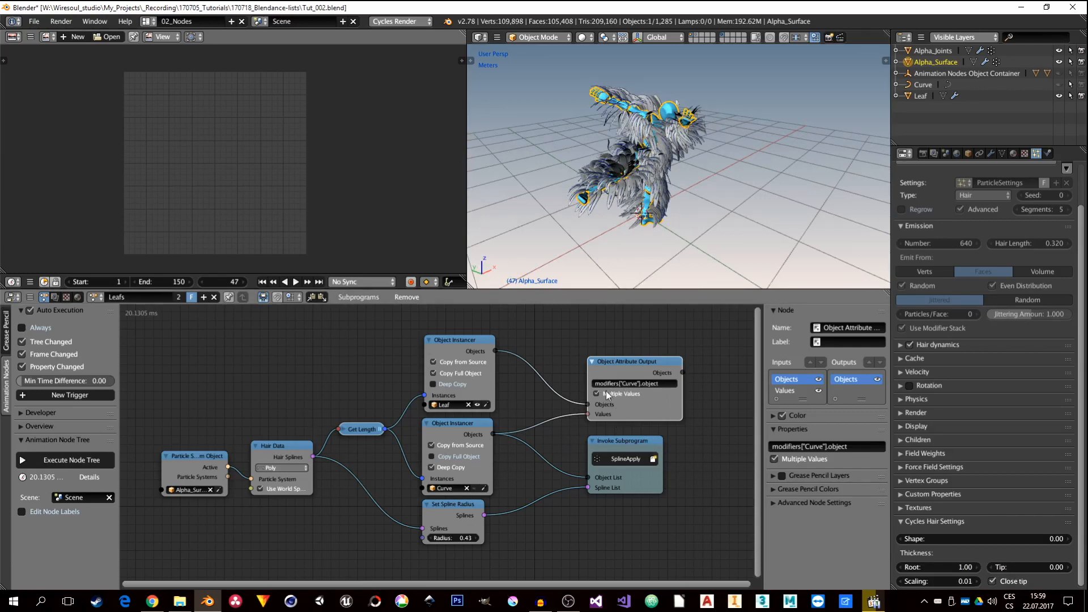
pyautogui.moveTo(678, 205); pyautogui.dragTo(647, 178, button='middle')
pyautogui.scroll(5, 668, 170)
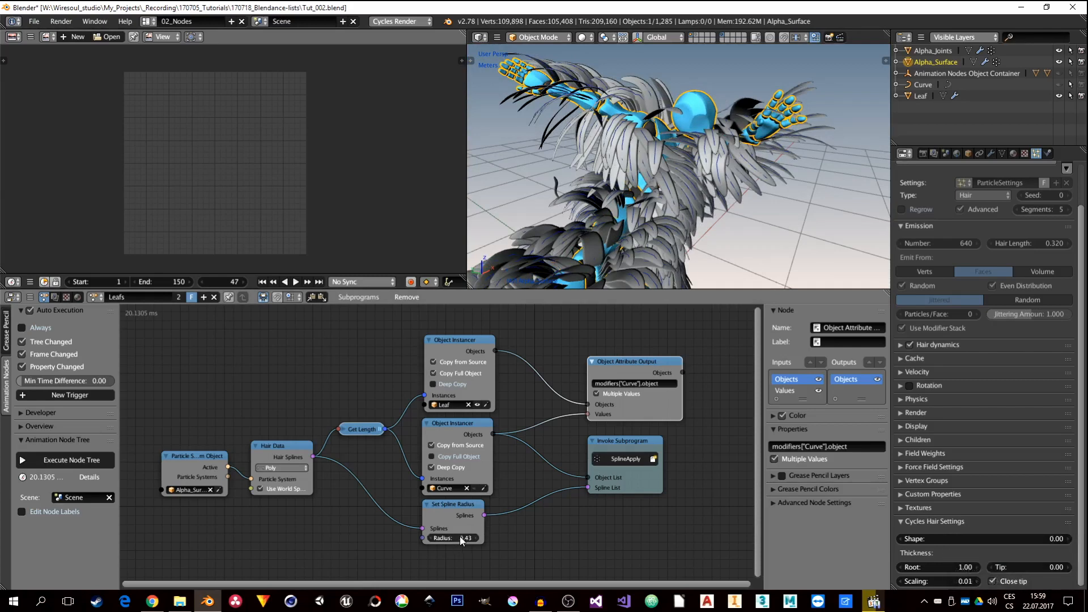
pyautogui.moveTo(461, 539); pyautogui.dragTo(445, 539)
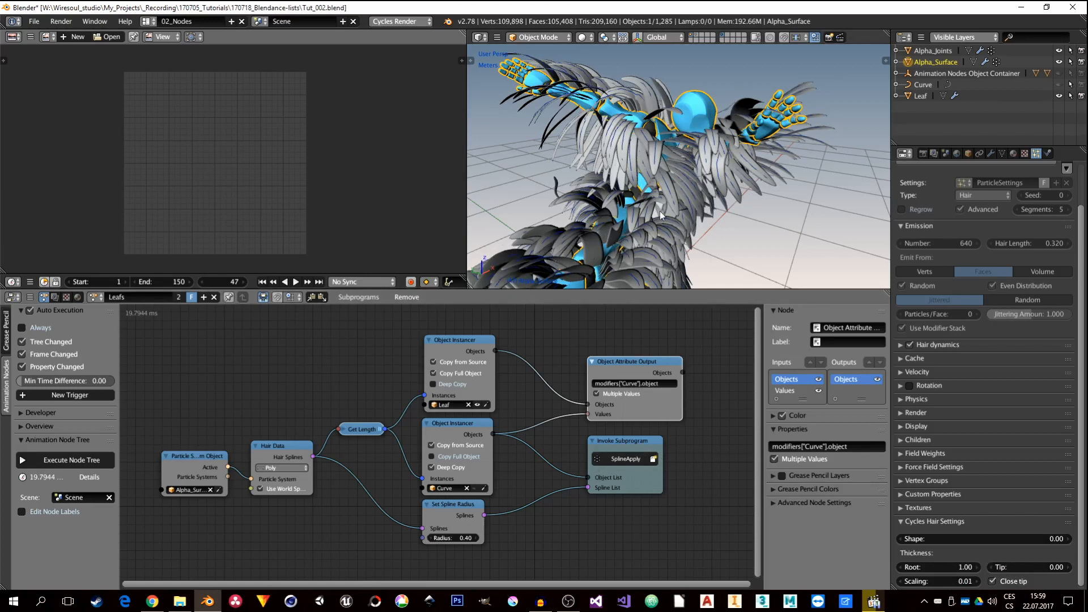
# Move the Object Attribute Output node higher, away from the Invoke Subprogram node.
pyautogui.moveTo(527, 485); pyautogui.dragTo(481, 477, button='middle')
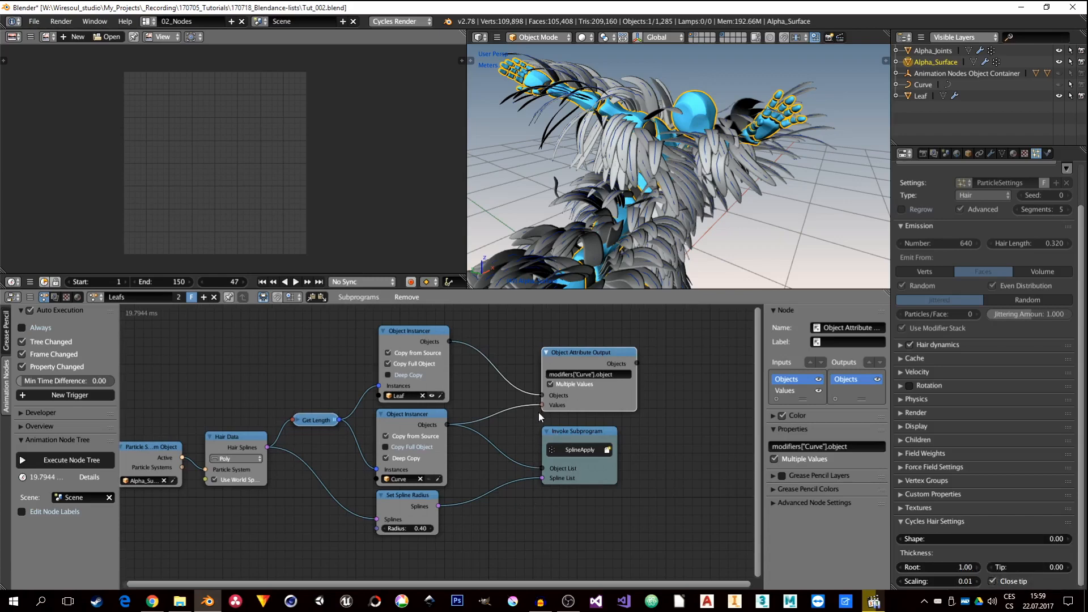
pyautogui.moveTo(628, 425); pyautogui.dragTo(528, 457, button='middle')
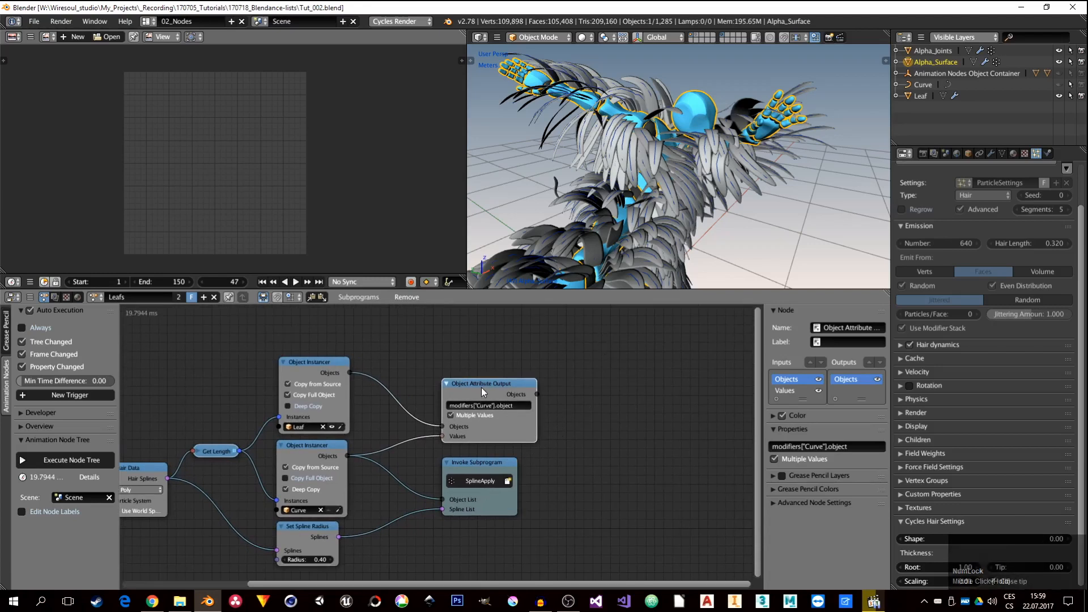
pyautogui.moveTo(493, 384); pyautogui.dragTo(477, 356)
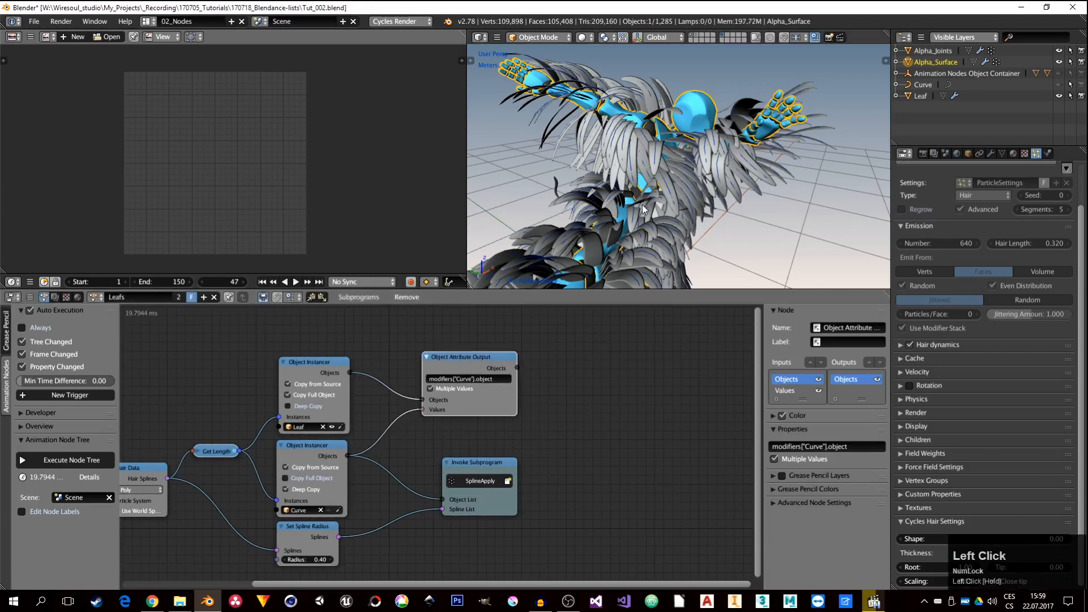
# Compare the modifier stacks of Alpha_Surface, one leaf instance near the raised arm and the Leaf source object.
pyautogui.click(990, 153)
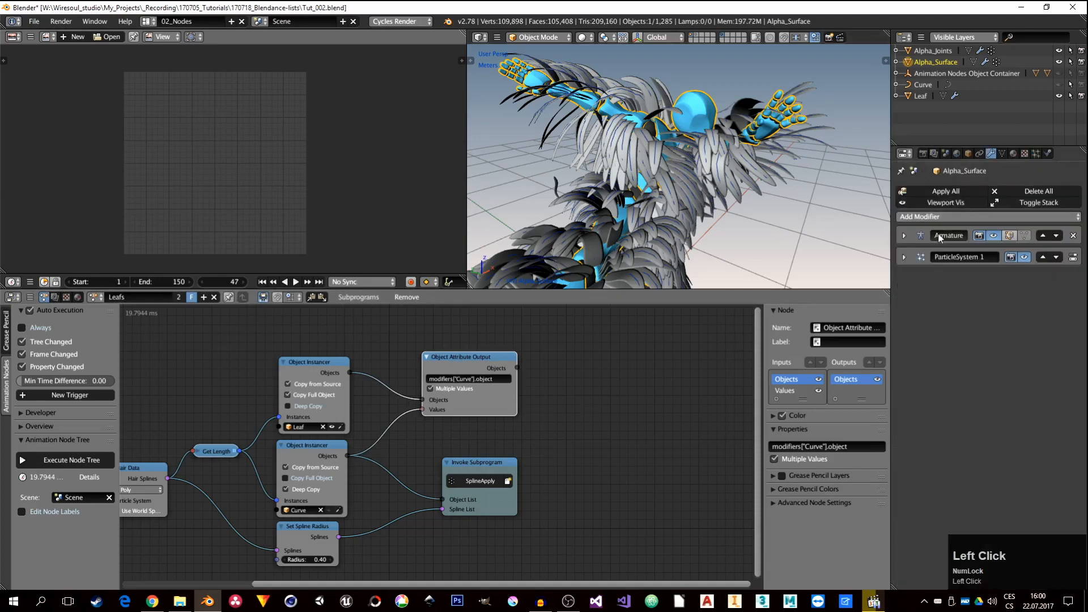
pyautogui.click(731, 152)
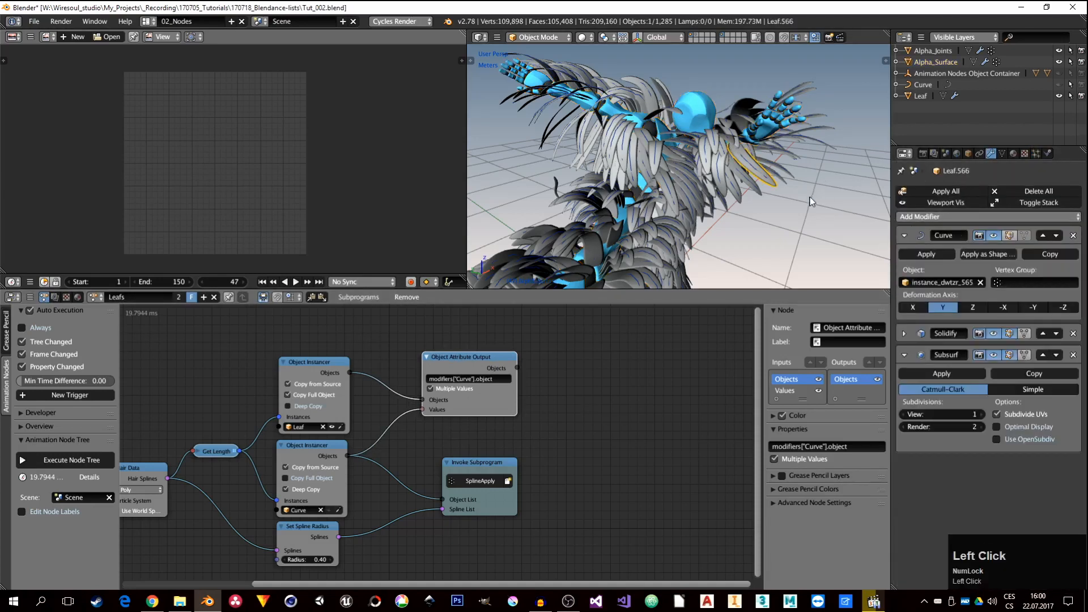
pyautogui.click(921, 96)
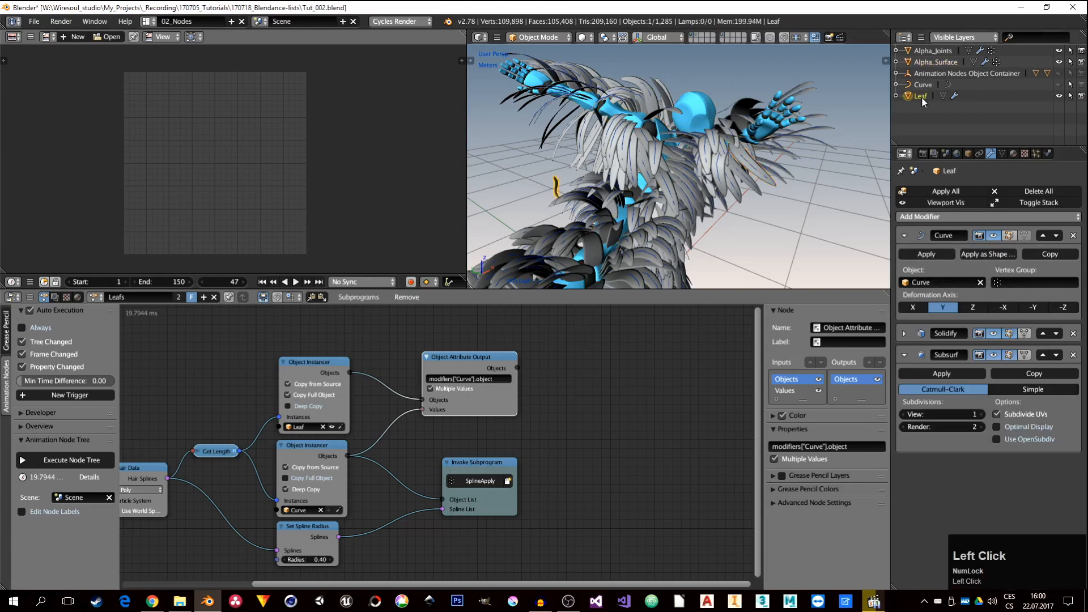
# Increase the Solidify thickness on the Leaf source object, and add one leaf instance to the selection to check its modifiers.
pyautogui.click(905, 333)
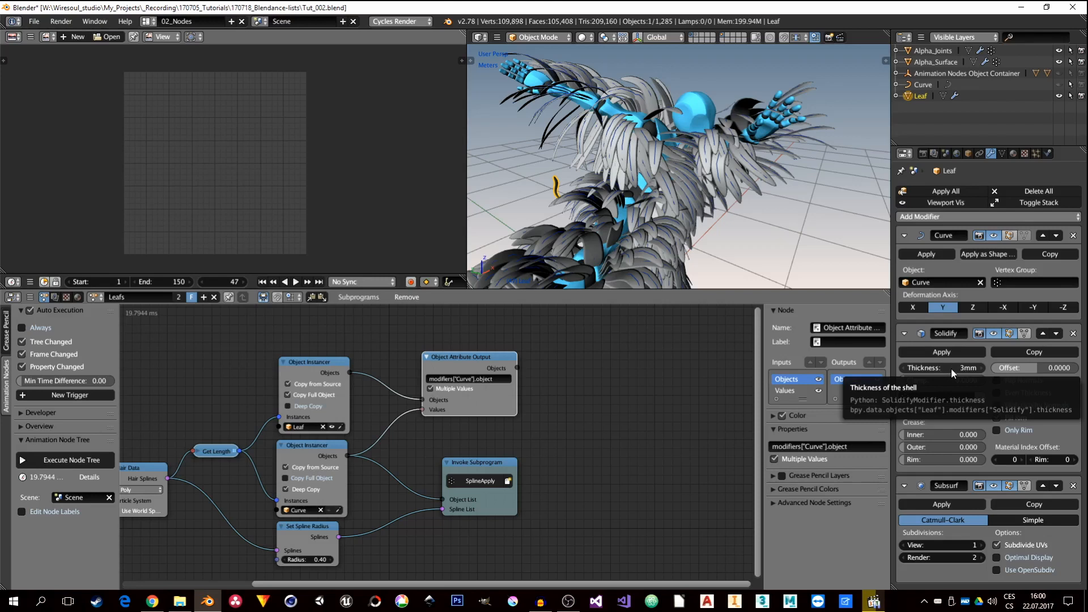
pyautogui.moveTo(957, 368); pyautogui.dragTo(929, 368)
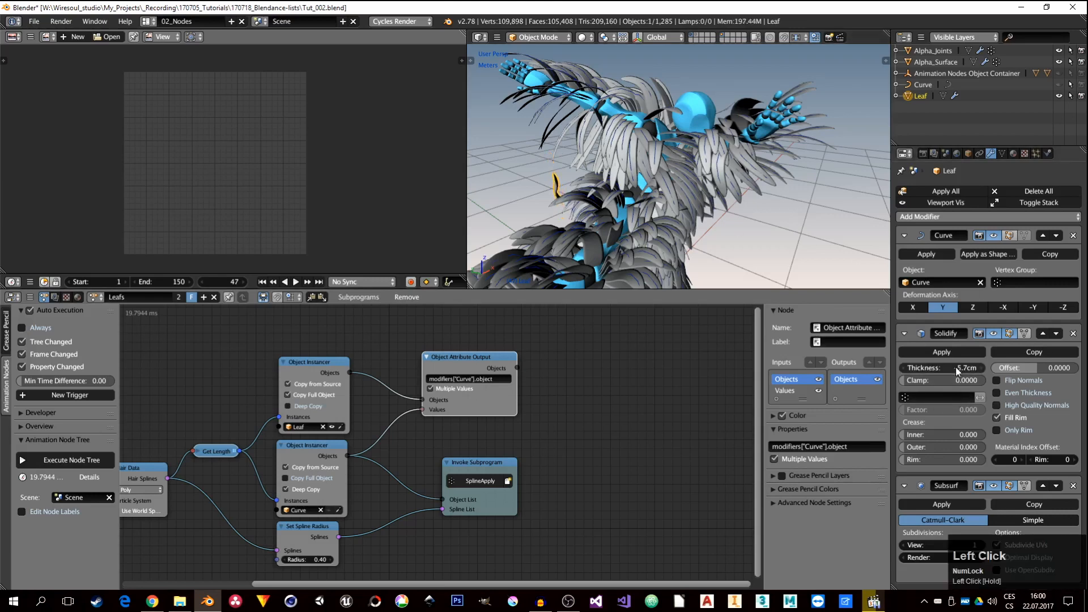
pyautogui.moveTo(953, 368); pyautogui.dragTo(975, 368)
pyautogui.keyDown('shift'); pyautogui.click(608, 143); pyautogui.keyUp('shift')
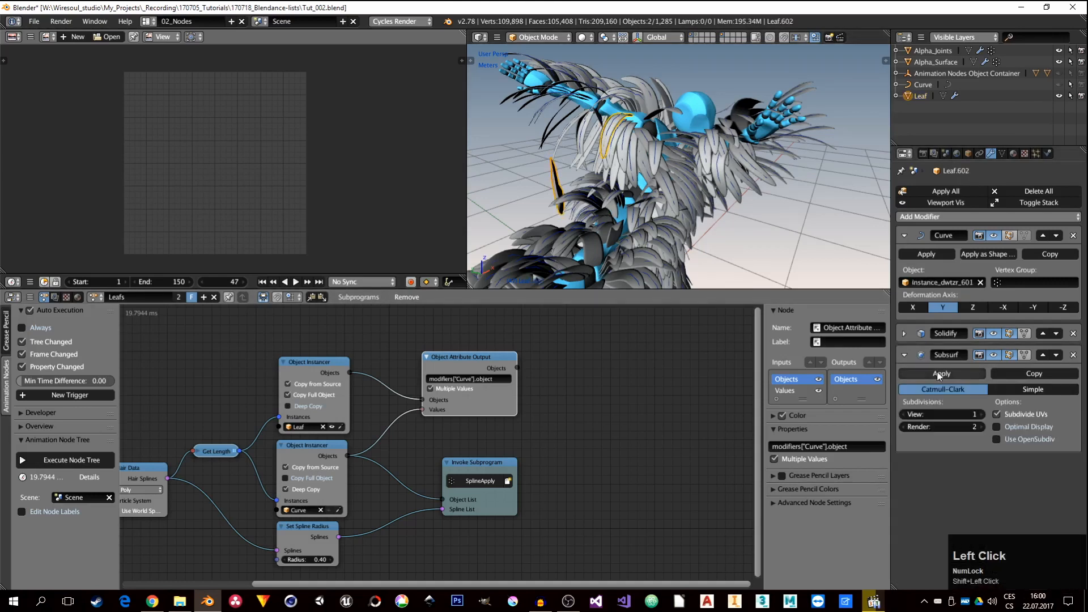
# Make the Leaf source object active and copy its Solidify thickness to the selected leaf instance.
pyautogui.keyDown('shift'); pyautogui.click(555, 178); pyautogui.keyUp('shift')
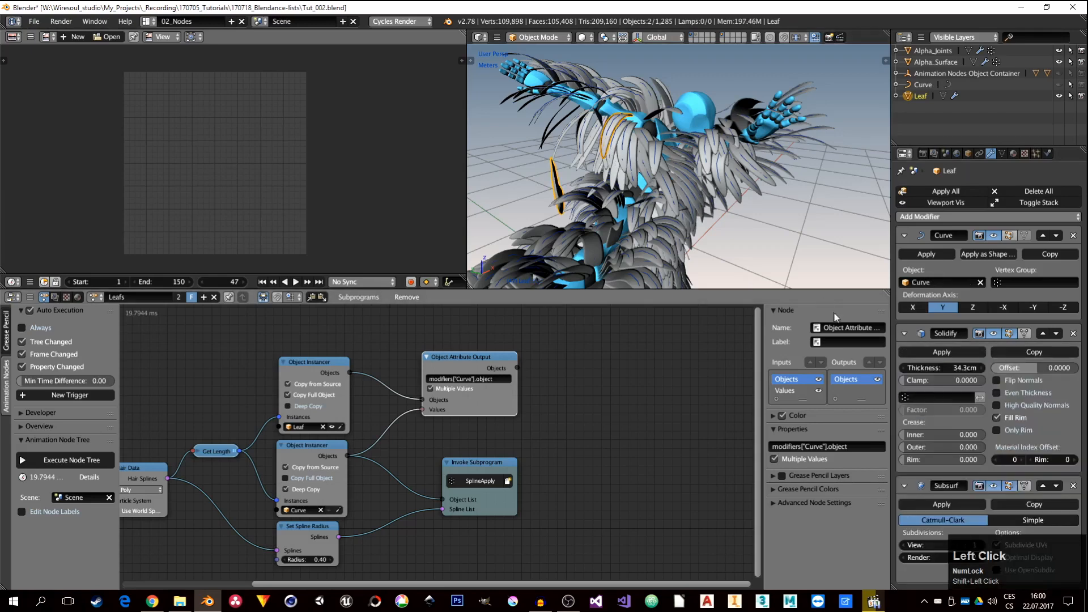
pyautogui.rightClick(929, 366)
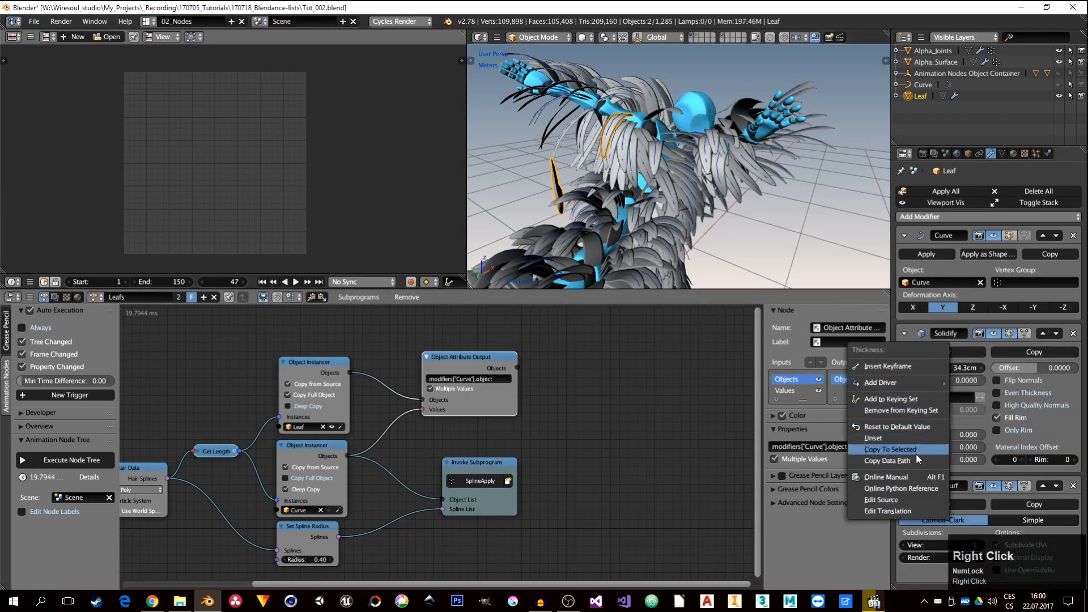
pyautogui.click(890, 450)
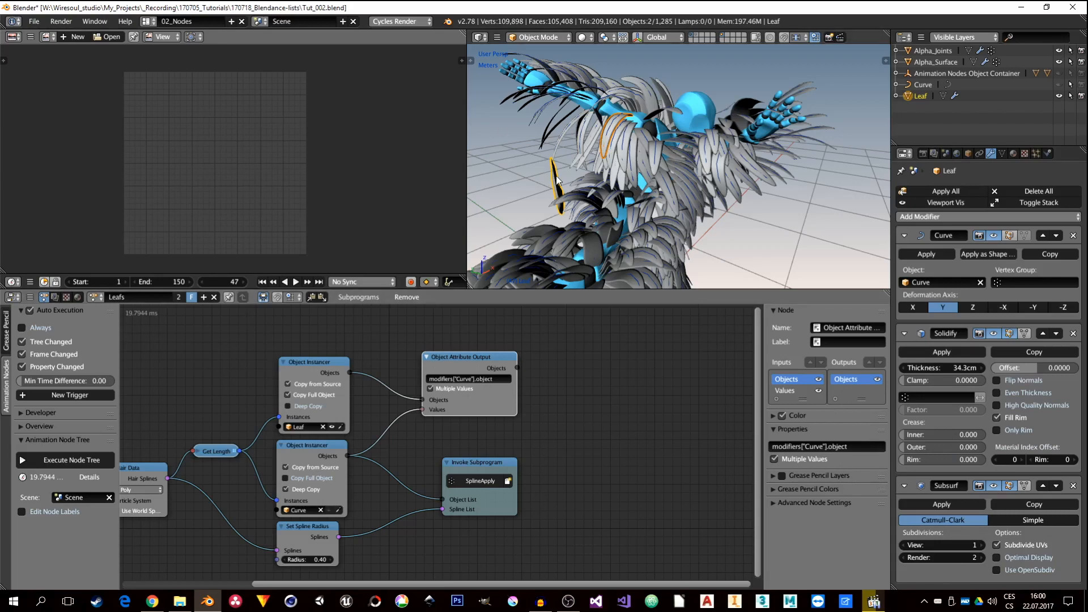
# Add a second Object Attribute Output node to the right of the one that assigns the Curve modifier's object.
pyautogui.moveTo(560, 189); pyautogui.dragTo(576, 276, button='middle')
pyautogui.scroll(2, 562, 373)
pyautogui.moveTo(562, 372); pyautogui.dragTo(476, 393, button='middle')
pyautogui.scroll(-1, 498, 382)
pyautogui.hotkey('shift', 'a')
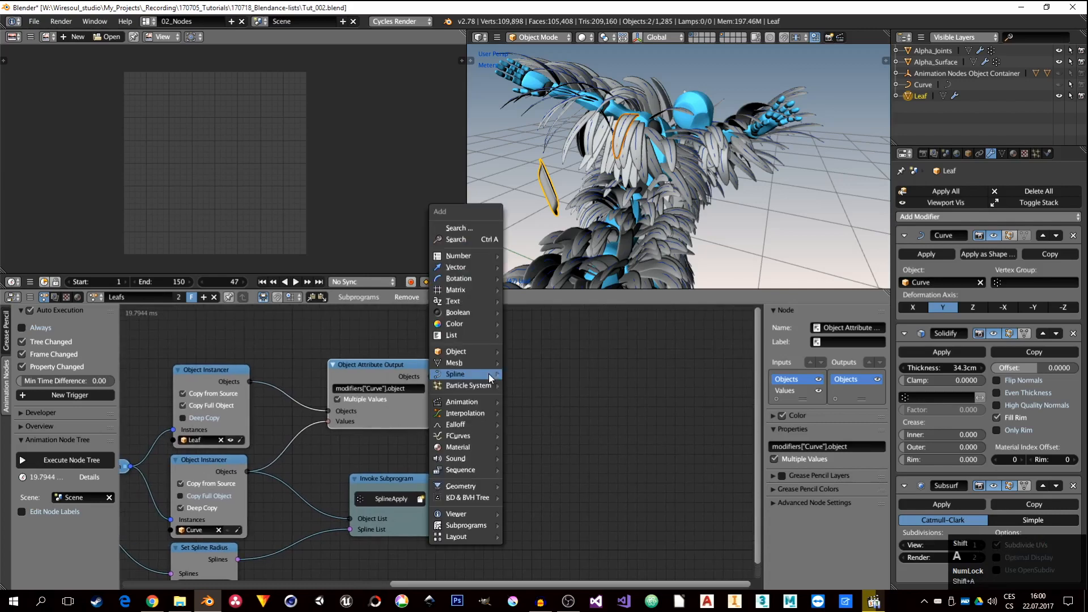
pyautogui.moveTo(477, 352)
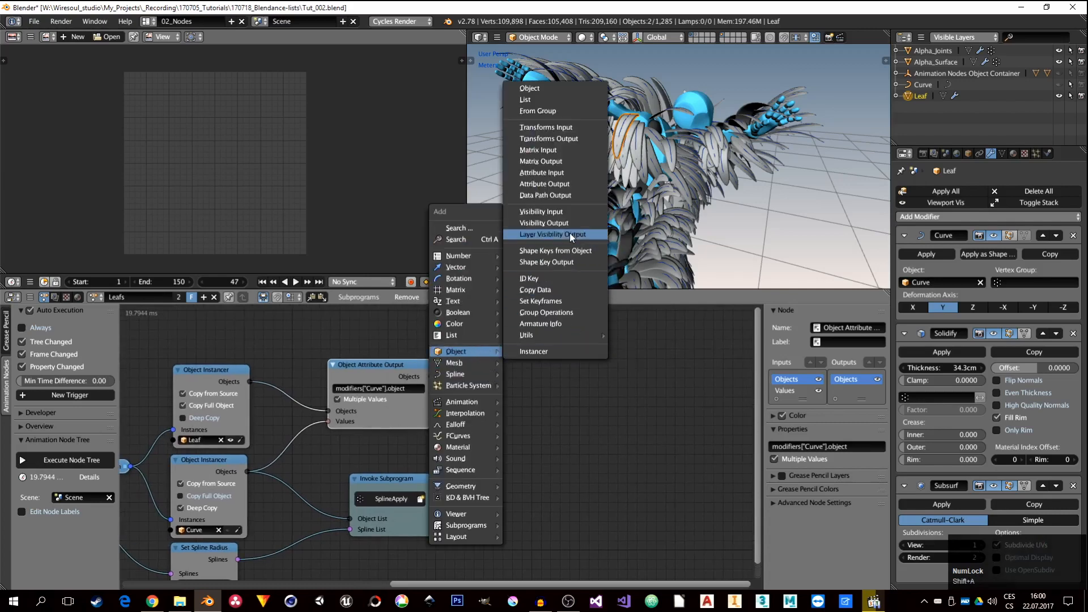
pyautogui.click(567, 183)
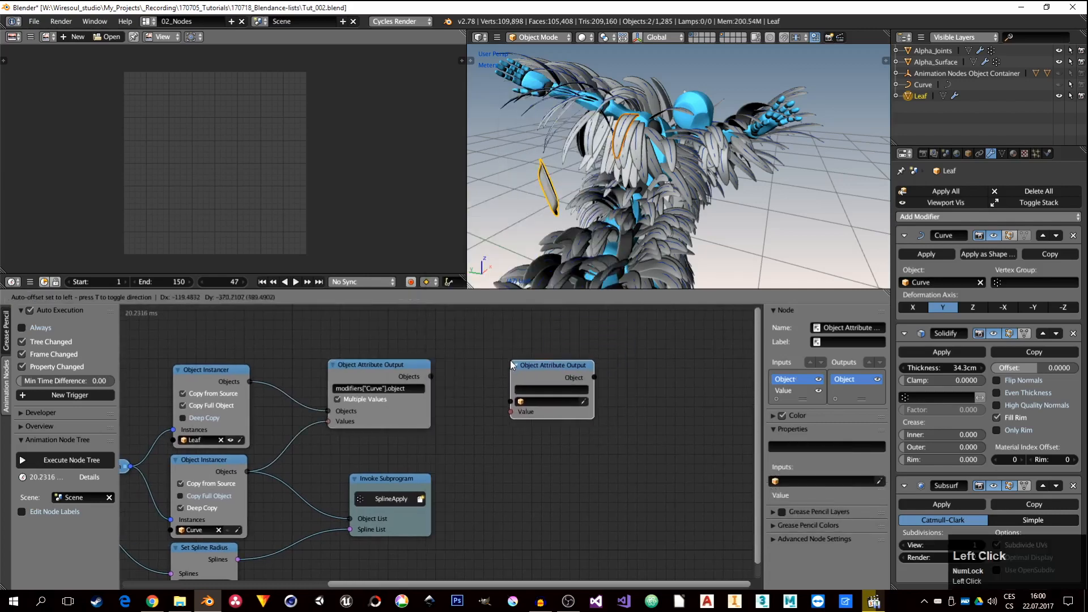
pyautogui.click(511, 360)
# Copy the data path of the Leaf's Solidify thickness and use modifiers["Solidify"].thickness as the new node's attribute.
pyautogui.rightClick(938, 367)
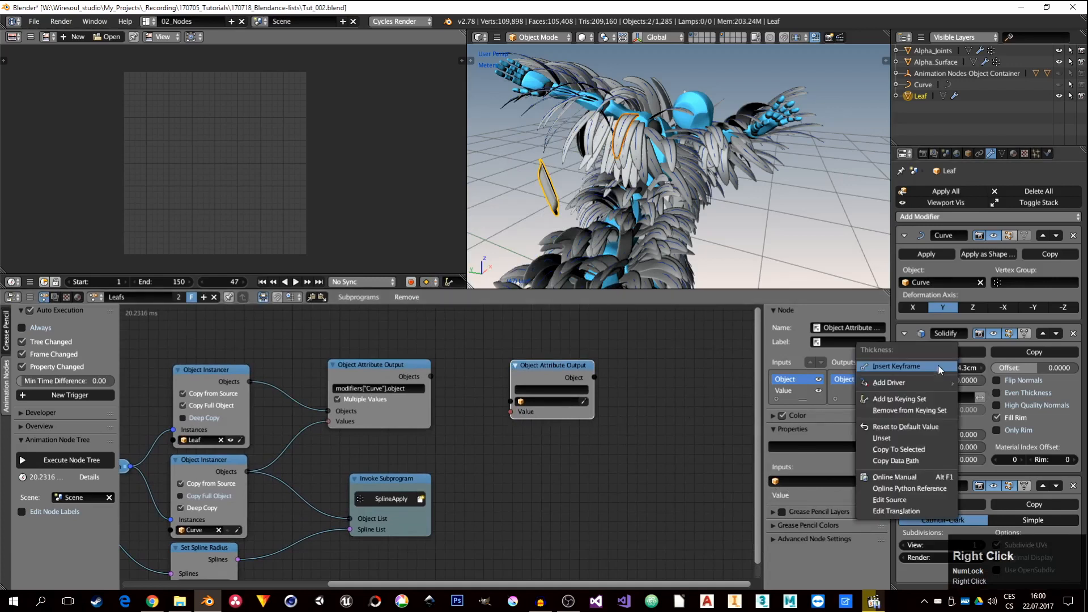
pyautogui.click(905, 461)
pyautogui.click(559, 389)
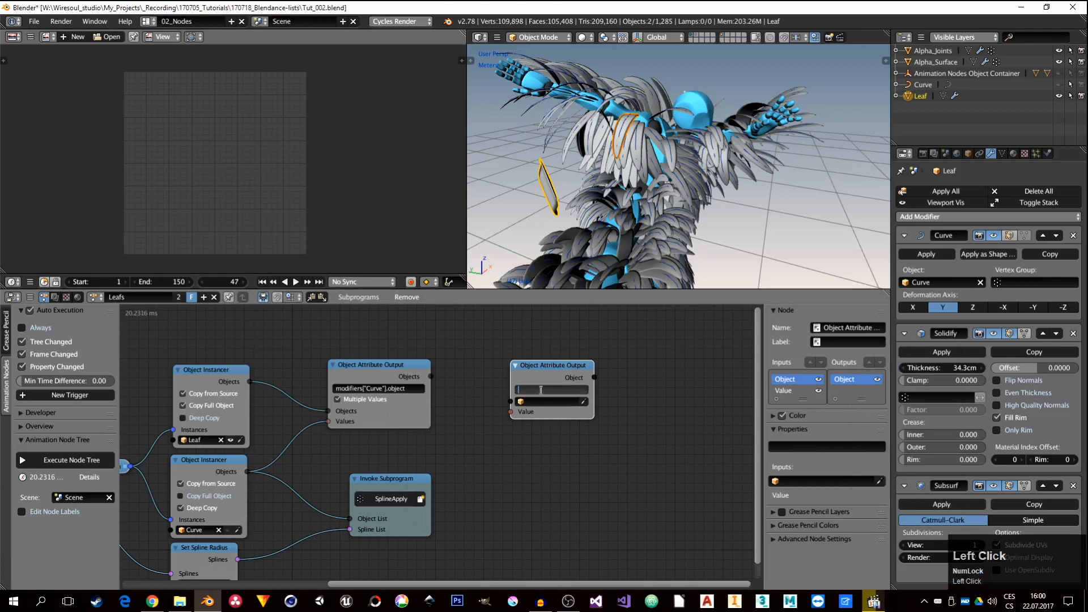
pyautogui.hotkey('ctrl', 'v')
pyautogui.press('Return')
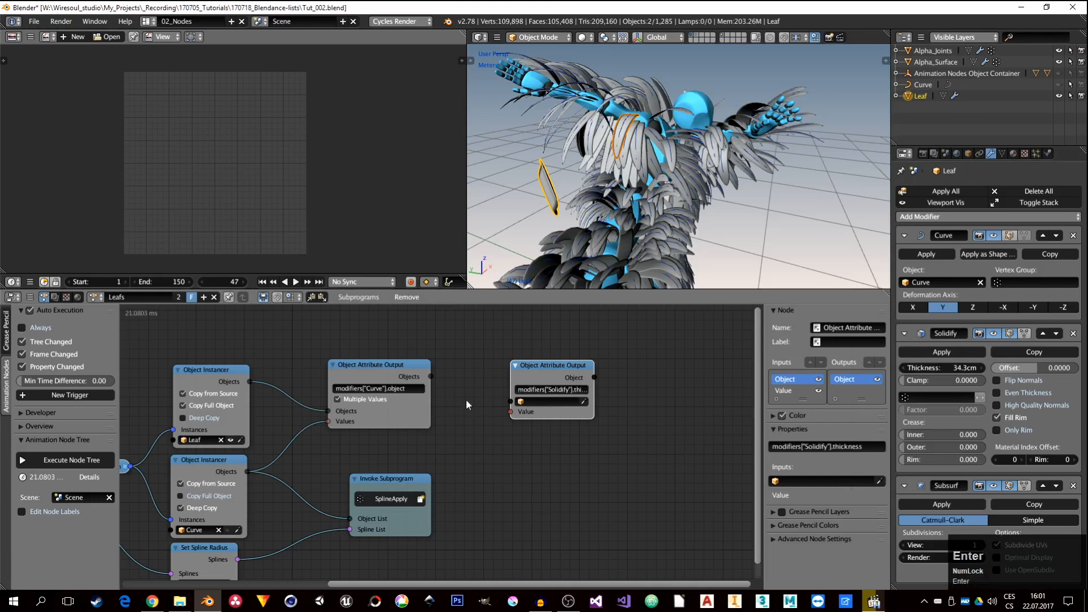
# Link the Objects output of the Curve attribute node to the Solidify attribute node and move that node further away.
pyautogui.moveTo(430, 376); pyautogui.dragTo(509, 402)
pyautogui.scroll(2, 478, 439)
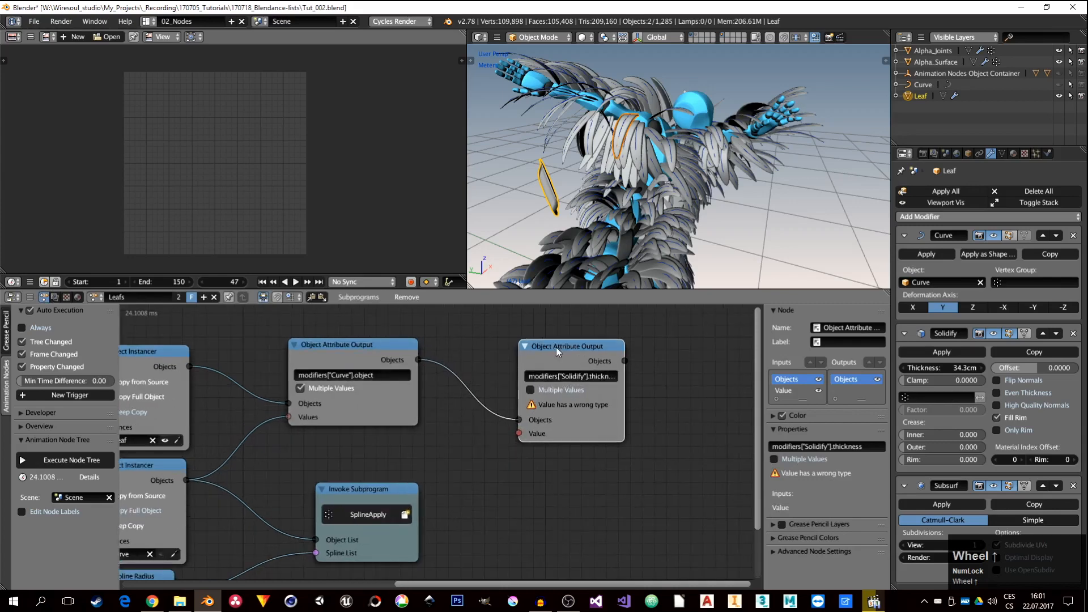
pyautogui.moveTo(556, 347); pyautogui.dragTo(601, 339)
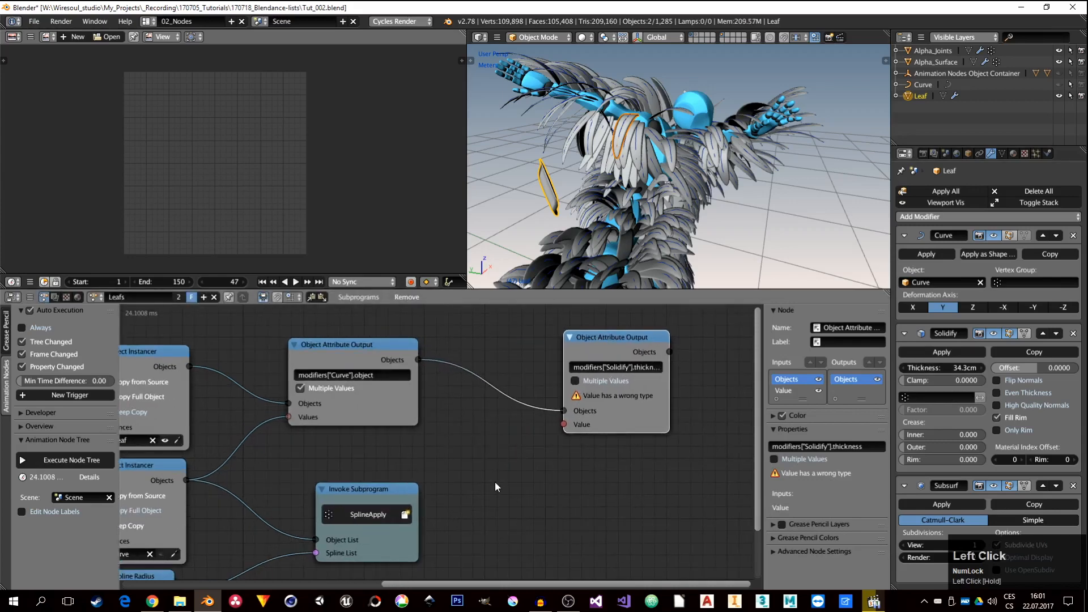
pyautogui.moveTo(452, 444); pyautogui.dragTo(480, 442, button='middle')
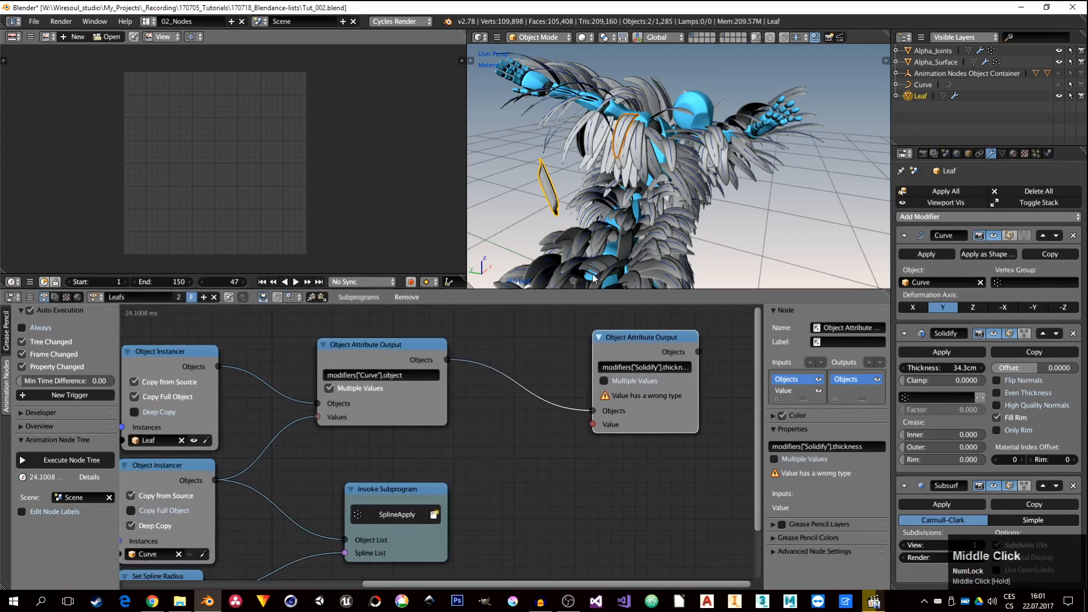
# Add a Float Input node, link it to the Solidify attribute node's Value input and set it to 0.009.
pyautogui.hotkey('shift', 'a')
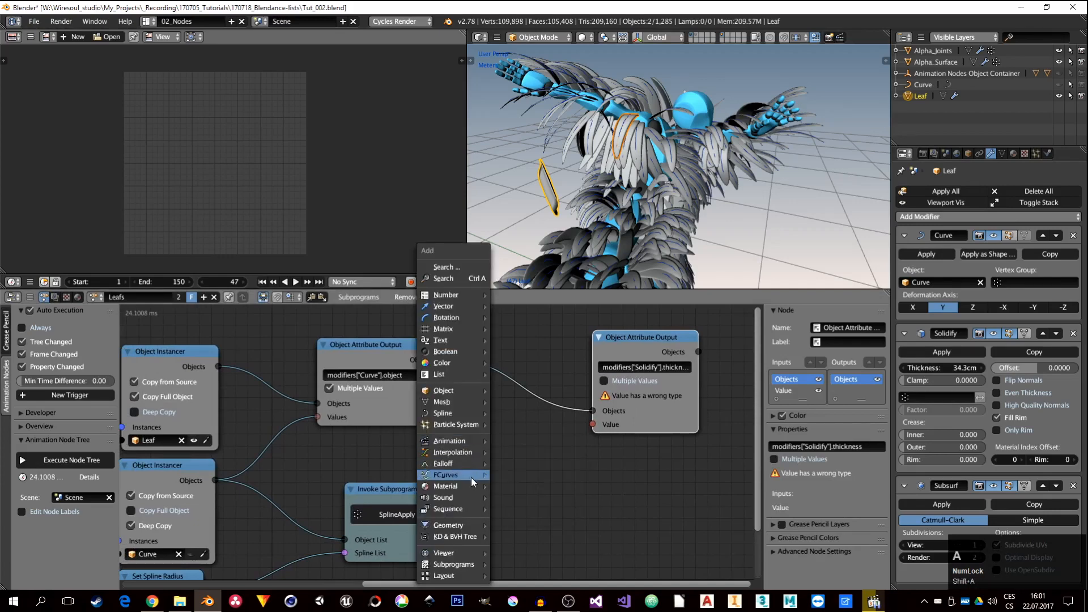
pyautogui.moveTo(452, 295)
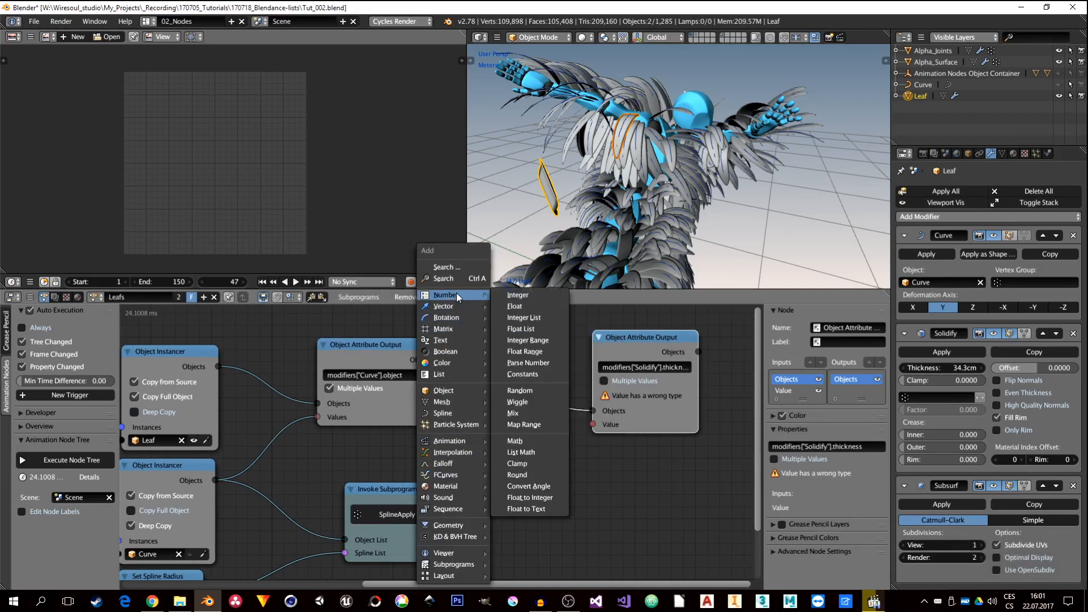
pyautogui.click(521, 306)
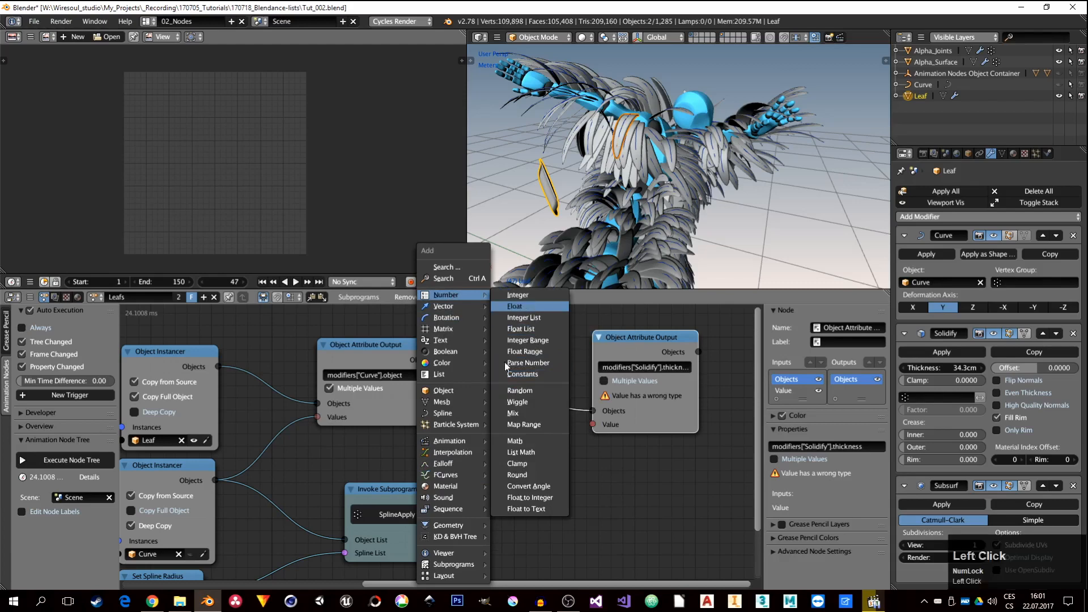
pyautogui.click(453, 432)
pyautogui.moveTo(536, 448); pyautogui.dragTo(593, 428)
pyautogui.moveTo(509, 468)
pyautogui.keyDown('shift'); pyautogui.mouseDown()
pyautogui.moveTo(489, 468)
pyautogui.moveTo(532, 468)
pyautogui.moveTo(489, 468)
pyautogui.moveTo(516, 468)
pyautogui.mouseUp(); pyautogui.keyUp('shift')
pyautogui.moveTo(515, 378); pyautogui.dragTo(556, 413, button='middle')
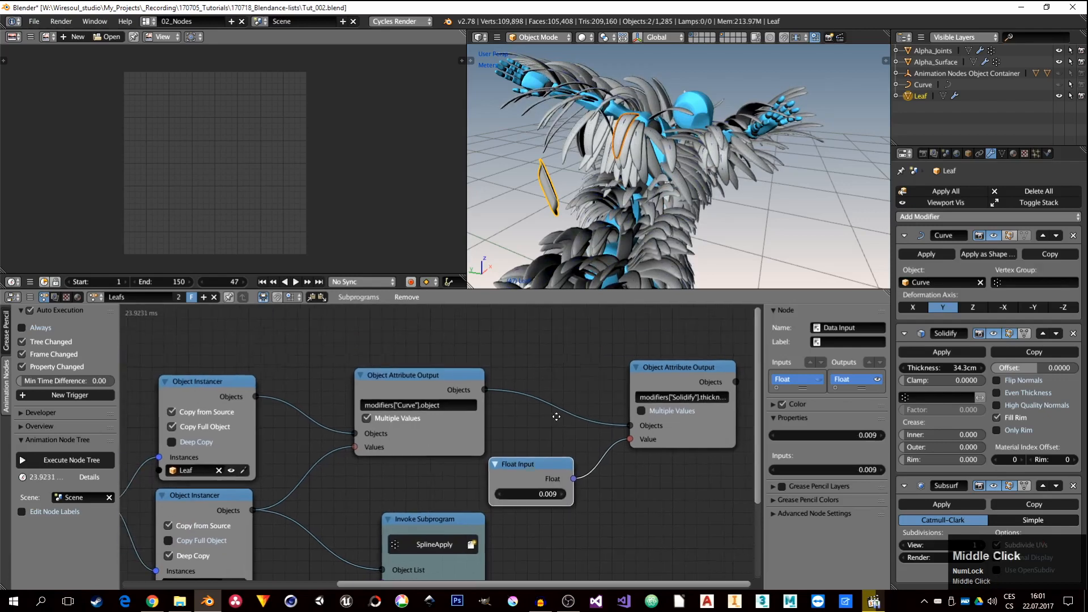
# Move Invoke Subprogram lower, place the Float Input and Solidify attribute nodes compactly beside the Curve attribute node, and save the file.
pyautogui.scroll(-5, 564, 421)
pyautogui.moveTo(455, 461); pyautogui.dragTo(511, 433, button='middle')
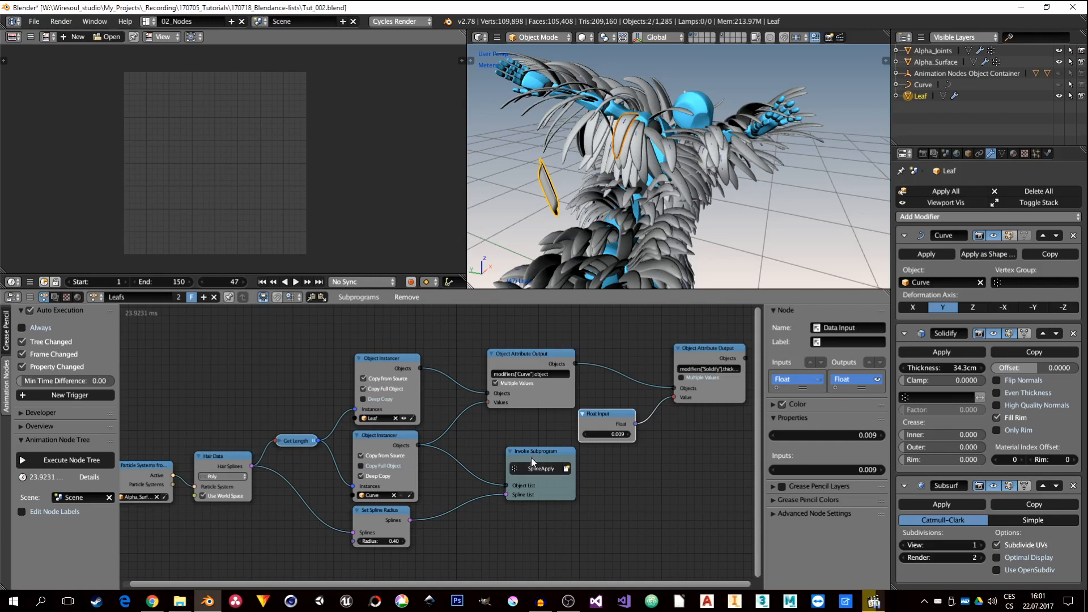
pyautogui.moveTo(532, 462); pyautogui.dragTo(521, 500)
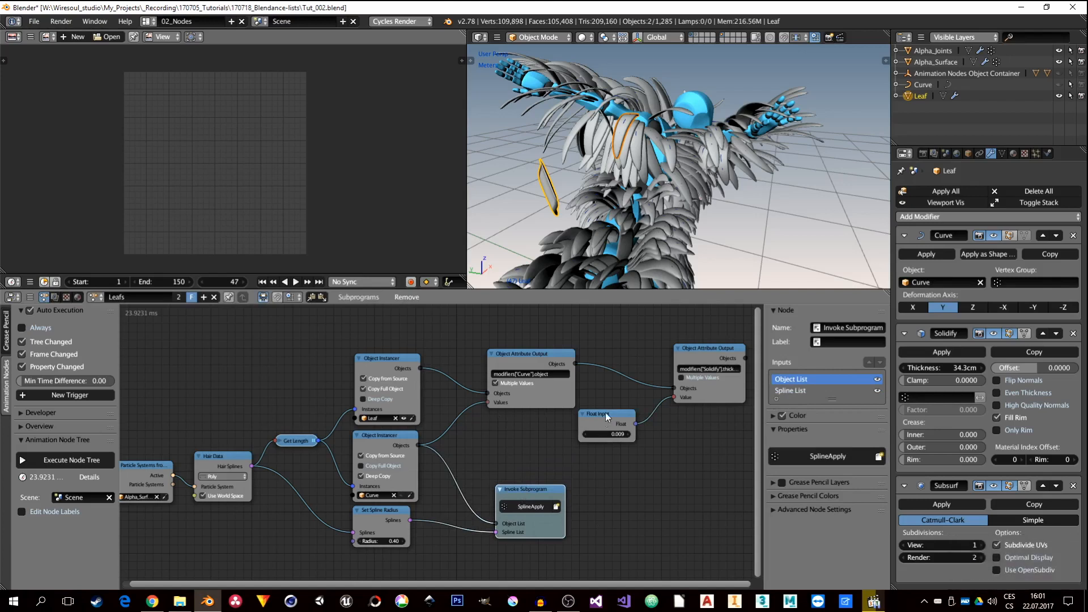
pyautogui.moveTo(603, 418); pyautogui.dragTo(540, 427)
pyautogui.moveTo(699, 346); pyautogui.dragTo(626, 365)
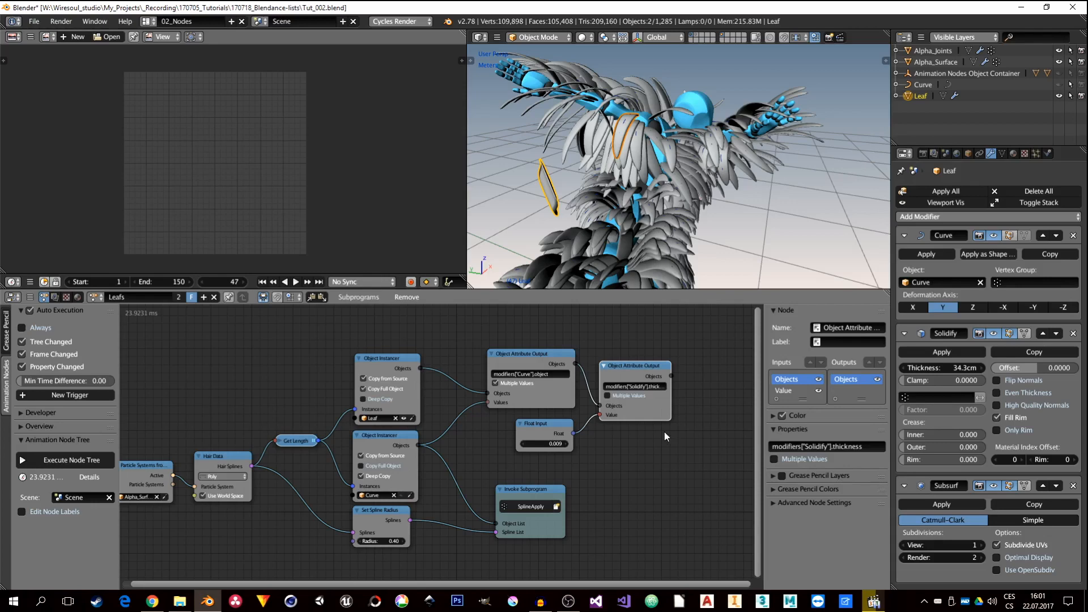
pyautogui.hotkey('ctrl', 's')
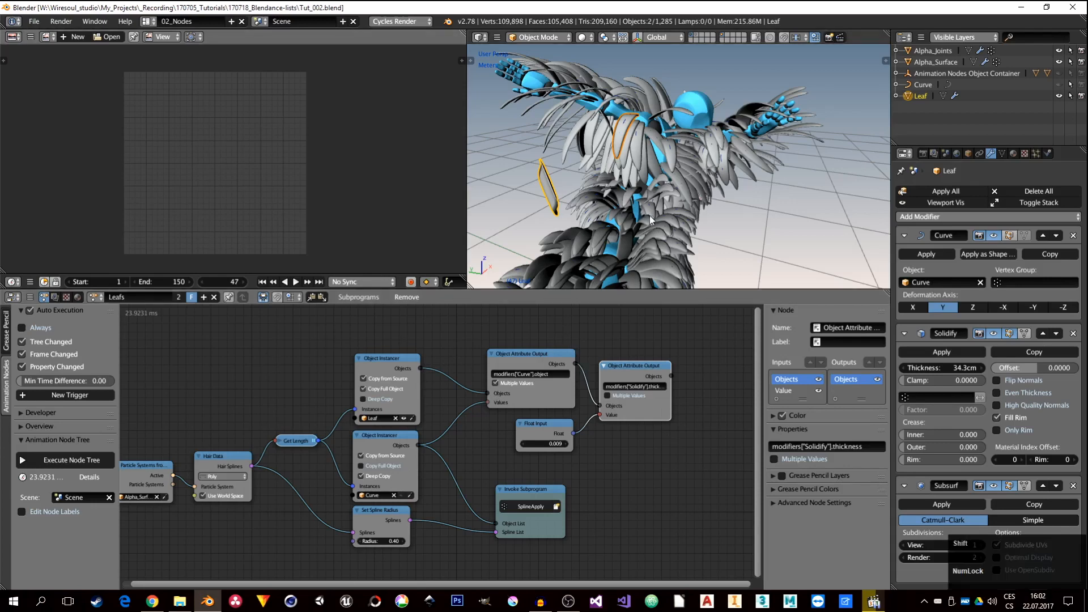
# Go to frame 120 and examine the leaves on the character from different angles.
pyautogui.moveTo(649, 216); pyautogui.dragTo(583, 207, button='middle')
pyautogui.click(225, 283)
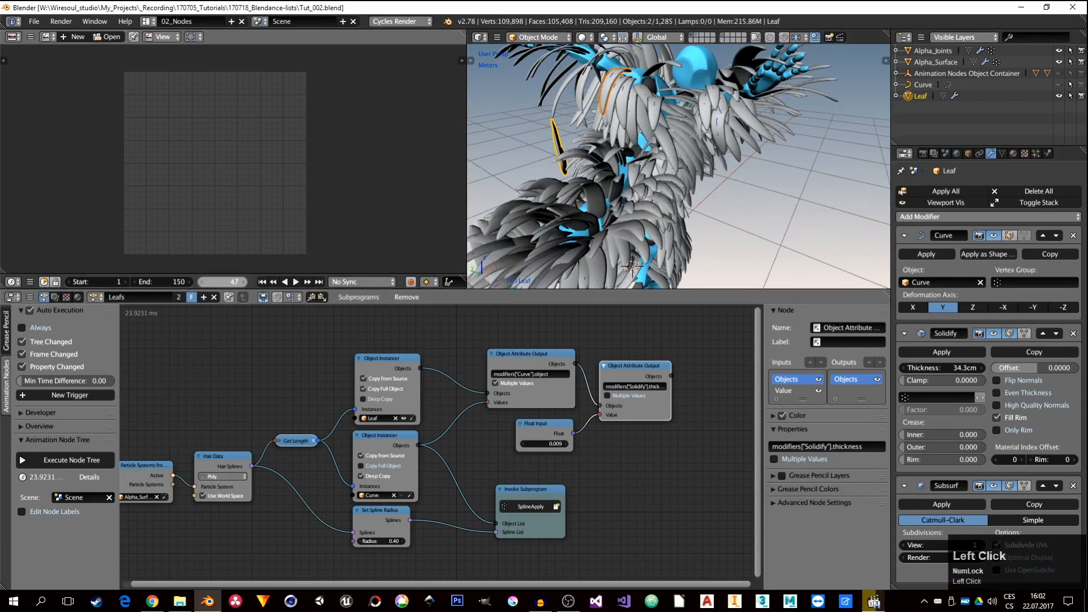
pyautogui.write('120')
pyautogui.press('Return')
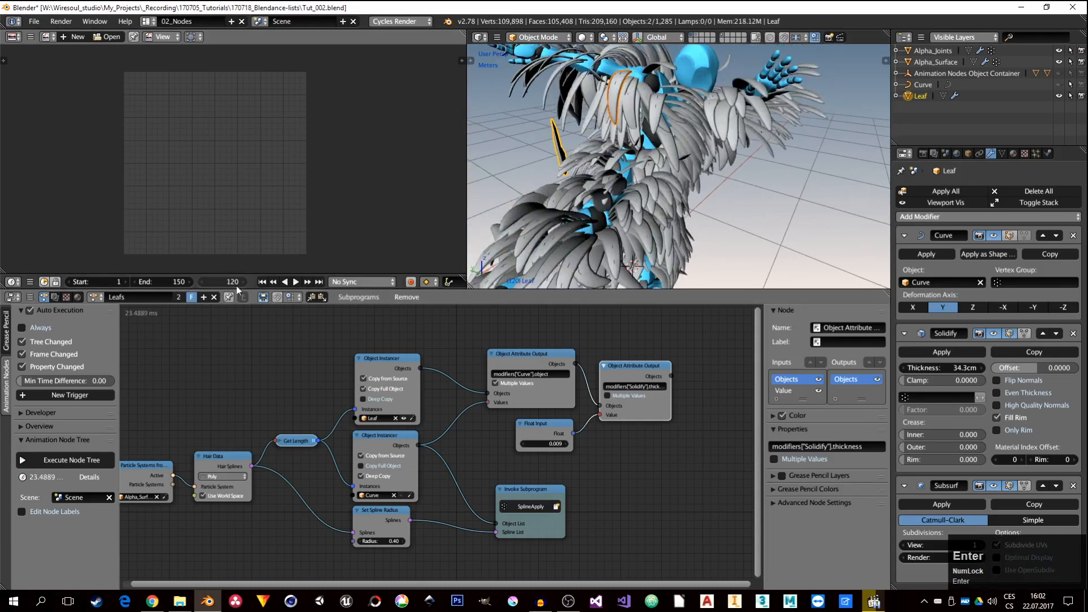
pyautogui.moveTo(792, 223)
pyautogui.mouseDown(button='middle')
pyautogui.moveTo(717, 212)
pyautogui.moveTo(796, 207)
pyautogui.mouseUp(button='middle')
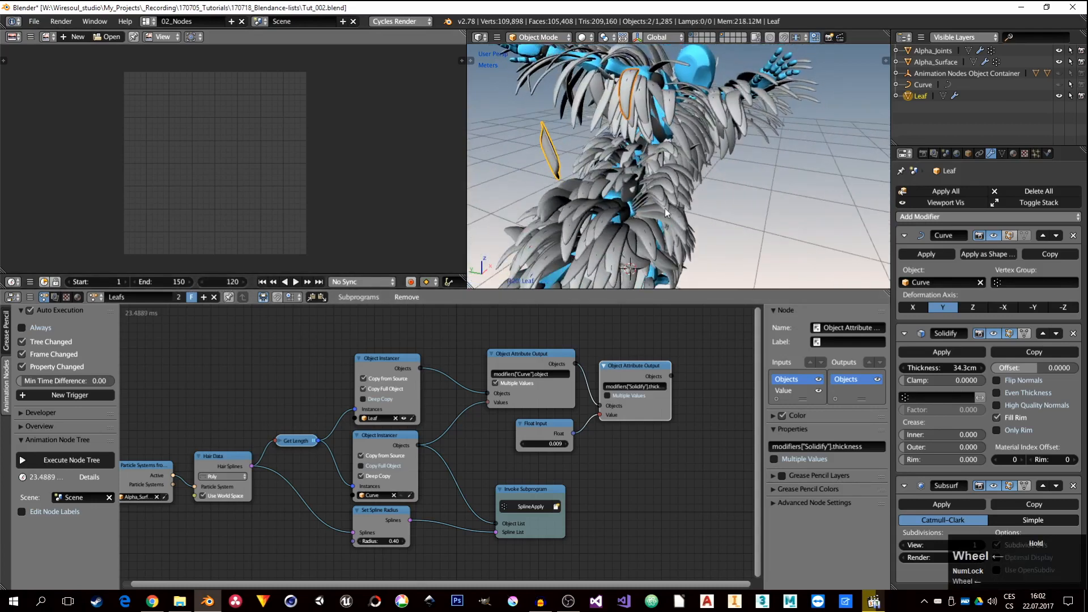
# Hide the Leaf source object and set the current frame to 115 with the whole character in view.
pyautogui.click(403, 419)
pyautogui.moveTo(627, 203)
pyautogui.mouseDown(button='middle')
pyautogui.moveTo(642, 205)
pyautogui.moveTo(646, 233)
pyautogui.moveTo(629, 214)
pyautogui.moveTo(643, 213)
pyautogui.mouseUp(button='middle')
pyautogui.scroll(-3, 647, 225)
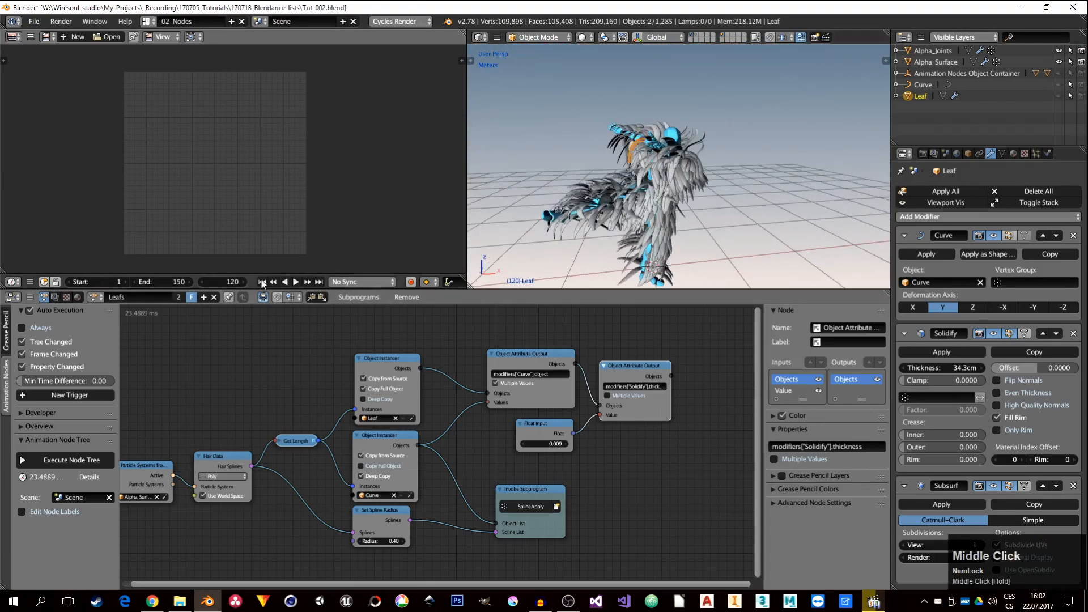
pyautogui.moveTo(228, 282)
pyautogui.mouseDown()
pyautogui.moveTo(211, 283)
pyautogui.moveTo(223, 282)
pyautogui.mouseUp()
pyautogui.moveTo(663, 229); pyautogui.dragTo(633, 187, button='middle')
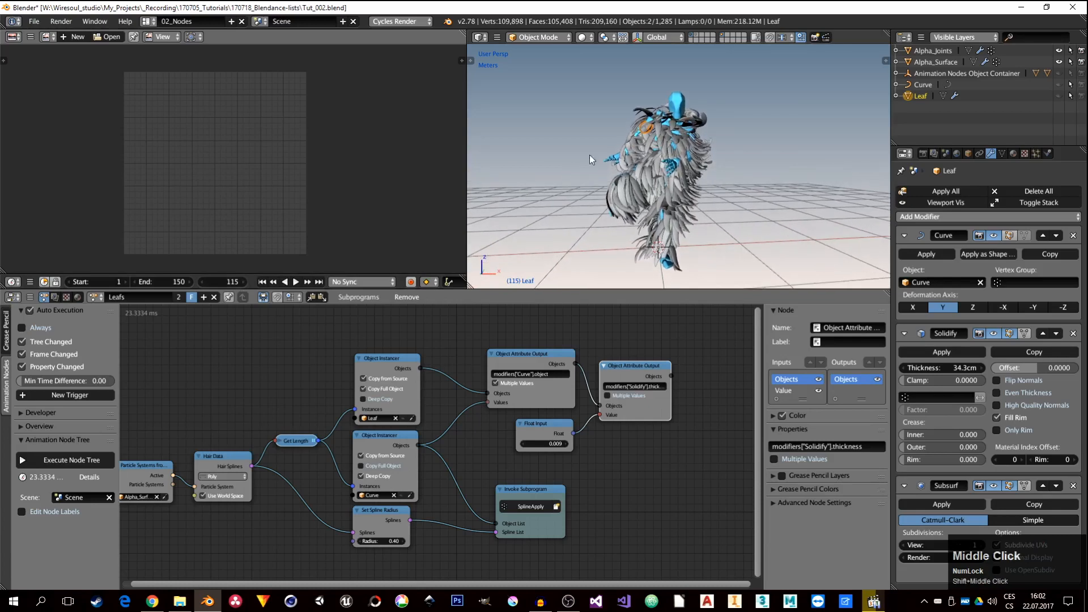
# Add a camera, look through it, and move it back and upward until the whole character is in frame.
pyautogui.hotkey('shift', 'a')
pyautogui.click(547, 271)
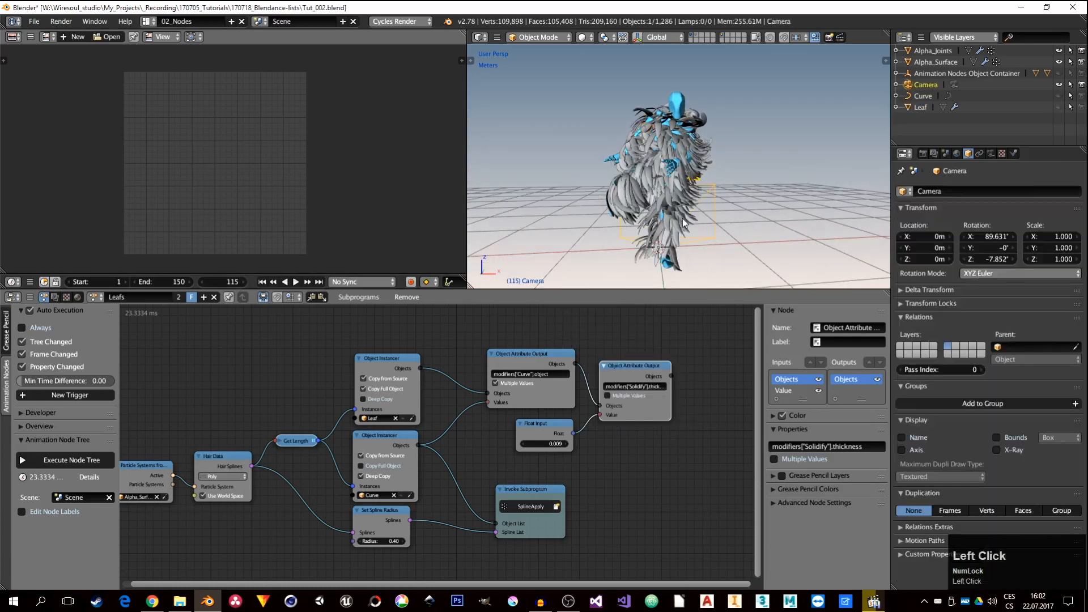
pyautogui.press('KP_0')
pyautogui.press('g')
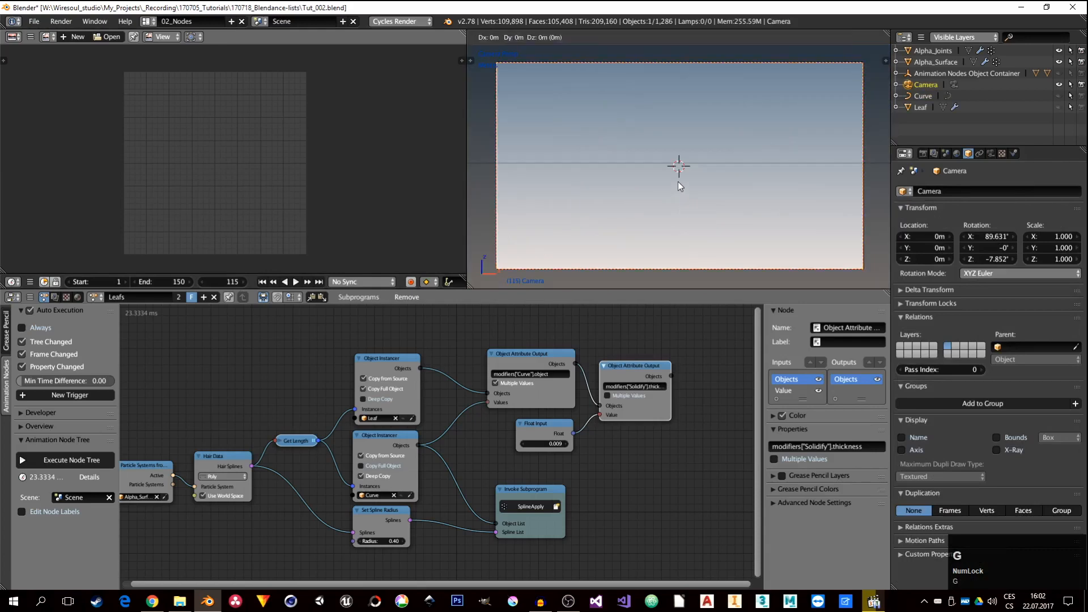
pyautogui.middleClick(678, 183)
pyautogui.click(688, 257)
pyautogui.press('g')
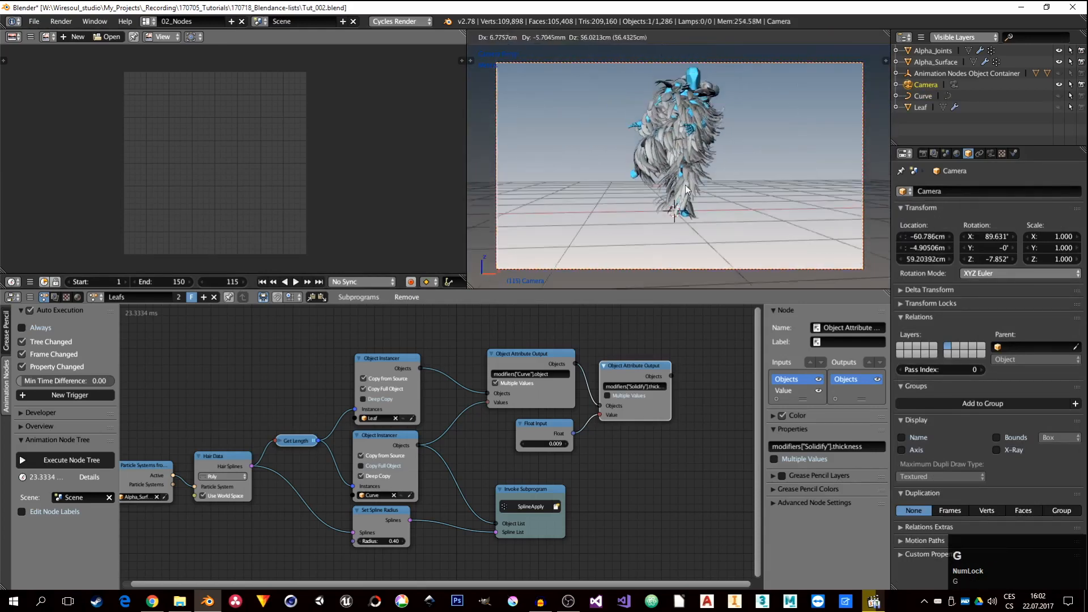
pyautogui.click(689, 188)
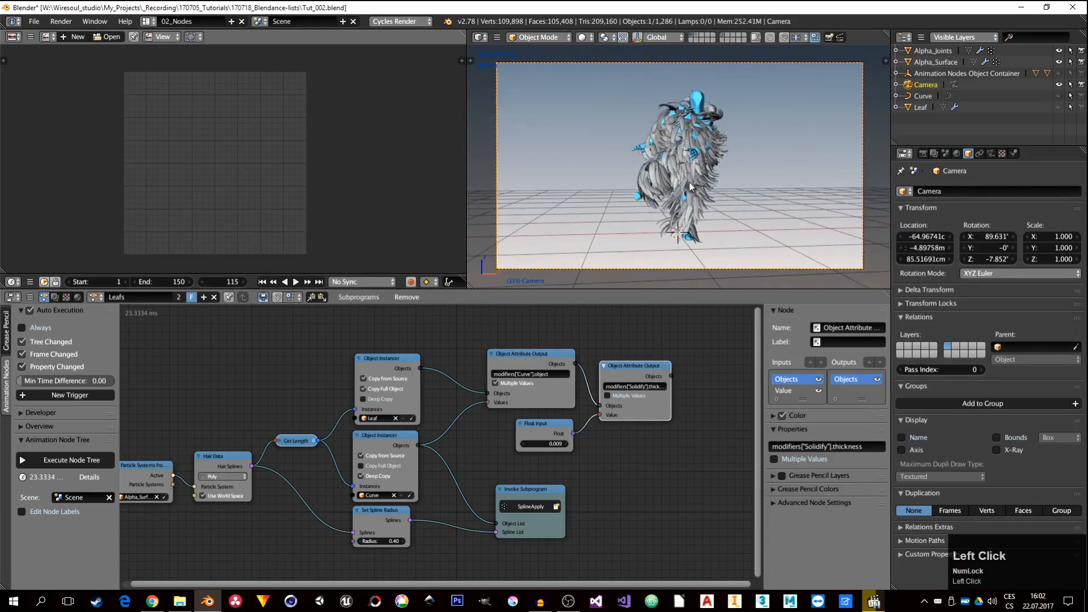
# Fly the camera closer to the character and frame it in the right part of the shot.
pyautogui.hotkey('shift', 'f')
pyautogui.press('w')
pyautogui.press('s')
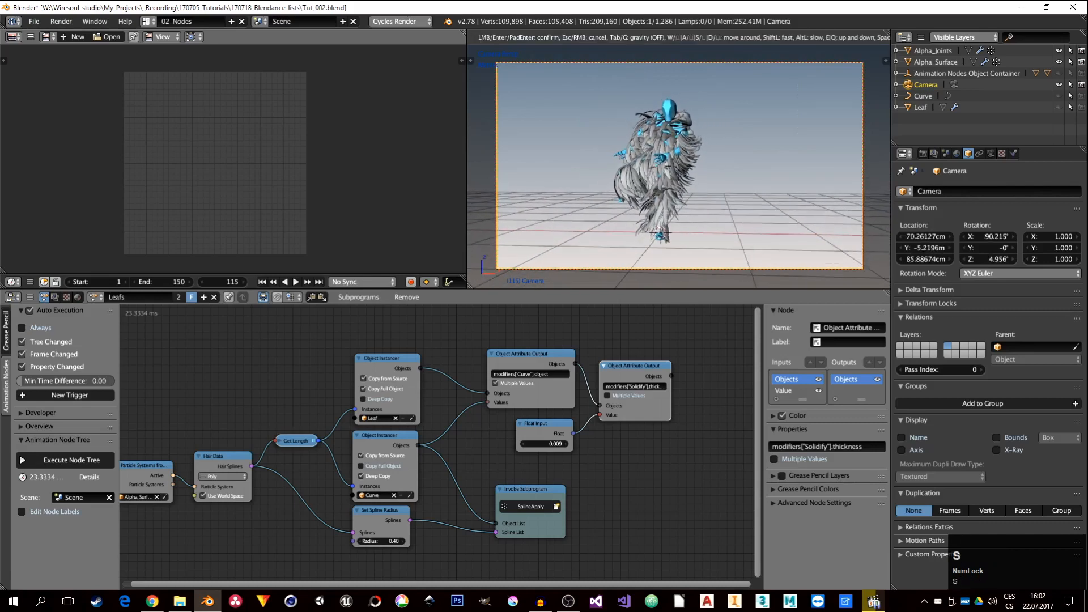
pyautogui.press('a')
pyautogui.press('w')
pyautogui.press('e')
pyautogui.press('s')
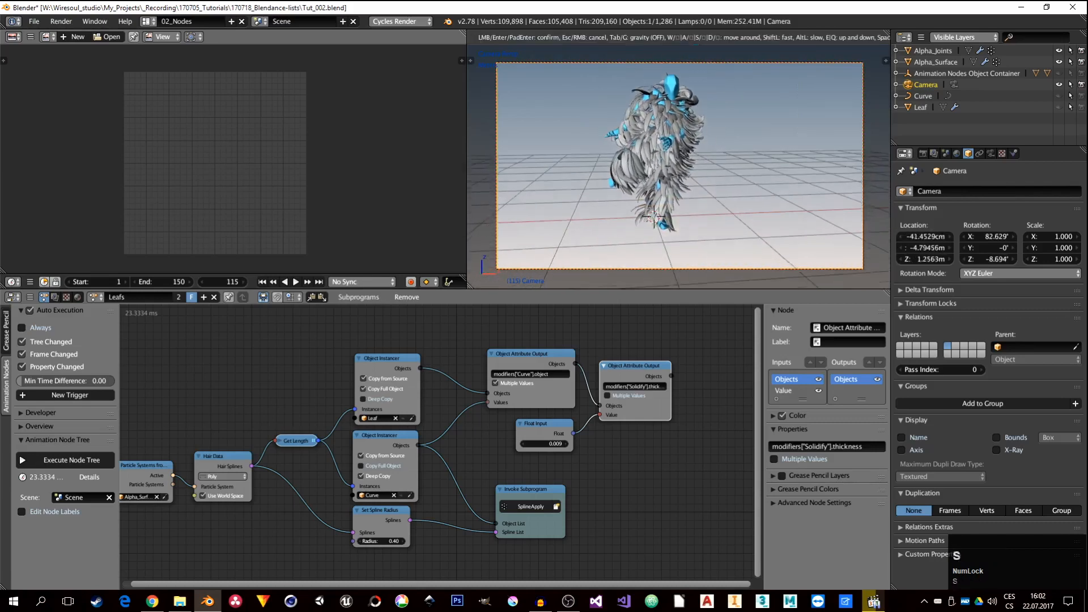
pyautogui.press('w')
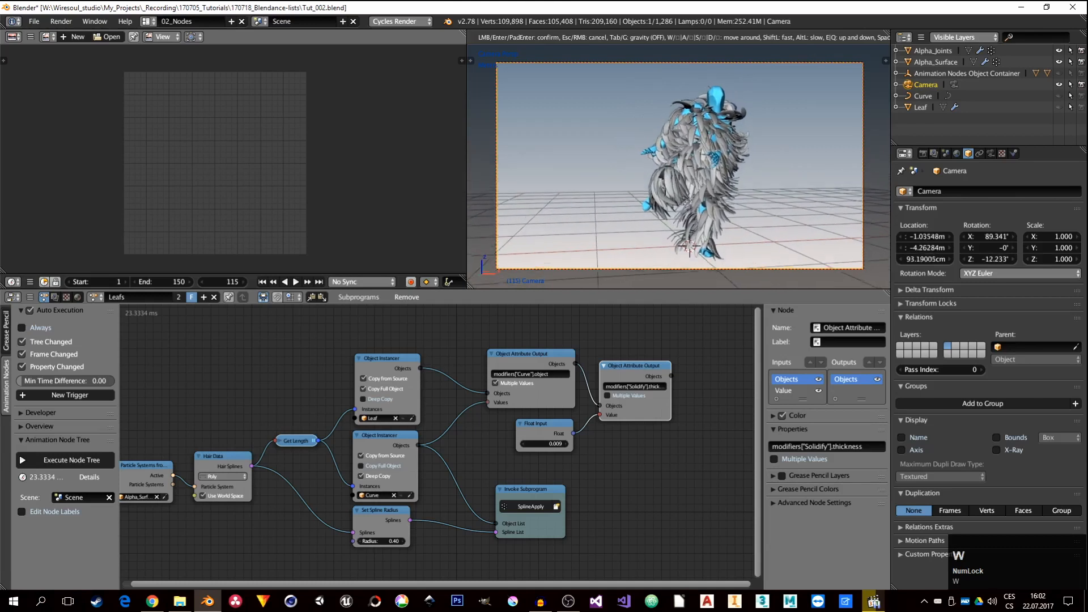
pyautogui.click(723, 194)
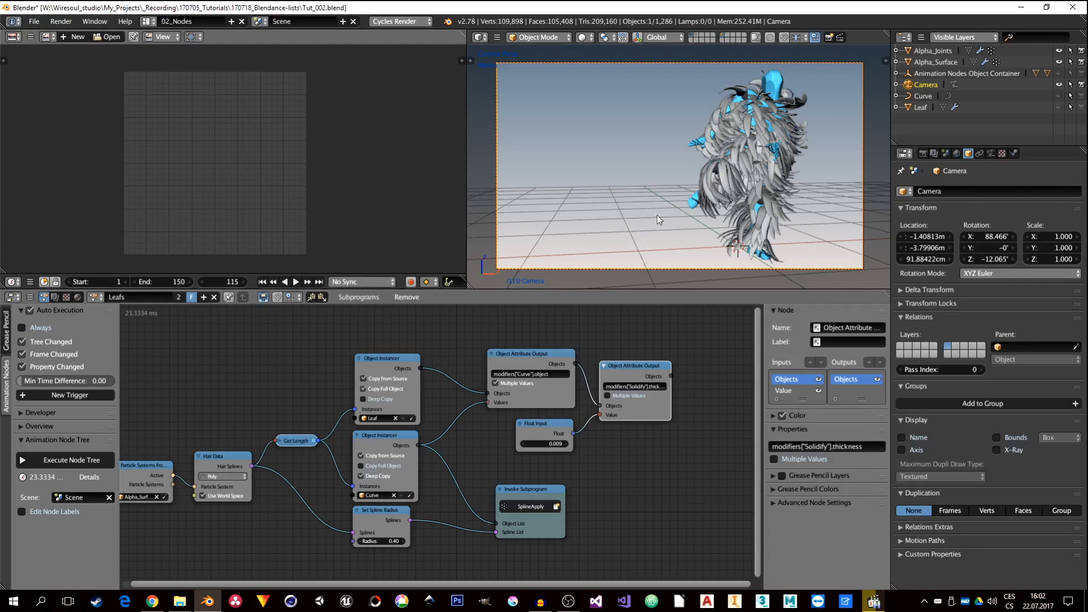
# Add a mesh plane beneath the character's feet.
pyautogui.hotkey('shift', 'a')
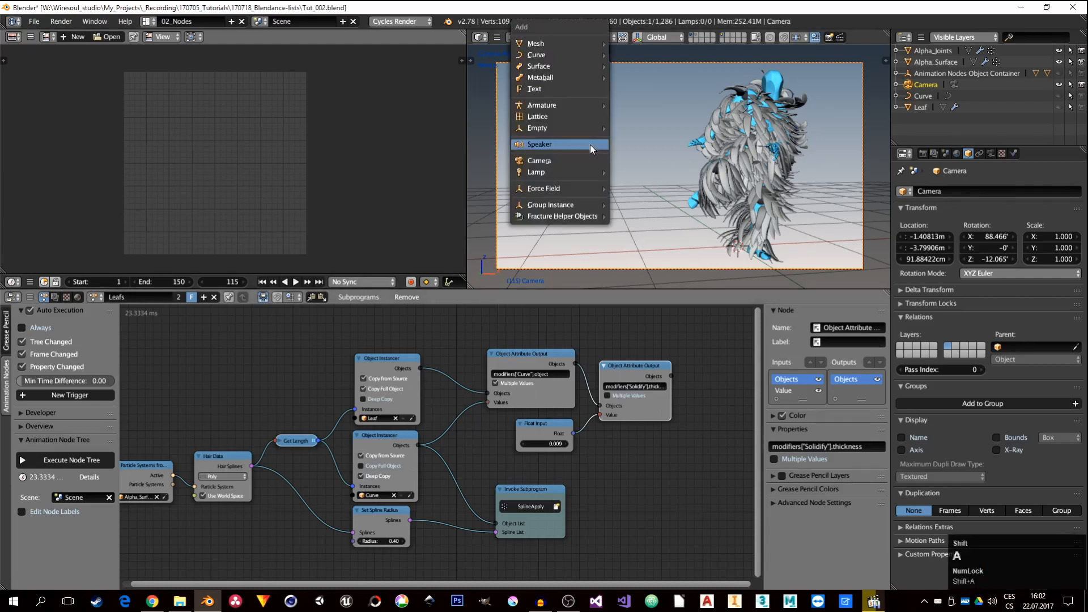
pyautogui.moveTo(561, 45)
pyautogui.click(629, 43)
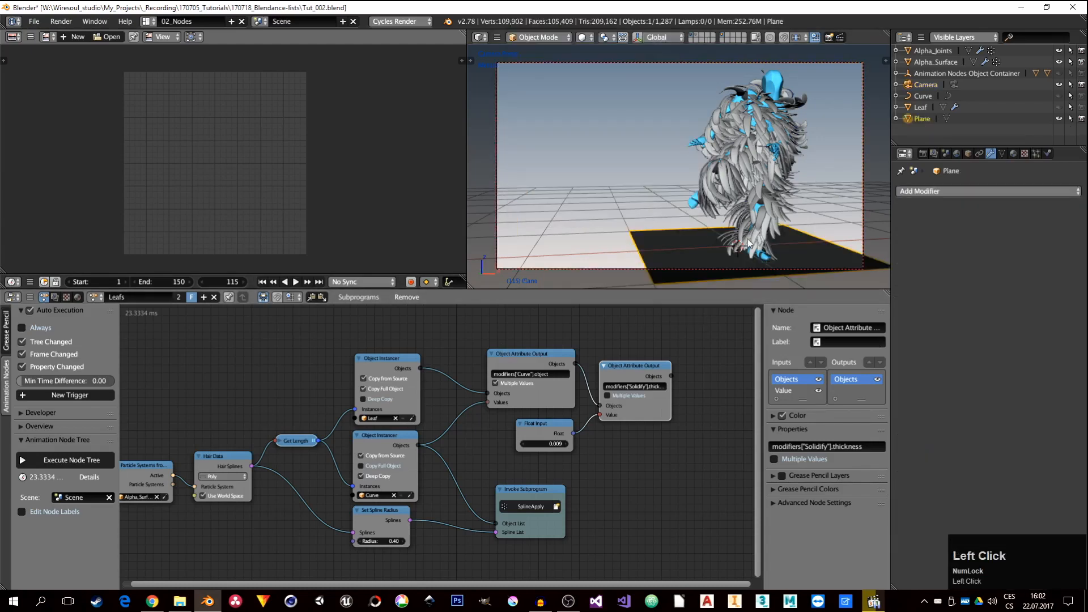
# Scale up the ground plane until it fills the camera's floor area out to the horizon.
pyautogui.press('s')
pyautogui.click(827, 245)
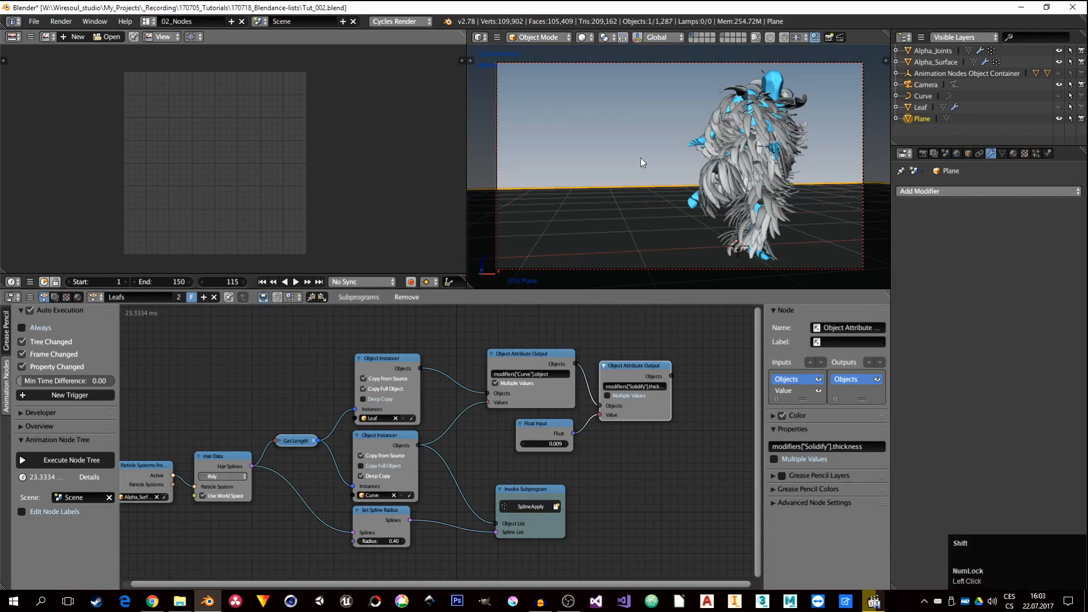
# Add a Round Cube mesh and scale it up to about 16.7 so it encloses the character and camera.
pyautogui.hotkey('shift', 'a')
pyautogui.moveTo(577, 126)
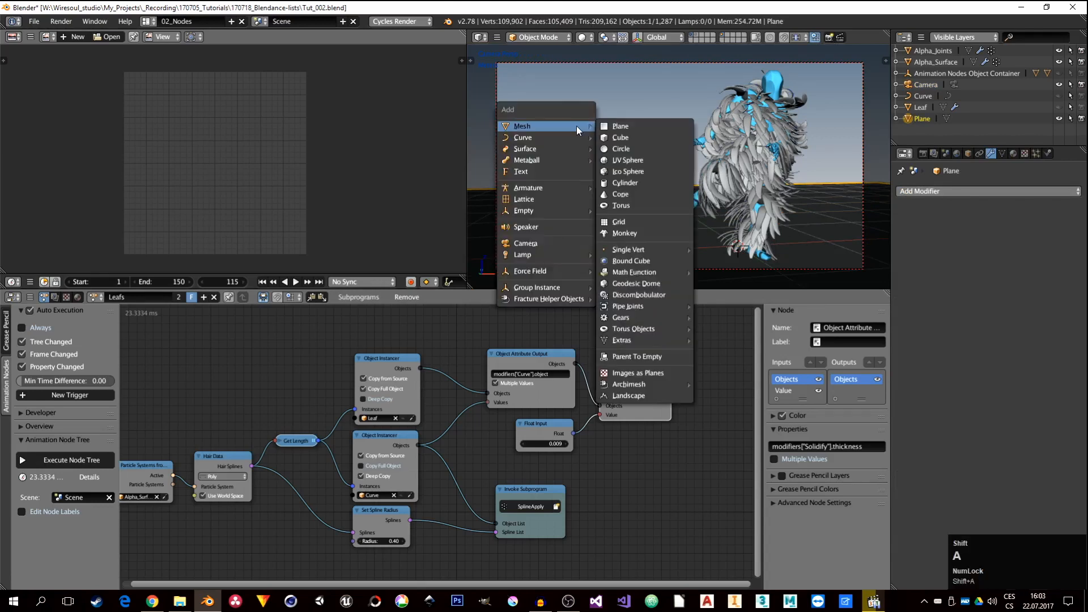
pyautogui.click(654, 258)
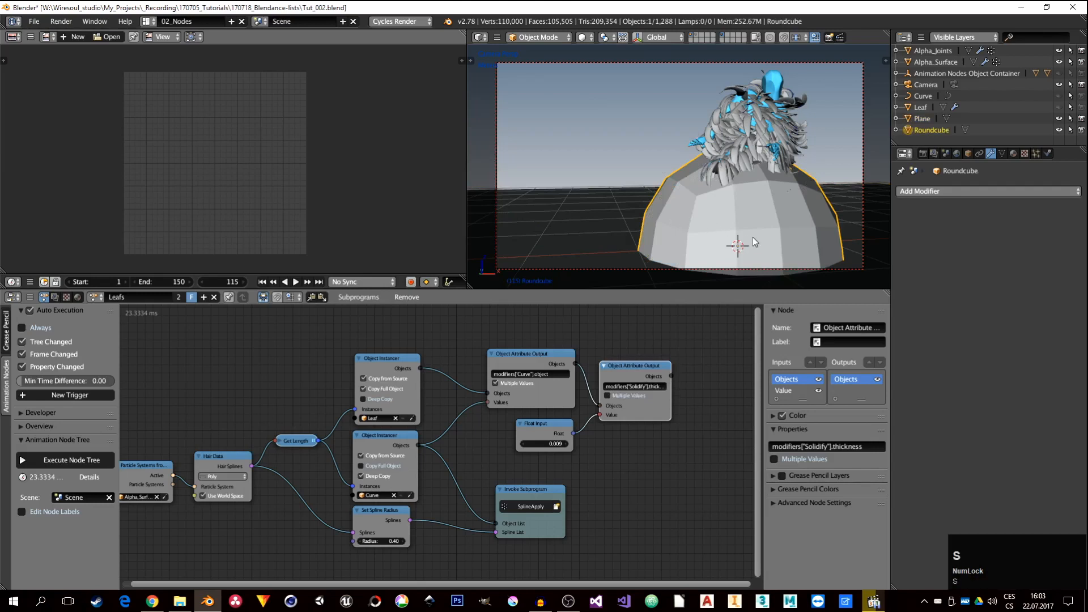
pyautogui.press('s')
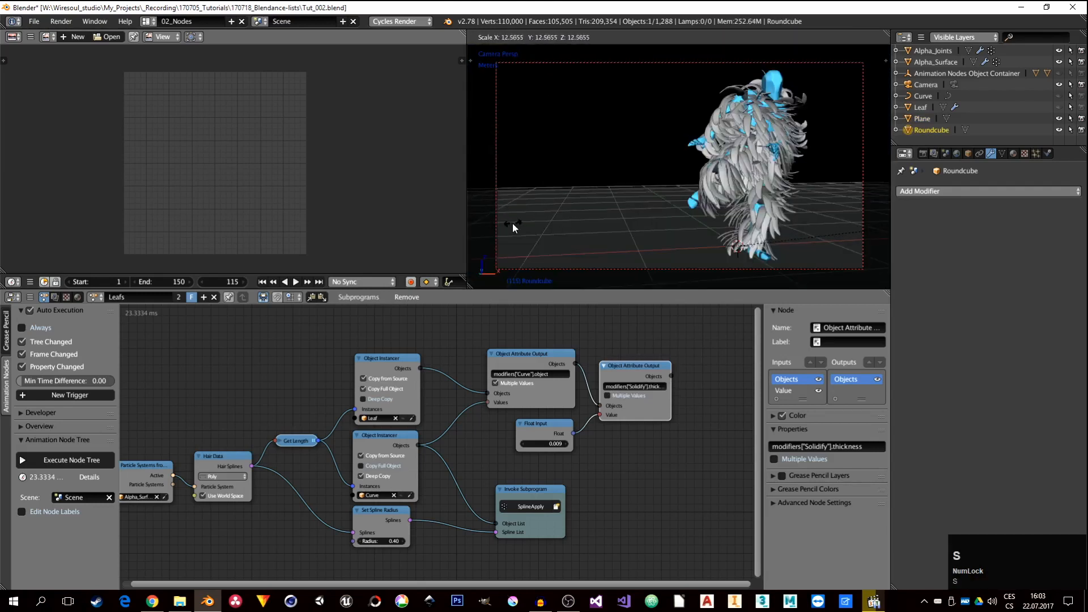
pyautogui.click(578, 220)
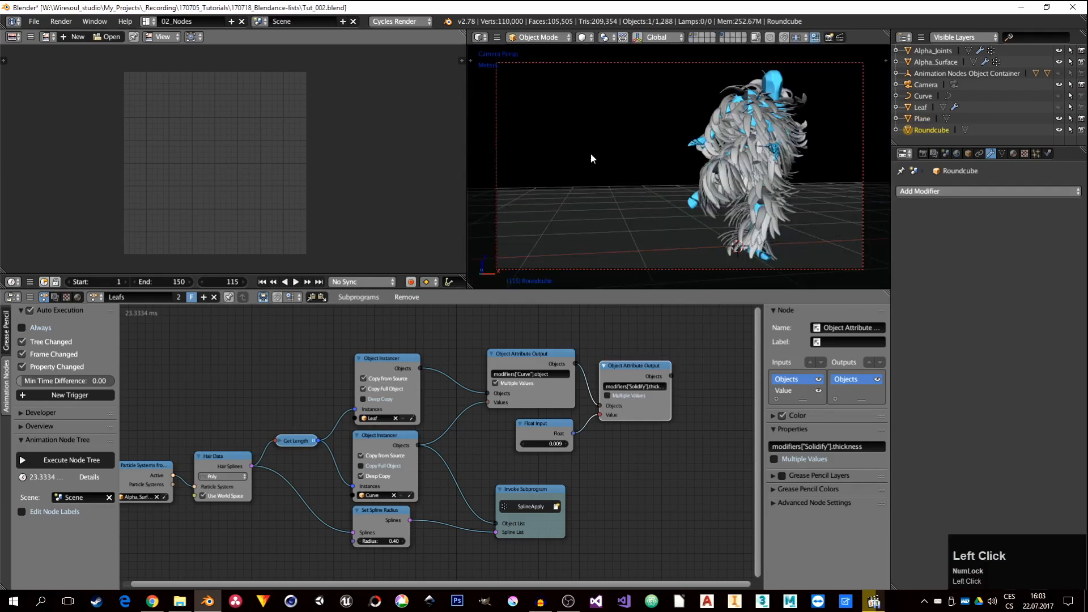
# Recalculate the round cube's normals so they face inside, and return to Object Mode.
pyautogui.press('Tab')
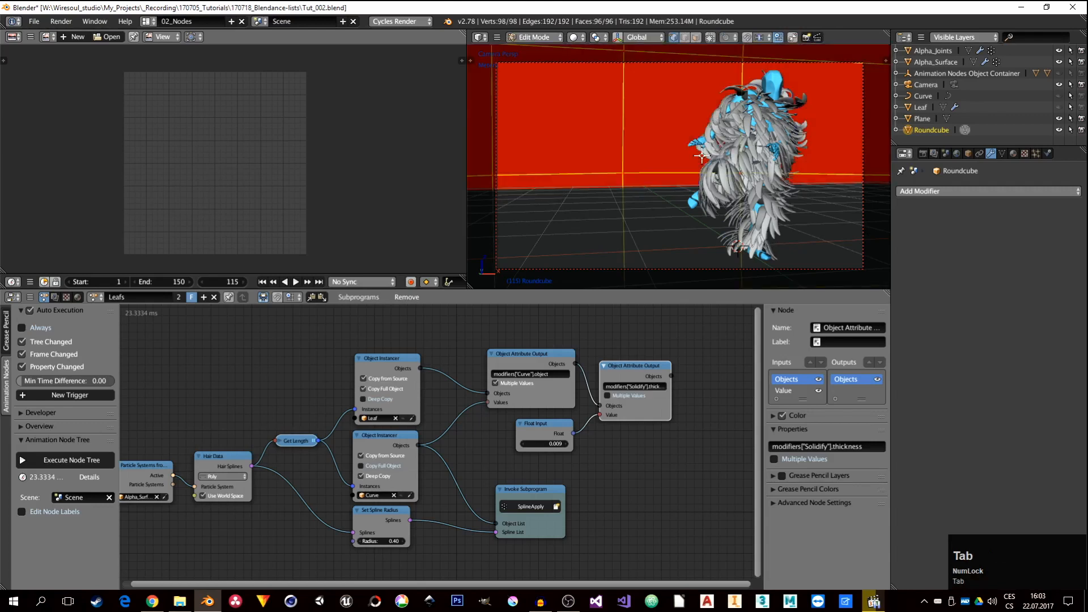
pyautogui.hotkey('ctrl', 'n')
pyautogui.click(791, 175)
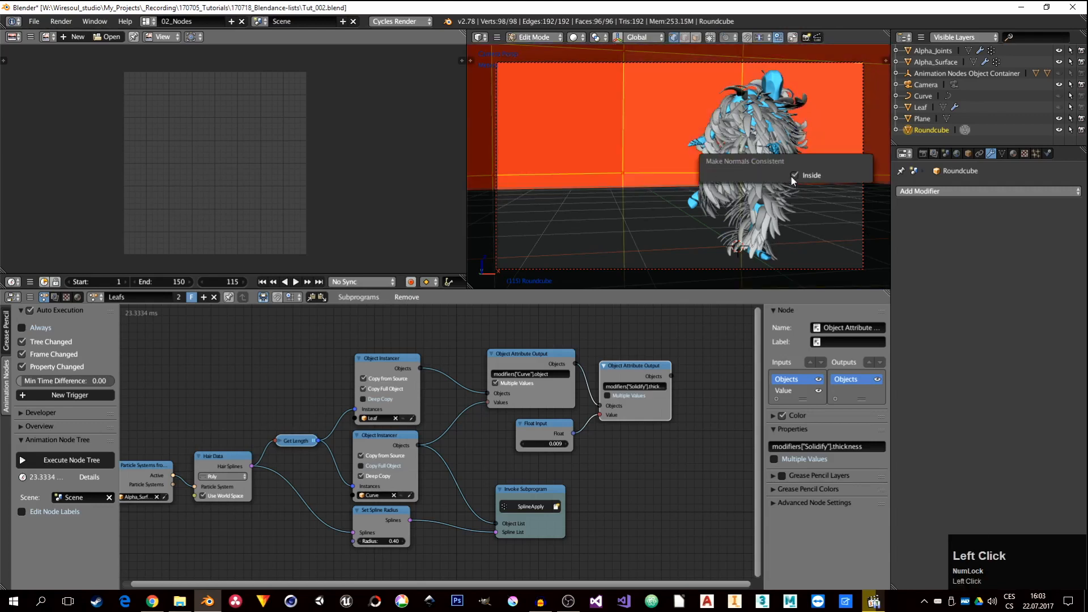
pyautogui.press('Tab')
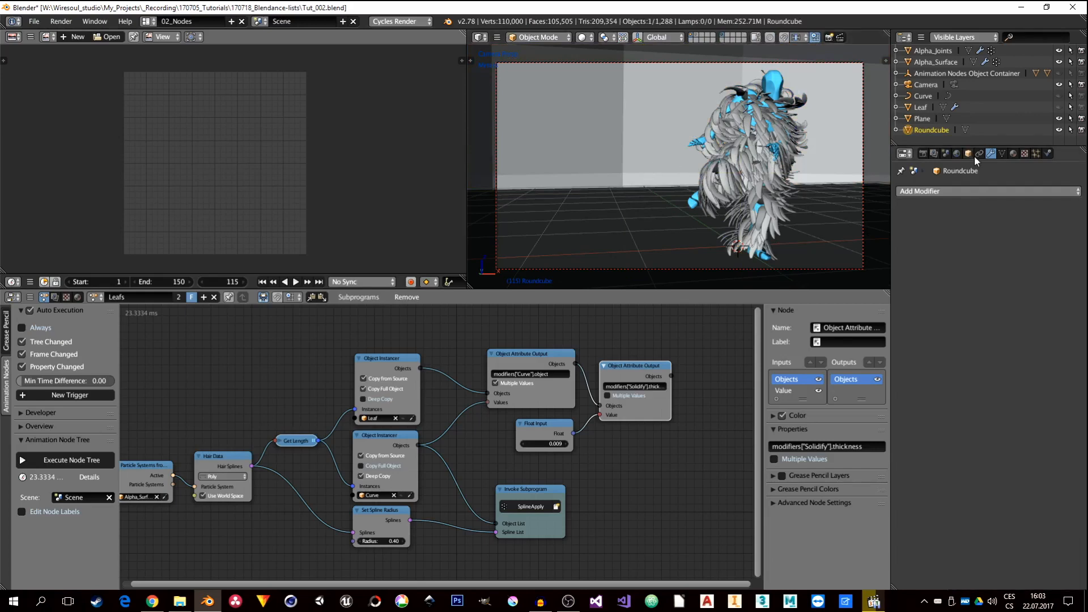
# Add a Subdivision Surface modifier with 3 render subdivisions to the round cube and shade it smooth in solid view.
pyautogui.click(964, 191)
pyautogui.click(862, 379)
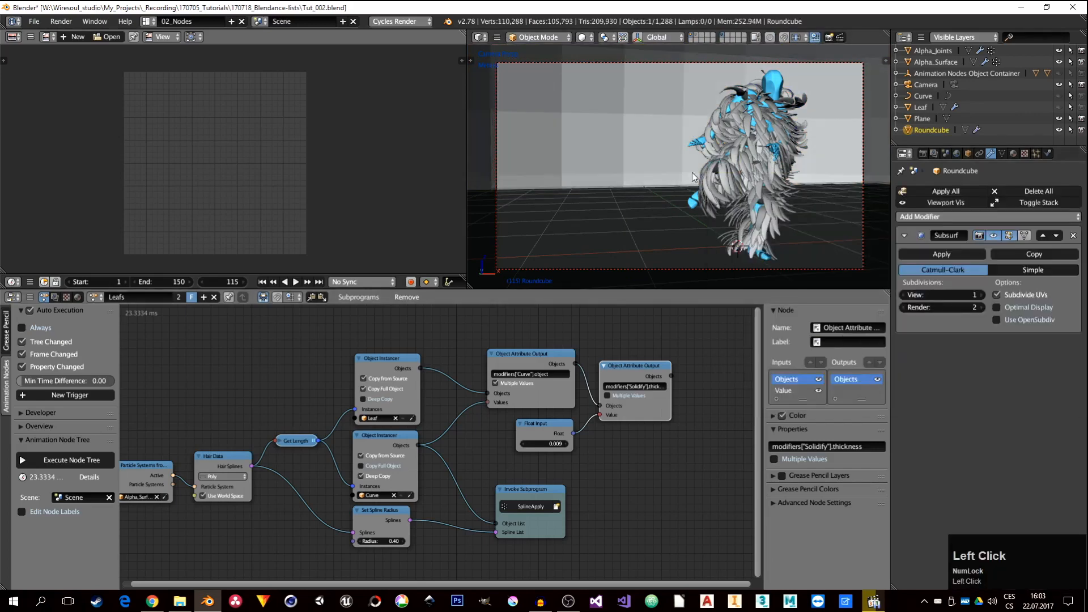
pyautogui.click(981, 307)
pyautogui.press('z')
pyautogui.click(576, 179)
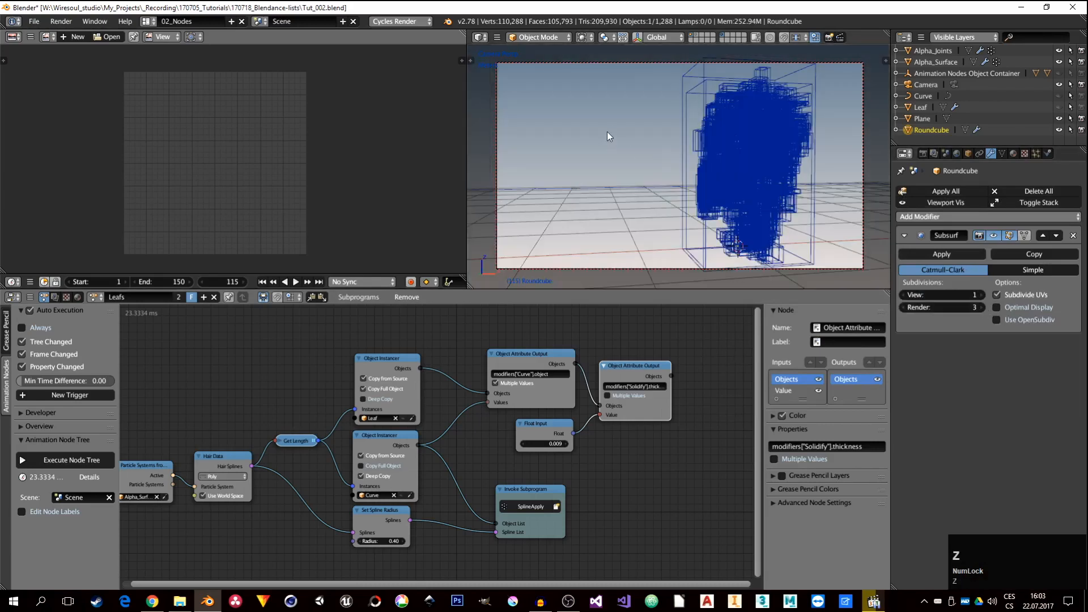
pyautogui.press('z')
pyautogui.click(618, 176)
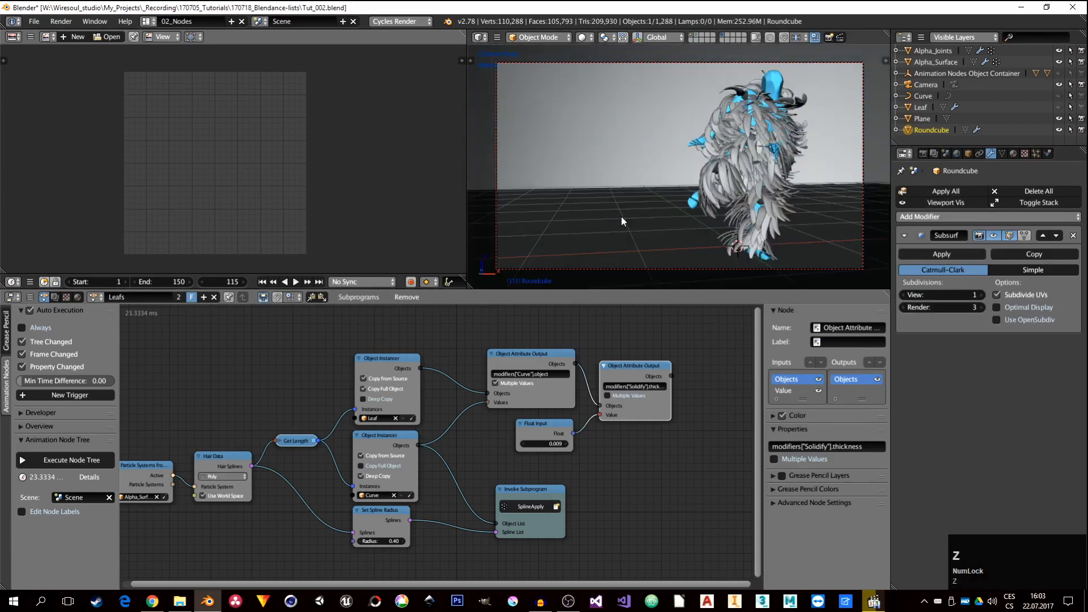
# Enlarge the ground plane further so that it extends out to the round cube backdrop.
pyautogui.click(597, 228)
pyautogui.press('s')
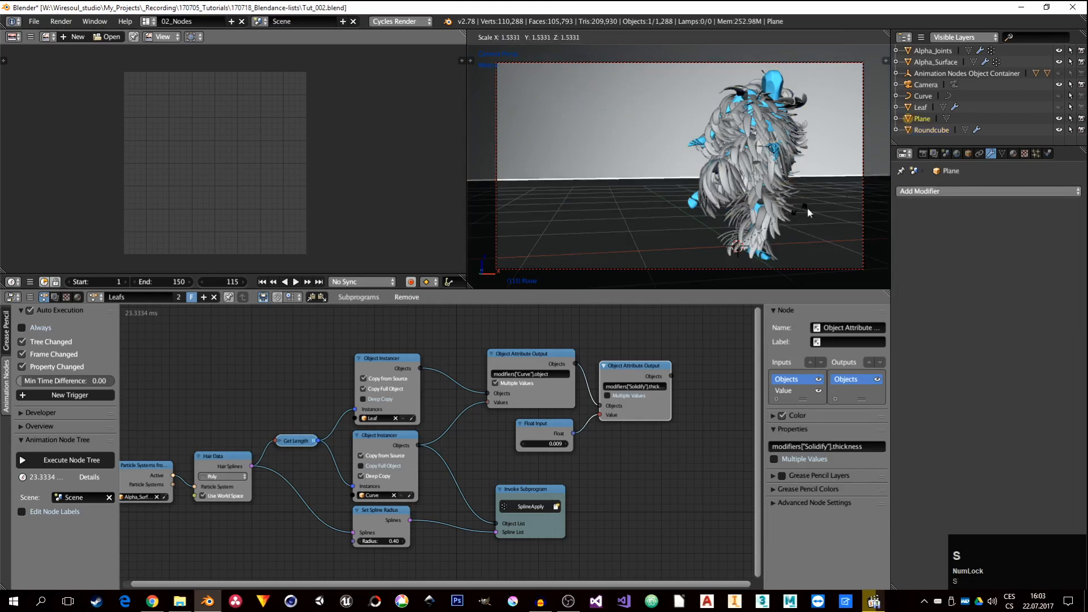
pyautogui.click(869, 205)
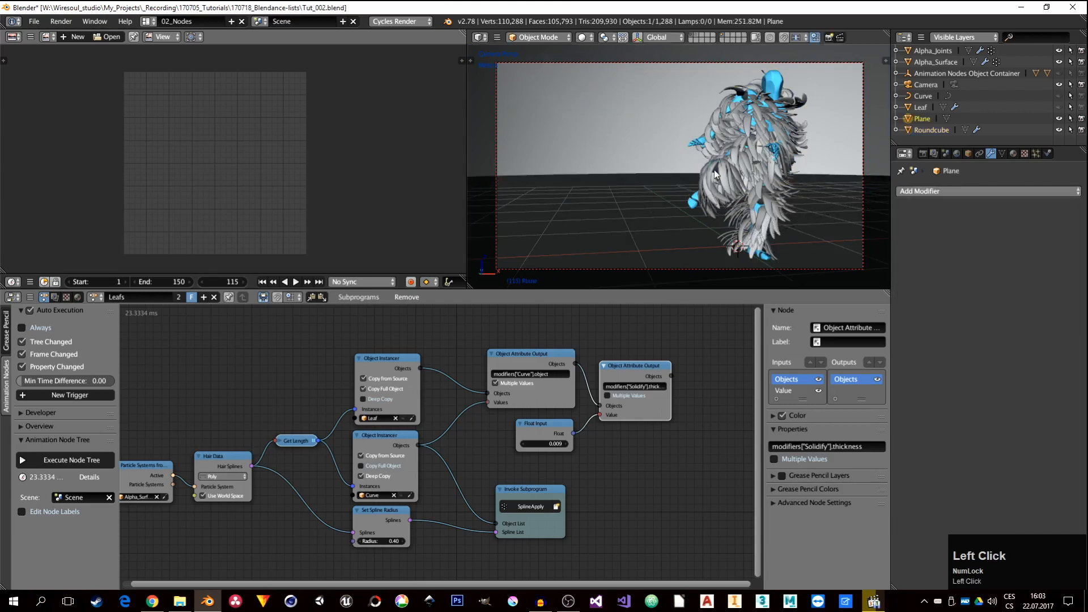
# Restrict the round cube's Cycles ray visibility to Camera only and switch the viewport to Rendered shading.
pyautogui.click(930, 130)
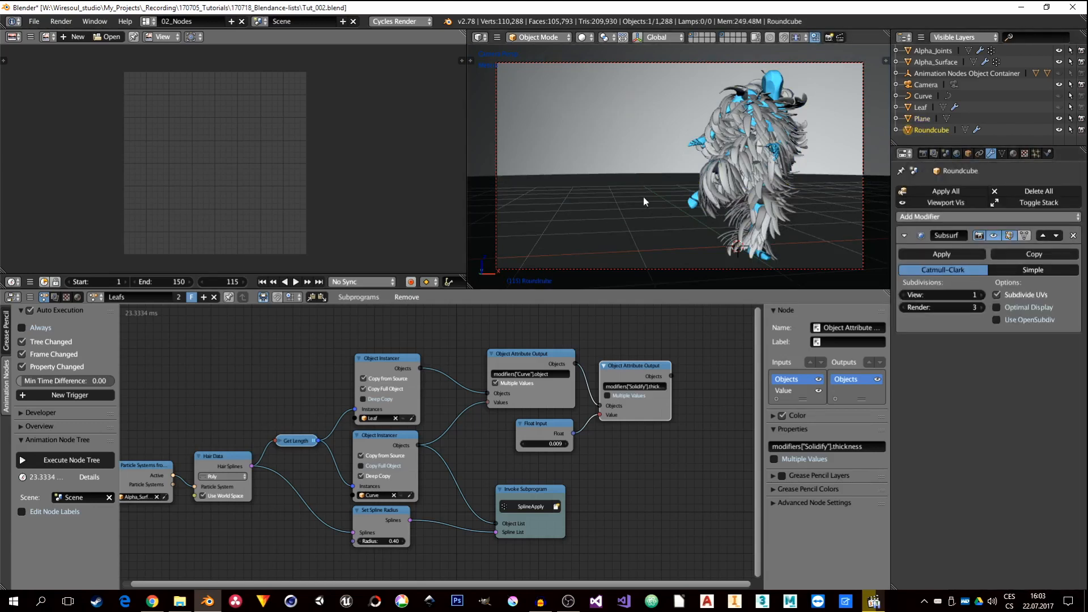
pyautogui.click(967, 154)
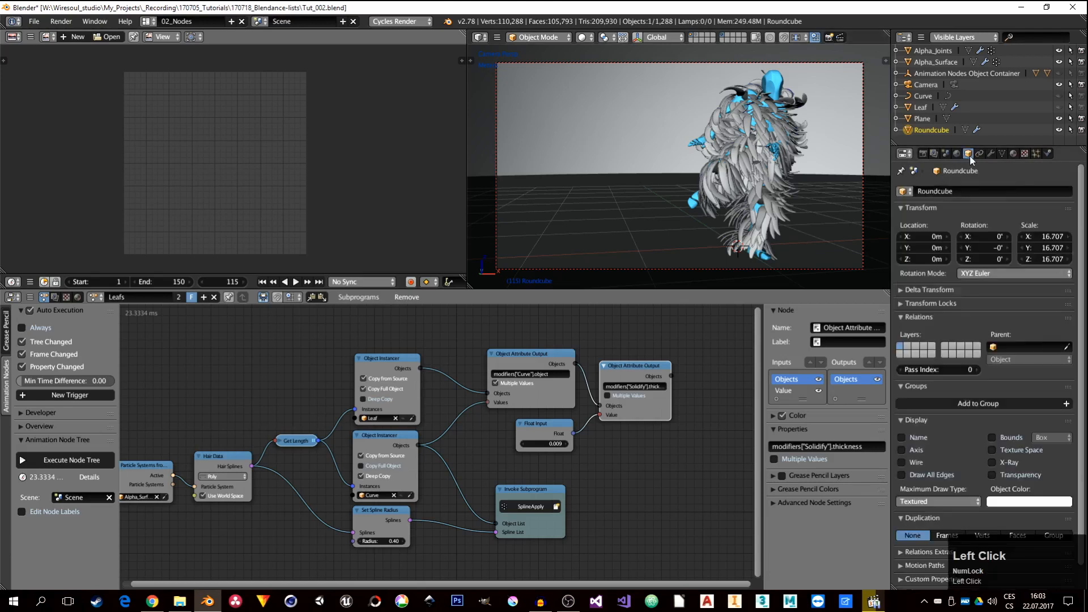
pyautogui.scroll(-1, 941, 425)
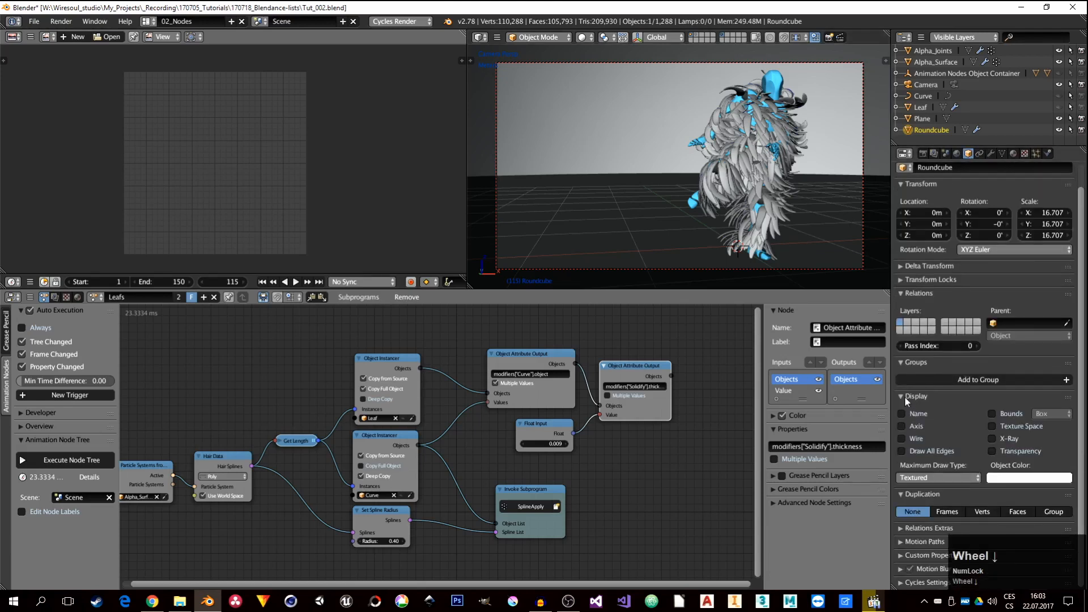
pyautogui.keyDown('ctrl'); pyautogui.click(899, 366); pyautogui.keyUp('ctrl')
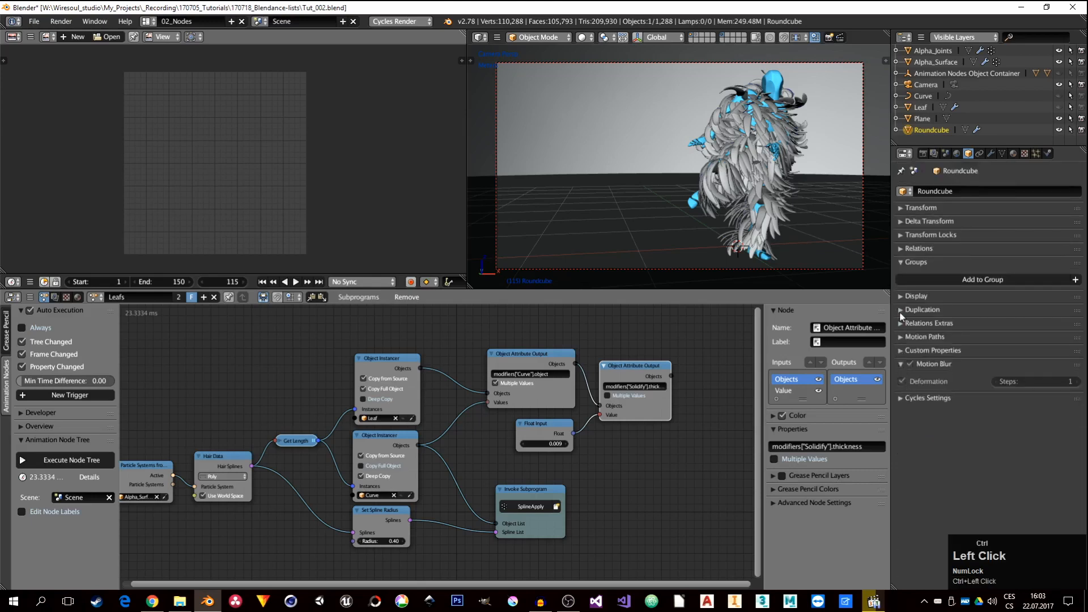
pyautogui.keyDown('ctrl'); pyautogui.click(901, 351); pyautogui.keyUp('ctrl')
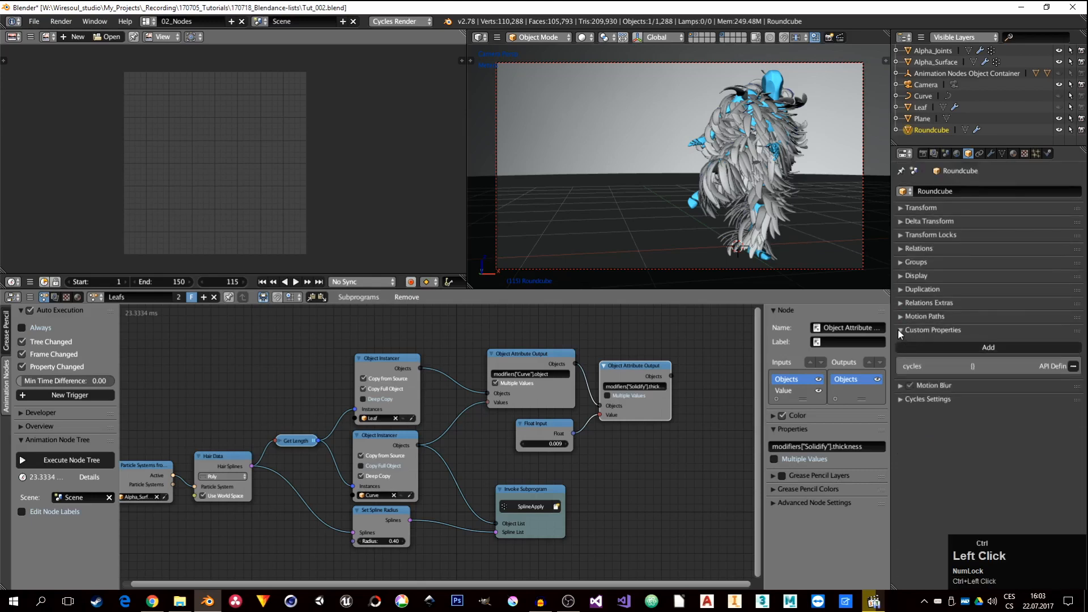
pyautogui.keyDown('ctrl'); pyautogui.click(900, 399); pyautogui.keyUp('ctrl')
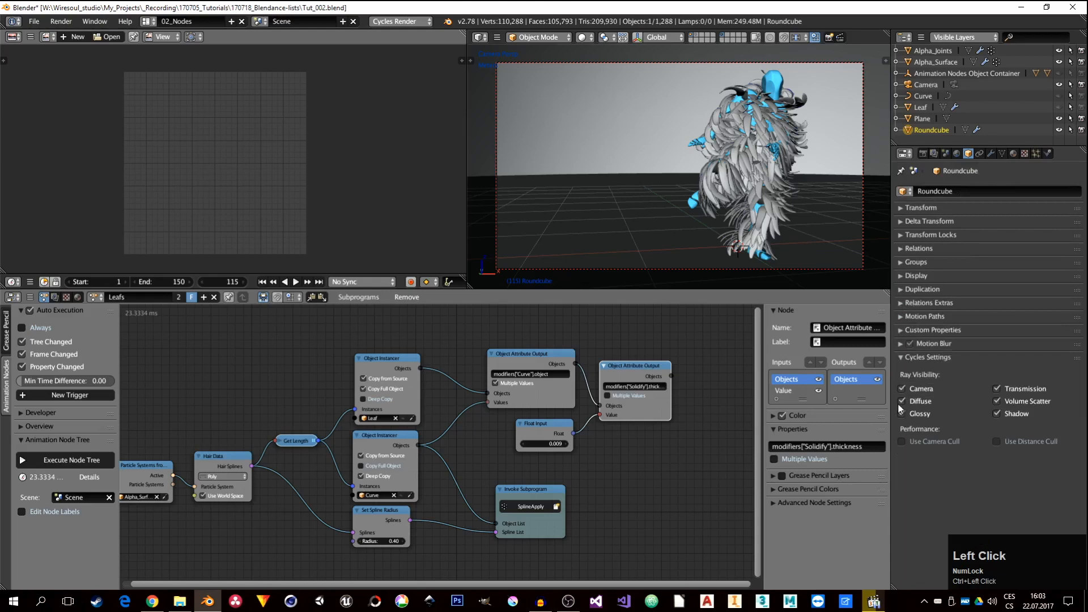
pyautogui.click(901, 413)
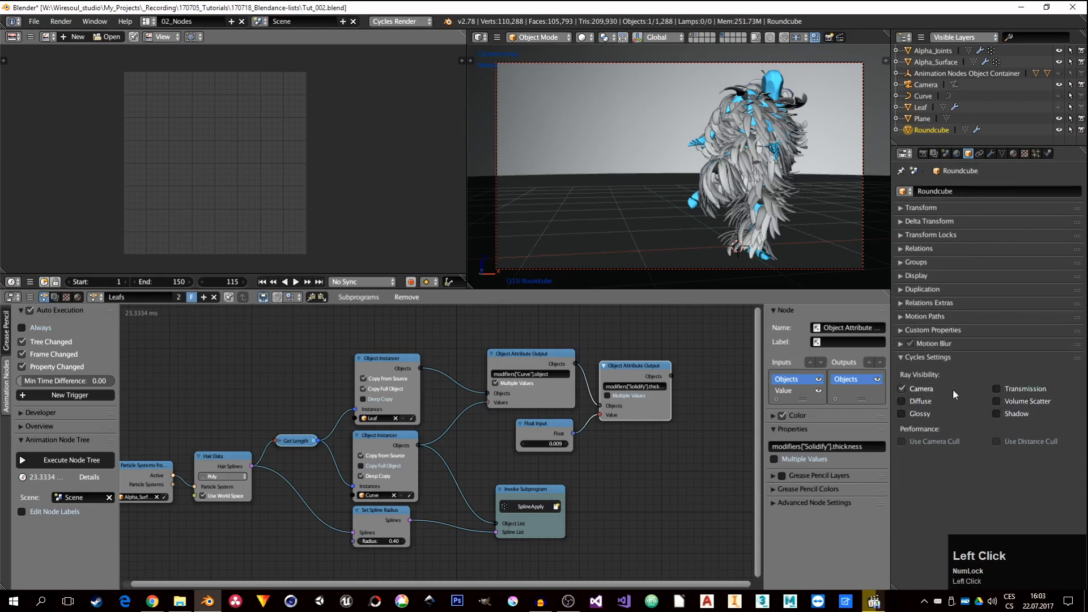
pyautogui.click(902, 358)
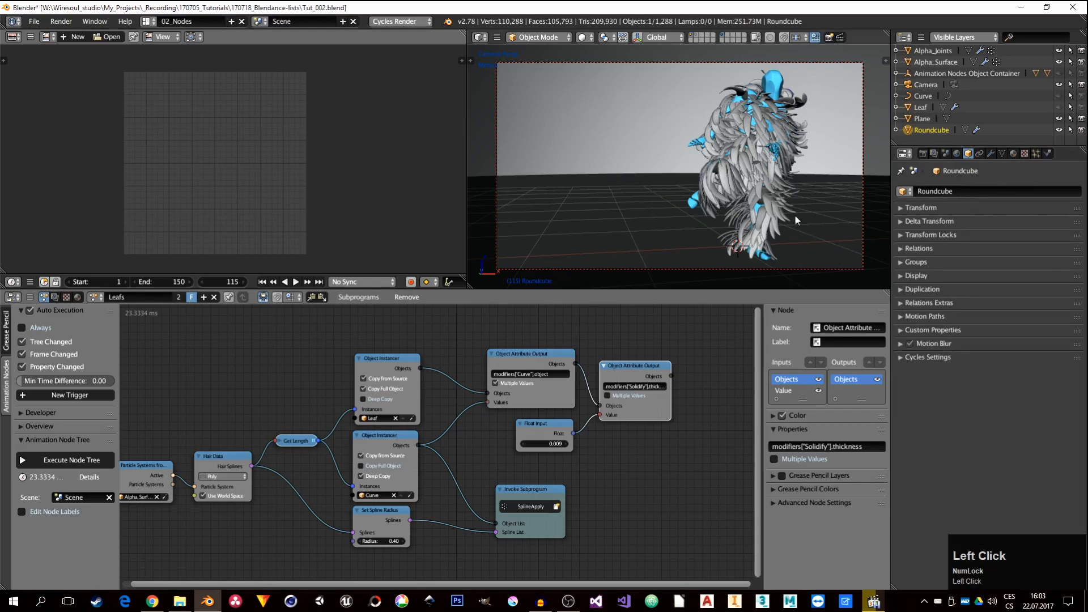
pyautogui.press('z')
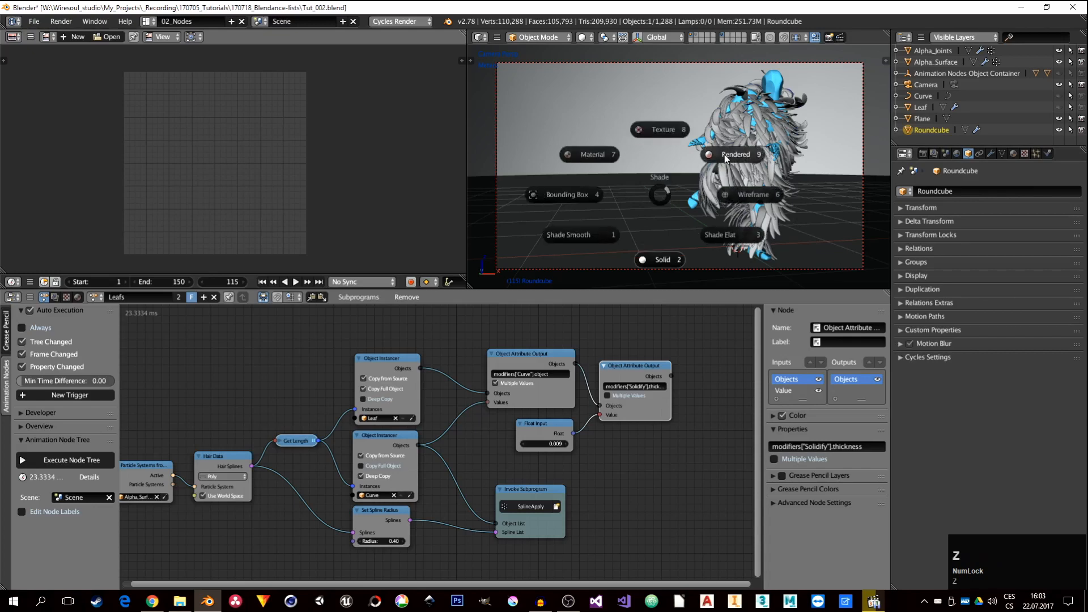
pyautogui.click(726, 156)
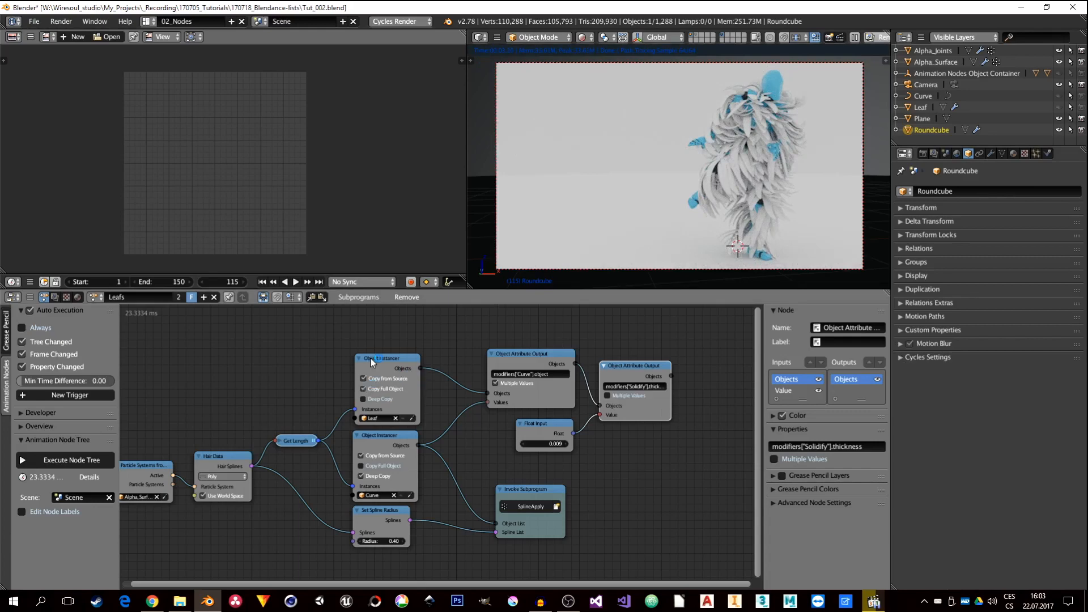
# In the World shader nodes, add an Environment Texture with Mapping and Texture Coordinate nodes feeding the Background color.
pyautogui.click(55, 297)
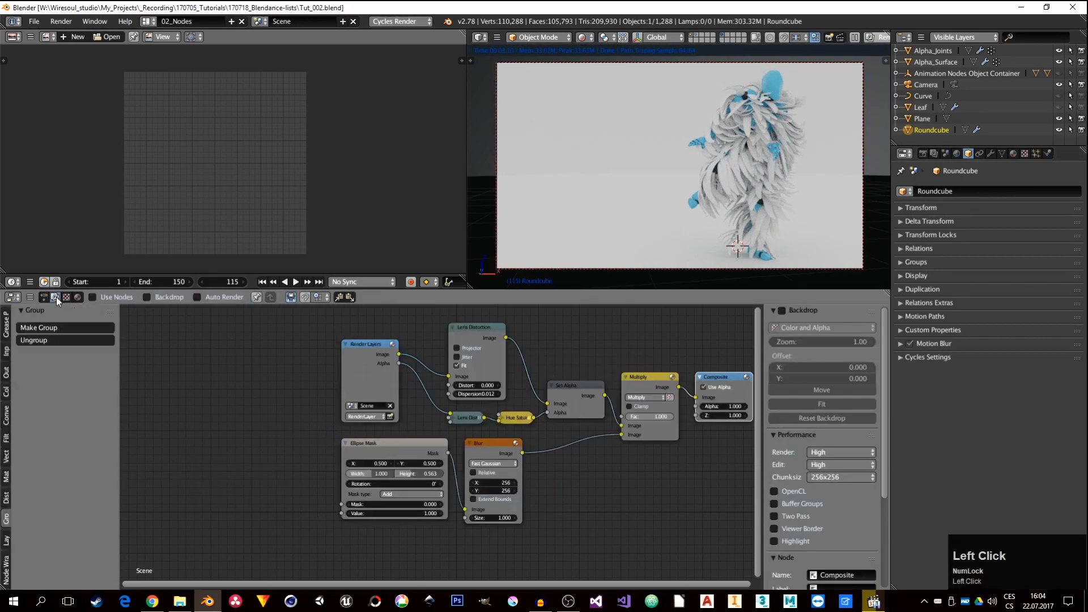
pyautogui.click(78, 297)
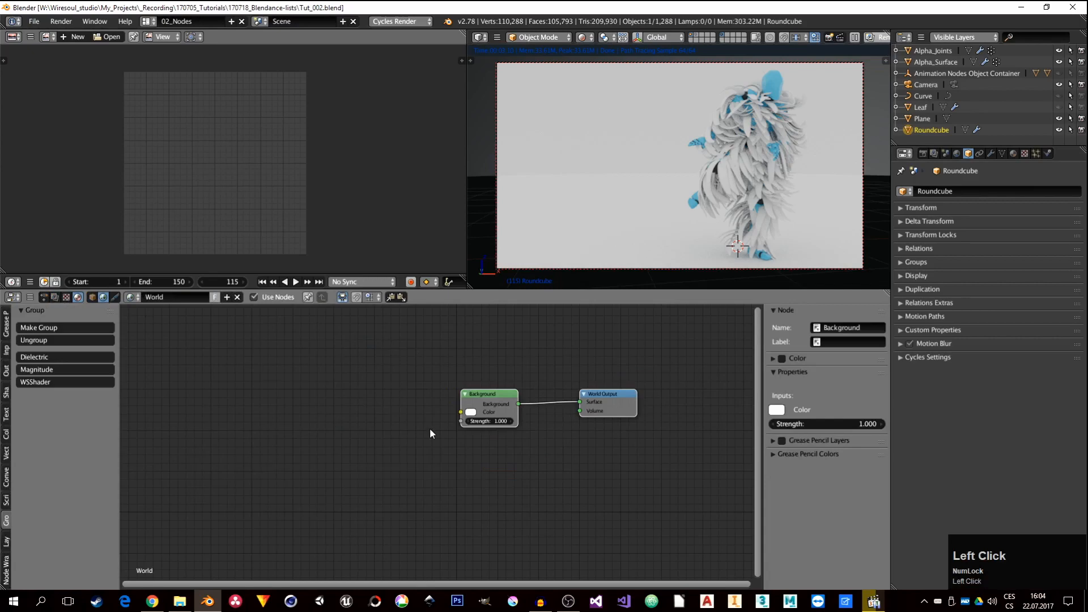
pyautogui.click(491, 392)
pyautogui.scroll(2, 487, 394)
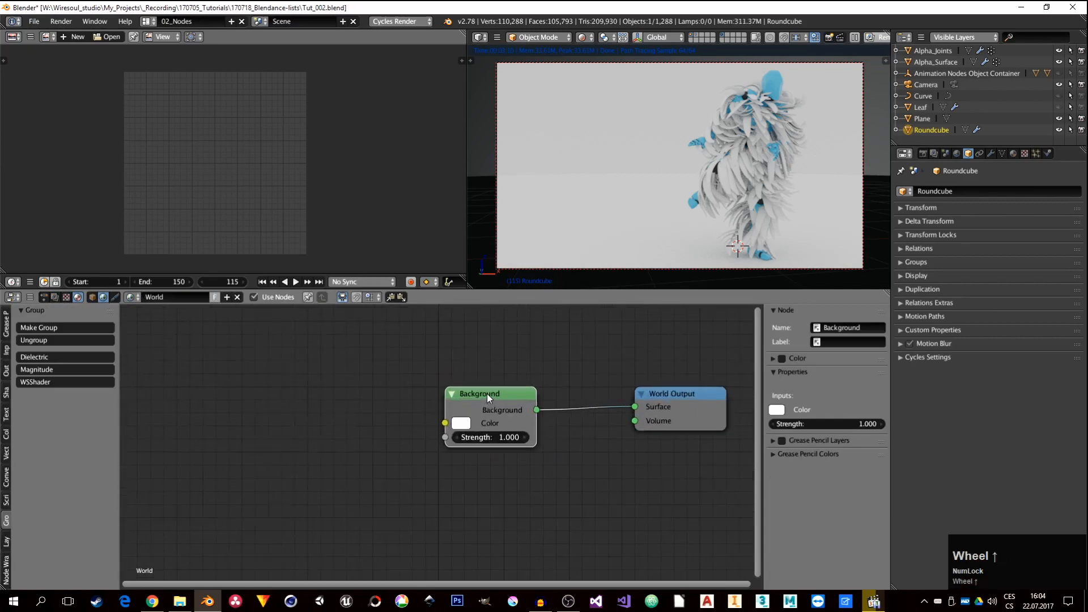
pyautogui.hotkey('ctrl', 't')
pyautogui.moveTo(332, 391); pyautogui.dragTo(416, 391, button='middle')
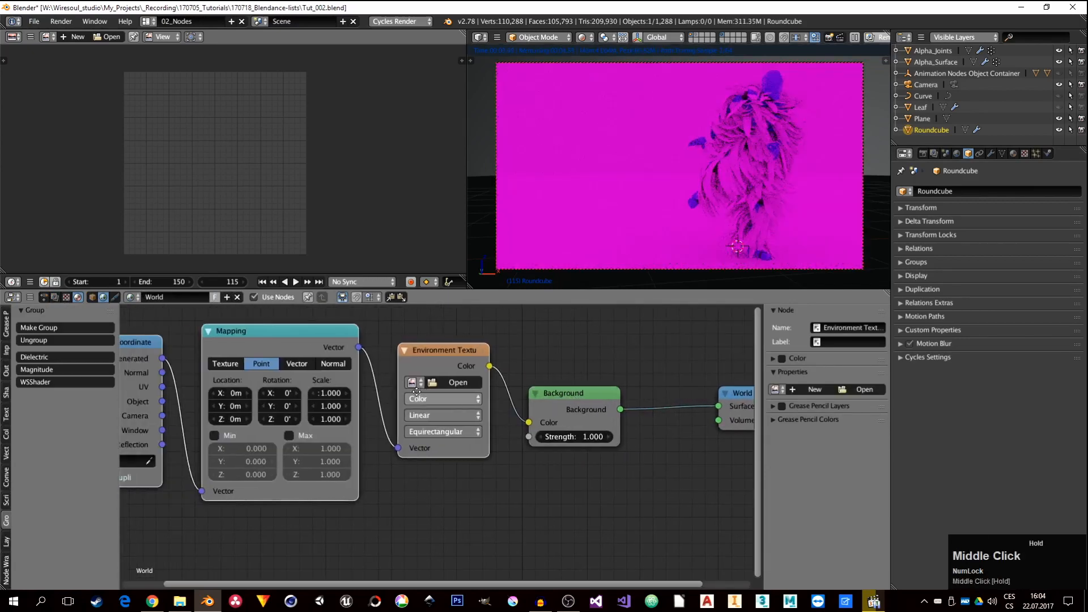
# Feed the Environment Texture color into the Background strength through a Math node set to Multiply with a value of 2.
pyautogui.moveTo(490, 365); pyautogui.dragTo(528, 436)
pyautogui.hotkey('shift', 'a')
pyautogui.moveTo(514, 485)
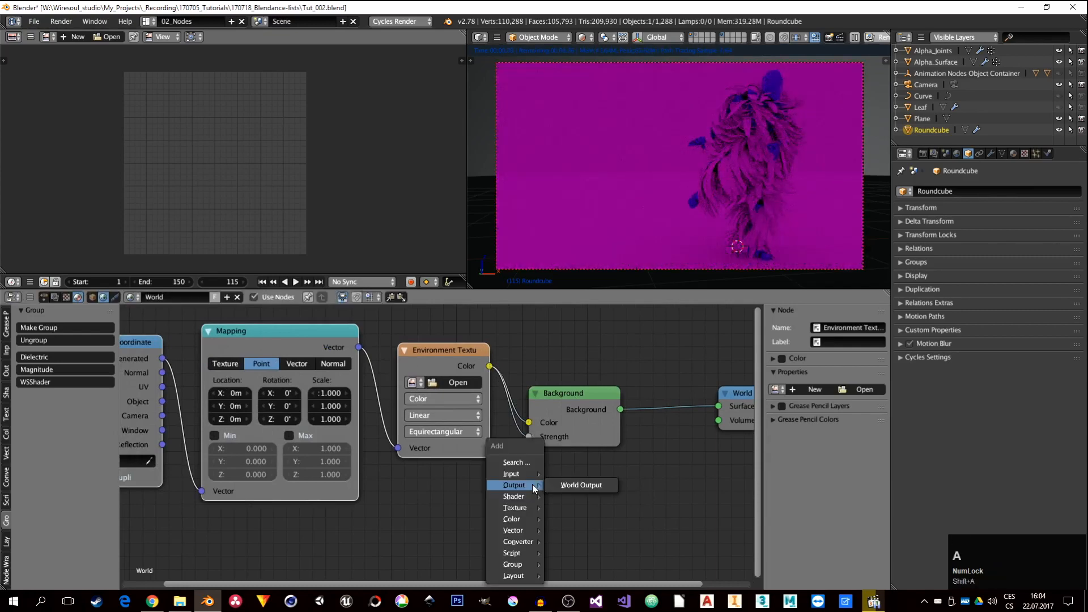
pyautogui.moveTo(526, 520)
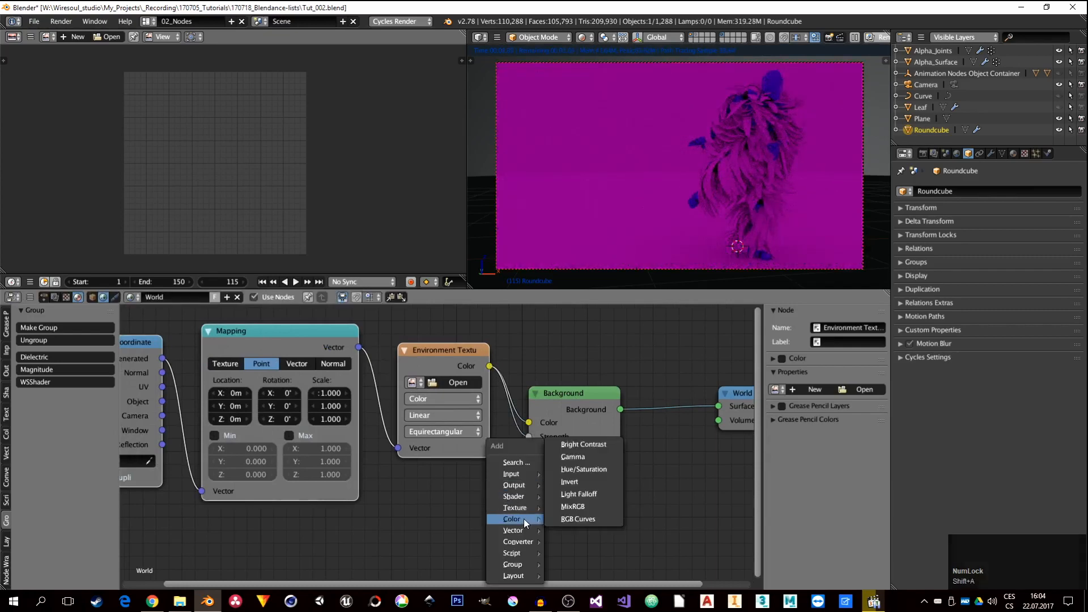
pyautogui.moveTo(523, 543)
pyautogui.click(568, 466)
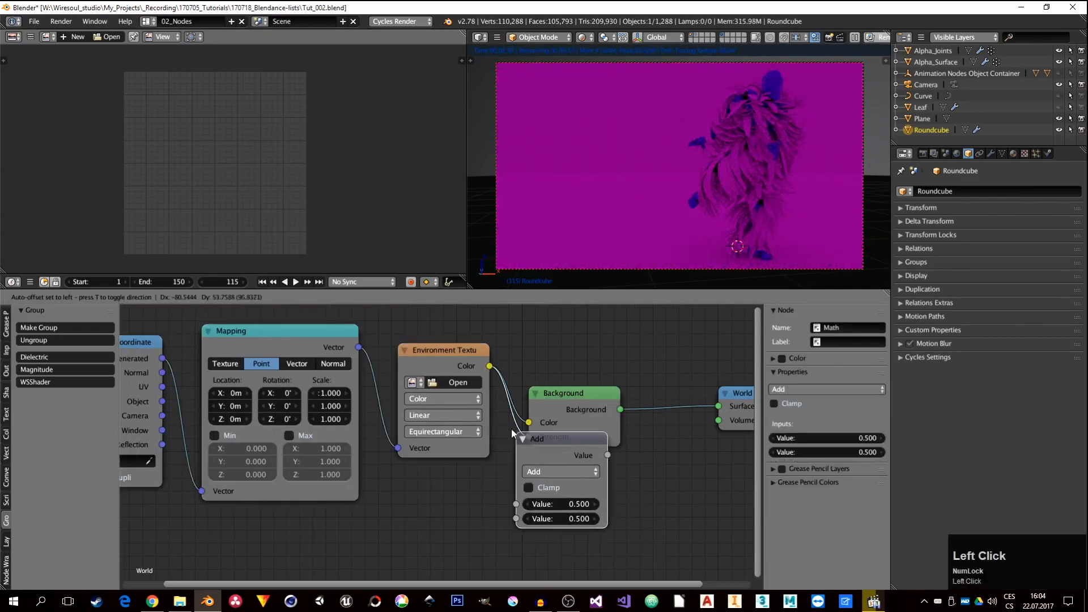
pyautogui.click(498, 448)
pyautogui.click(441, 461)
pyautogui.click(433, 422)
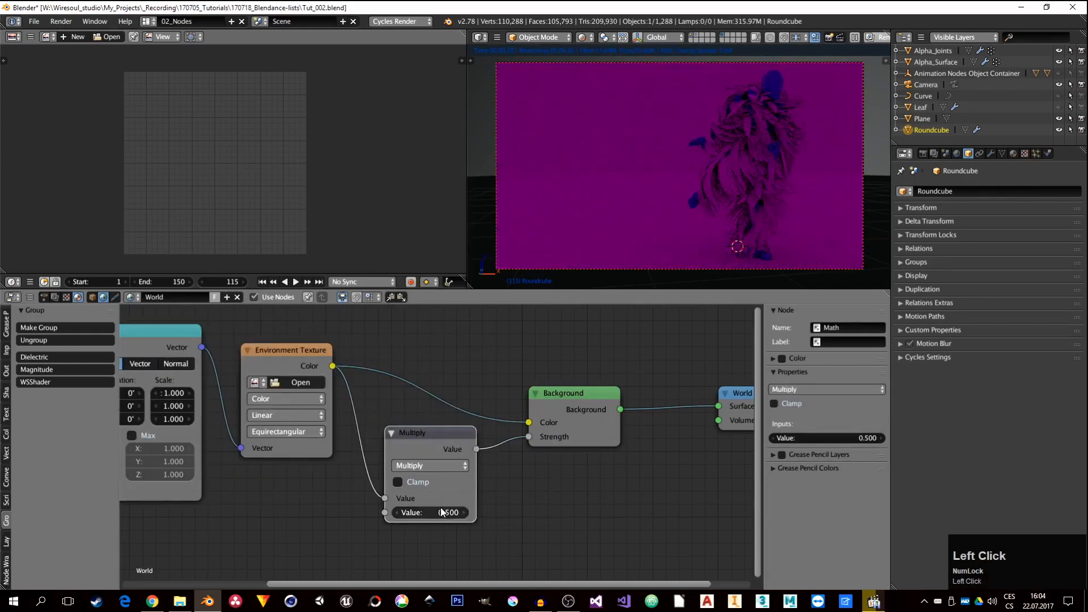
pyautogui.click(442, 512)
pyautogui.write('2')
pyautogui.press('Return')
# Load the hdrmaps_com_free_009 HDR image from the HDRi\Env folder into the Environment Texture node.
pyautogui.click(291, 380)
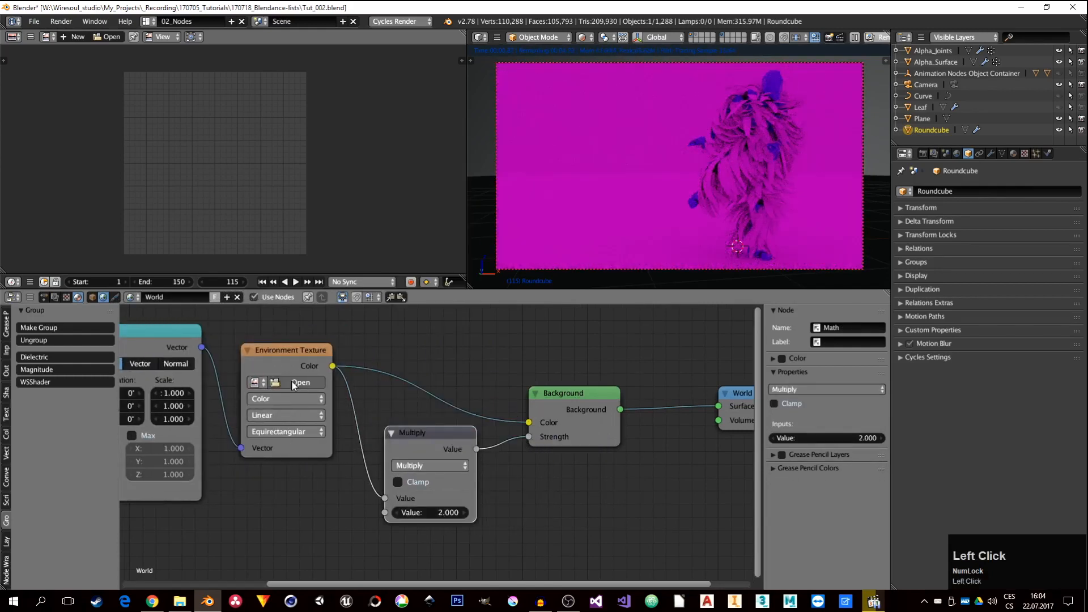
pyautogui.click(359, 124)
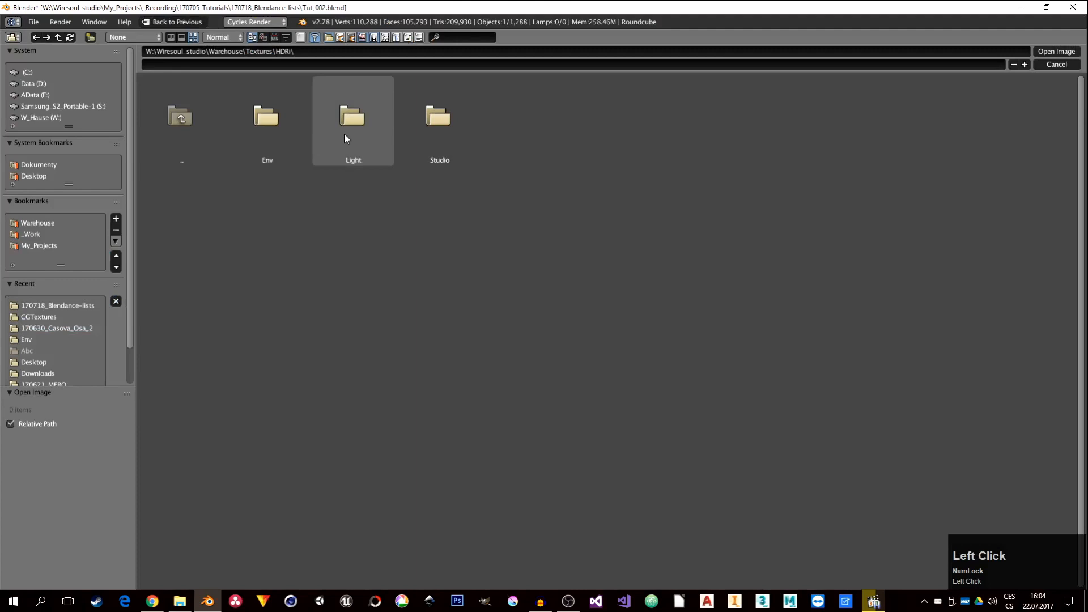
pyautogui.click(287, 132)
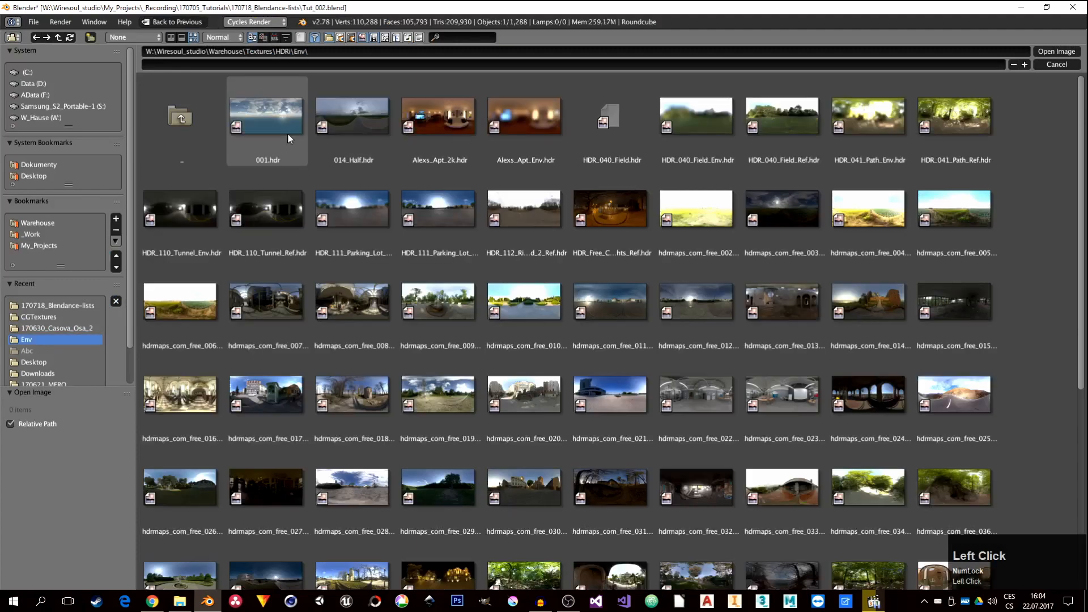
pyautogui.click(435, 312)
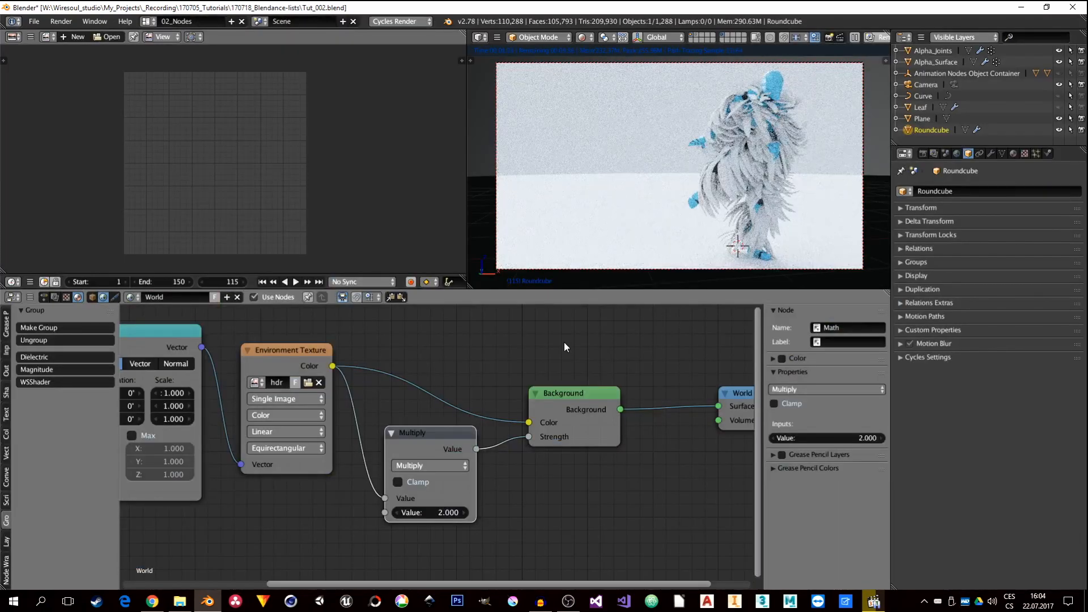
# Rotate the world environment by setting the Mapping node's Z rotation to 18.2°.
pyautogui.moveTo(206, 448); pyautogui.dragTo(320, 440, button='middle')
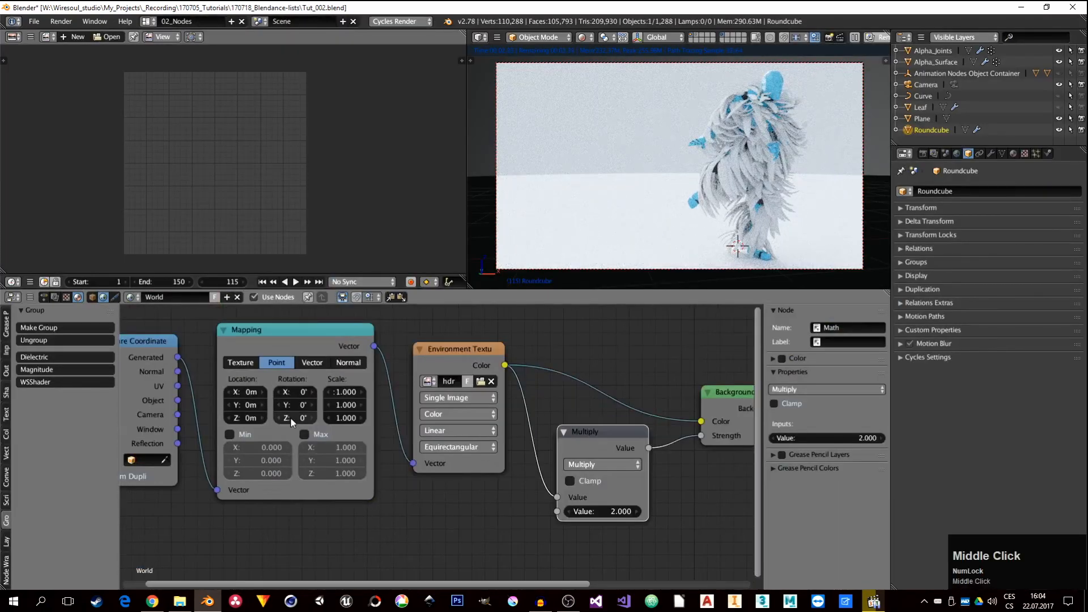
pyautogui.moveTo(292, 422); pyautogui.dragTo(320, 422)
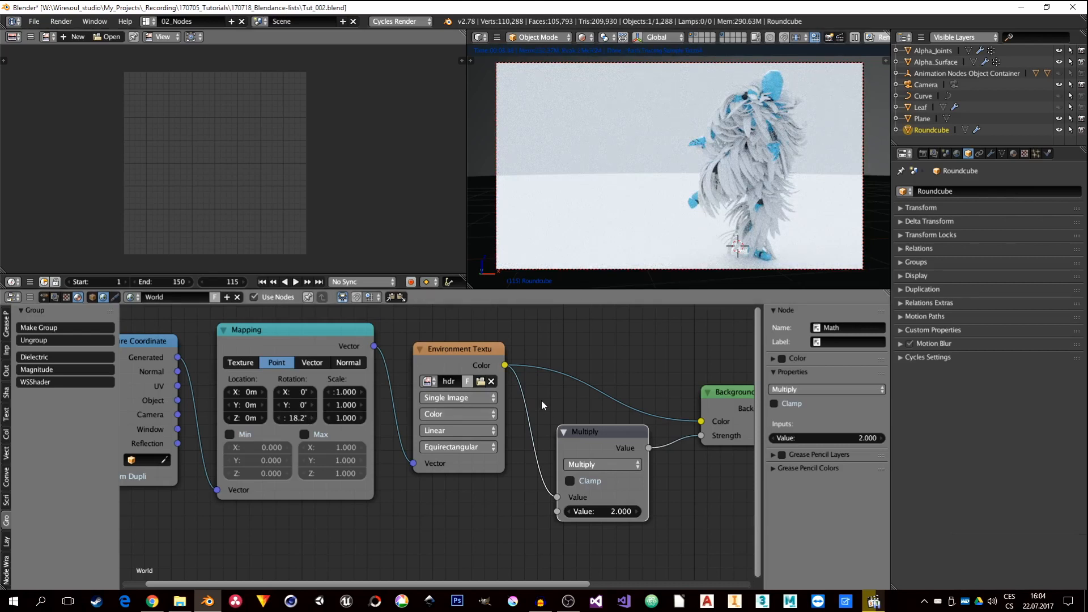
pyautogui.moveTo(540, 403); pyautogui.dragTo(506, 414, button='middle')
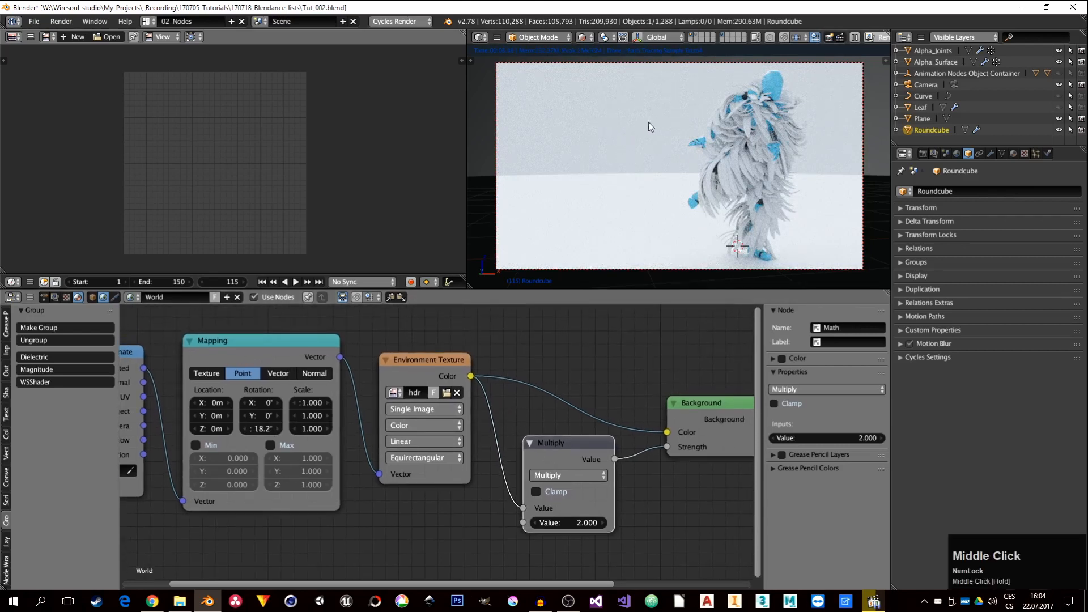
# In the round cube's material, replace the Diffuse BSDF with the Dielectric group node and connect it to the Material Output surface.
pyautogui.click(95, 298)
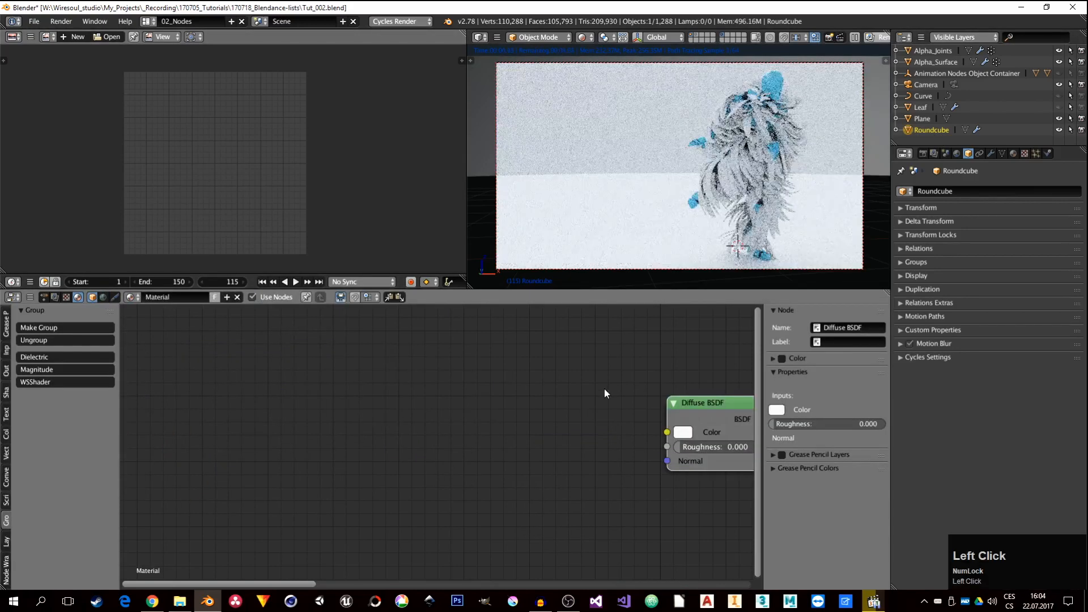
pyautogui.moveTo(604, 389); pyautogui.dragTo(356, 397, button='middle')
pyautogui.click(475, 413)
pyautogui.press('x')
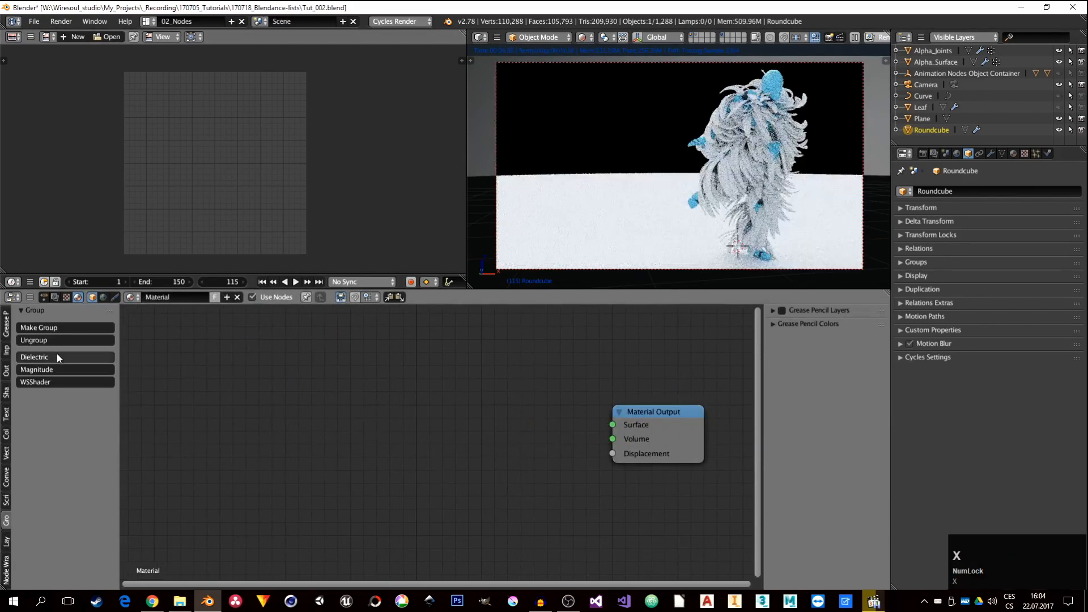
pyautogui.click(57, 357)
pyautogui.keyDown('ctrl'); pyautogui.click(470, 410); pyautogui.keyUp('ctrl')
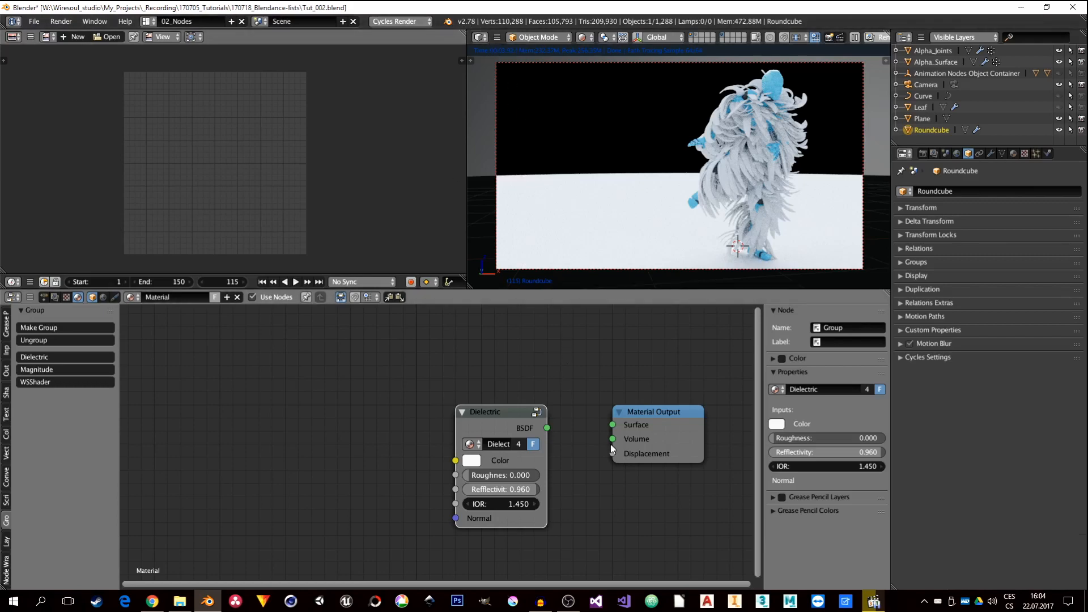
pyautogui.moveTo(562, 433); pyautogui.dragTo(503, 398, button='middle')
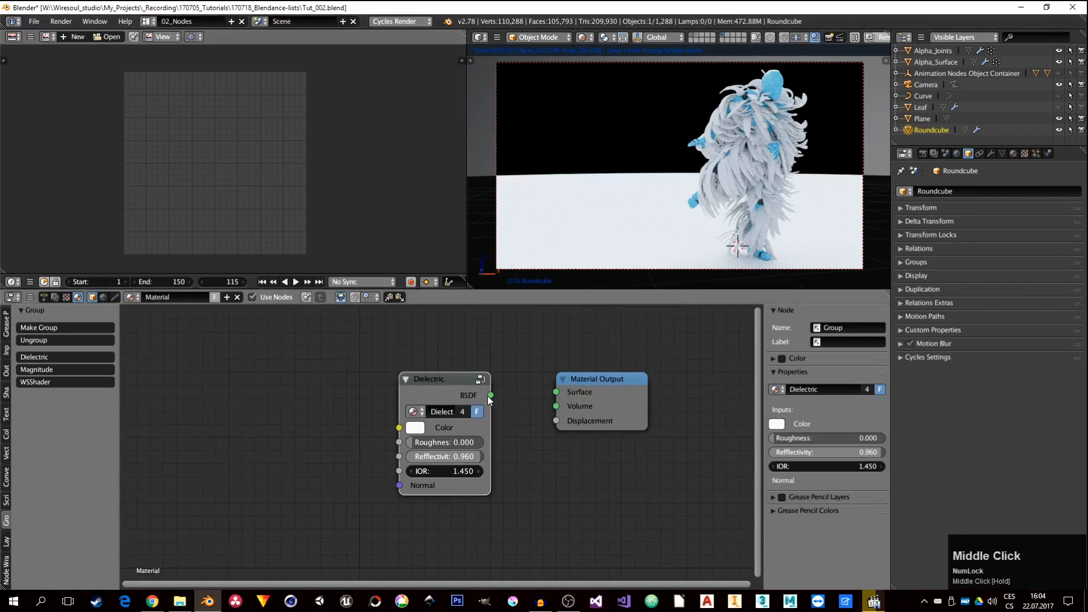
pyautogui.keyDown('ctrl'); pyautogui.keyDown('shift'); pyautogui.click(427, 380); pyautogui.keyUp('shift'); pyautogui.keyUp('ctrl')
# Give the round cube's Dielectric node a light blue color, roughness 0.064 and reflectivity 1.000.
pyautogui.click(416, 429)
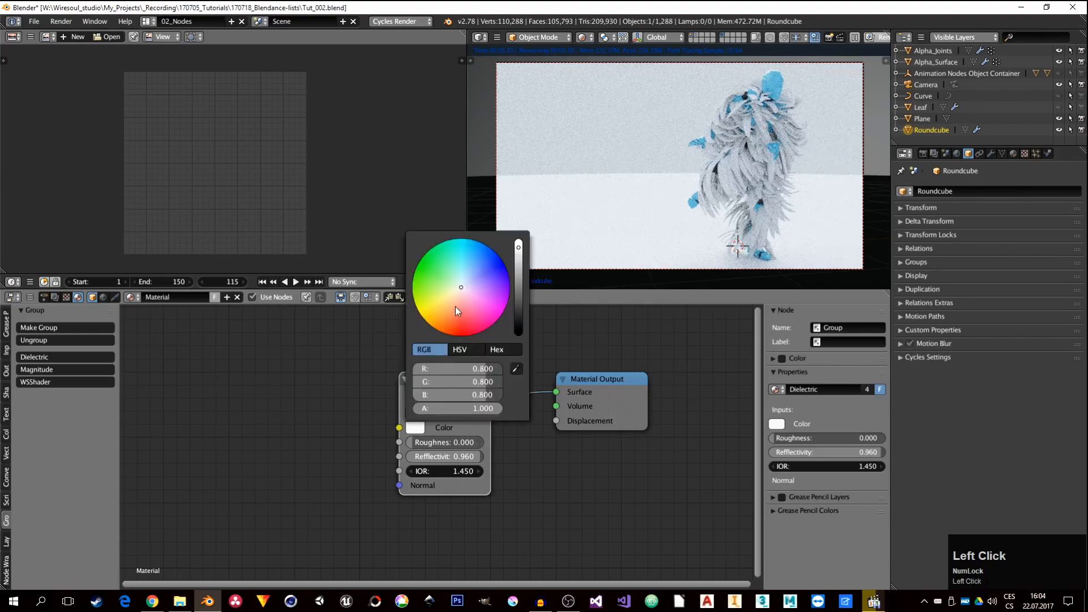
pyautogui.moveTo(464, 284); pyautogui.dragTo(467, 272)
pyautogui.moveTo(422, 442); pyautogui.dragTo(483, 456)
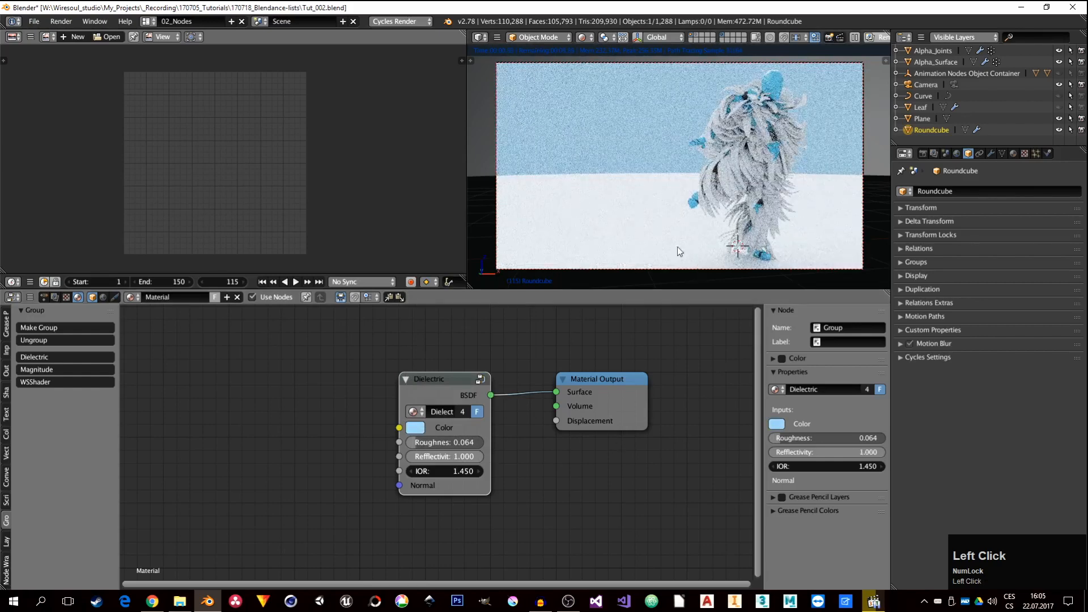
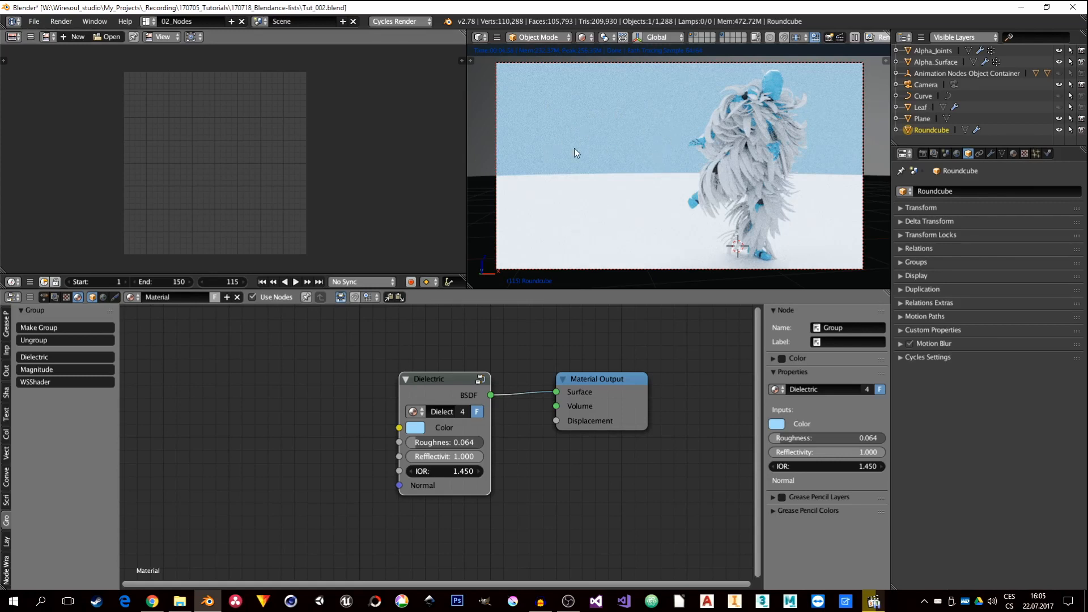
# Create a new material on the ground plane, replacing its Diffuse BSDF with a Dielectric group node connected to the Material Output.
pyautogui.click(609, 216)
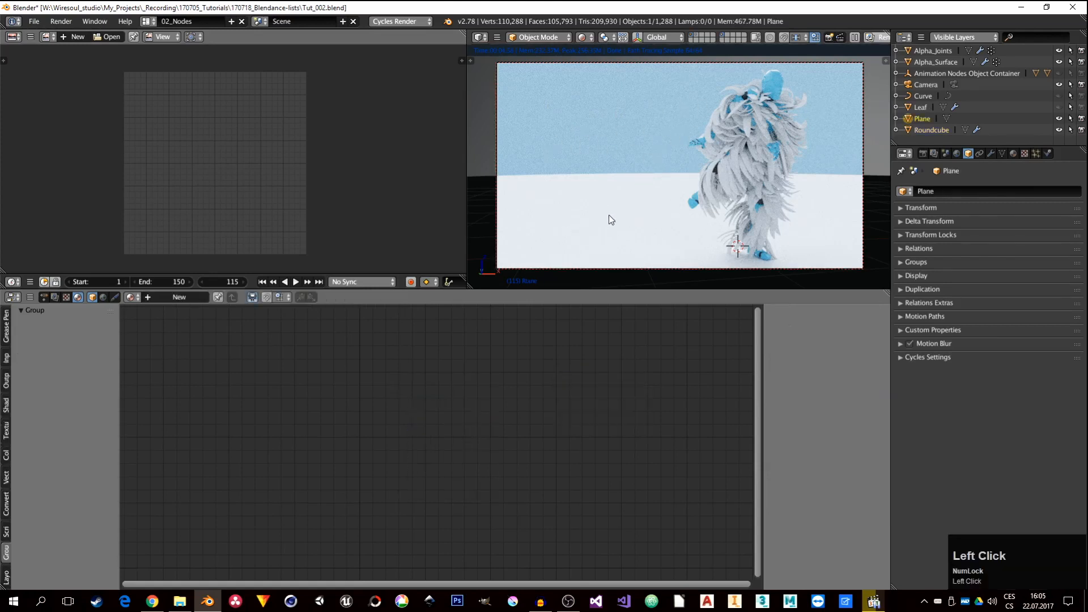
pyautogui.click(154, 297)
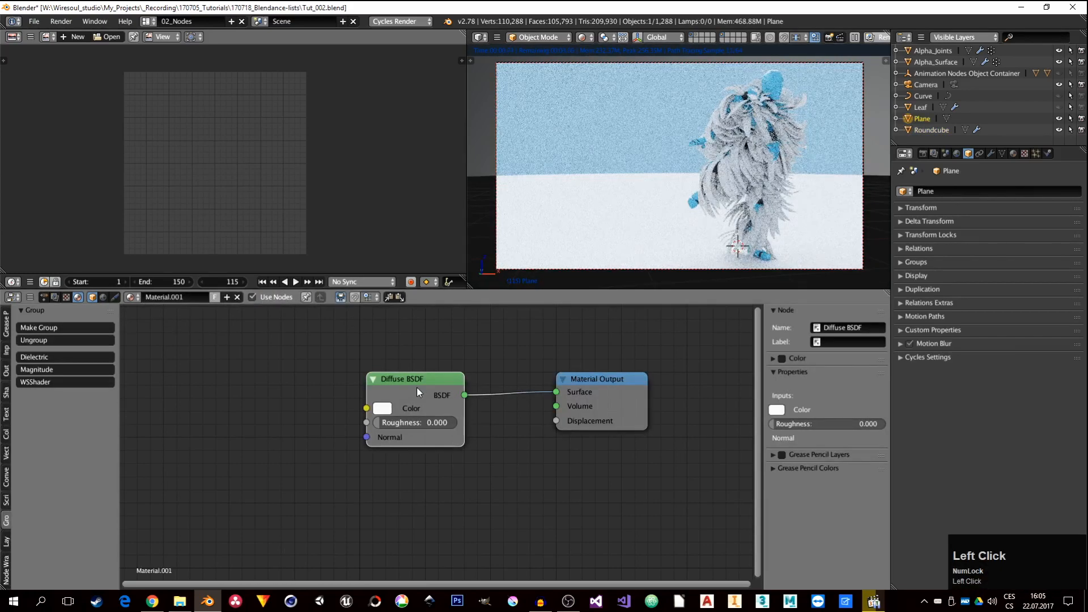
pyautogui.press('x')
pyautogui.click(78, 357)
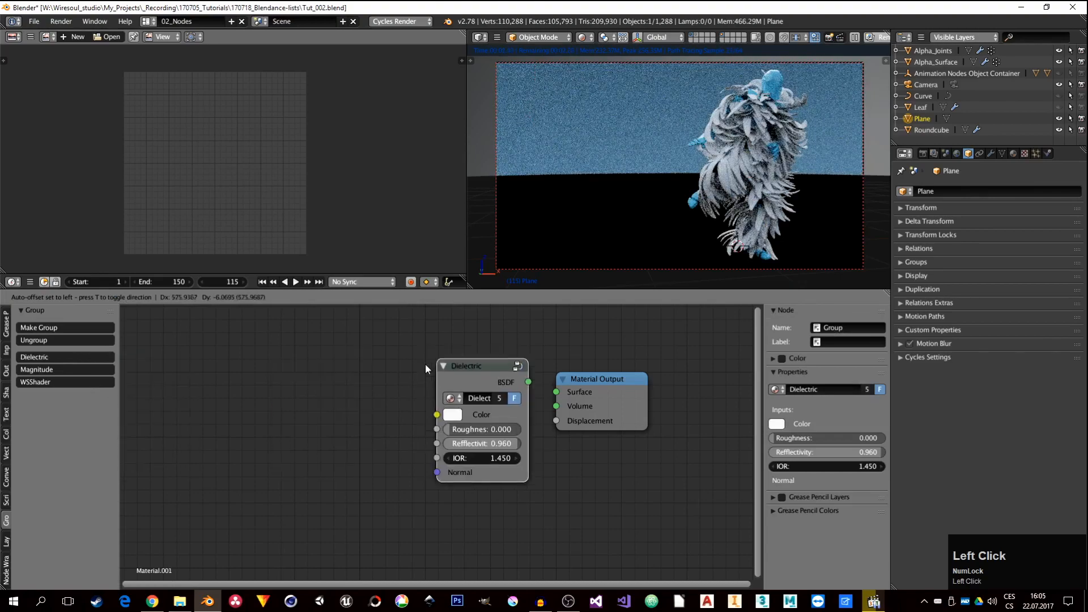
pyautogui.keyDown('ctrl'); pyautogui.click(407, 372); pyautogui.keyUp('ctrl')
pyautogui.keyDown('ctrl'); pyautogui.keyDown('shift'); pyautogui.click(458, 383); pyautogui.keyUp('shift'); pyautogui.keyUp('ctrl')
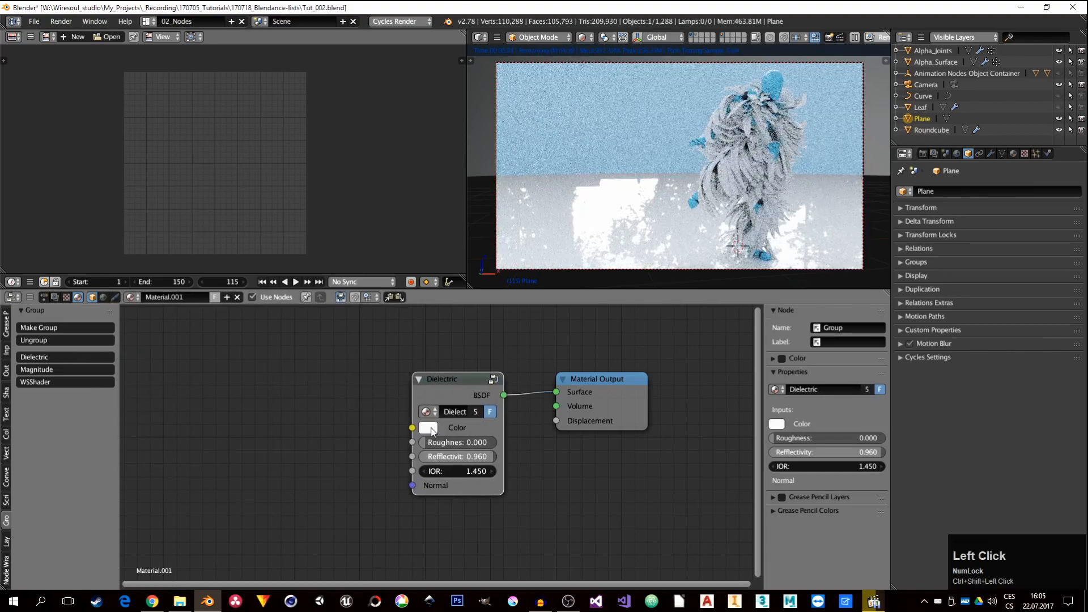
# Give the ground plane's Dielectric node a near-black color, roughness 0.700 and reflectivity 1.000.
pyautogui.keyDown('shift'); pyautogui.moveTo(465, 446); pyautogui.dragTo(430, 445); pyautogui.keyUp('shift')
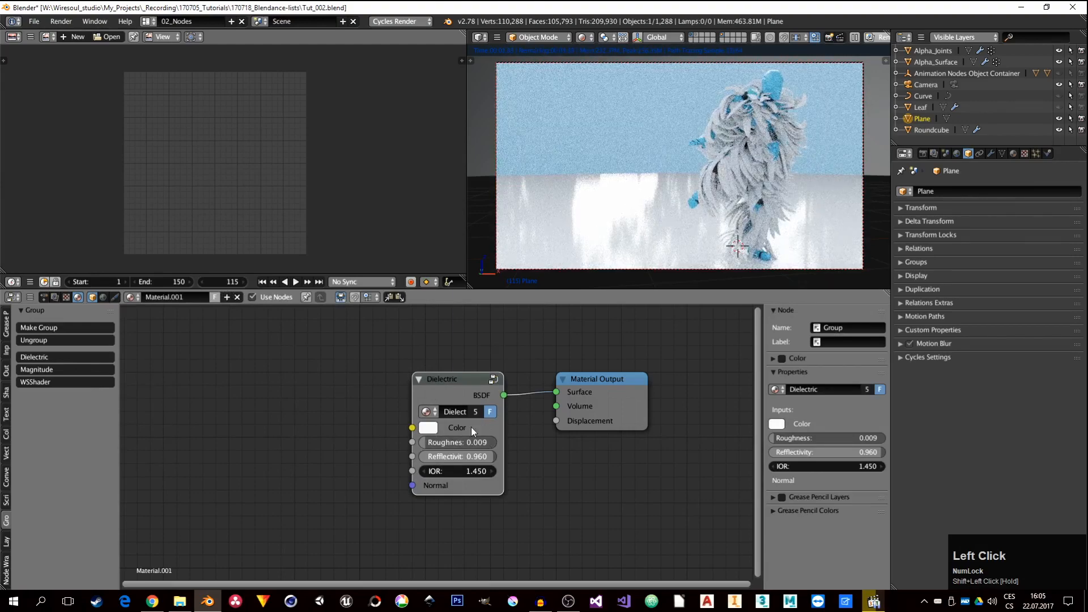
pyautogui.click(427, 428)
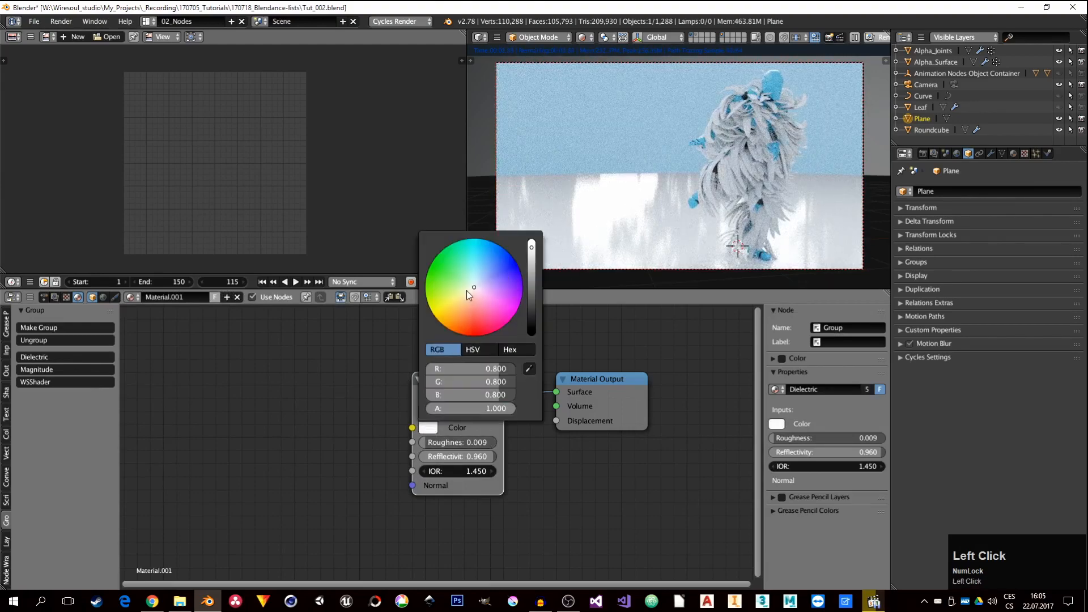
pyautogui.moveTo(466, 294); pyautogui.dragTo(458, 306)
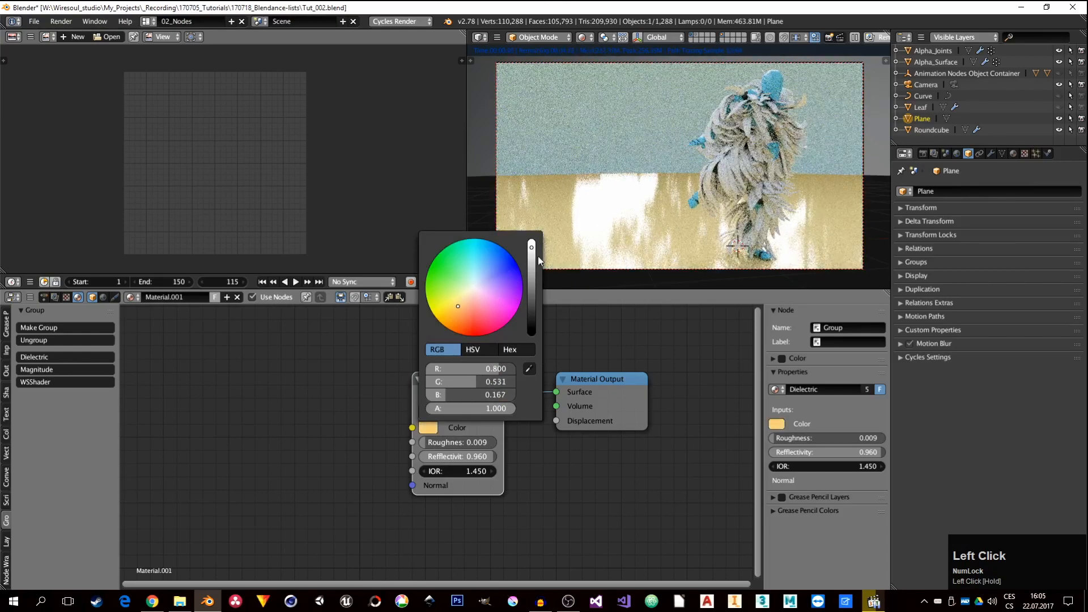
pyautogui.moveTo(539, 256); pyautogui.dragTo(532, 306)
pyautogui.moveTo(453, 442); pyautogui.dragTo(468, 442)
pyautogui.click(429, 427)
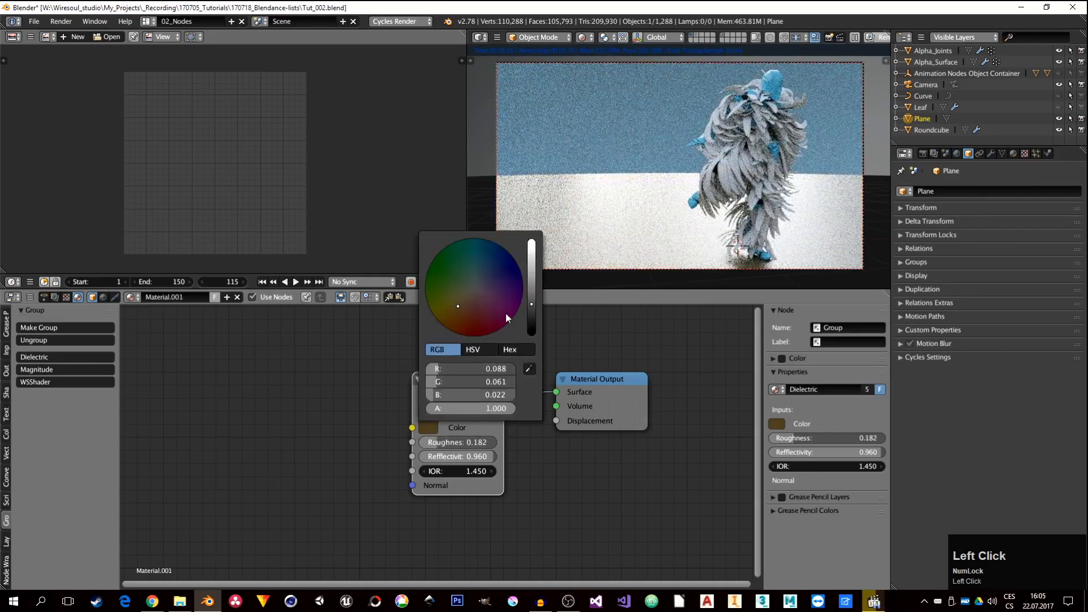
pyautogui.moveTo(506, 313); pyautogui.dragTo(472, 283)
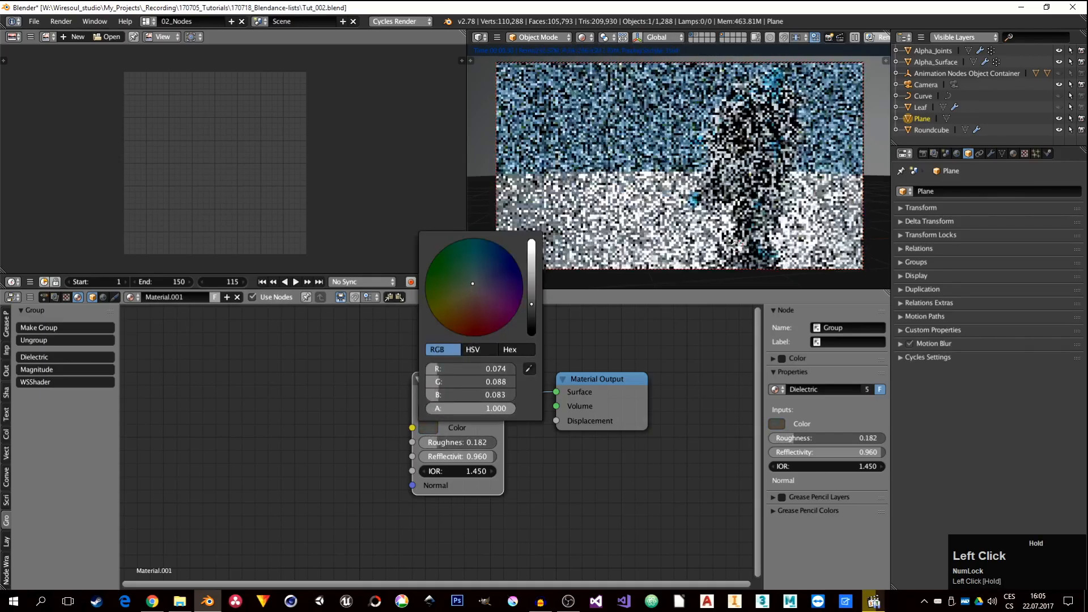
pyautogui.moveTo(530, 315); pyautogui.dragTo(532, 334)
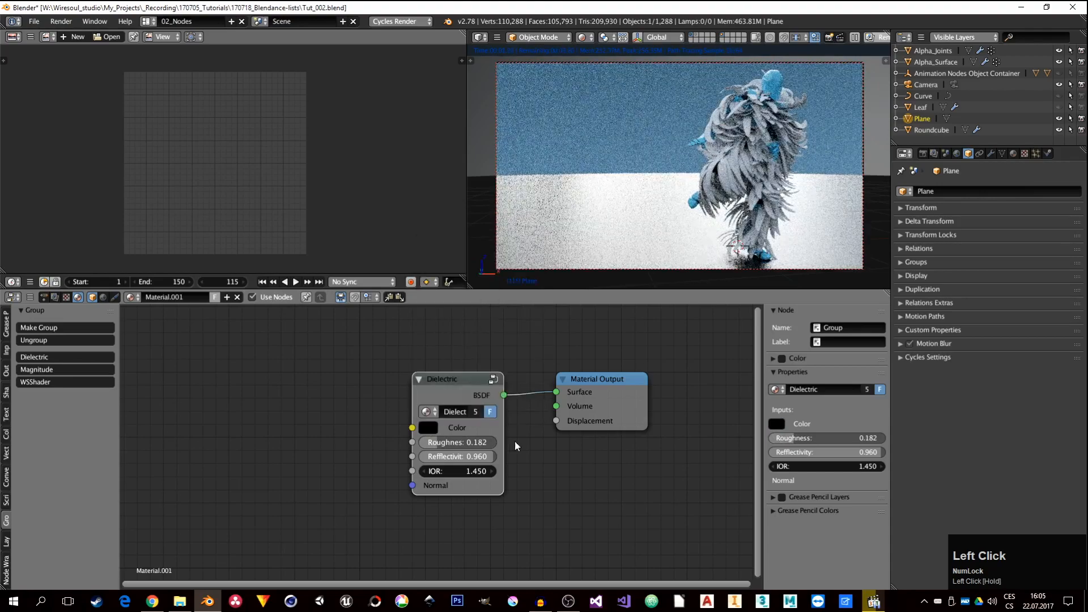
pyautogui.moveTo(473, 455); pyautogui.dragTo(514, 445)
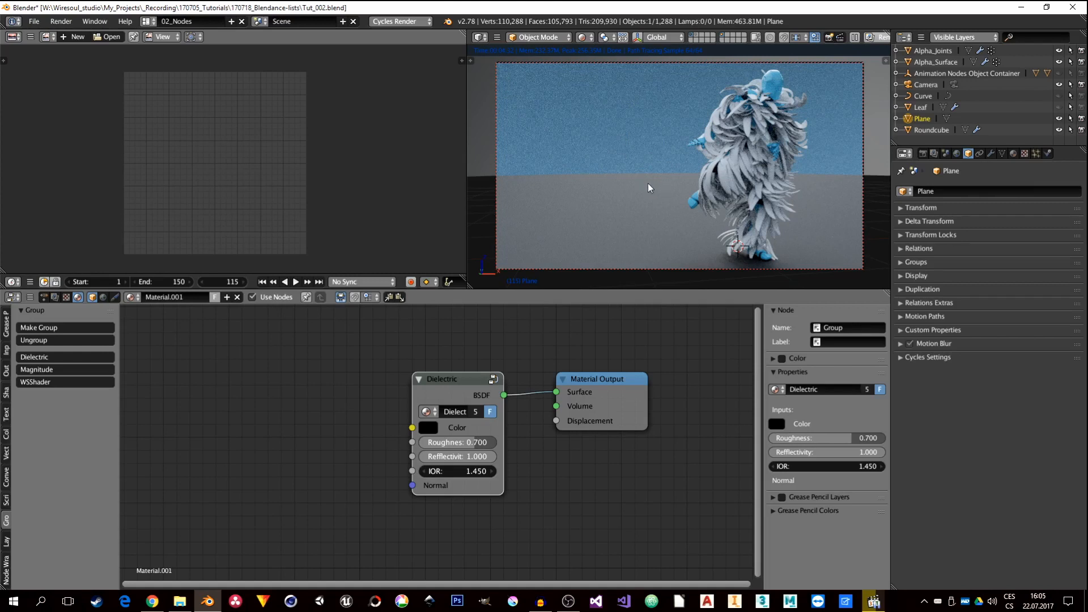
# Create a new material on one of the character's leaves, replacing its Diffuse BSDF with a Dielectric group node connected to the Material Output.
pyautogui.click(743, 159)
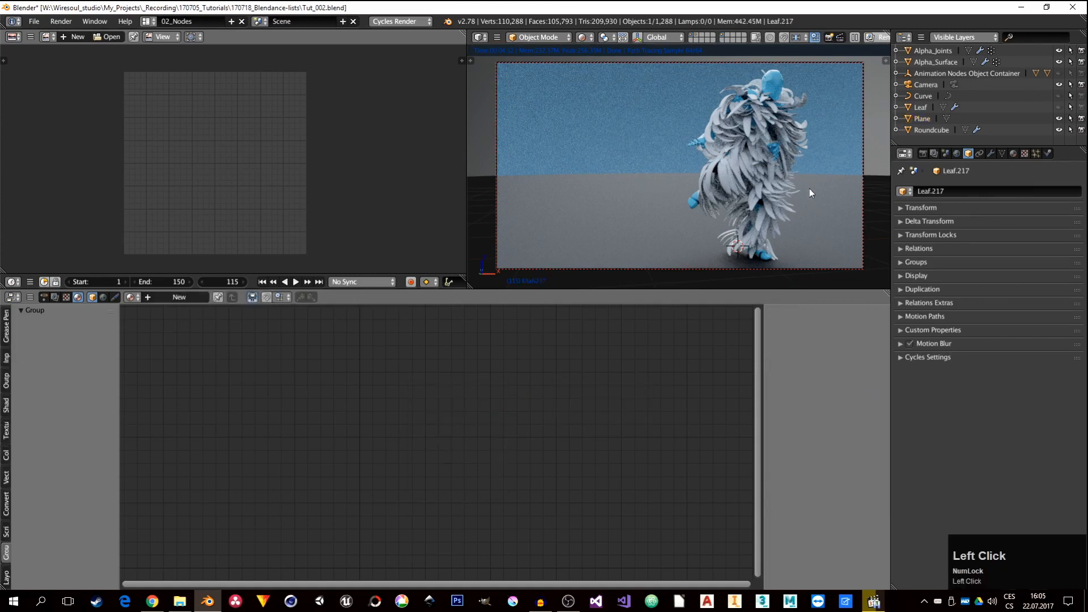
pyautogui.click(162, 298)
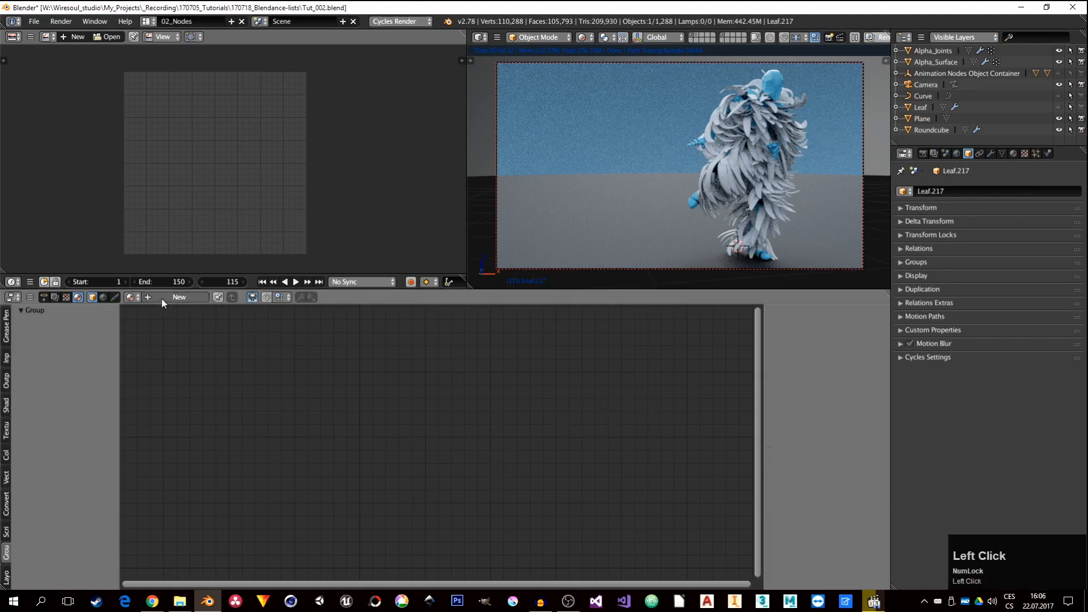
pyautogui.moveTo(399, 378); pyautogui.dragTo(458, 387, button='middle')
pyautogui.click(458, 387)
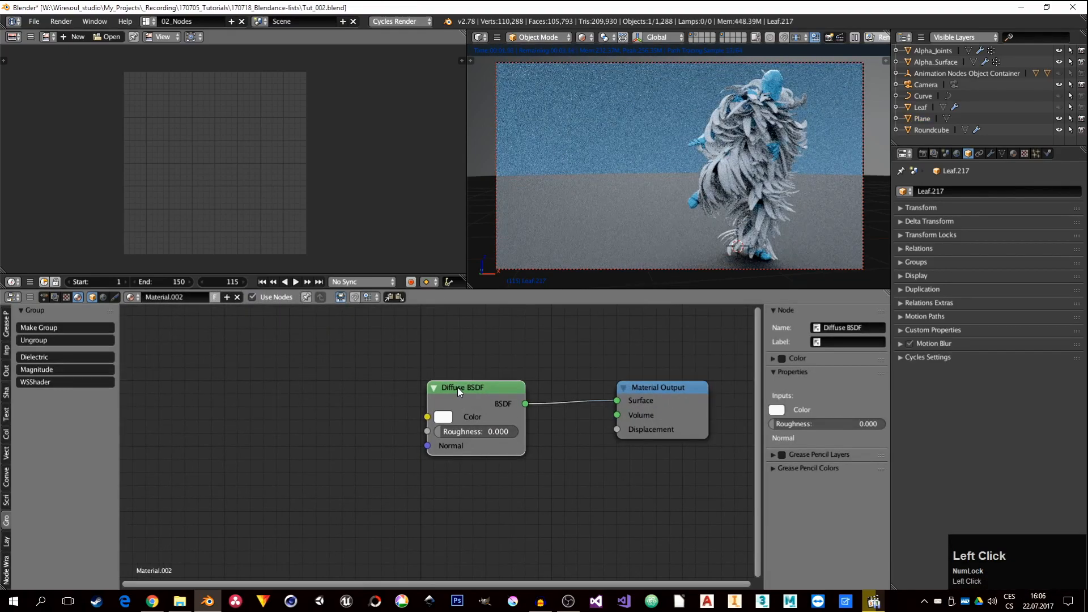
pyautogui.press('x')
pyautogui.click(45, 358)
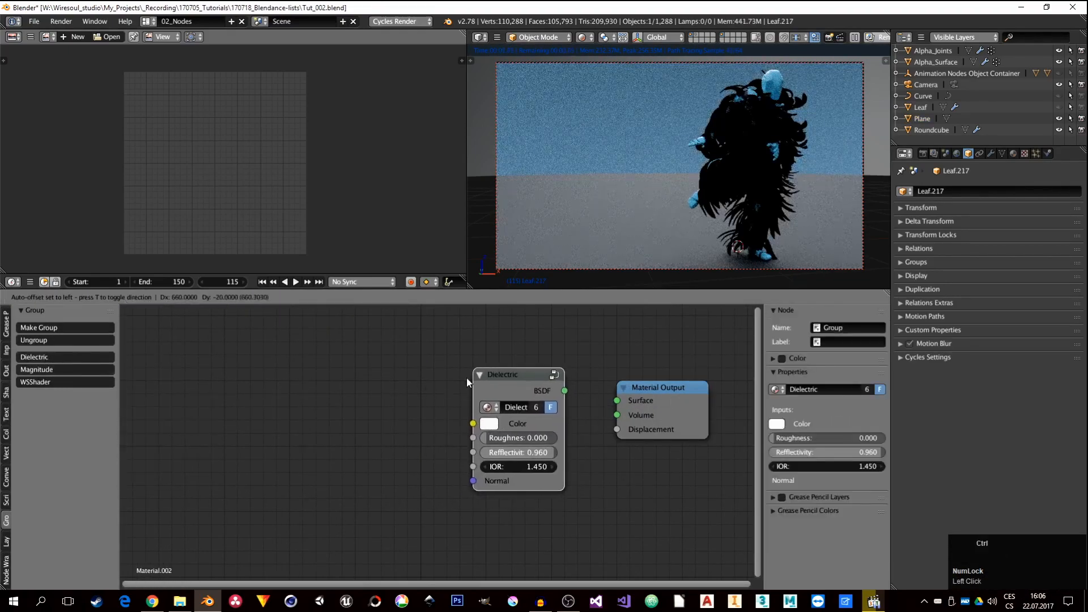
pyautogui.keyDown('ctrl'); pyautogui.click(533, 399); pyautogui.keyUp('ctrl')
pyautogui.keyDown('ctrl'); pyautogui.keyDown('shift'); pyautogui.click(532, 397); pyautogui.keyUp('shift'); pyautogui.keyUp('ctrl')
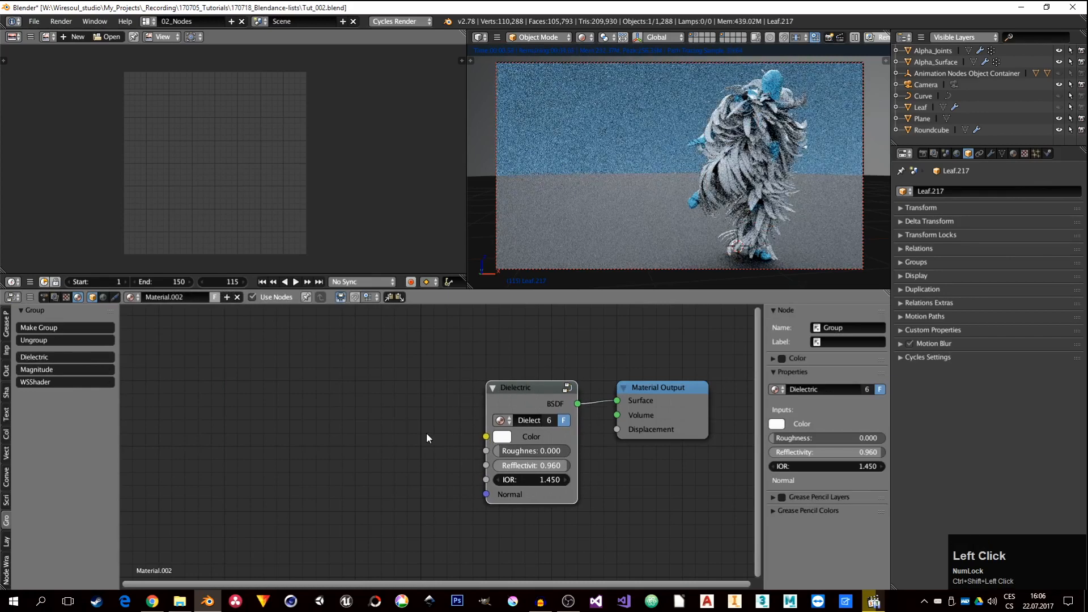
# Add an Image Texture node beside the Dielectric node in the leaf material.
pyautogui.moveTo(354, 441); pyautogui.dragTo(380, 447, button='middle')
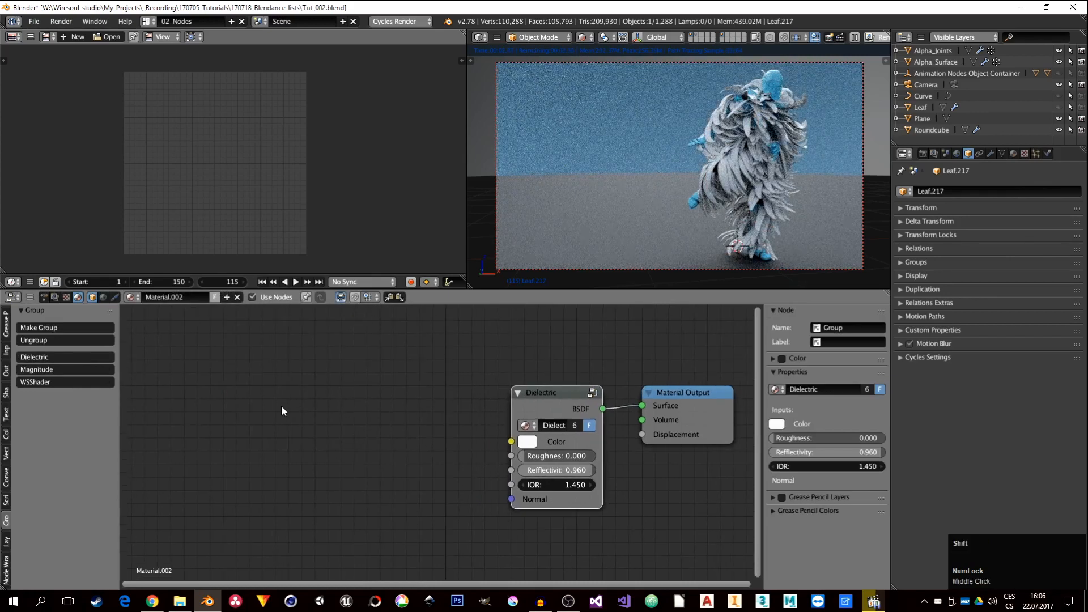
pyautogui.hotkey('shift', 'a')
pyautogui.moveTo(290, 372)
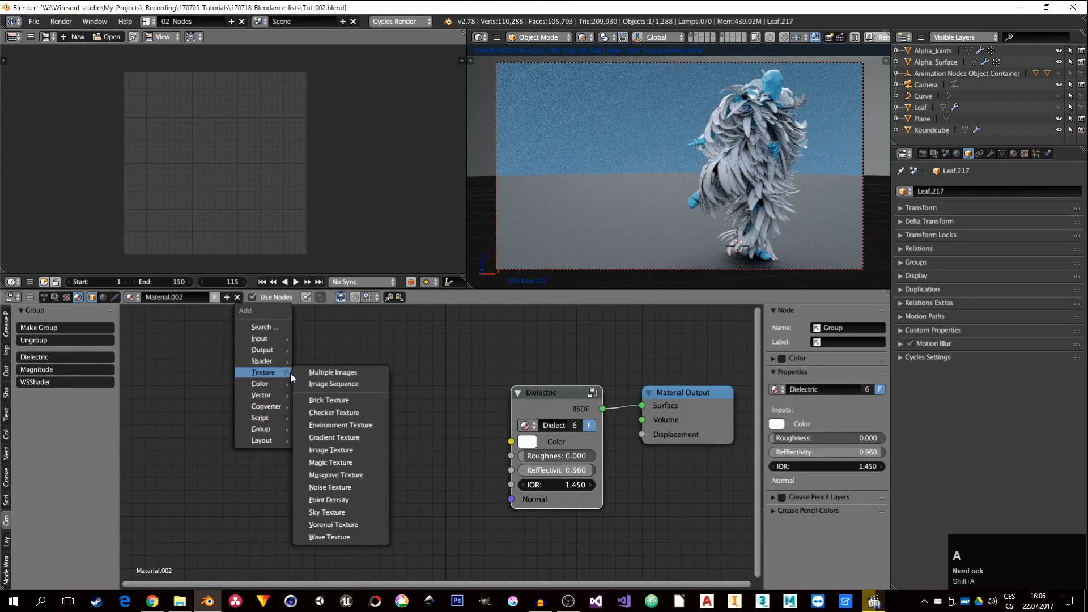
pyautogui.click(330, 450)
pyautogui.keyDown('ctrl'); pyautogui.click(332, 390); pyautogui.keyUp('ctrl')
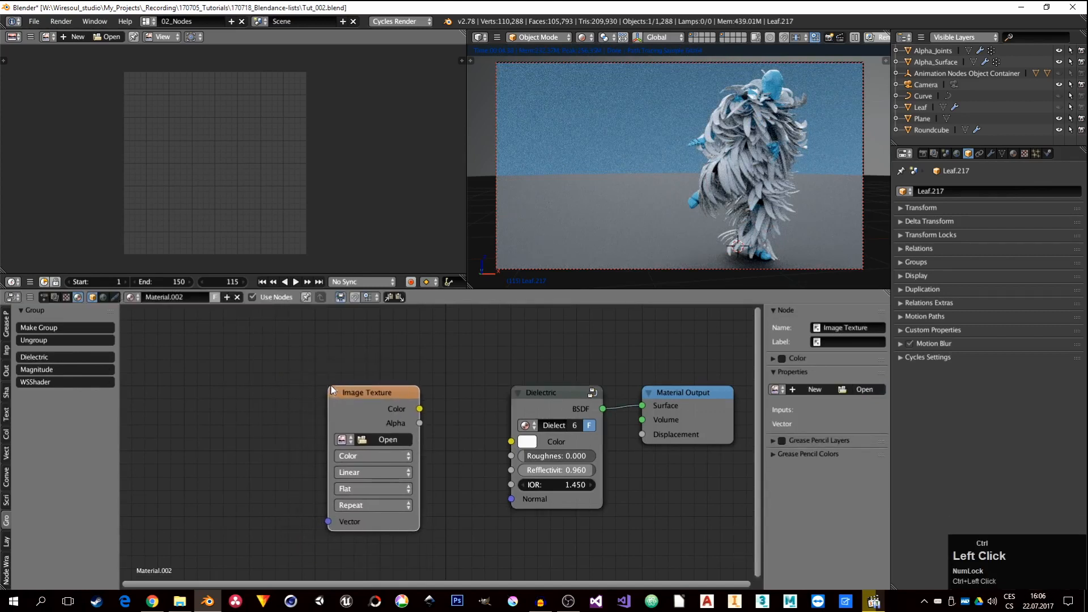
# Display the TexturesCom_LeavesTropical0265_M.jpg texture in the image editor with the whole leaf in view.
pyautogui.click(49, 37)
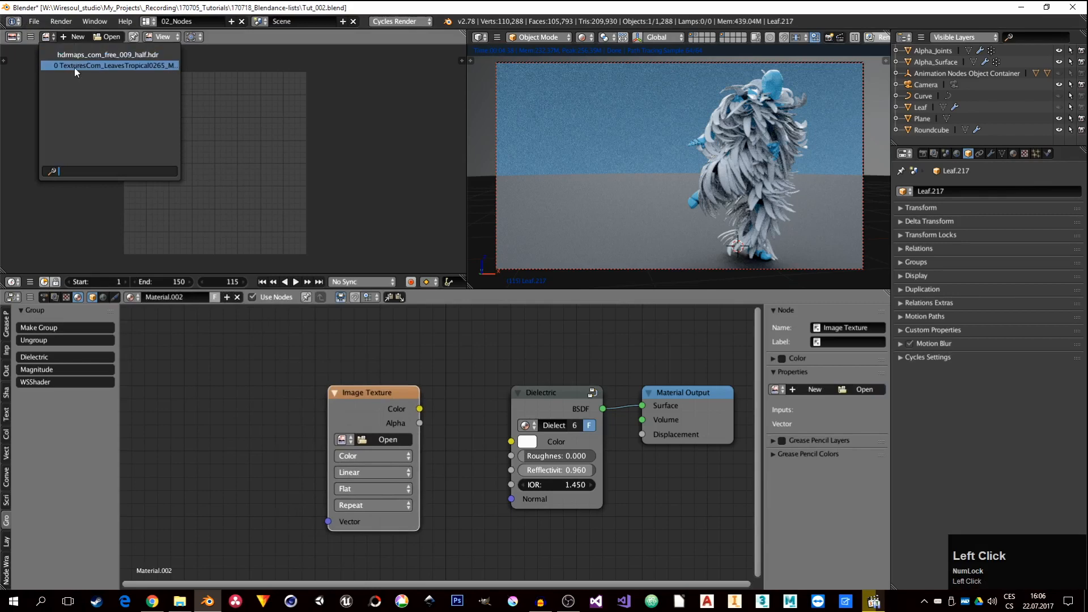
pyautogui.click(145, 66)
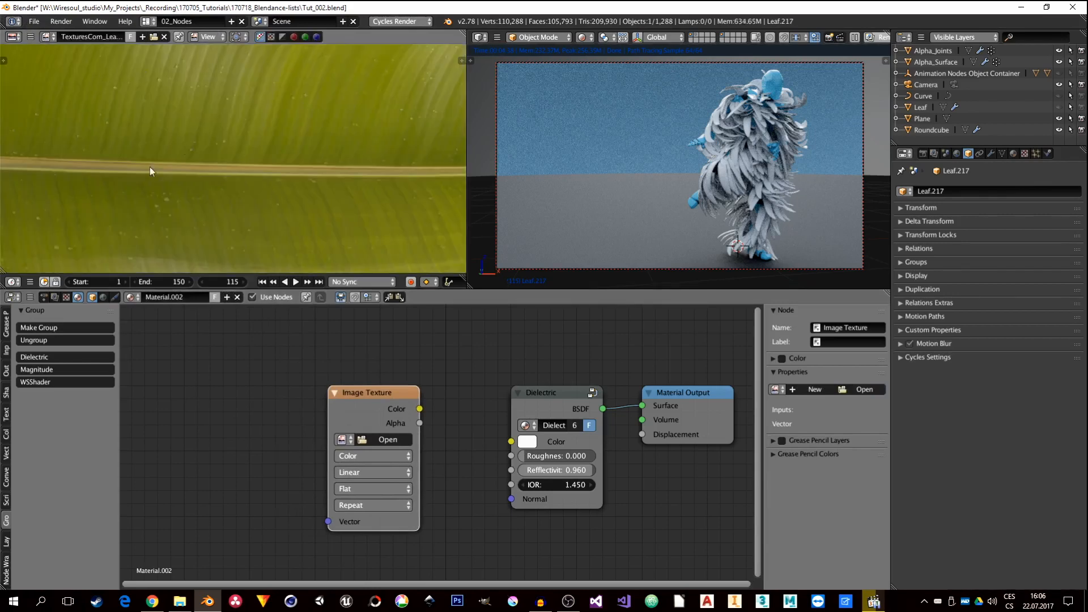
pyautogui.scroll(-2, 149, 167)
pyautogui.moveTo(150, 172); pyautogui.dragTo(201, 161, button='middle')
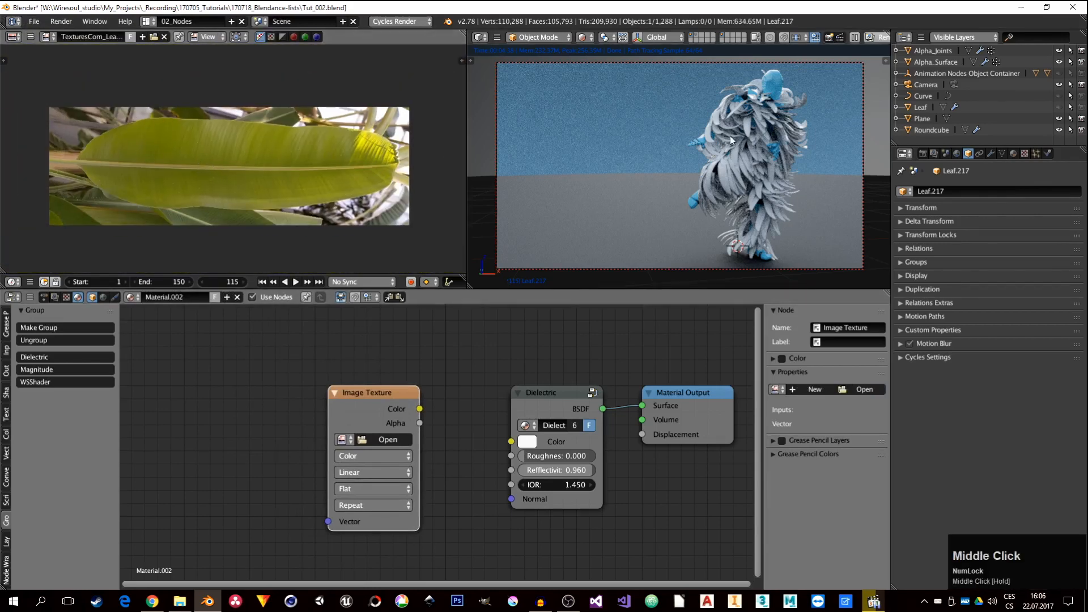
# Assign TexturesCom_LeavesTropical0265_M.jpg to the Image Texture node and feed its color into the Dielectric color, spacing the nodes apart.
pyautogui.scroll(2, 396, 430)
pyautogui.click(330, 442)
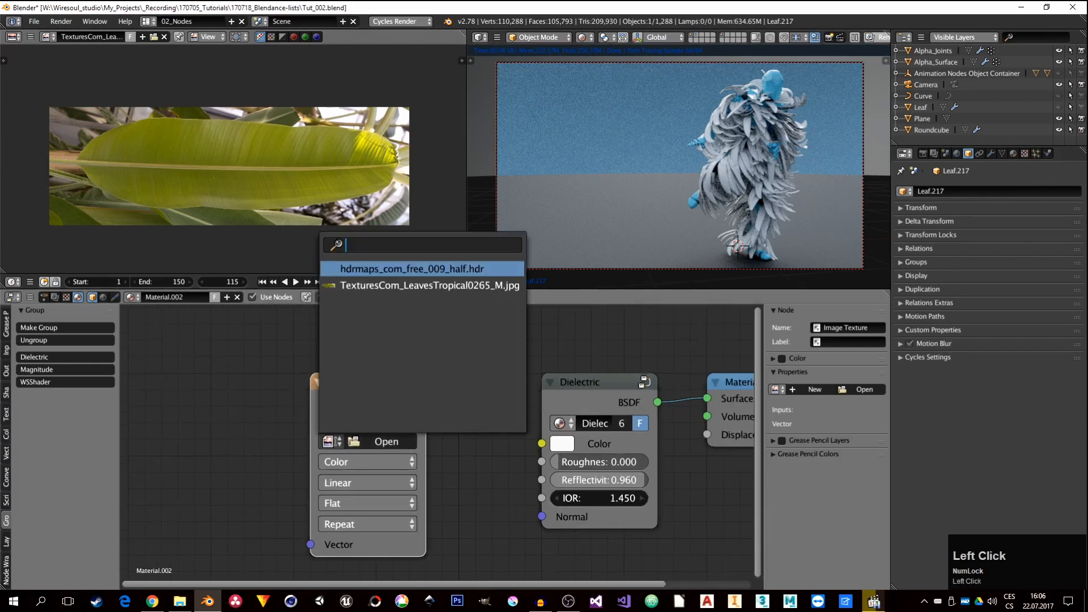
pyautogui.click(354, 284)
pyautogui.moveTo(426, 402); pyautogui.dragTo(542, 443)
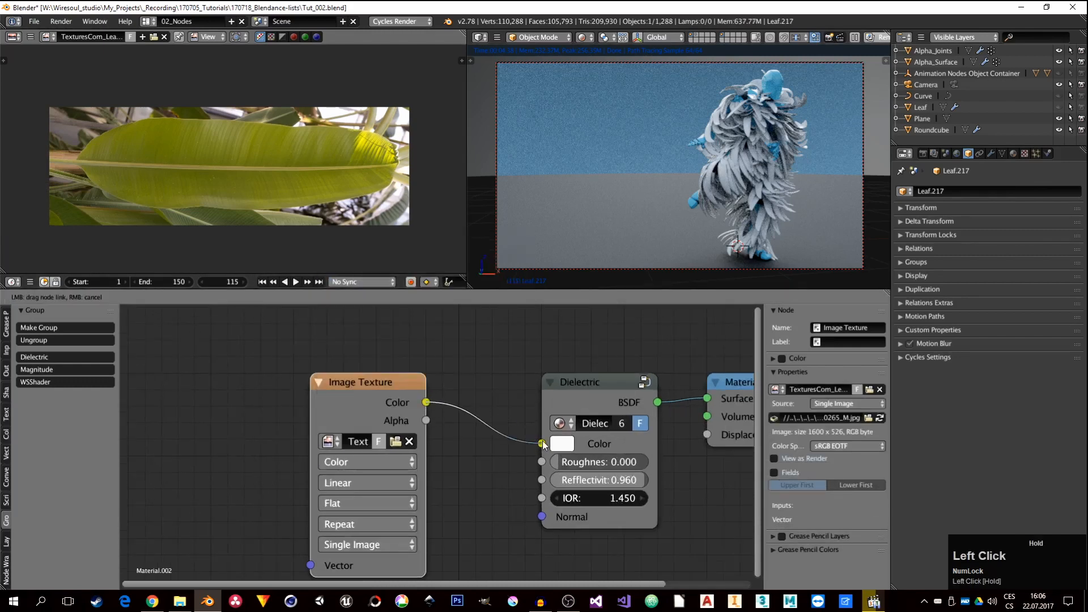
pyautogui.moveTo(339, 385); pyautogui.dragTo(280, 368)
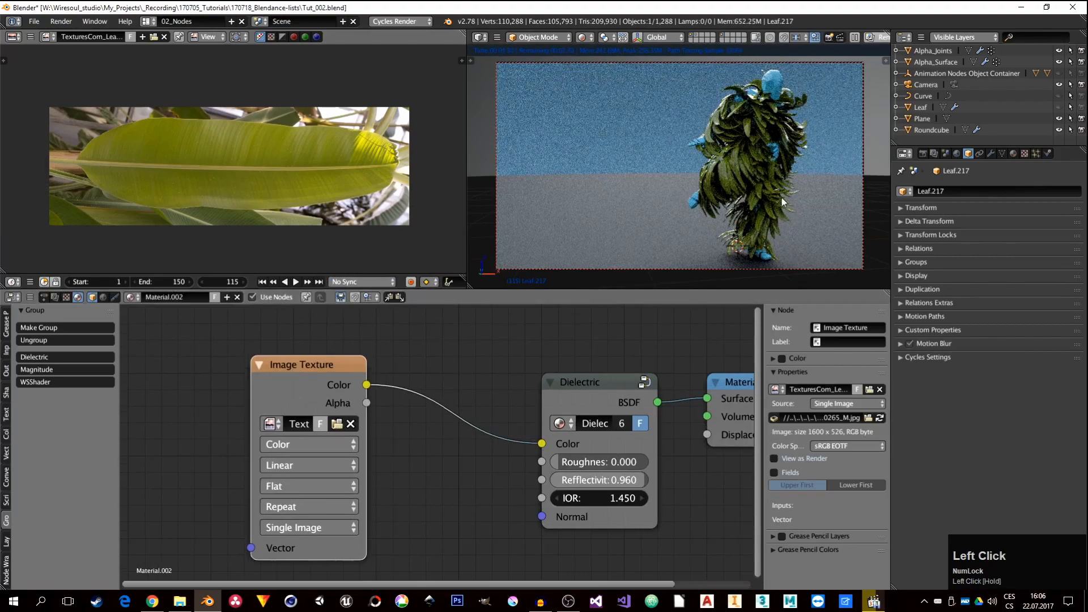
# Insert a Hue Saturation Value node with Value 2.000 between the Image Texture and Dielectric nodes, and move the Image Texture farther away.
pyautogui.scroll(4, 763, 165)
pyautogui.scroll(-2, 724, 178)
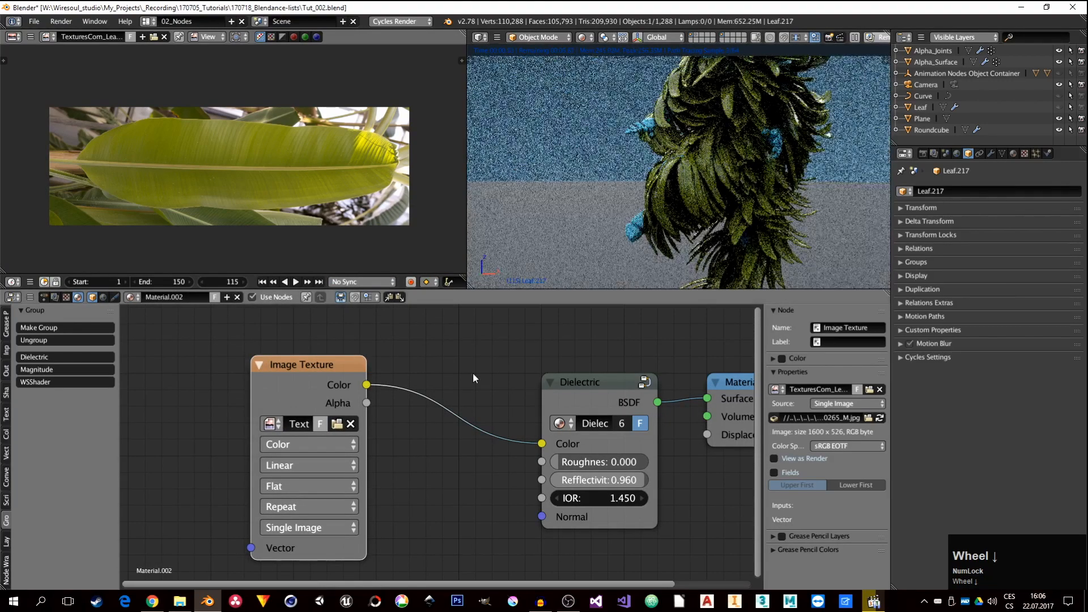
pyautogui.moveTo(306, 365); pyautogui.dragTo(214, 365)
pyautogui.hotkey('shift', 'a')
pyautogui.moveTo(441, 376)
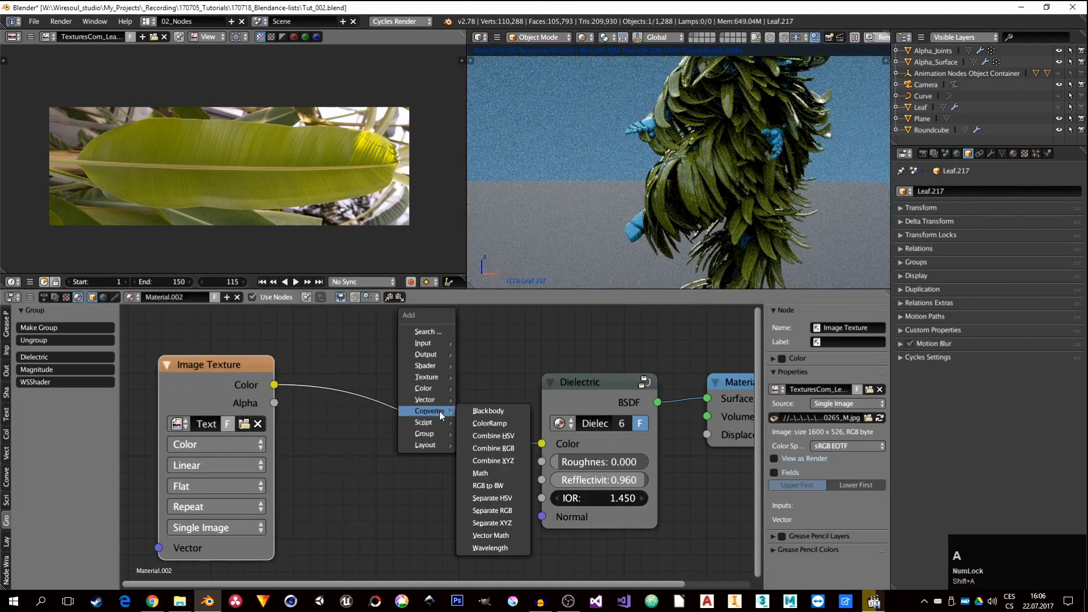
pyautogui.click(495, 413)
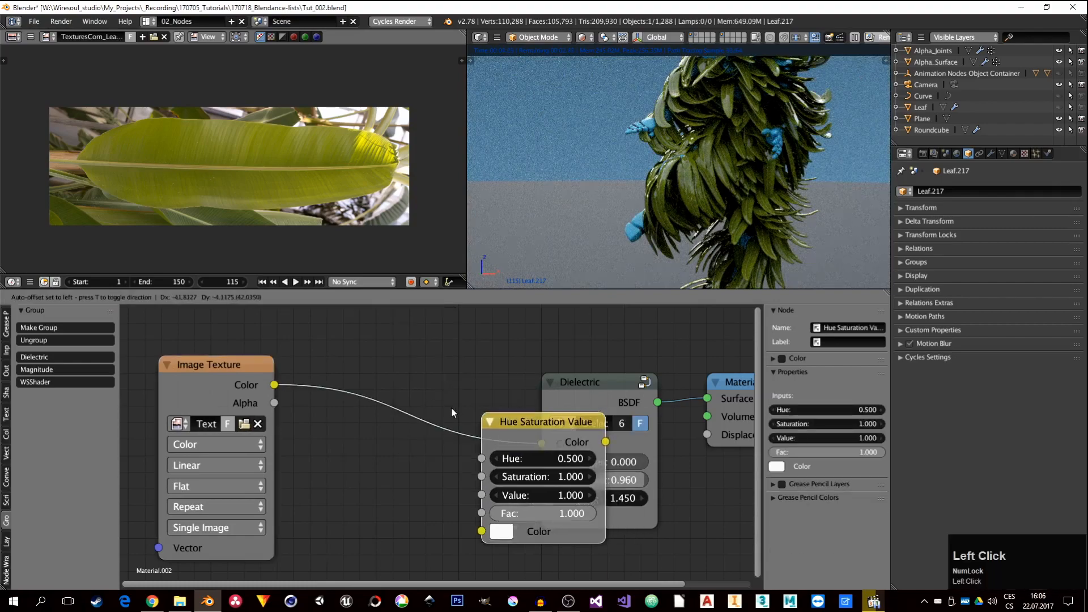
pyautogui.click(419, 390)
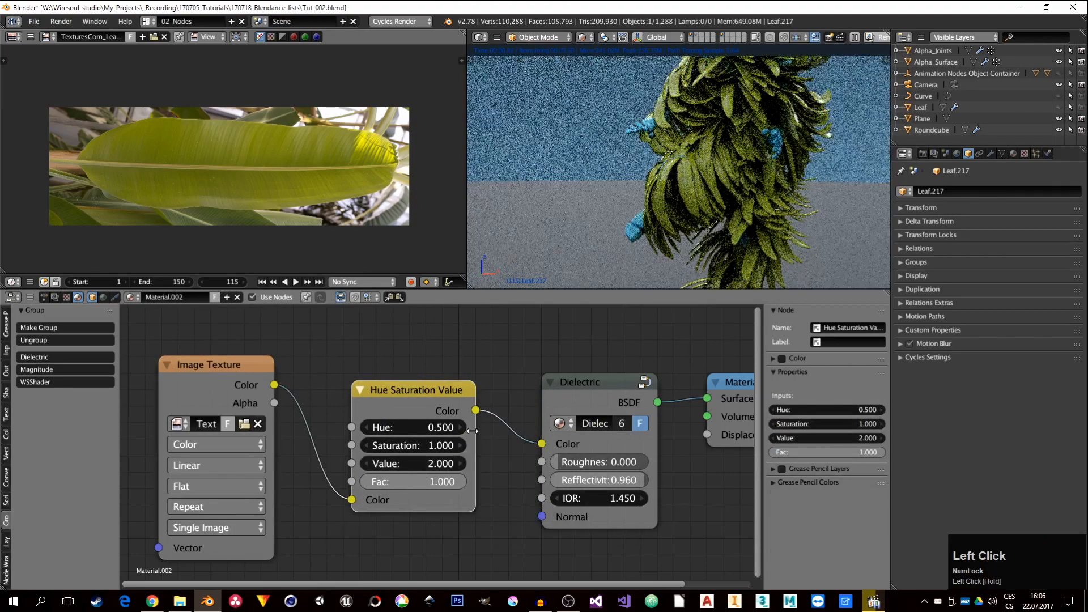
pyautogui.moveTo(340, 374); pyautogui.dragTo(526, 377, button='middle')
pyautogui.moveTo(402, 369); pyautogui.dragTo(210, 374)
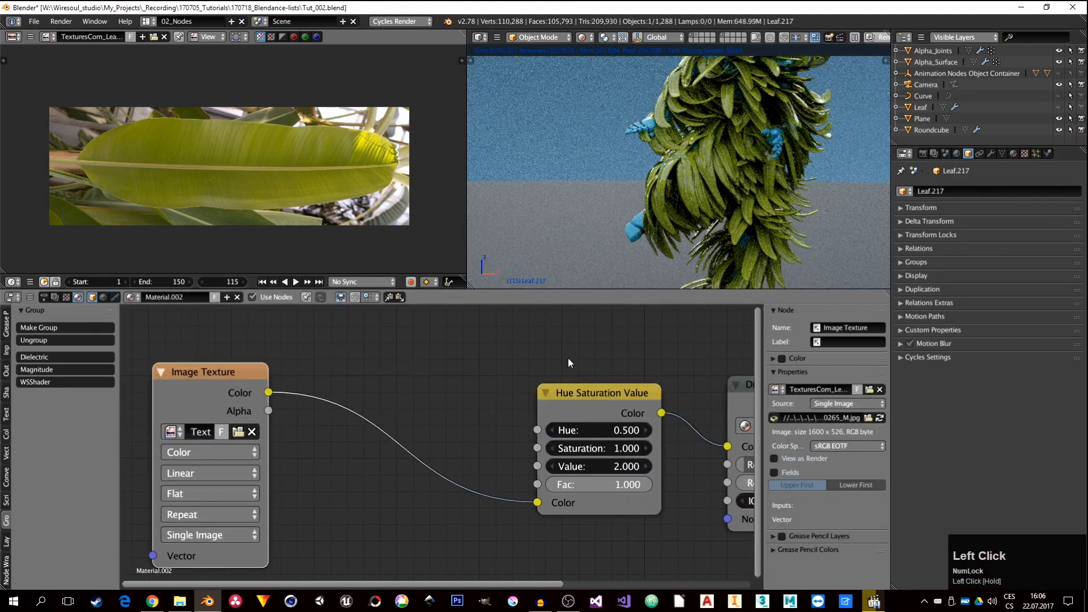
# Set the leaf material's Dielectric roughness to 0.191 and reflectivity to 1.000.
pyautogui.scroll(-2, 676, 183)
pyautogui.keyDown('shift'); pyautogui.moveTo(677, 183); pyautogui.dragTo(627, 172, button='middle'); pyautogui.keyUp('shift')
pyautogui.moveTo(660, 393); pyautogui.dragTo(511, 377, button='middle')
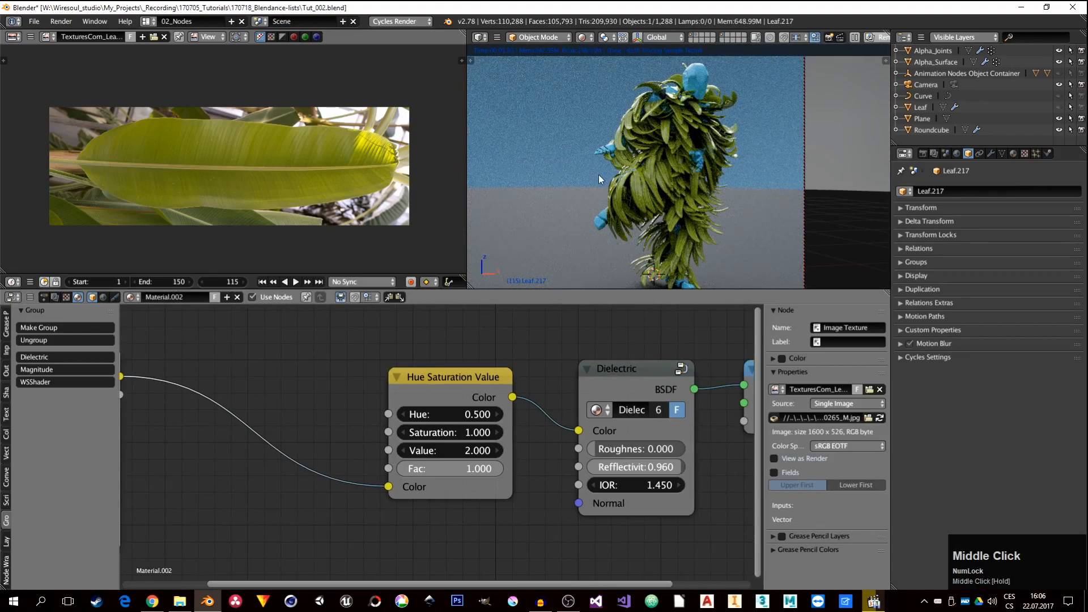
pyautogui.moveTo(617, 450); pyautogui.dragTo(686, 467)
# Move the Image Texture node down and add an Object Info node above it.
pyautogui.moveTo(311, 509); pyautogui.dragTo(499, 498, button='middle')
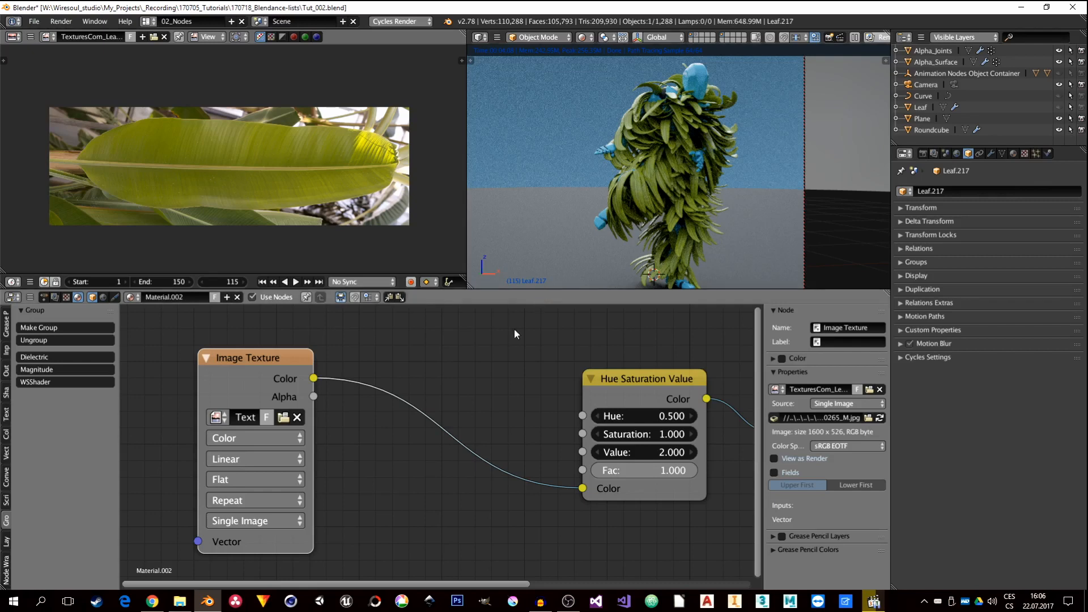
pyautogui.moveTo(240, 372); pyautogui.dragTo(213, 458)
pyautogui.hotkey('shift', 'a')
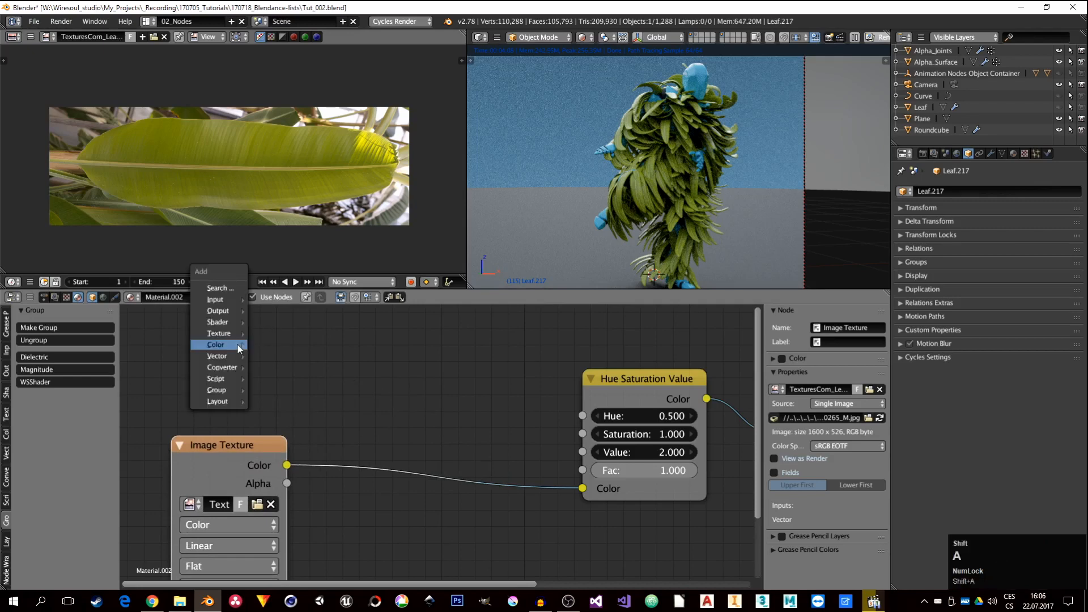
pyautogui.moveTo(229, 302)
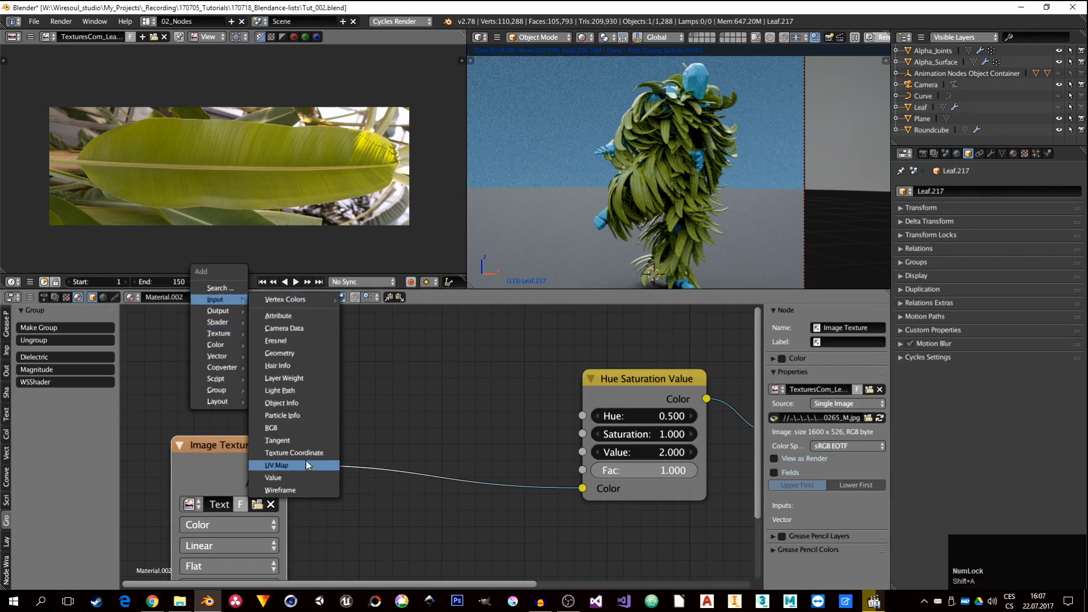
pyautogui.click(295, 403)
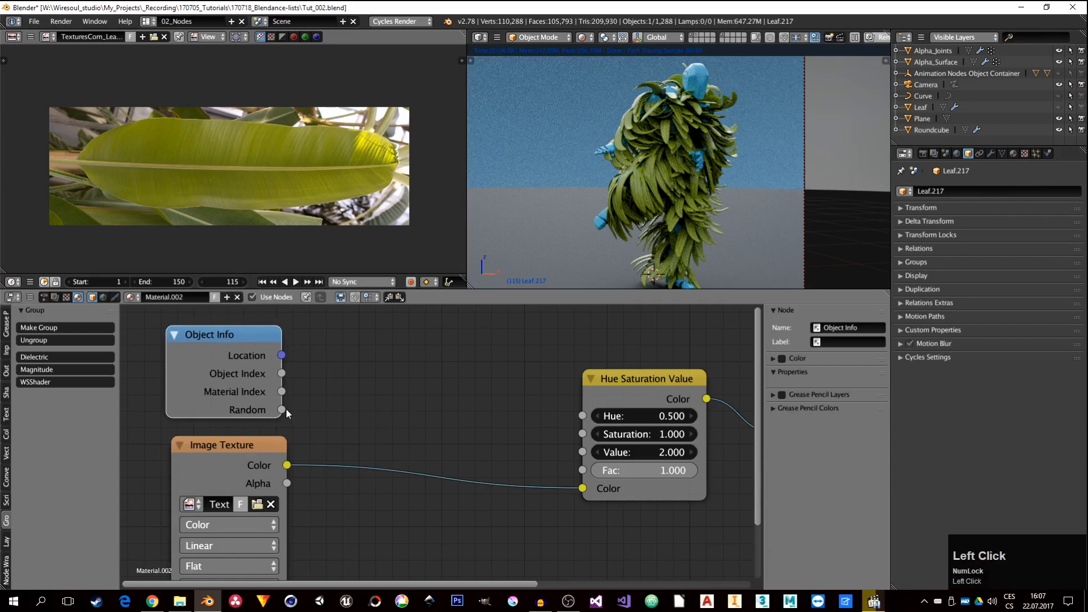
# Preview the Object Info node's Random output on the leaves.
pyautogui.hotkey('shift', 'a')
pyautogui.moveTo(455, 396)
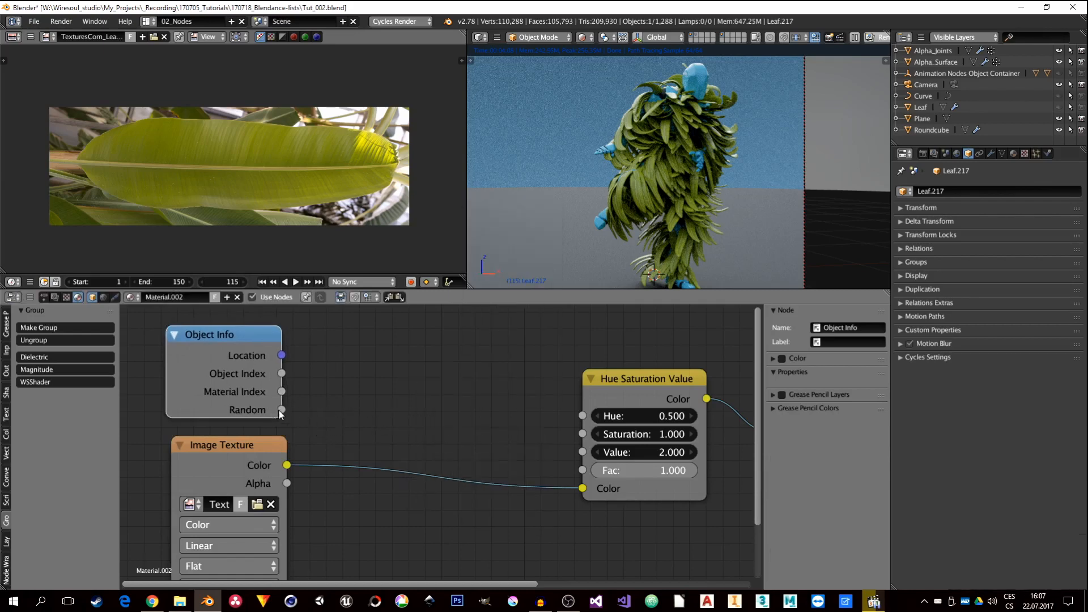
pyautogui.keyDown('ctrl'); pyautogui.keyDown('shift'); pyautogui.click(226, 352); pyautogui.keyUp('shift'); pyautogui.keyUp('ctrl')
pyautogui.keyDown('ctrl'); pyautogui.keyDown('shift'); pyautogui.click(226, 352); pyautogui.keyUp('shift'); pyautogui.keyUp('ctrl')
pyautogui.keyDown('ctrl'); pyautogui.keyDown('shift'); pyautogui.click(226, 352); pyautogui.keyUp('shift'); pyautogui.keyUp('ctrl')
pyautogui.keyDown('ctrl'); pyautogui.keyDown('shift'); pyautogui.click(227, 352); pyautogui.keyUp('shift'); pyautogui.keyUp('ctrl')
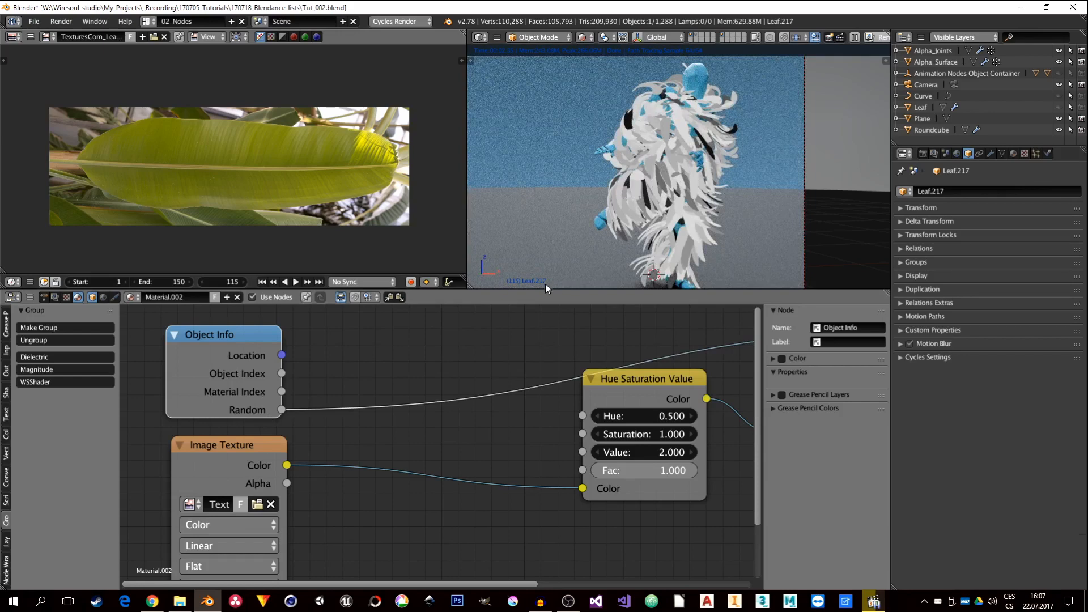
# Insert a MixRGB node set to Multiply between Image Texture and Hue Saturation Value, and connect Object Info's Random output to its Color2.
pyautogui.hotkey('shift', 'a')
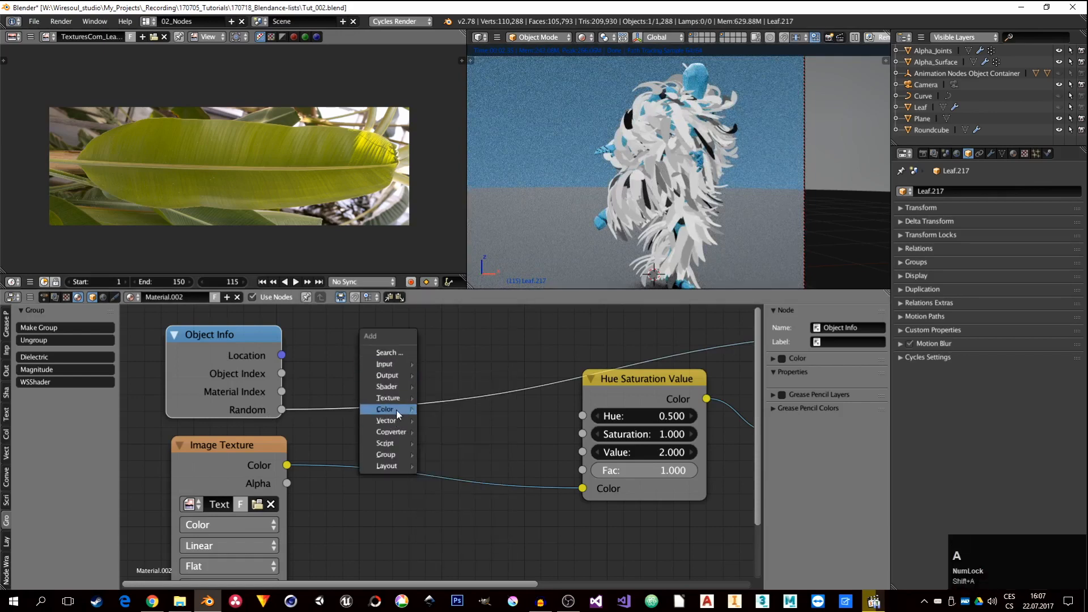
pyautogui.moveTo(386, 410)
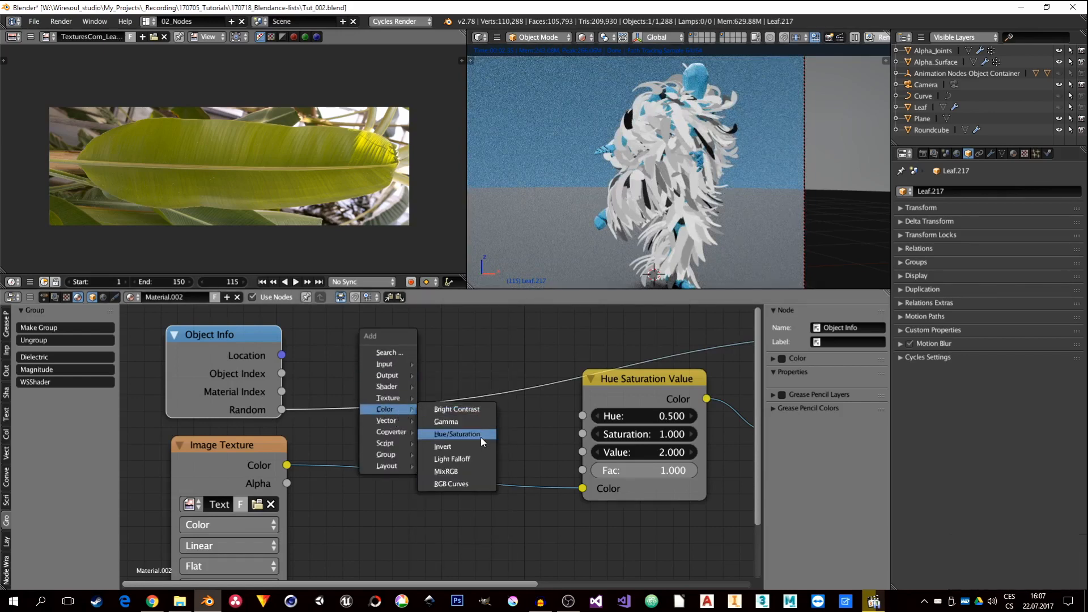
pyautogui.click(450, 470)
pyautogui.click(412, 425)
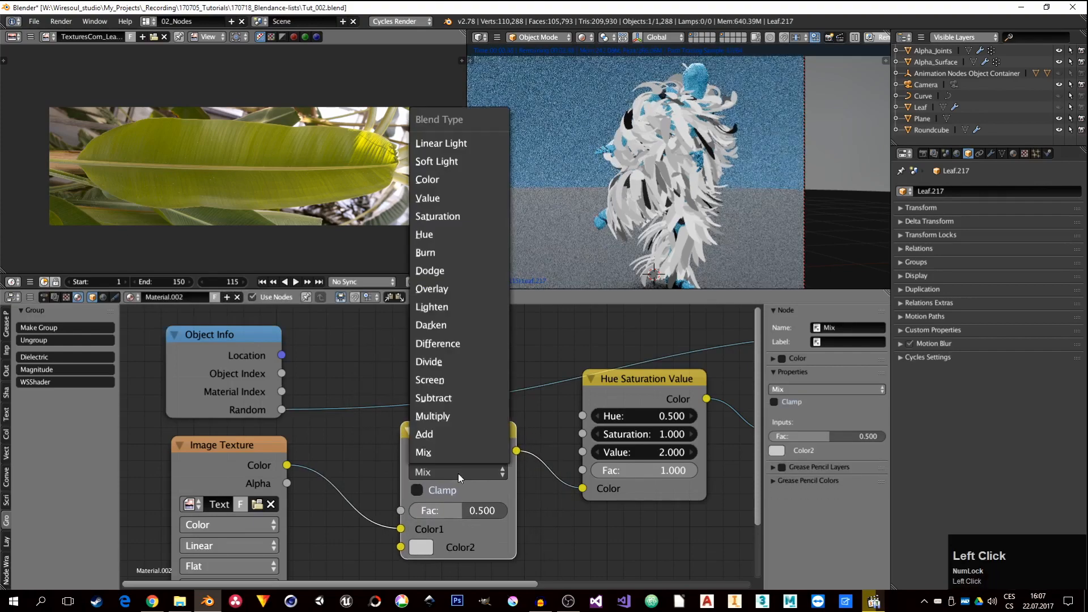
pyautogui.click(448, 416)
pyautogui.moveTo(290, 412); pyautogui.dragTo(401, 547)
# Route the Dielectric shader back into the Material Output and set the Multiply node's factor to 0.727.
pyautogui.moveTo(620, 496); pyautogui.dragTo(534, 408, button='middle')
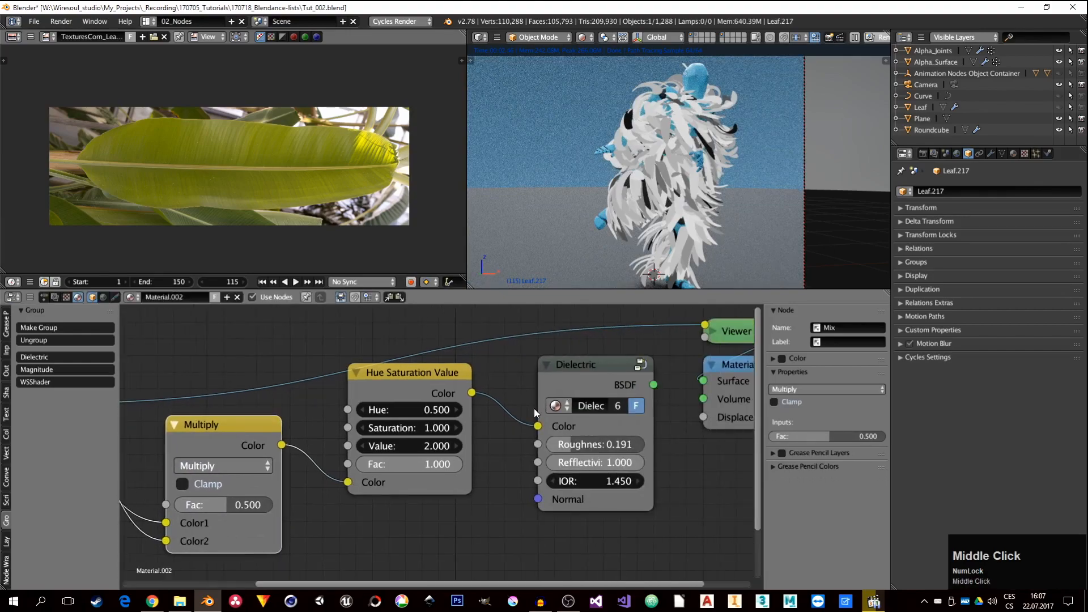
pyautogui.click(583, 365)
pyautogui.moveTo(317, 465); pyautogui.dragTo(531, 441, button='middle')
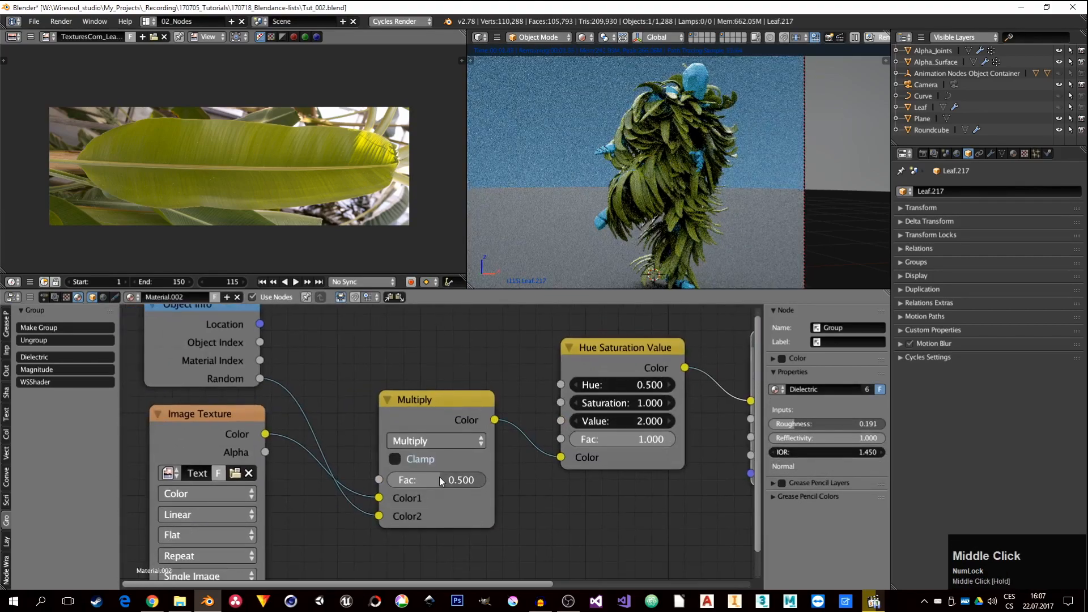
pyautogui.moveTo(462, 480); pyautogui.dragTo(496, 480)
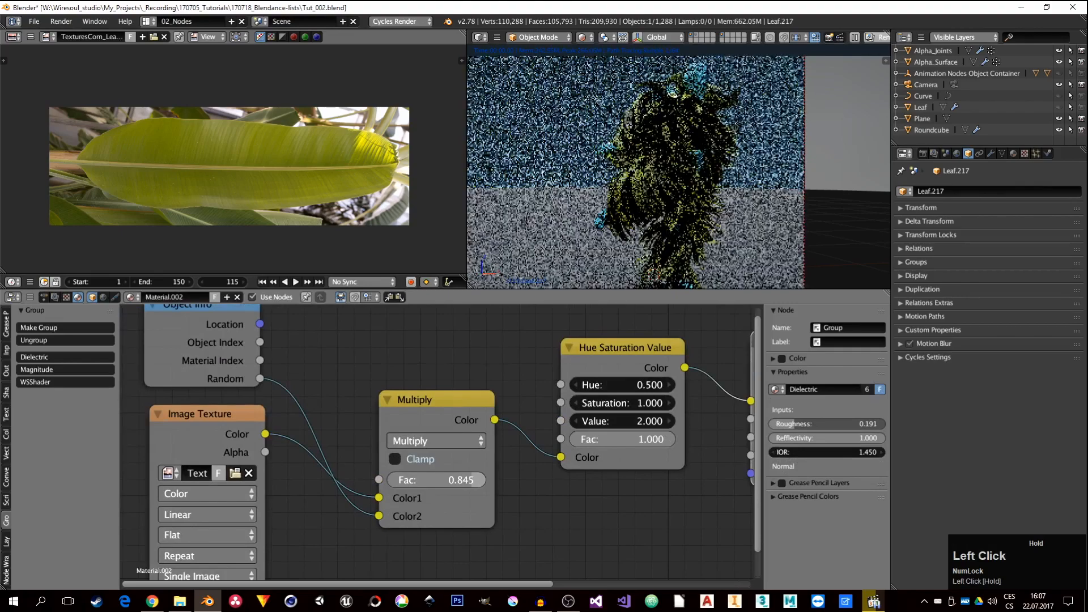
pyautogui.scroll(2, 697, 170)
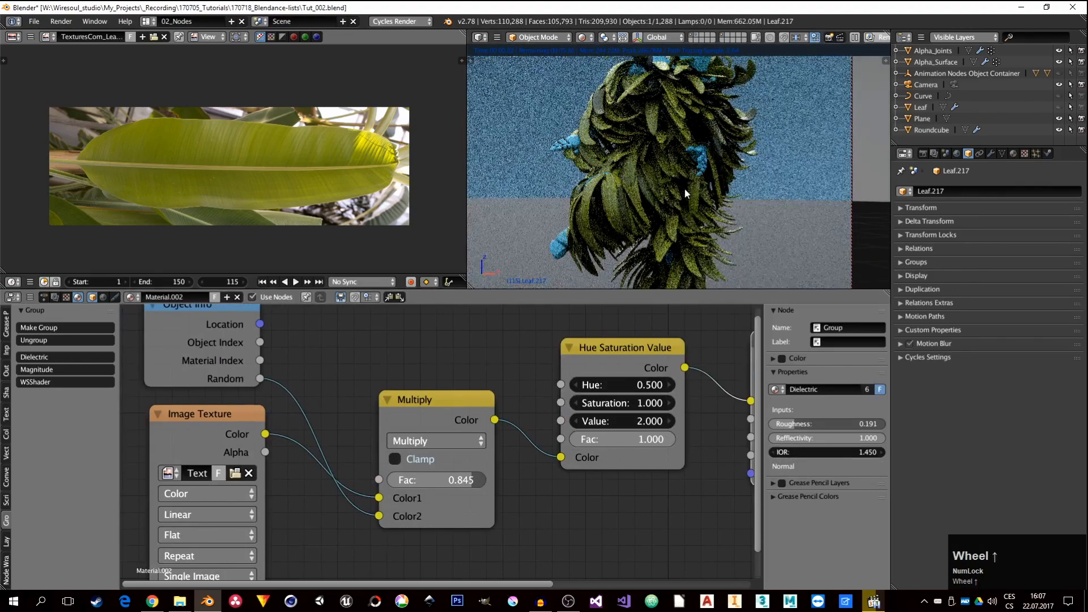
pyautogui.moveTo(459, 481); pyautogui.dragTo(448, 481)
pyautogui.scroll(-2, 631, 212)
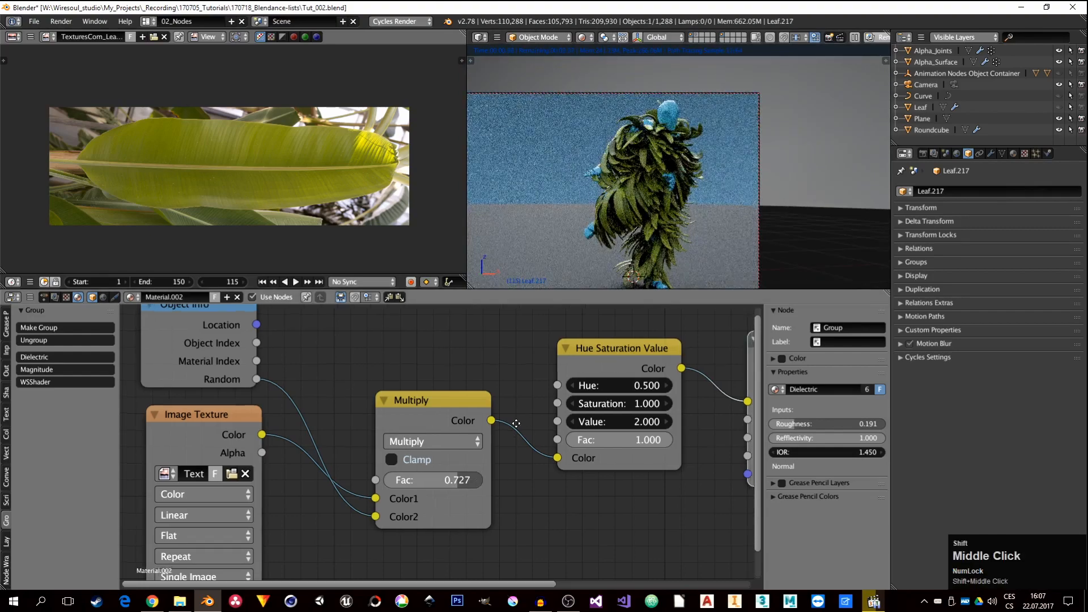
# Connect the Object Info node's Random output to the Hue input of the Hue Saturation Value node.
pyautogui.keyDown('shift'); pyautogui.moveTo(523, 418); pyautogui.dragTo(430, 431, button='middle'); pyautogui.keyUp('shift')
pyautogui.moveTo(168, 393); pyautogui.dragTo(473, 398)
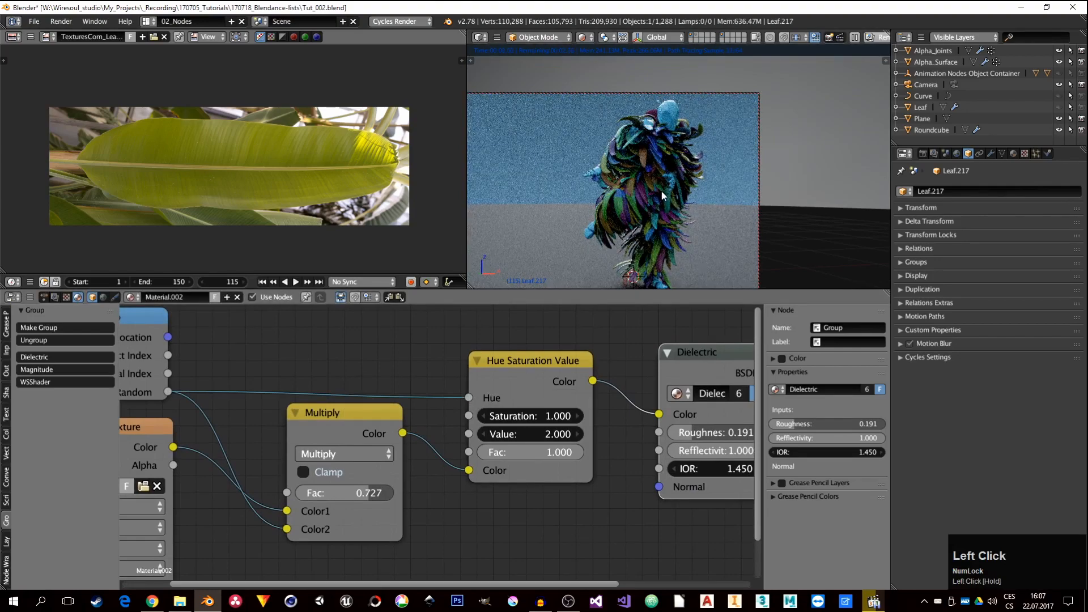
pyautogui.scroll(2, 647, 176)
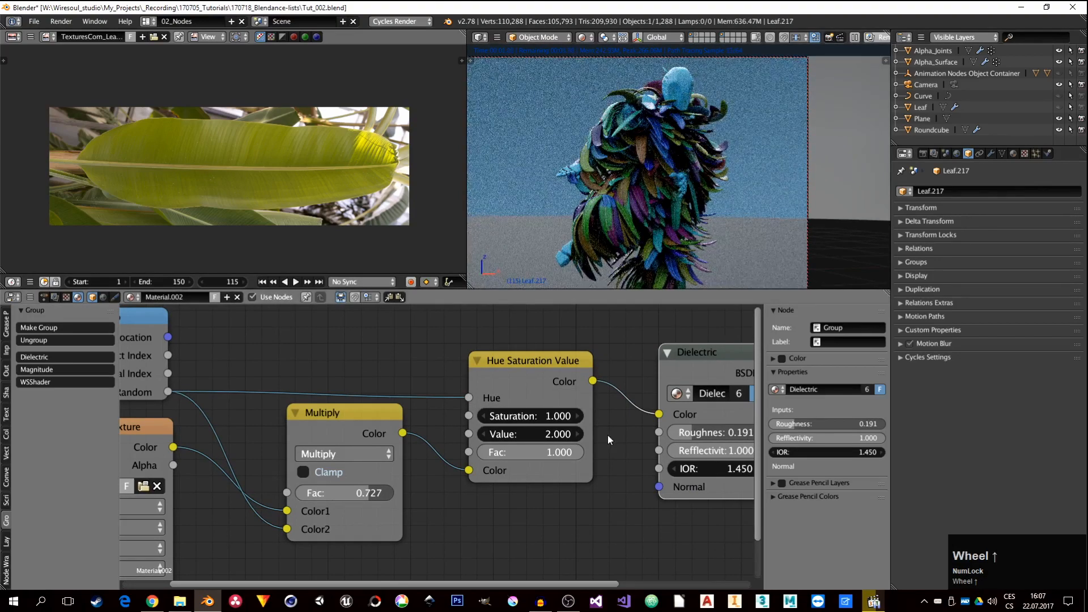
# Insert an RGB Curves node between Hue Saturation Value and Dielectric, raising its curve with a point at X 0.31818, Y 0.68750.
pyautogui.moveTo(607, 440); pyautogui.dragTo(508, 460, button='middle')
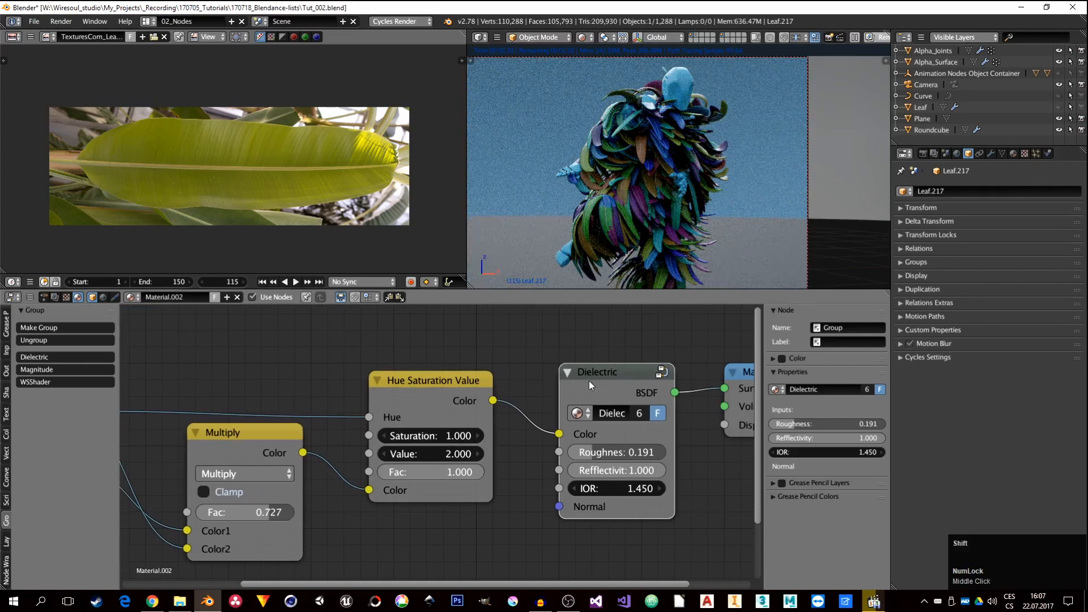
pyautogui.moveTo(449, 390); pyautogui.dragTo(410, 386)
pyautogui.hotkey('shift', 'a')
pyautogui.moveTo(499, 385)
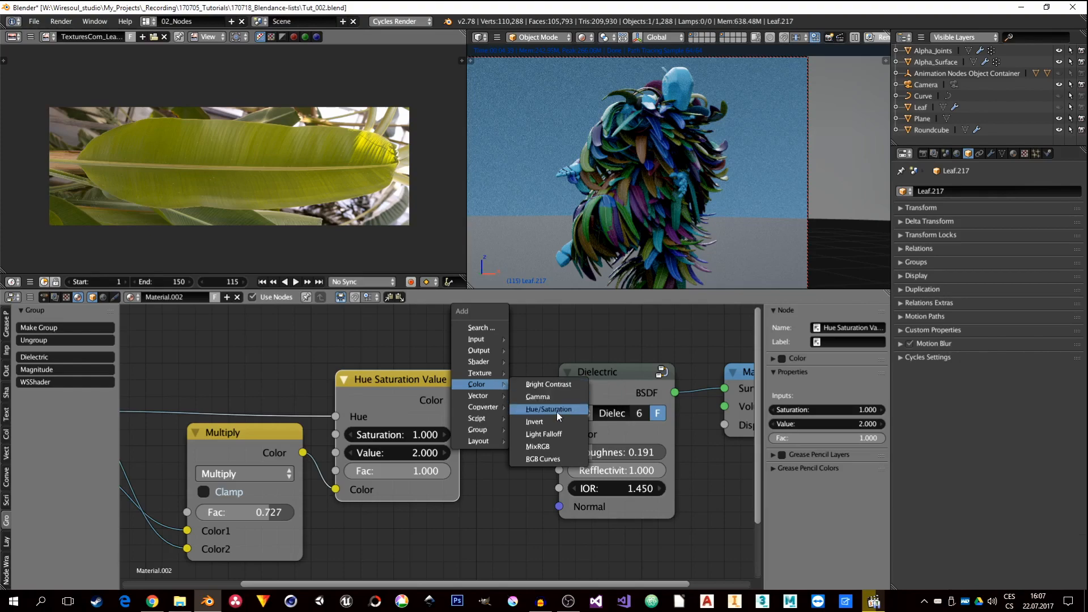
pyautogui.click(554, 458)
pyautogui.click(354, 408)
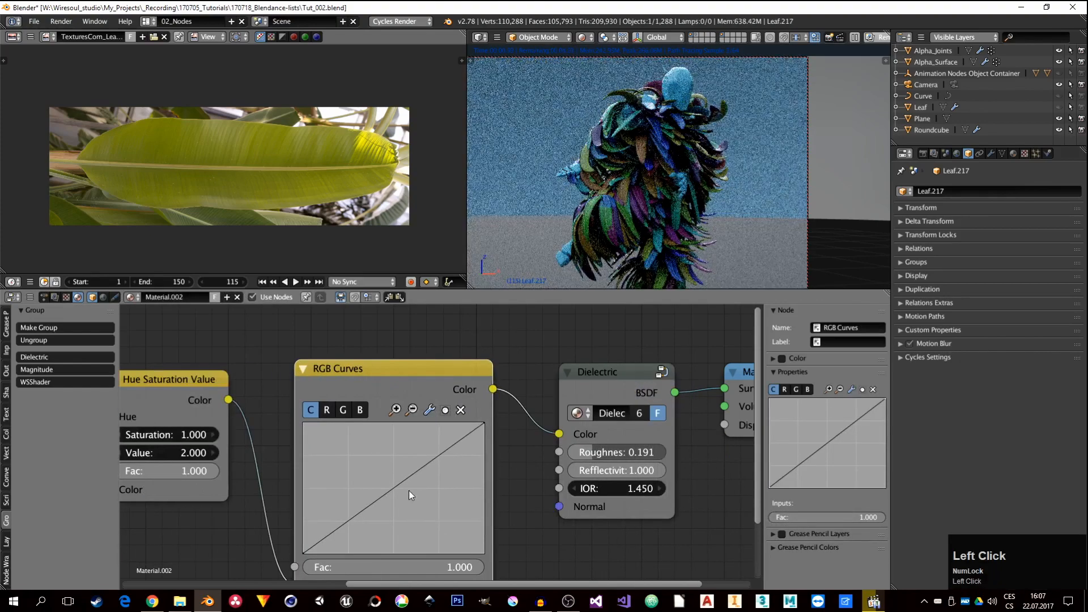
pyautogui.click(390, 487)
pyautogui.moveTo(390, 488); pyautogui.dragTo(360, 463)
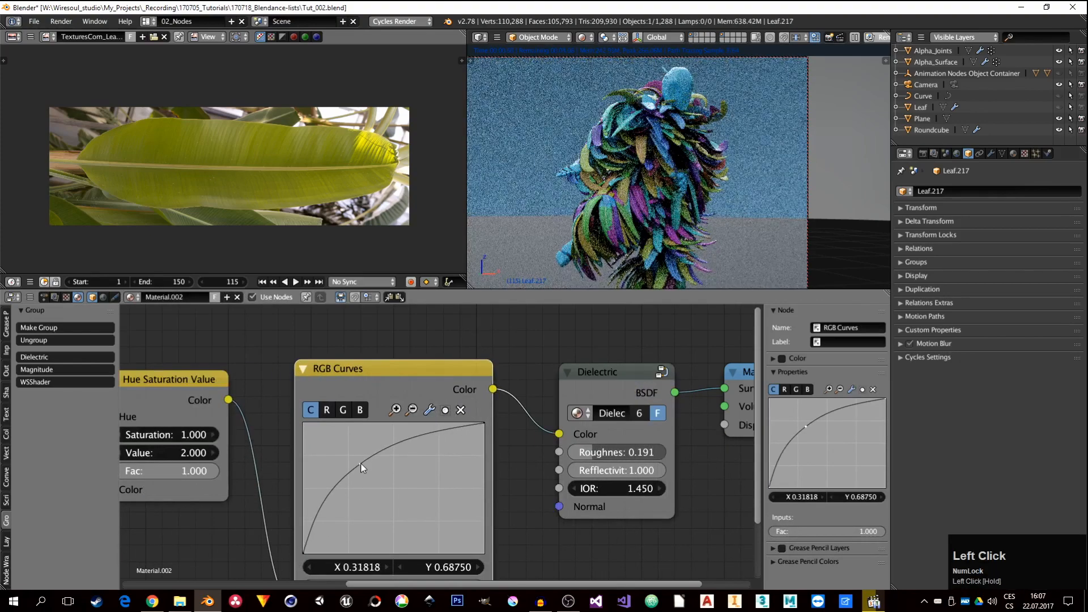
# Save the scene over the existing Tut_002.blend file.
pyautogui.scroll(-2, 651, 195)
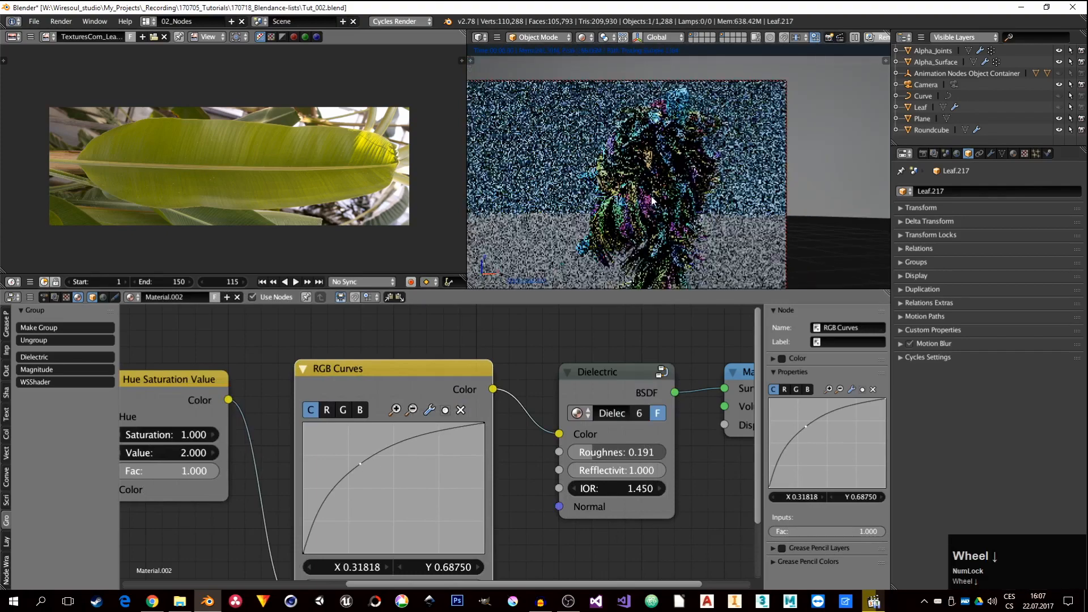
pyautogui.scroll(-2, 766, 189)
pyautogui.scroll(2, 665, 209)
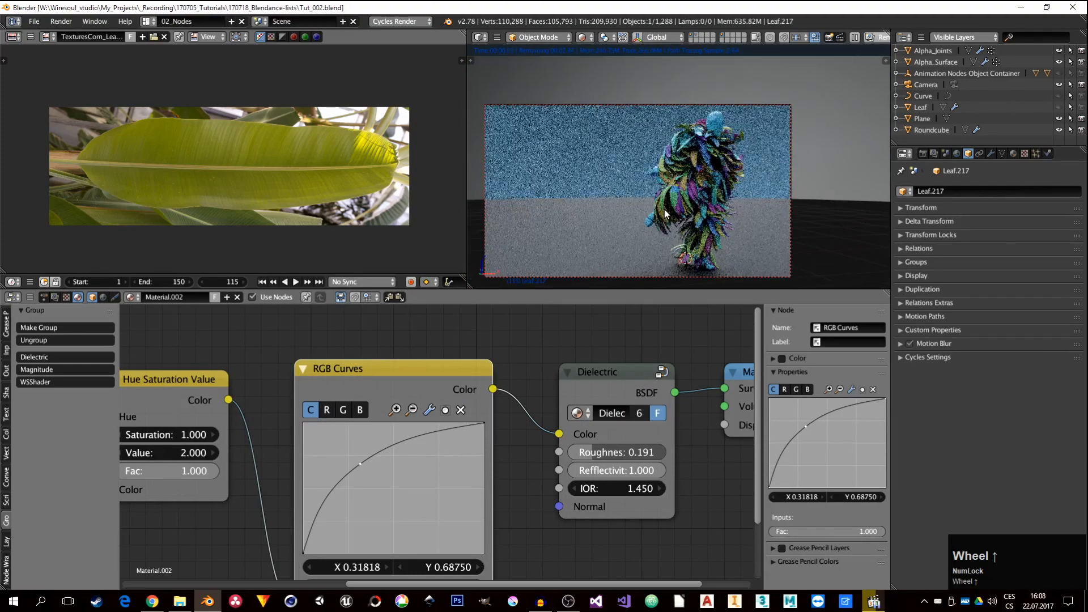
pyautogui.click(818, 252)
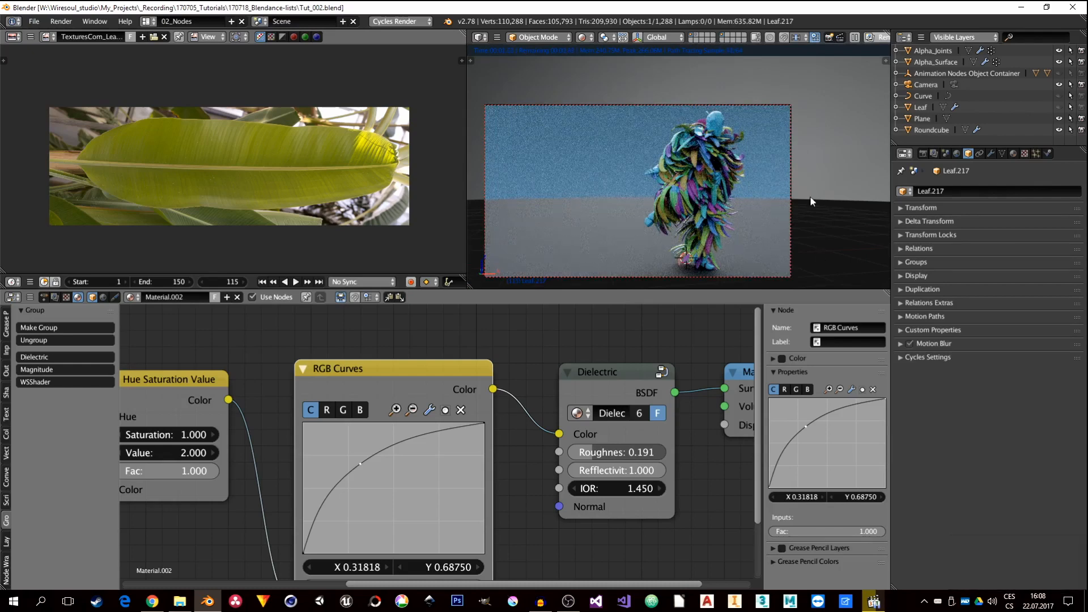
# Select the scene camera and set its depth of field focus object to Alpha_Surface.
pyautogui.click(792, 126)
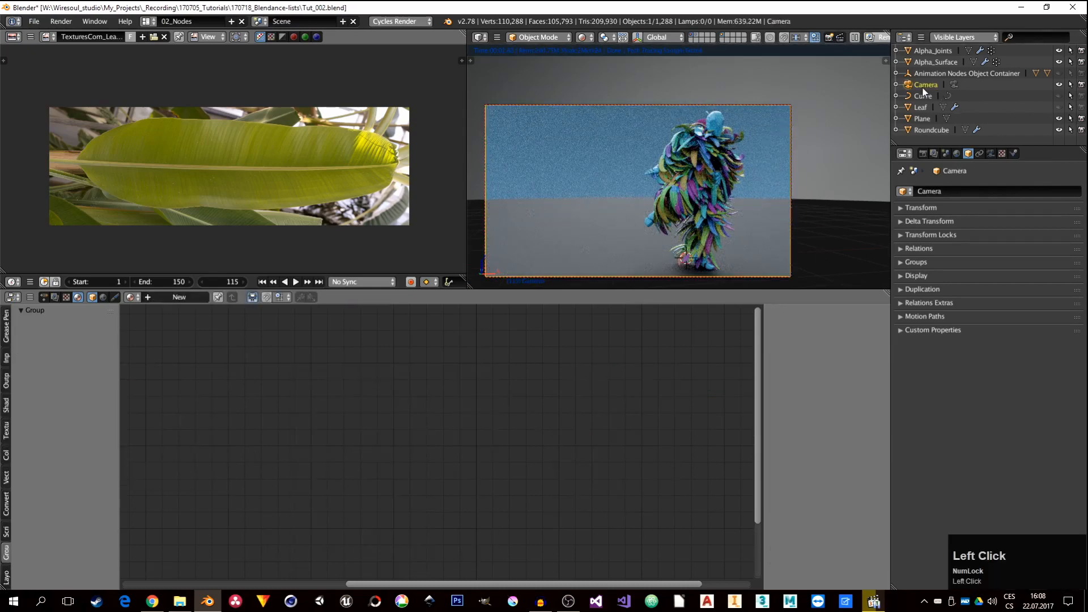
pyautogui.click(993, 153)
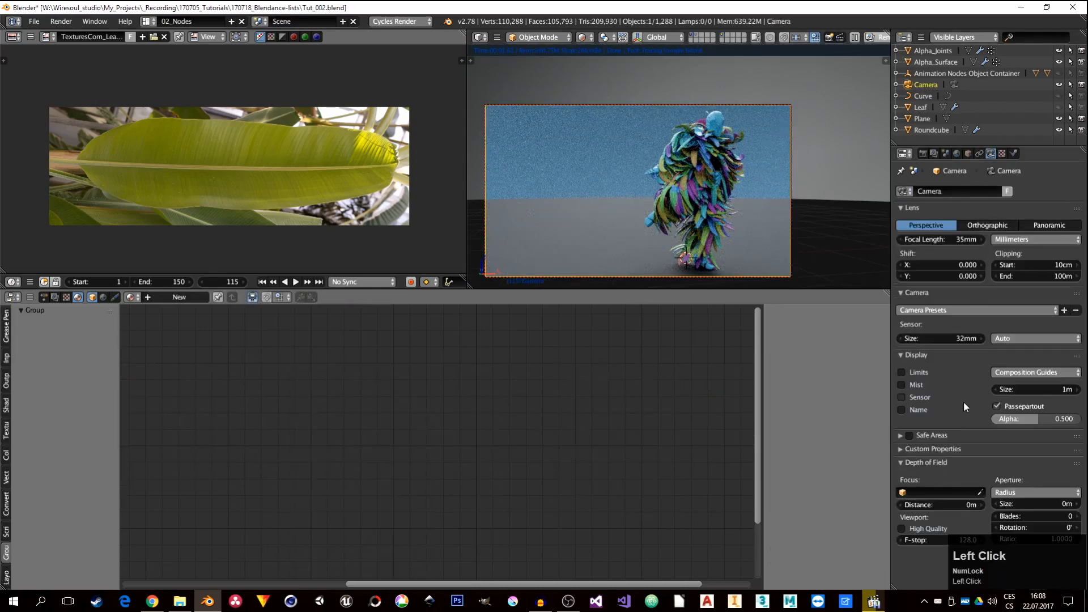
pyautogui.click(924, 491)
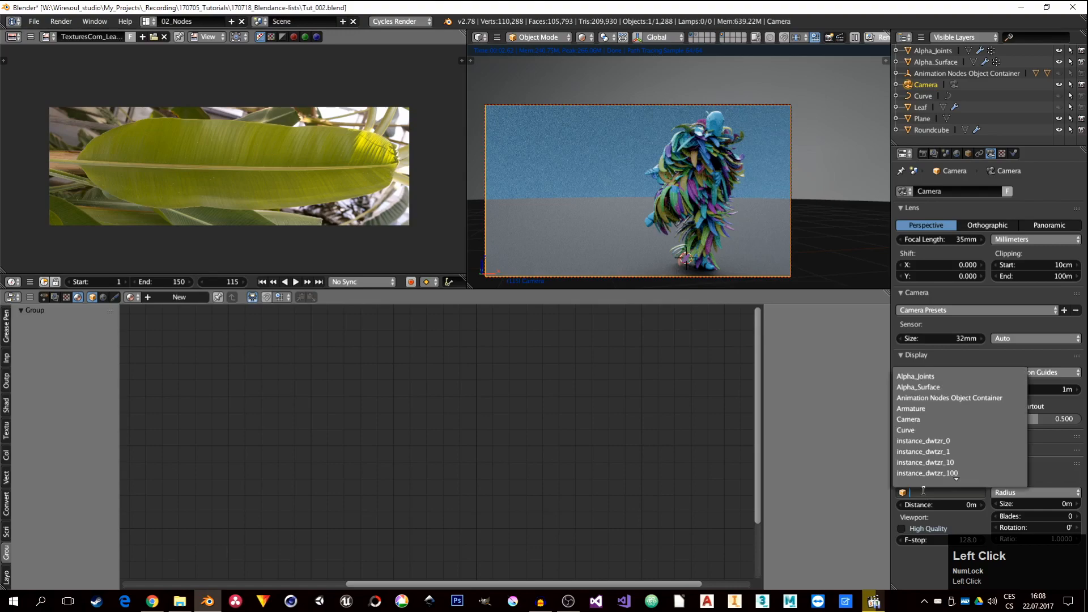
pyautogui.click(935, 388)
# Switch the camera's aperture type to F-stop and set its number to 1.0.
pyautogui.click(1007, 492)
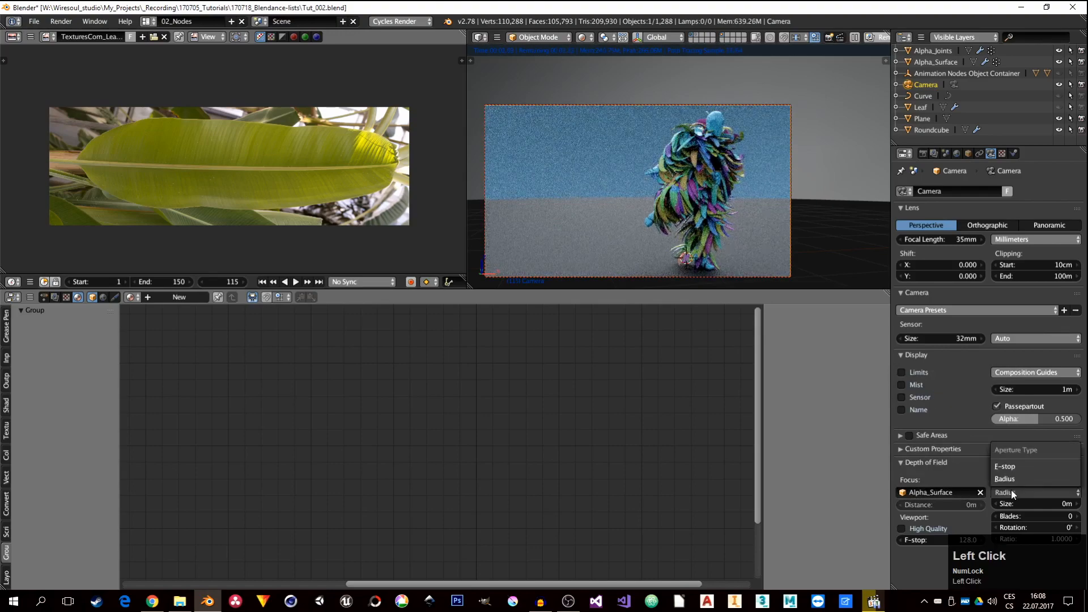
pyautogui.click(1029, 495)
pyautogui.moveTo(1045, 504); pyautogui.dragTo(994, 505)
pyautogui.scroll(4, 555, 202)
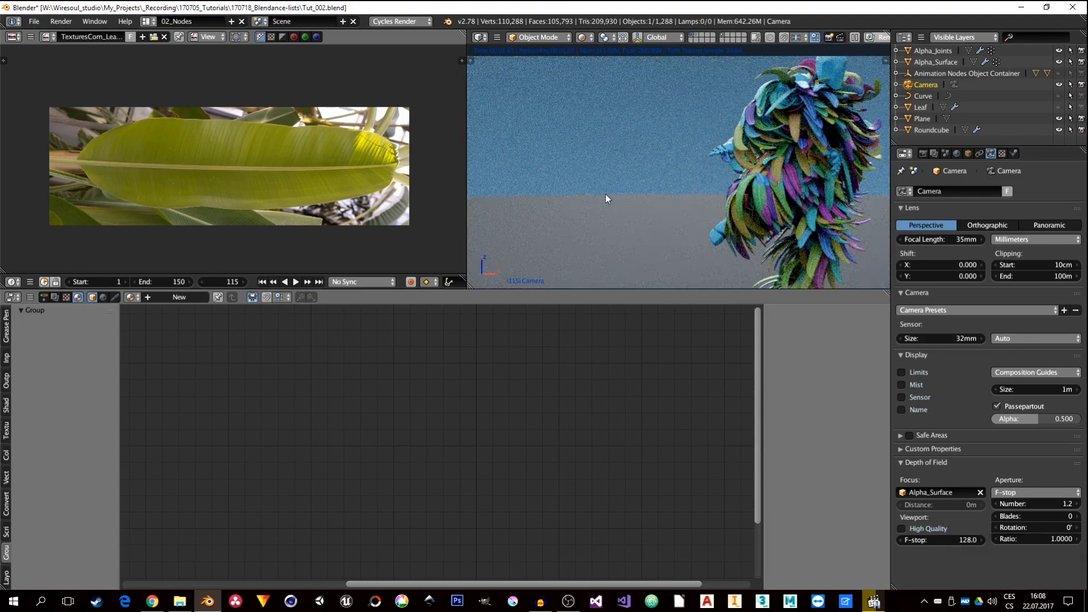
pyautogui.scroll(-4, 605, 194)
pyautogui.click(996, 504)
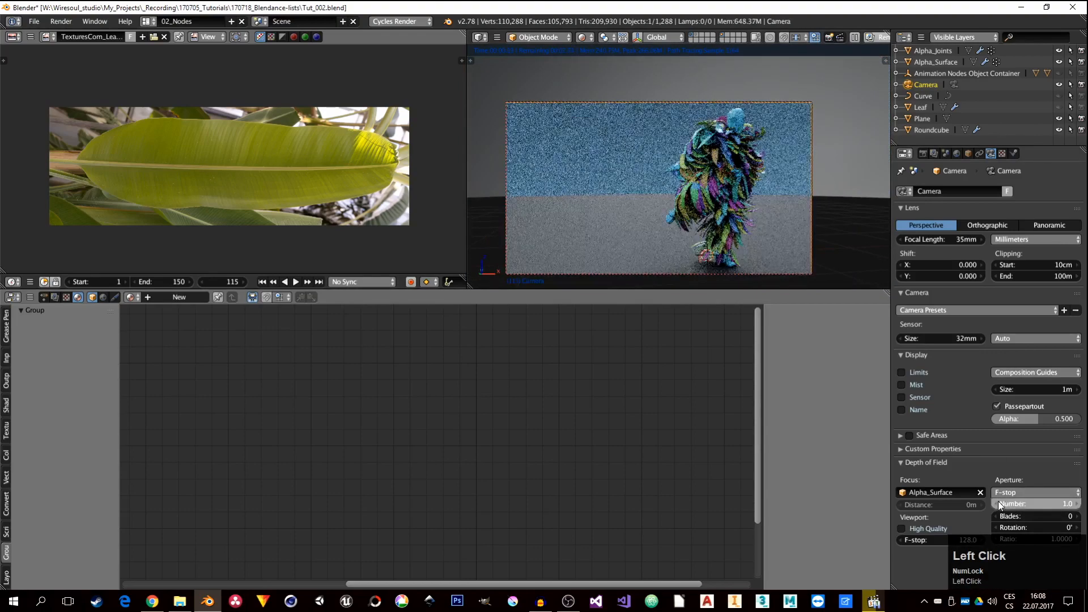
# Lower the camera's depth of field aperture F-stop number to 0.9.
pyautogui.click(998, 501)
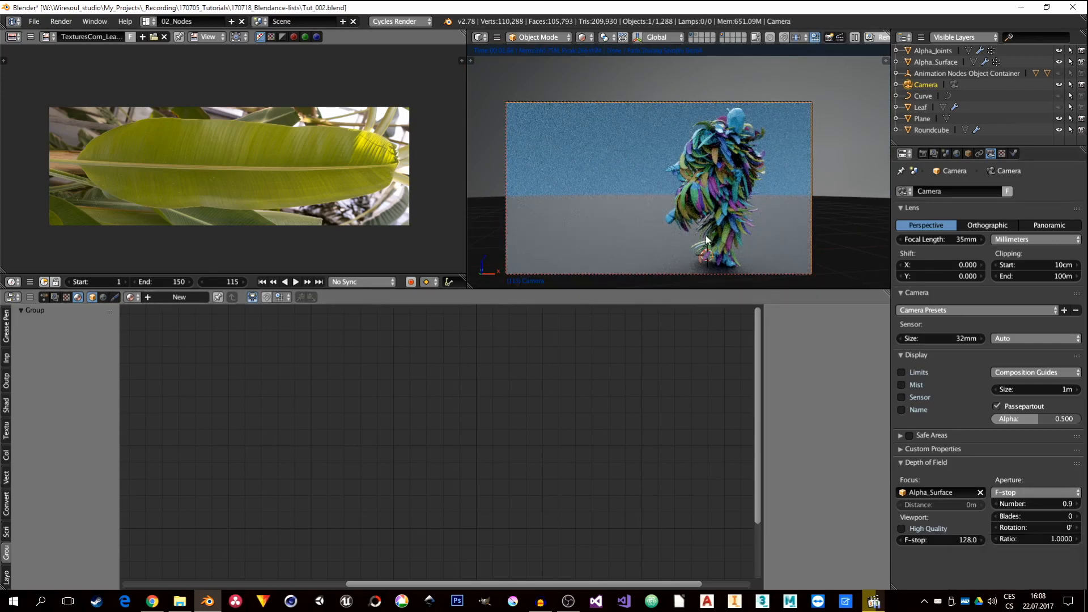
# Enable motion blur in the scene's render settings and set its shutter to 0.32.
pyautogui.click(923, 153)
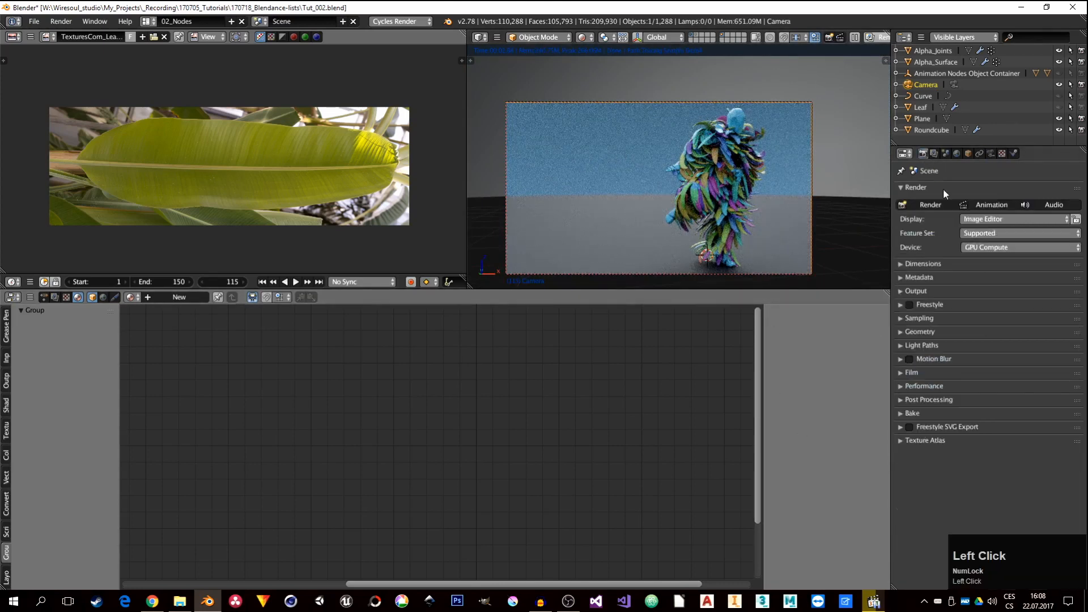
pyautogui.click(906, 359)
pyautogui.click(901, 358)
pyautogui.click(1036, 389)
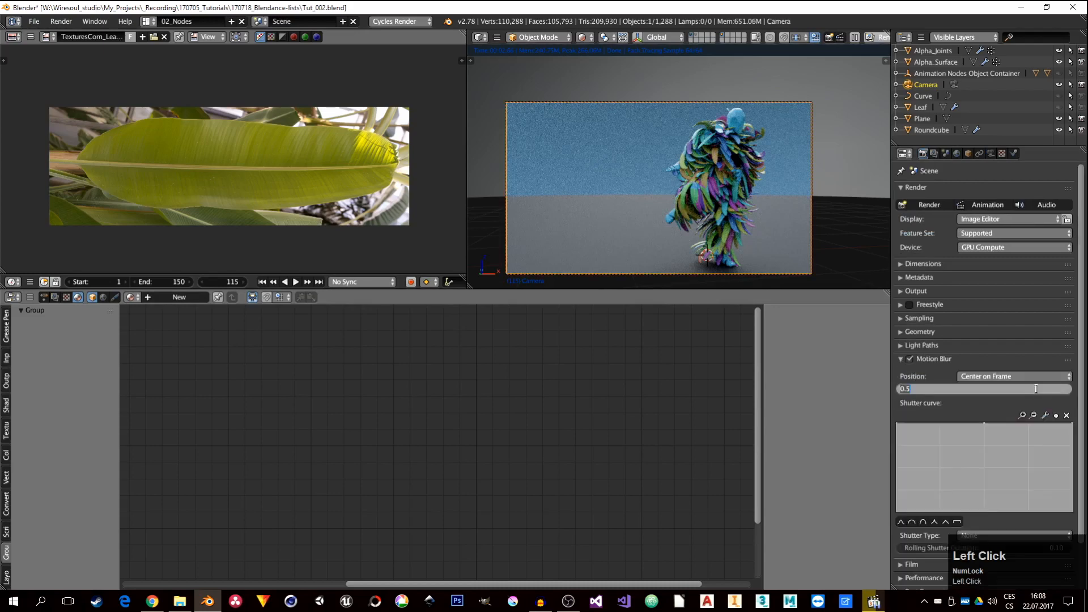
pyautogui.write('0.32')
pyautogui.press('Return')
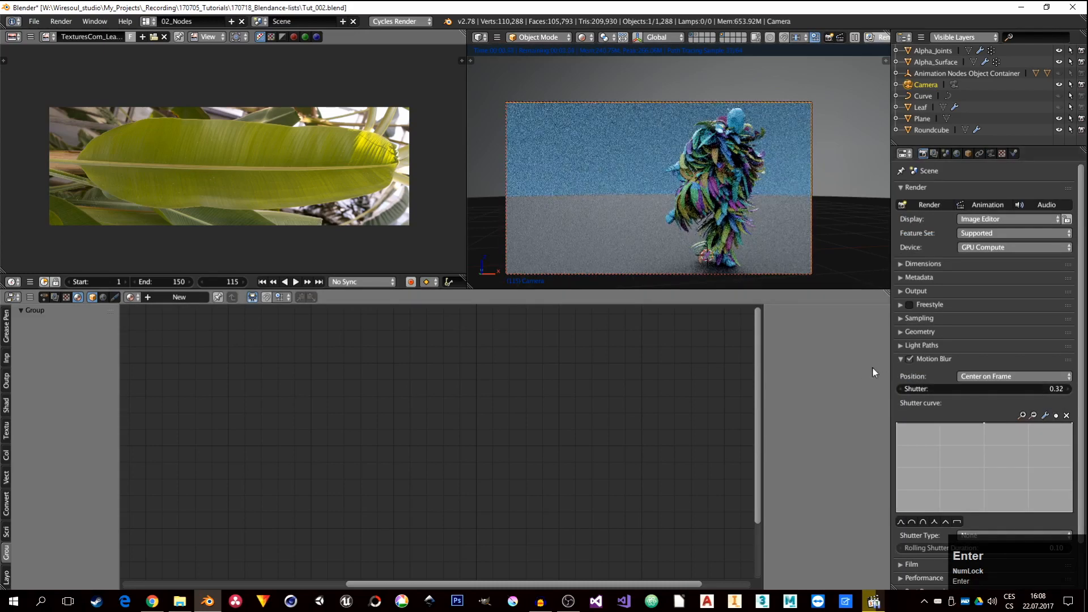
pyautogui.click(901, 360)
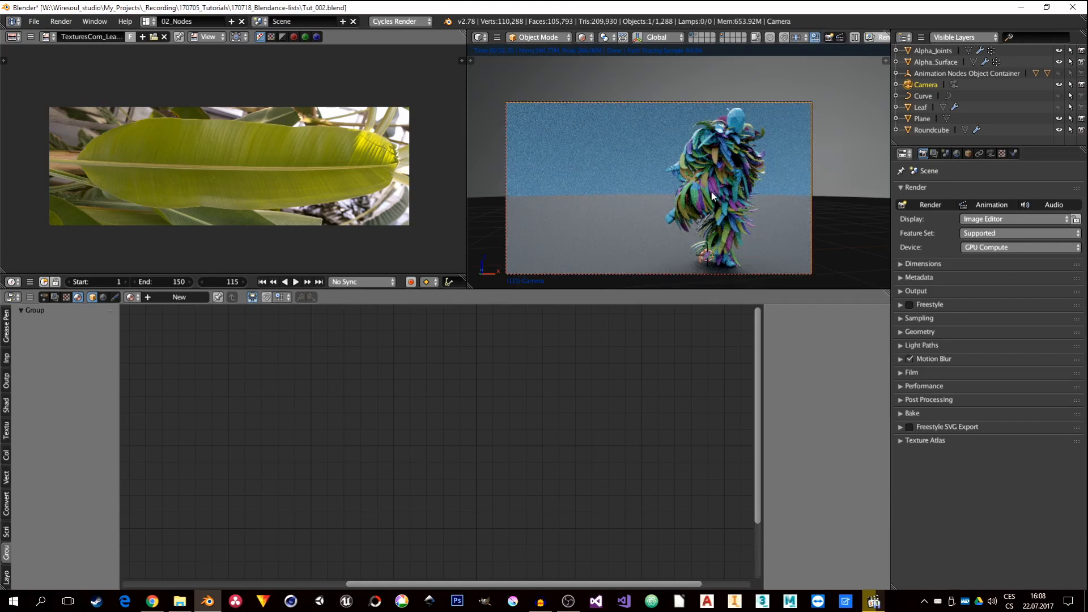
pyautogui.click(691, 99)
pyautogui.click(692, 100)
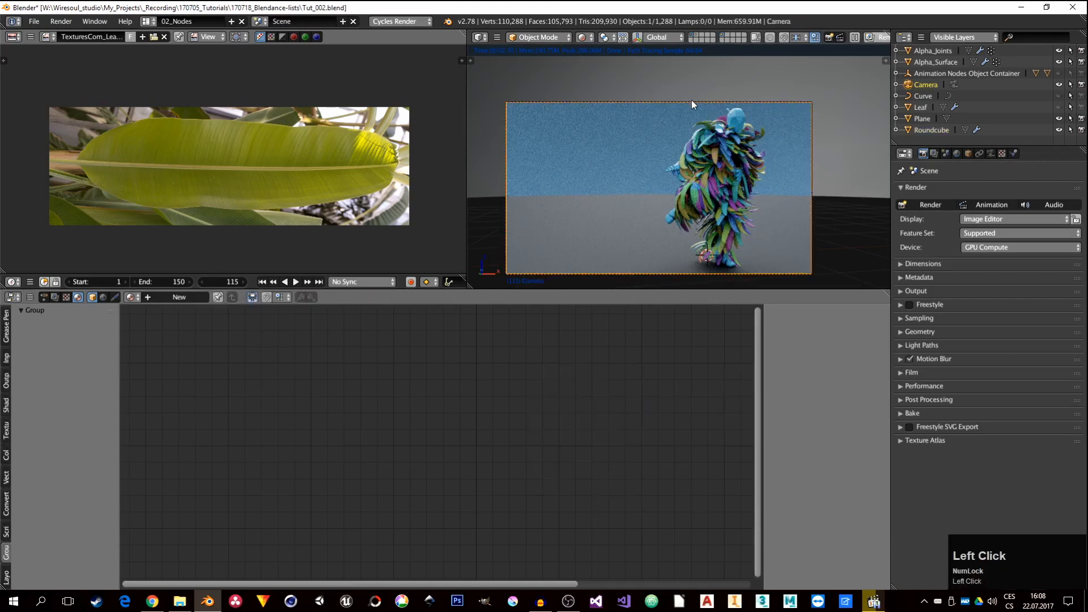